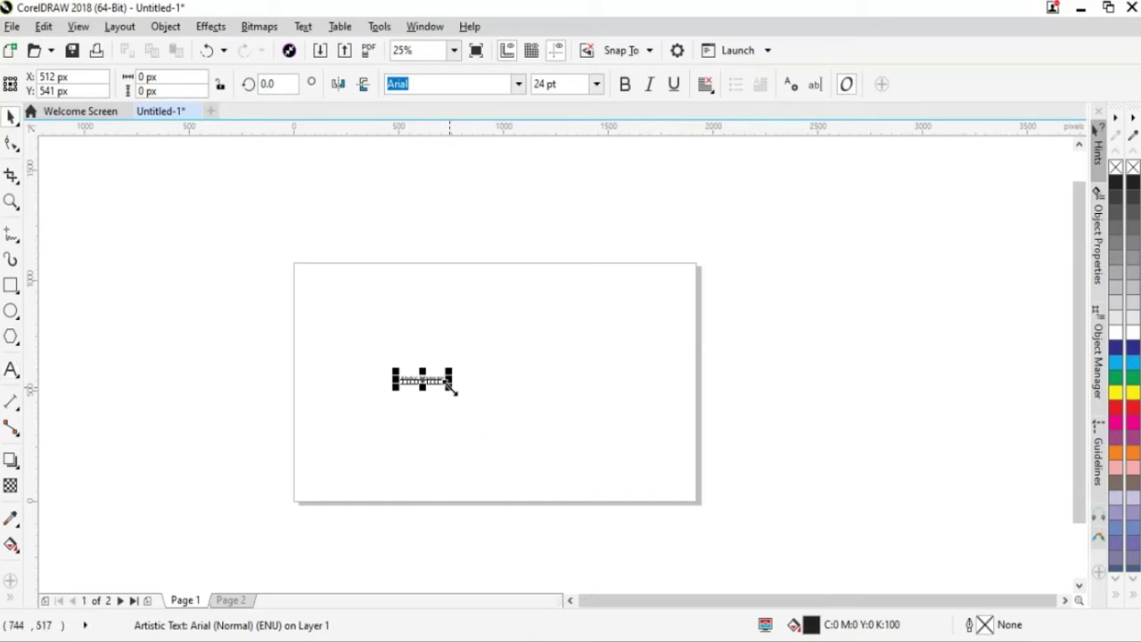
Scale the name text up to 144 pt, move it left, and give it a red fill
{"action": "left_click_drag", "start_coordinate": [453, 390], "coordinate": [634, 538]}
{"action": "left_click_drag", "start_coordinate": [593, 397], "coordinate": [530, 397]}
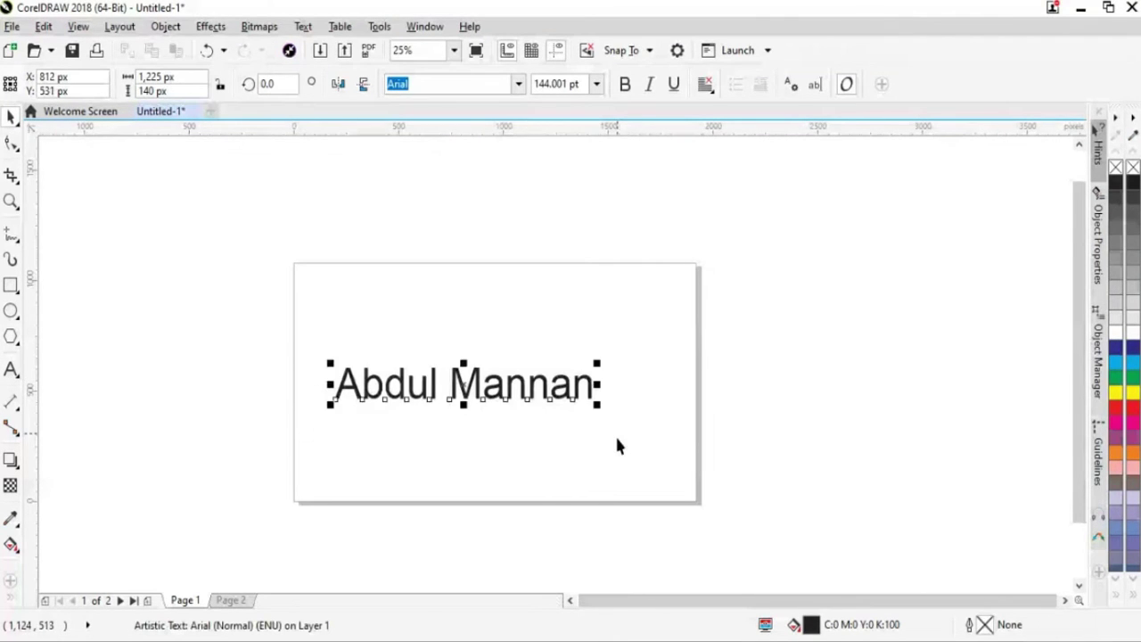
{"action": "left_click", "coordinate": [1118, 405]}
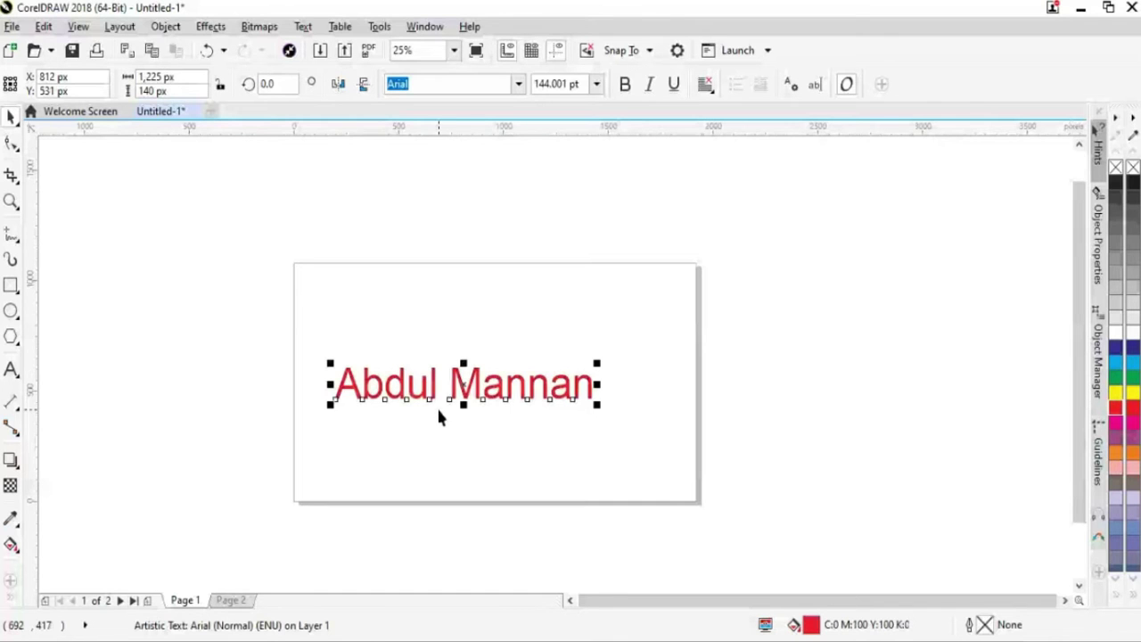
{"action": "scroll", "coordinate": [439, 418], "scroll_direction": "up", "scroll_amount": 1}
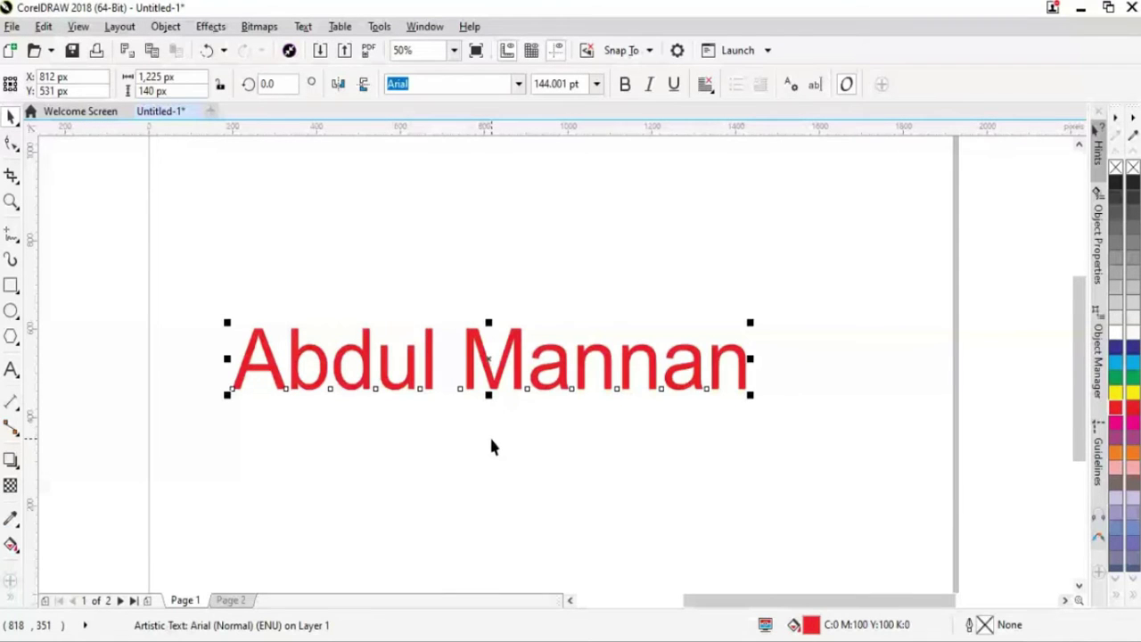
Give the red name text an 8 px outline with Outline Pen (F12), then copy it
{"action": "key", "text": "F12"}
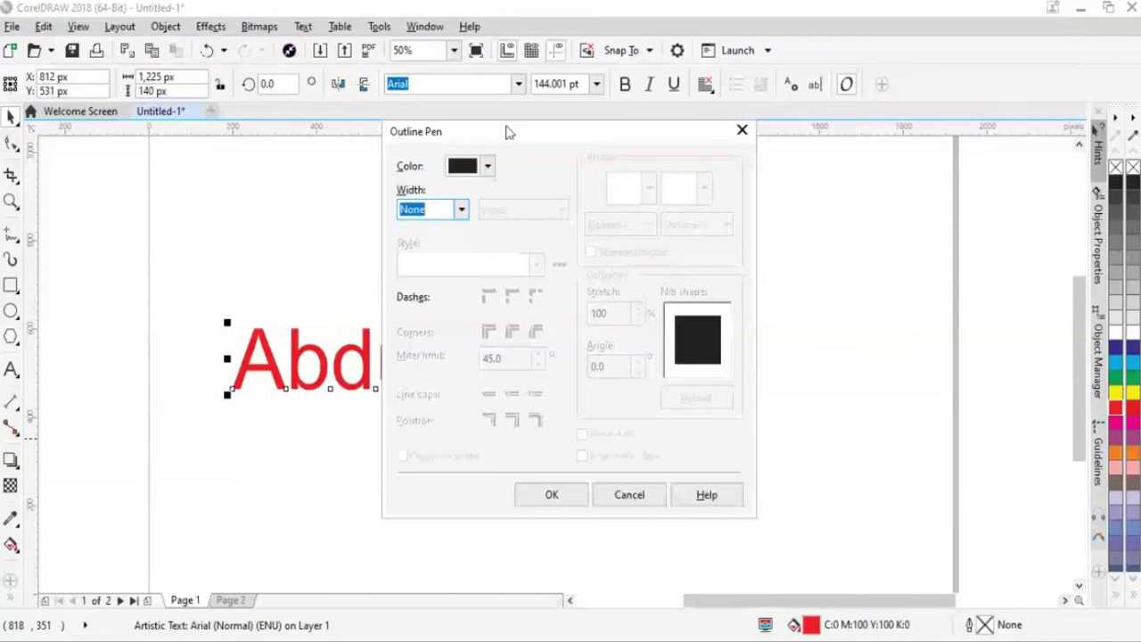
{"action": "left_click_drag", "start_coordinate": [508, 132], "coordinate": [713, 133]}
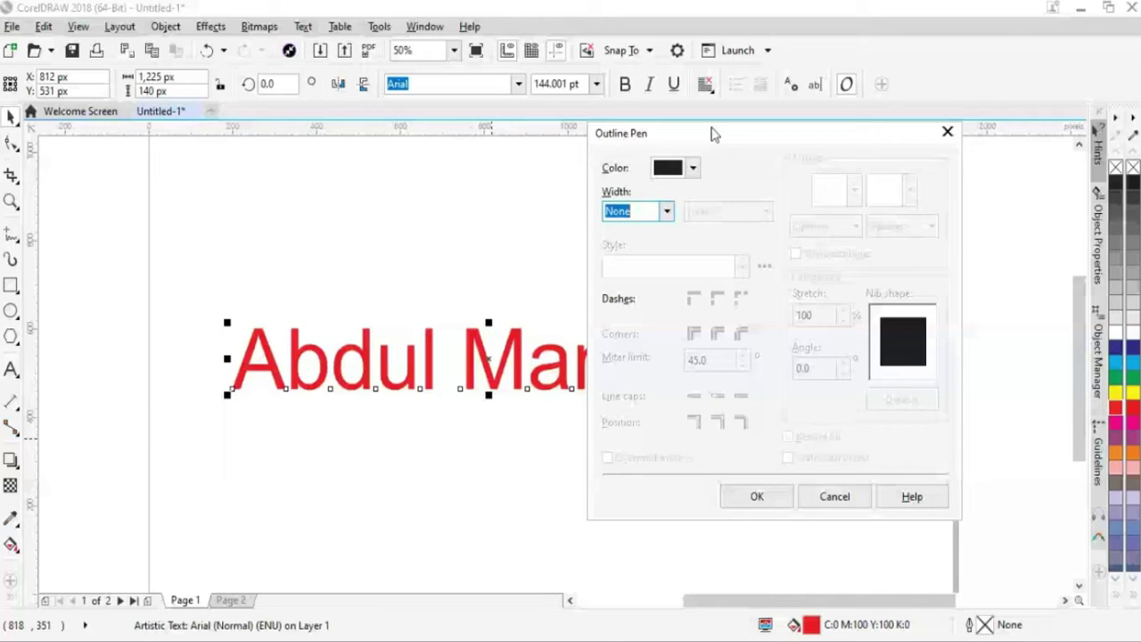
{"action": "type", "text": "8"}
{"action": "key", "text": "Return"}
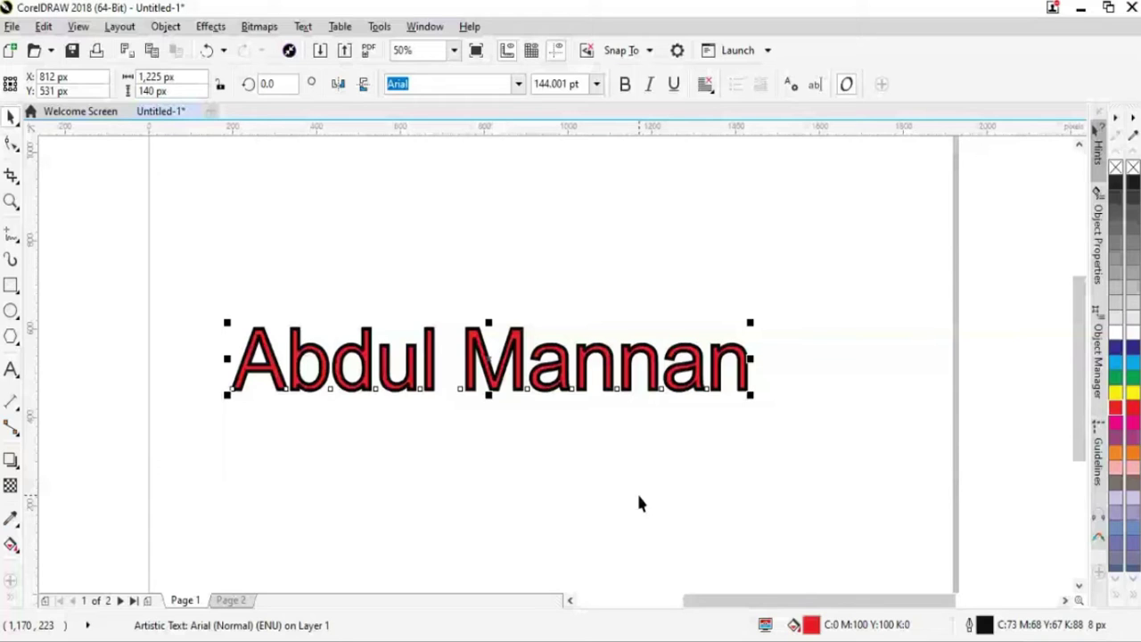
{"action": "key", "text": "ctrl+c"}
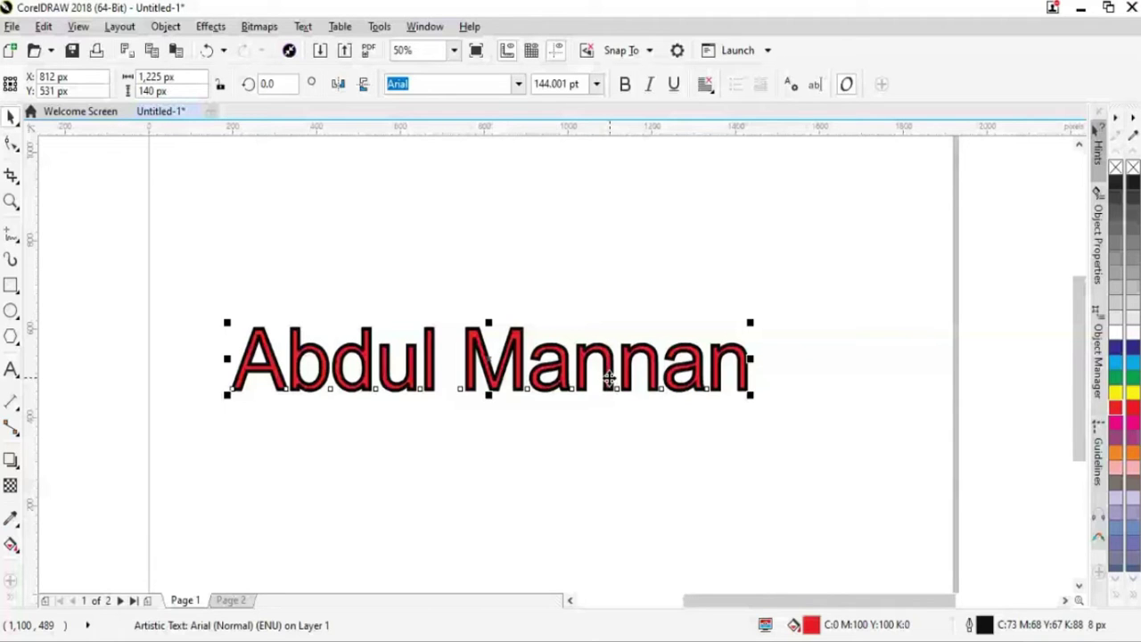
Duplicate the red outlined name text and move the copy just above the original
{"action": "left_click_drag", "start_coordinate": [609, 379], "coordinate": [627, 380]}
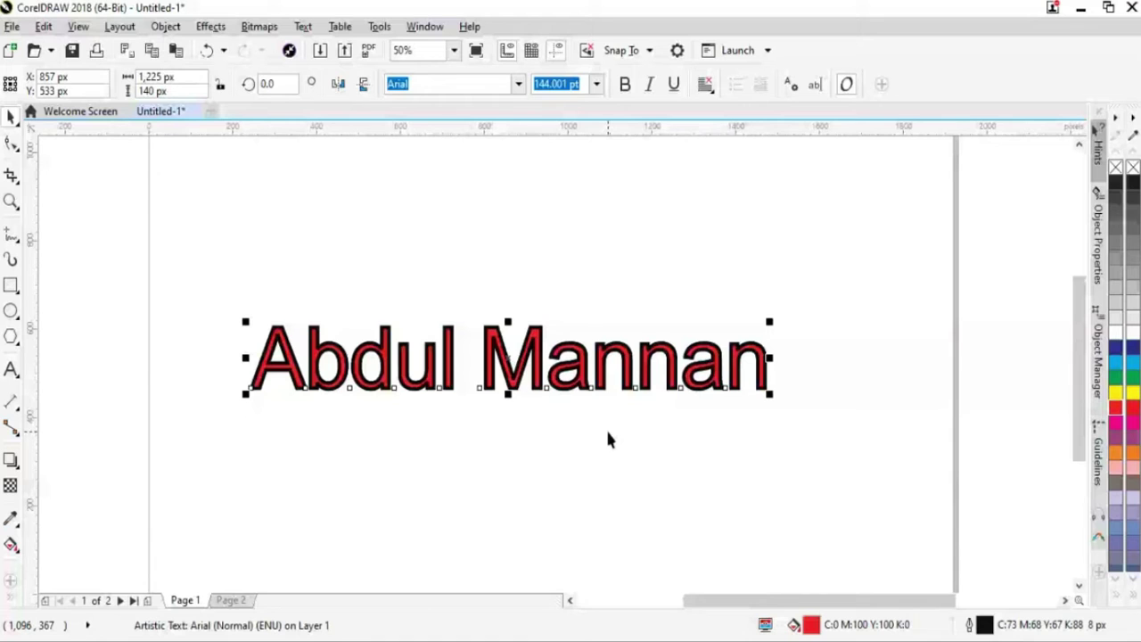
{"action": "key", "text": "ctrl+d"}
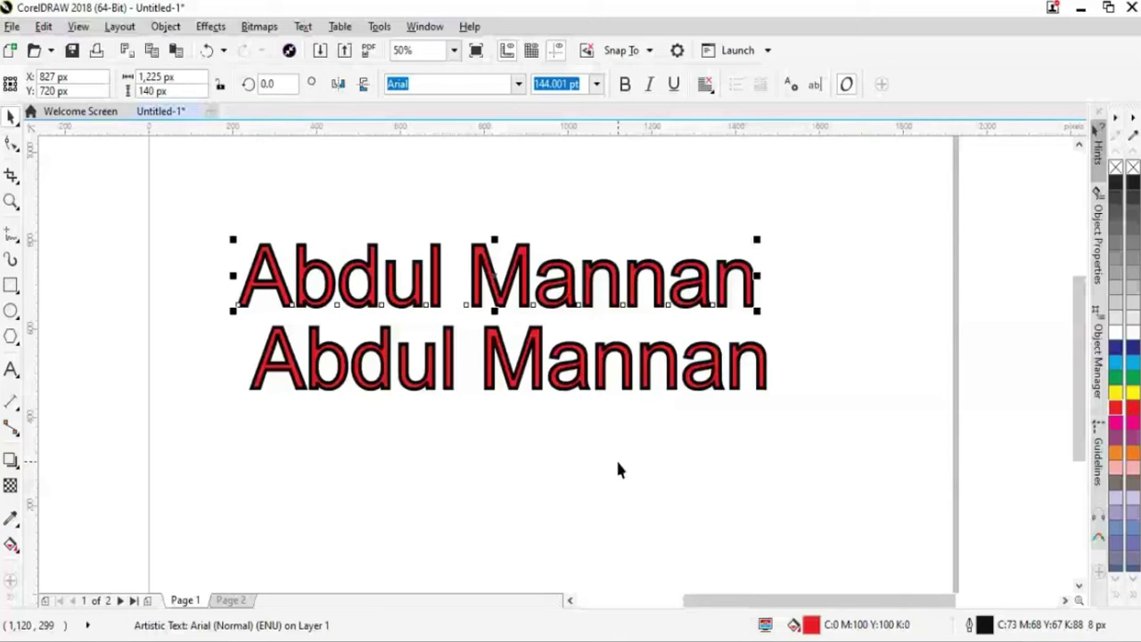
{"action": "key", "text": "ctrl+z"}
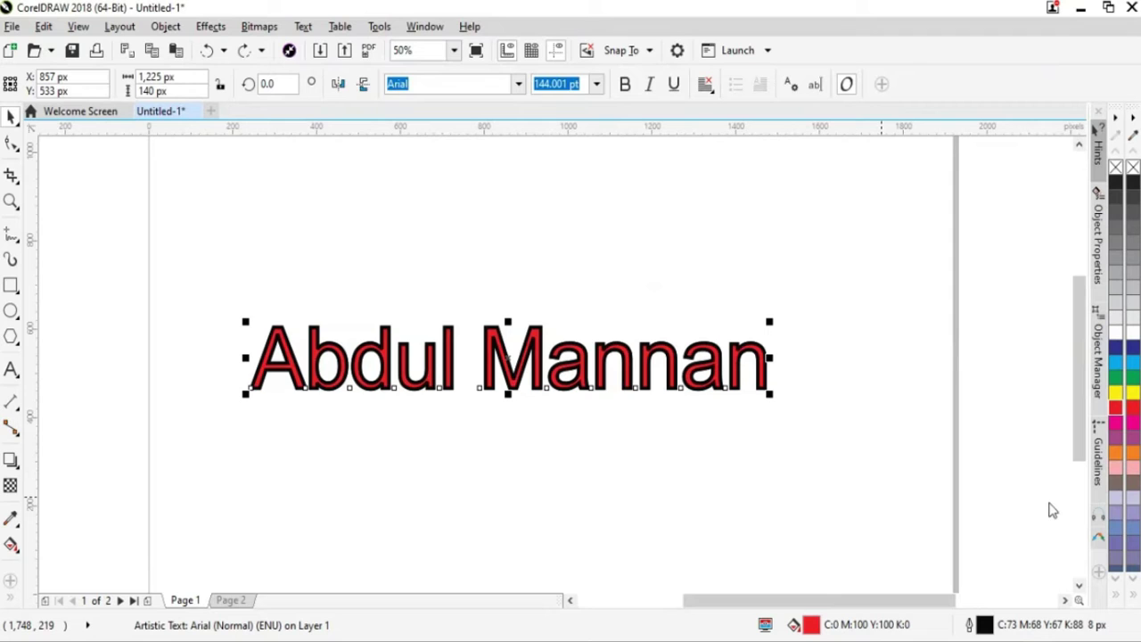
{"action": "left_click", "coordinate": [1115, 169]}
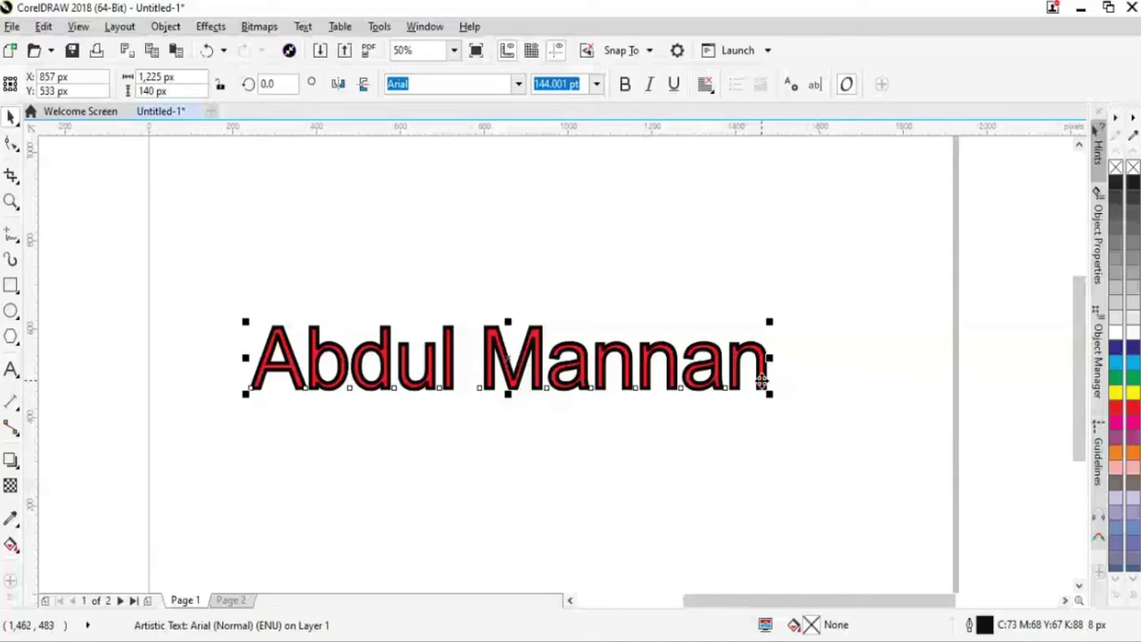
{"action": "left_click_drag", "start_coordinate": [763, 381], "coordinate": [750, 297]}
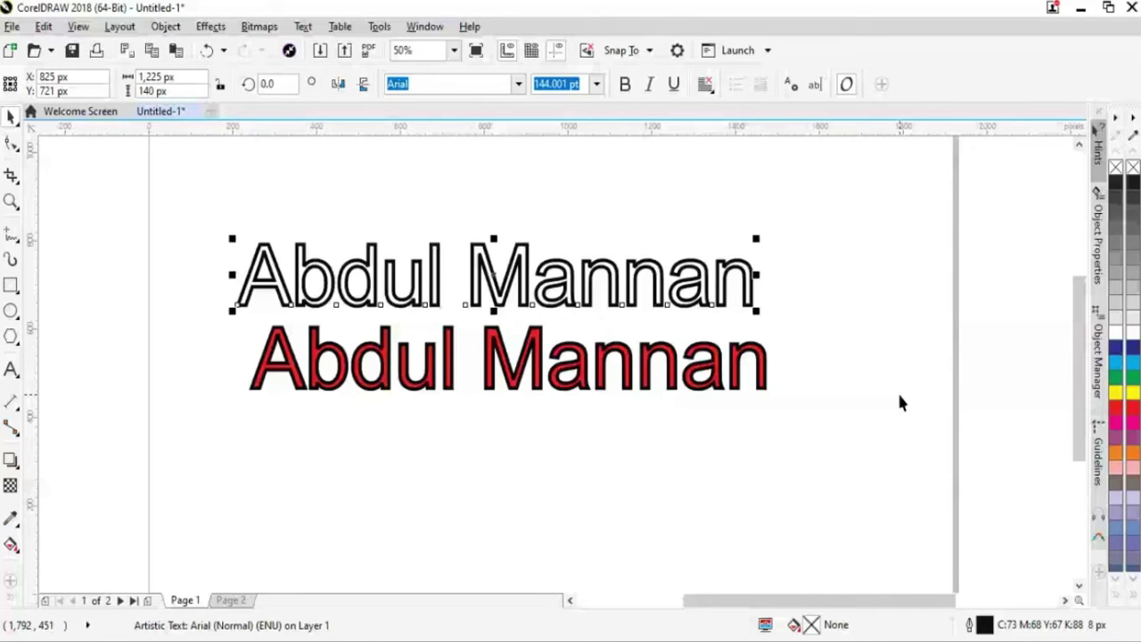
{"action": "key", "text": "ctrl+z"}
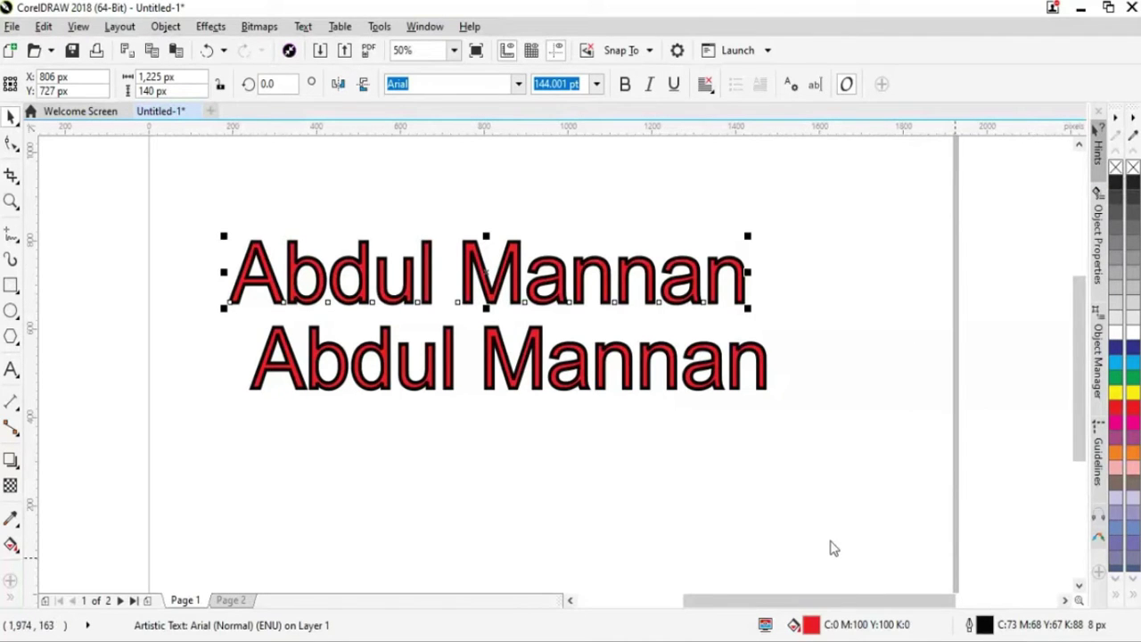
Set the upper name copy to No Fill in the Edit Fill dialog
{"action": "double_click", "coordinate": [811, 626]}
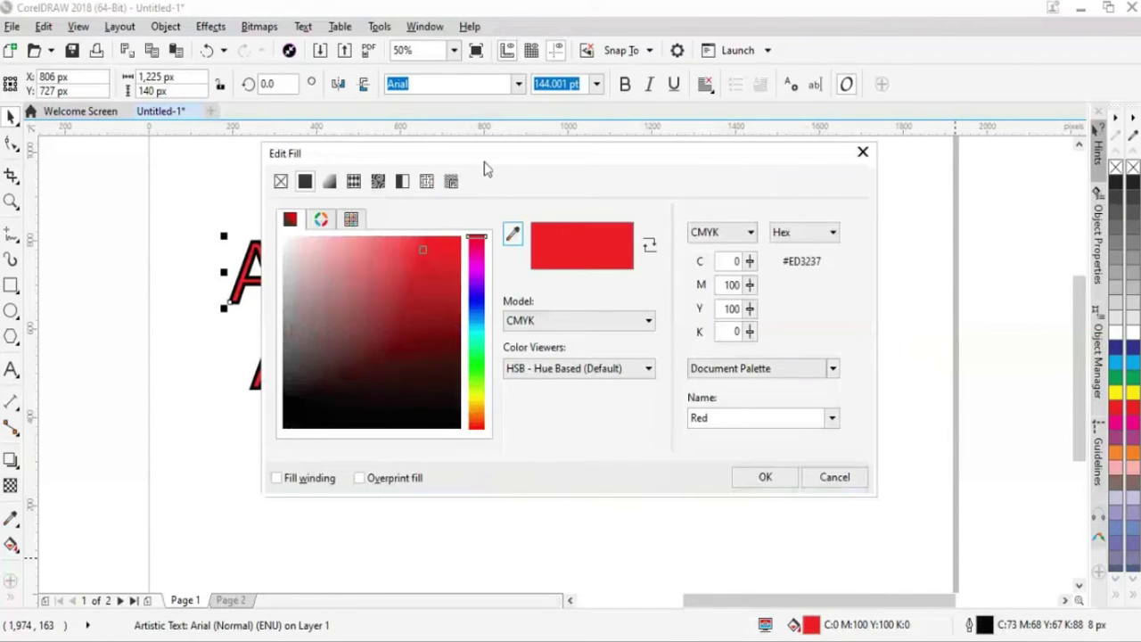
{"action": "left_click_drag", "start_coordinate": [486, 169], "coordinate": [683, 223]}
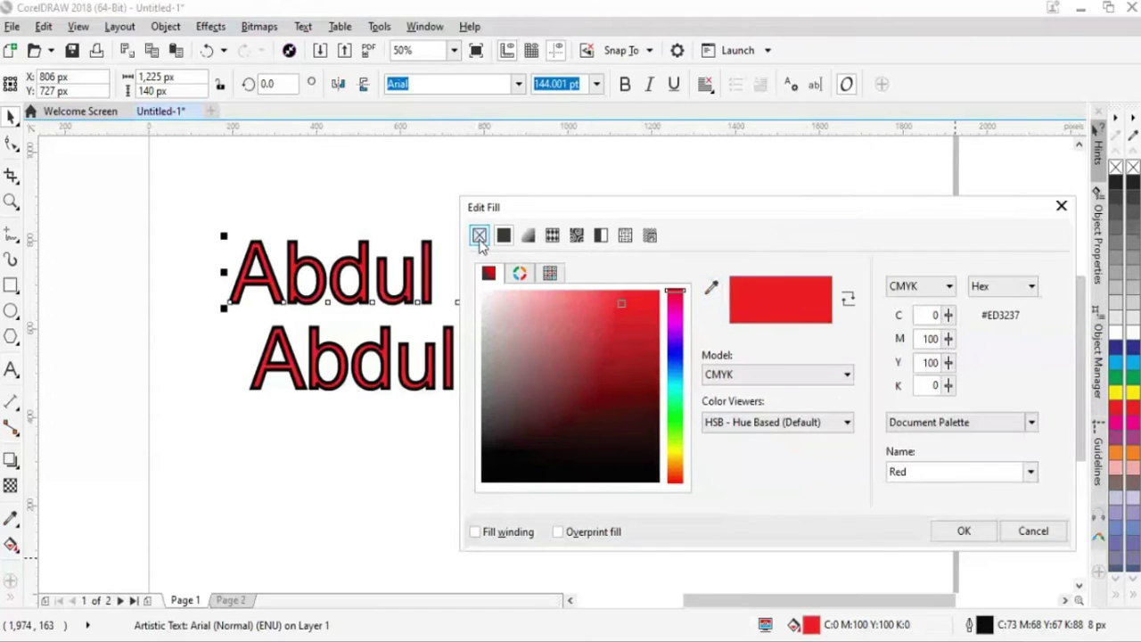
{"action": "left_click", "coordinate": [480, 237]}
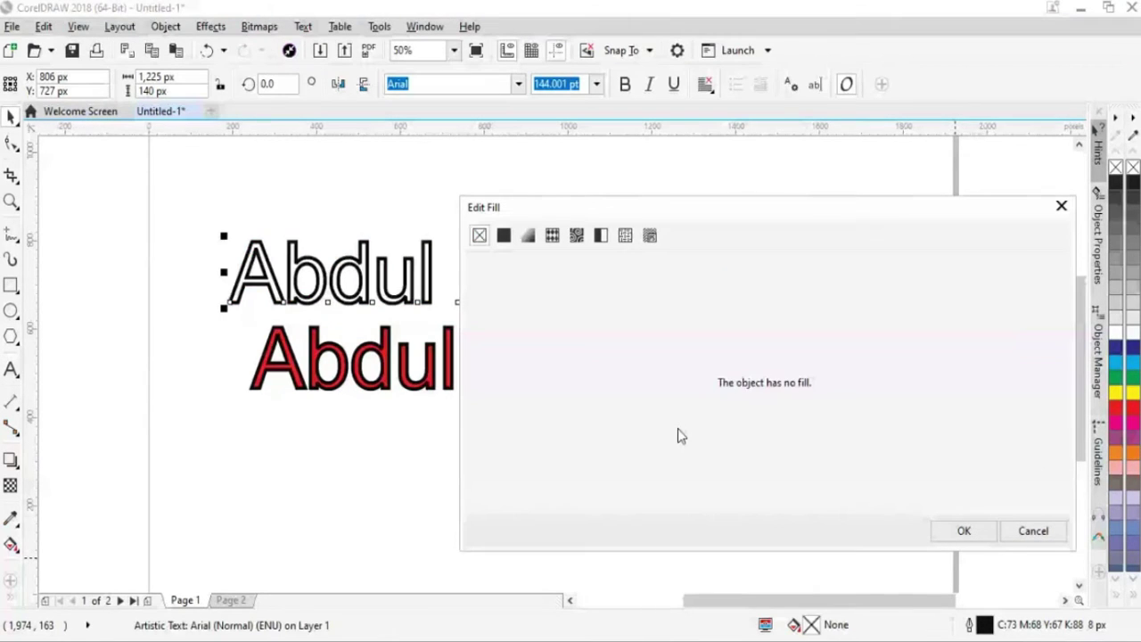
{"action": "left_click", "coordinate": [958, 538]}
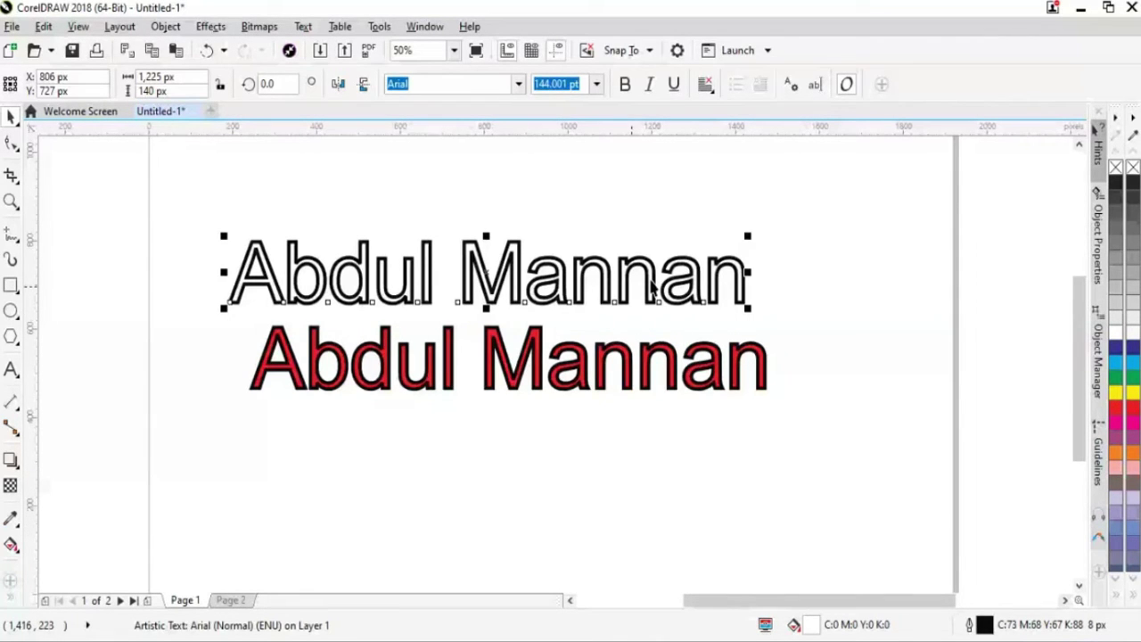
Give the upper copy a 16 px yellow-green (C27 M0 Y100 K0) outline and drag it onto the red text
{"action": "double_click", "coordinate": [985, 627]}
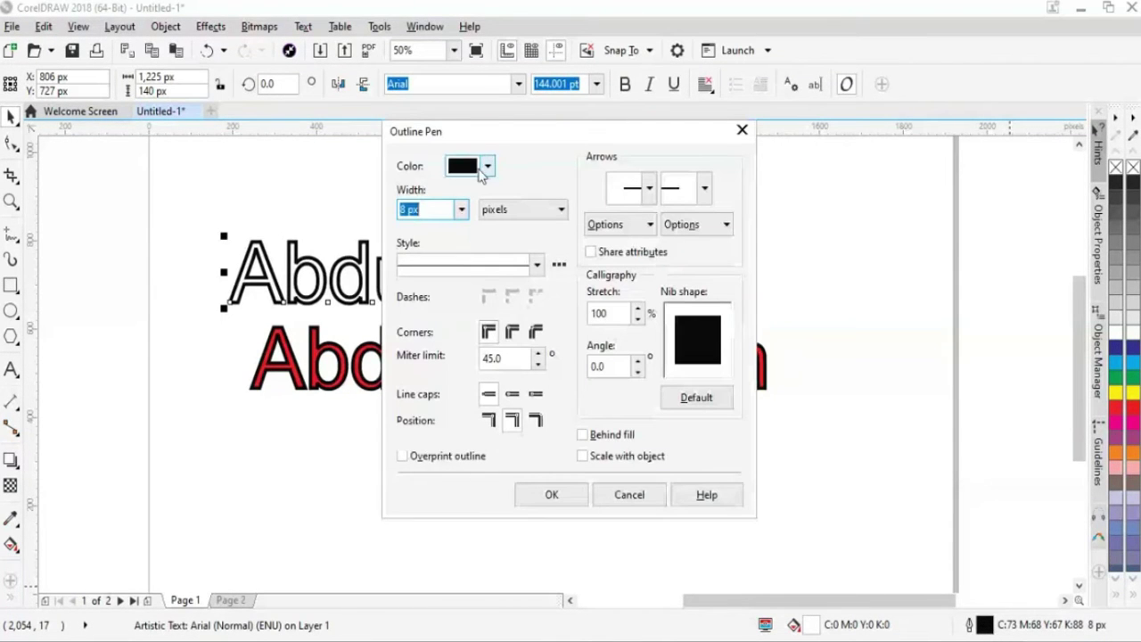
{"action": "left_click_drag", "start_coordinate": [489, 134], "coordinate": [740, 138]}
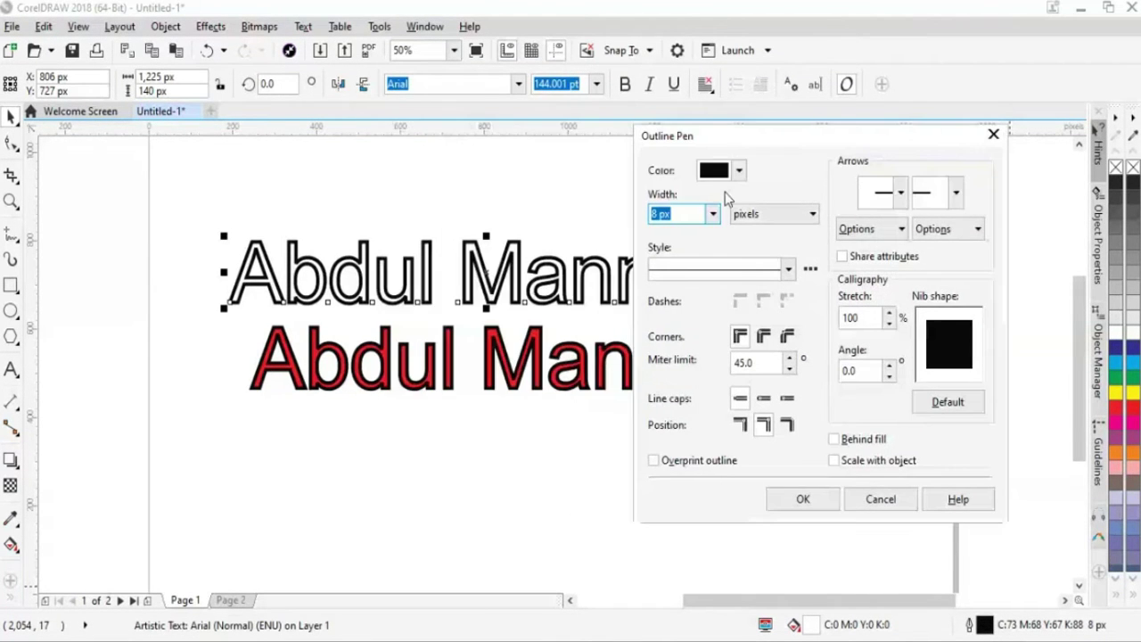
{"action": "left_click", "coordinate": [714, 214]}
{"action": "left_click", "coordinate": [677, 353]}
{"action": "left_click", "coordinate": [739, 170]}
{"action": "left_click_drag", "start_coordinate": [813, 325], "coordinate": [816, 339]}
{"action": "left_click_drag", "start_coordinate": [800, 273], "coordinate": [806, 267]}
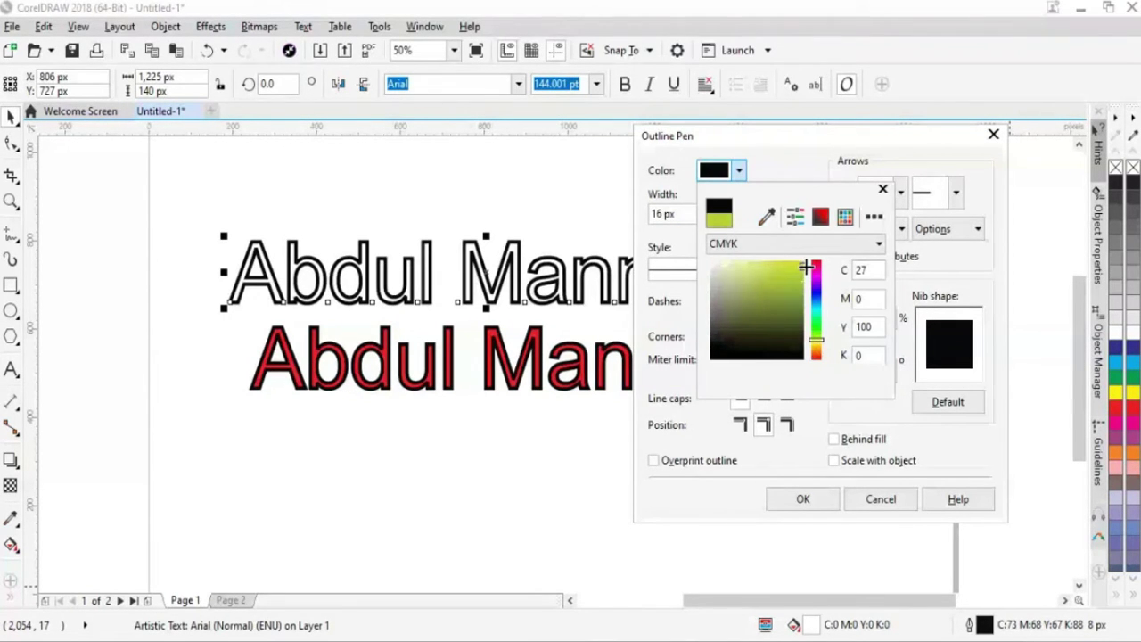
{"action": "left_click", "coordinate": [811, 502]}
{"action": "left_click", "coordinate": [803, 500]}
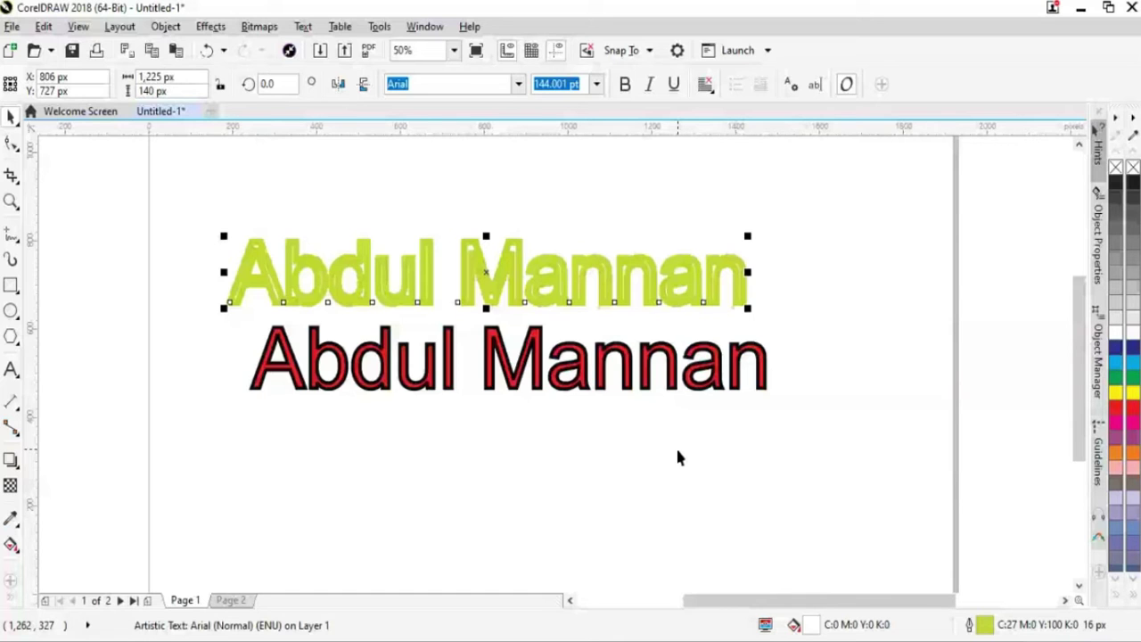
{"action": "left_click_drag", "start_coordinate": [617, 282], "coordinate": [642, 372]}
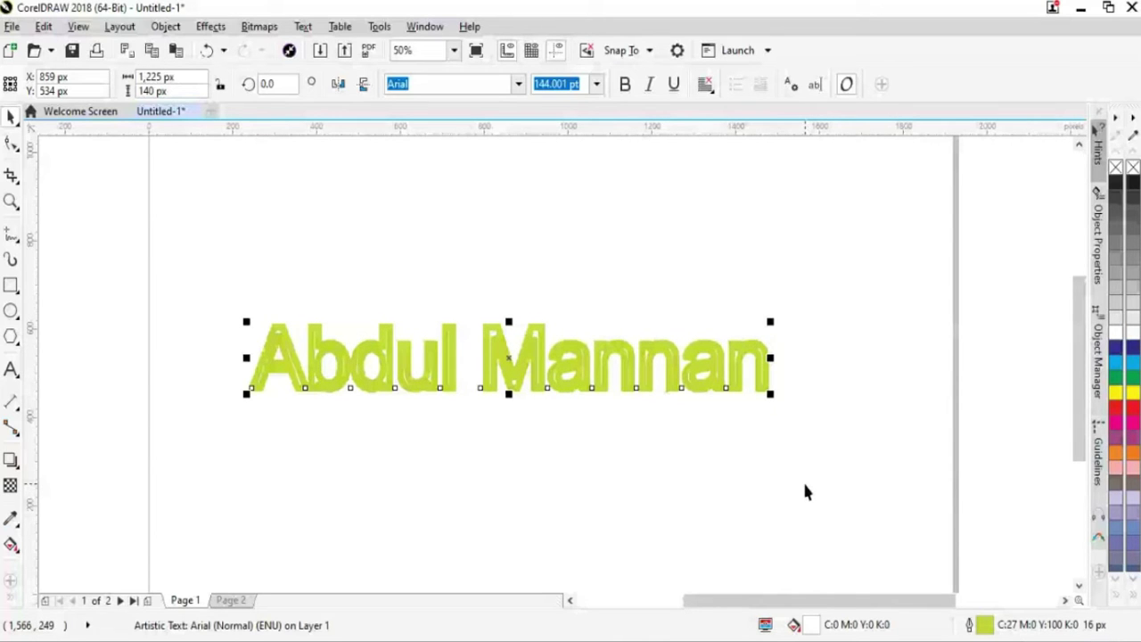
Undo the overlay, select both name texts and browse the Object arrangement commands
{"action": "key", "text": "ctrl+z"}
{"action": "left_click_drag", "start_coordinate": [647, 378], "coordinate": [647, 284]}
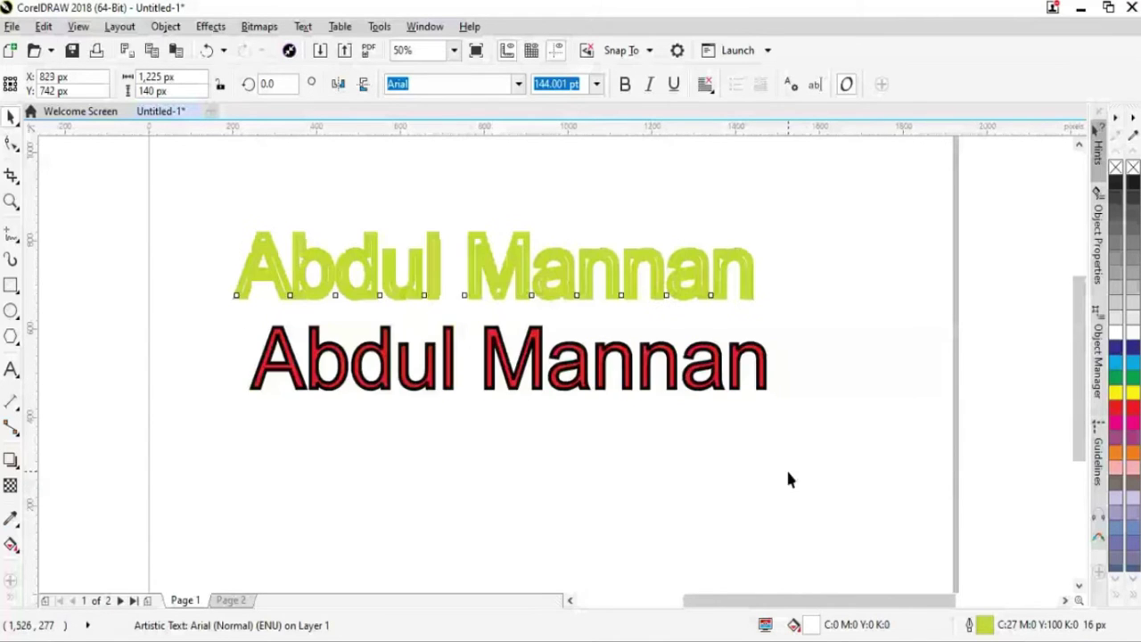
{"action": "left_click", "coordinate": [787, 476]}
{"action": "left_click_drag", "start_coordinate": [211, 194], "coordinate": [774, 550]}
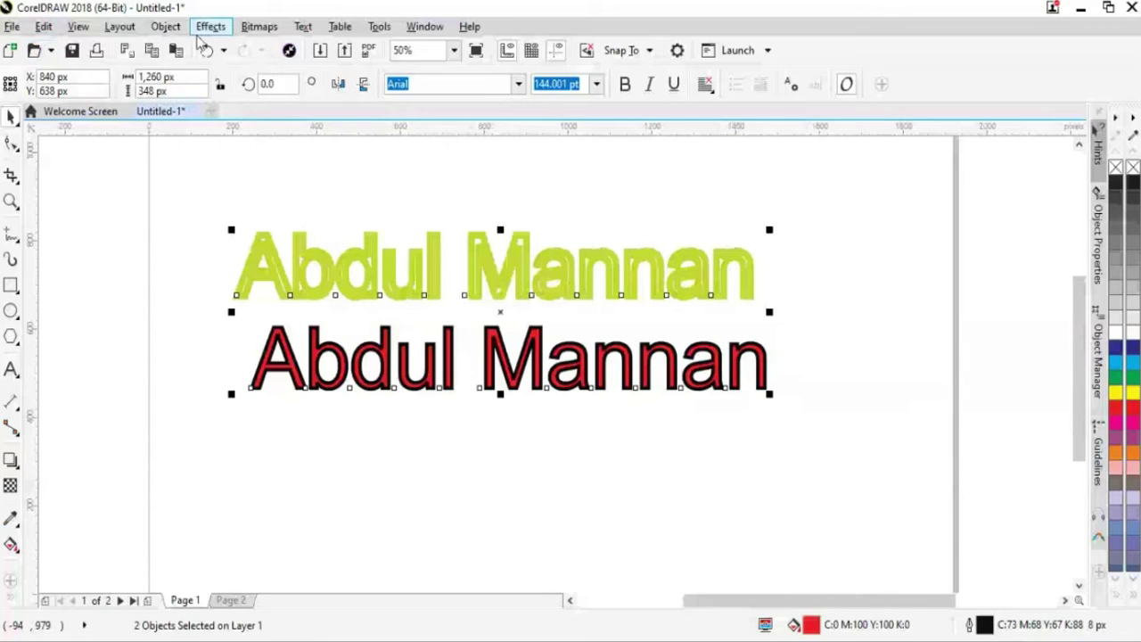
{"action": "left_click", "coordinate": [166, 27]}
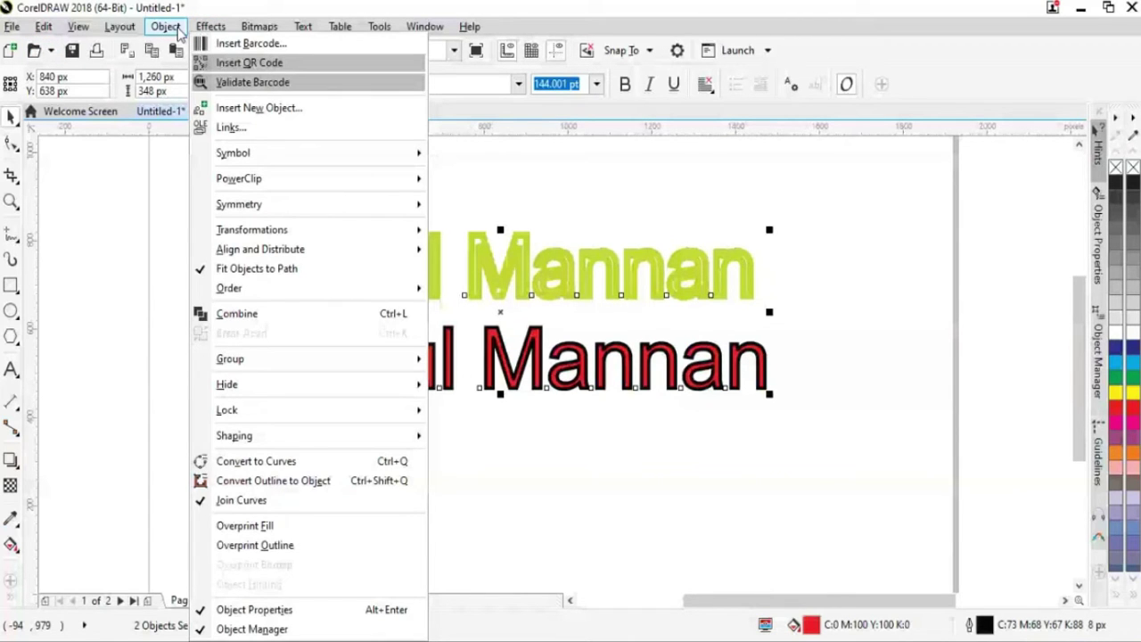
{"action": "left_click", "coordinate": [876, 529]}
{"action": "left_click_drag", "start_coordinate": [876, 529], "coordinate": [219, 181]}
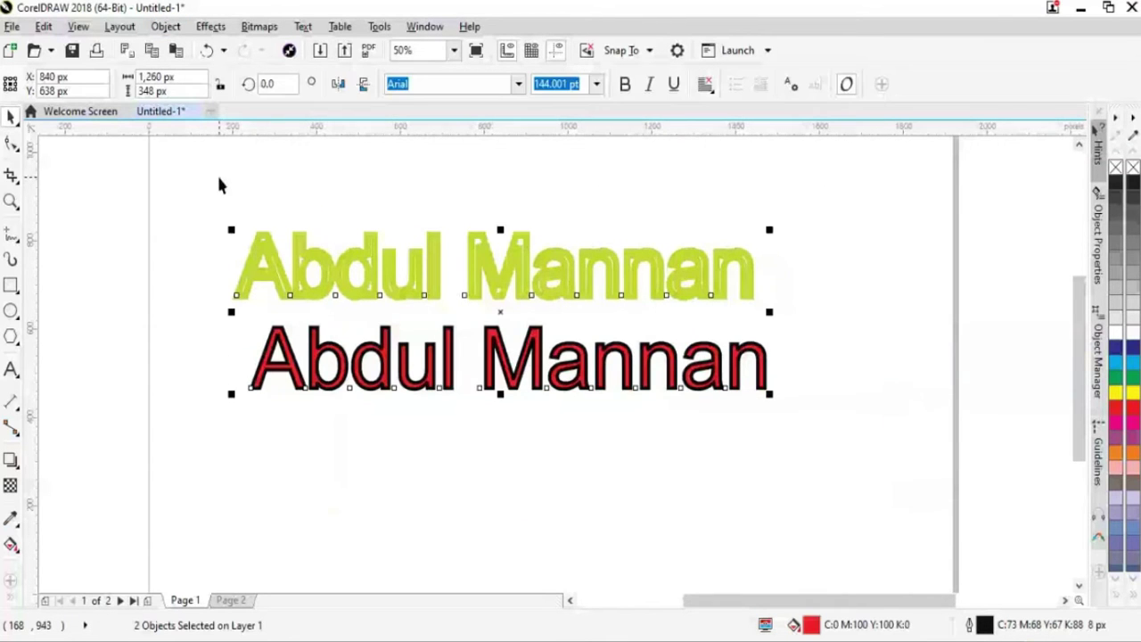
{"action": "left_click", "coordinate": [165, 26]}
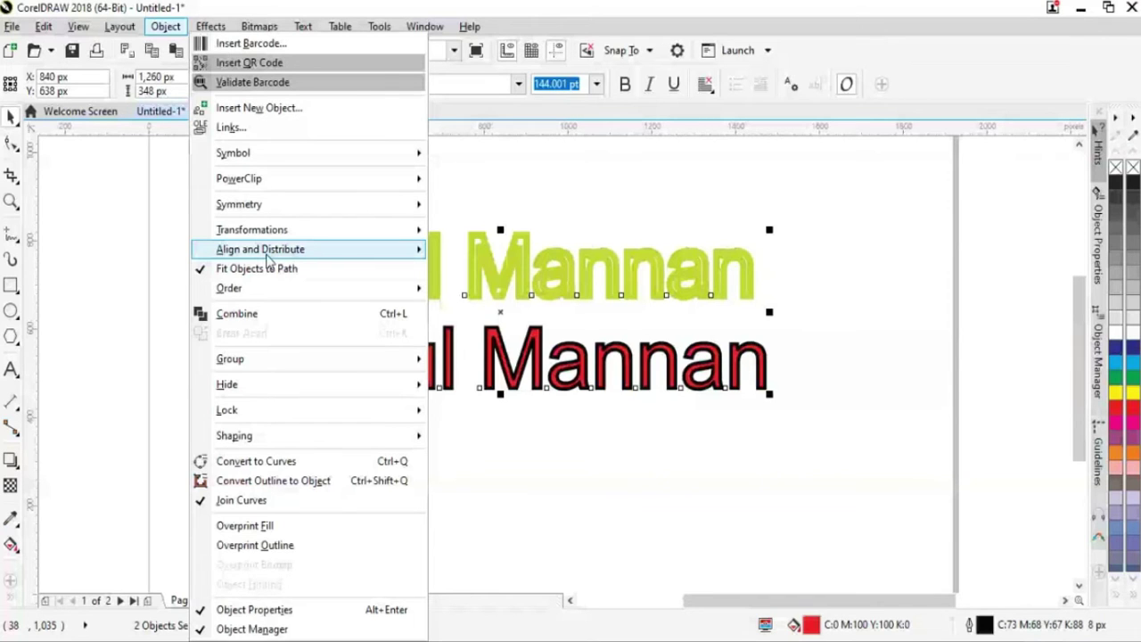
{"action": "key", "text": "Escape"}
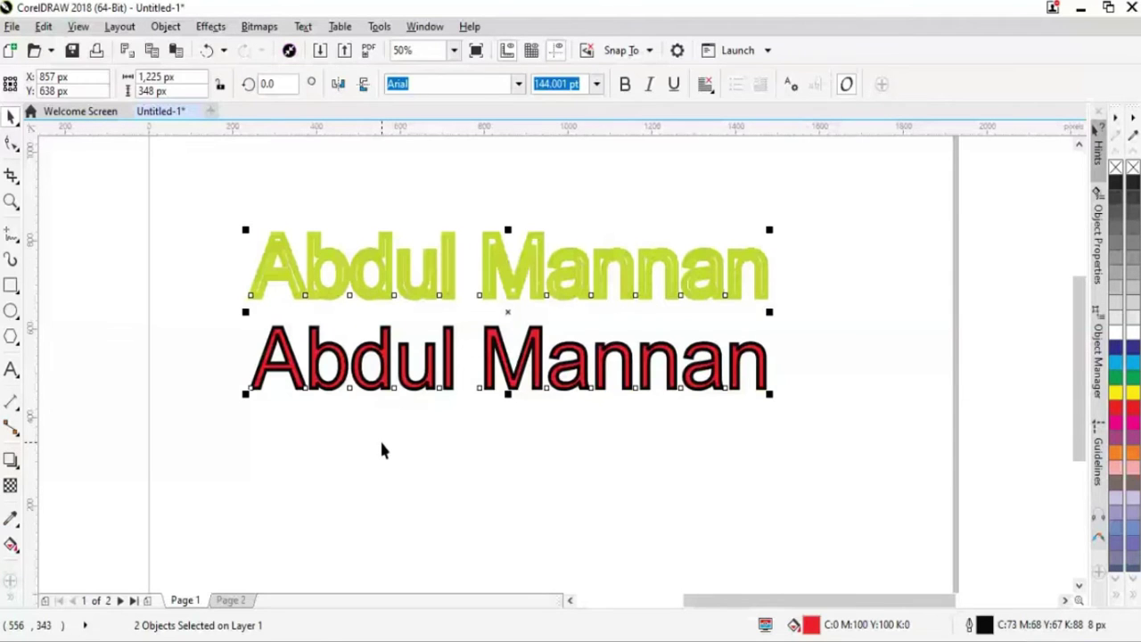
Nudge the green name copy down with the arrow keys until it covers the red text
{"action": "left_click", "coordinate": [382, 450]}
{"action": "left_click", "coordinate": [419, 295]}
{"action": "key", "text": "Down"}
{"action": "key", "text": "Down"}
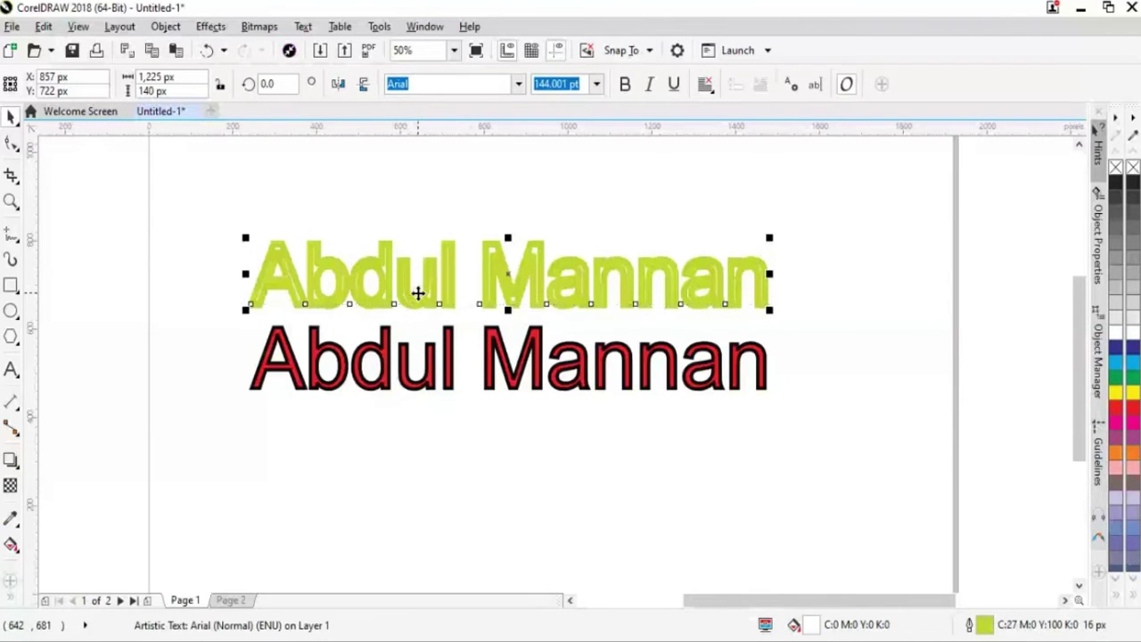
{"action": "key", "text": "Down"}
{"action": "key", "text": "Down"}
{"action": "key", "text": "Down"}
{"action": "key", "text": "Down"}
{"action": "key", "text": "Down"}
{"action": "key", "text": "Down"}
{"action": "key", "text": "Down"}
{"action": "key", "text": "Down"}
{"action": "key", "text": "Down"}
{"action": "key", "text": "Down"}
{"action": "key", "text": "Down"}
{"action": "key", "text": "Down"}
{"action": "key", "text": "Down"}
{"action": "key", "text": "Down"}
{"action": "key", "text": "Down"}
{"action": "key", "text": "Down"}
{"action": "key", "text": "Down"}
{"action": "key", "text": "Down"}
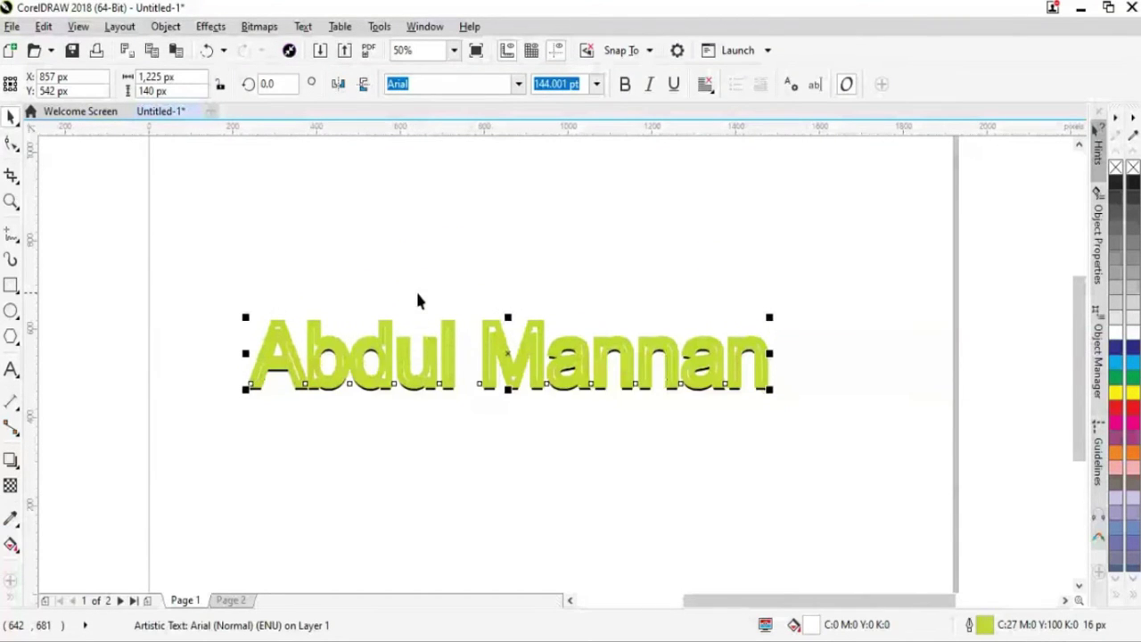
{"action": "left_click", "coordinate": [544, 459]}
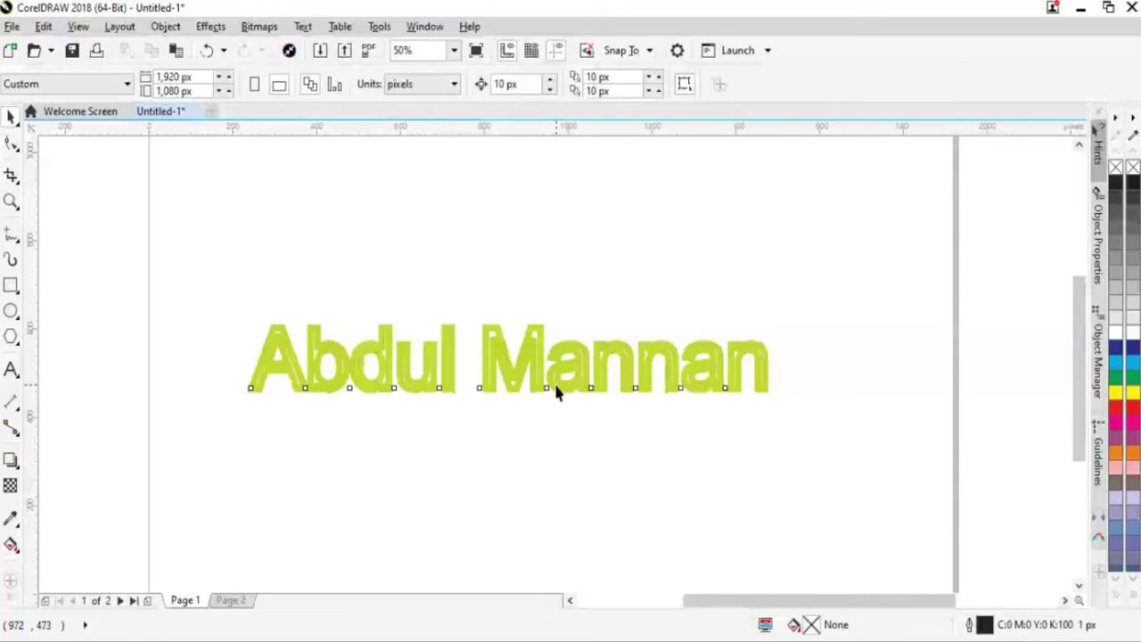
{"action": "left_click", "coordinate": [555, 394]}
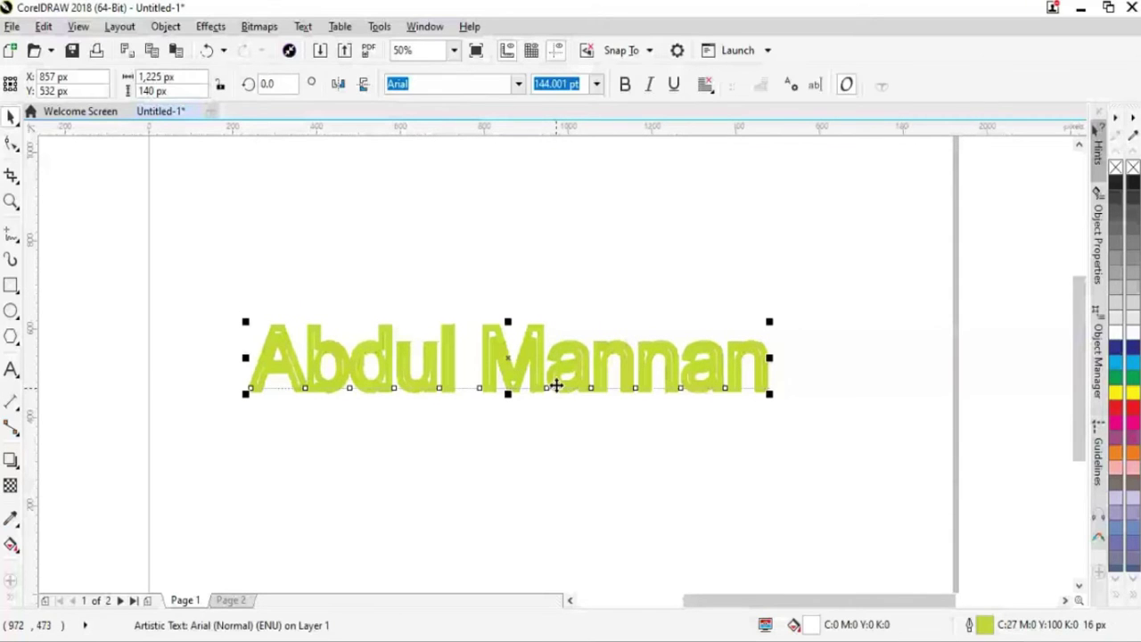
Use Object > Order > Back One to put the green copy behind the red name text
{"action": "left_click", "coordinate": [120, 27]}
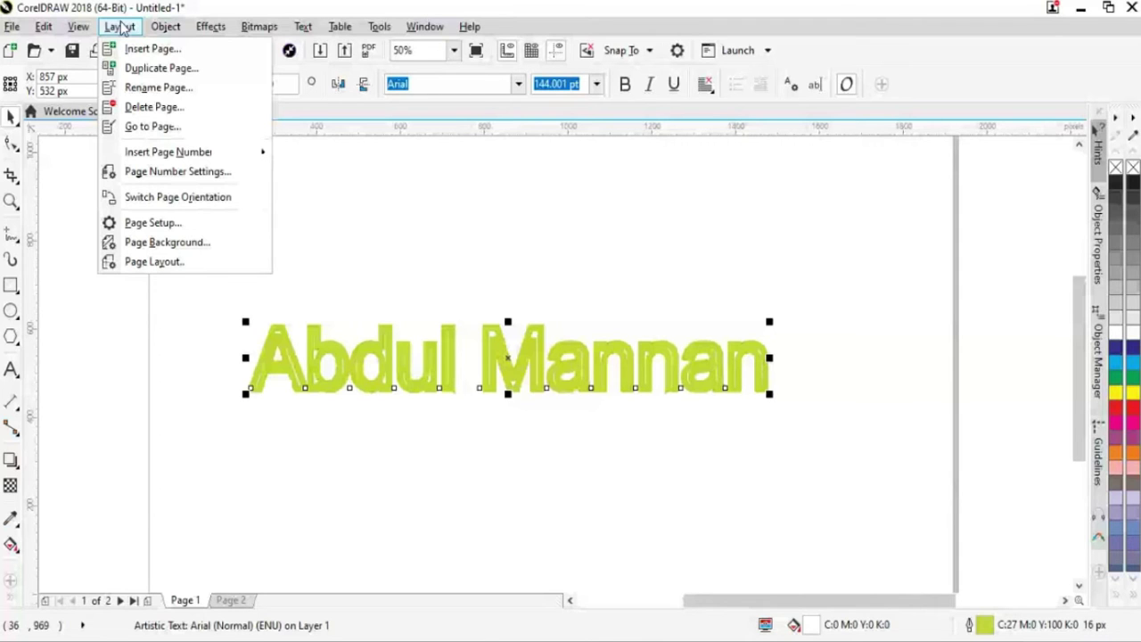
{"action": "mouse_move", "coordinate": [165, 26]}
{"action": "mouse_move", "coordinate": [242, 290]}
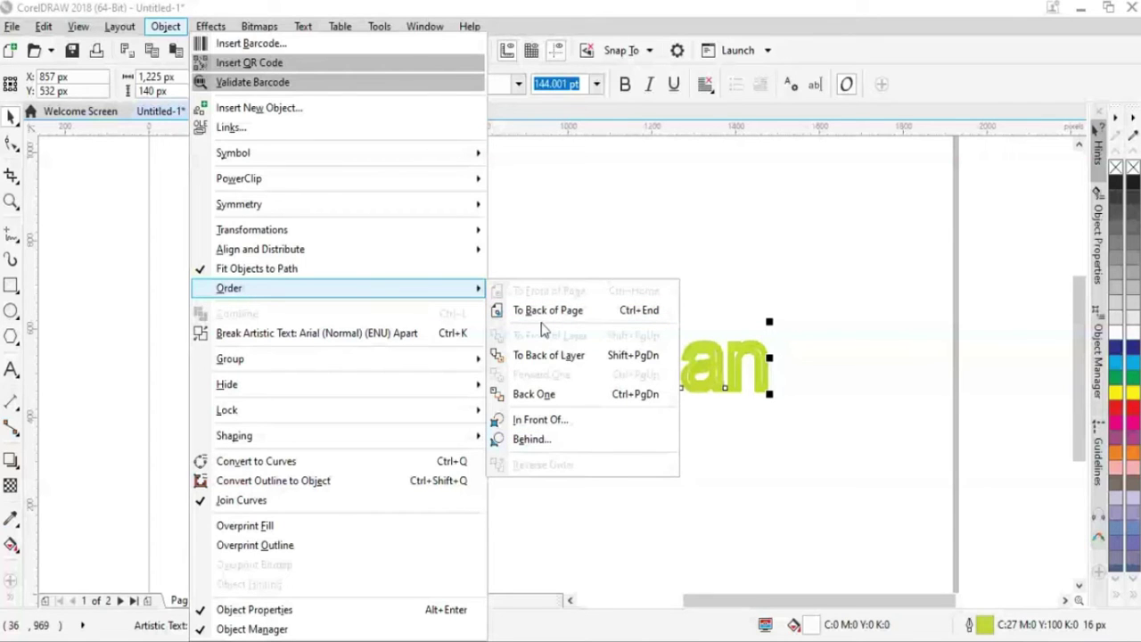
{"action": "left_click", "coordinate": [547, 401]}
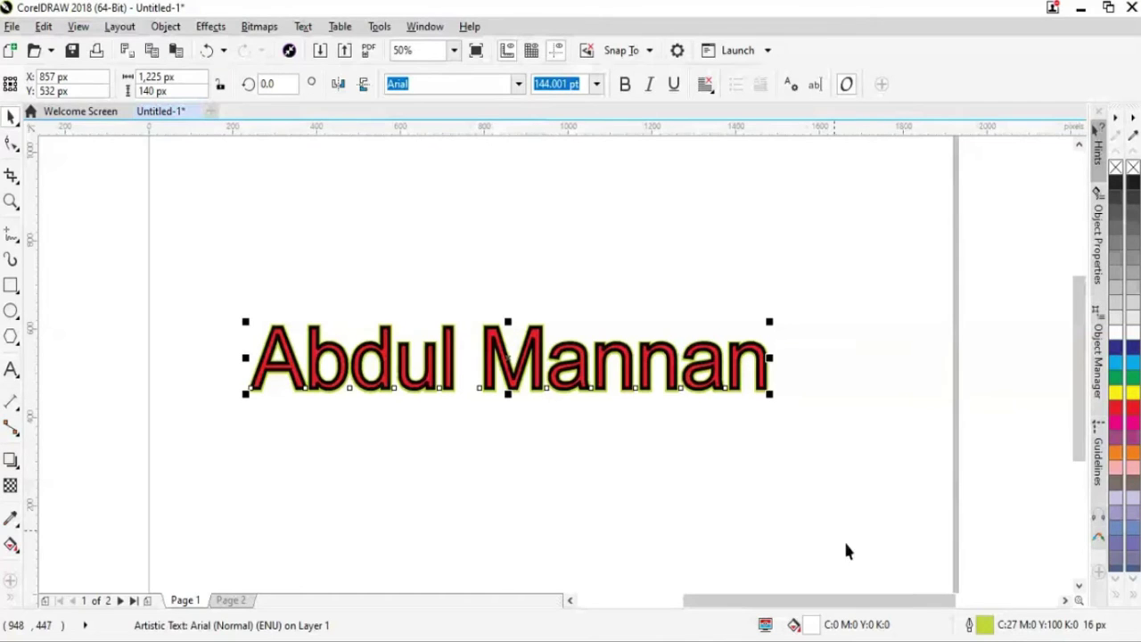
Widen the back copy's outline to 20 px
{"action": "double_click", "coordinate": [984, 626]}
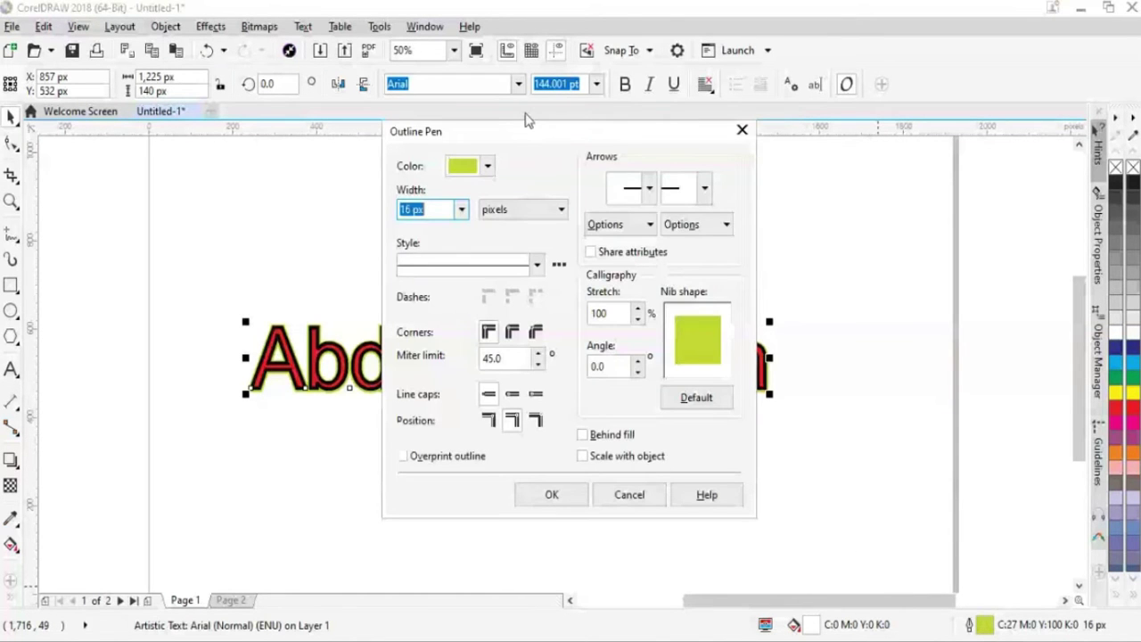
{"action": "left_click_drag", "start_coordinate": [532, 138], "coordinate": [701, 148]}
{"action": "left_click", "coordinate": [630, 219]}
{"action": "left_click", "coordinate": [584, 375]}
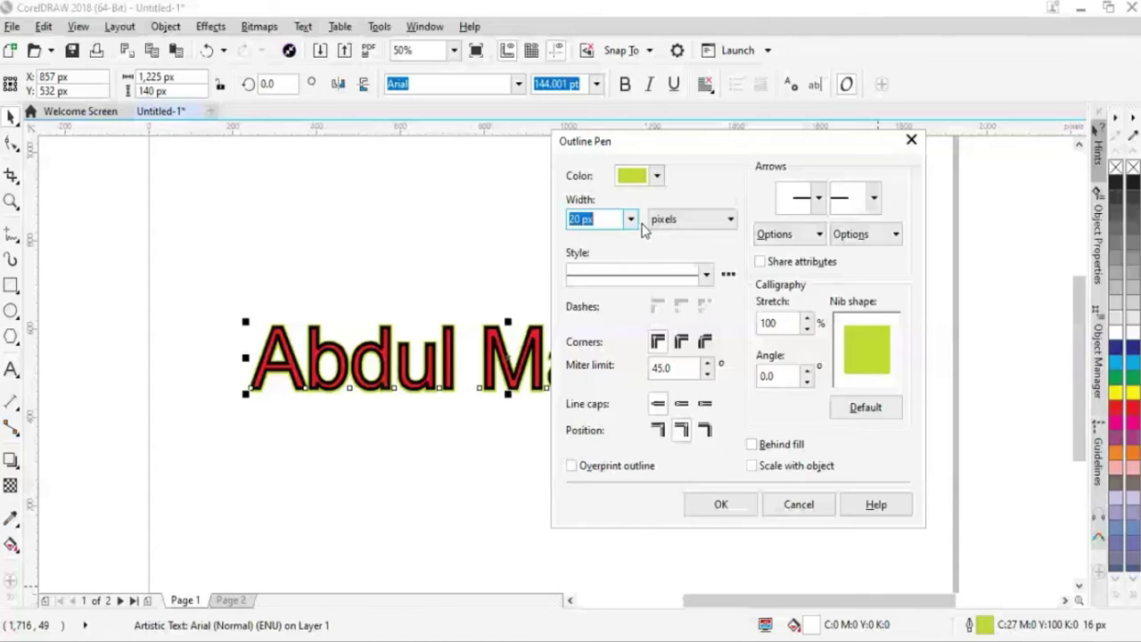
{"action": "left_click", "coordinate": [721, 504]}
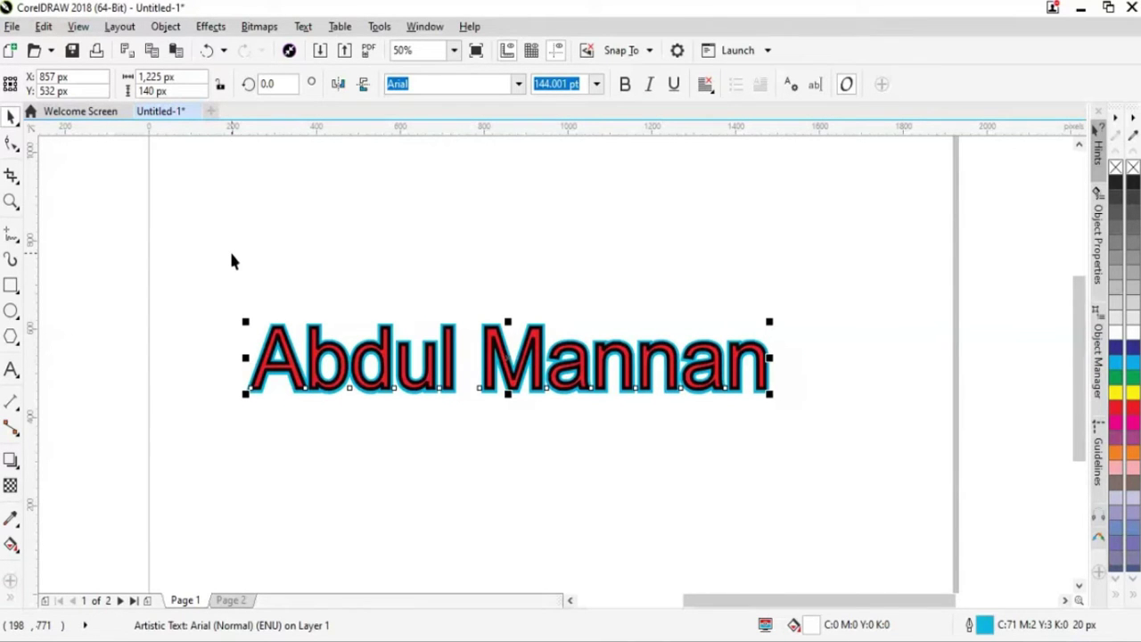
Select both name texts and drag them together to the top of the page
{"action": "left_click_drag", "start_coordinate": [231, 260], "coordinate": [840, 433]}
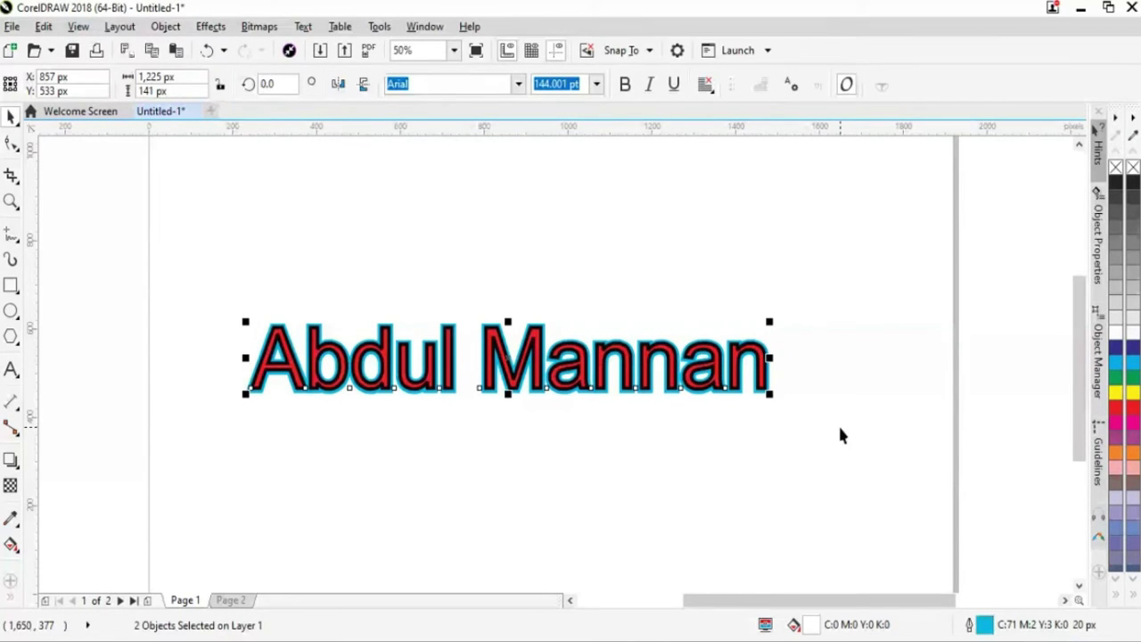
{"action": "left_click", "coordinate": [613, 355], "text": "shift"}
{"action": "left_click_drag", "start_coordinate": [613, 355], "coordinate": [540, 205]}
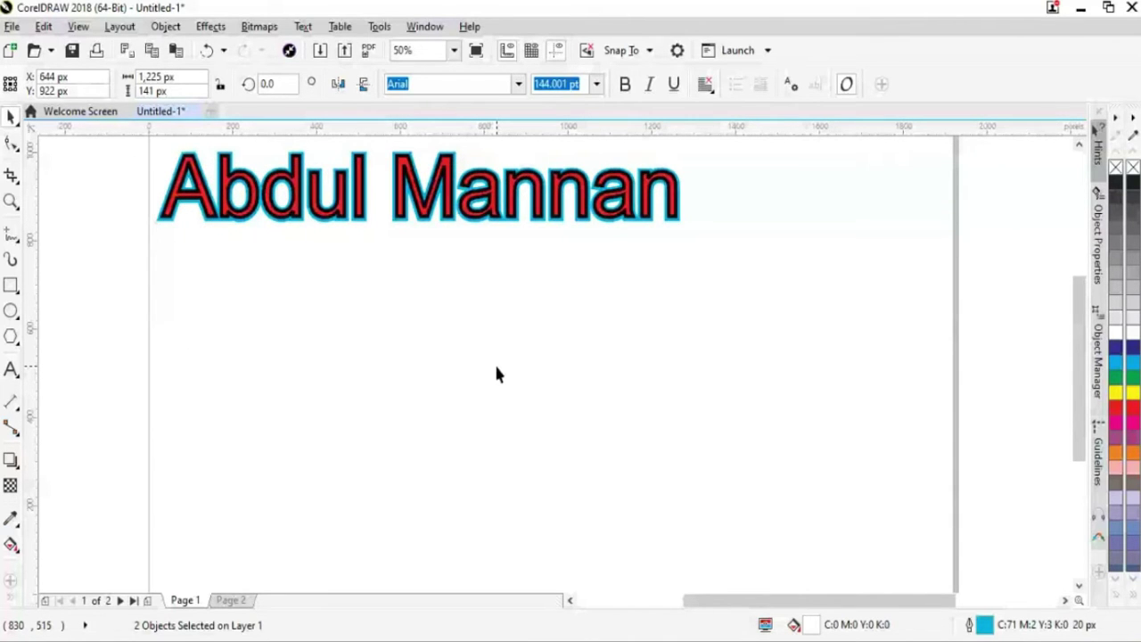
{"action": "left_click", "coordinate": [412, 428]}
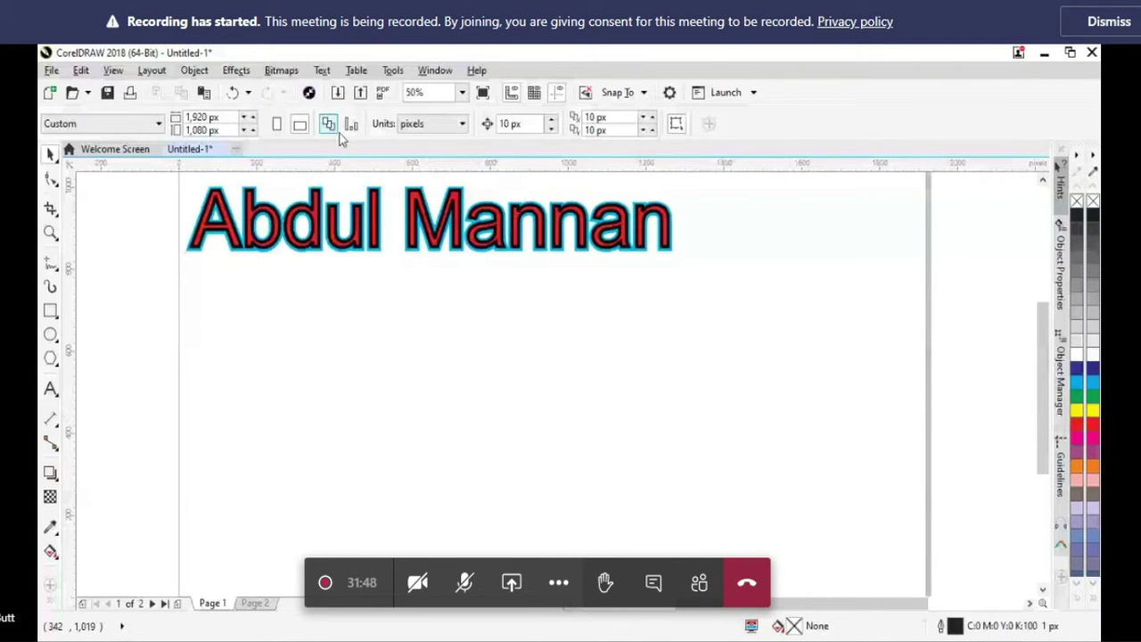
{"action": "left_click", "coordinate": [1115, 24]}
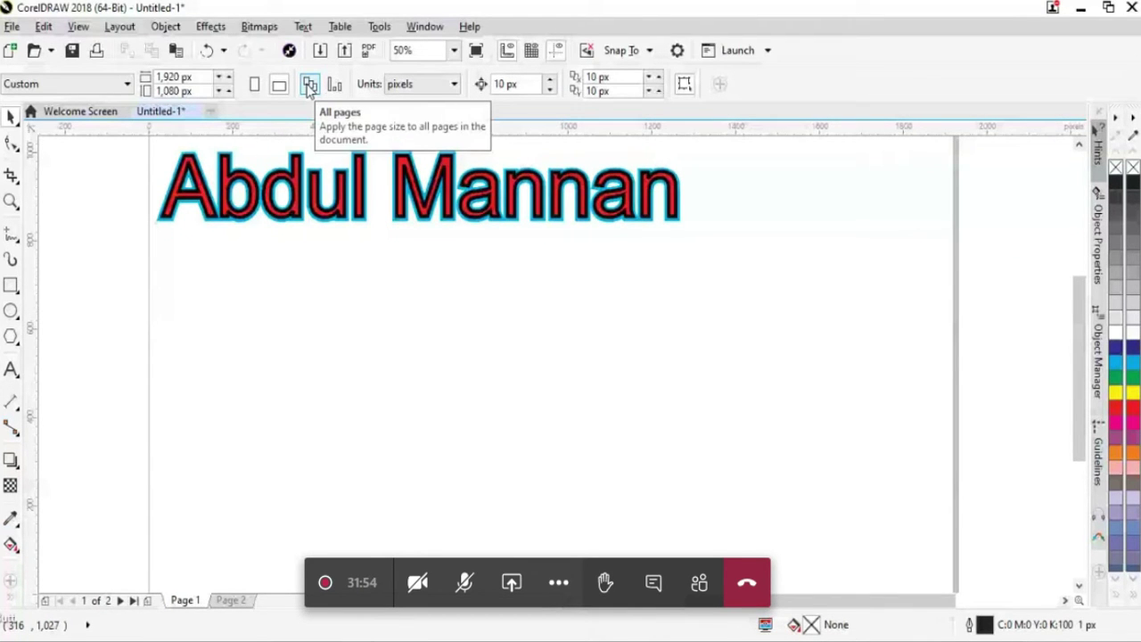
Draw a circle below the title, type 'Text on path', scale it to 72 pt and set it above the circle
{"action": "left_click", "coordinate": [11, 309]}
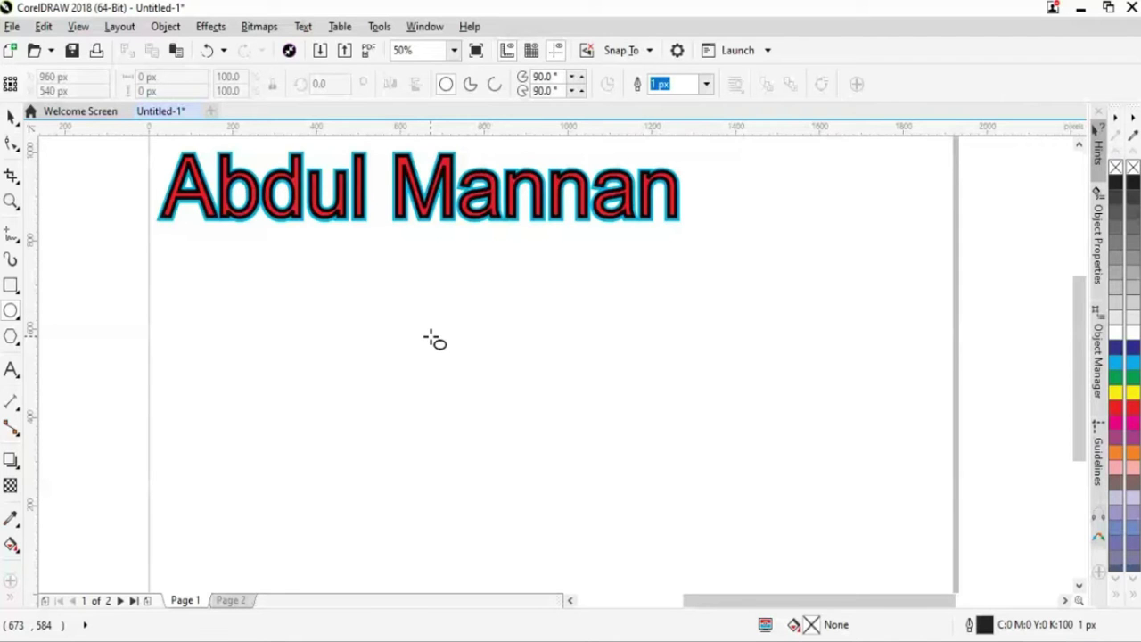
{"action": "left_click_drag", "start_coordinate": [390, 355], "coordinate": [575, 549]}
{"action": "key", "text": "F8"}
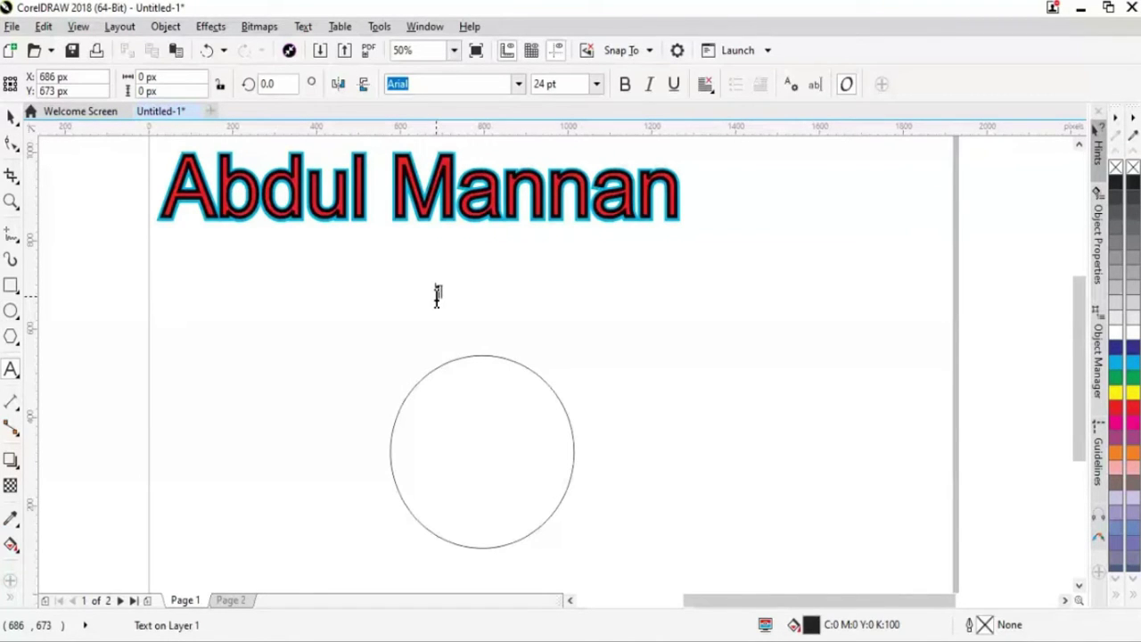
{"action": "left_click", "coordinate": [437, 295]}
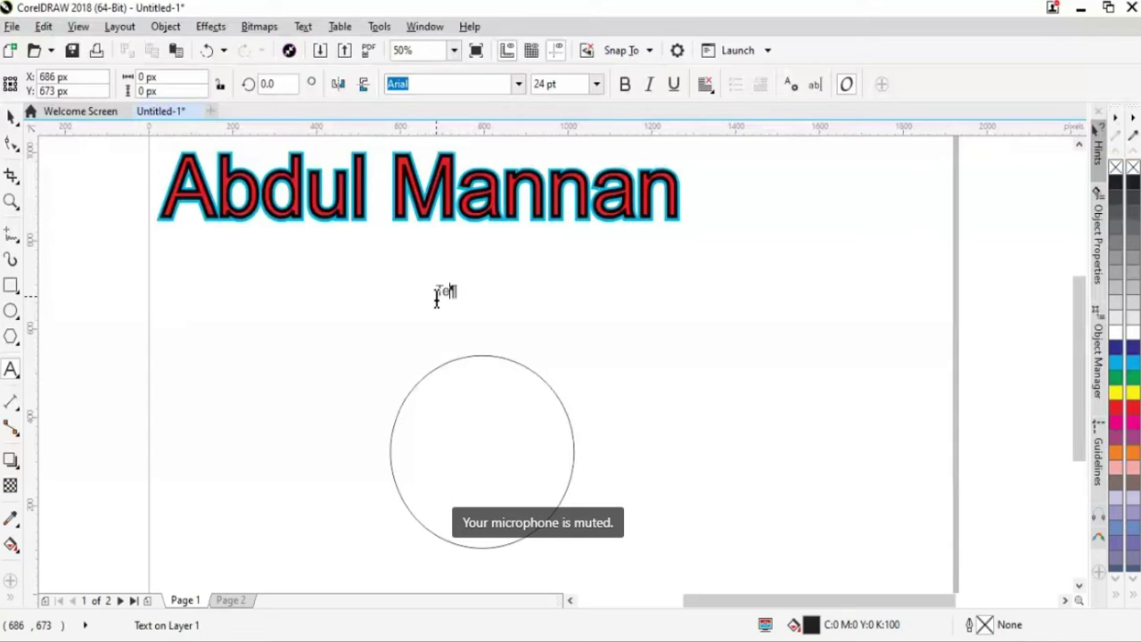
{"action": "type", "text": "Text on path"}
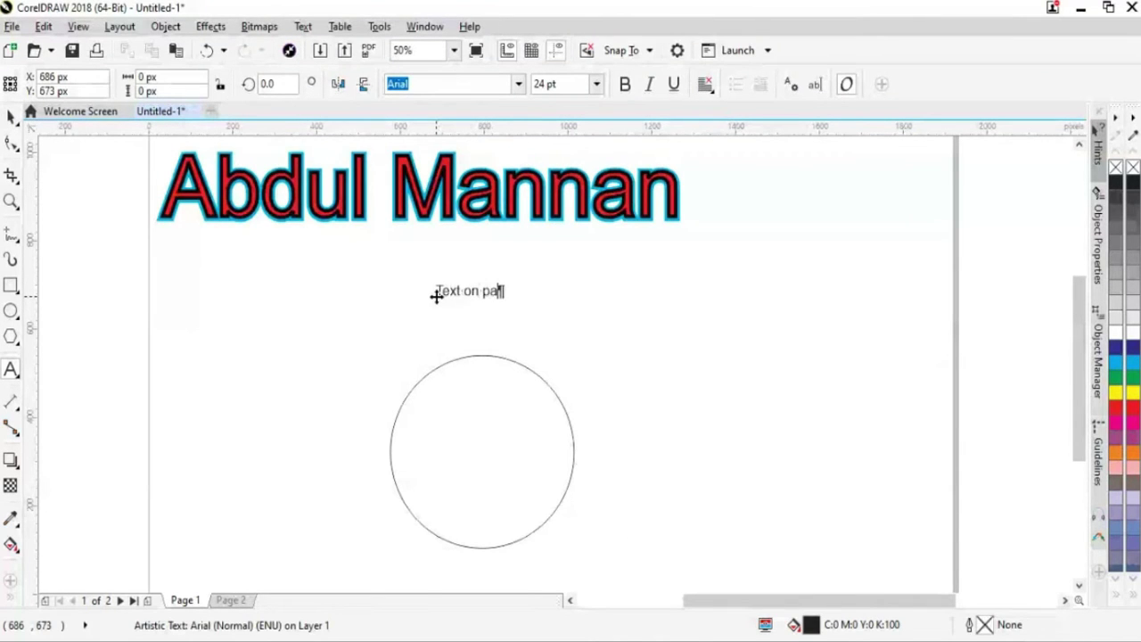
{"action": "left_click", "coordinate": [11, 117]}
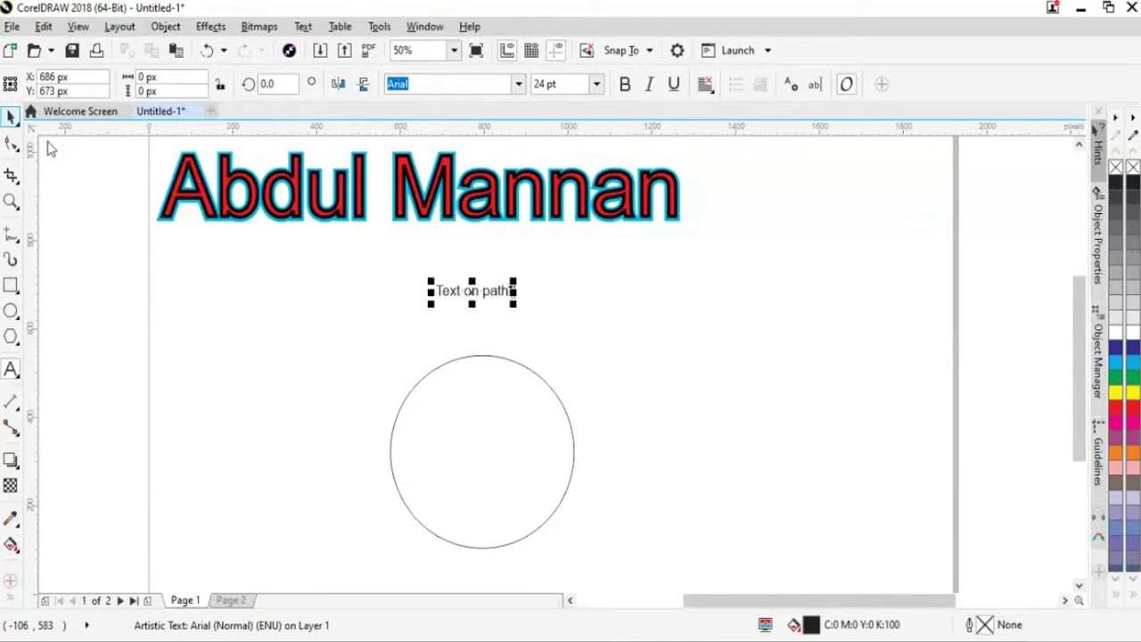
{"action": "left_click_drag", "start_coordinate": [518, 309], "coordinate": [660, 389]}
{"action": "left_click_drag", "start_coordinate": [595, 317], "coordinate": [543, 347]}
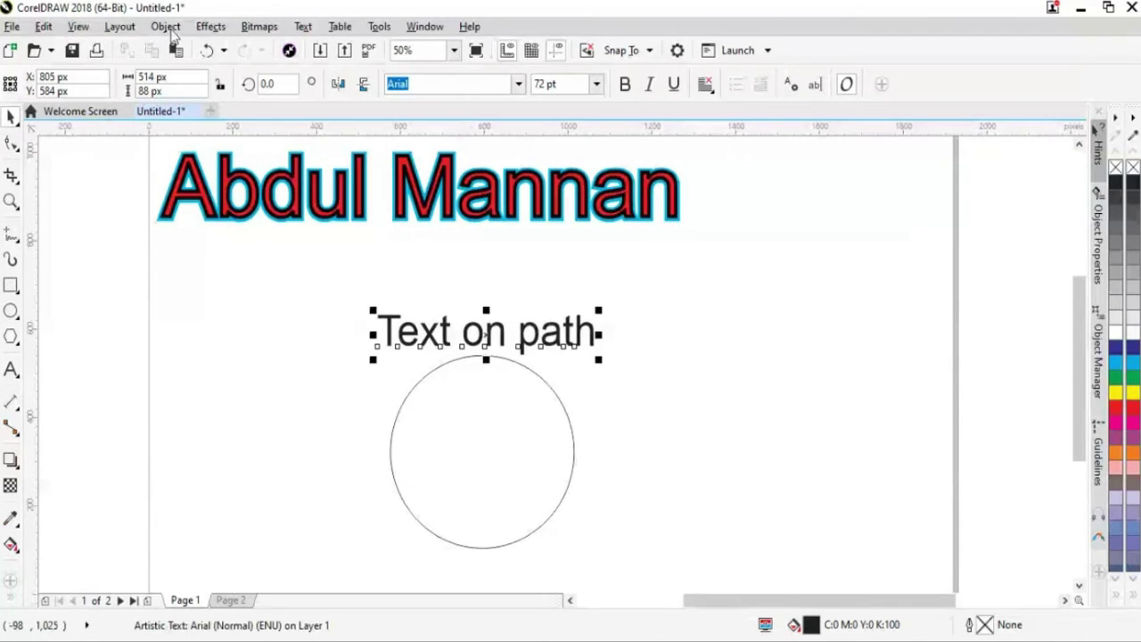
Fit 'Text on path' to the circle's top edge, then move the circle and text up-left
{"action": "left_click", "coordinate": [303, 26]}
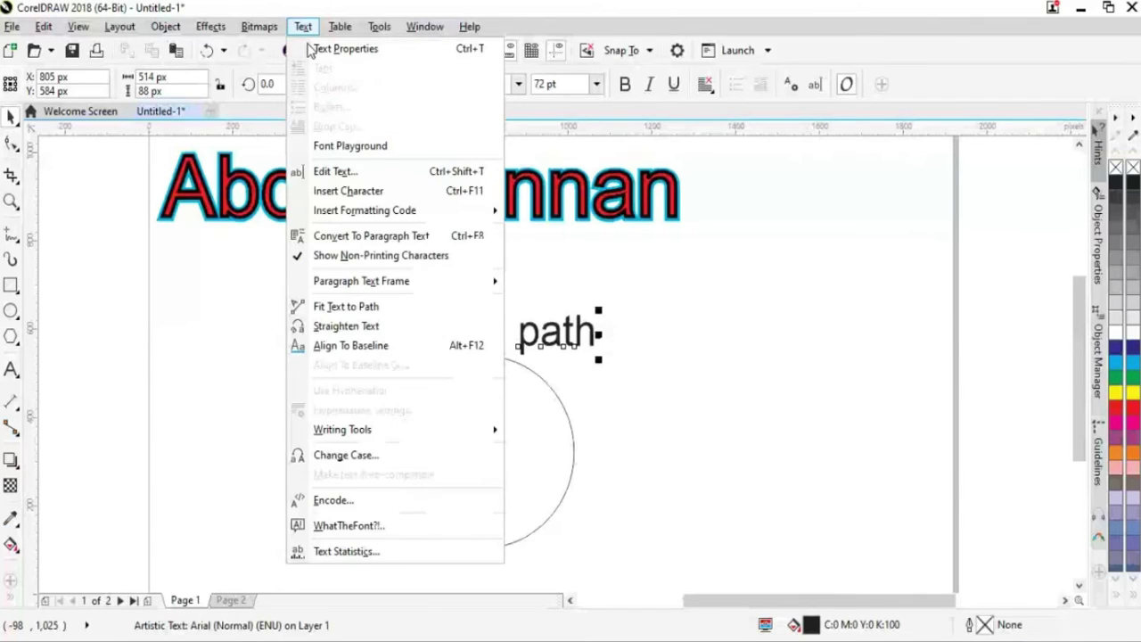
{"action": "left_click", "coordinate": [747, 332]}
{"action": "left_click", "coordinate": [747, 333]}
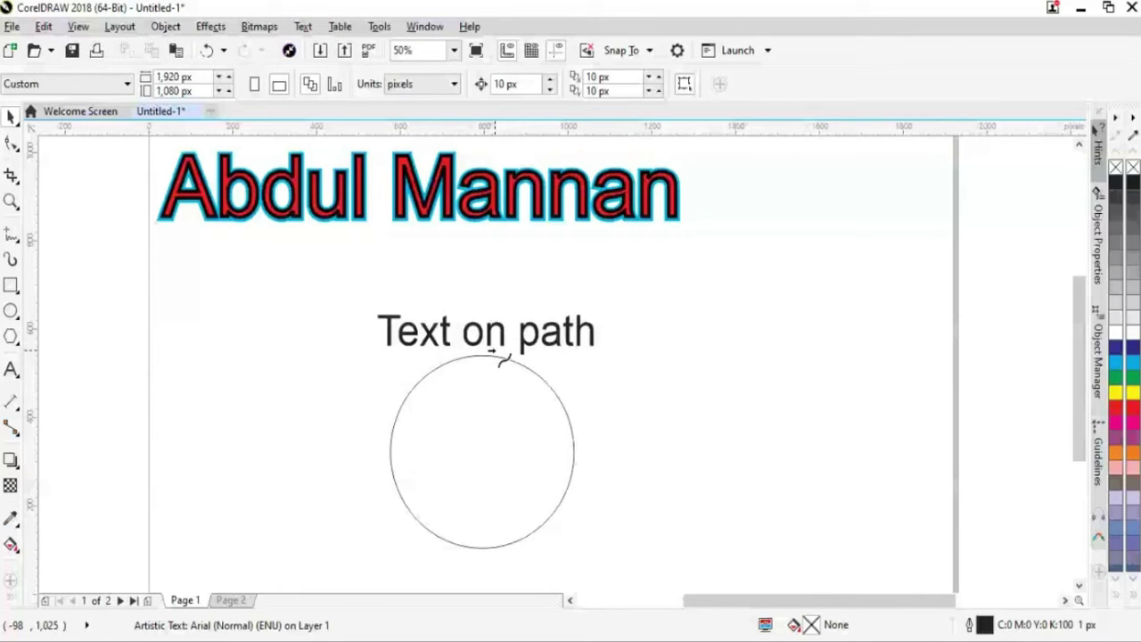
{"action": "left_click", "coordinate": [491, 353]}
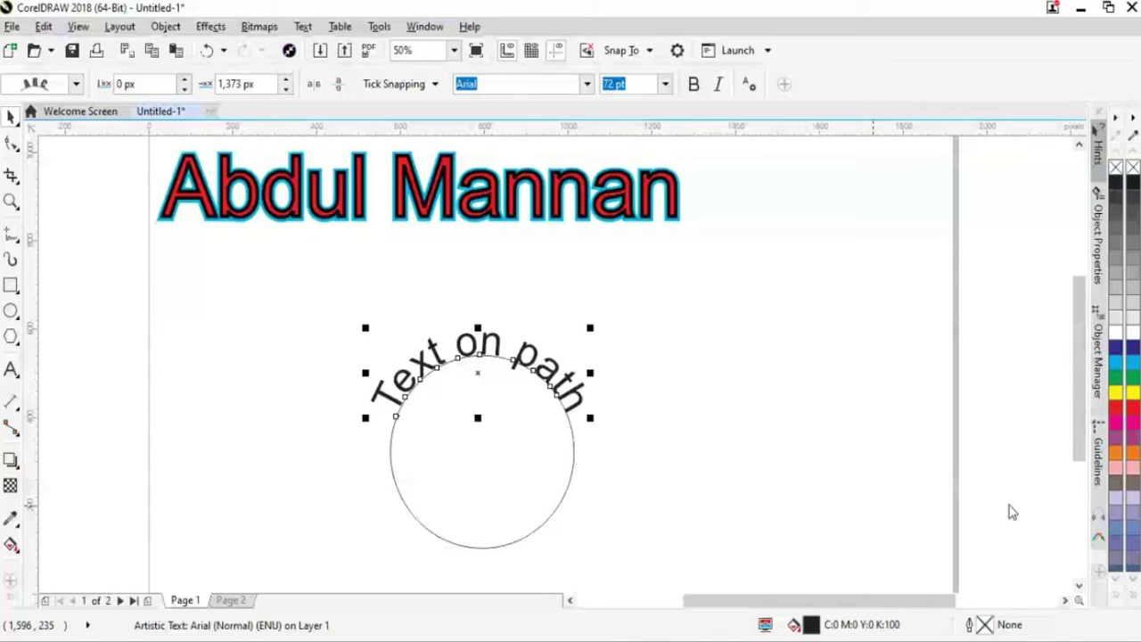
{"action": "scroll", "coordinate": [694, 406], "scroll_direction": "down", "scroll_amount": 2}
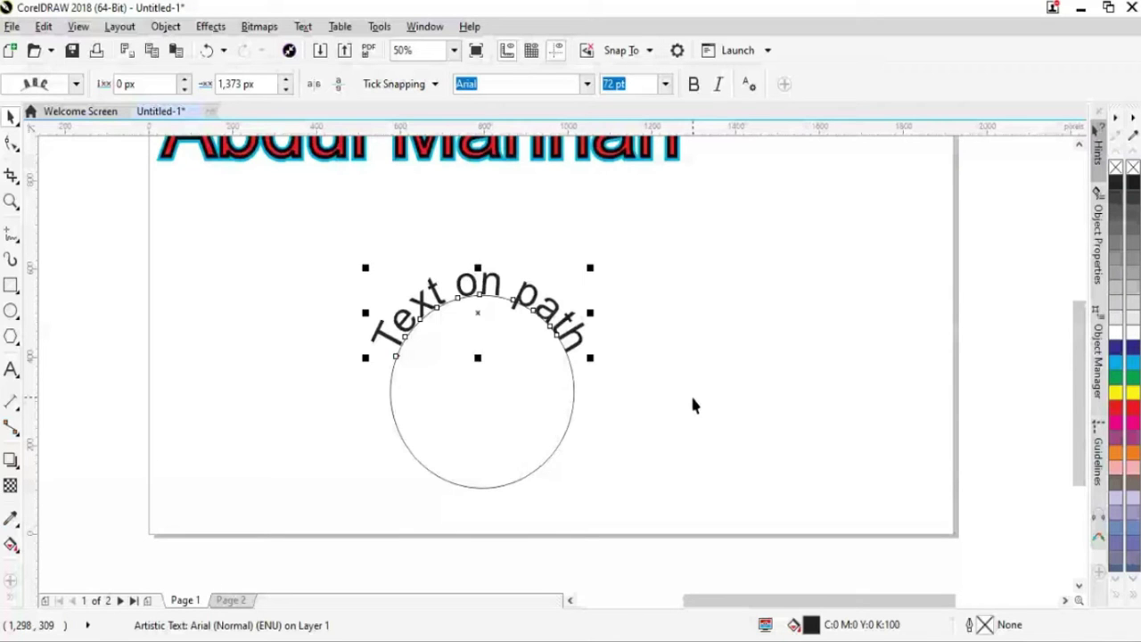
{"action": "left_click", "coordinate": [479, 286]}
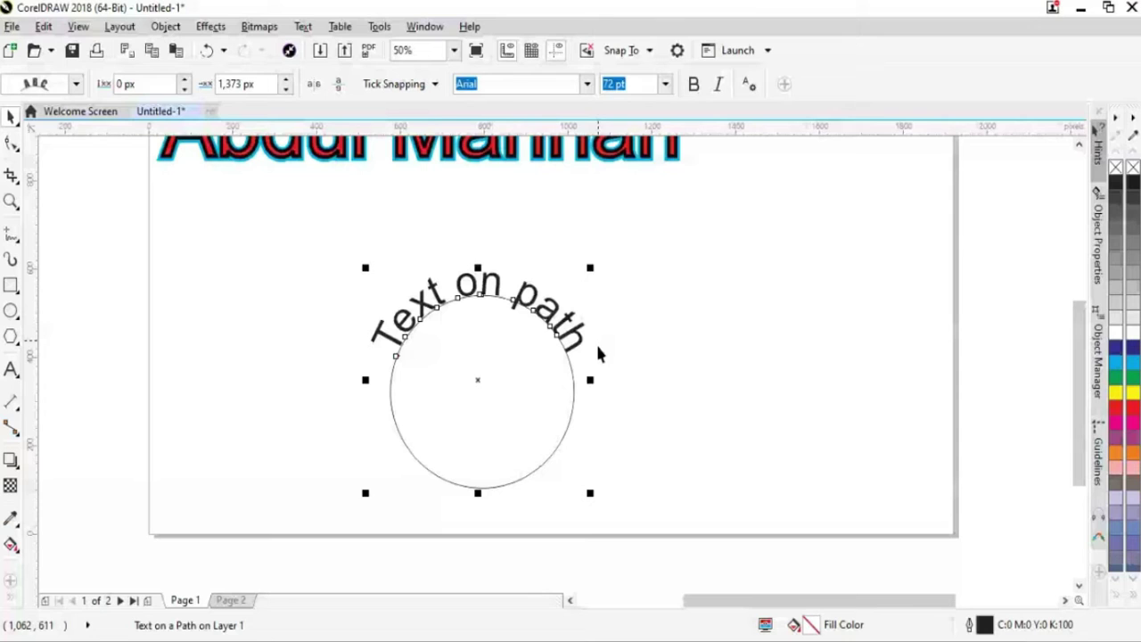
{"action": "left_click_drag", "start_coordinate": [567, 366], "coordinate": [561, 289]}
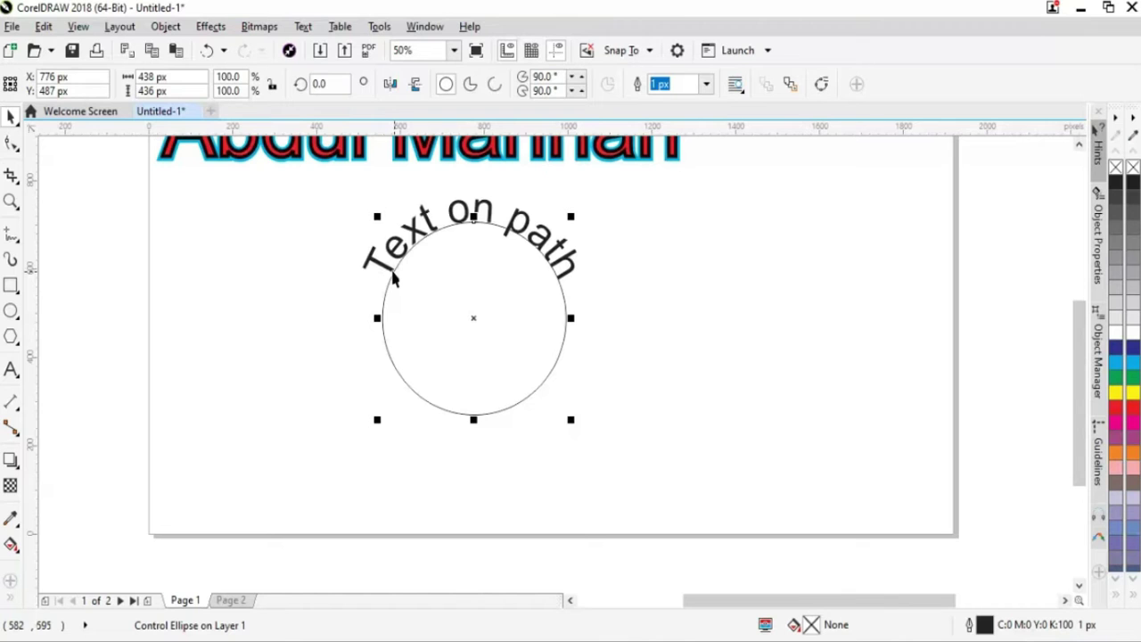
Undo the stray text moves, then drag a 'Text on path' copy onto the circle's outside bottom
{"action": "mouse_move", "coordinate": [395, 272]}
{"action": "left_mouse_down"}
{"action": "mouse_move", "coordinate": [353, 364]}
{"action": "mouse_move", "coordinate": [407, 274]}
{"action": "left_mouse_up"}
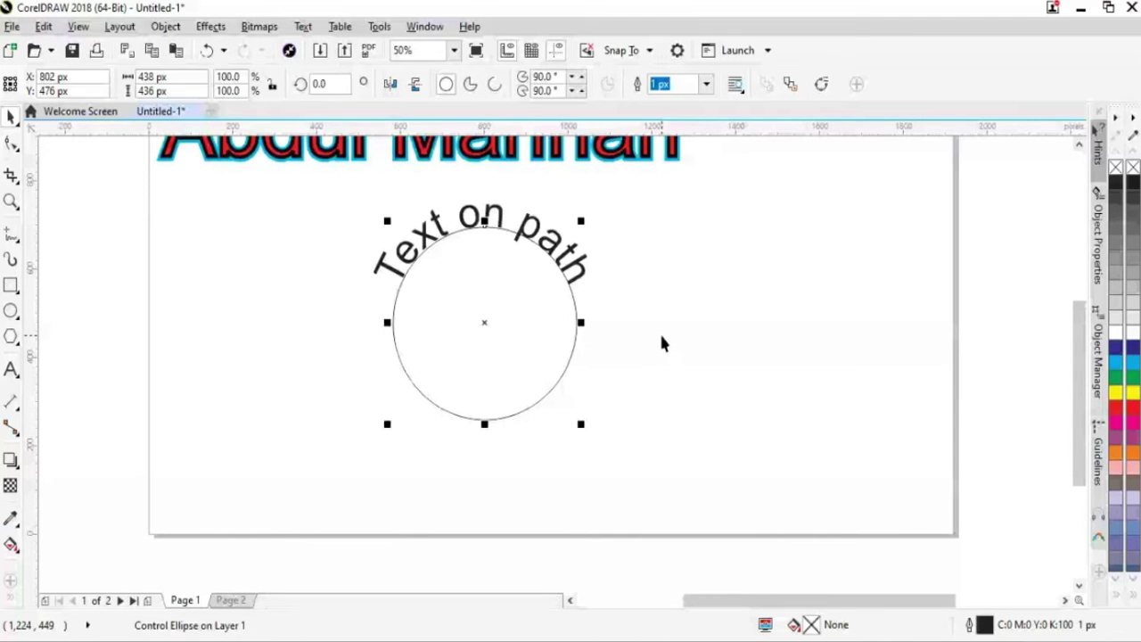
{"action": "left_click", "coordinate": [662, 326]}
{"action": "left_click", "coordinate": [578, 278]}
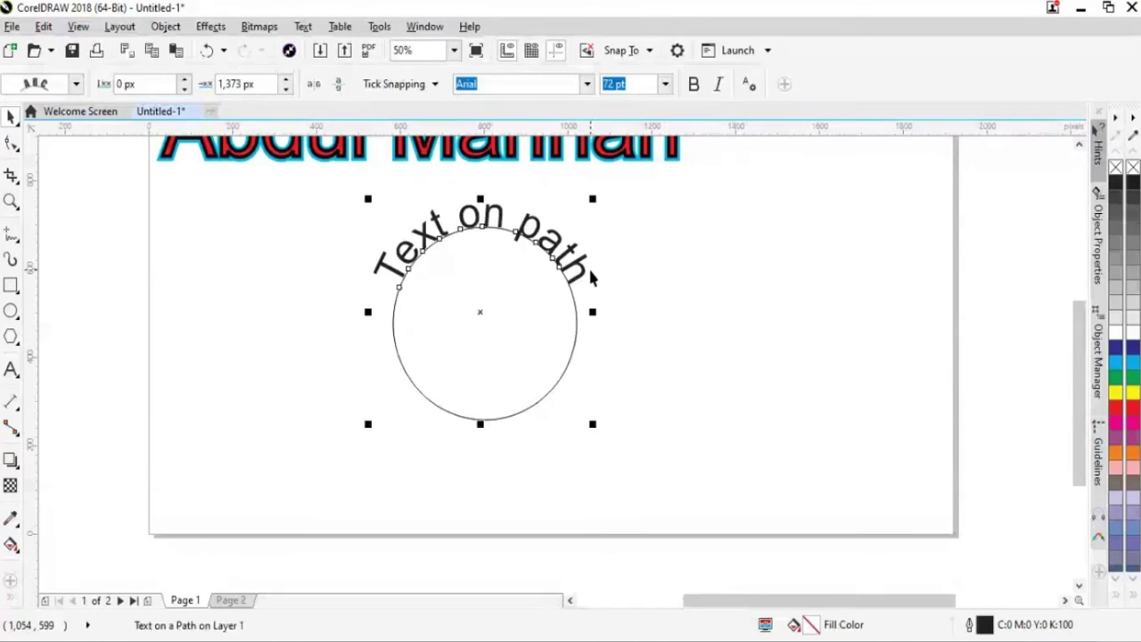
{"action": "left_click_drag", "start_coordinate": [589, 279], "coordinate": [753, 359]}
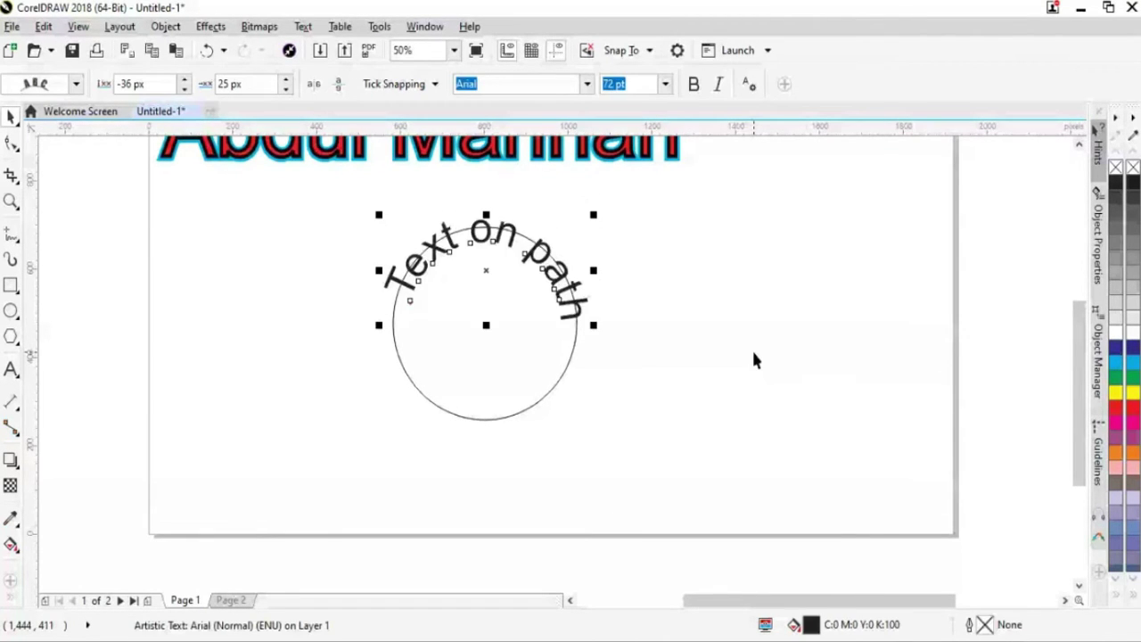
{"action": "key", "text": "ctrl+z"}
{"action": "left_click", "coordinate": [624, 321]}
{"action": "left_click_drag", "start_coordinate": [569, 283], "coordinate": [529, 342]}
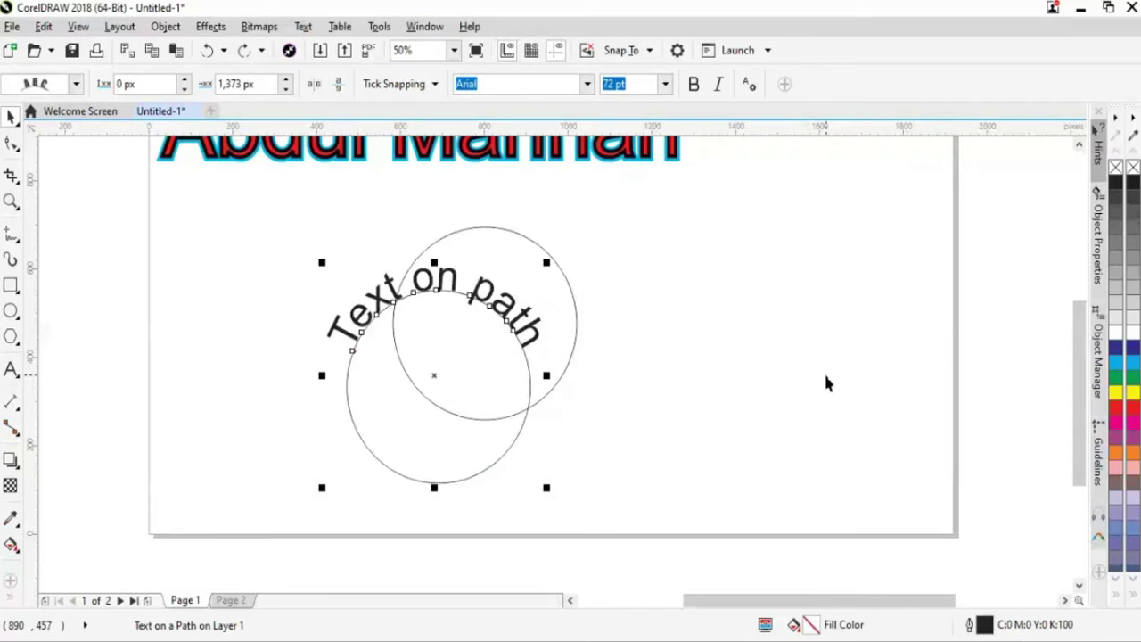
{"action": "key", "text": "ctrl+z"}
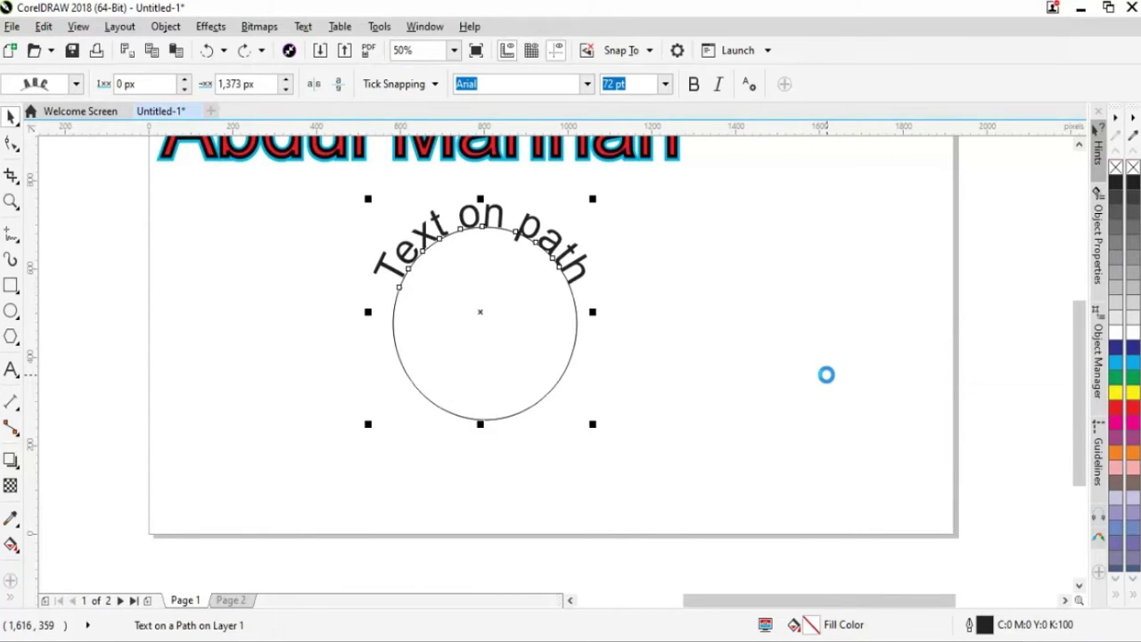
{"action": "left_click", "coordinate": [646, 316]}
{"action": "left_click_drag", "start_coordinate": [575, 272], "coordinate": [549, 330]}
{"action": "key", "text": "ctrl+z"}
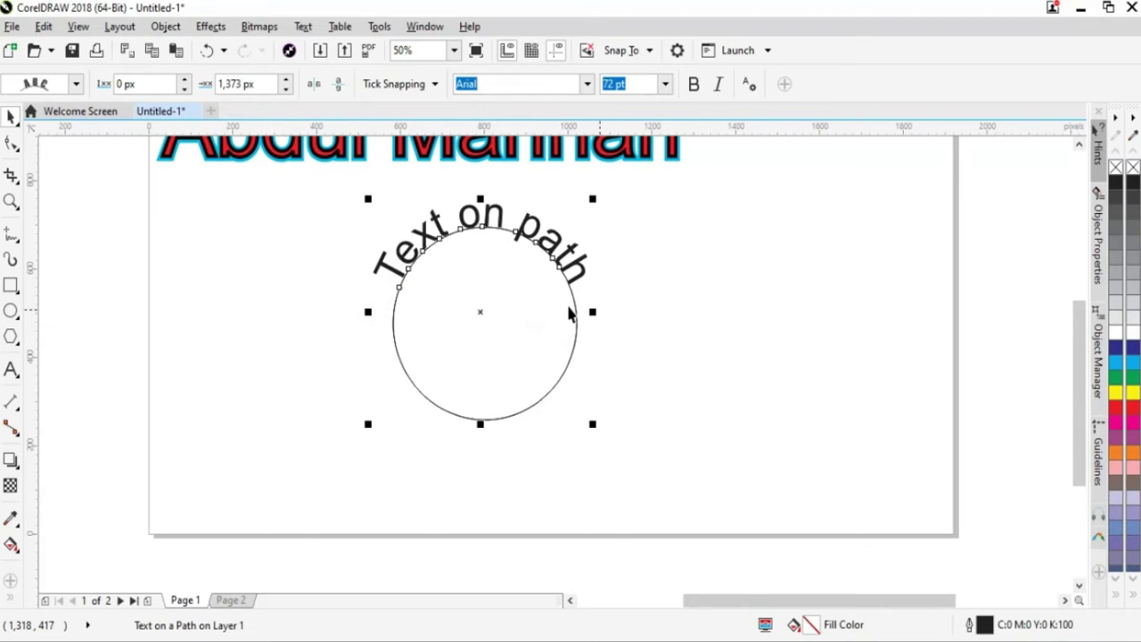
{"action": "left_click_drag", "start_coordinate": [395, 308], "coordinate": [582, 401]}
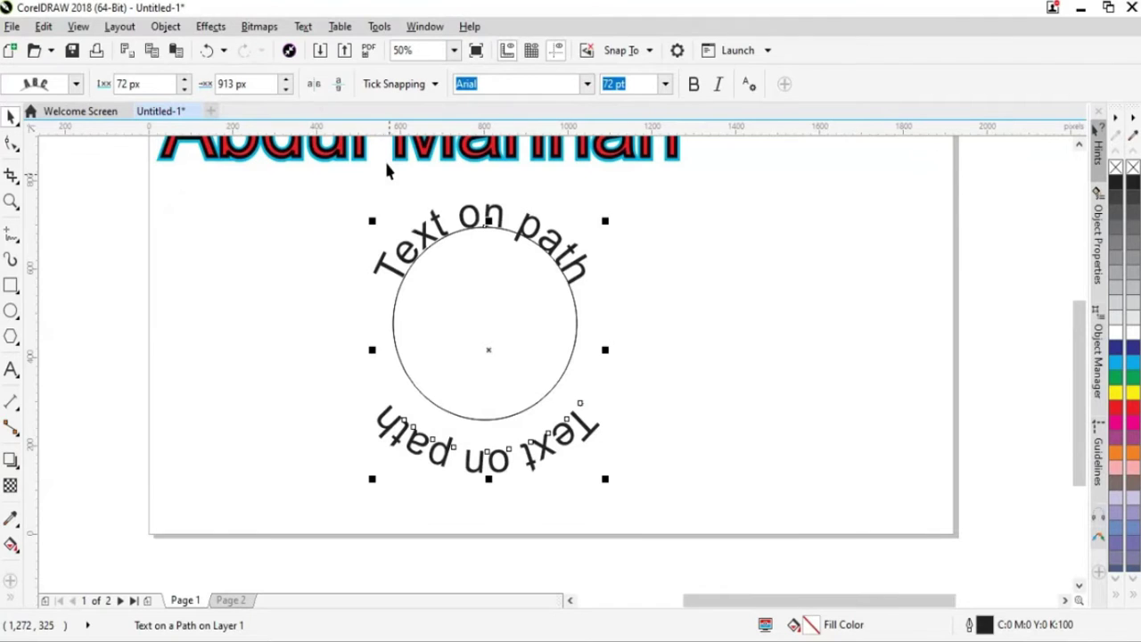
Mirror the bottom 'Text on path' copy horizontally and flip it so it reads upright
{"action": "left_click", "coordinate": [314, 84]}
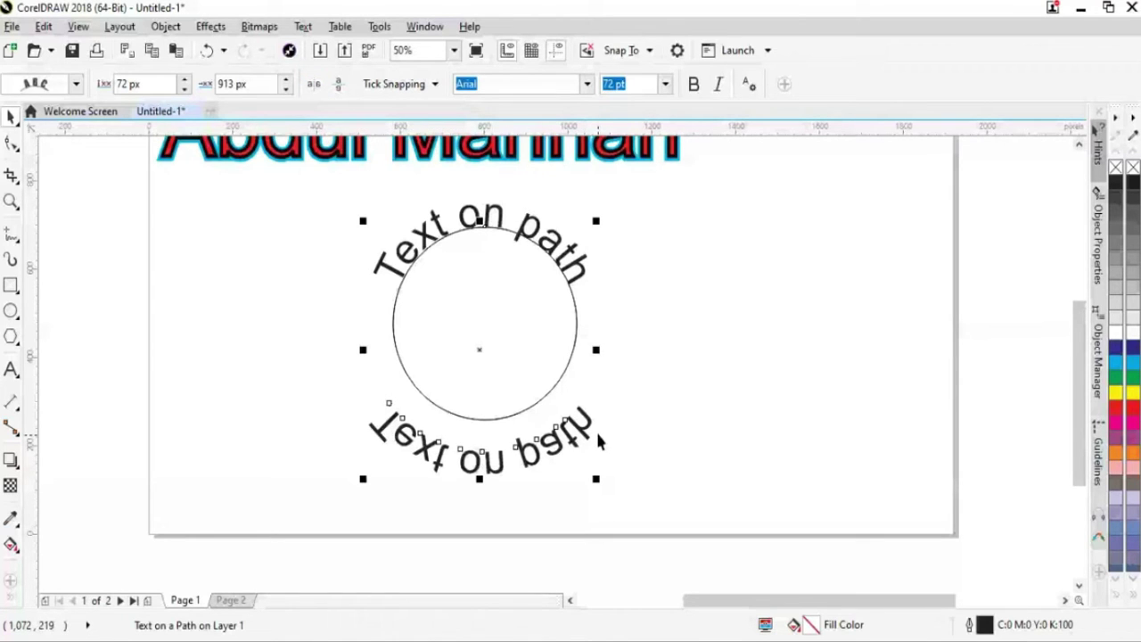
{"action": "left_click_drag", "start_coordinate": [595, 429], "coordinate": [593, 431]}
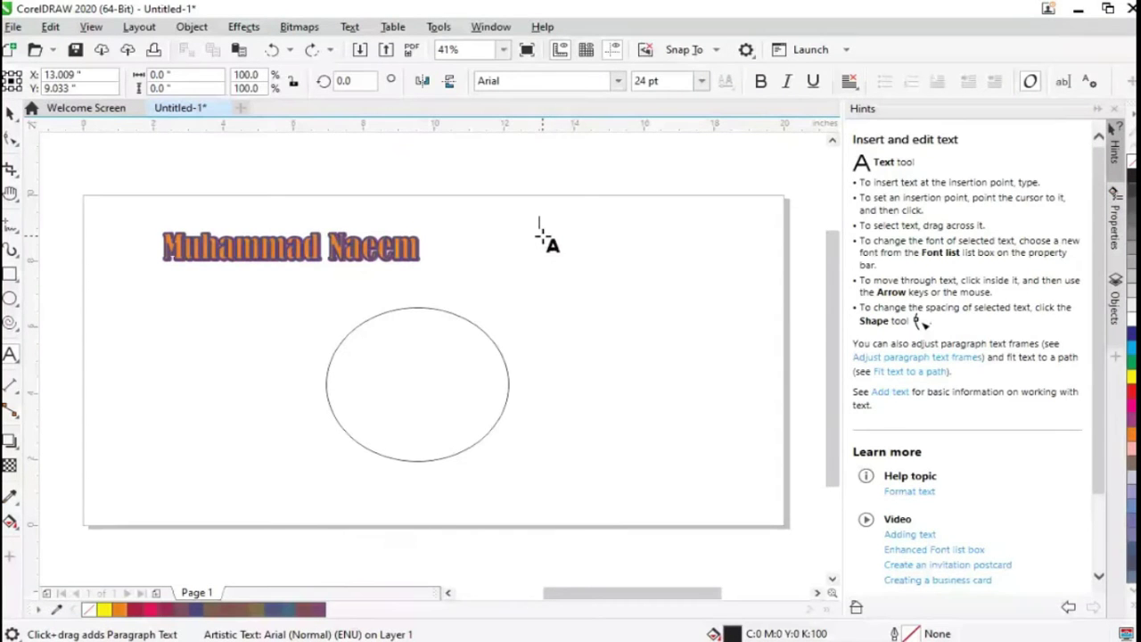
Clear the selection and set a text insertion point to the right of the heading
{"action": "key", "text": "Escape"}
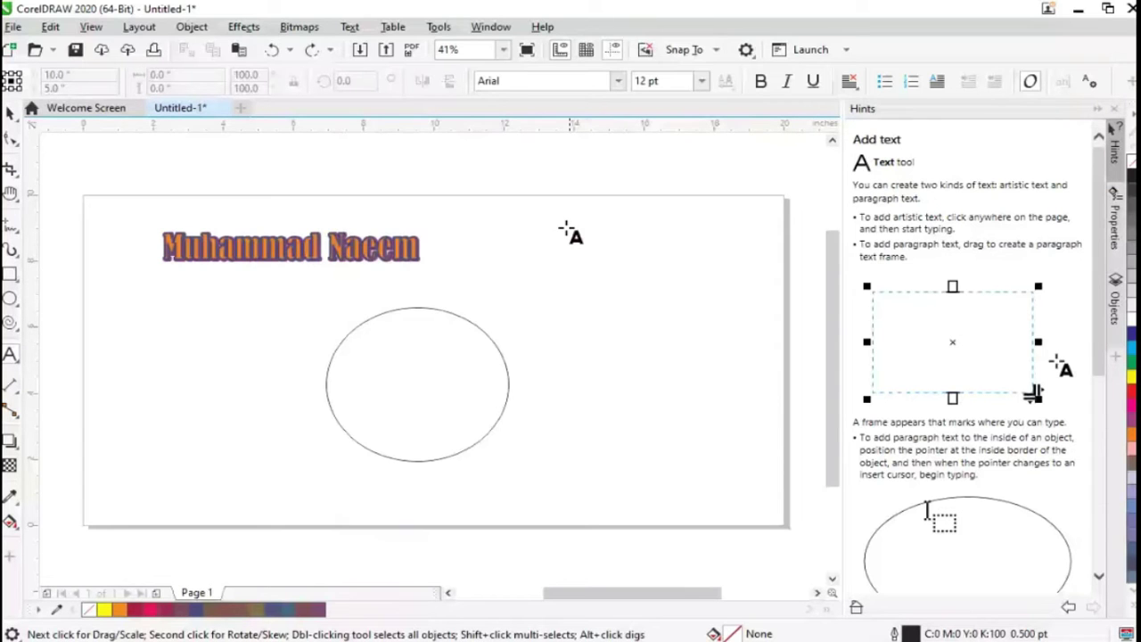
{"action": "left_click", "coordinate": [578, 277]}
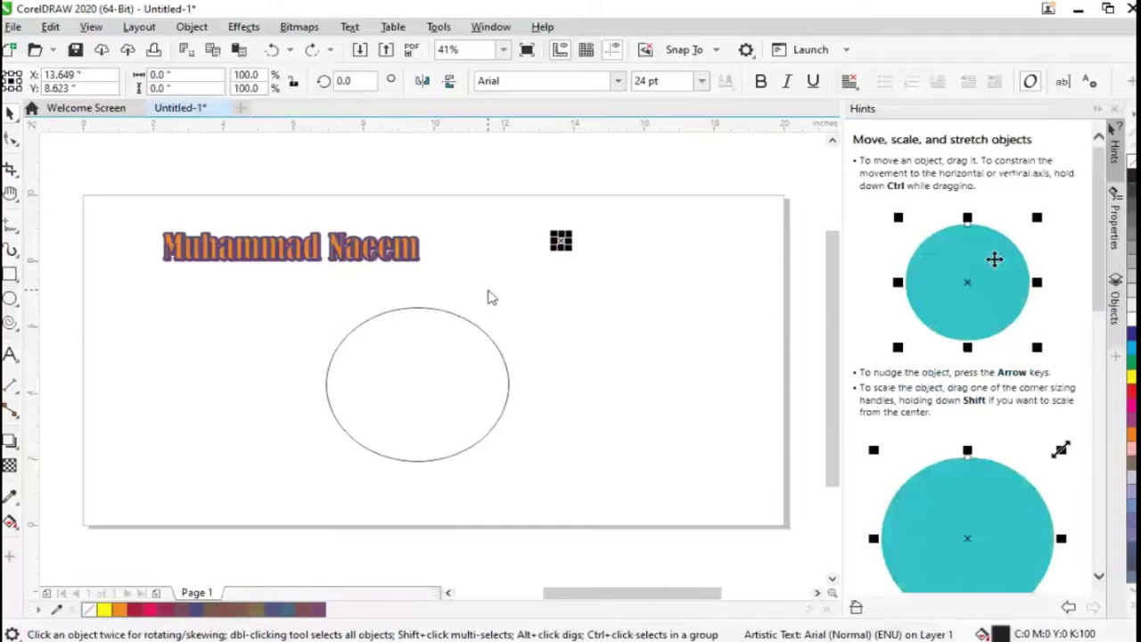
{"action": "key", "text": "h"}
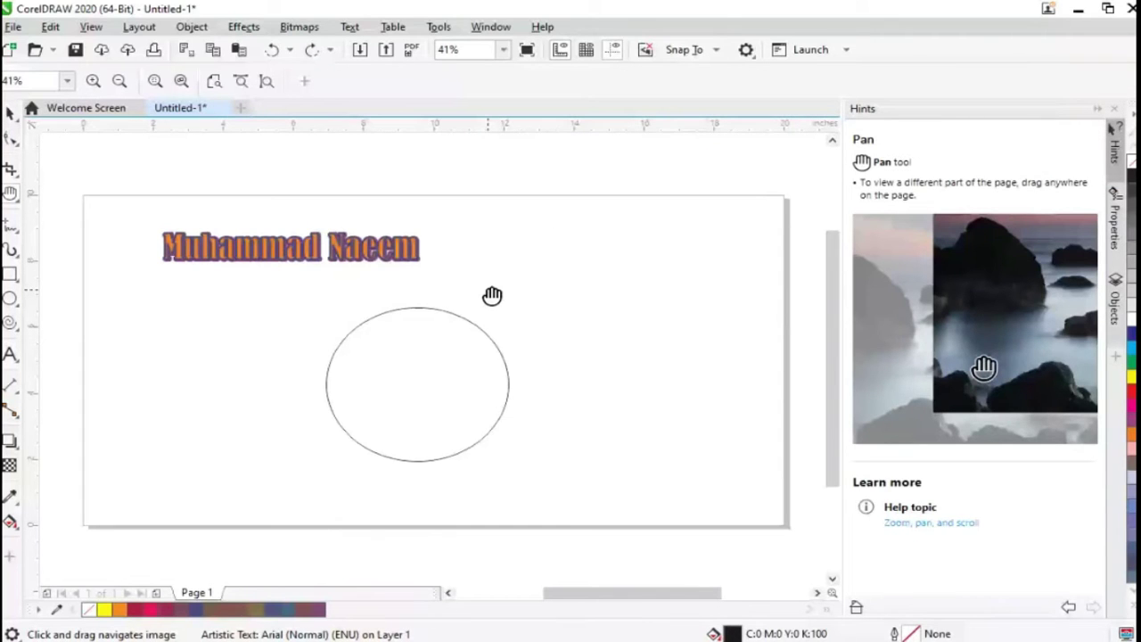
{"action": "key", "text": "F8"}
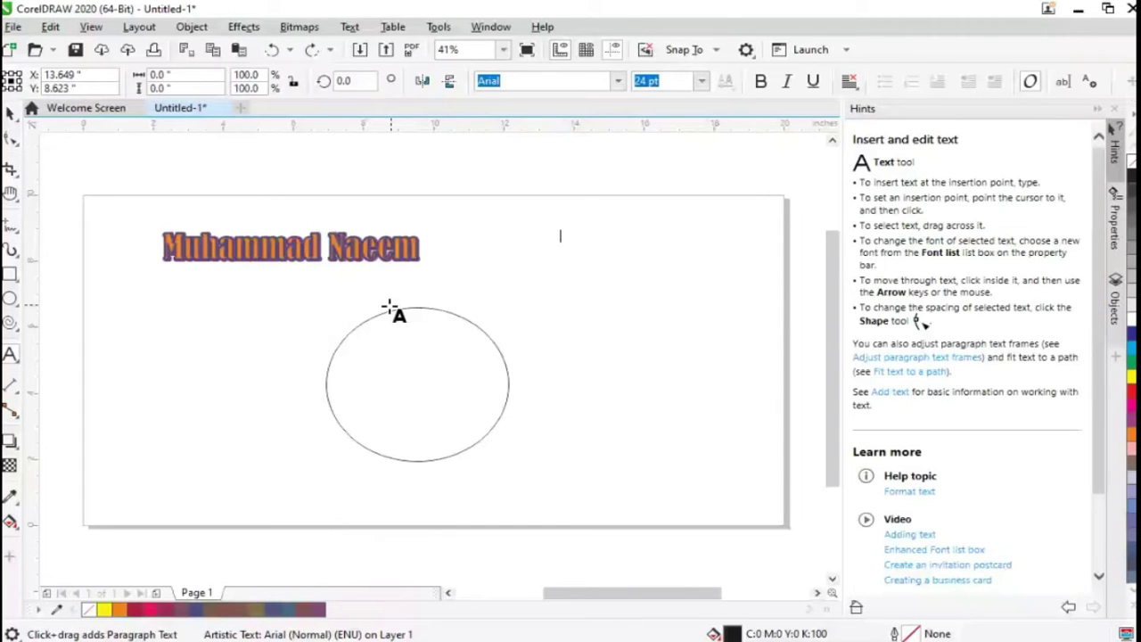
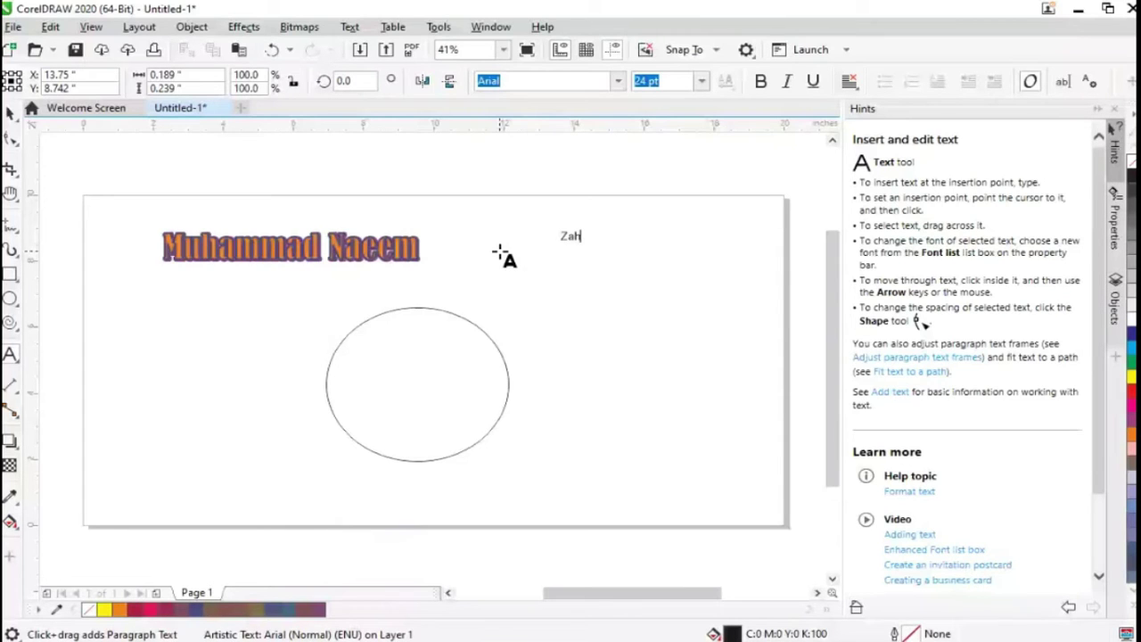
Type the person's name in Arial and set it to 36 pt
{"action": "left_click", "coordinate": [702, 80]}
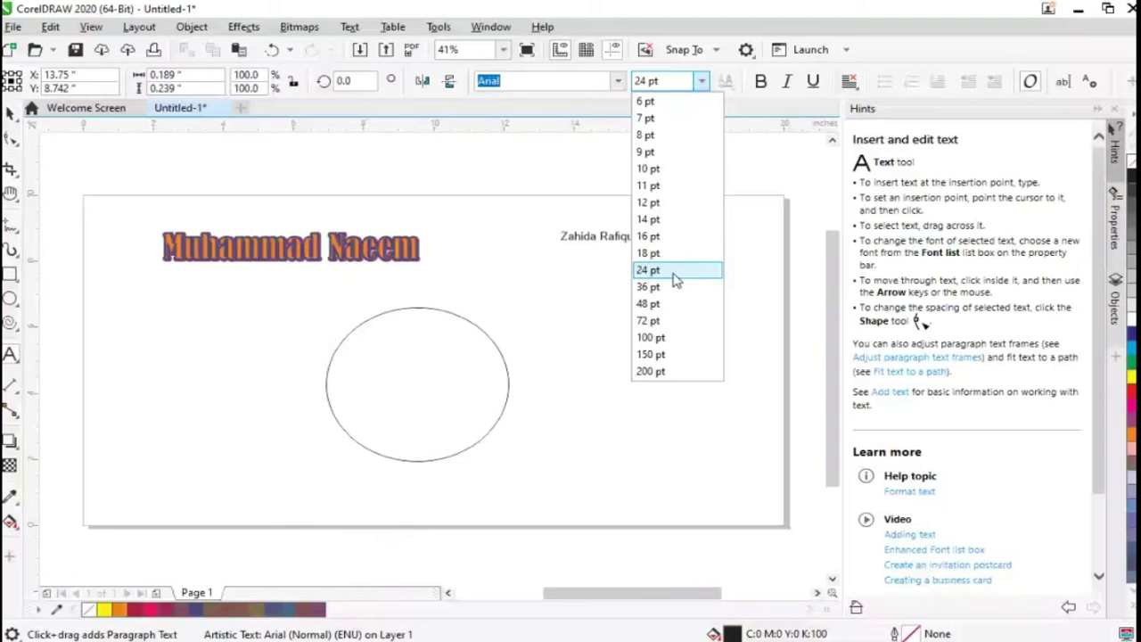
{"action": "left_click", "coordinate": [673, 286]}
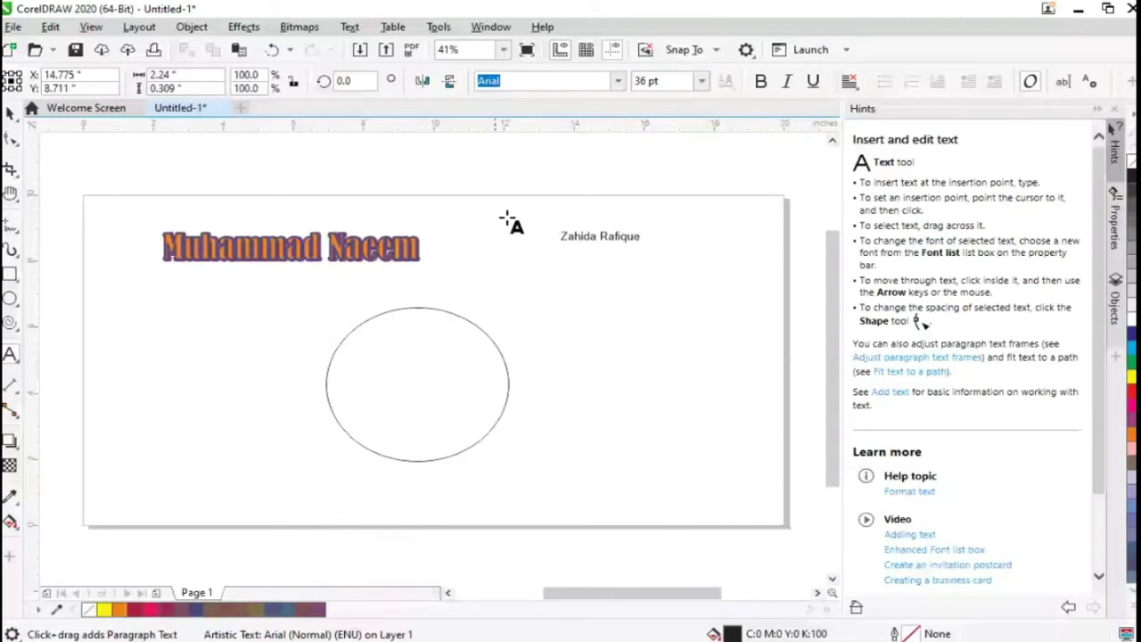
{"action": "left_click", "coordinate": [701, 81]}
{"action": "key", "text": "Escape"}
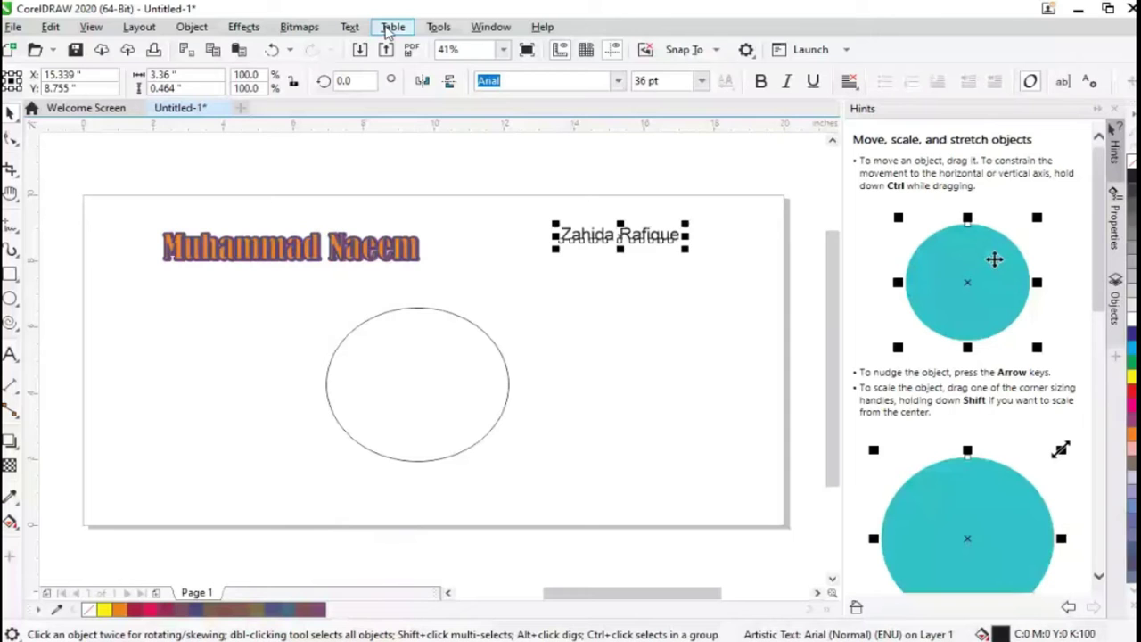
Fit the name text to the ellipse's top with Fit Text to Path, centred
{"action": "left_click", "coordinate": [350, 26]}
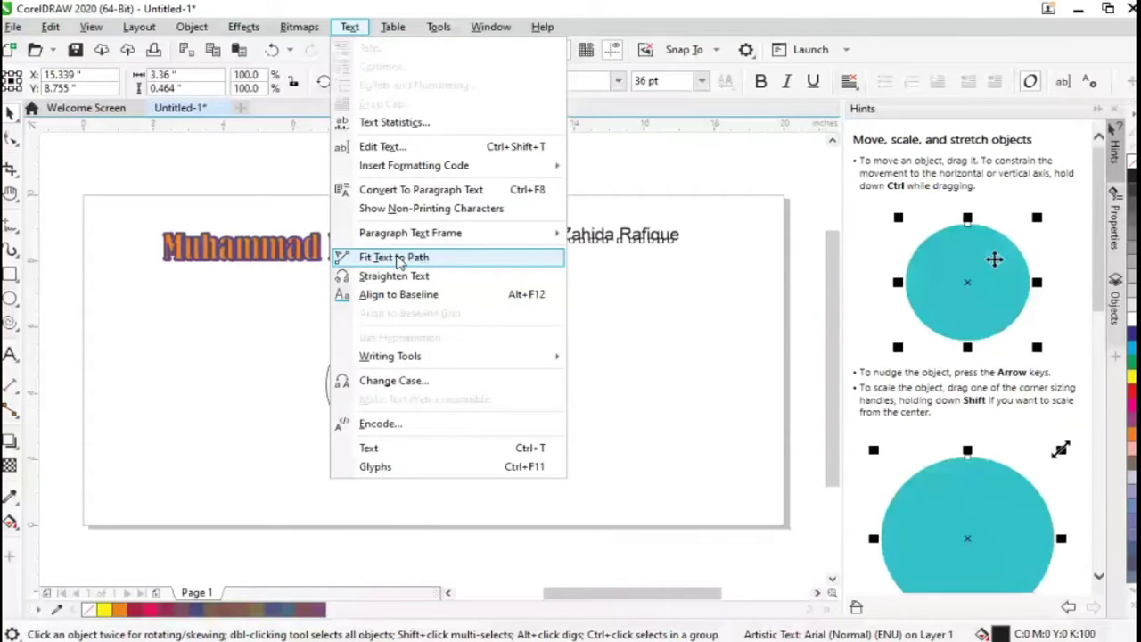
{"action": "left_click", "coordinate": [393, 257]}
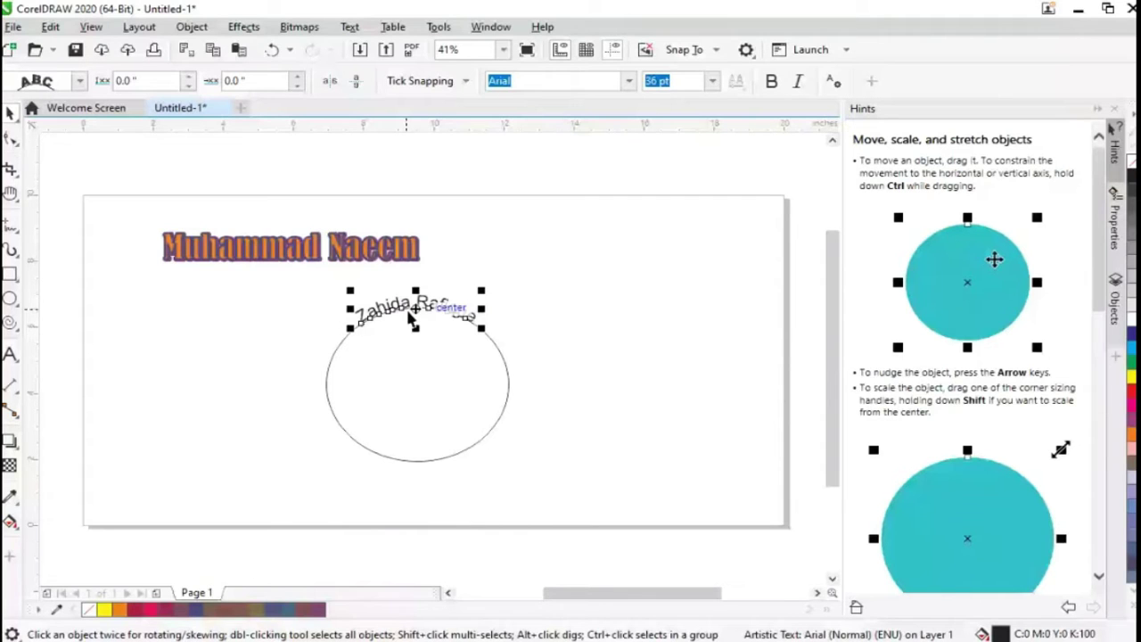
{"action": "left_click_drag", "start_coordinate": [412, 319], "coordinate": [352, 323]}
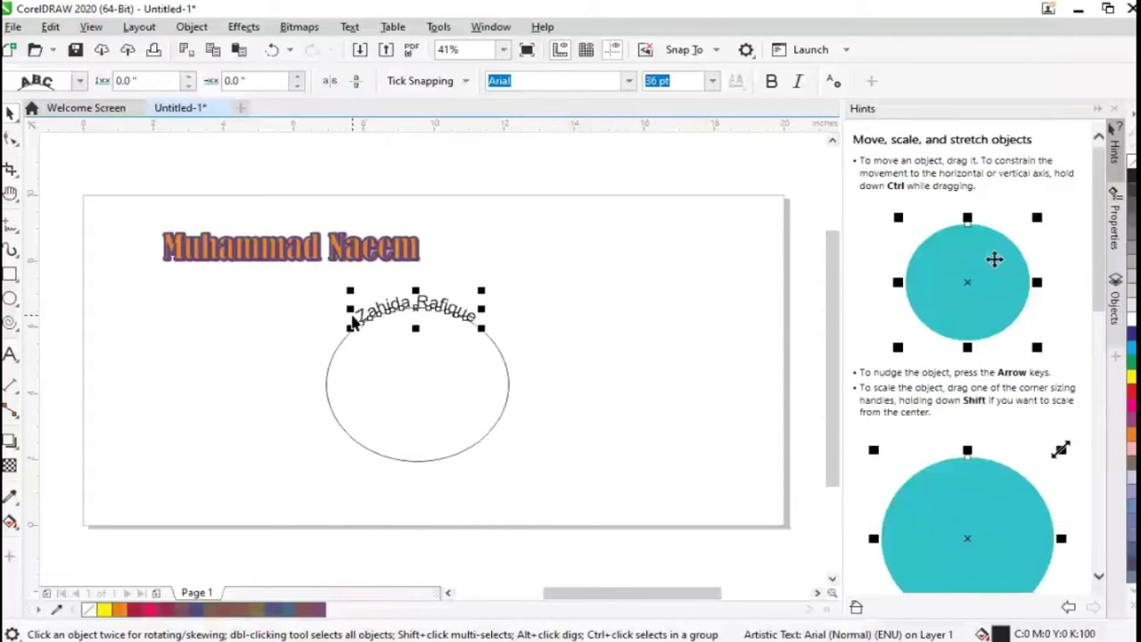
{"action": "left_click", "coordinate": [405, 302]}
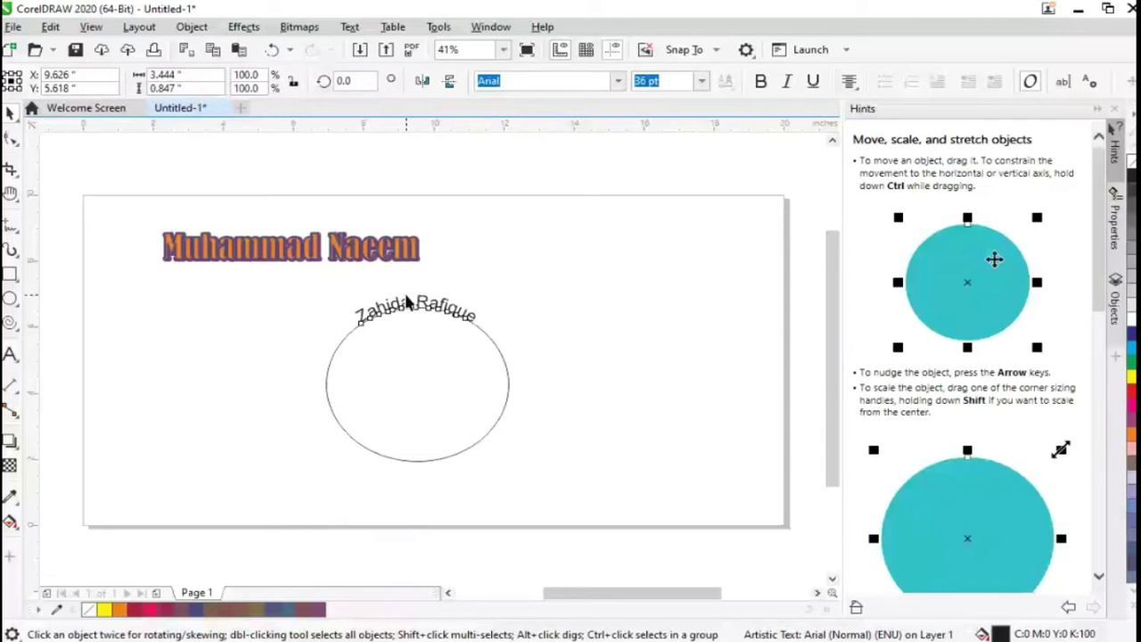
Select the curved name text, try moving it below the ellipse, then cancel the move
{"action": "left_click", "coordinate": [413, 479]}
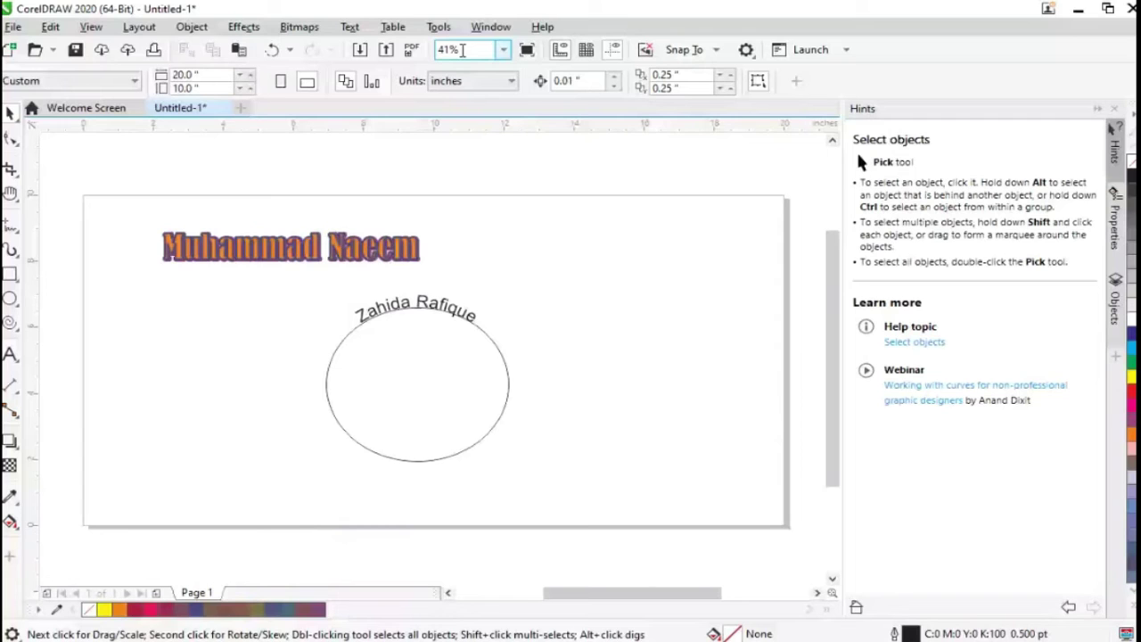
{"action": "left_click", "coordinate": [403, 300]}
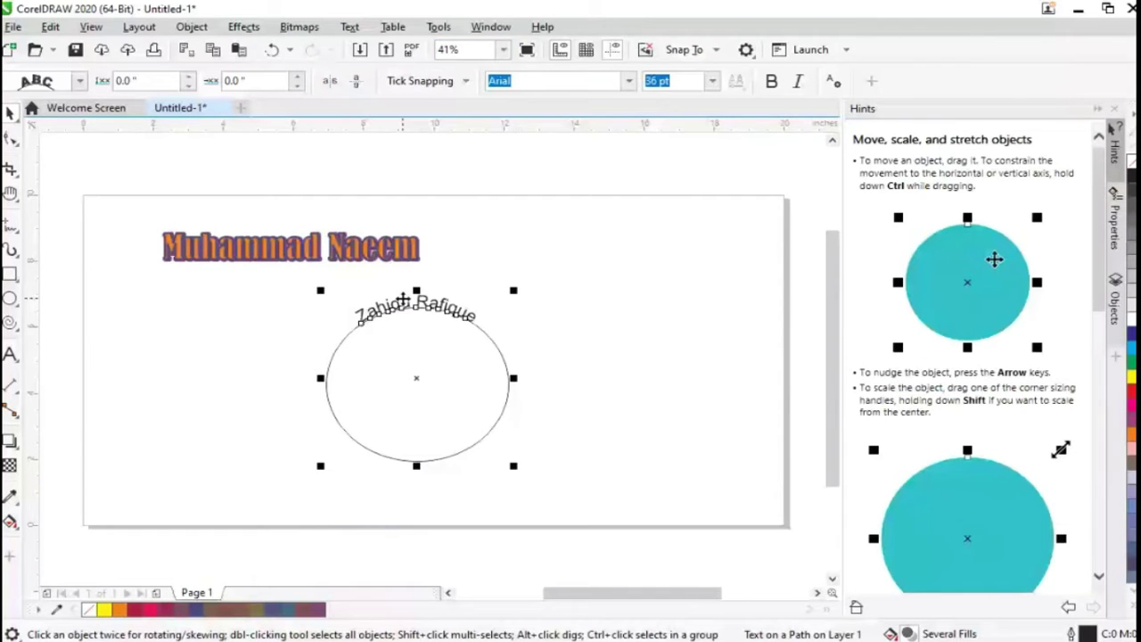
{"action": "key", "text": "Escape"}
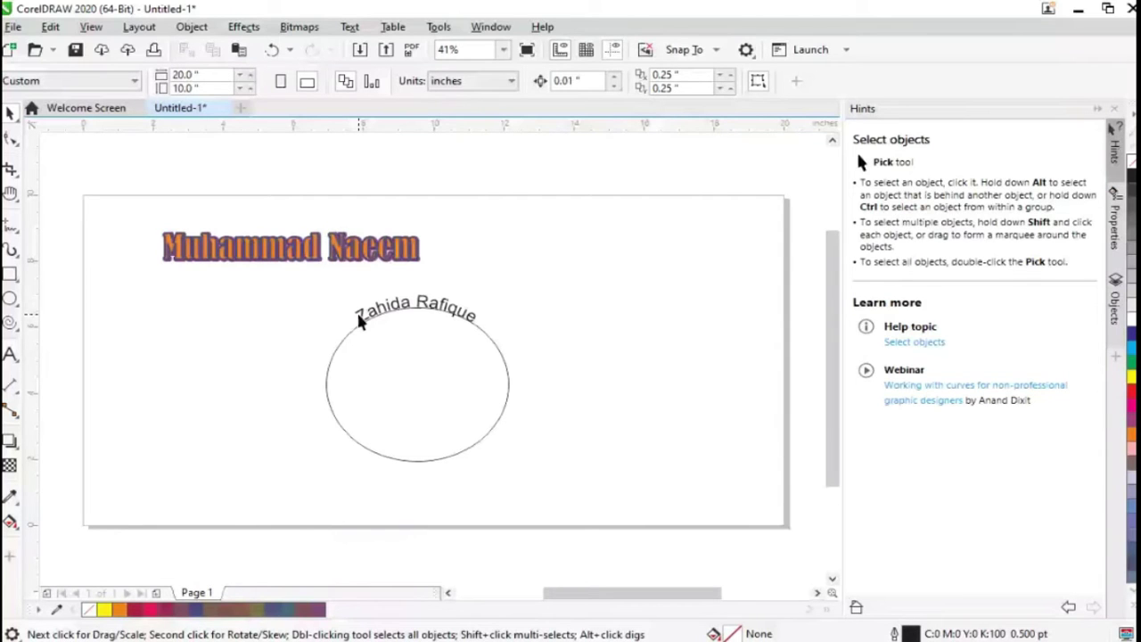
{"action": "left_click", "coordinate": [360, 320]}
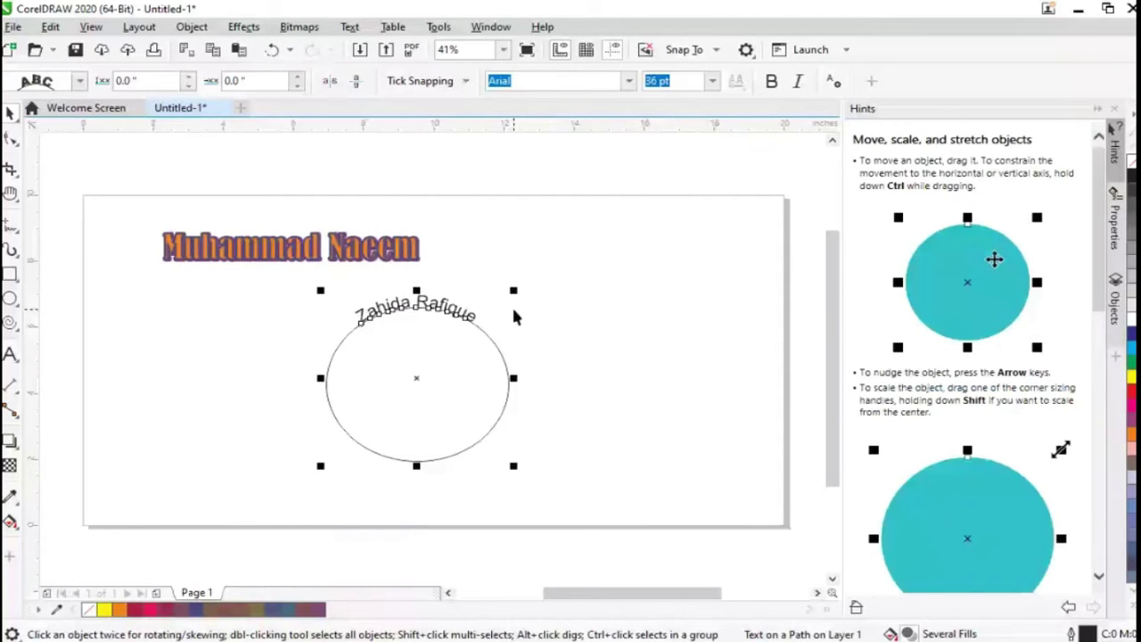
{"action": "key", "text": "Escape"}
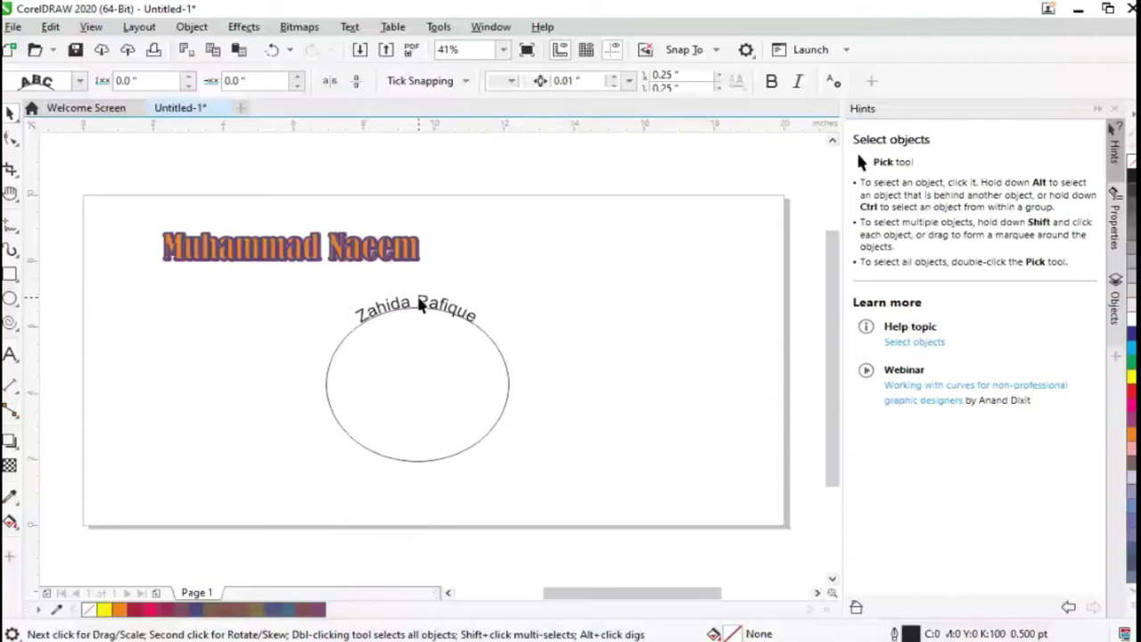
{"action": "left_click", "coordinate": [421, 304]}
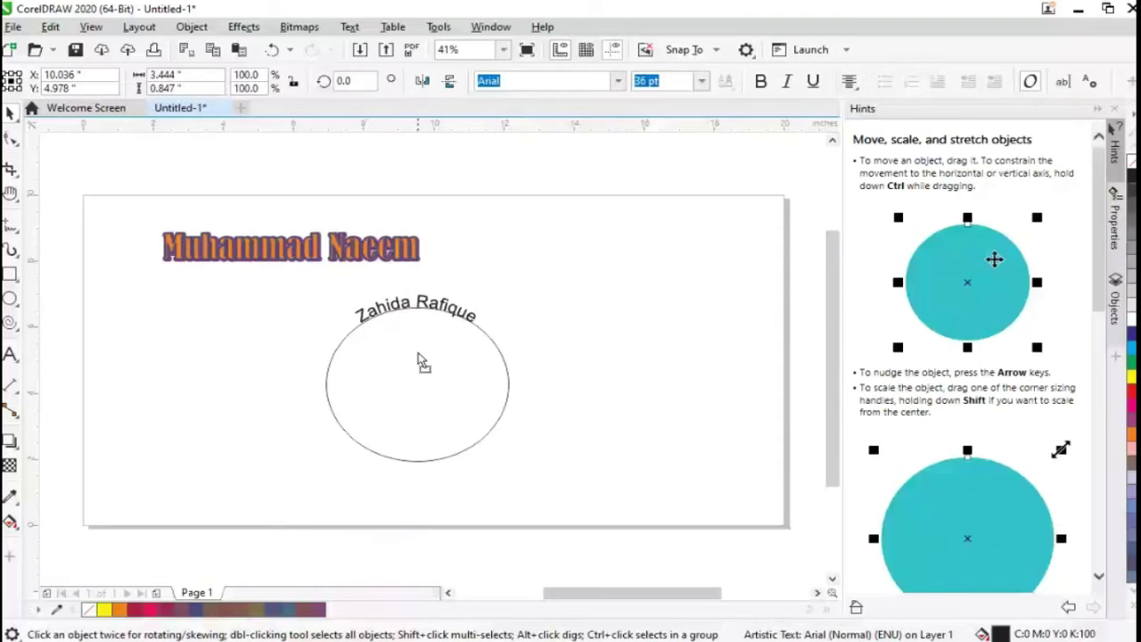
{"action": "left_click_drag", "start_coordinate": [421, 361], "coordinate": [431, 472]}
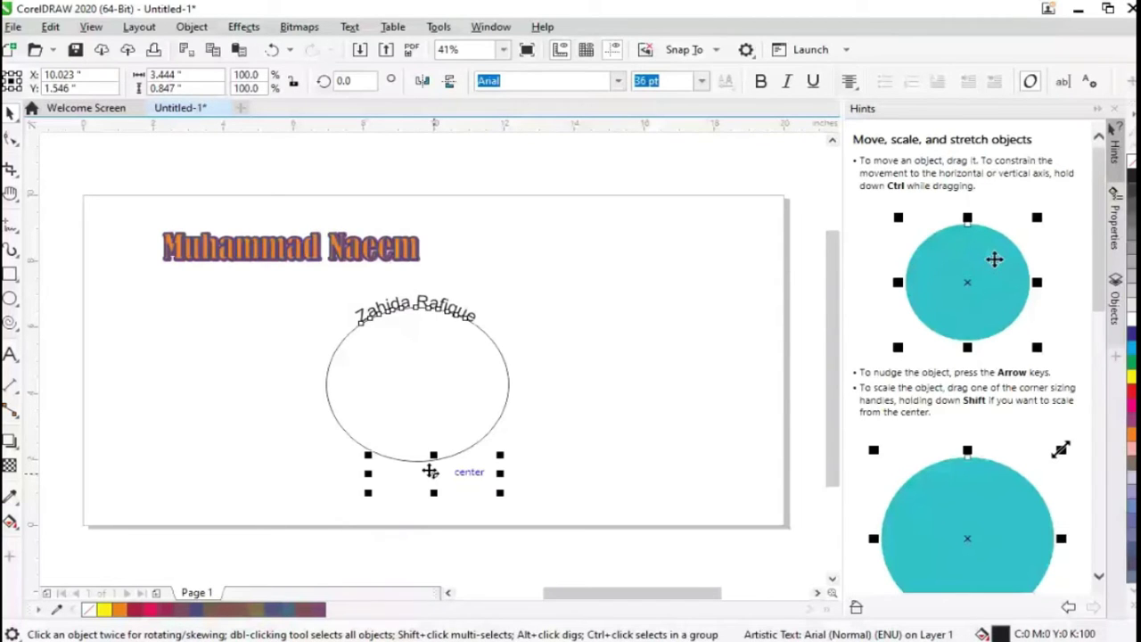
{"action": "key", "text": "Escape"}
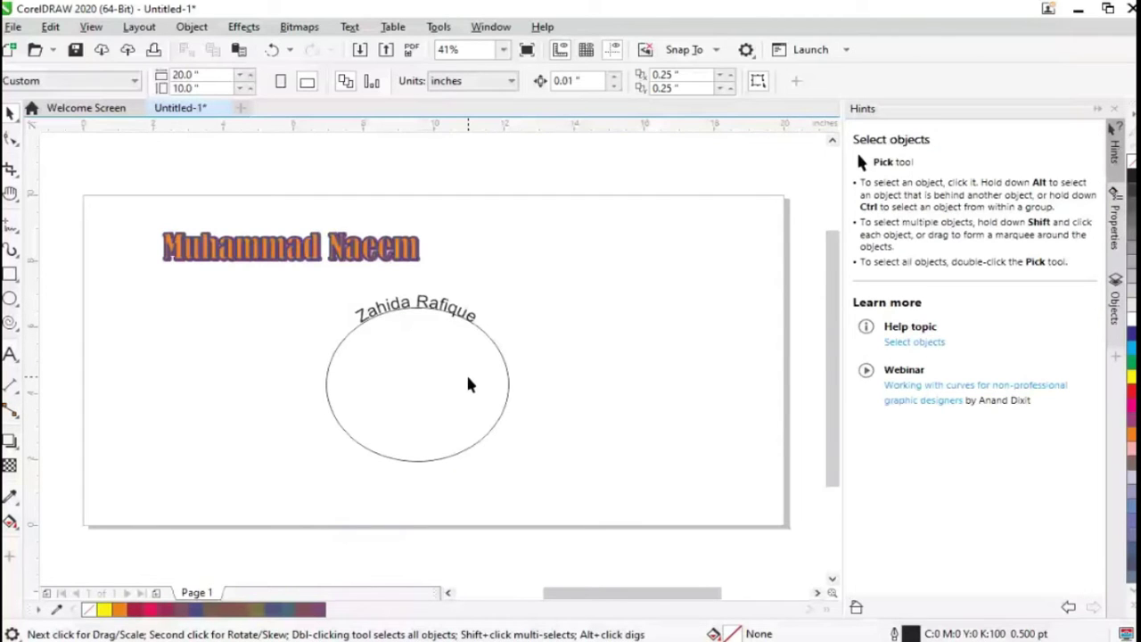
{"action": "key", "text": "F8"}
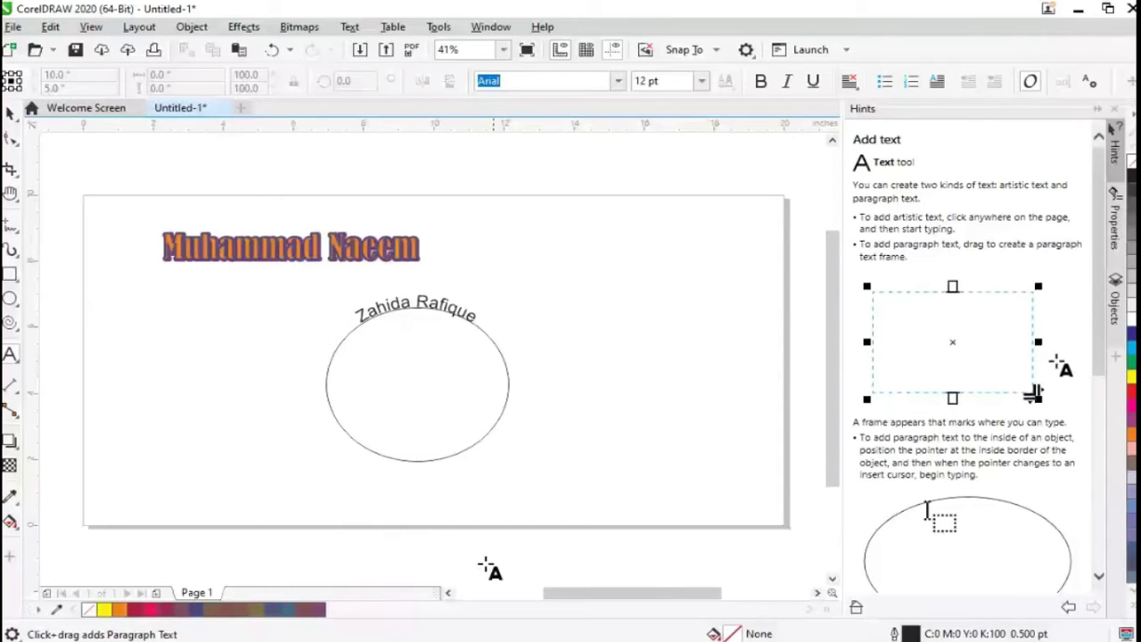
Type a second copy of the person's name near the page bottom at 48 pt
{"action": "left_click", "coordinate": [508, 488]}
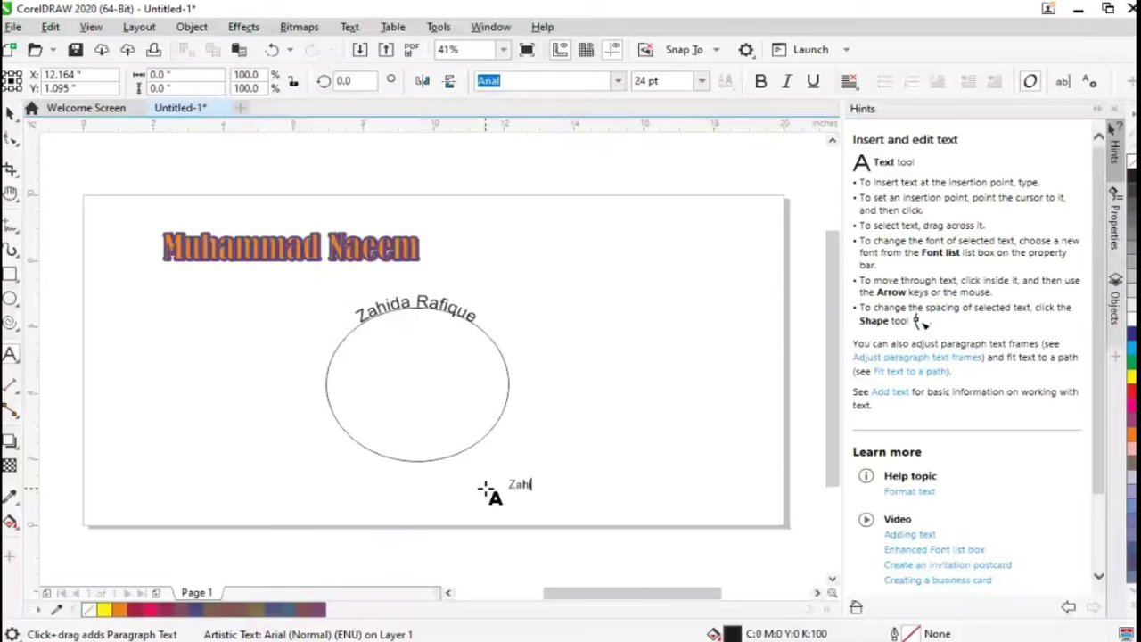
{"action": "left_click", "coordinate": [702, 81]}
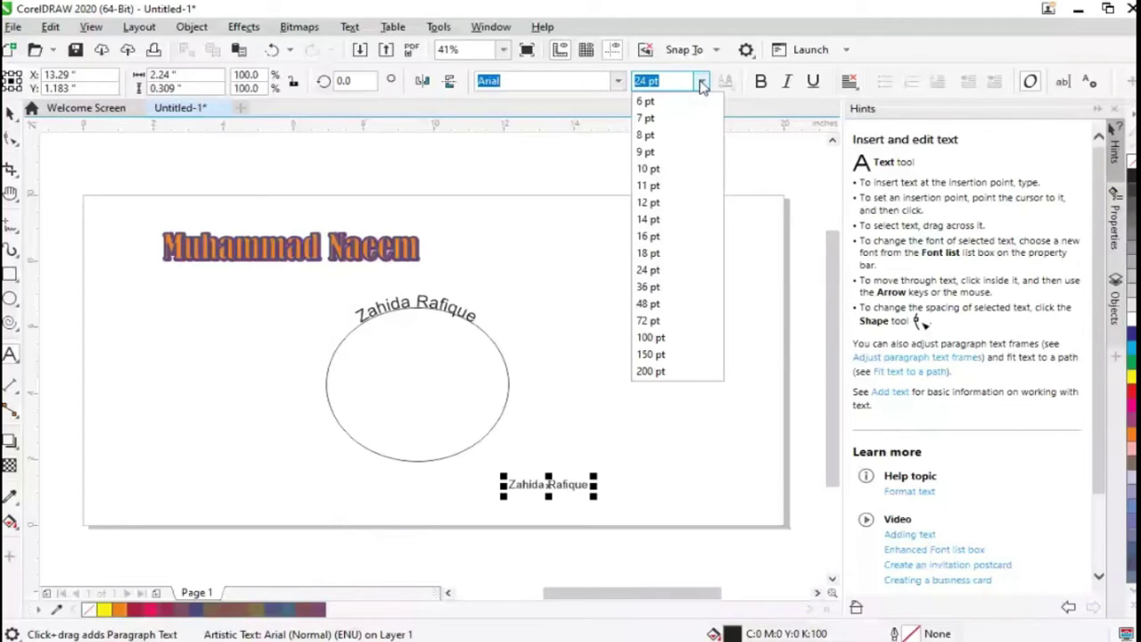
{"action": "left_click", "coordinate": [648, 303]}
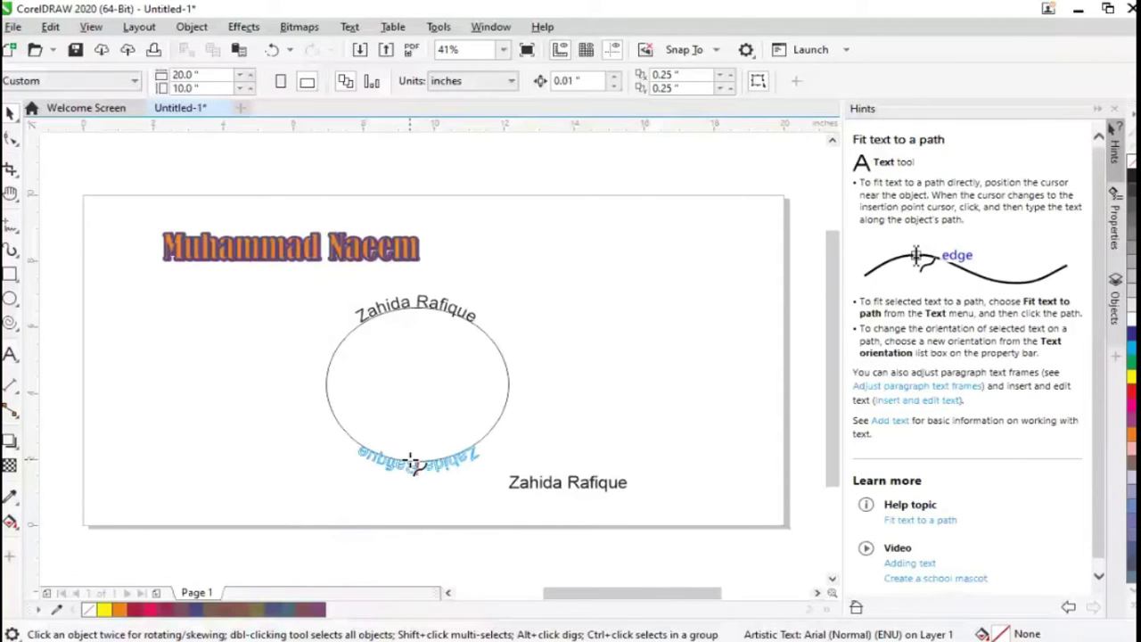
Fit the loose name text to the circle's bottom, then search Customization Commands for 'm'
{"action": "left_click", "coordinate": [412, 462]}
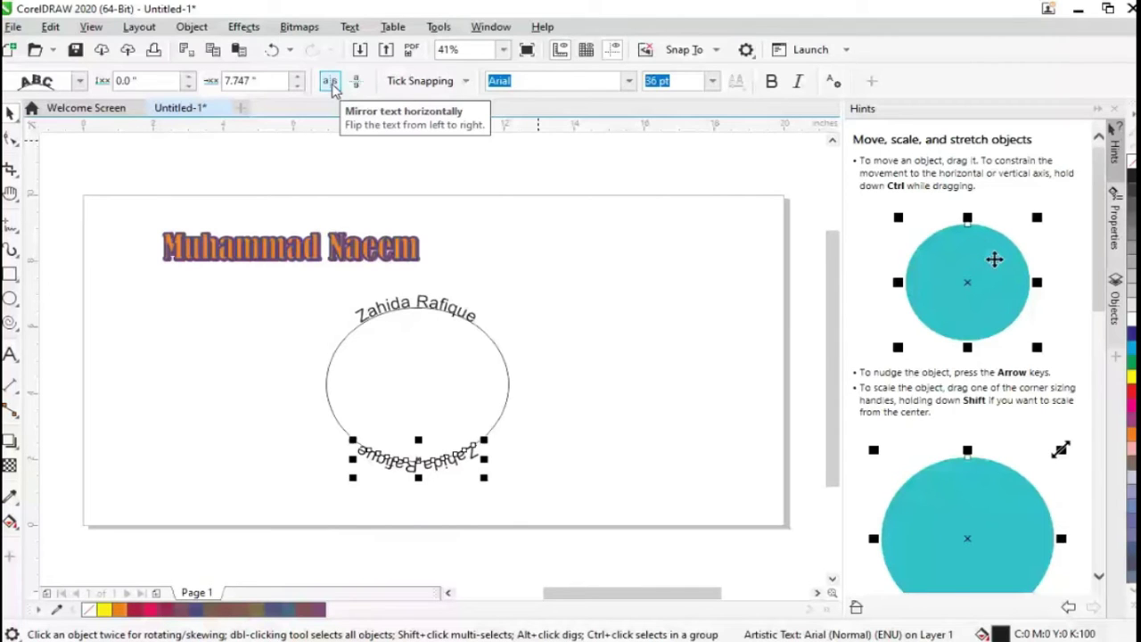
{"action": "left_click", "coordinate": [490, 26]}
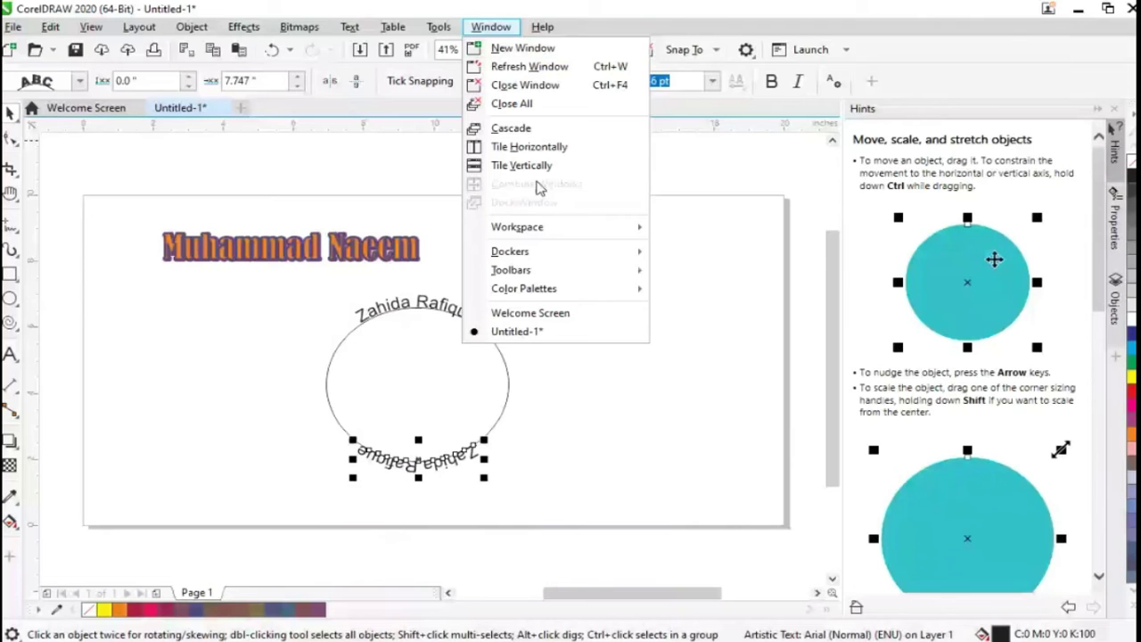
{"action": "mouse_move", "coordinate": [554, 238]}
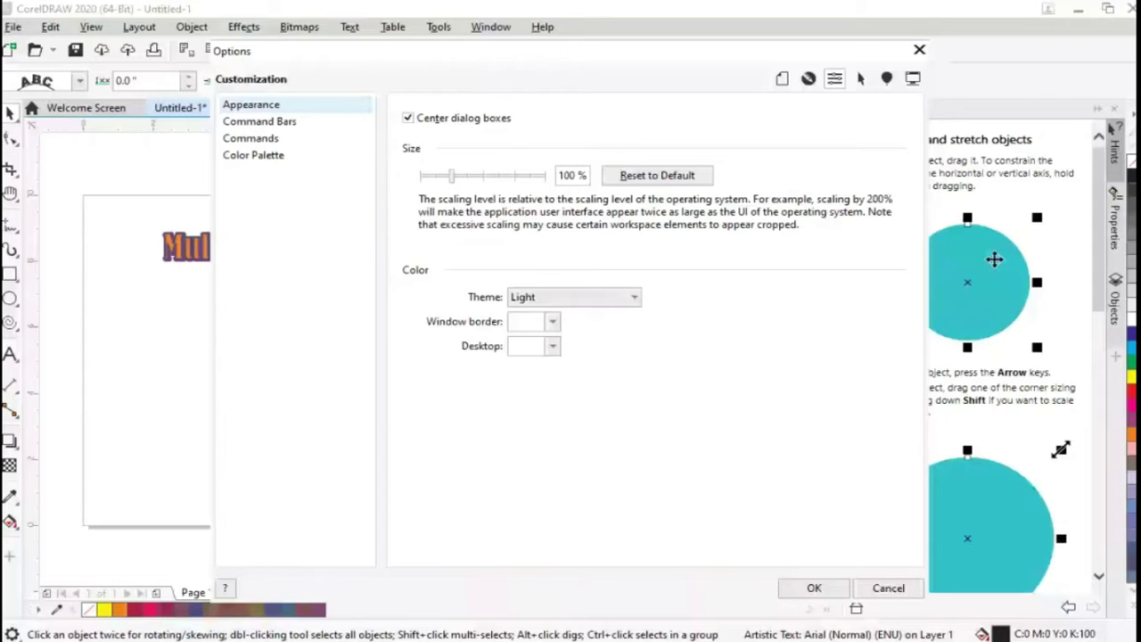
{"action": "left_click", "coordinate": [250, 138]}
{"action": "left_click", "coordinate": [494, 147]}
{"action": "type", "text": "m"}
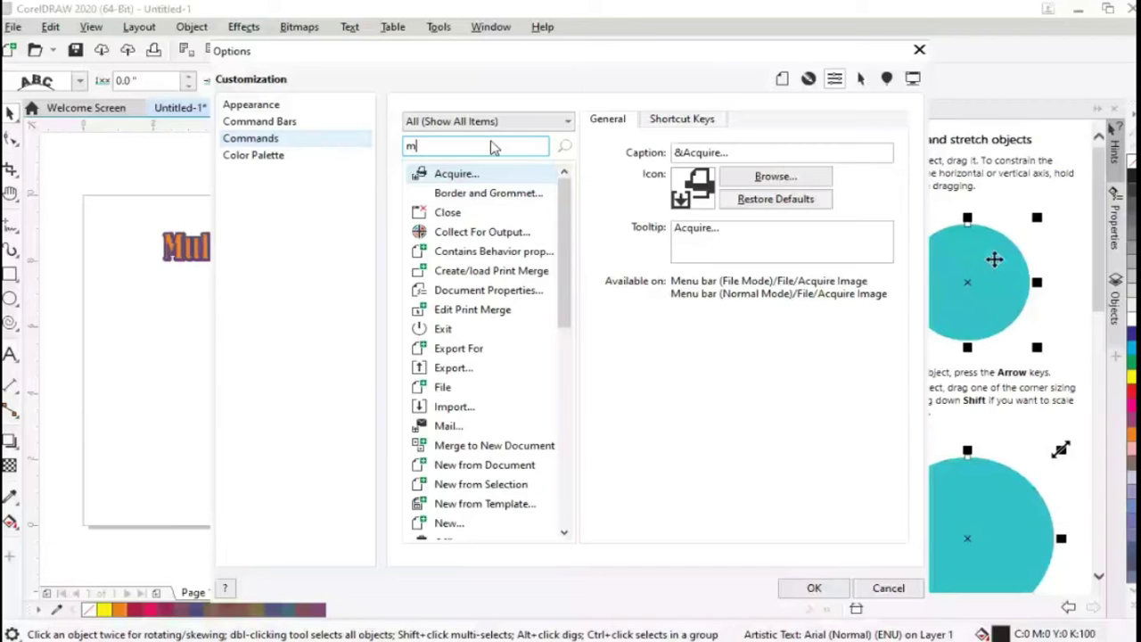
Search commands for 'mirr' to find Mirror Fitted Text Horizontally, then close Options
{"action": "type", "text": "irr"}
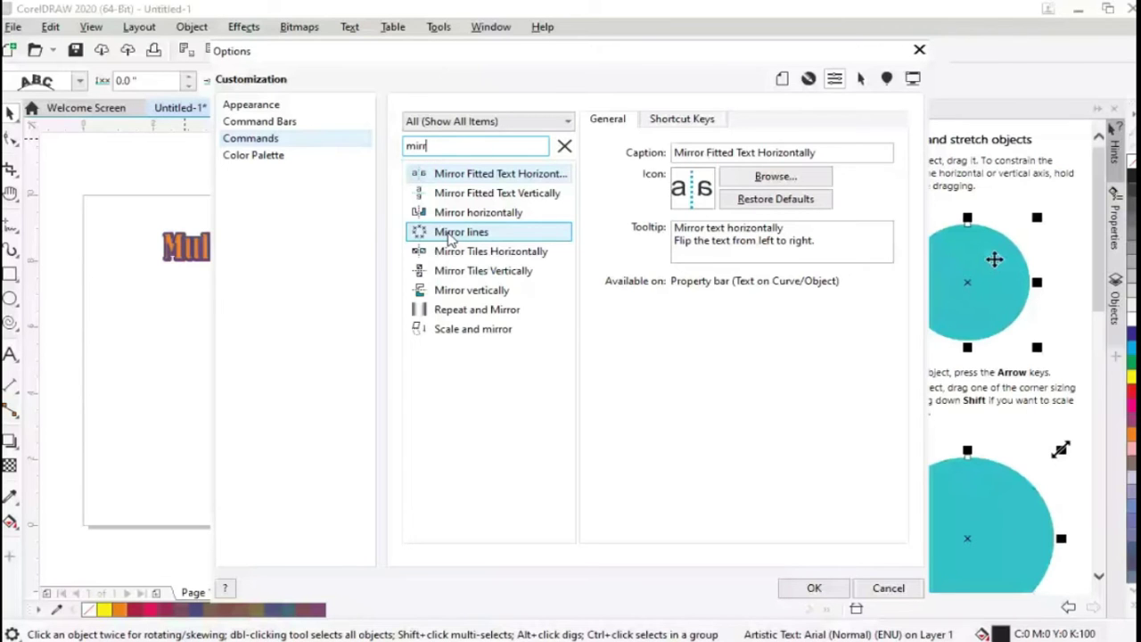
{"action": "key", "text": "Escape"}
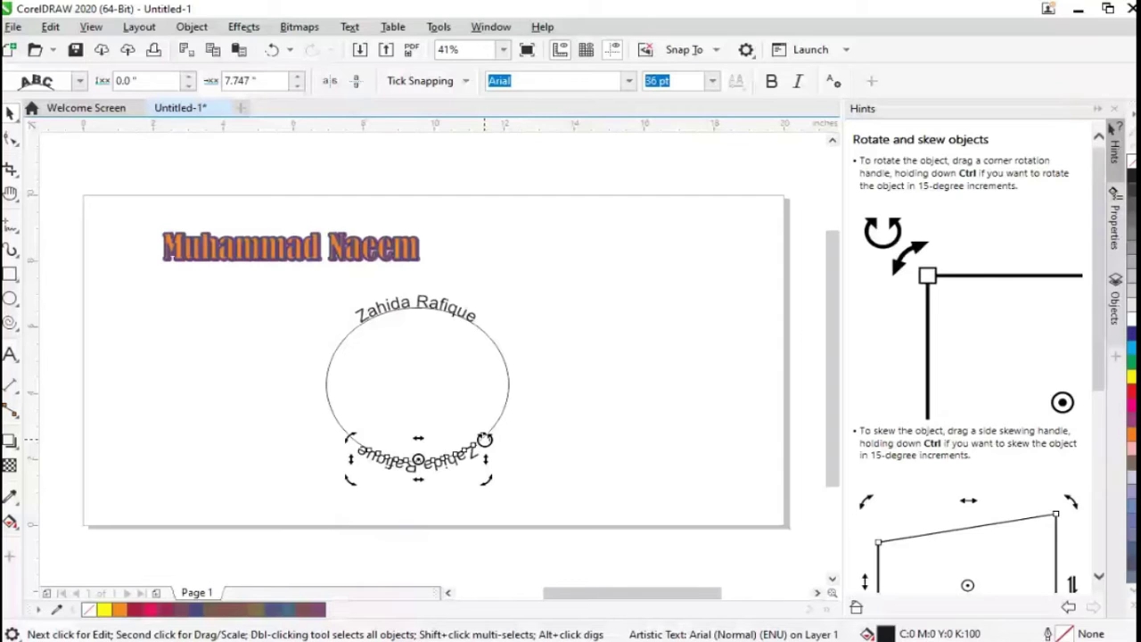
Mirror the bottom name text horizontally and vertically so it reads upright, then deselect
{"action": "left_click_drag", "start_coordinate": [484, 440], "coordinate": [439, 389]}
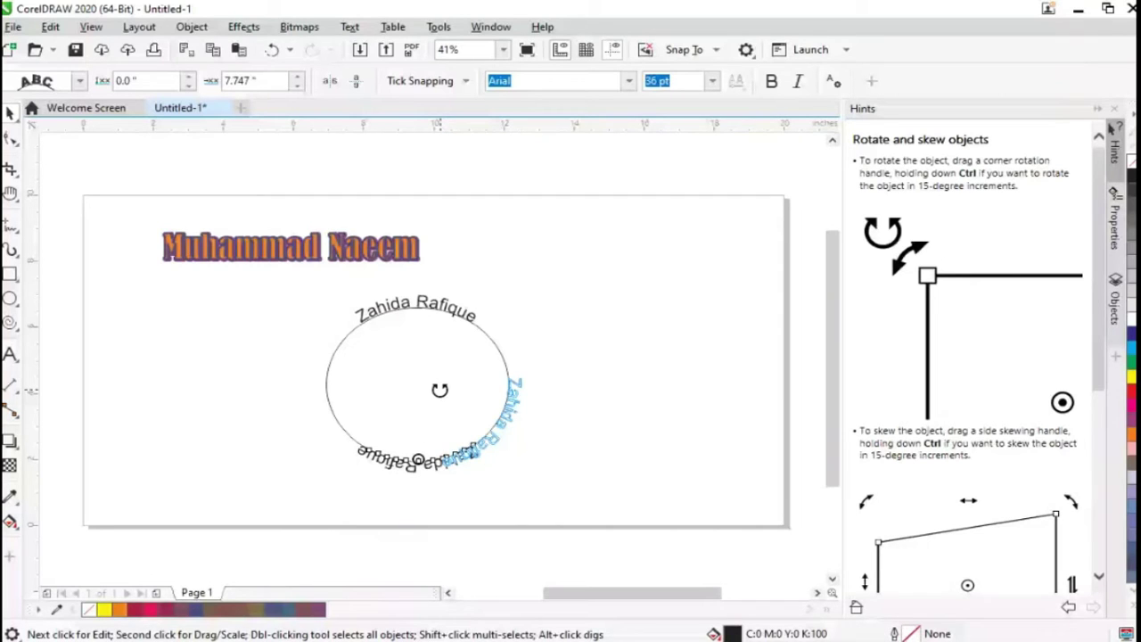
{"action": "left_click_drag", "start_coordinate": [439, 389], "coordinate": [455, 458]}
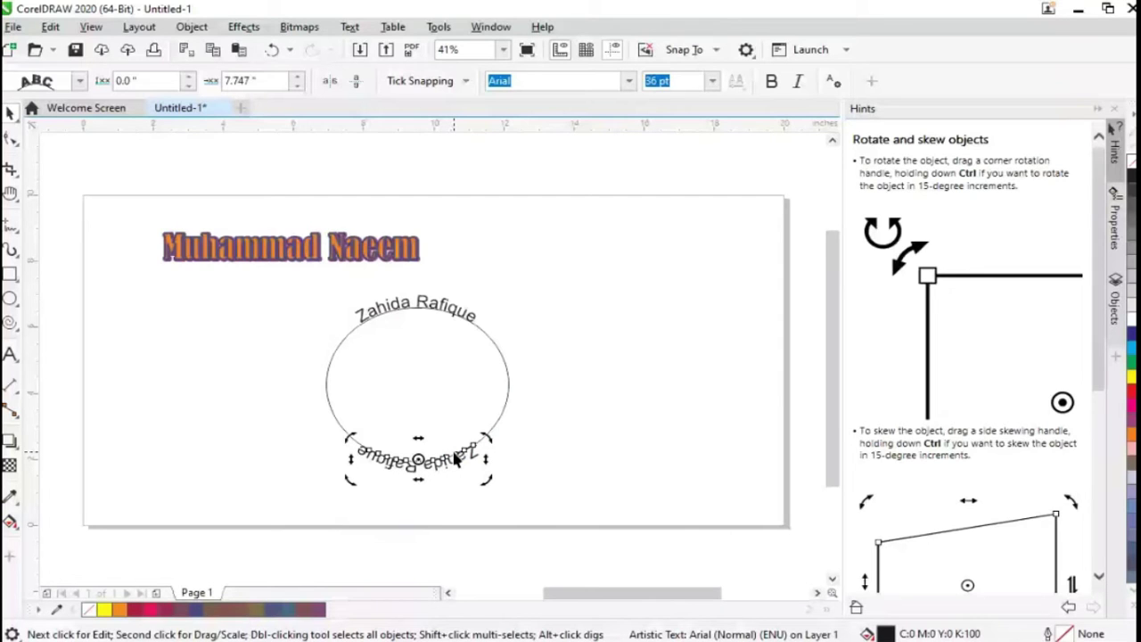
{"action": "left_click", "coordinate": [328, 81]}
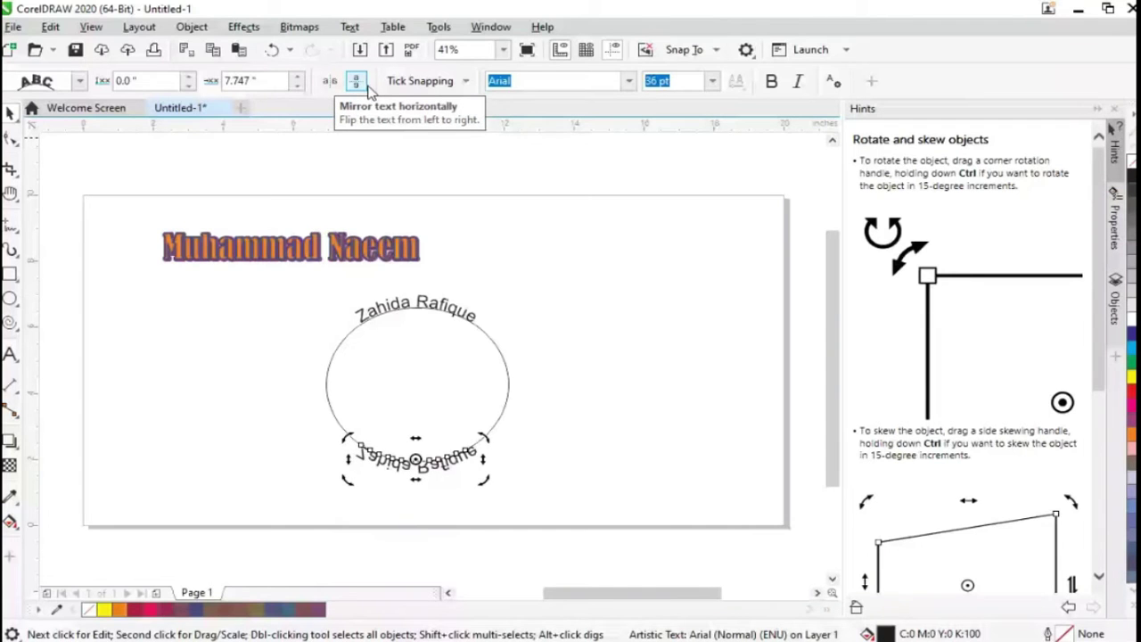
{"action": "left_click", "coordinate": [362, 84]}
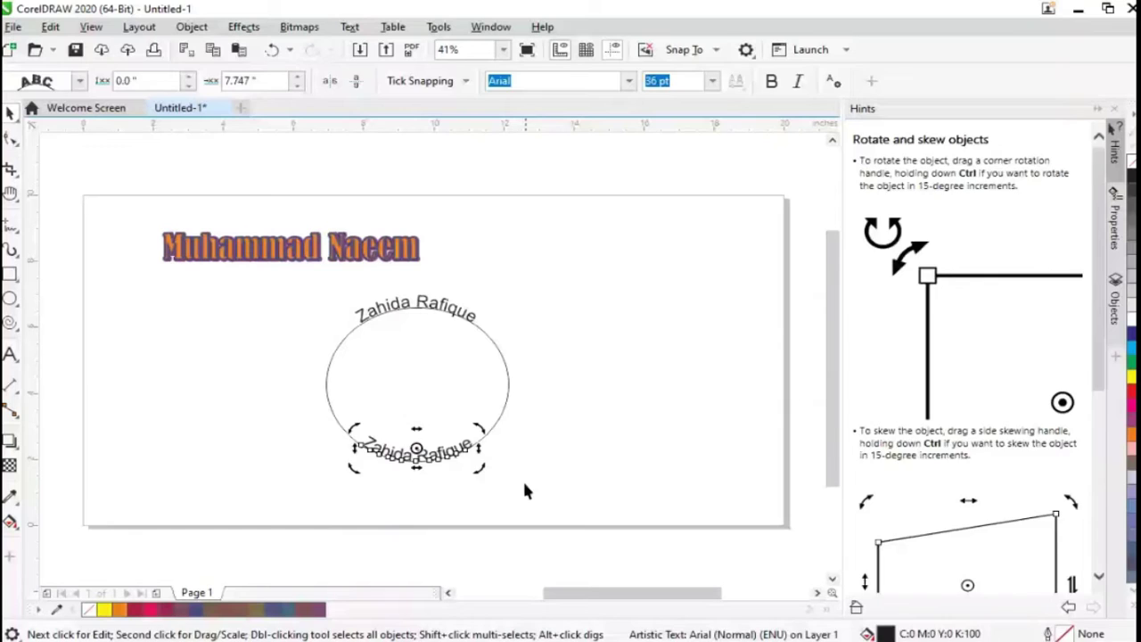
{"action": "left_click", "coordinate": [525, 489]}
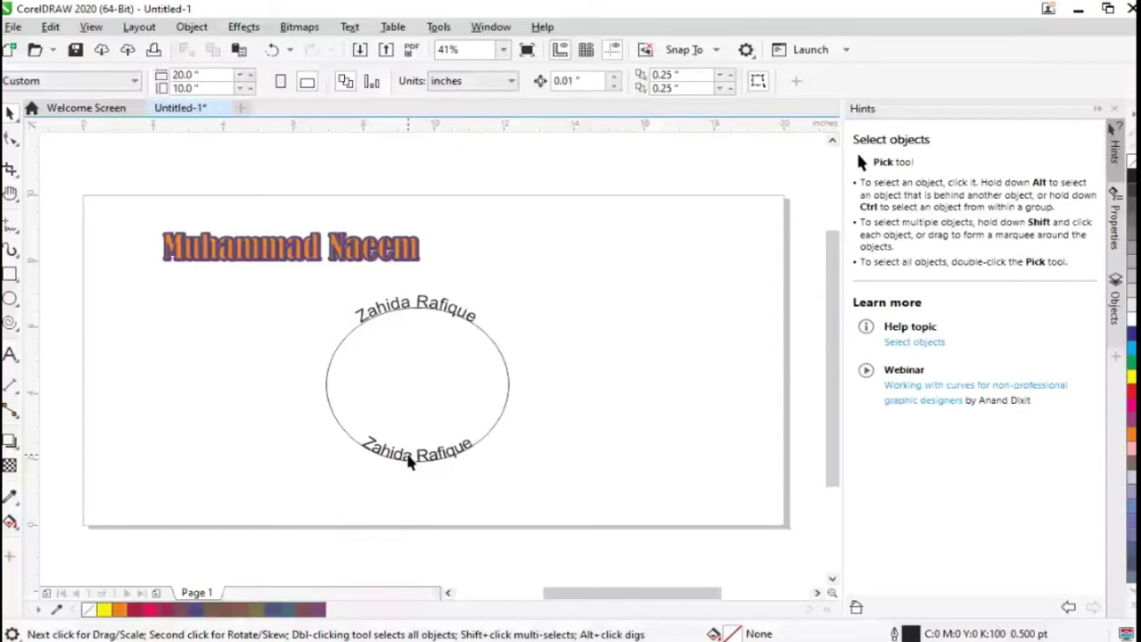
Select the bottom fitted text and shift it, nudging the circle slightly lower right
{"action": "left_click", "coordinate": [410, 460]}
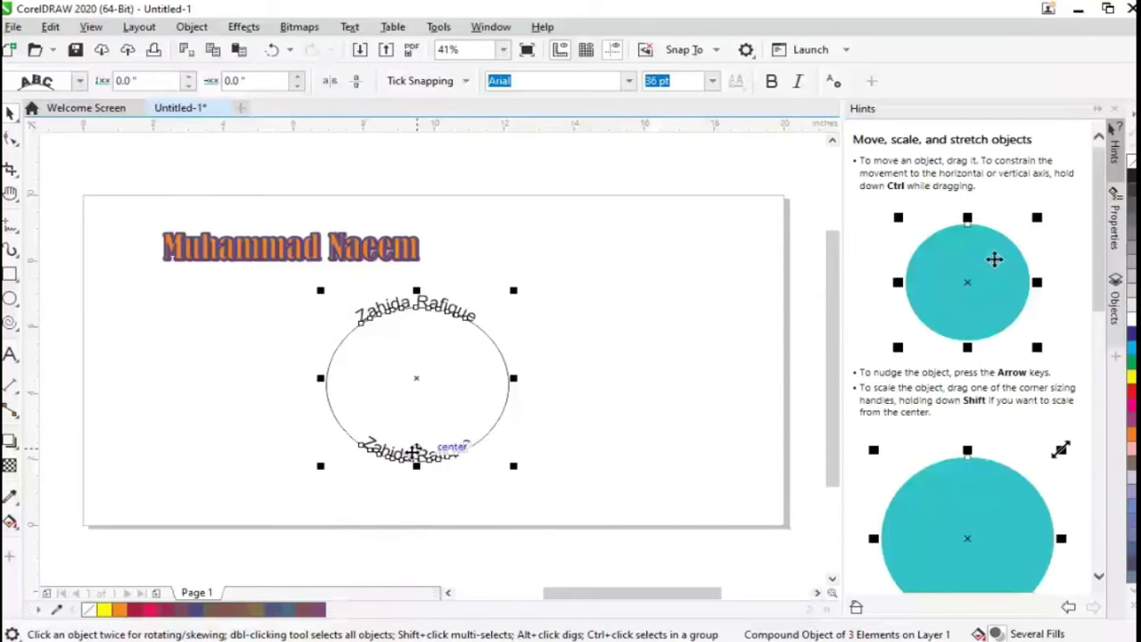
{"action": "left_click", "coordinate": [413, 452], "text": "ctrl"}
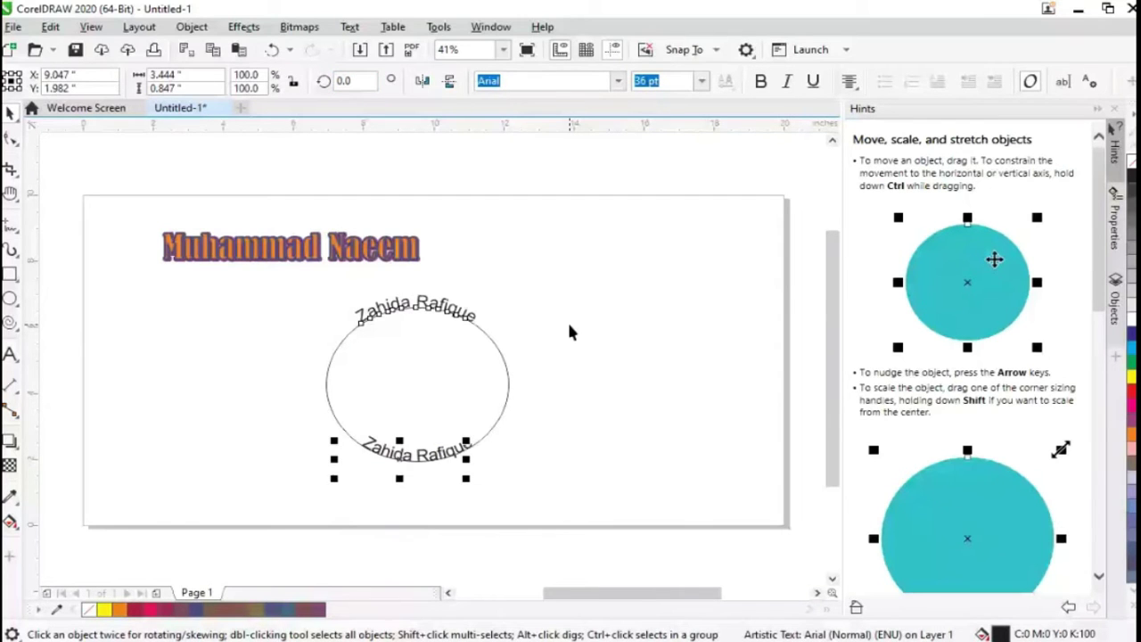
{"action": "left_click_drag", "start_coordinate": [417, 451], "coordinate": [410, 463]}
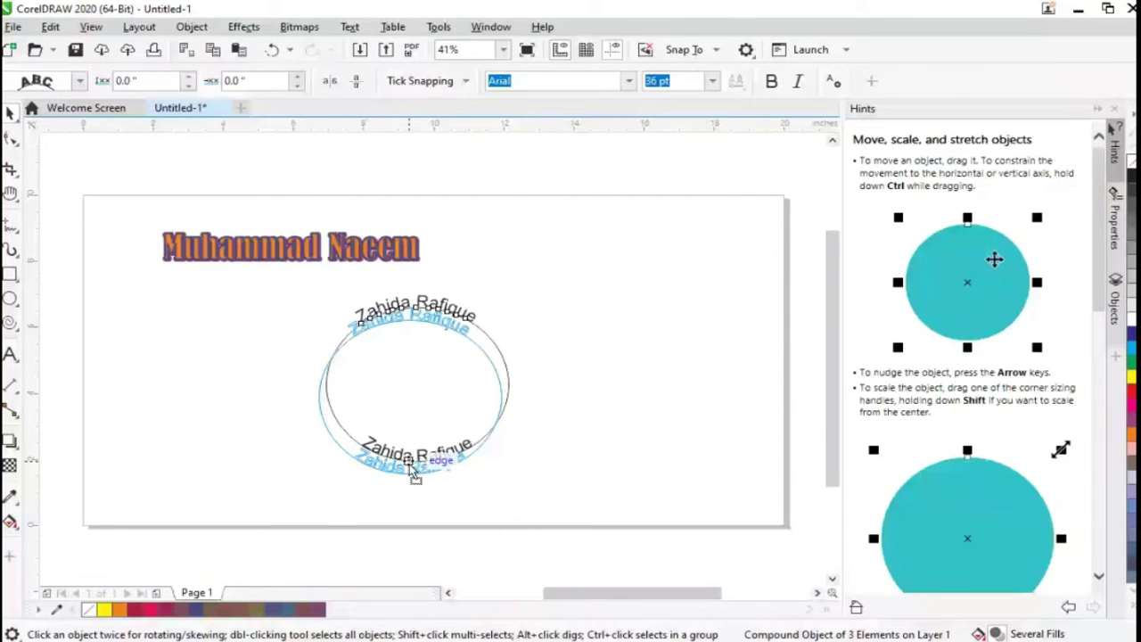
{"action": "left_click_drag", "start_coordinate": [413, 473], "coordinate": [426, 473]}
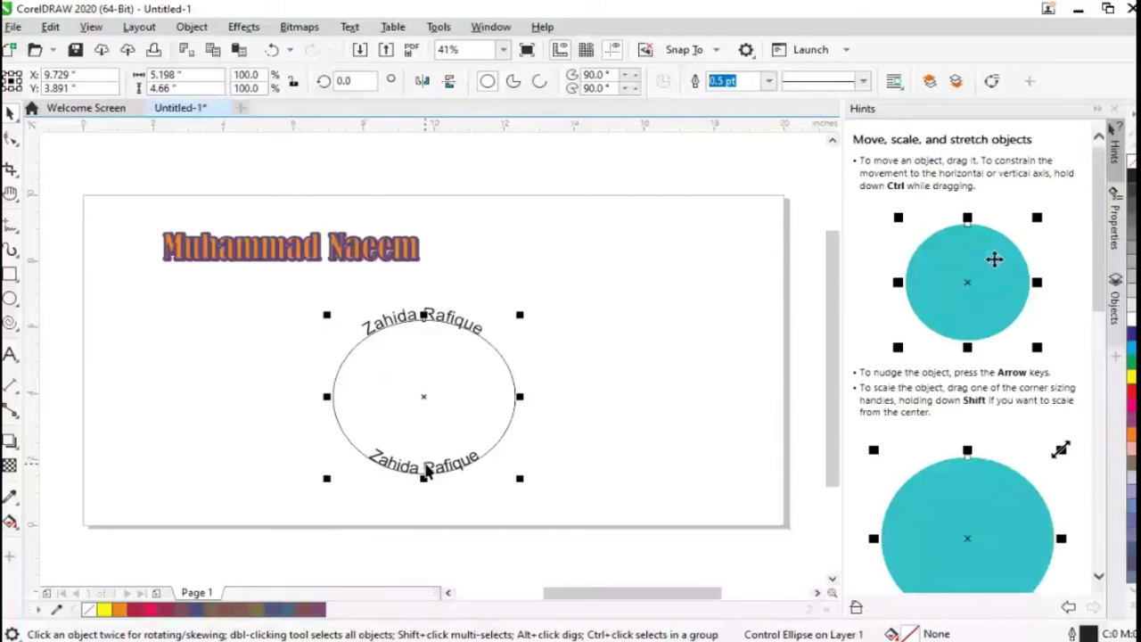
{"action": "left_click", "coordinate": [367, 452]}
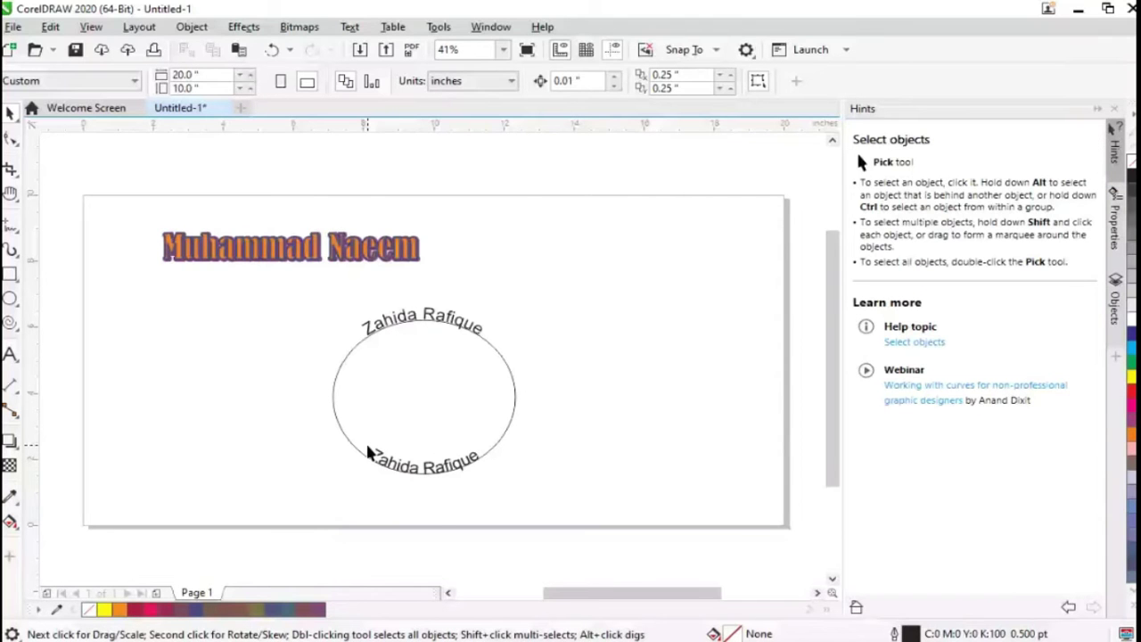
Isolate the bottom name text and drag it snugly onto the circle's bottom edge
{"action": "left_click", "coordinate": [367, 450]}
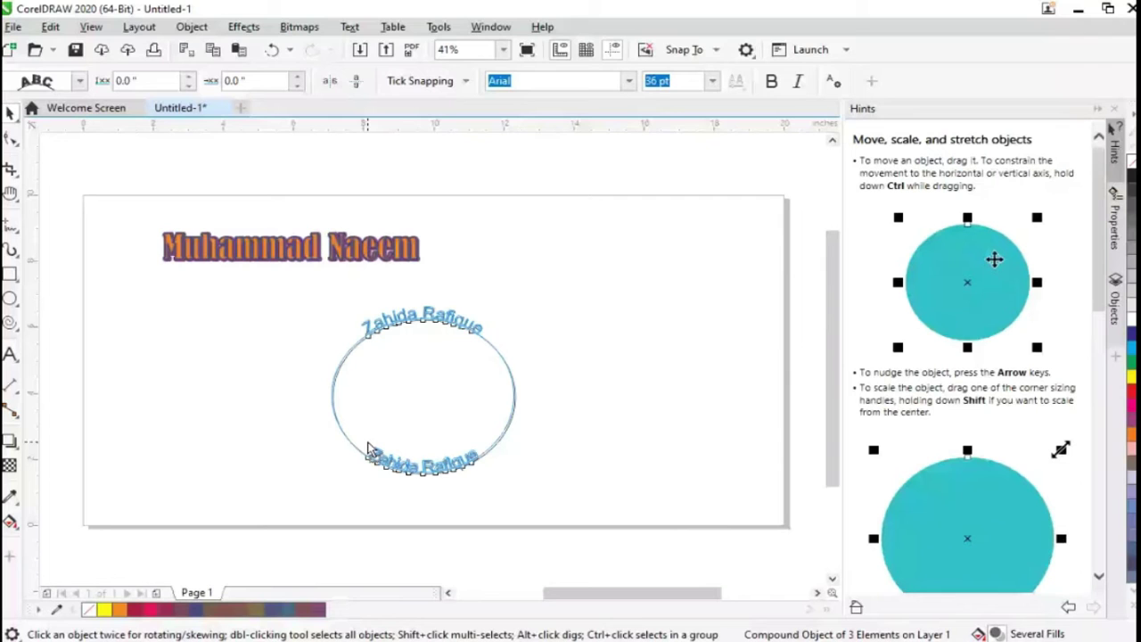
{"action": "left_click", "coordinate": [419, 487]}
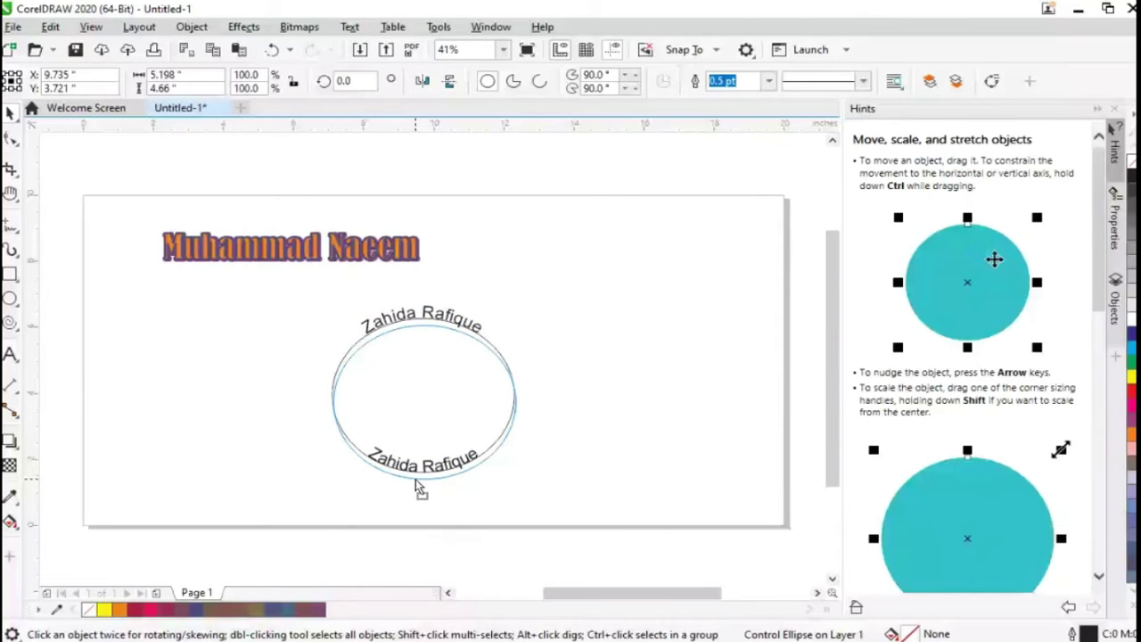
{"action": "left_click", "coordinate": [373, 449]}
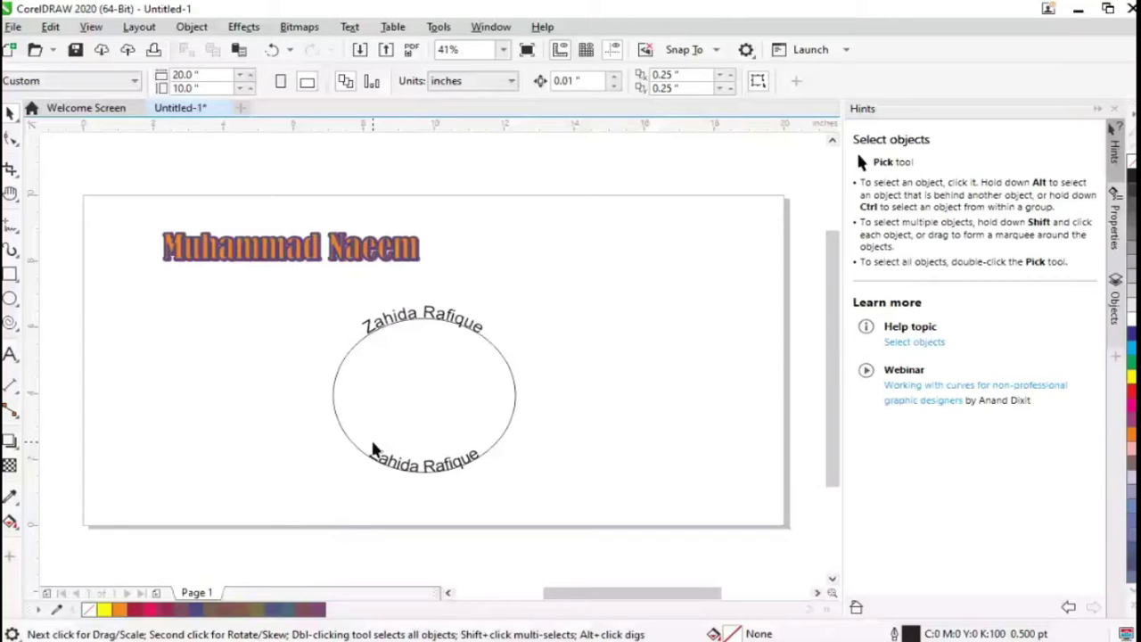
{"action": "left_click", "coordinate": [373, 448]}
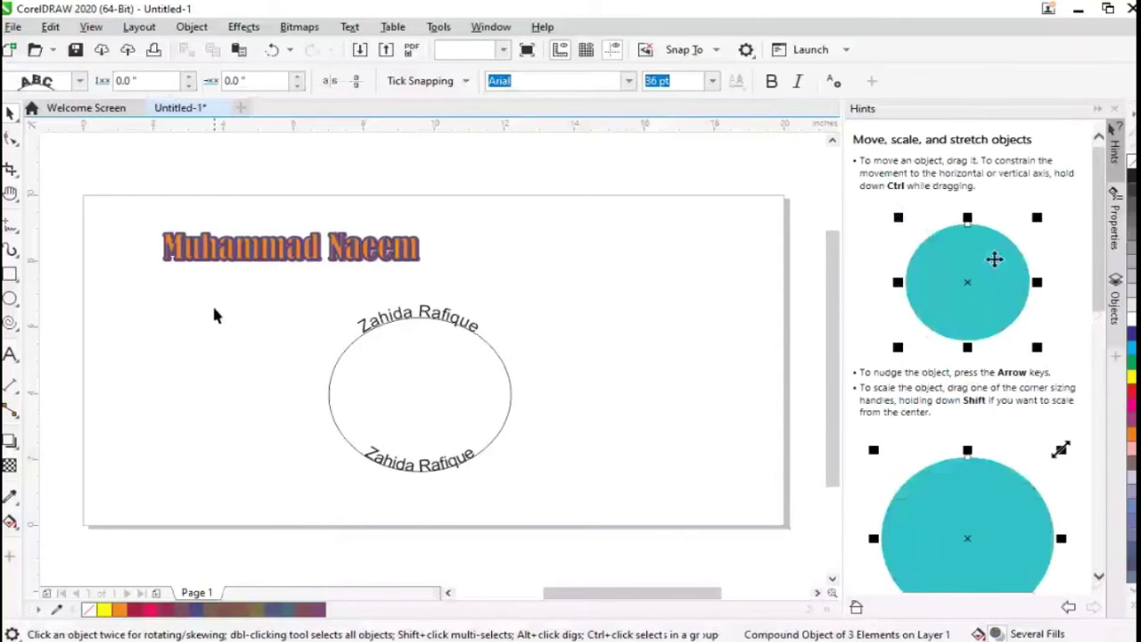
{"action": "left_click", "coordinate": [365, 445]}
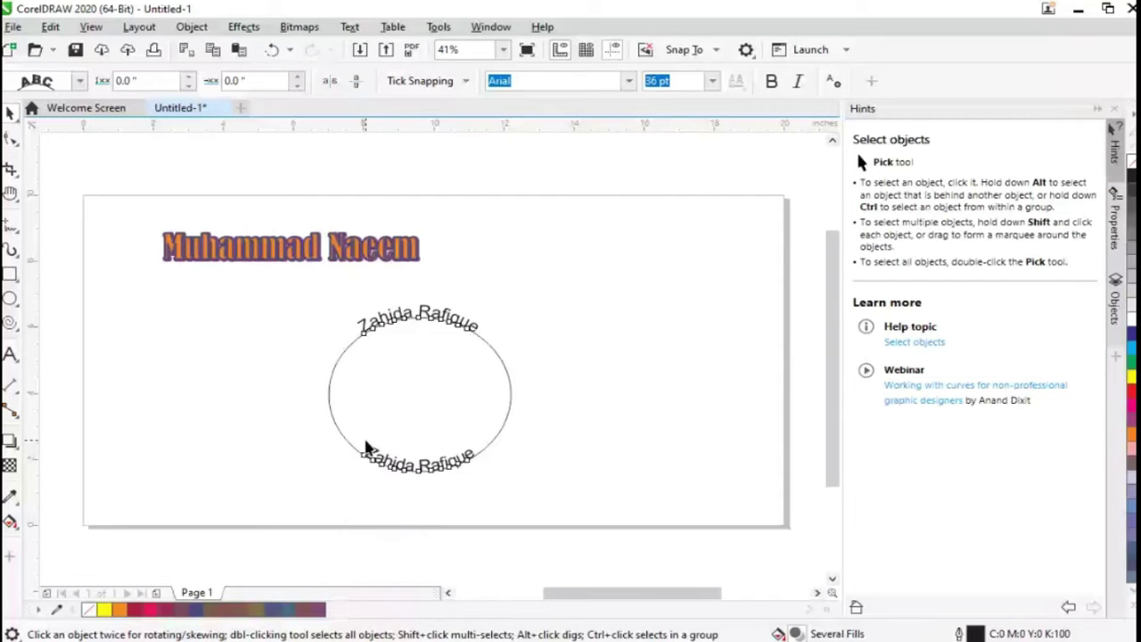
{"action": "left_click", "coordinate": [365, 445]}
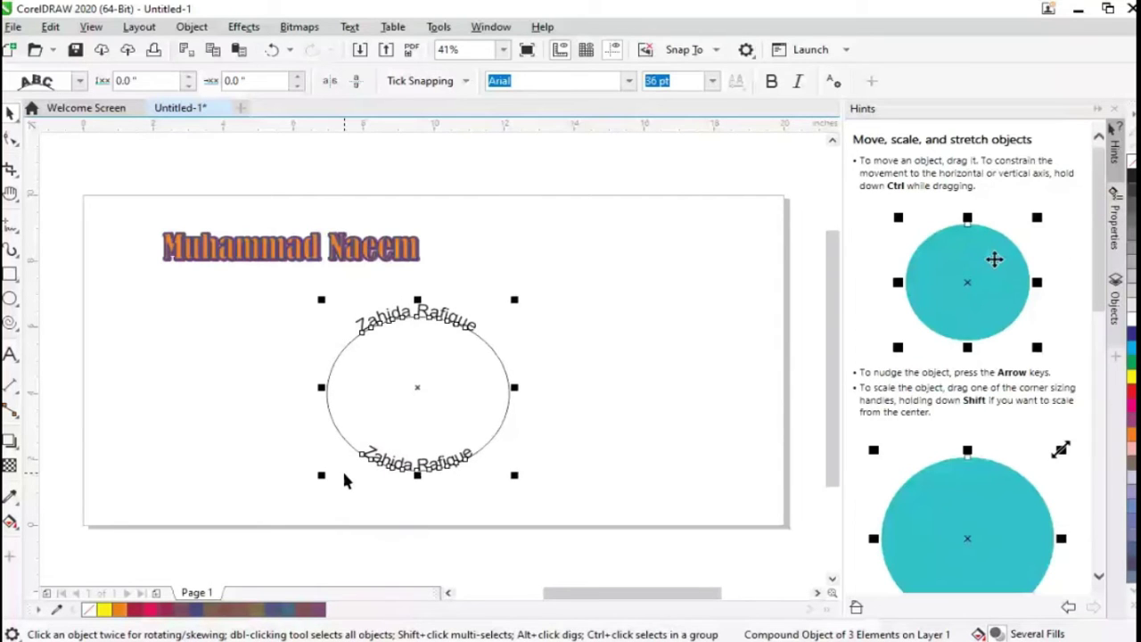
{"action": "left_click", "coordinate": [412, 477]}
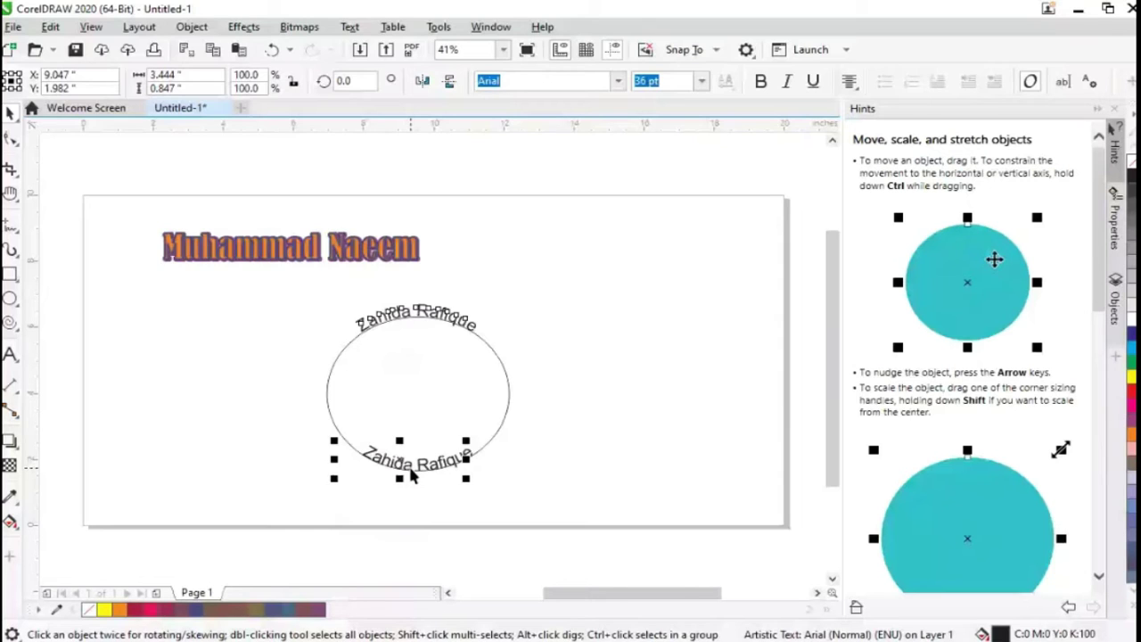
{"action": "left_click_drag", "start_coordinate": [412, 476], "coordinate": [393, 459]}
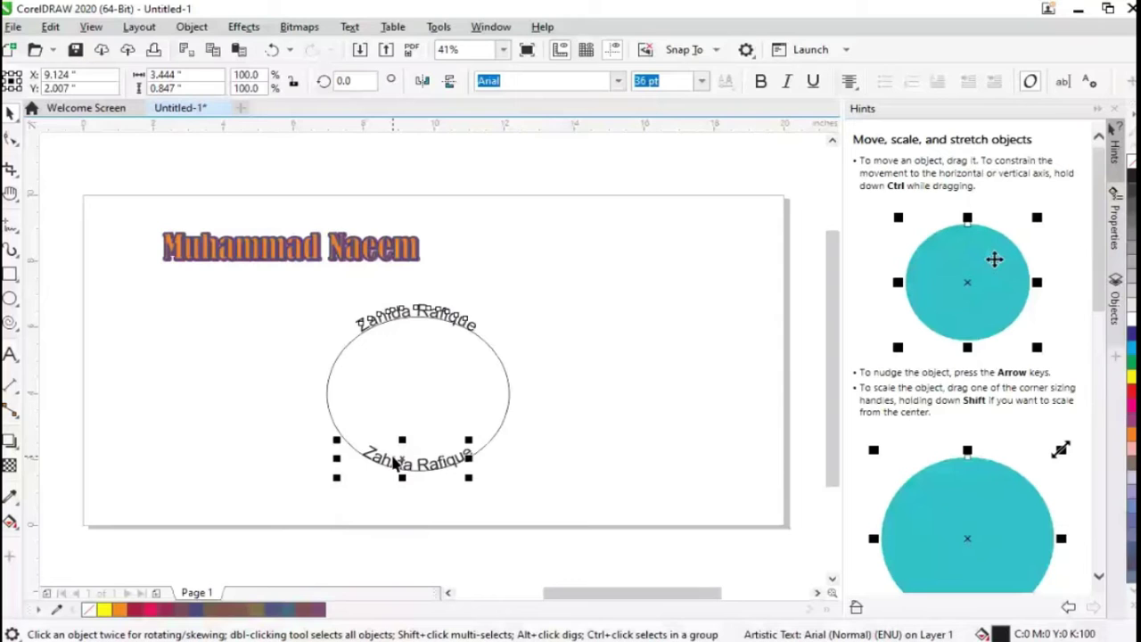
{"action": "left_click_drag", "start_coordinate": [393, 459], "coordinate": [418, 466]}
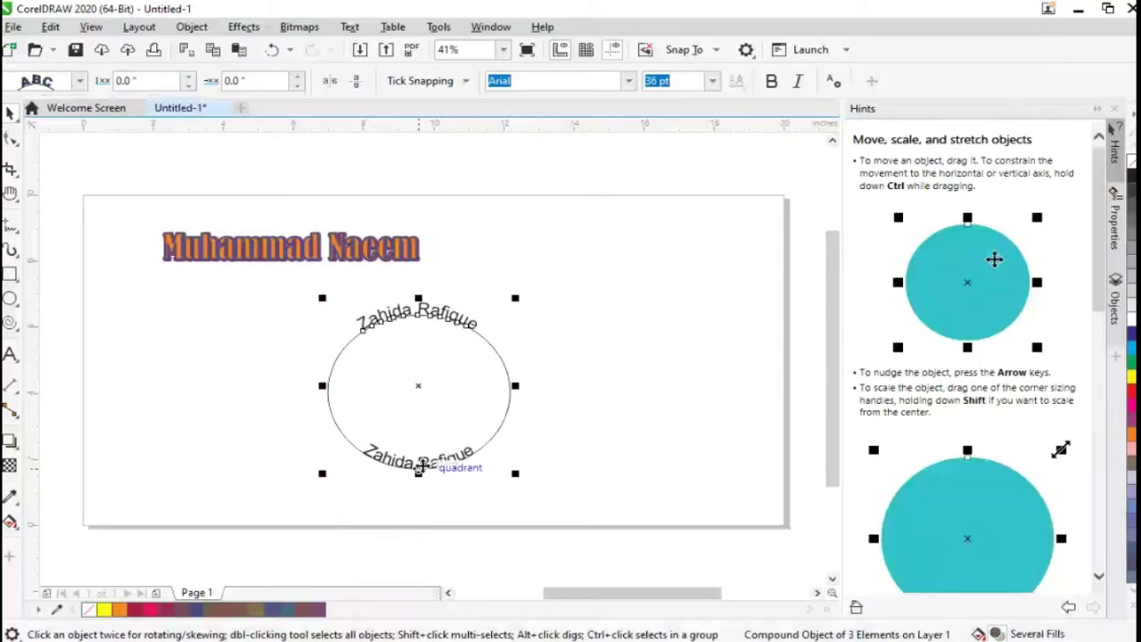
Squash the bottom text to 17.4% height by dragging its handles
{"action": "left_click_drag", "start_coordinate": [418, 470], "coordinate": [425, 425]}
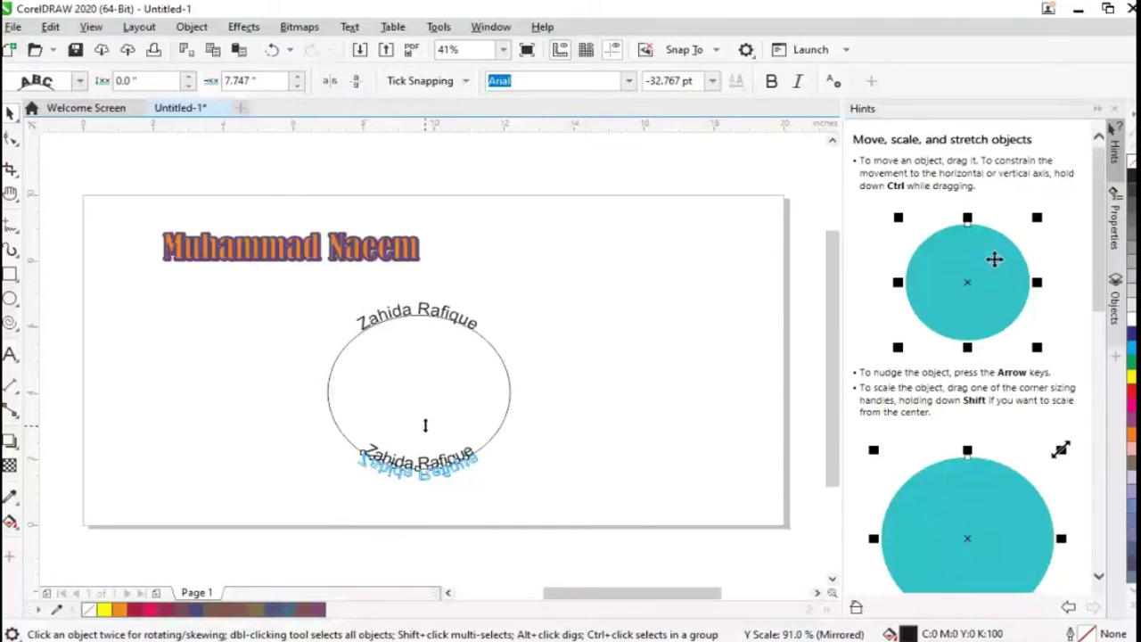
{"action": "left_click_drag", "start_coordinate": [425, 425], "coordinate": [473, 458]}
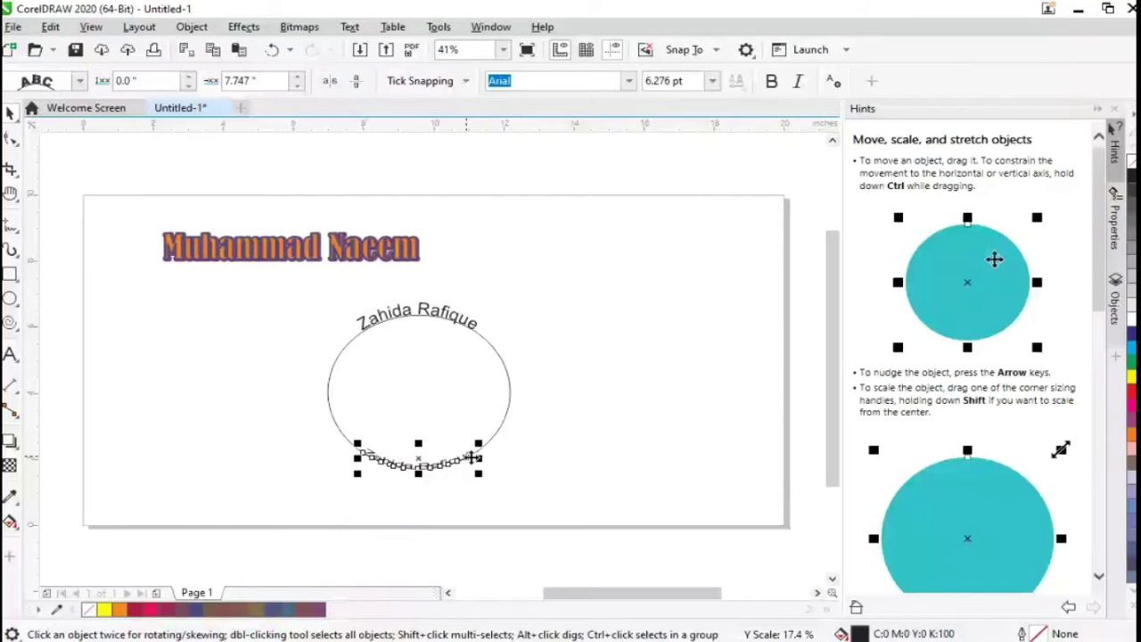
{"action": "left_click", "coordinate": [415, 431]}
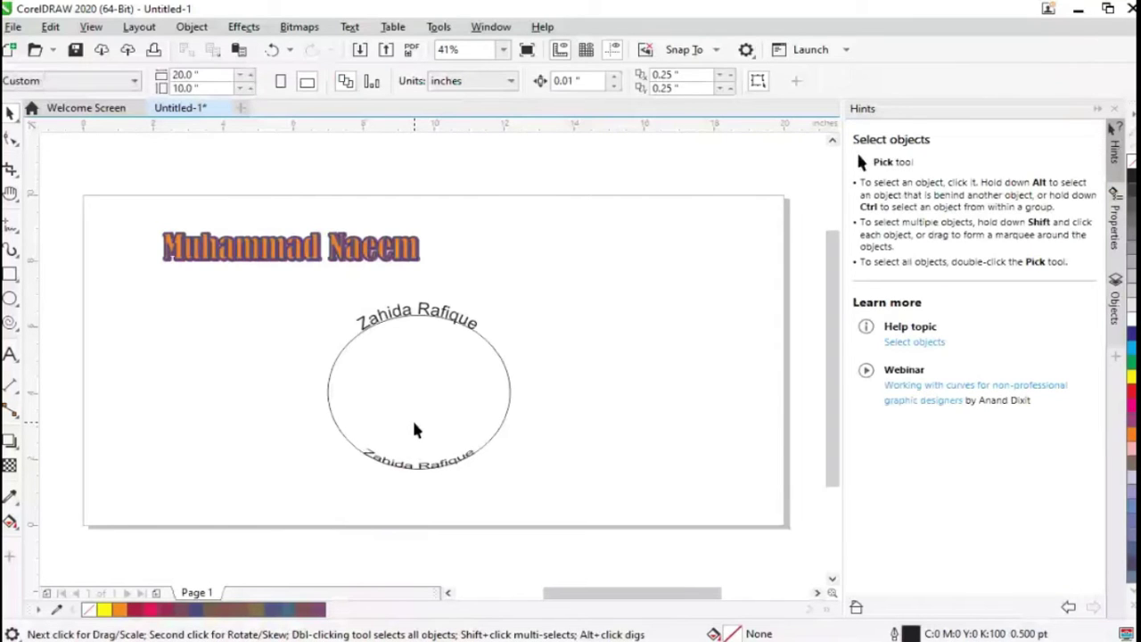
Cycle the selection through the ellipse objects, then marquee-select the lower Text on path
{"action": "key", "text": "Tab"}
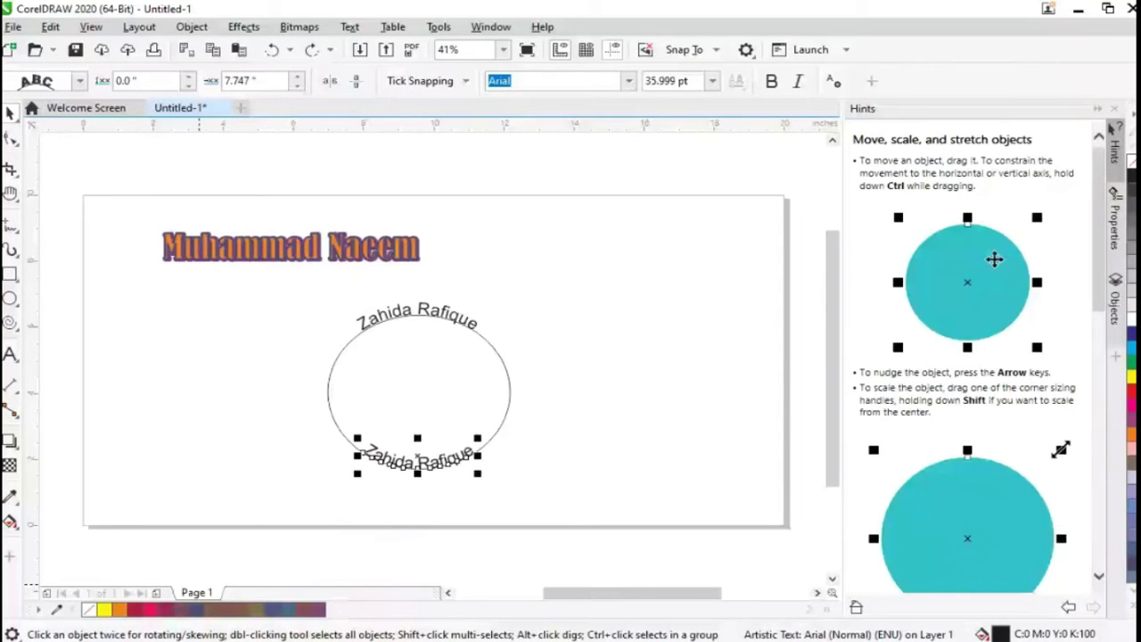
{"action": "key", "text": "Tab"}
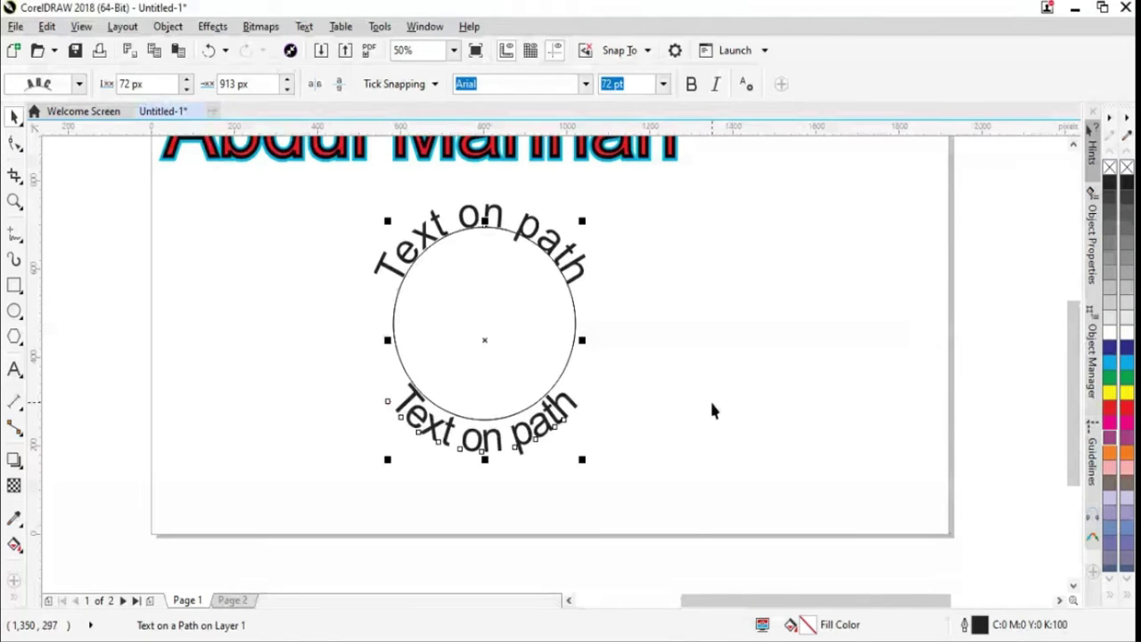
{"action": "left_click", "coordinate": [278, 264]}
{"action": "left_click_drag", "start_coordinate": [290, 229], "coordinate": [667, 490]}
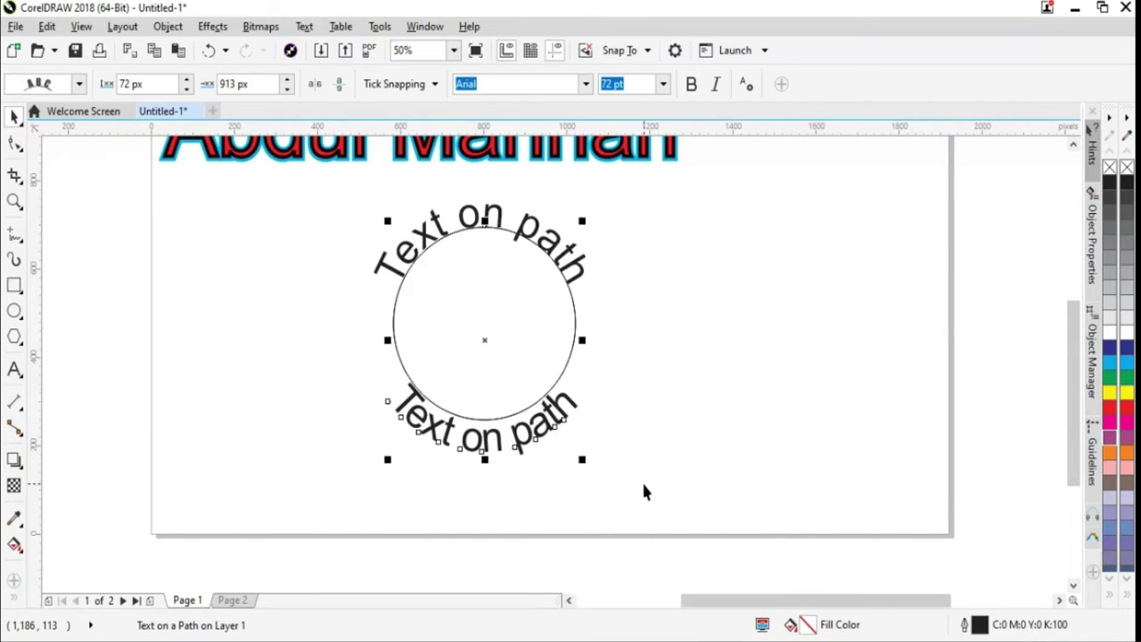
Delete the lower Text on path and create a new blank document
{"action": "key", "text": "Delete"}
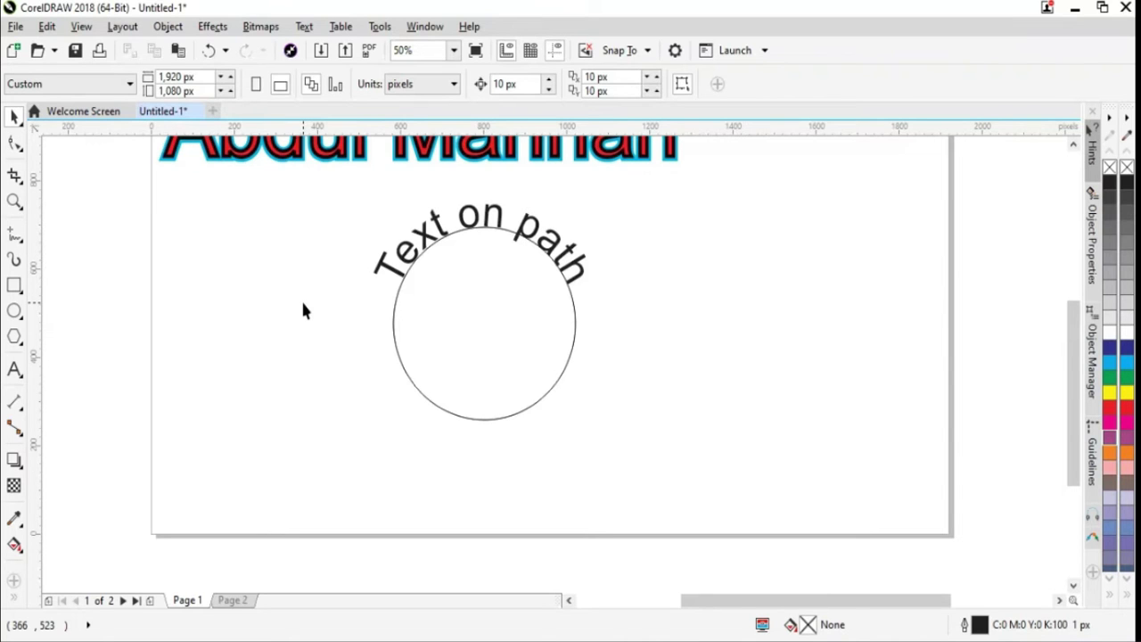
{"action": "key", "text": "ctrl+n"}
{"action": "left_click", "coordinate": [107, 111]}
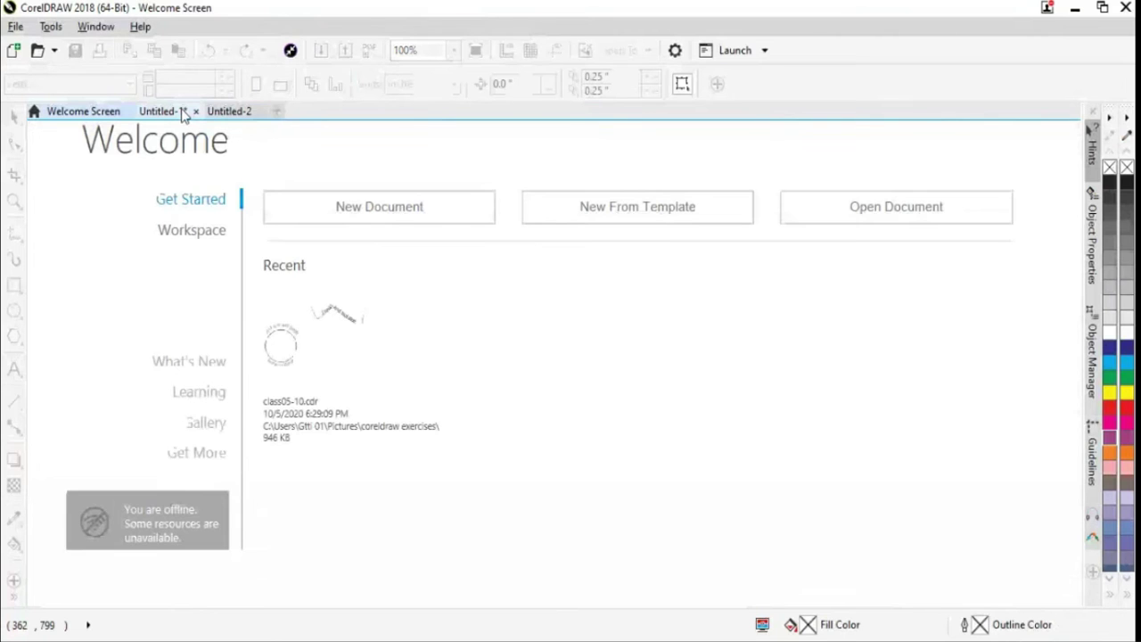
Bring the new Untitled-2 document to the front via its tab
{"action": "left_click", "coordinate": [229, 111]}
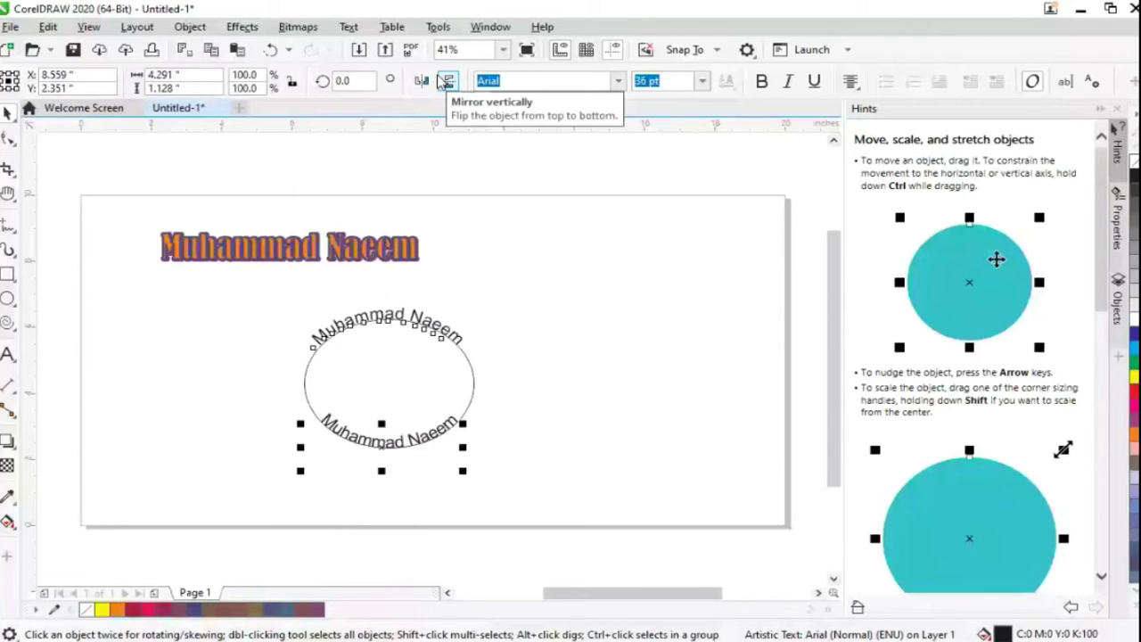
Mirror the lower name text vertically twice, then select and deselect the ellipse group
{"action": "left_click", "coordinate": [445, 81]}
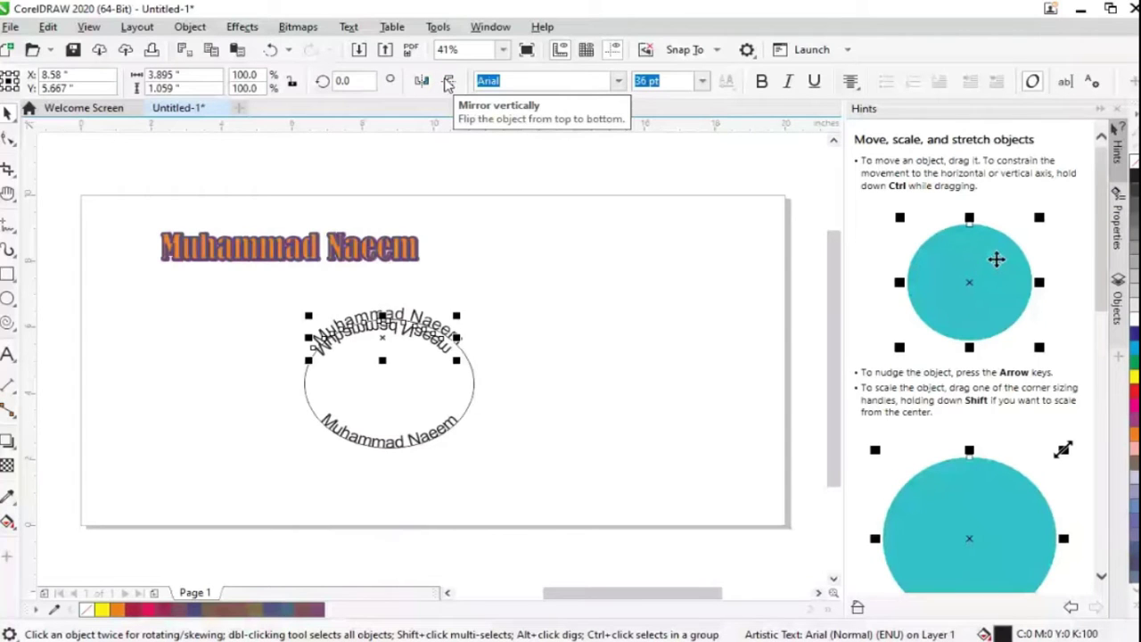
{"action": "left_click", "coordinate": [449, 82]}
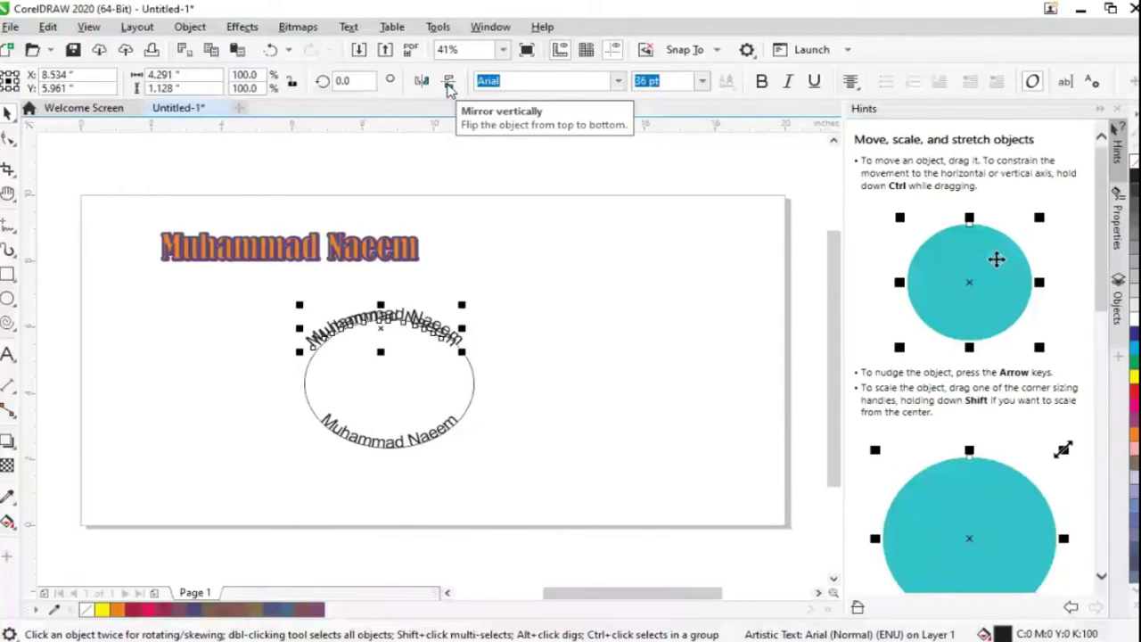
{"action": "left_click", "coordinate": [424, 367]}
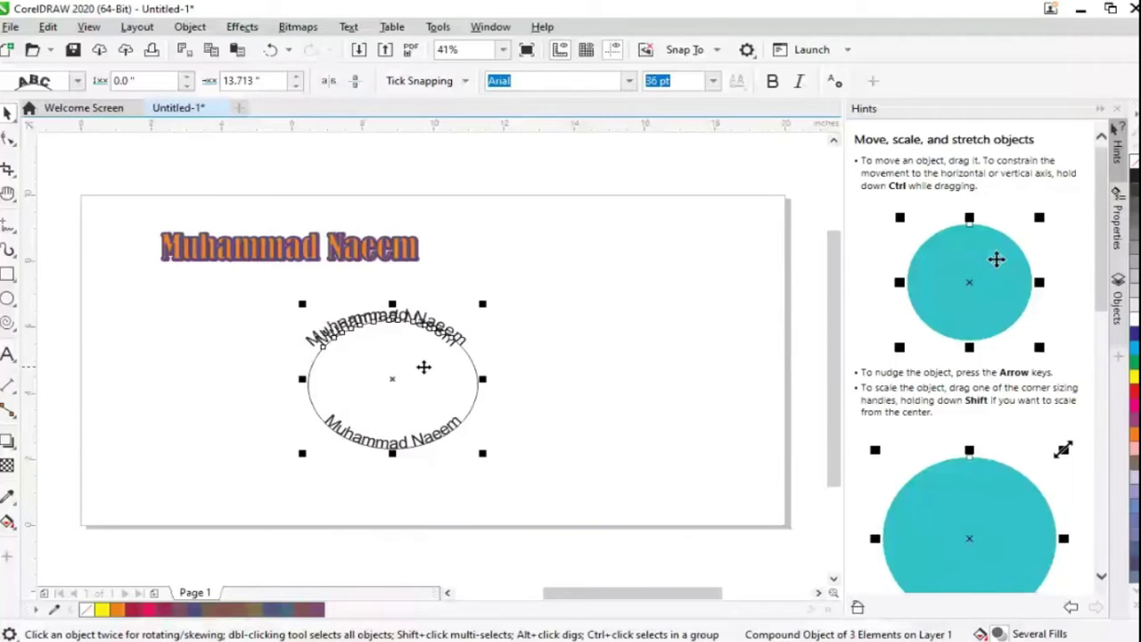
{"action": "left_click", "coordinate": [411, 463]}
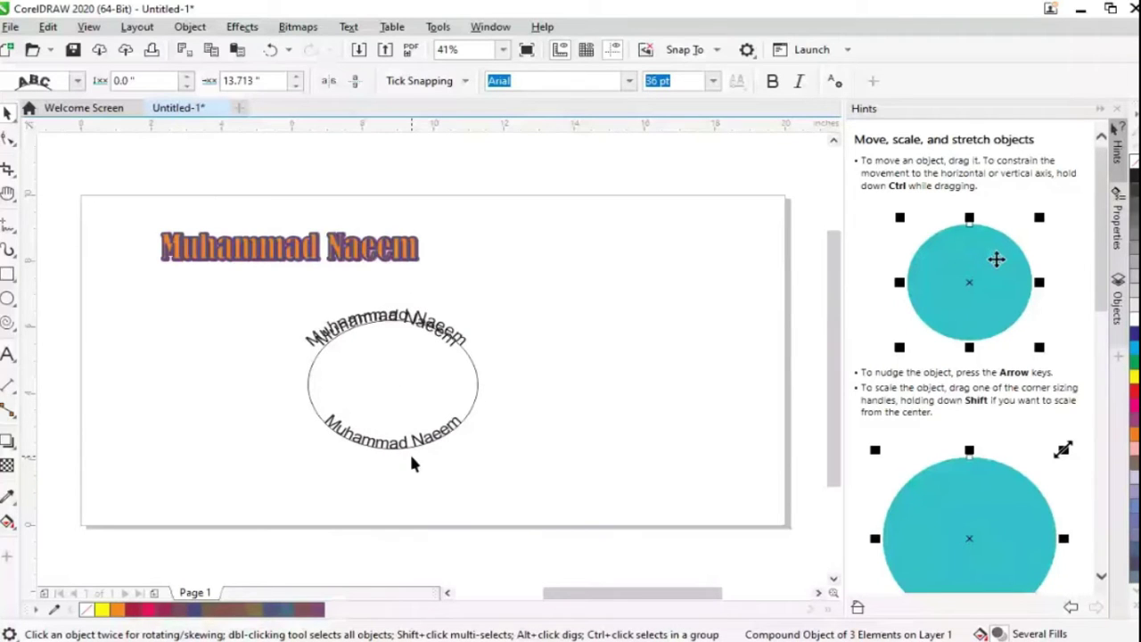
{"action": "left_click", "coordinate": [405, 414]}
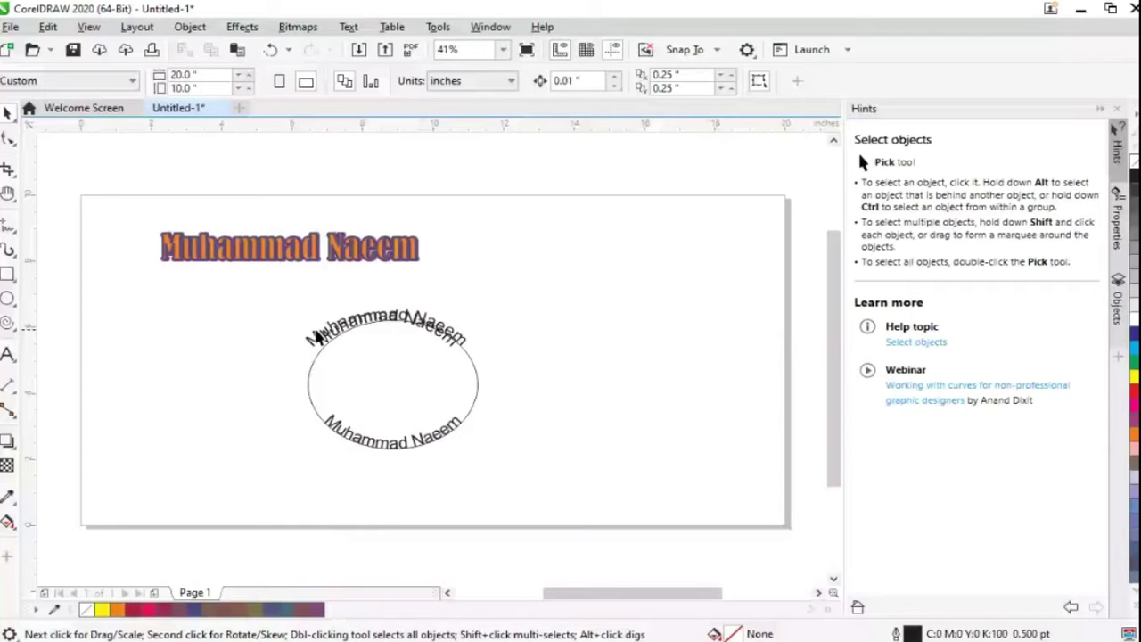
Select the ellipse's path text, slide the bottom text along it, and undo the move
{"action": "left_click", "coordinate": [317, 336]}
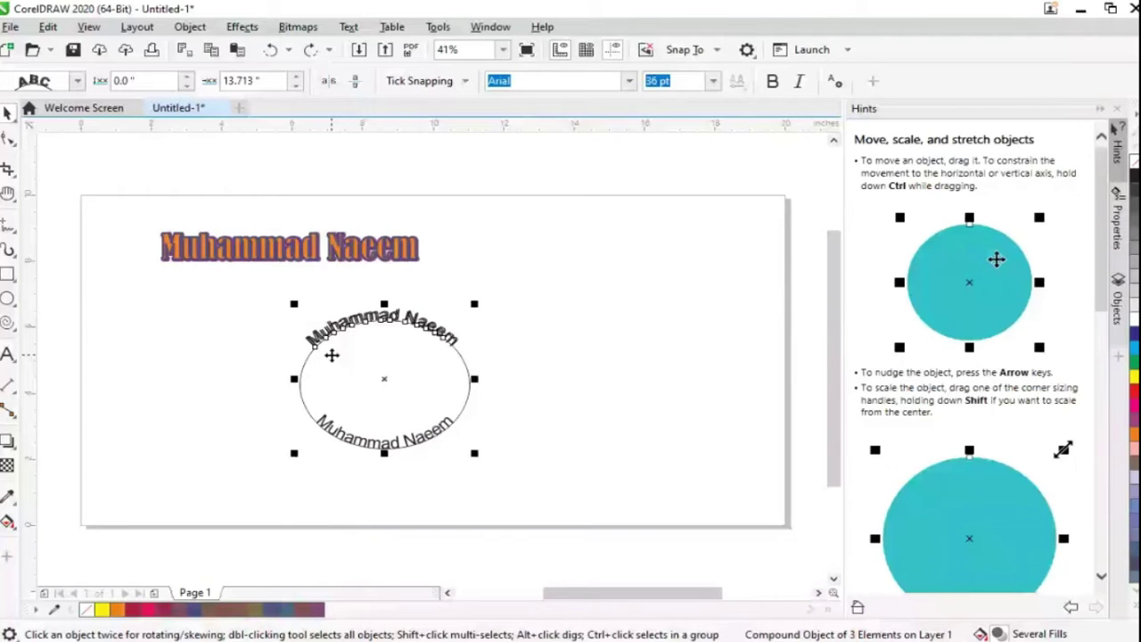
{"action": "left_click_drag", "start_coordinate": [331, 355], "coordinate": [389, 396]}
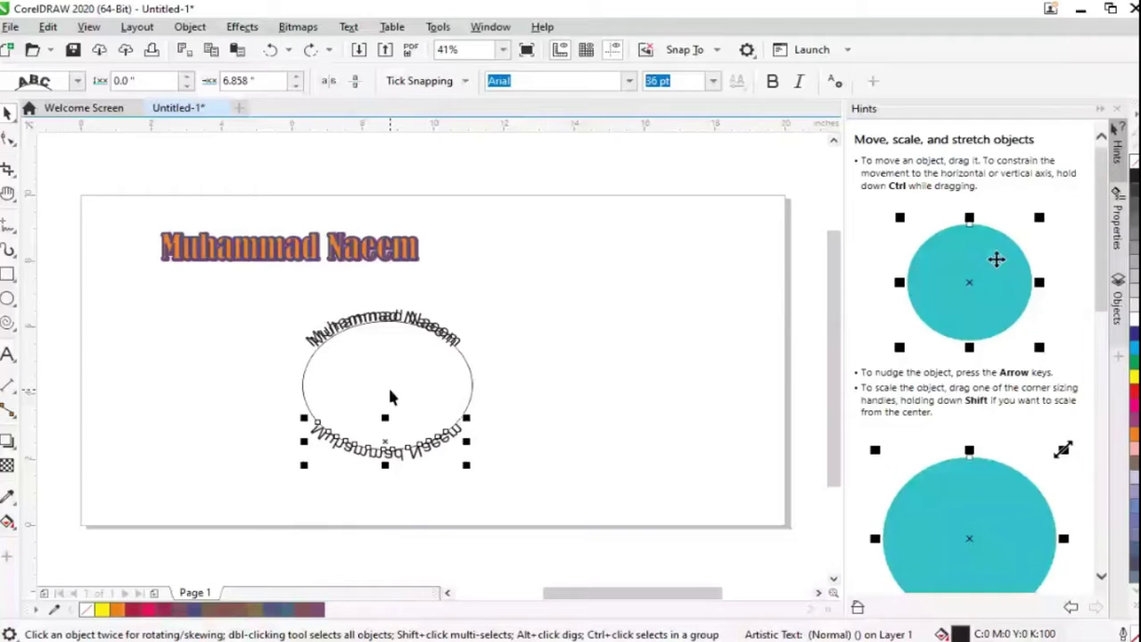
{"action": "key", "text": "ctrl+z"}
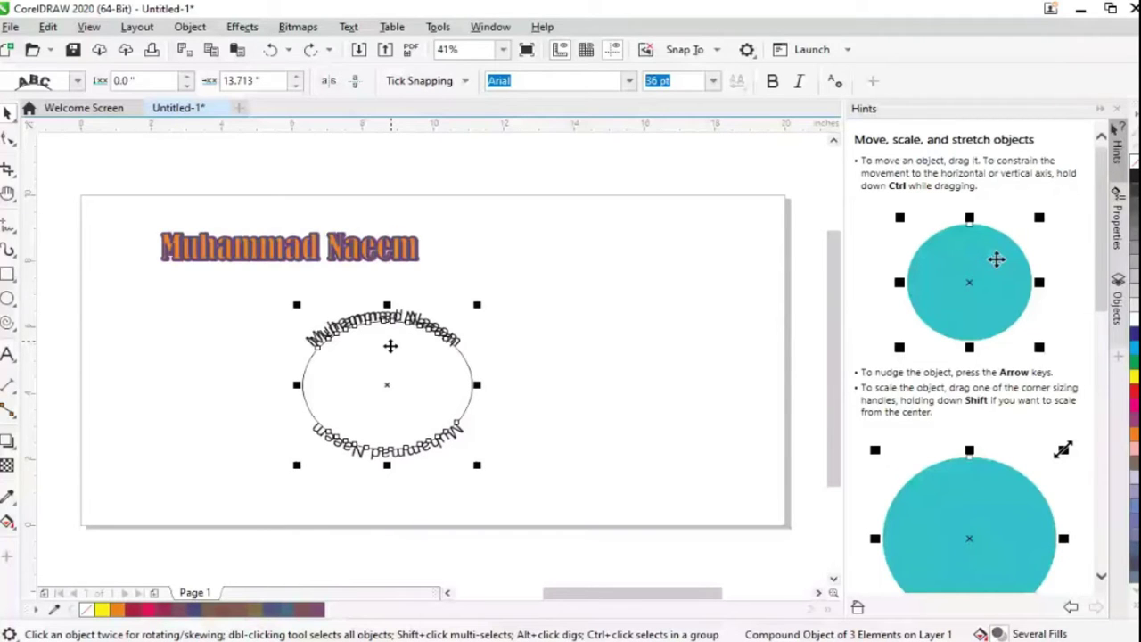
Toggle vertical and horizontal mirroring on the path text, leaving it reading normally
{"action": "left_click", "coordinate": [355, 82]}
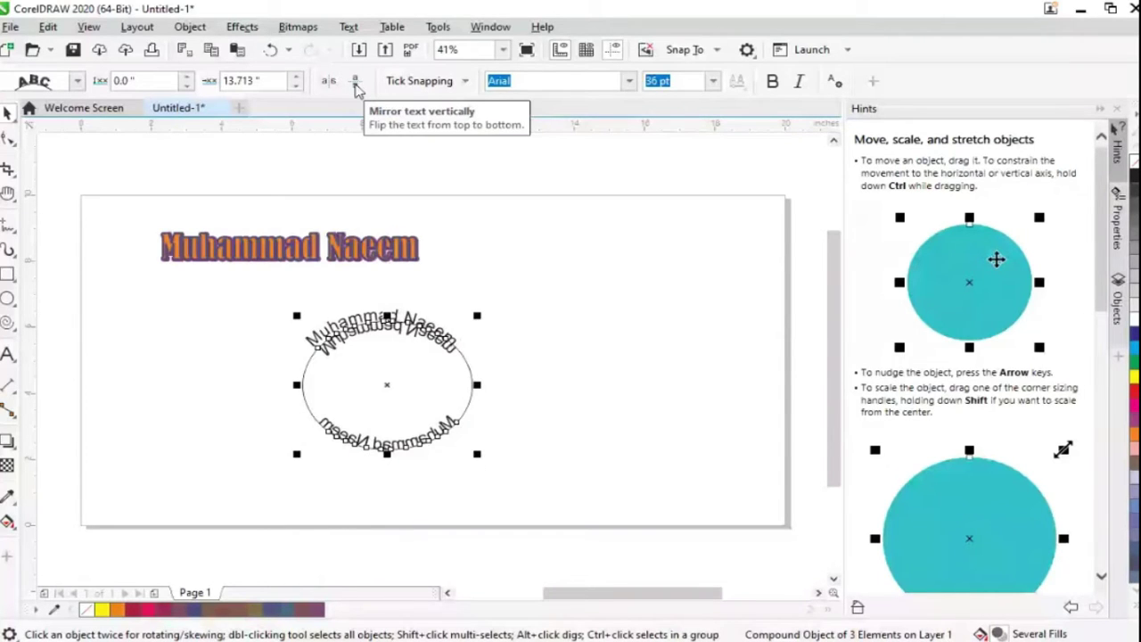
{"action": "left_click", "coordinate": [357, 82]}
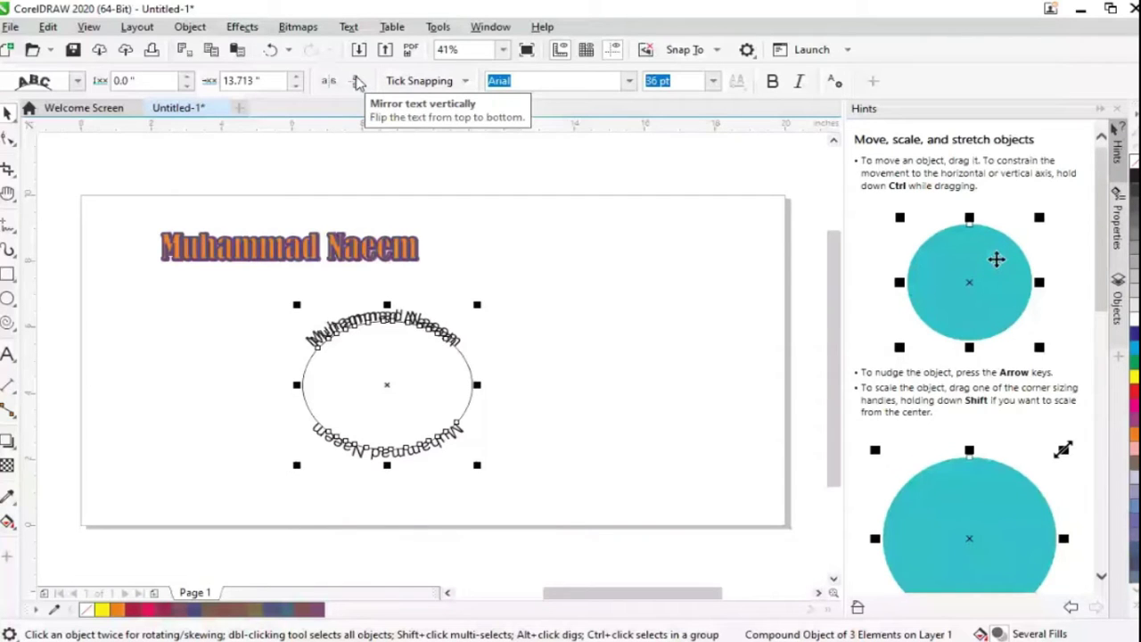
{"action": "left_click", "coordinate": [328, 82]}
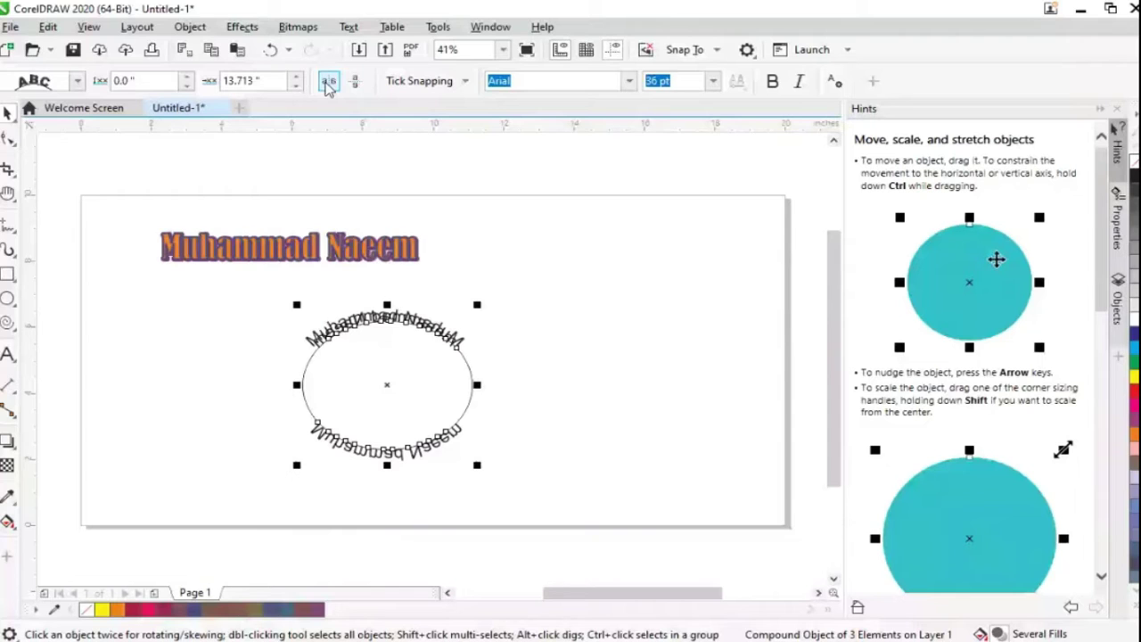
{"action": "left_click", "coordinate": [328, 82]}
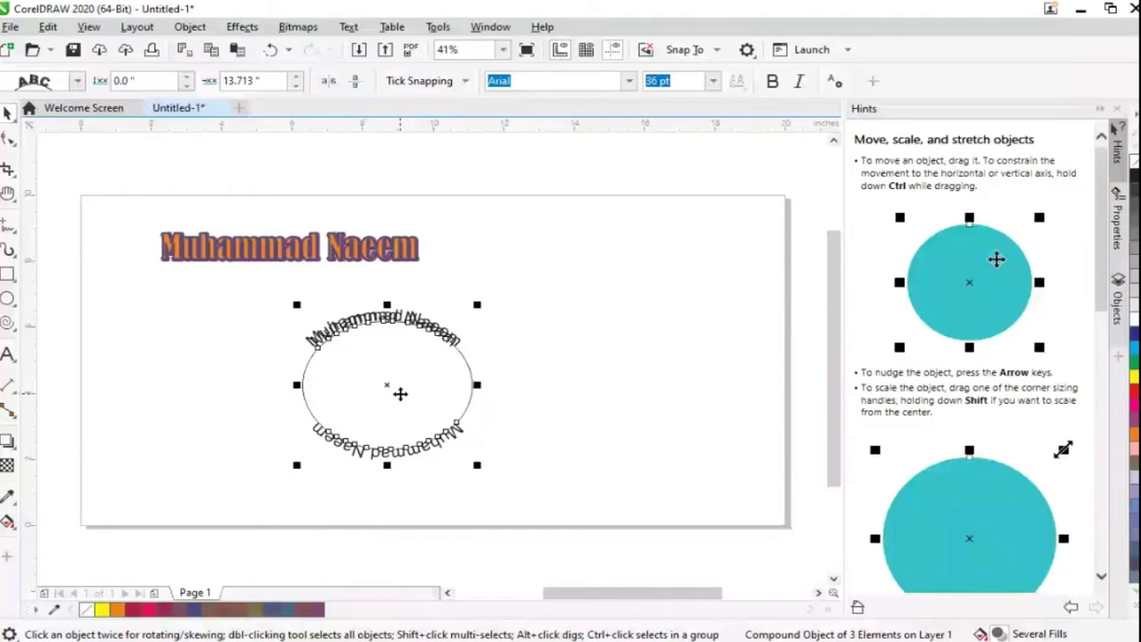
{"action": "left_click", "coordinate": [357, 80]}
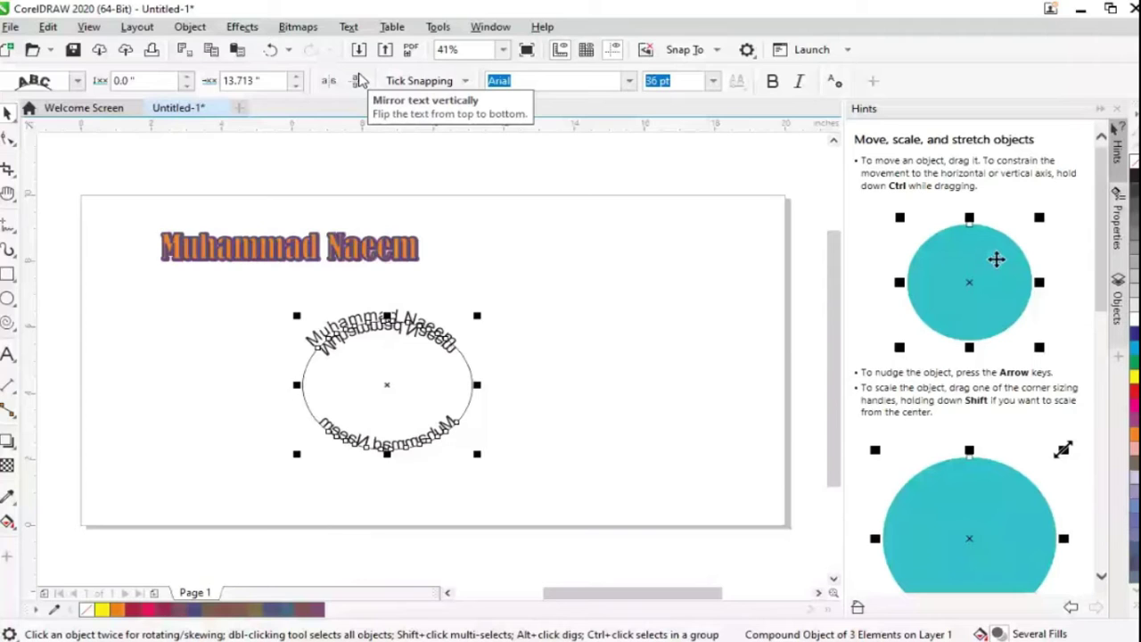
{"action": "left_click", "coordinate": [358, 81]}
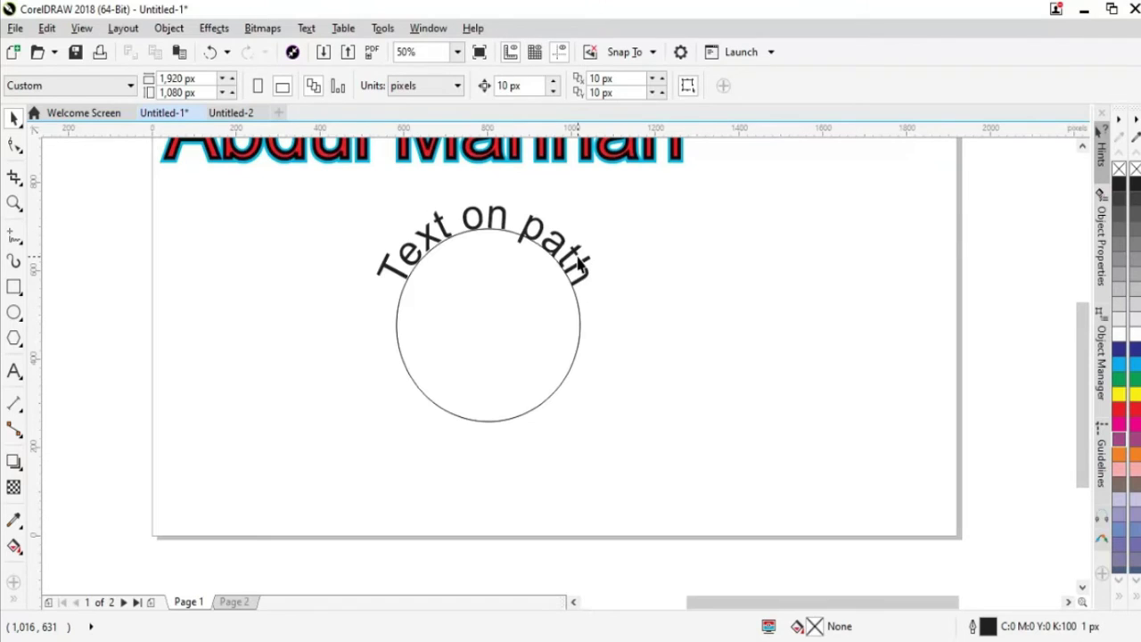
{"action": "key", "text": "space"}
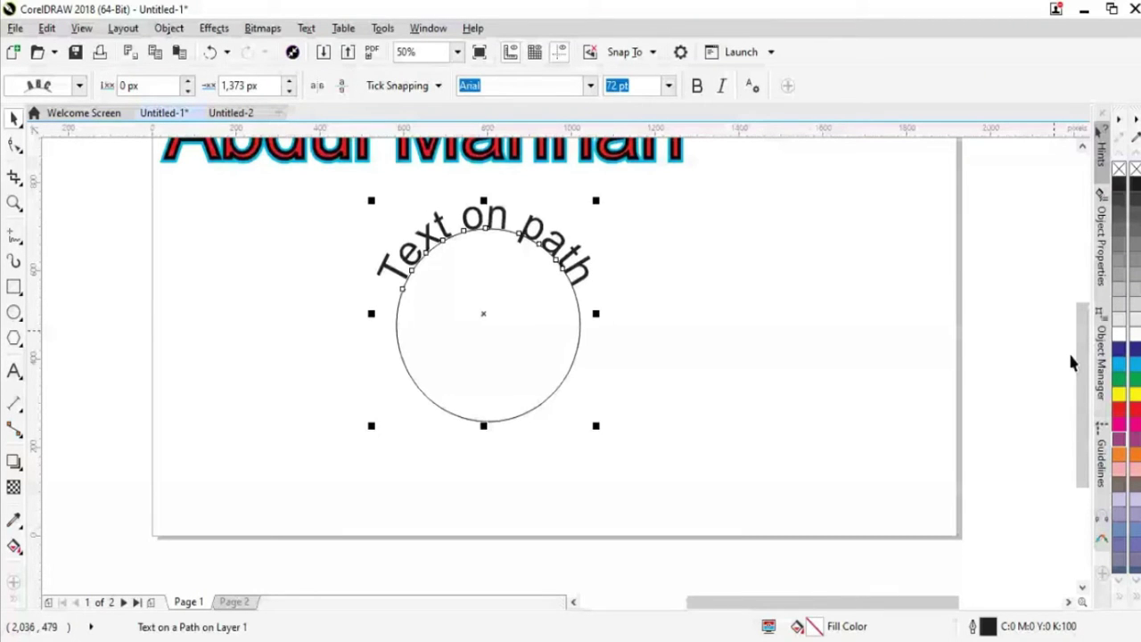
{"action": "scroll", "coordinate": [595, 312], "scroll_direction": "up", "scroll_amount": 1}
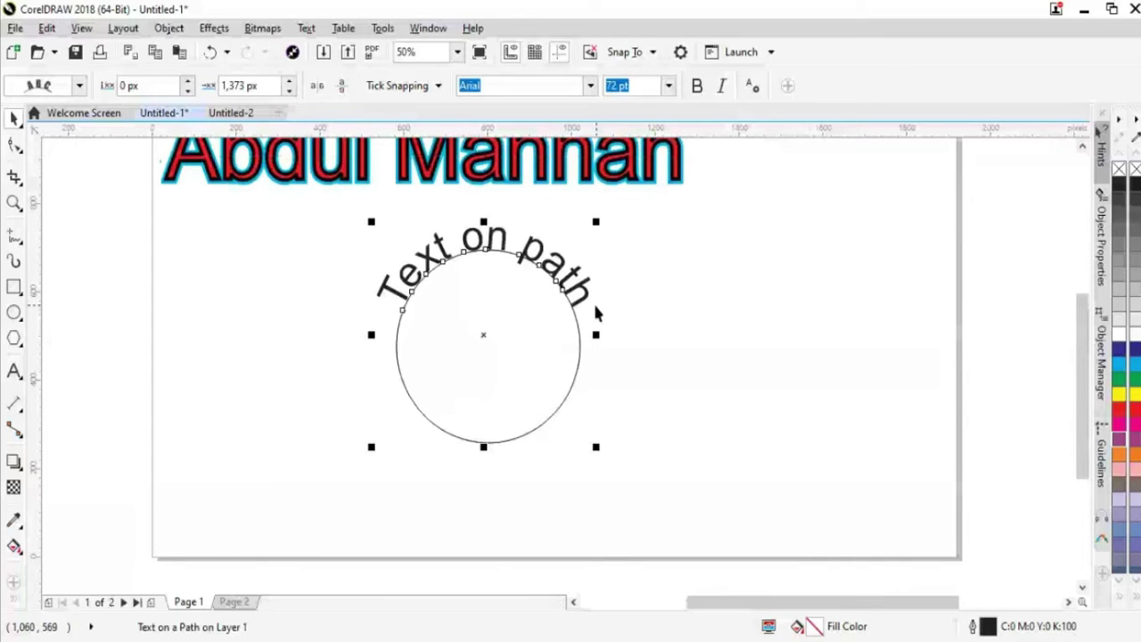
{"action": "left_click", "coordinate": [717, 353]}
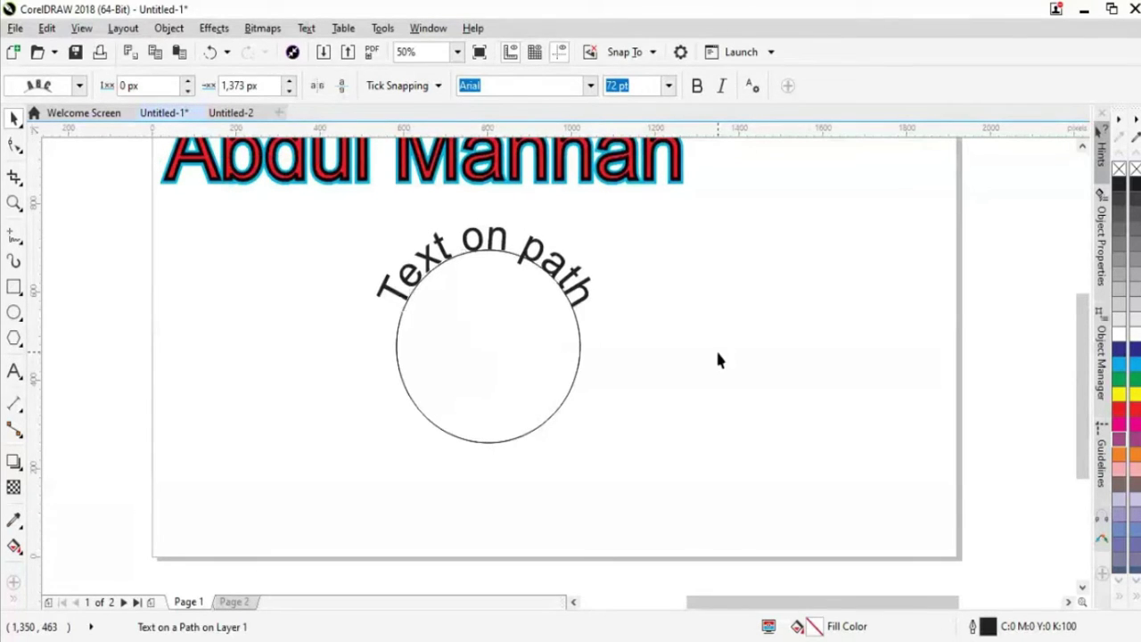
{"action": "left_click", "coordinate": [567, 284]}
{"action": "key", "text": "ctrl+d"}
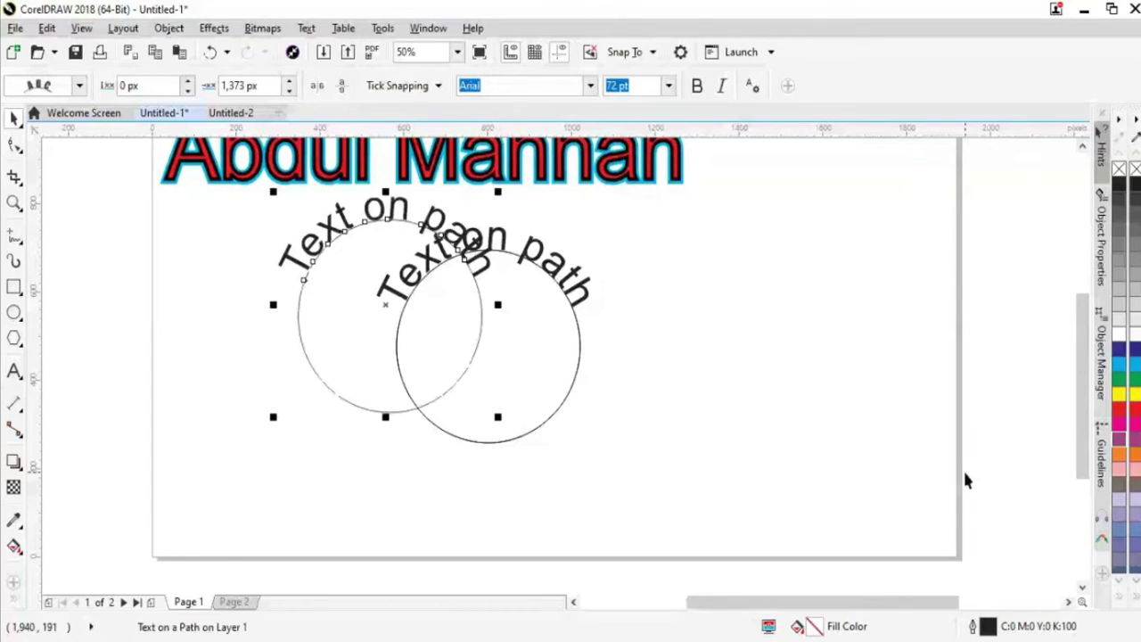
{"action": "left_click", "coordinate": [1126, 412]}
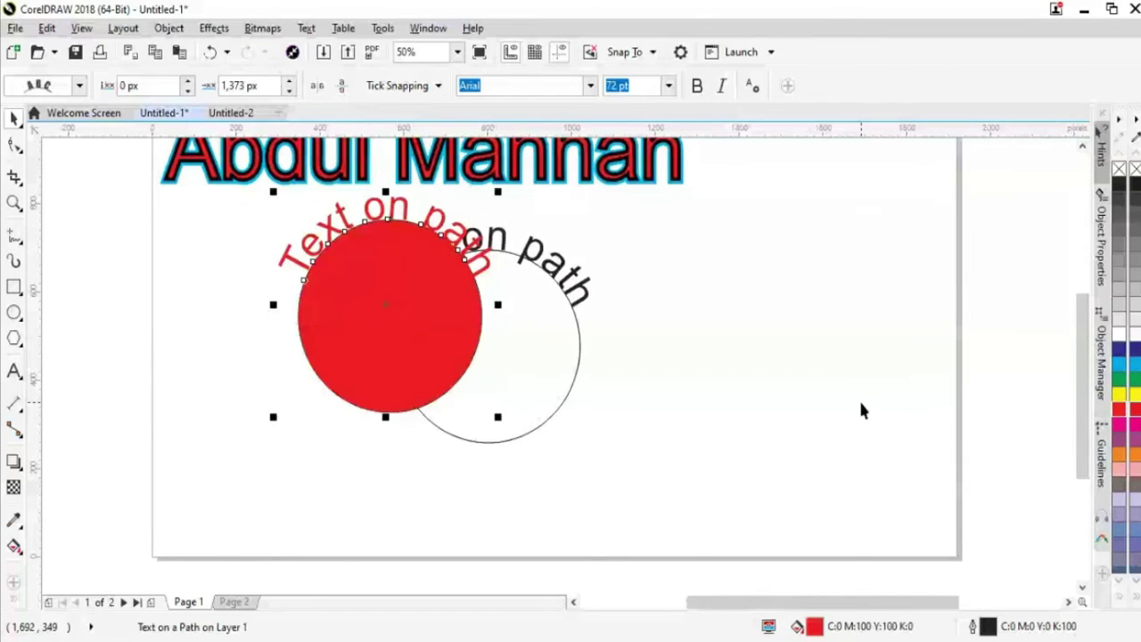
{"action": "key", "text": "ctrl+z"}
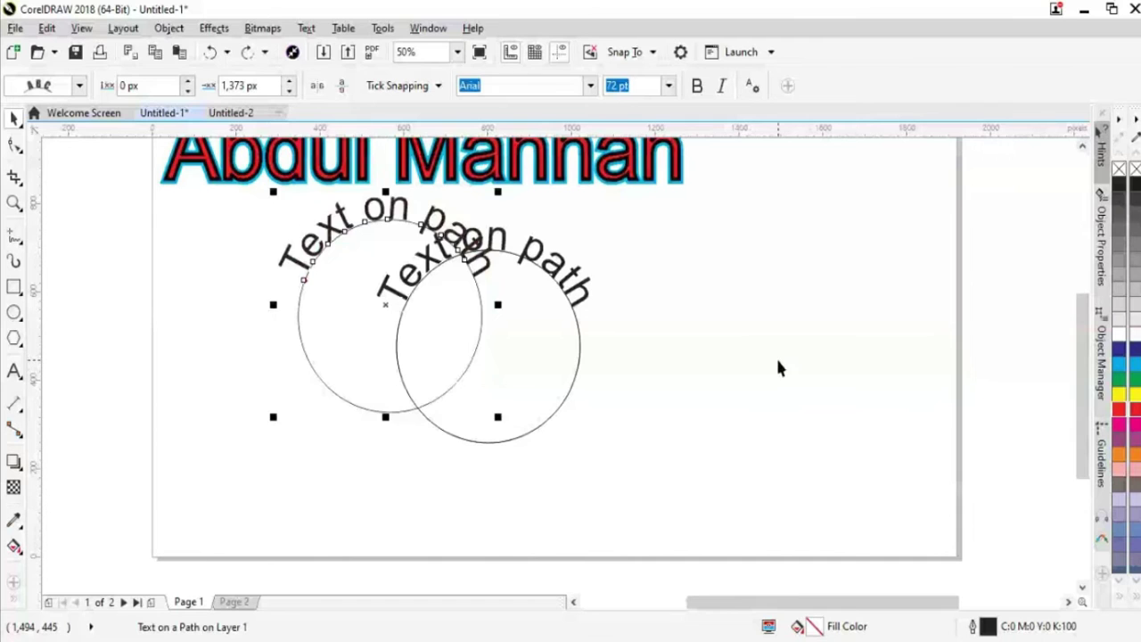
{"action": "key", "text": "ctrl+z"}
{"action": "left_click_drag", "start_coordinate": [565, 280], "coordinate": [375, 249]}
{"action": "key", "text": "ctrl+z"}
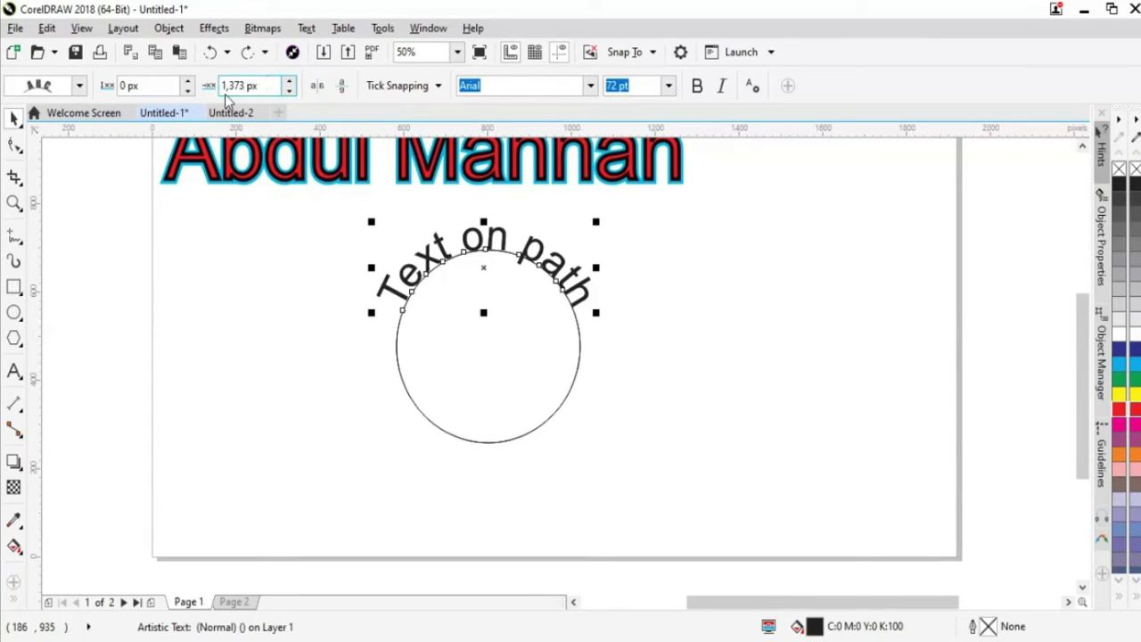
Step the duplicate text's Offset down repeatedly, sliding it back along the circle
{"action": "left_click", "coordinate": [288, 90]}
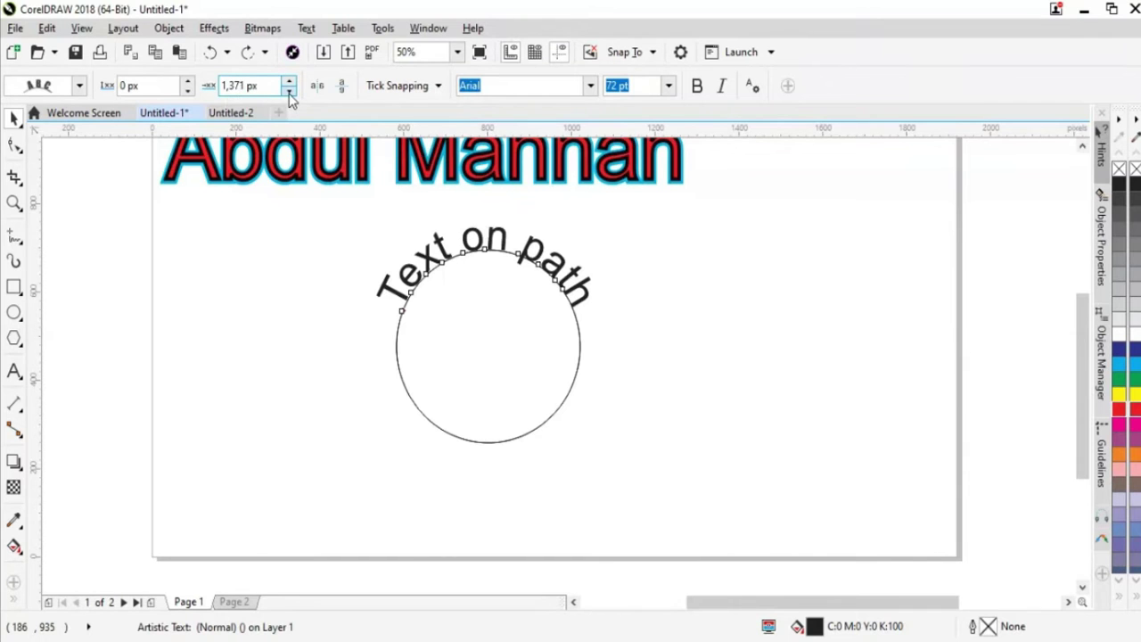
{"action": "left_click", "coordinate": [289, 90]}
{"action": "left_click", "coordinate": [288, 90]}
{"action": "left_click", "coordinate": [289, 90]}
{"action": "left_click", "coordinate": [289, 90]}
{"action": "left_click", "coordinate": [289, 92]}
{"action": "left_click", "coordinate": [289, 91]}
{"action": "left_click", "coordinate": [288, 92]}
{"action": "left_click", "coordinate": [289, 91]}
{"action": "left_click", "coordinate": [289, 92]}
{"action": "left_click", "coordinate": [289, 92]}
{"action": "left_click", "coordinate": [289, 91]}
{"action": "left_click", "coordinate": [289, 92]}
{"action": "left_click", "coordinate": [289, 91]}
{"action": "left_click", "coordinate": [289, 91]}
{"action": "left_click", "coordinate": [289, 92]}
{"action": "left_click", "coordinate": [289, 92]}
{"action": "left_click", "coordinate": [289, 92]}
{"action": "left_click", "coordinate": [289, 92]}
{"action": "left_click", "coordinate": [289, 92]}
{"action": "left_click", "coordinate": [289, 91]}
{"action": "left_click", "coordinate": [288, 92]}
{"action": "left_click", "coordinate": [289, 92]}
{"action": "left_click", "coordinate": [288, 92]}
{"action": "left_click", "coordinate": [289, 91]}
{"action": "left_click", "coordinate": [288, 92]}
{"action": "left_click", "coordinate": [289, 92]}
{"action": "left_click", "coordinate": [289, 92]}
{"action": "left_click", "coordinate": [288, 92]}
{"action": "left_click", "coordinate": [289, 92]}
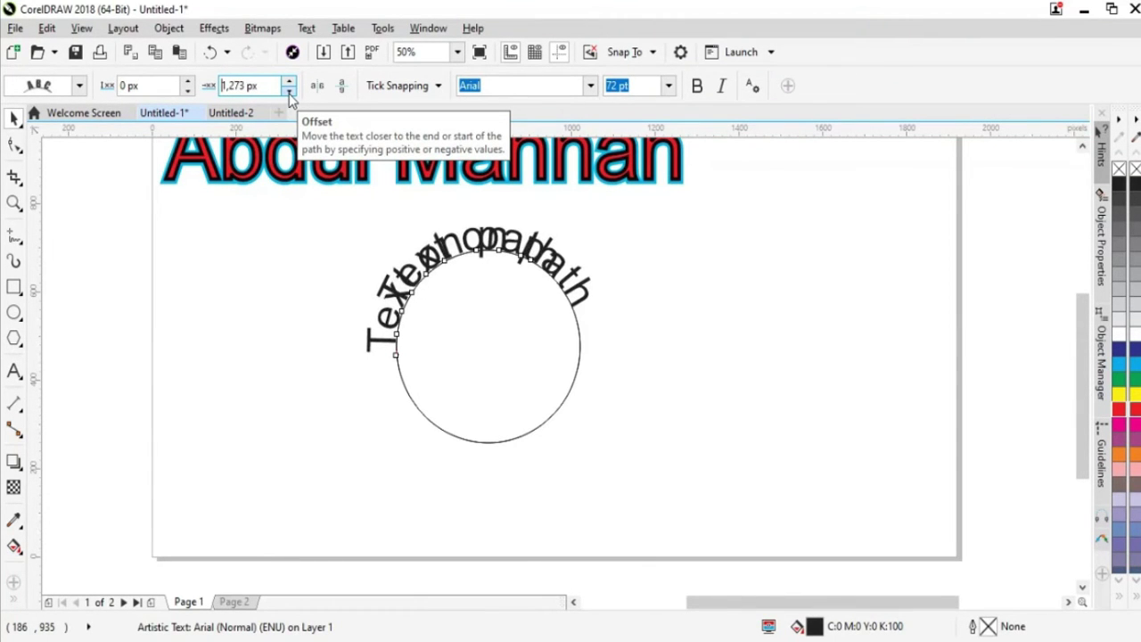
{"action": "left_click", "coordinate": [288, 92]}
Set the duplicate text's Offset to 600 px, then nudge it up to about 694 px
{"action": "left_click_drag", "start_coordinate": [259, 86], "coordinate": [230, 86]}
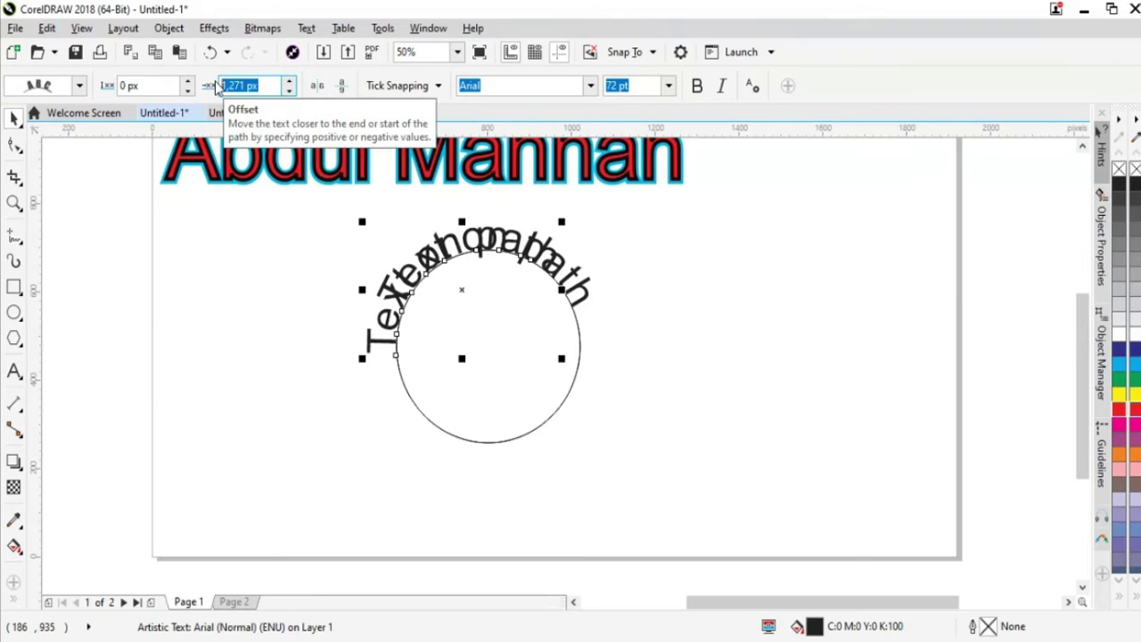
{"action": "type", "text": "600"}
{"action": "key", "text": "Return"}
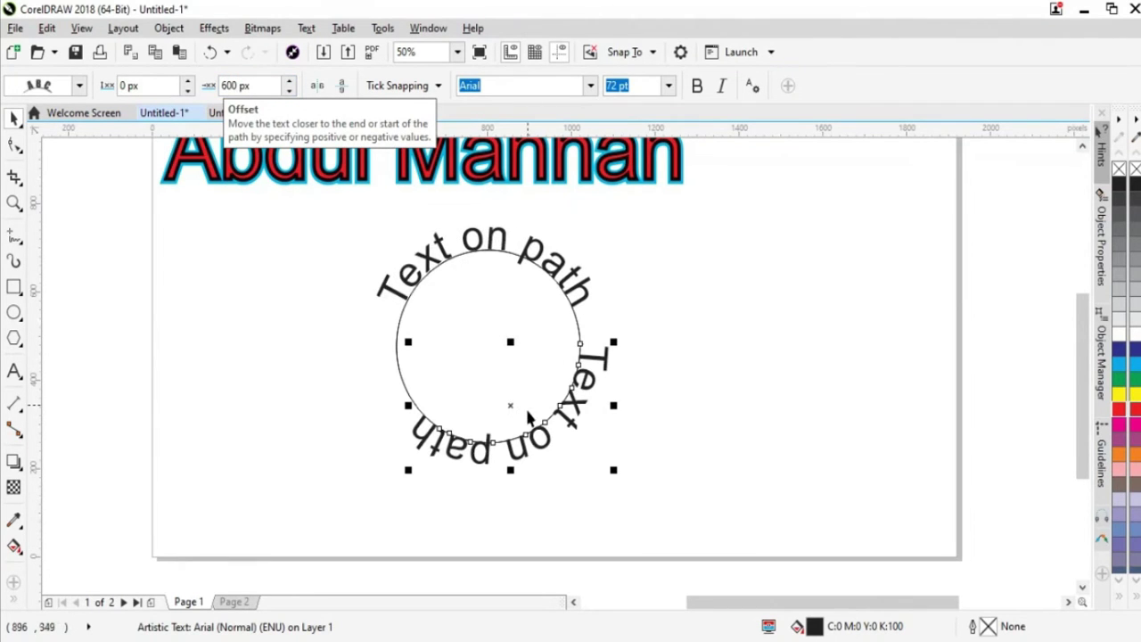
{"action": "left_click", "coordinate": [290, 82]}
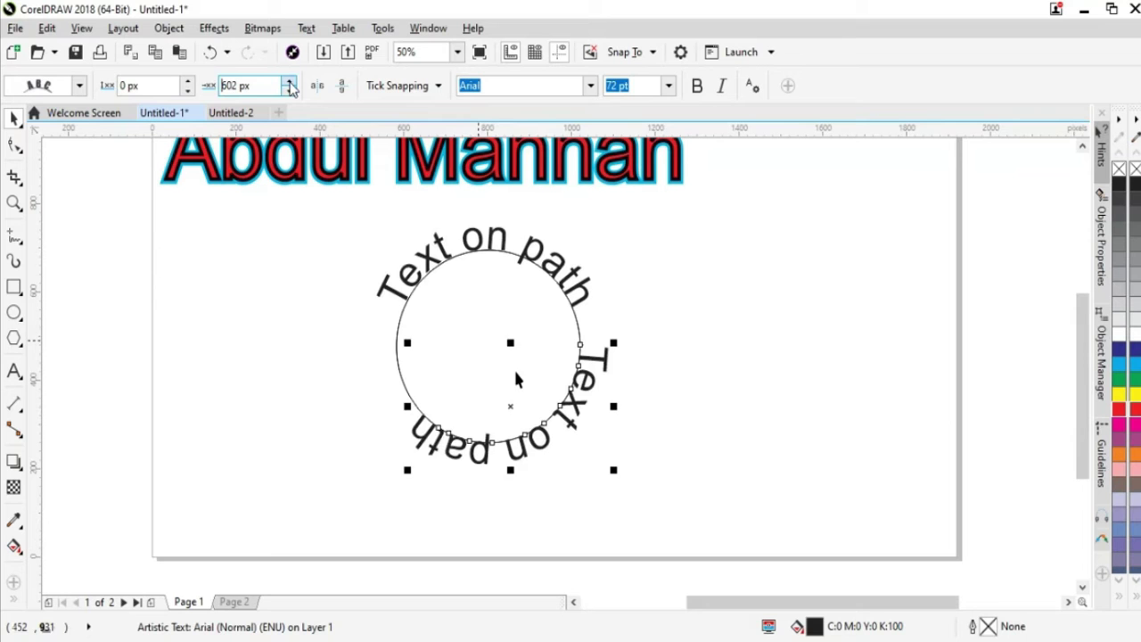
{"action": "left_click_drag", "start_coordinate": [290, 83], "coordinate": [290, 87]}
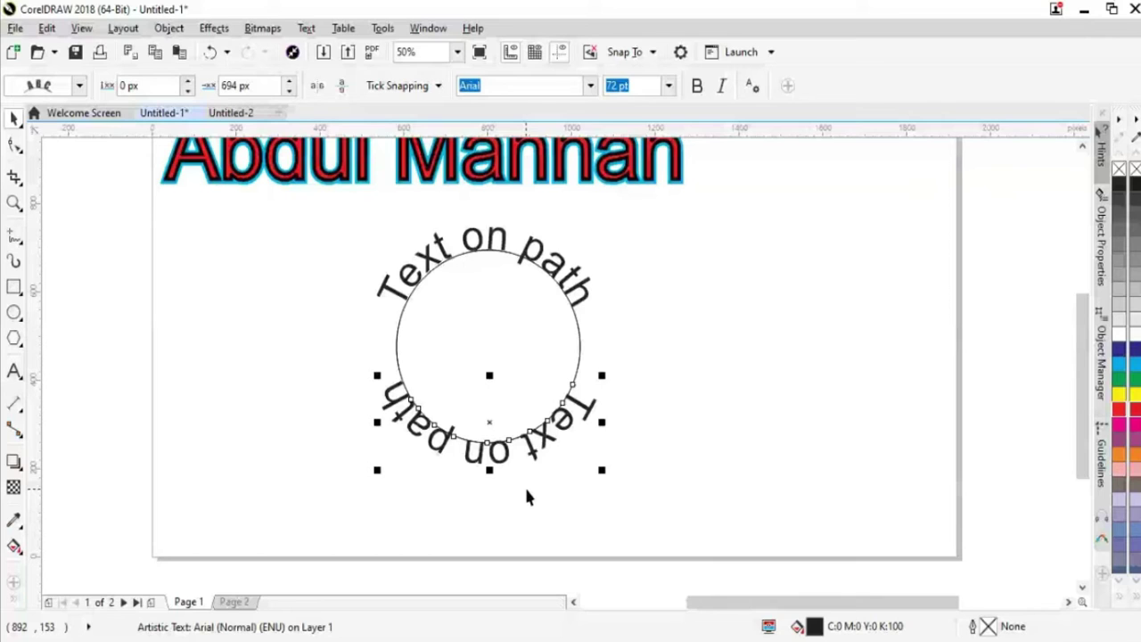
Mirror the lower text horizontally so it reads upright, and raise its distance from path to 86 px
{"action": "left_click", "coordinate": [317, 85]}
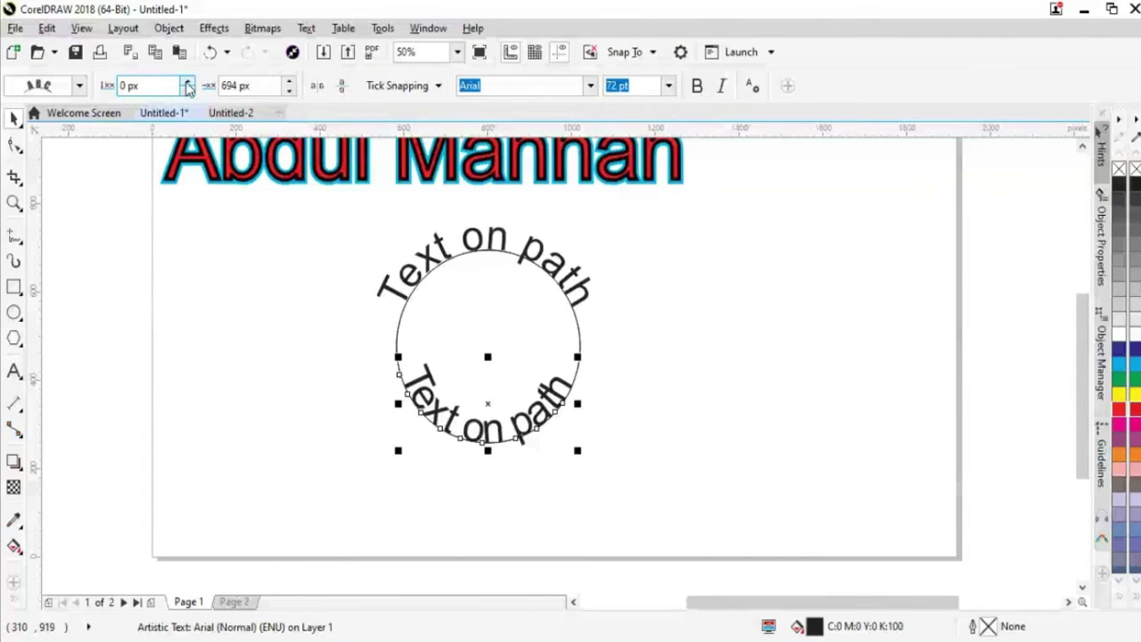
{"action": "left_click", "coordinate": [186, 81]}
{"action": "left_click_drag", "start_coordinate": [185, 82], "coordinate": [187, 83]}
{"action": "left_click", "coordinate": [187, 83]}
{"action": "left_click", "coordinate": [187, 82]}
{"action": "left_click", "coordinate": [187, 83]}
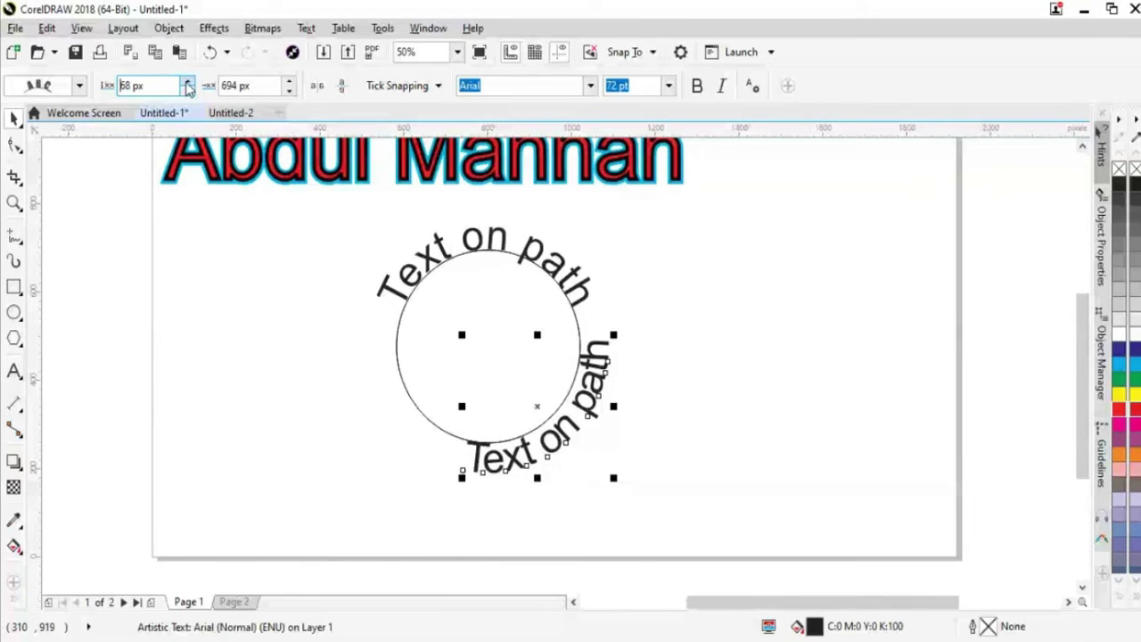
{"action": "left_click", "coordinate": [188, 83]}
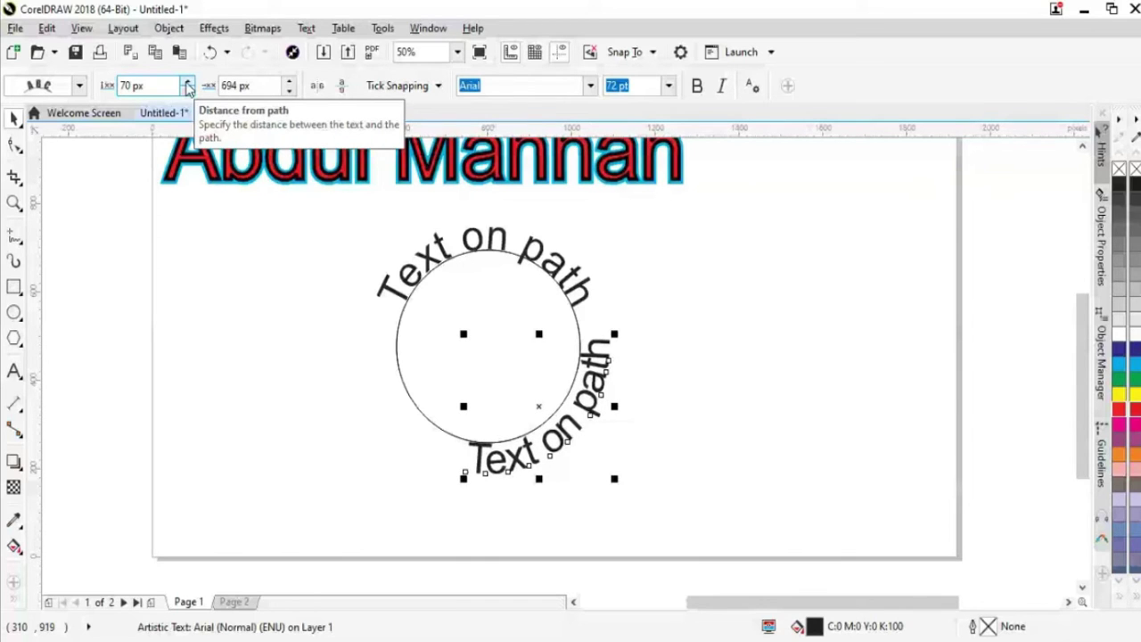
{"action": "left_click", "coordinate": [187, 83]}
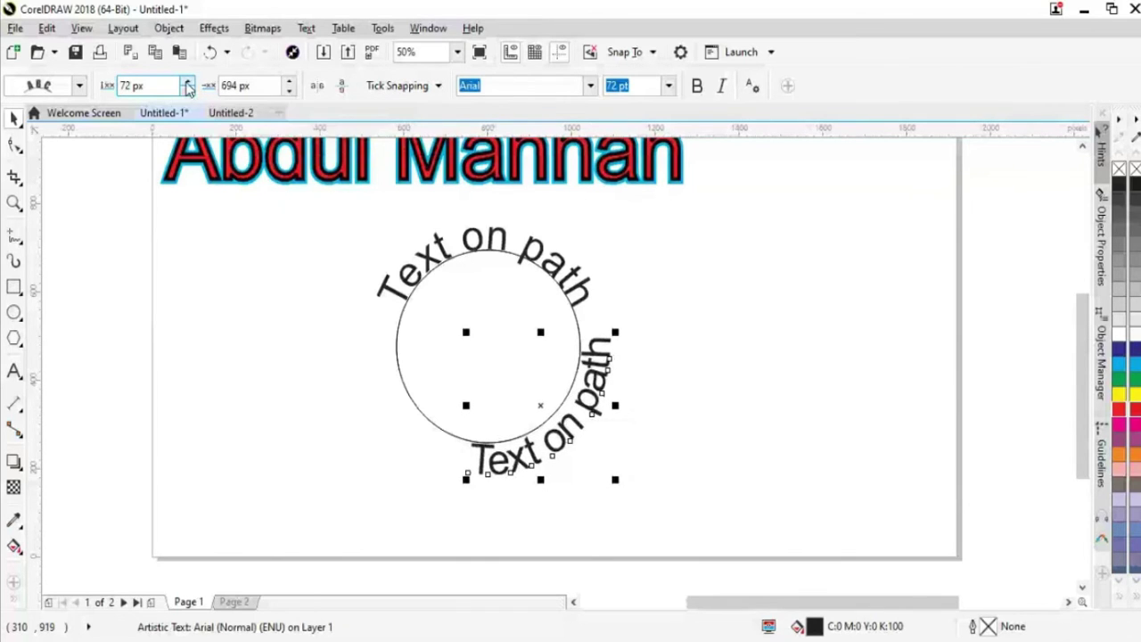
{"action": "left_click", "coordinate": [187, 83]}
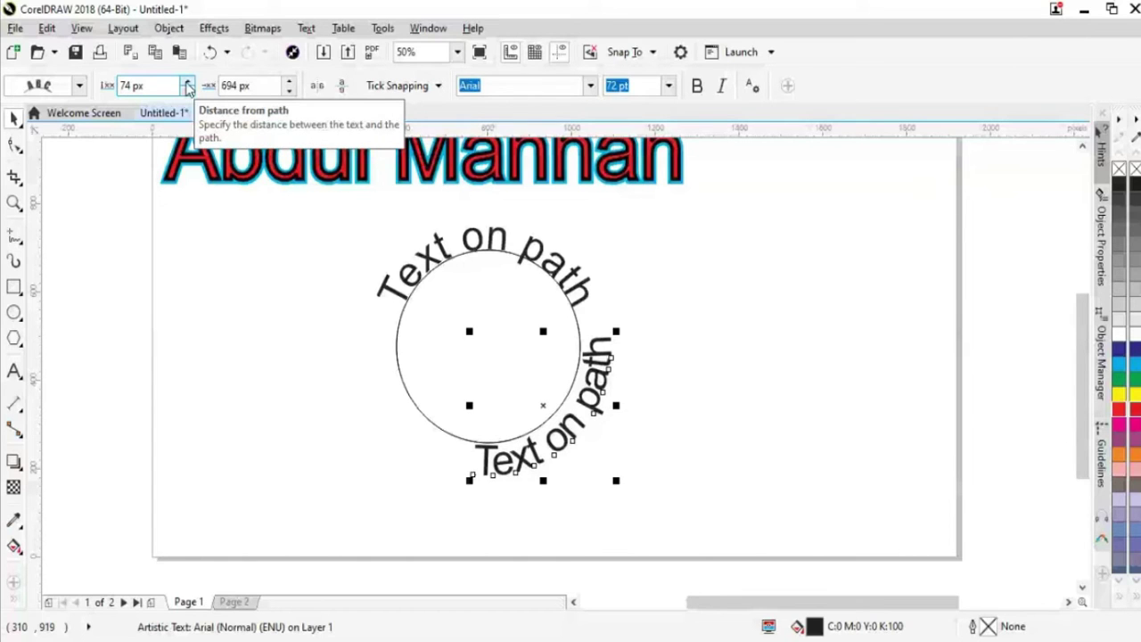
{"action": "left_click", "coordinate": [187, 83]}
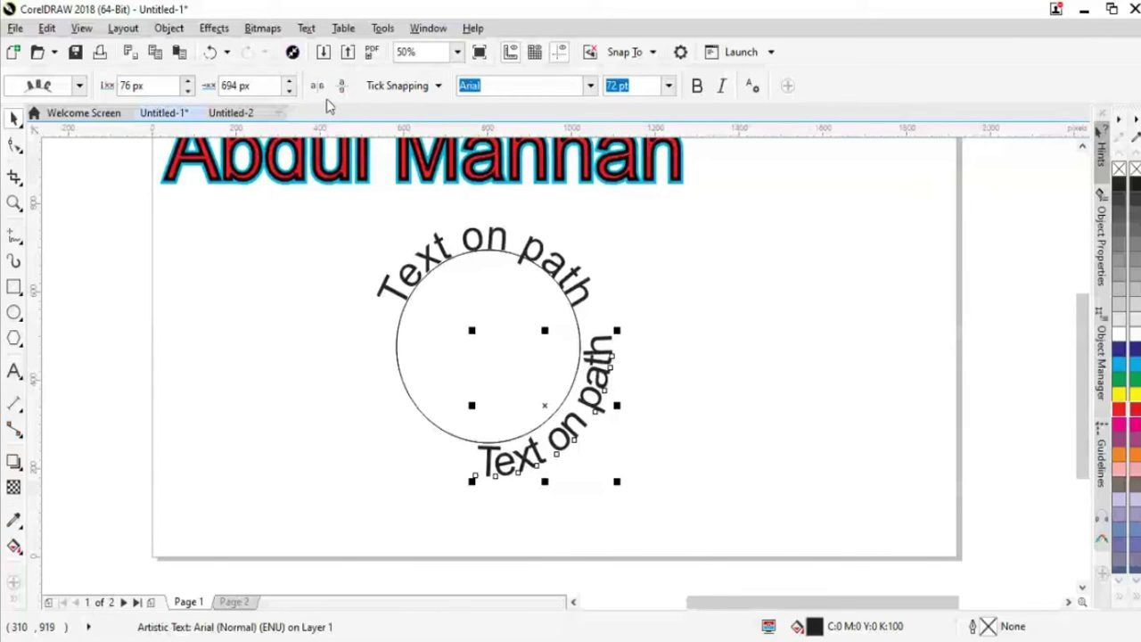
{"action": "left_click", "coordinate": [188, 81]}
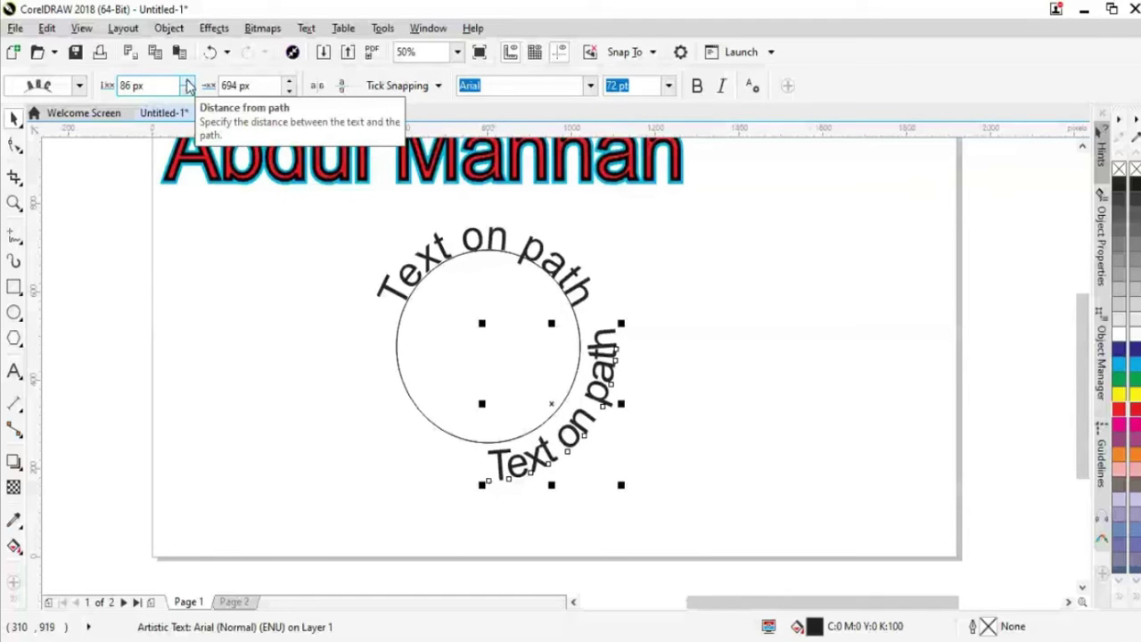
{"action": "left_click", "coordinate": [187, 82]}
Raise the lower text's Offset to 930 px to centre it under the circle, then select the upper text
{"action": "left_click", "coordinate": [290, 90]}
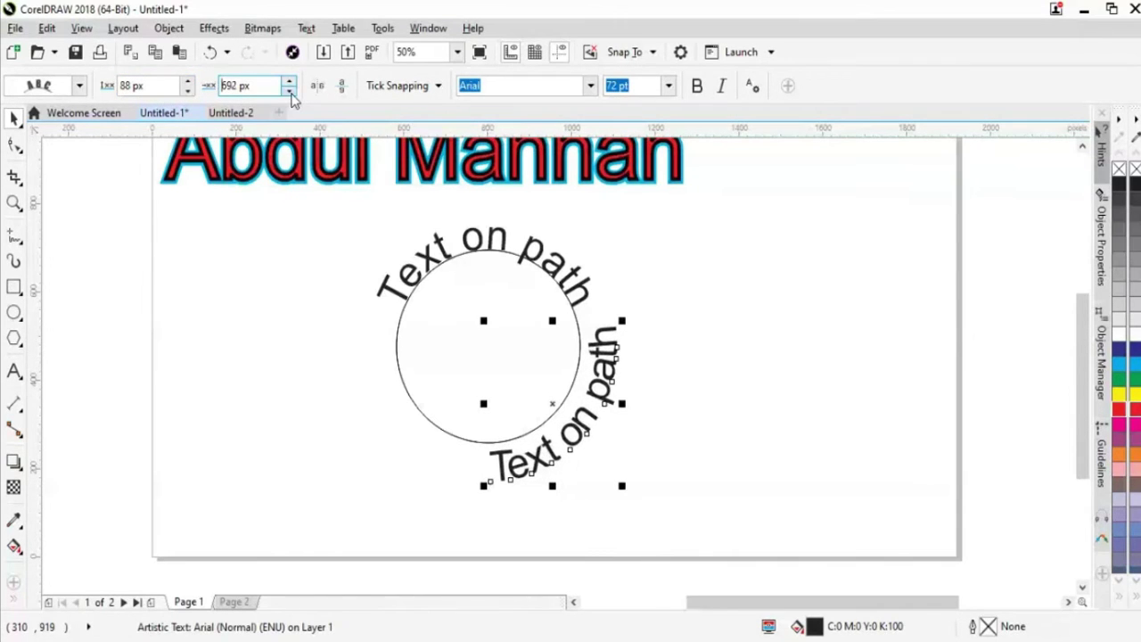
{"action": "left_click", "coordinate": [290, 81]}
{"action": "left_click", "coordinate": [290, 81]}
{"action": "left_click", "coordinate": [290, 81]}
{"action": "left_click", "coordinate": [289, 81]}
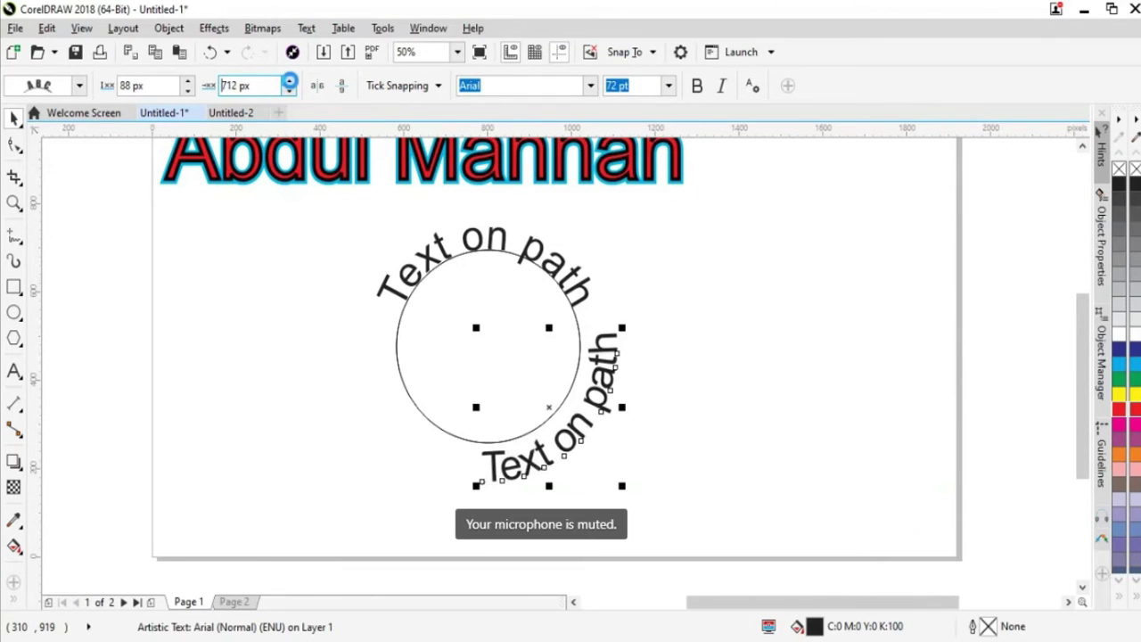
{"action": "left_click", "coordinate": [289, 81]}
{"action": "left_click", "coordinate": [289, 81]}
{"action": "left_click", "coordinate": [290, 81]}
{"action": "left_click", "coordinate": [290, 81]}
{"action": "left_click", "coordinate": [289, 82]}
{"action": "left_click", "coordinate": [290, 81]}
{"action": "left_click", "coordinate": [289, 81]}
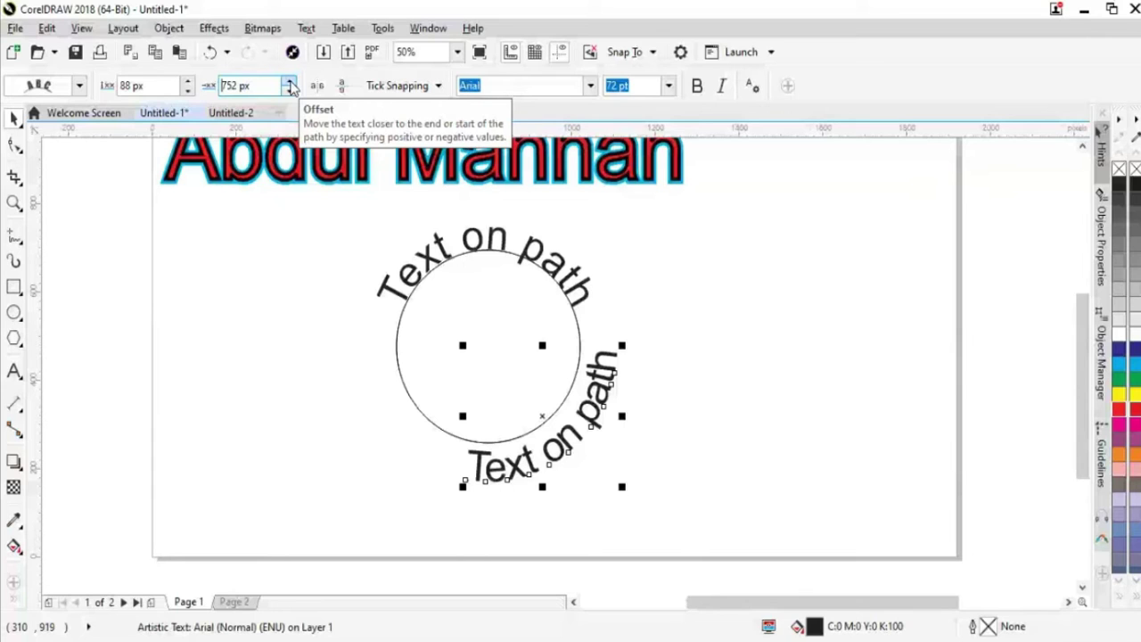
{"action": "left_click", "coordinate": [290, 81]}
{"action": "left_click", "coordinate": [290, 82]}
{"action": "left_click", "coordinate": [290, 81]}
{"action": "left_click", "coordinate": [290, 81]}
{"action": "left_click", "coordinate": [290, 81]}
{"action": "left_click", "coordinate": [290, 81]}
{"action": "left_click", "coordinate": [290, 81]}
{"action": "left_click", "coordinate": [289, 81]}
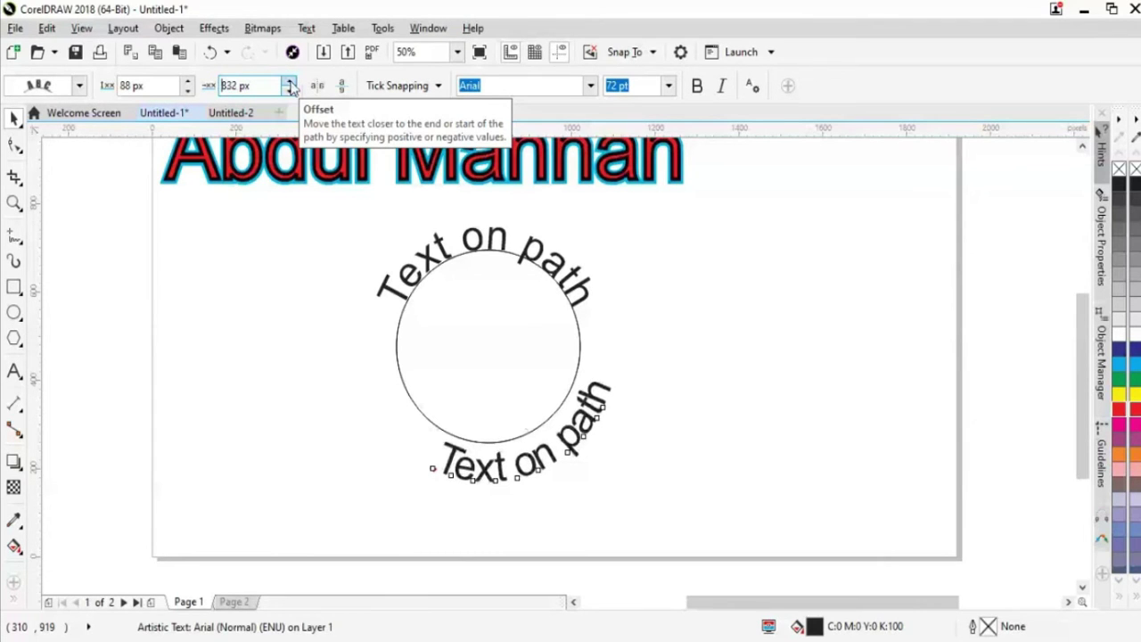
{"action": "left_click", "coordinate": [290, 82]}
{"action": "left_click", "coordinate": [290, 82]}
{"action": "left_click", "coordinate": [290, 82]}
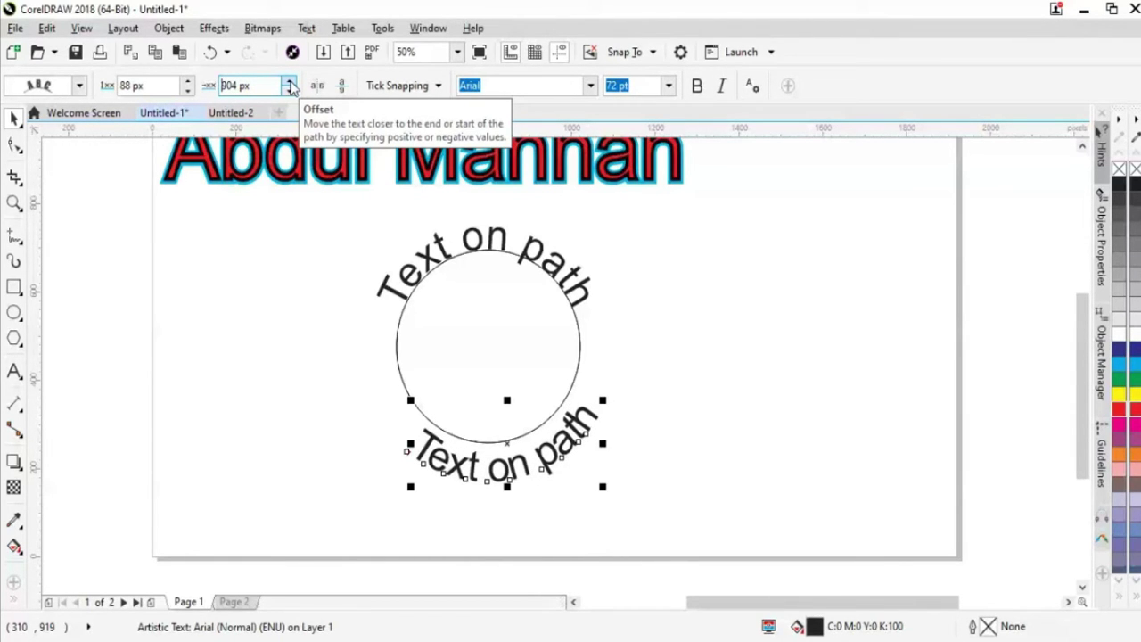
{"action": "left_click", "coordinate": [290, 82]}
{"action": "left_click", "coordinate": [290, 82]}
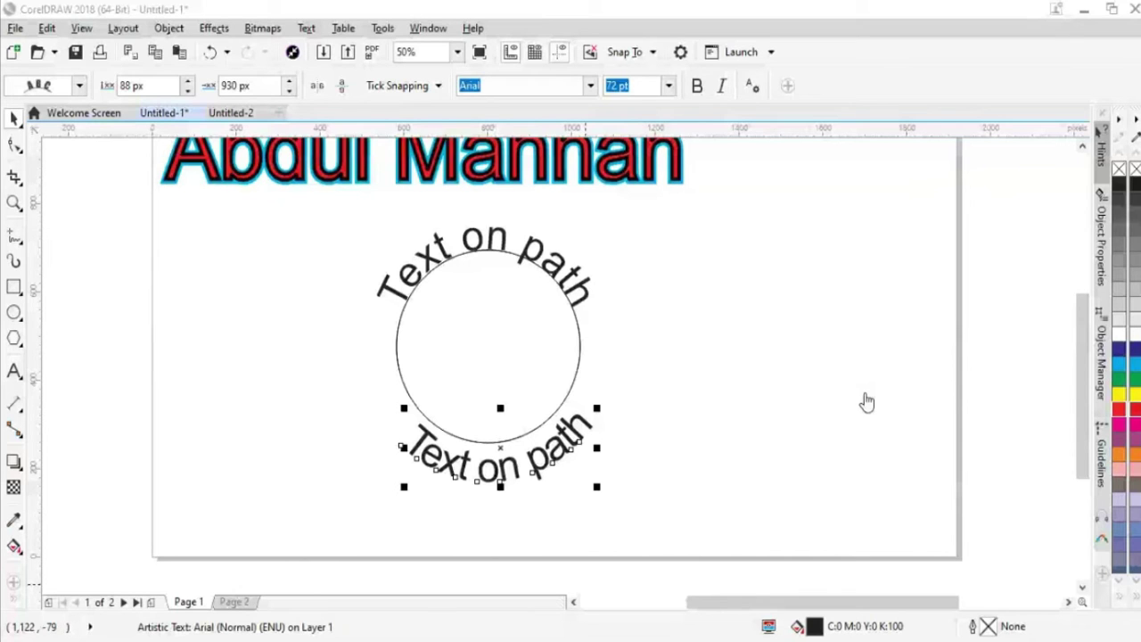
{"action": "left_click", "coordinate": [673, 429]}
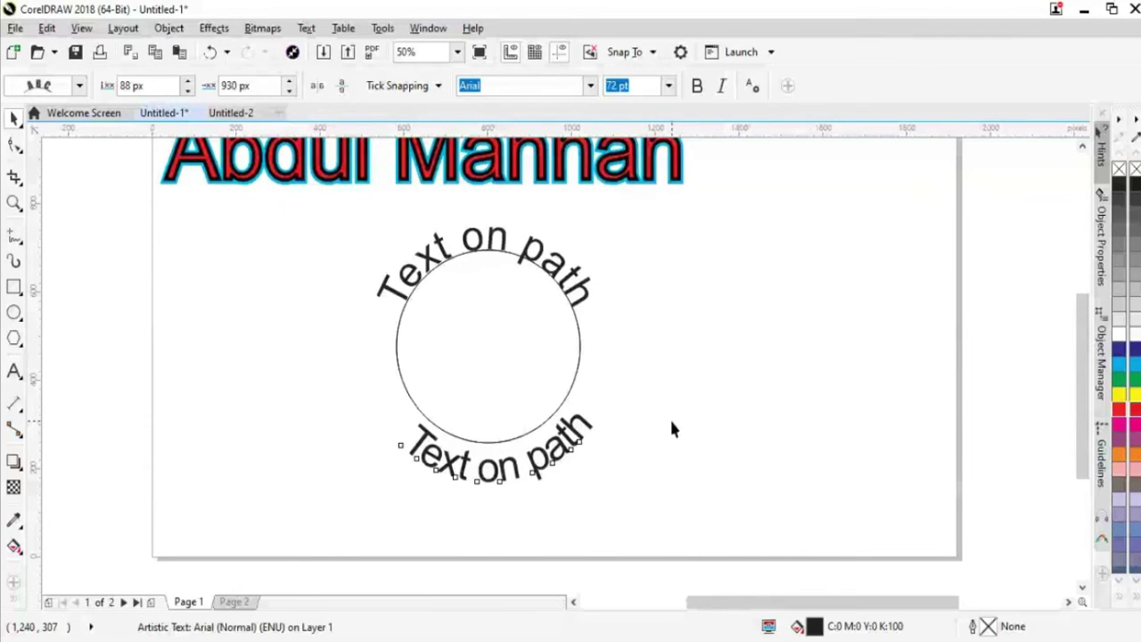
{"action": "left_click", "coordinate": [579, 416]}
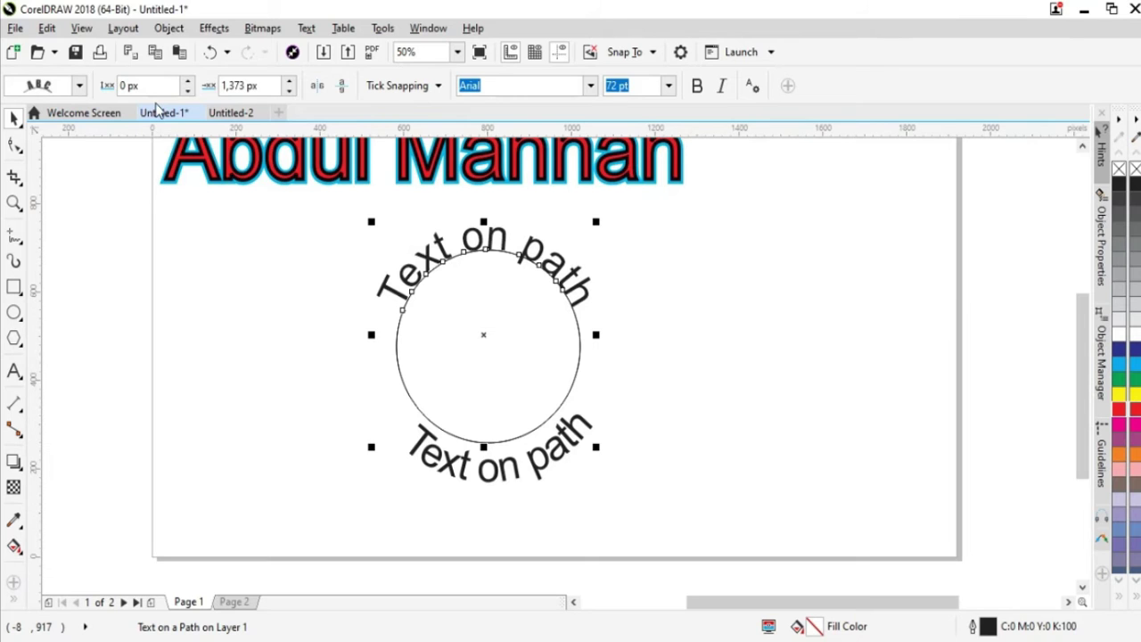
Set the upper text 38 px from the circle and raise its Offset to 1,615 px to centre it
{"action": "left_click", "coordinate": [188, 81]}
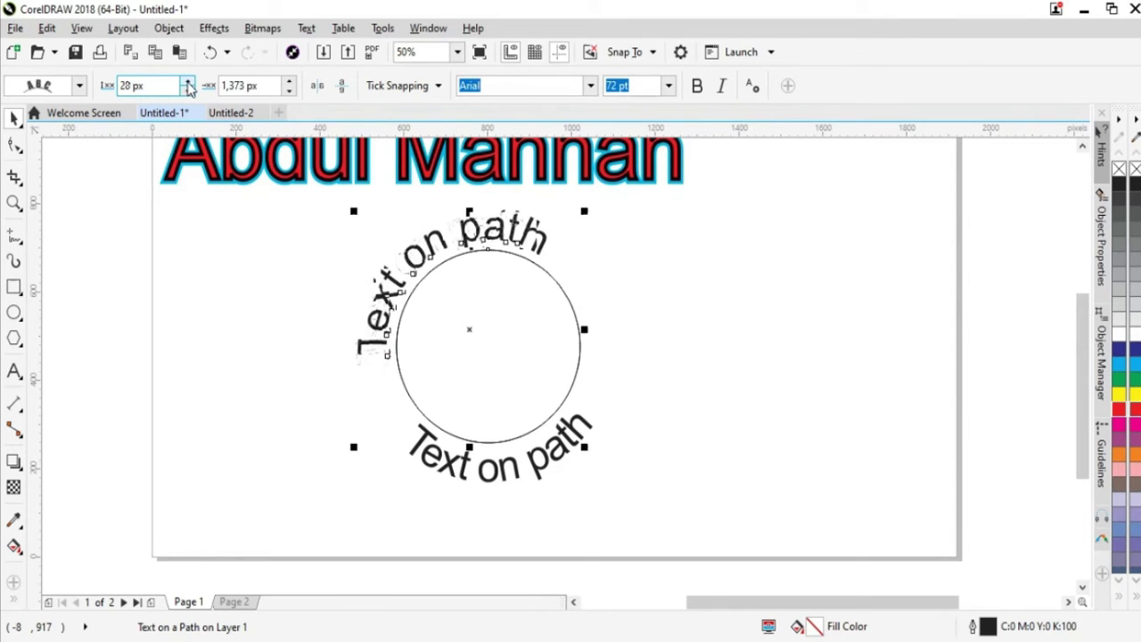
{"action": "left_click", "coordinate": [189, 81]}
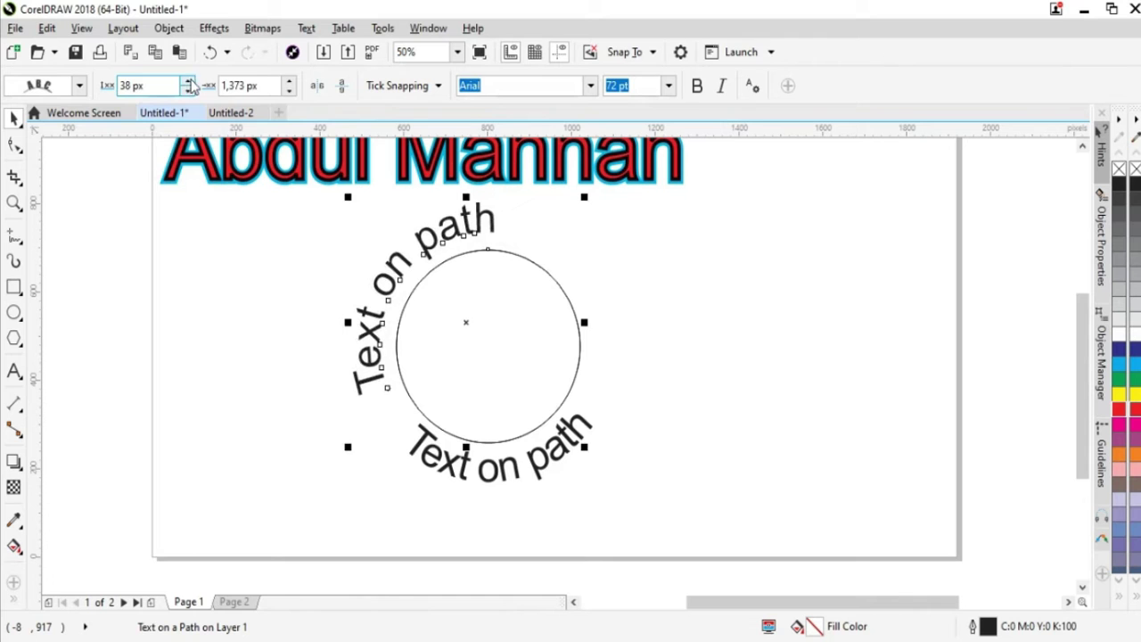
{"action": "left_click", "coordinate": [289, 81]}
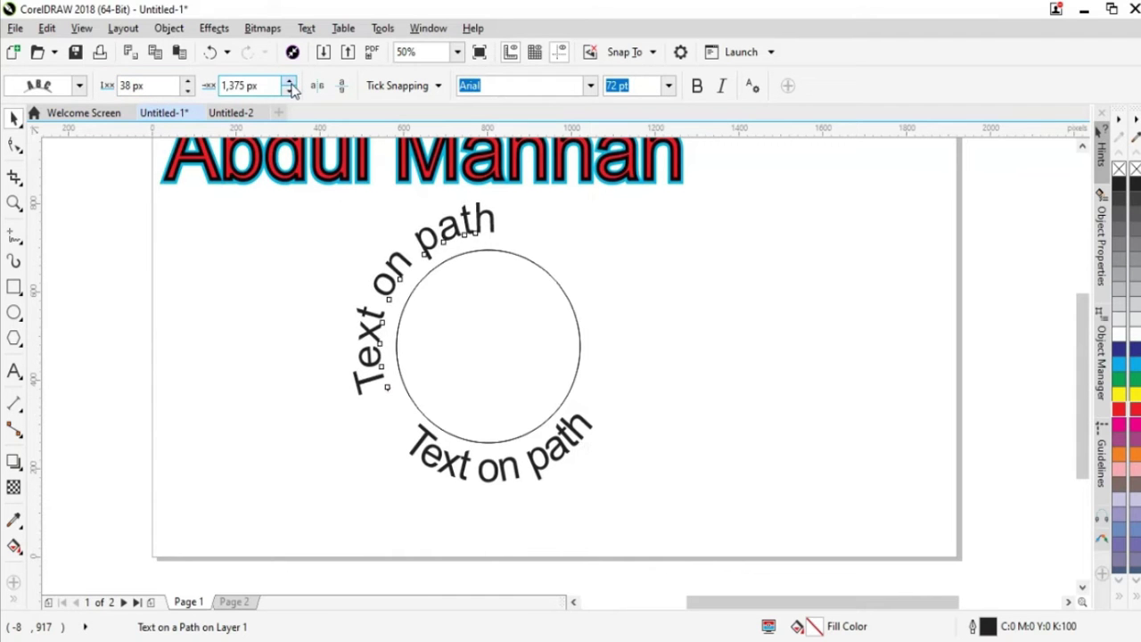
{"action": "left_click", "coordinate": [290, 81]}
{"action": "left_click", "coordinate": [290, 81]}
{"action": "left_click", "coordinate": [290, 81]}
{"action": "left_click", "coordinate": [289, 81]}
{"action": "left_click", "coordinate": [289, 81]}
{"action": "left_click", "coordinate": [290, 81]}
{"action": "left_click", "coordinate": [290, 81]}
{"action": "left_click", "coordinate": [289, 81]}
{"action": "left_click", "coordinate": [289, 81]}
{"action": "left_click", "coordinate": [290, 81]}
{"action": "left_click", "coordinate": [289, 81]}
{"action": "left_click", "coordinate": [290, 81]}
{"action": "left_click", "coordinate": [290, 81]}
{"action": "left_click", "coordinate": [290, 81]}
{"action": "left_click", "coordinate": [290, 81]}
{"action": "left_click", "coordinate": [289, 81]}
{"action": "left_click", "coordinate": [290, 81]}
{"action": "left_click", "coordinate": [290, 81]}
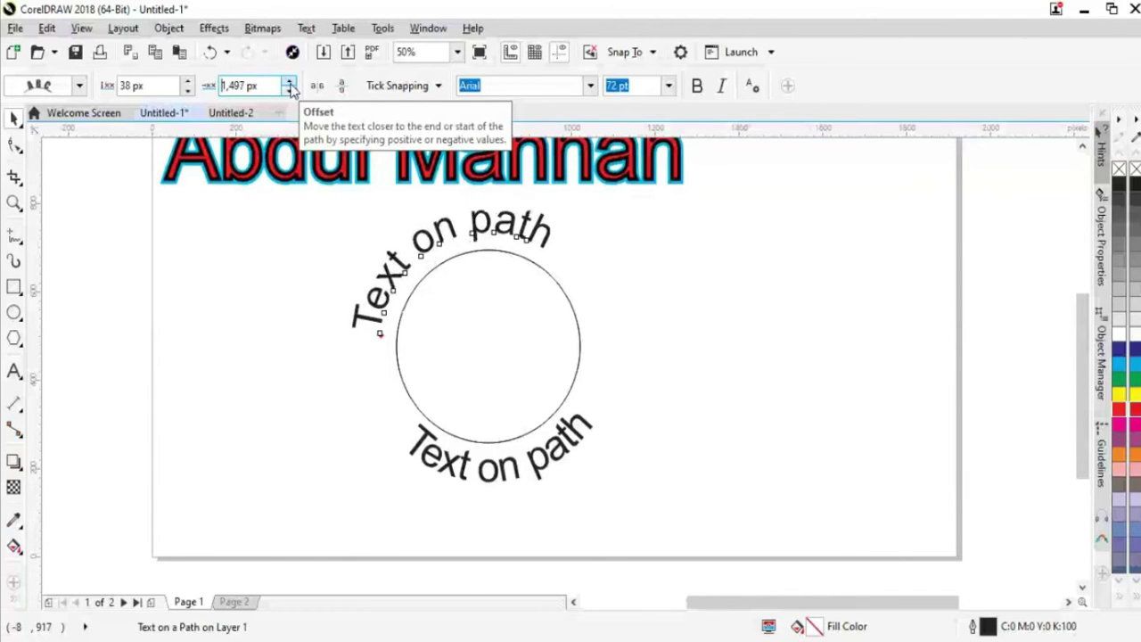
{"action": "left_click", "coordinate": [290, 81]}
{"action": "left_click", "coordinate": [289, 81]}
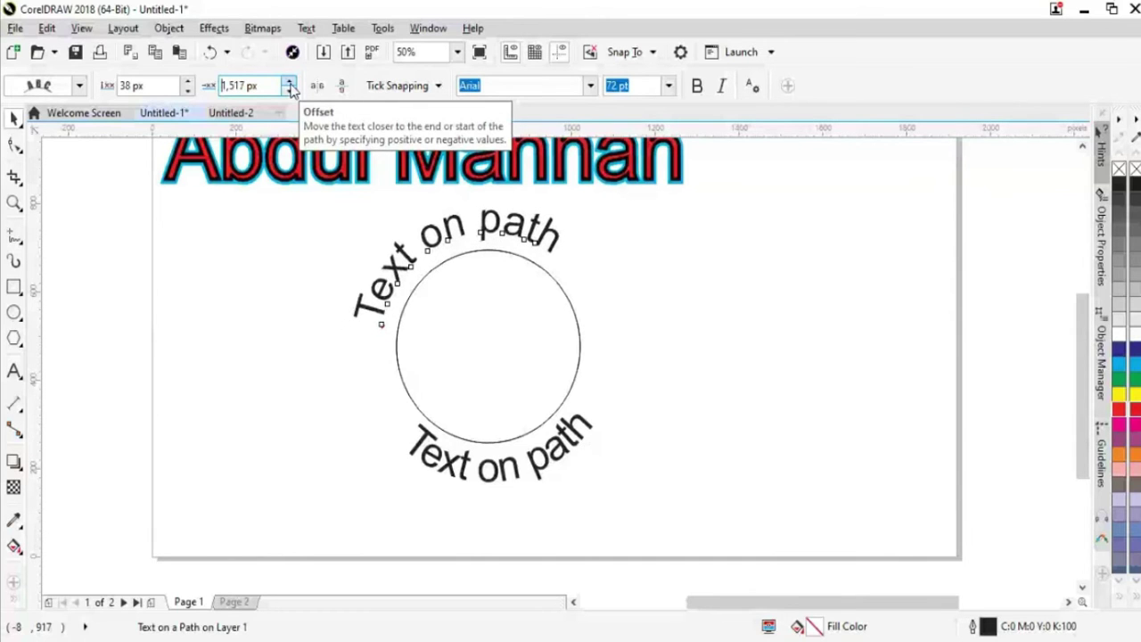
{"action": "left_click", "coordinate": [290, 81]}
{"action": "left_click", "coordinate": [290, 81]}
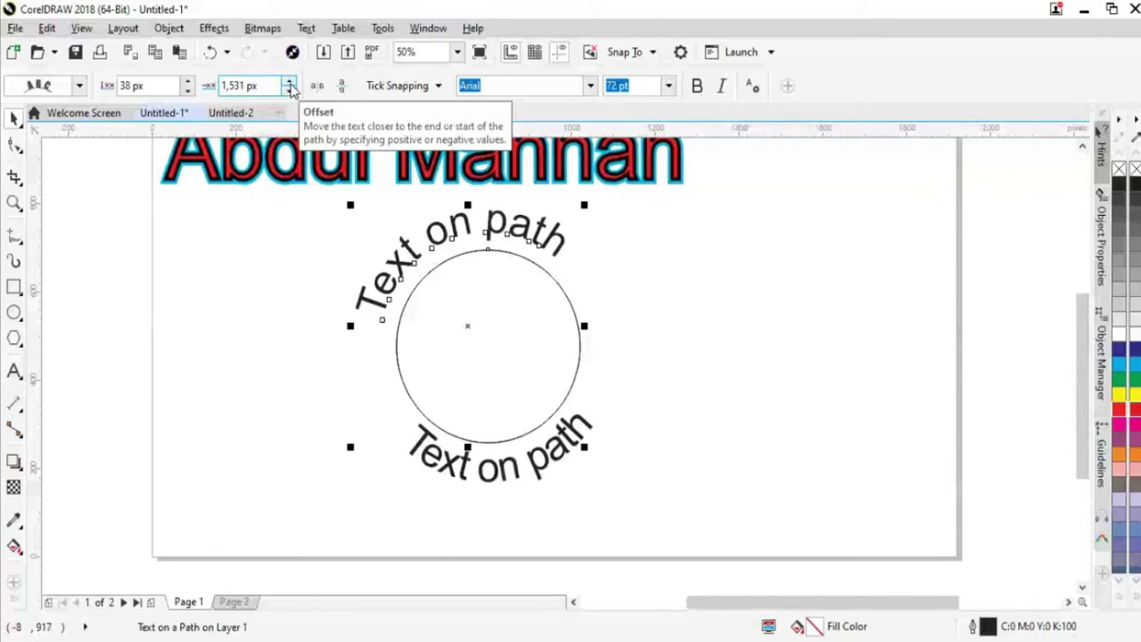
{"action": "left_click", "coordinate": [289, 84]}
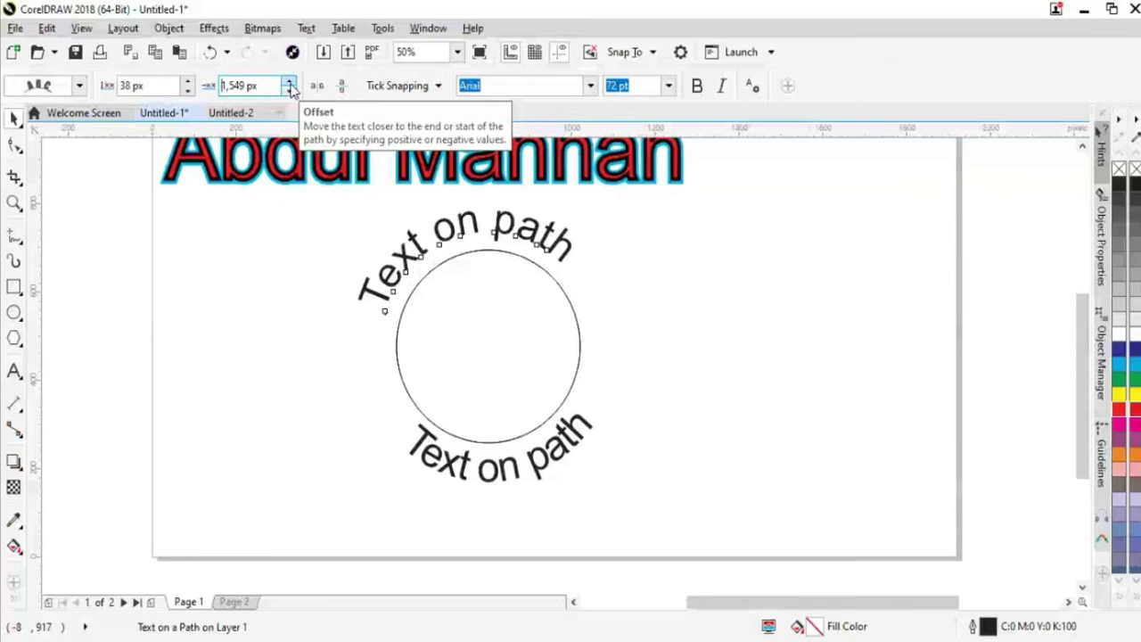
{"action": "left_click", "coordinate": [289, 85]}
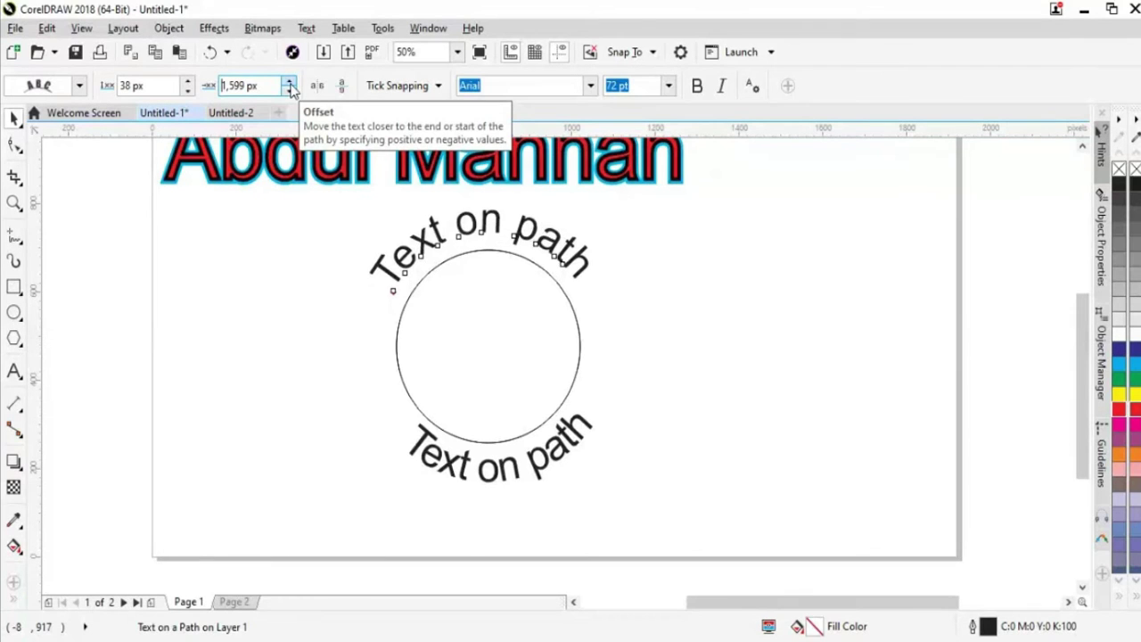
{"action": "left_click", "coordinate": [522, 329]}
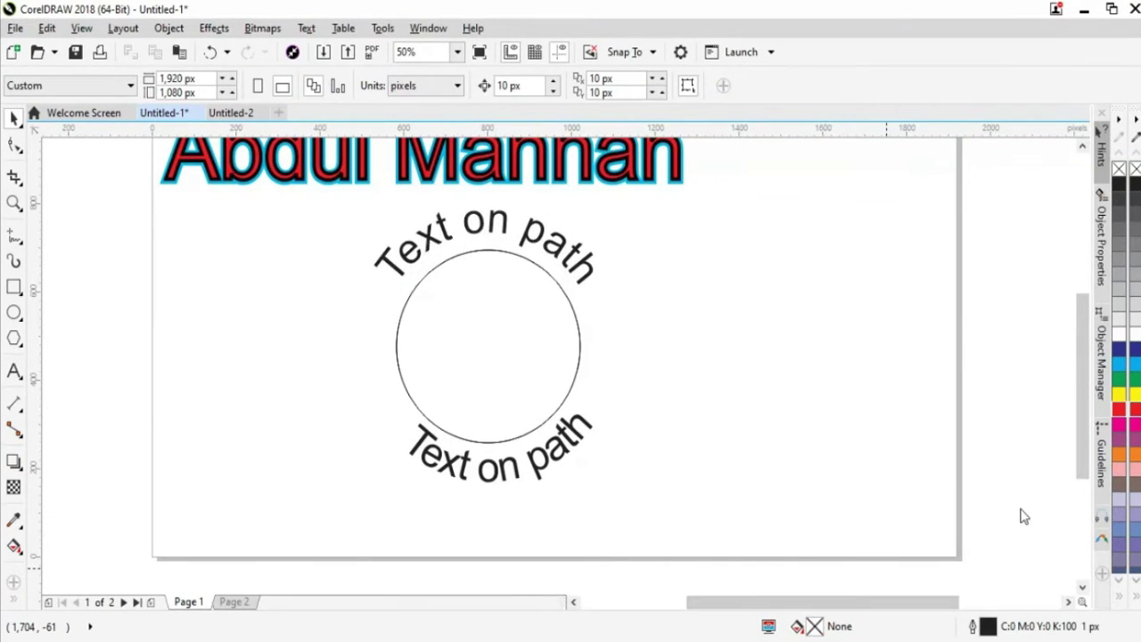
Select the upper circle text, then switch to the blank 1,920 × 1,080 px Untitled-2 document
{"action": "left_click_drag", "start_coordinate": [728, 602], "coordinate": [755, 560]}
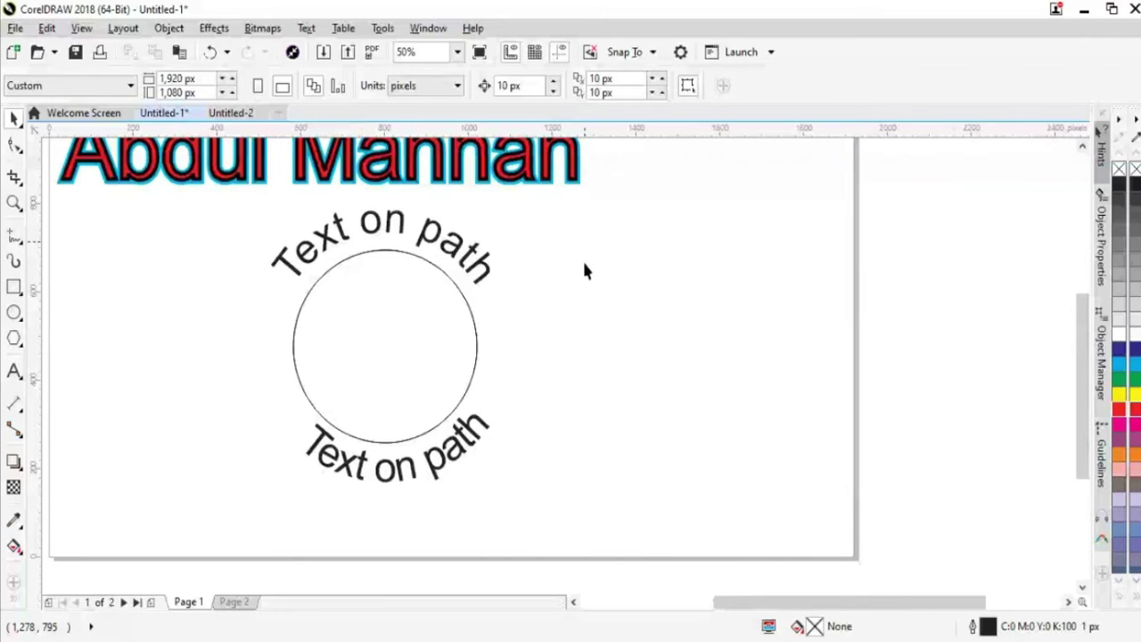
{"action": "left_click", "coordinate": [490, 273]}
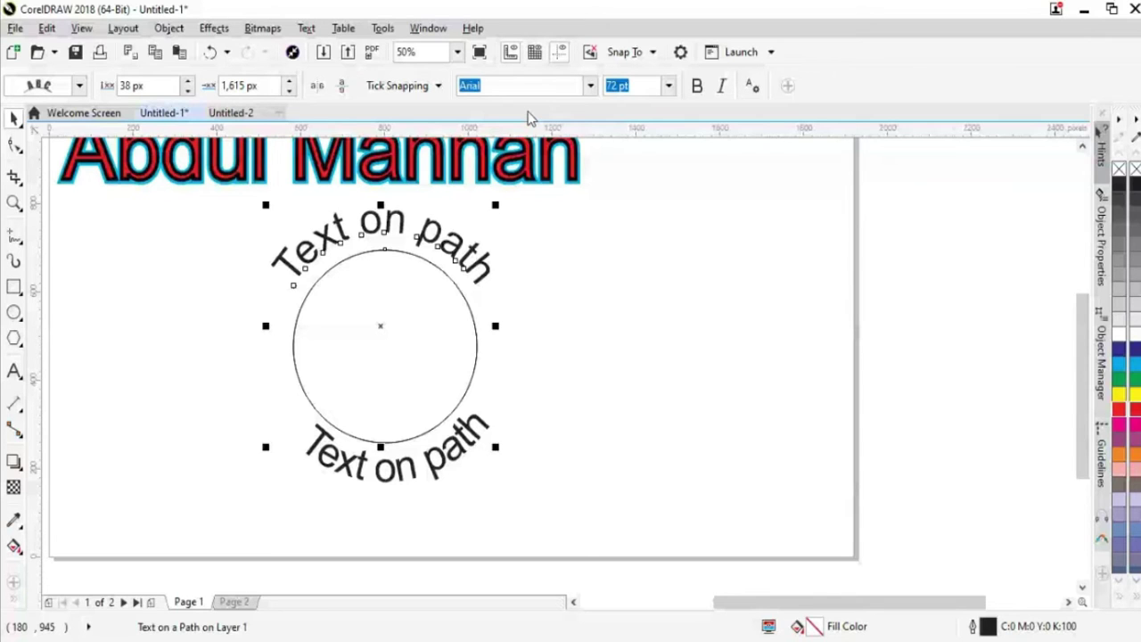
{"action": "left_click", "coordinate": [234, 113]}
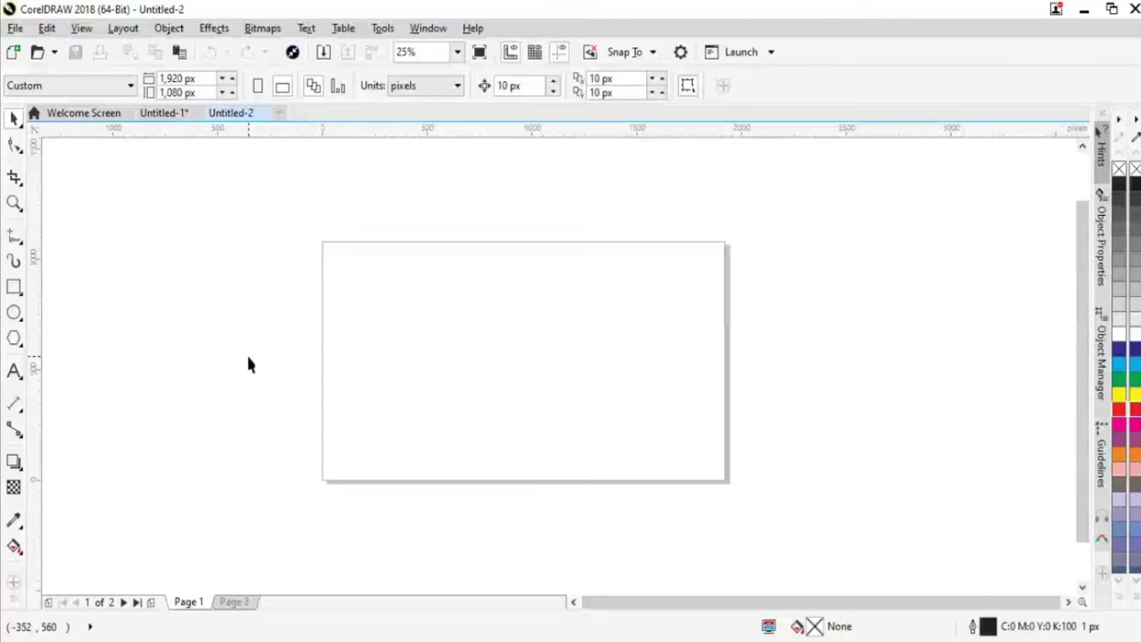
Browse the Rectangle flyout, then view the Polygon flyout's polygon, star and spiral presets without choosing one
{"action": "left_click", "coordinate": [14, 287]}
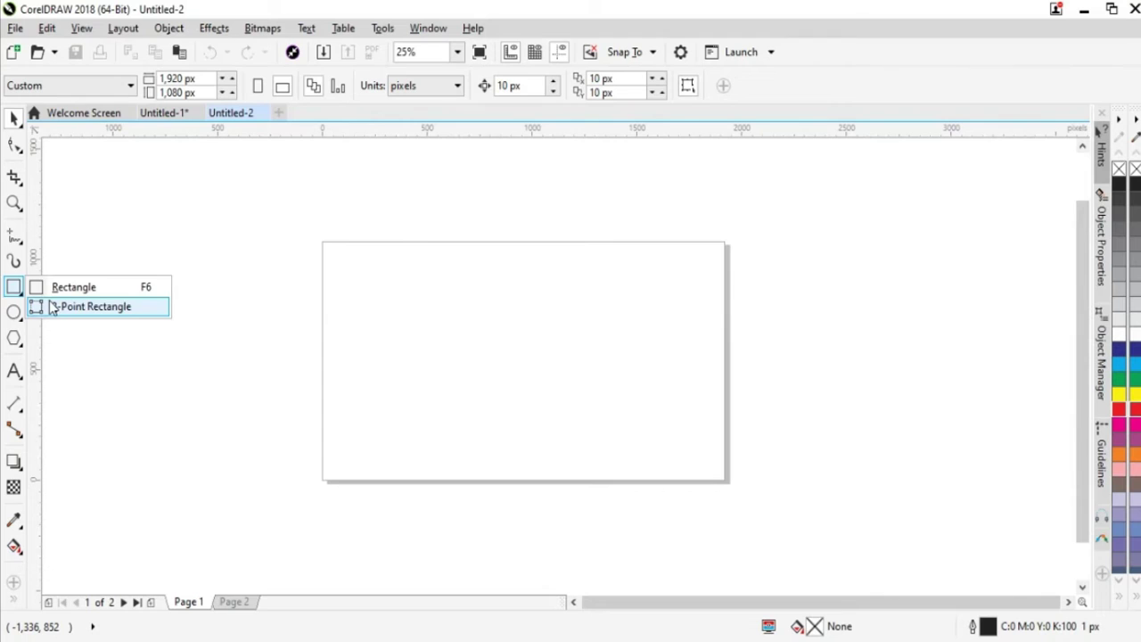
{"action": "mouse_move", "coordinate": [16, 316]}
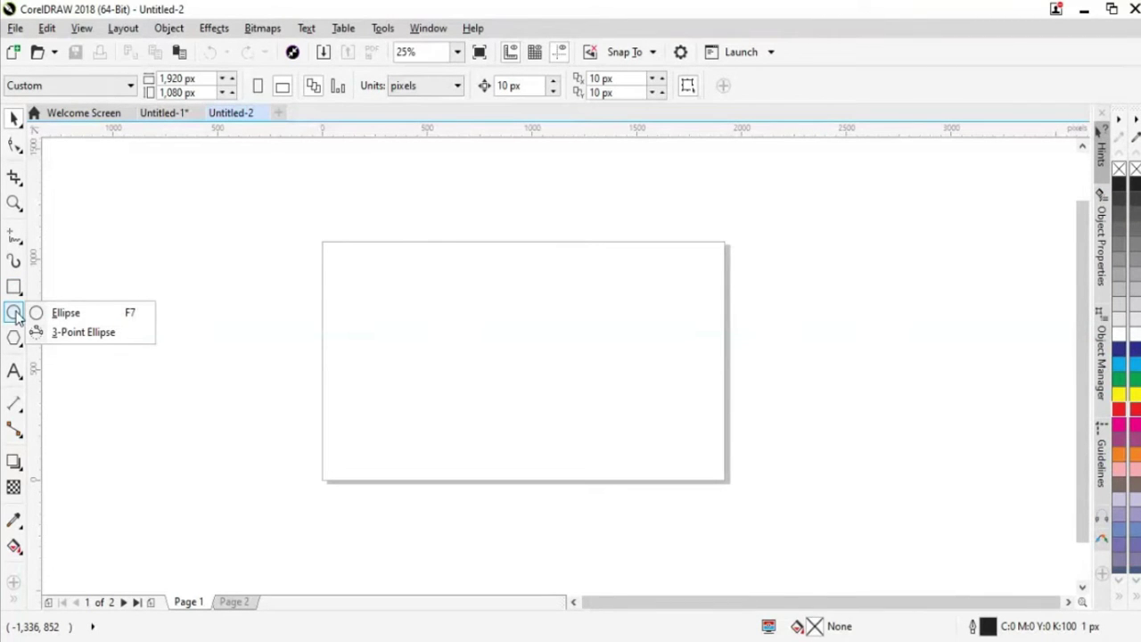
{"action": "left_click", "coordinate": [15, 340]}
{"action": "left_click", "coordinate": [15, 339]}
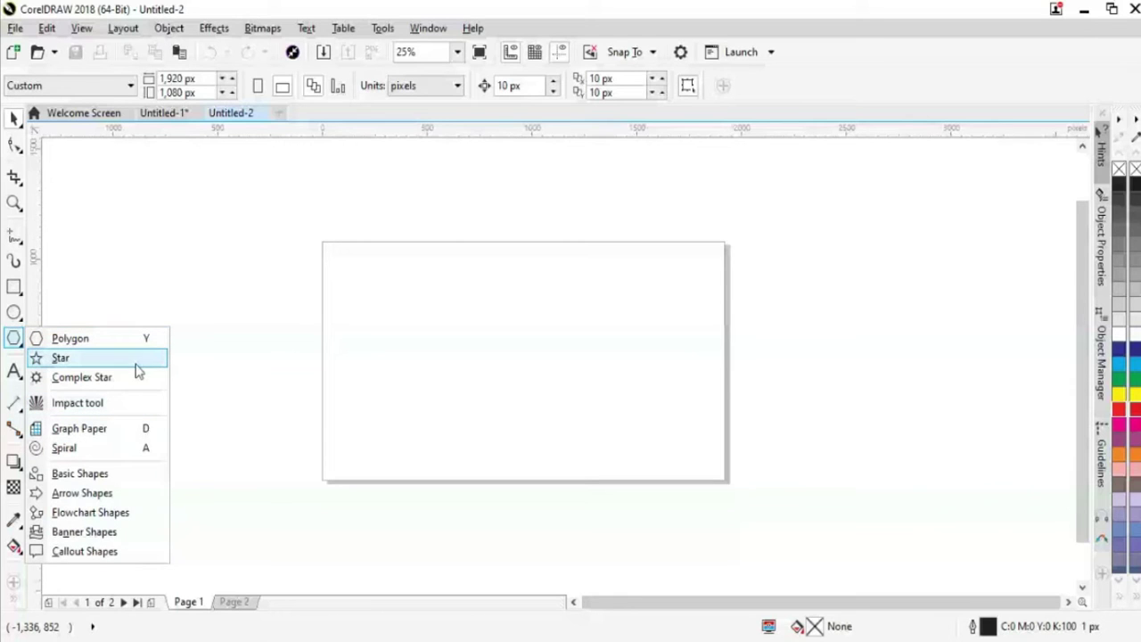
{"action": "left_click", "coordinate": [970, 196]}
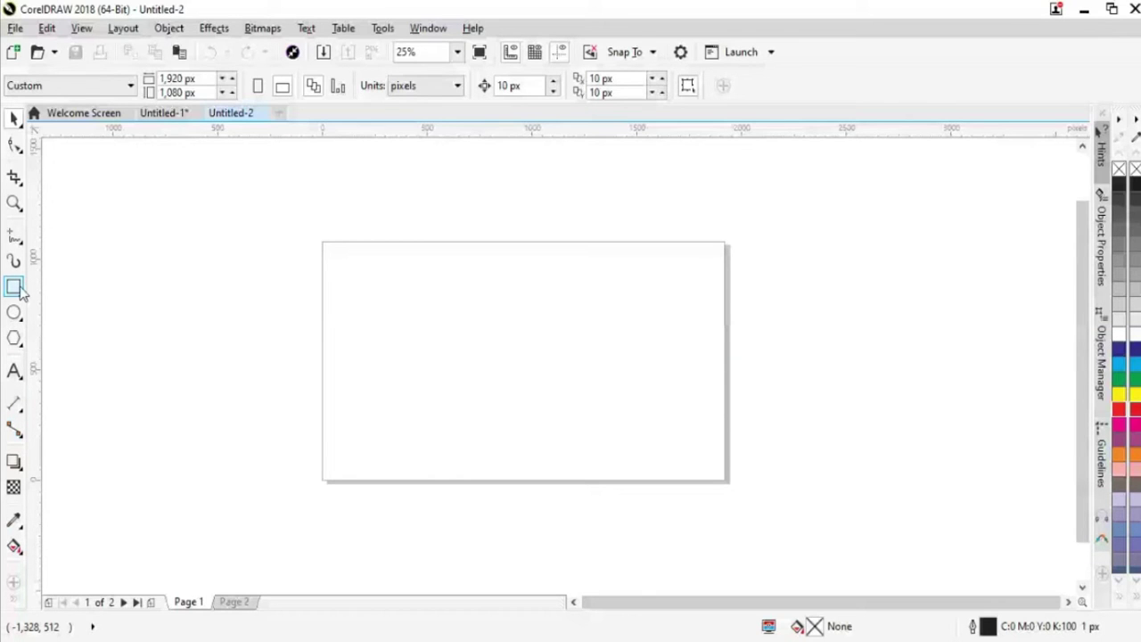
{"action": "left_click", "coordinate": [15, 337]}
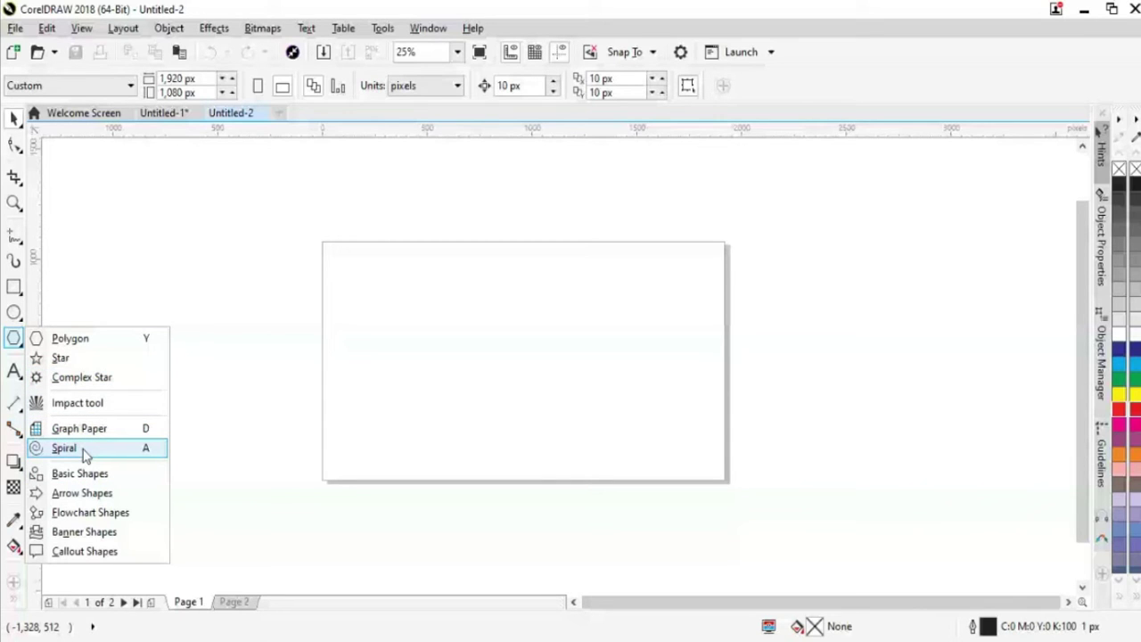
{"action": "left_click", "coordinate": [506, 376]}
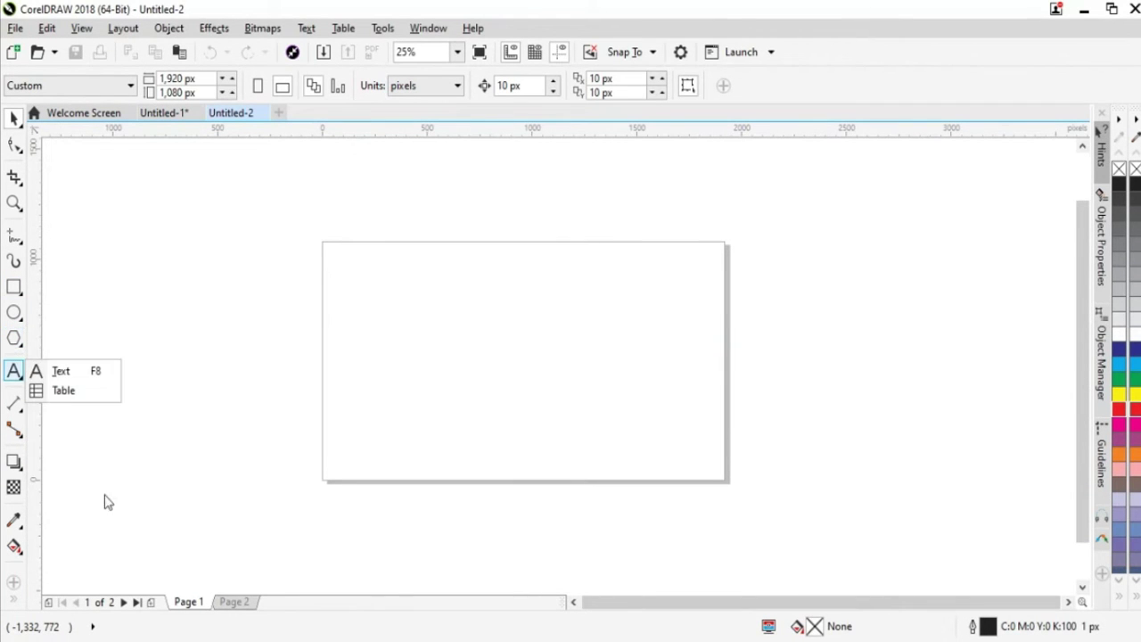
Draw a spiral on the blank page with the Spiral tool
{"action": "mouse_move", "coordinate": [17, 344]}
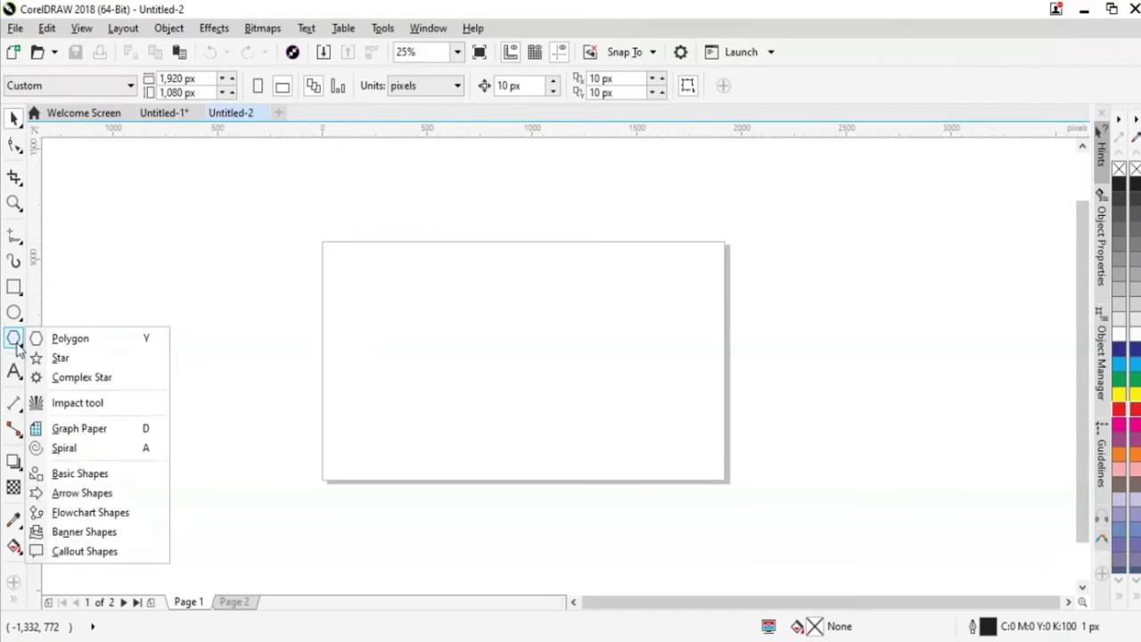
{"action": "left_click", "coordinate": [90, 453]}
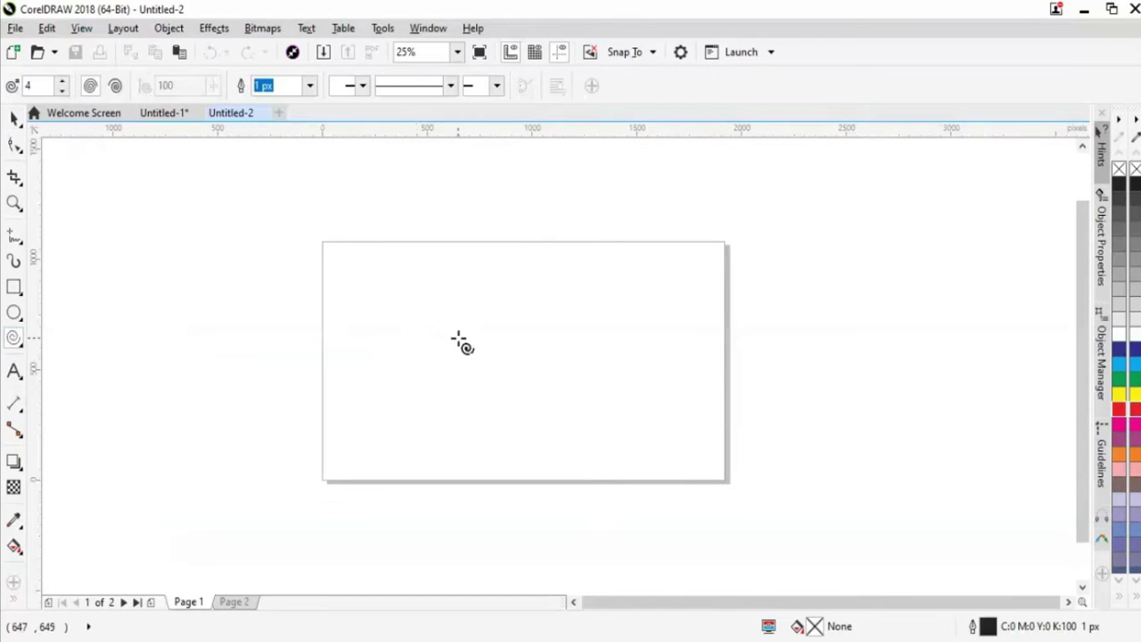
{"action": "left_click_drag", "start_coordinate": [403, 303], "coordinate": [529, 460]}
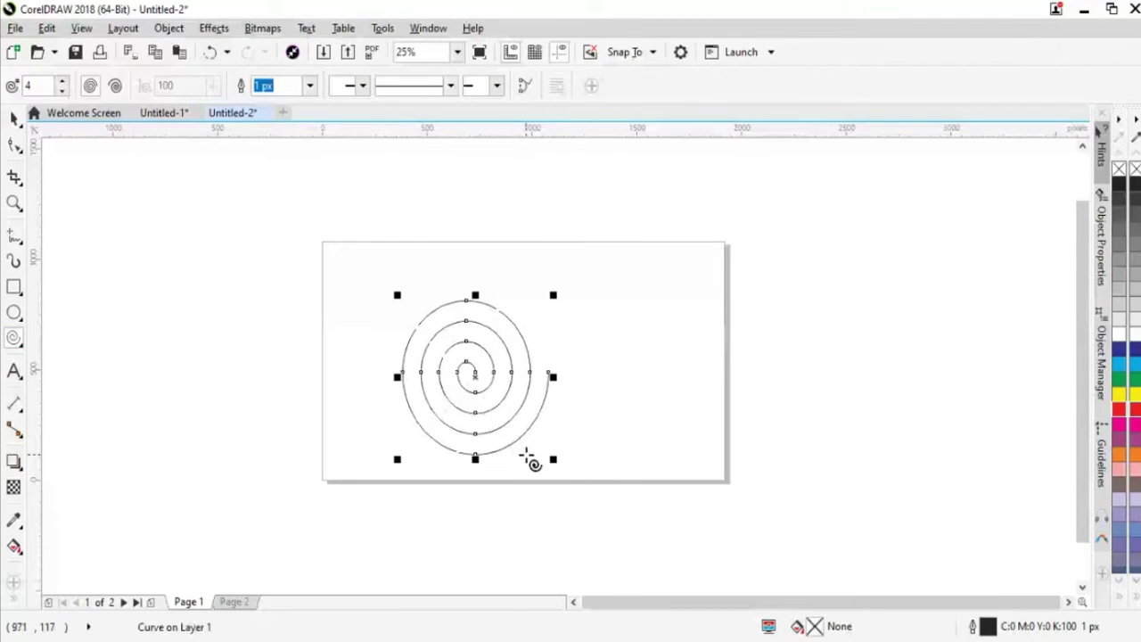
Move the spiral toward the page centre and zoom in on it
{"action": "left_click", "coordinate": [12, 118]}
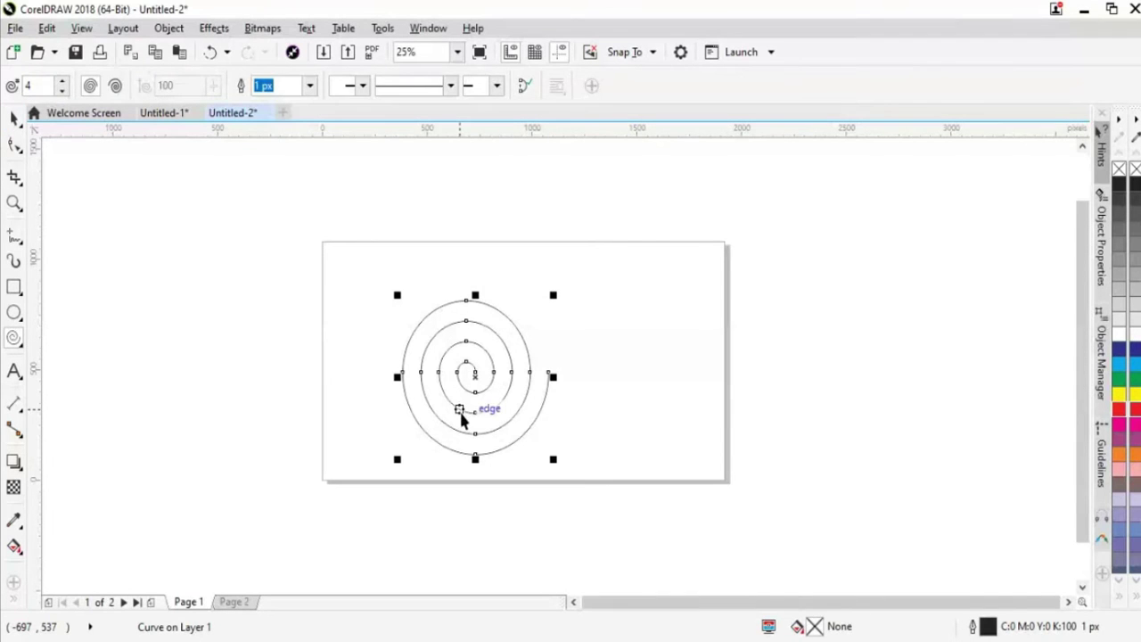
{"action": "left_click_drag", "start_coordinate": [484, 390], "coordinate": [453, 374]}
{"action": "scroll", "coordinate": [703, 373], "scroll_direction": "up", "scroll_amount": 2}
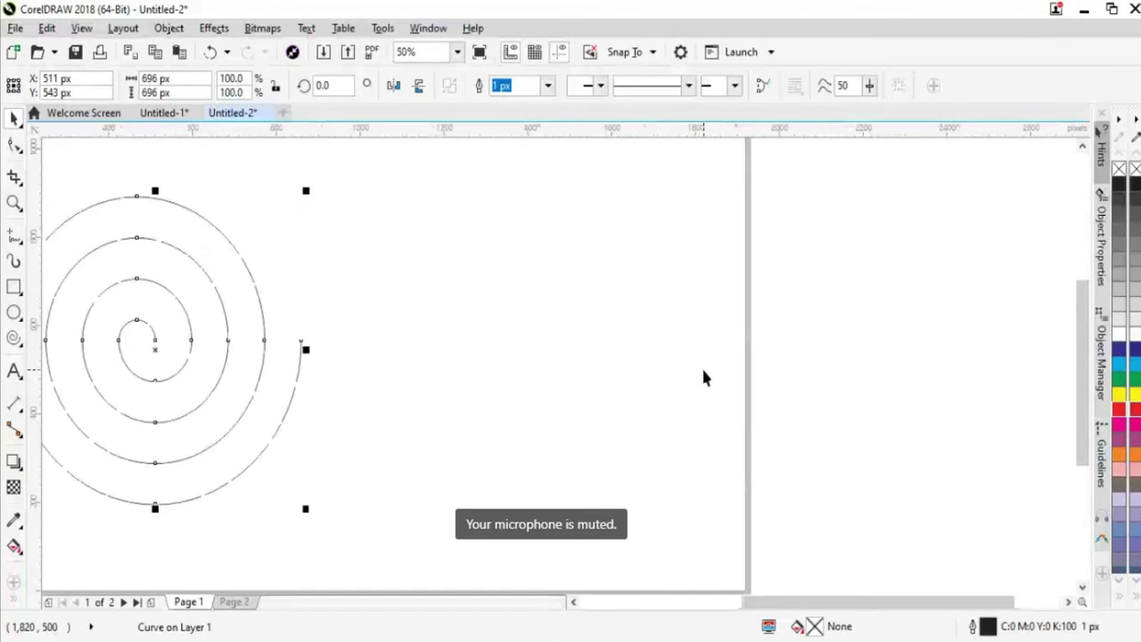
{"action": "left_click_drag", "start_coordinate": [757, 601], "coordinate": [653, 602]}
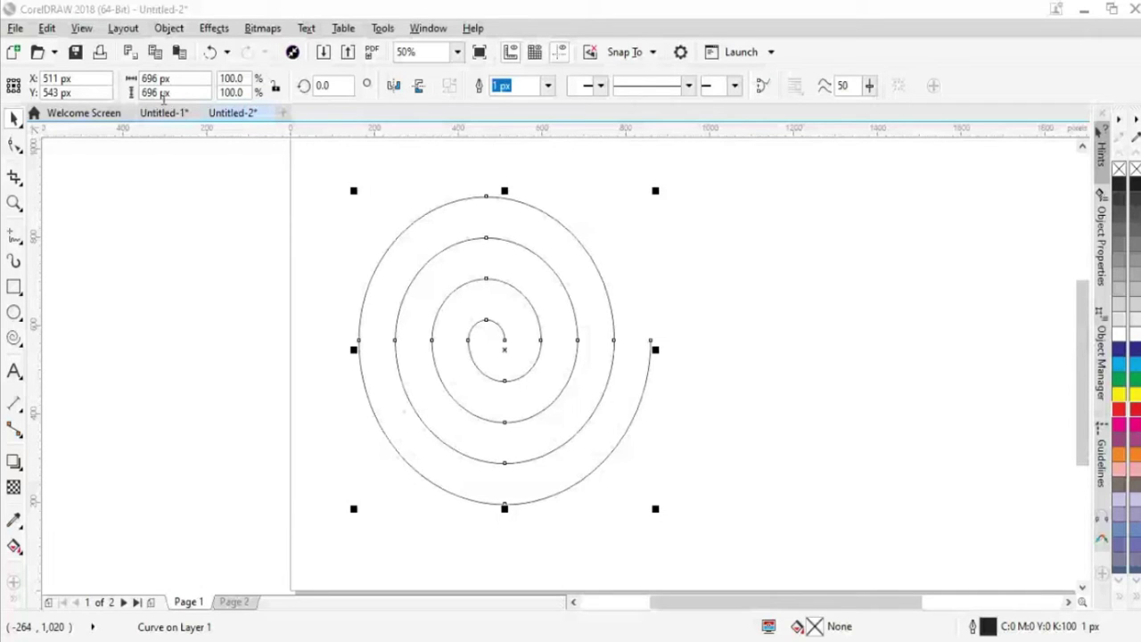
Show the Contour docker from Effects, apply a one-step 30 px outside contour, then undo it
{"action": "left_click", "coordinate": [215, 30]}
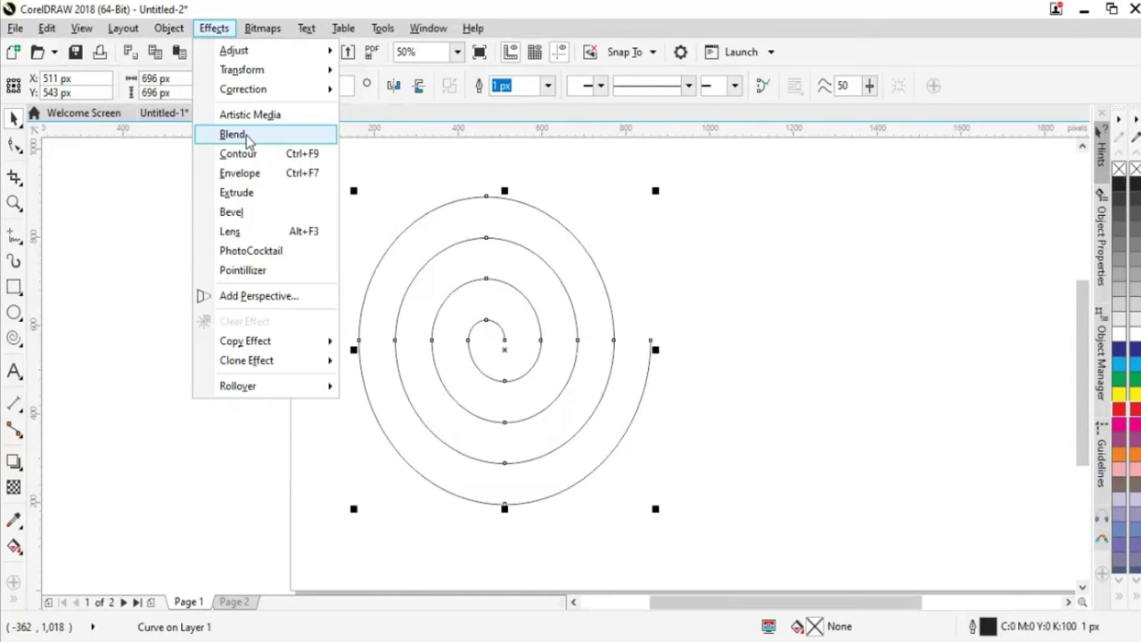
{"action": "left_click", "coordinate": [239, 153]}
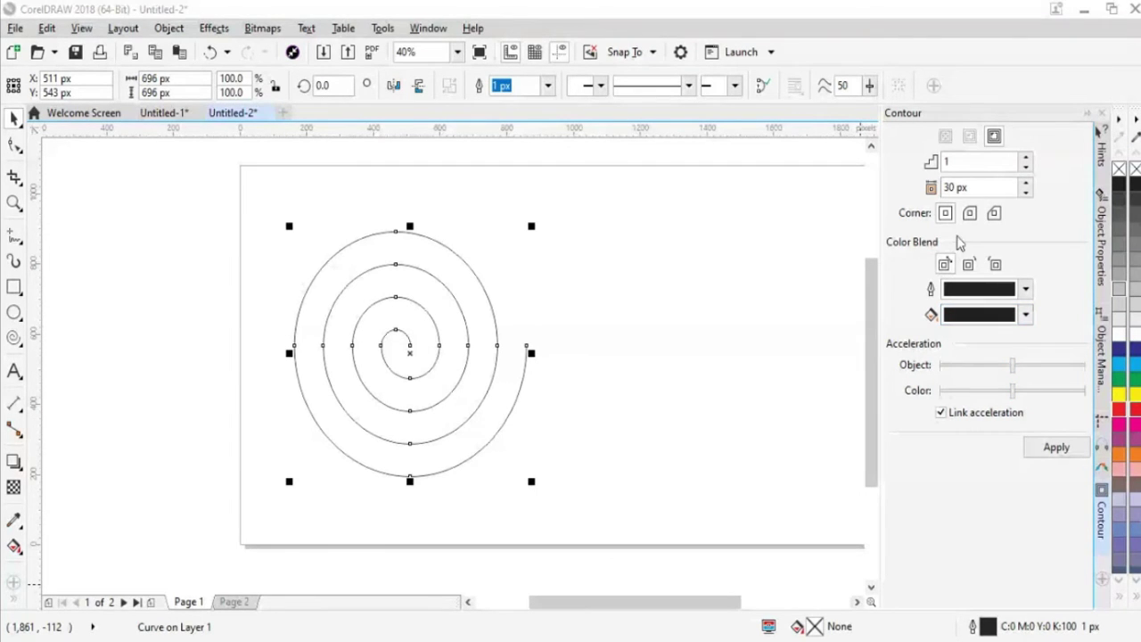
{"action": "left_click", "coordinate": [1046, 457]}
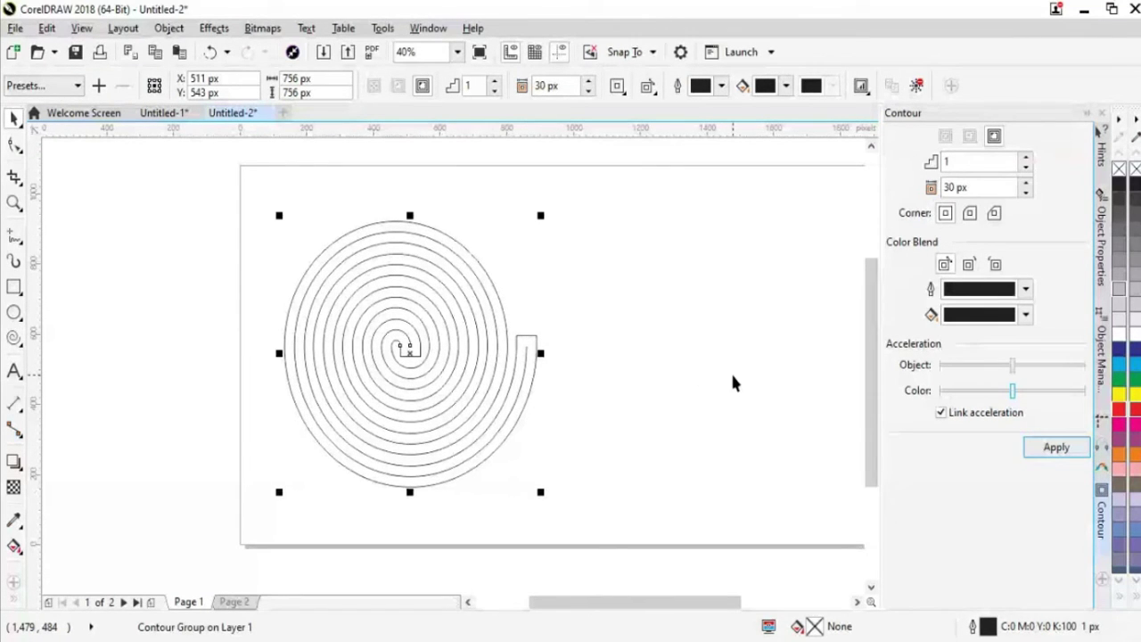
{"action": "key", "text": "ctrl+z"}
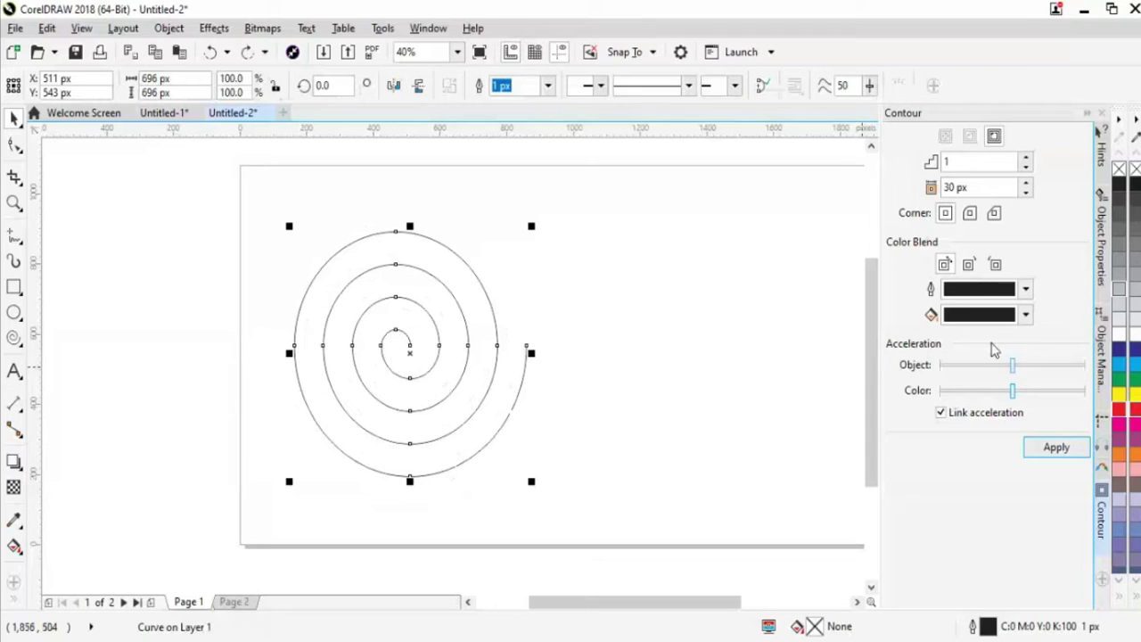
Set the contour outline colour to red
{"action": "left_click", "coordinate": [1026, 288]}
{"action": "left_click", "coordinate": [1034, 392]}
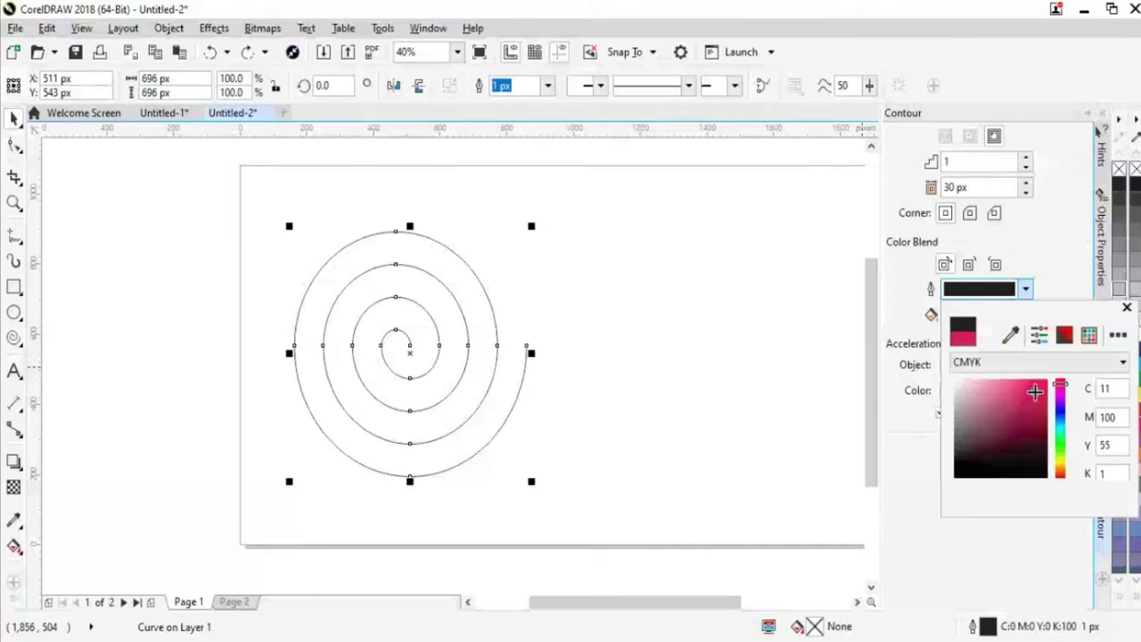
{"action": "left_click_drag", "start_coordinate": [1035, 392], "coordinate": [1044, 382]}
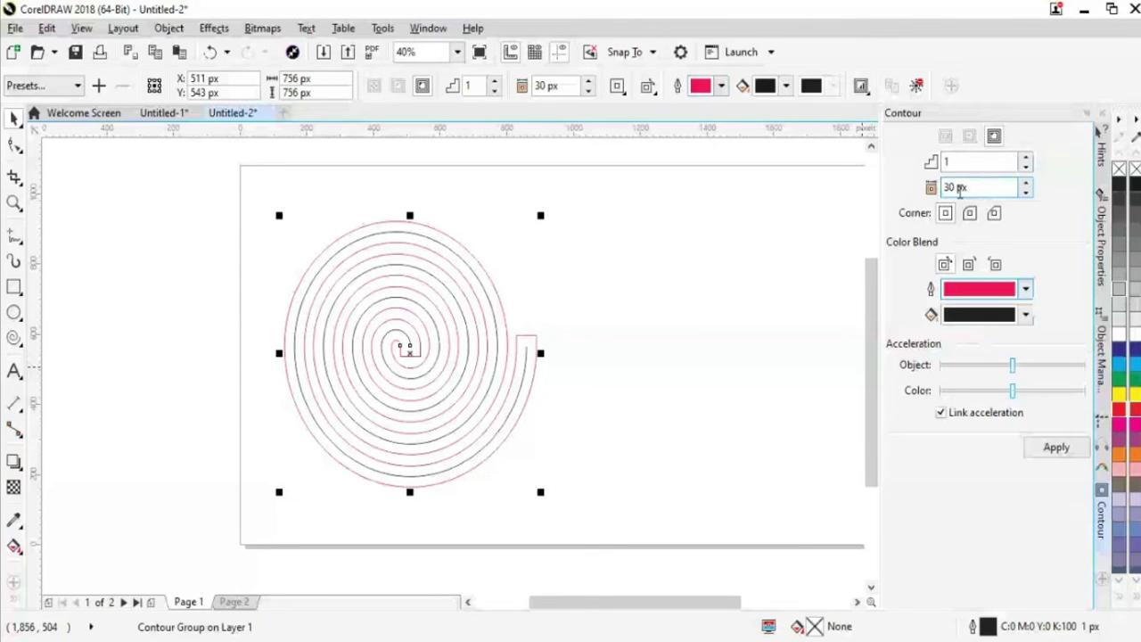
Apply the contour with a 10 px offset, then raise the offset to 20 px
{"action": "left_click", "coordinate": [1025, 193]}
{"action": "left_click_drag", "start_coordinate": [1022, 197], "coordinate": [1026, 196]}
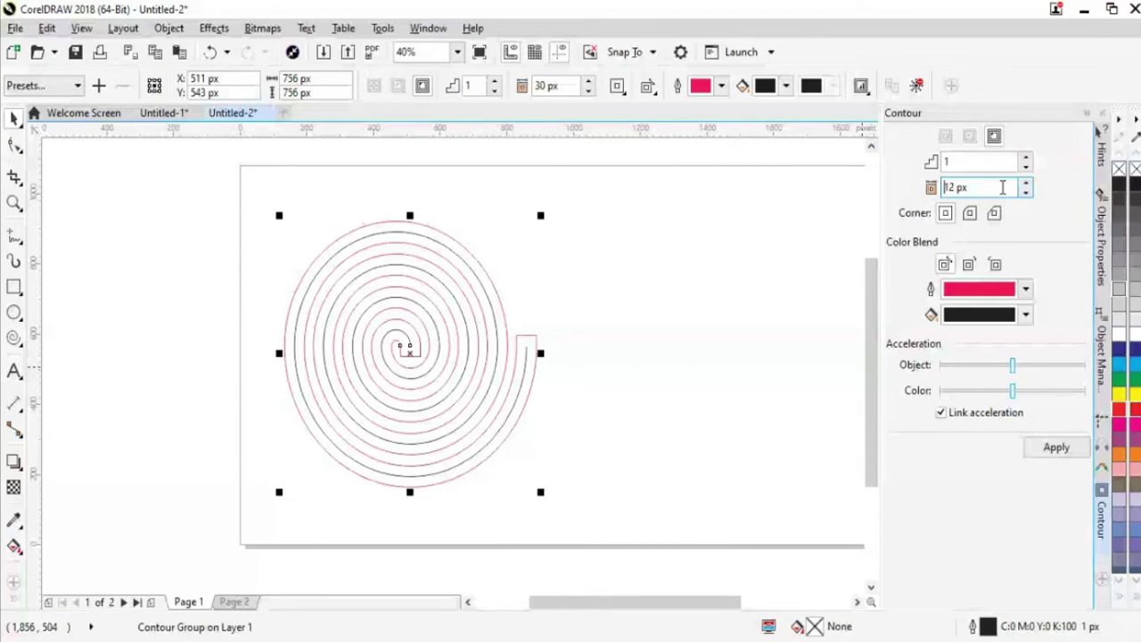
{"action": "left_click", "coordinate": [1025, 192]}
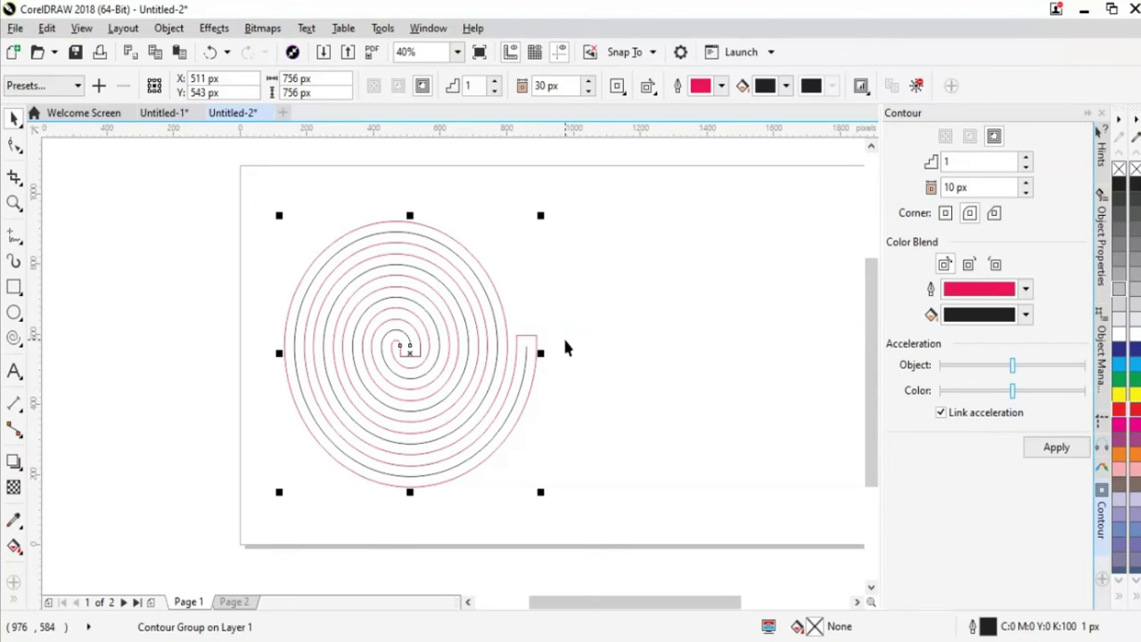
{"action": "left_click", "coordinate": [1057, 447]}
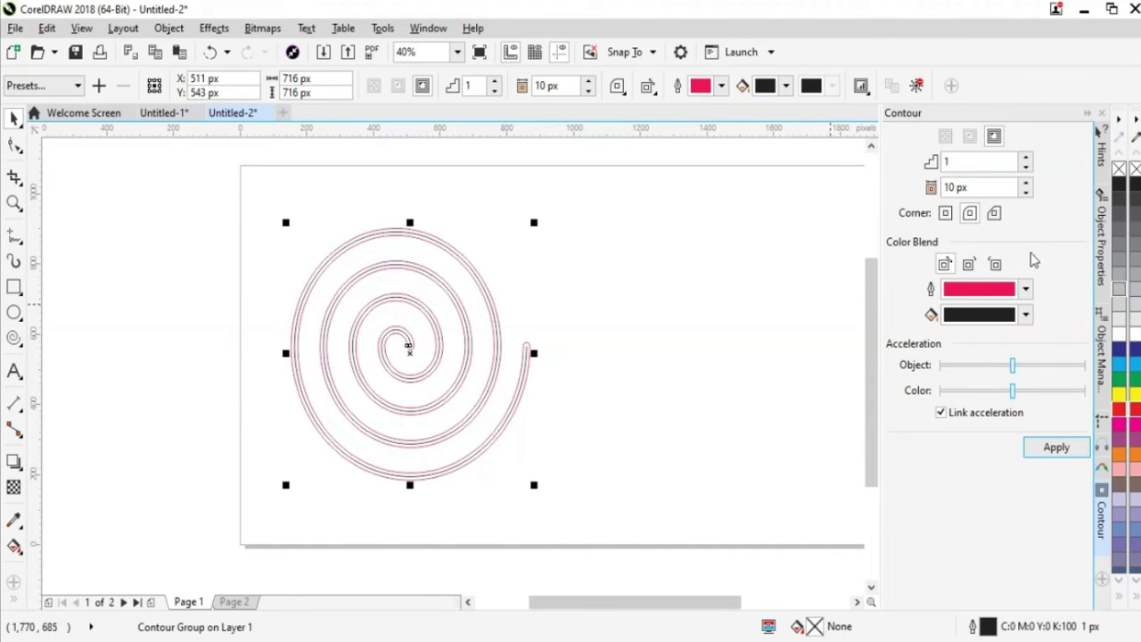
{"action": "left_click", "coordinate": [1026, 183]}
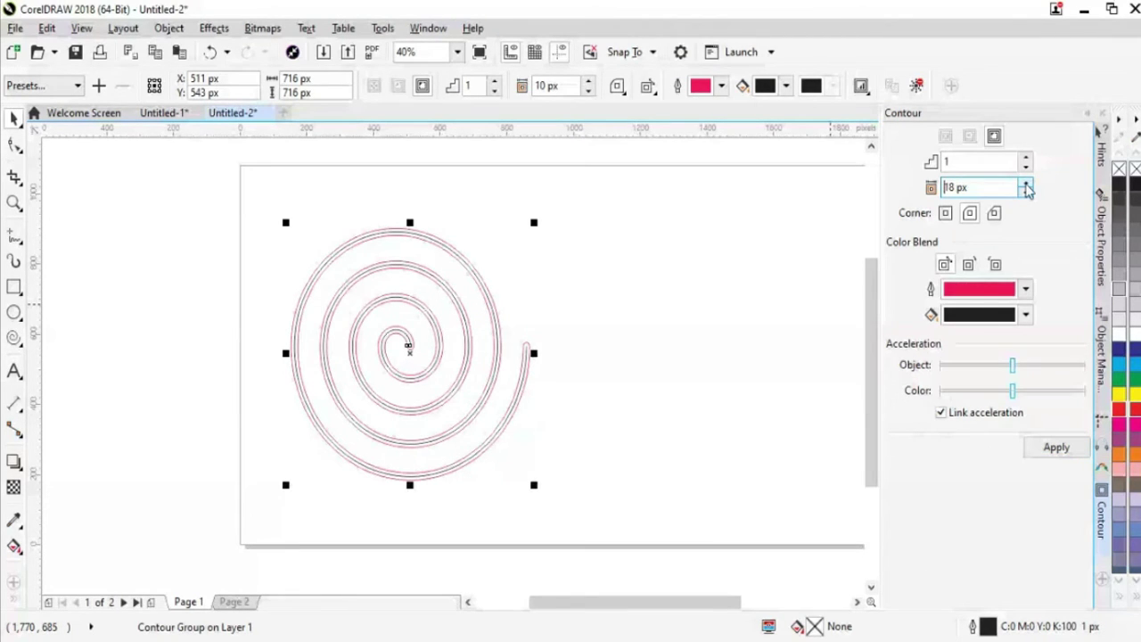
{"action": "left_click", "coordinate": [1025, 182]}
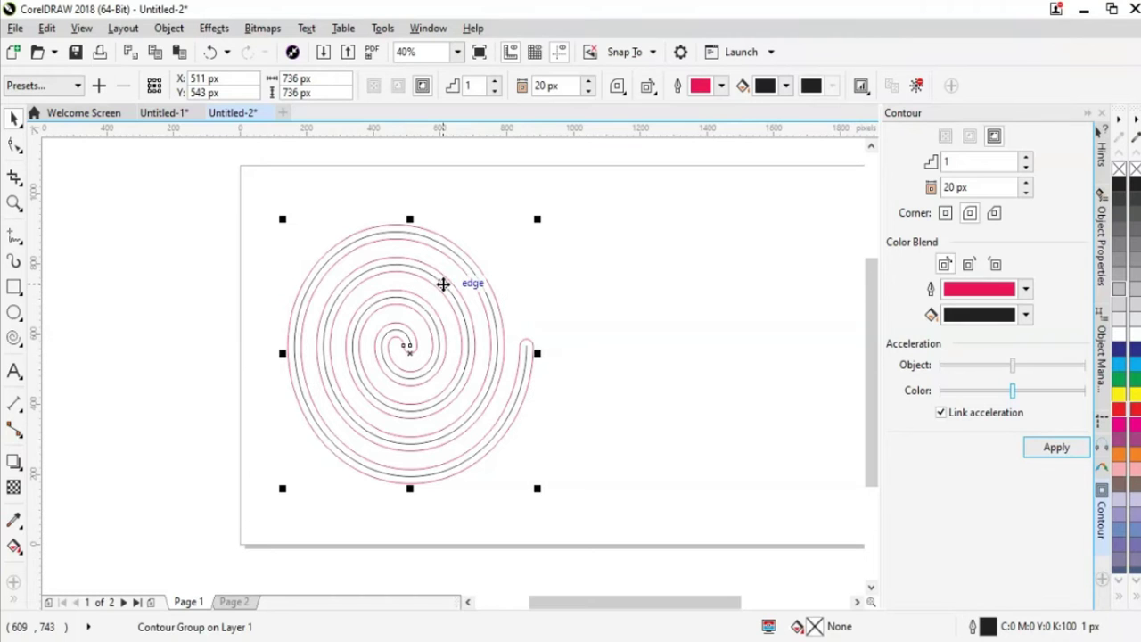
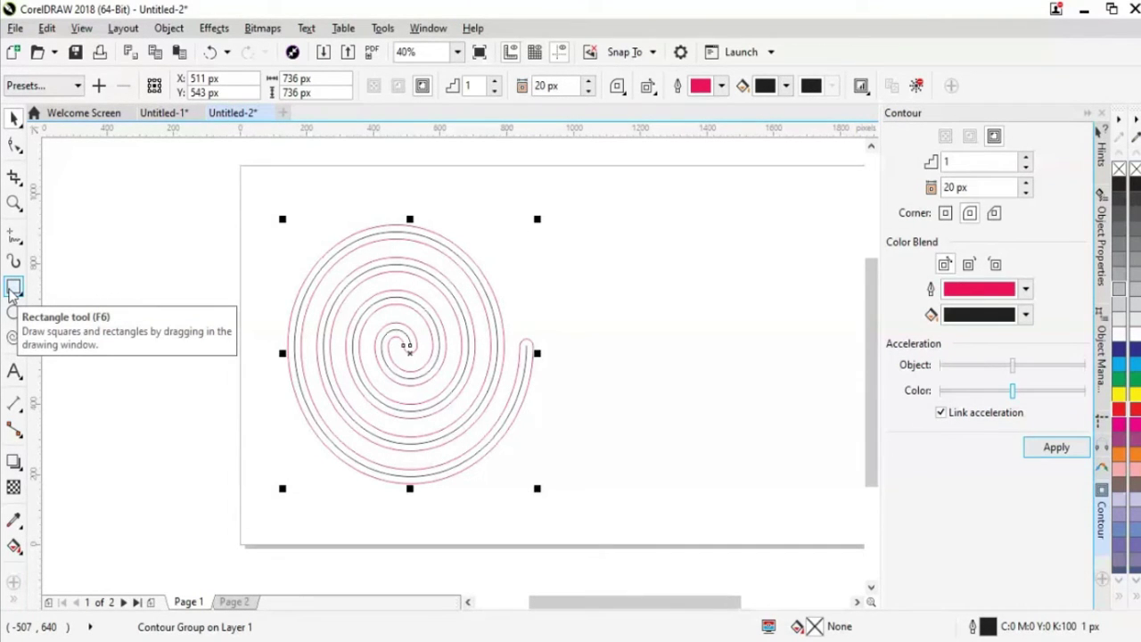
Undo the 20 px contour on the spiral with Ctrl+Z
{"action": "left_click", "coordinate": [749, 373]}
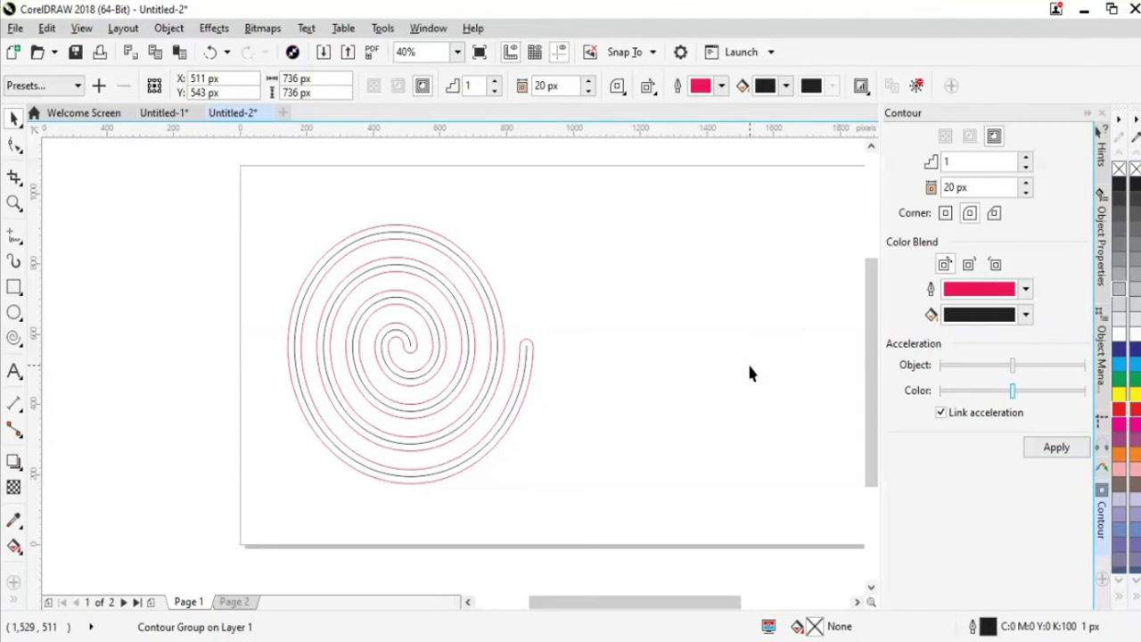
{"action": "left_click", "coordinate": [502, 376]}
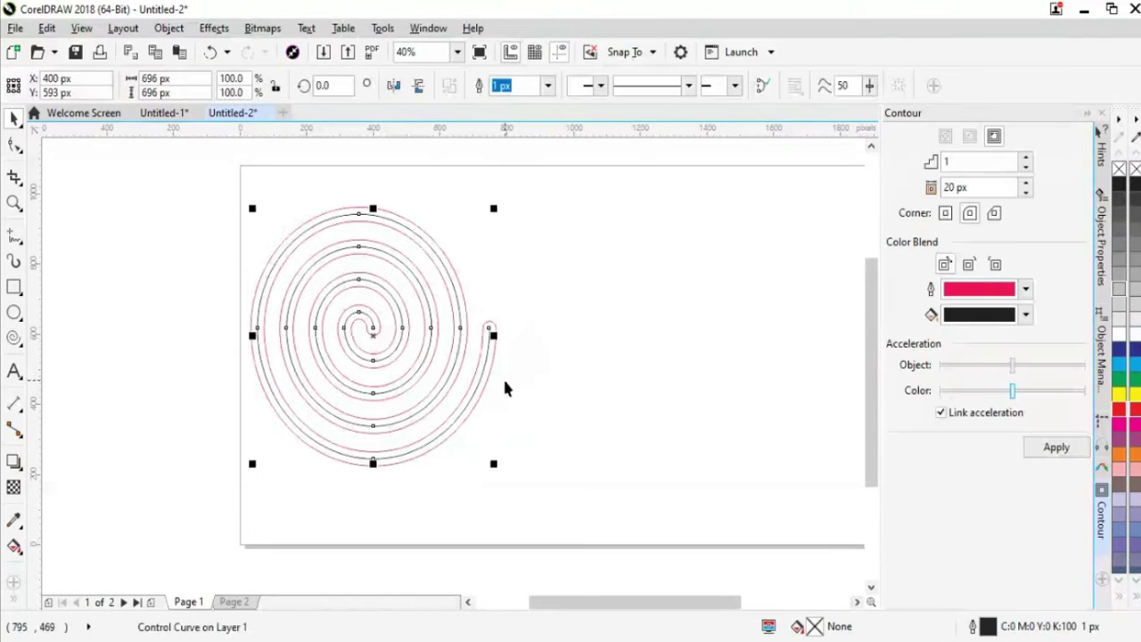
{"action": "key", "text": "ctrl+z"}
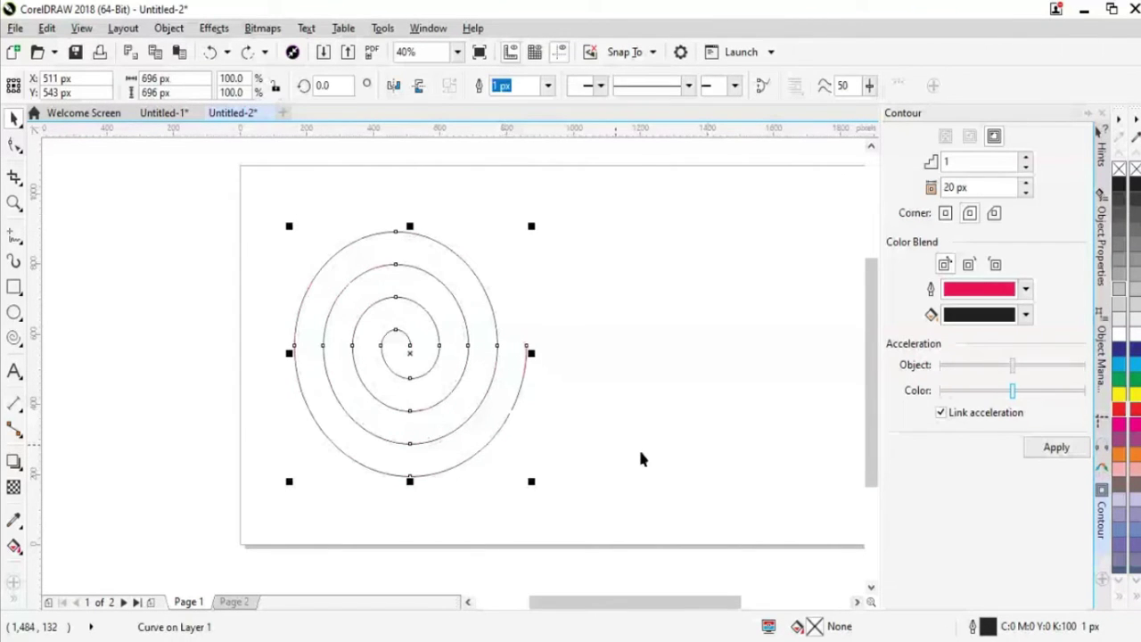
Select the plain spiral curve and delete it
{"action": "left_click_drag", "start_coordinate": [543, 451], "coordinate": [436, 363]}
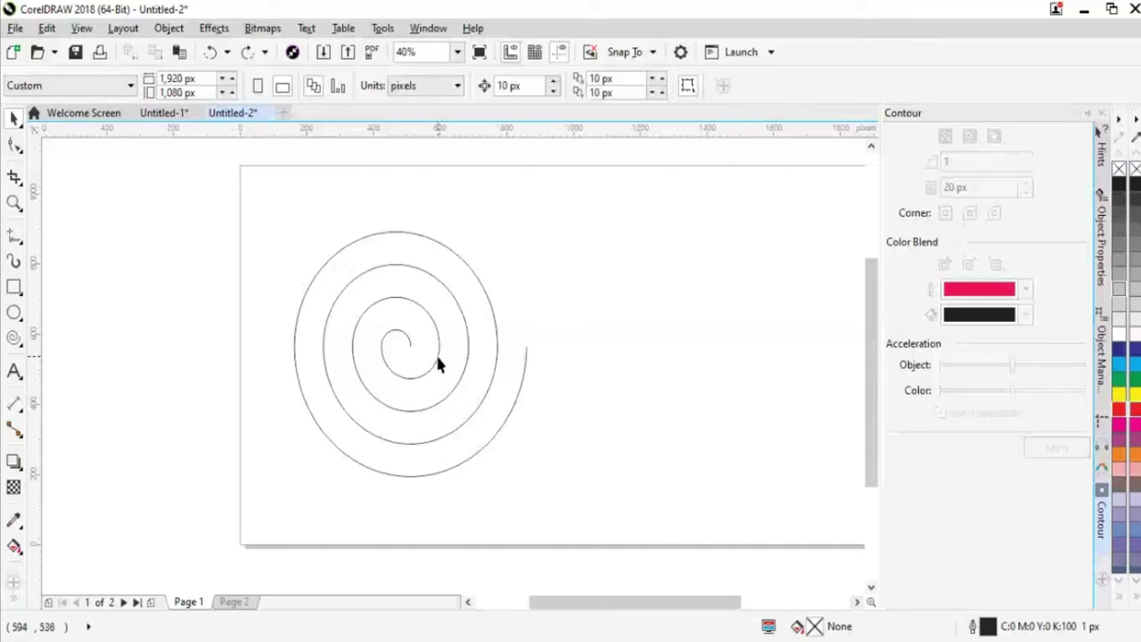
{"action": "left_click", "coordinate": [438, 356]}
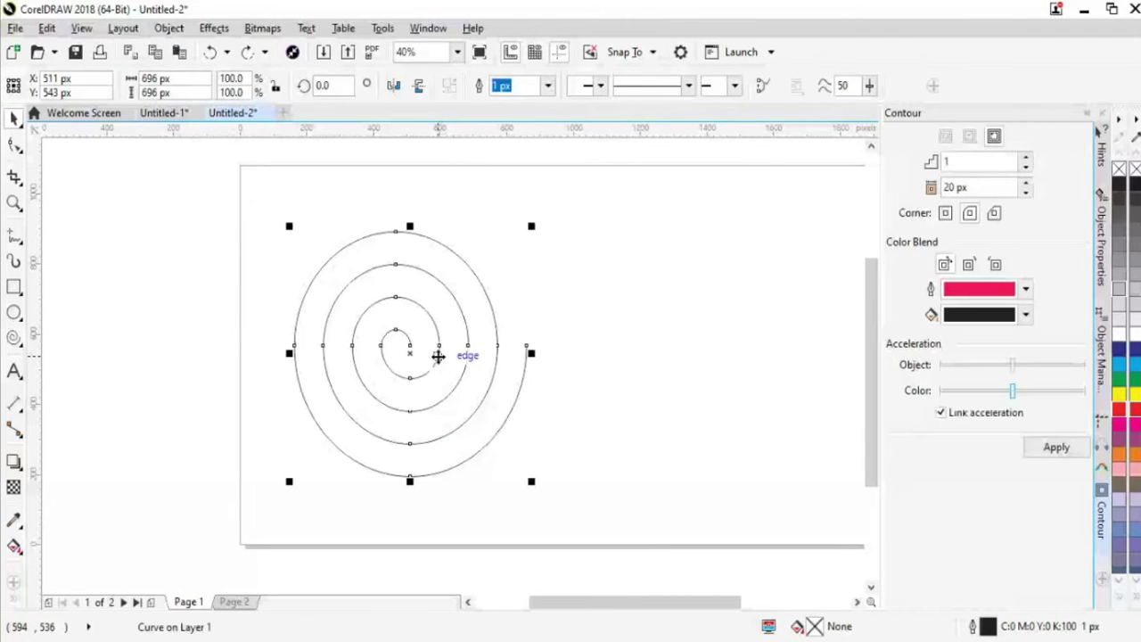
{"action": "key", "text": "Delete"}
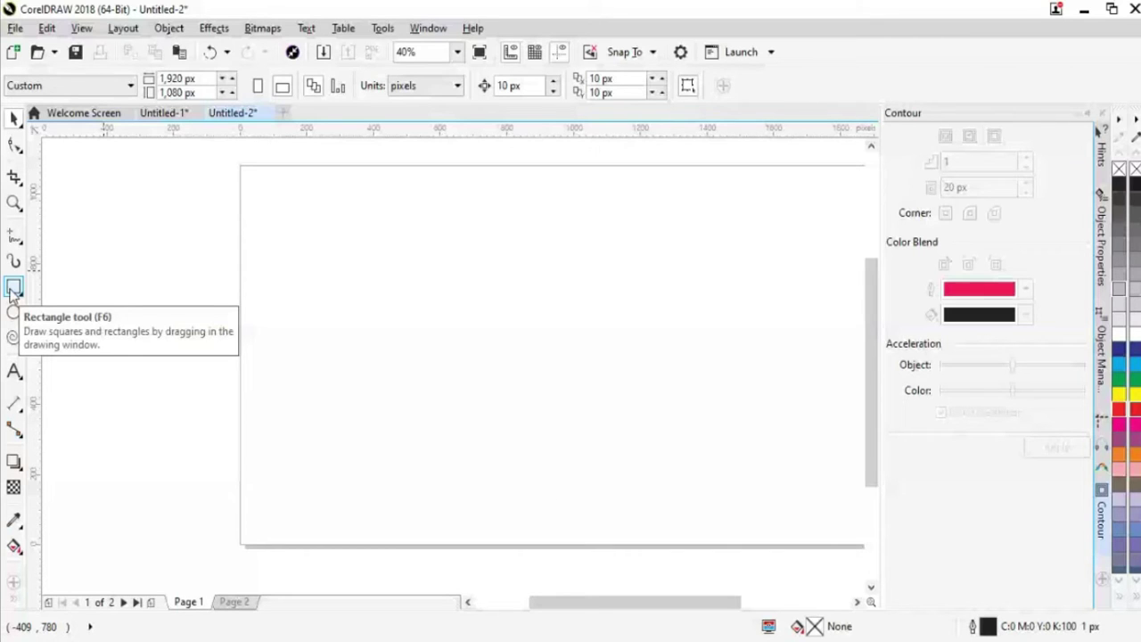
Draw a new four-turn spiral and give it a one-step 20 px red contour
{"action": "left_click", "coordinate": [14, 337]}
{"action": "left_click_drag", "start_coordinate": [323, 239], "coordinate": [559, 489]}
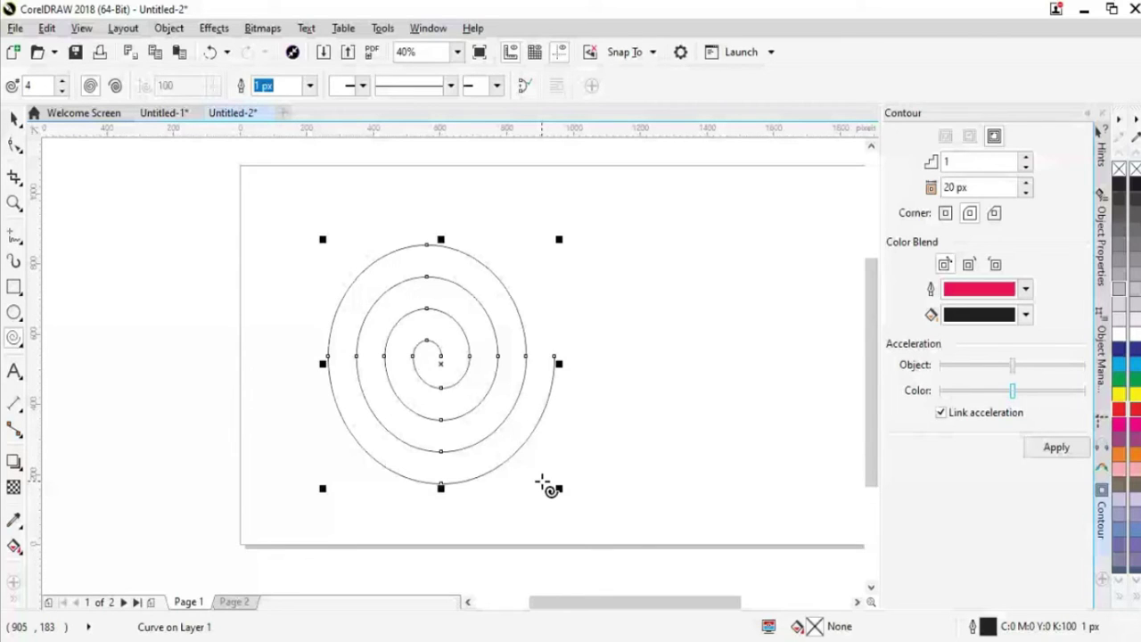
{"action": "left_click", "coordinate": [214, 27]}
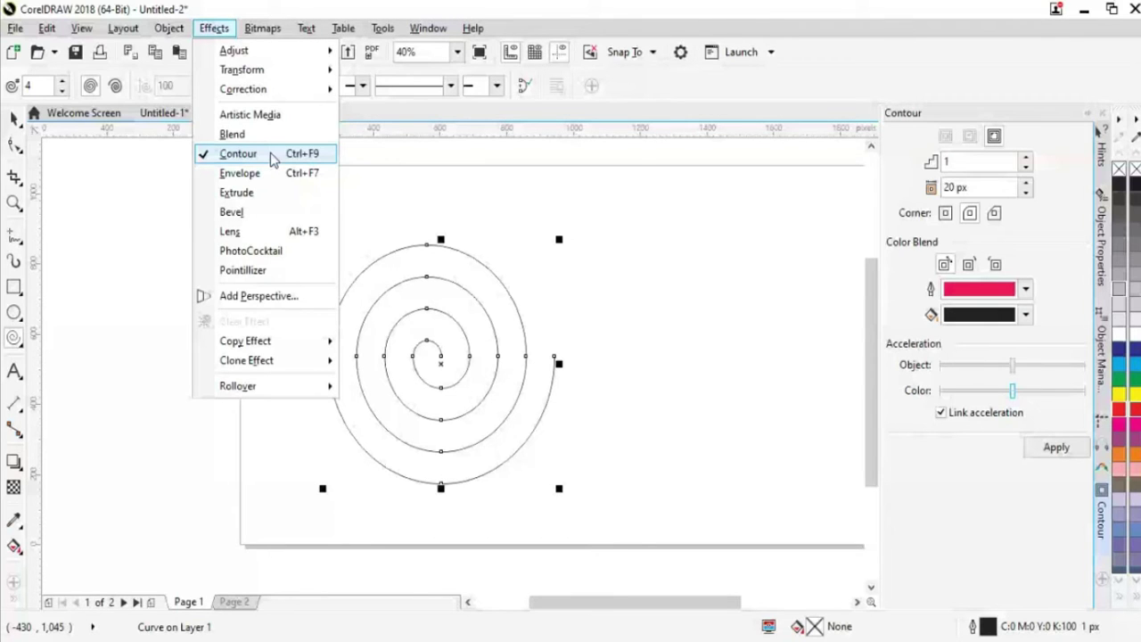
{"action": "left_click", "coordinate": [273, 157]}
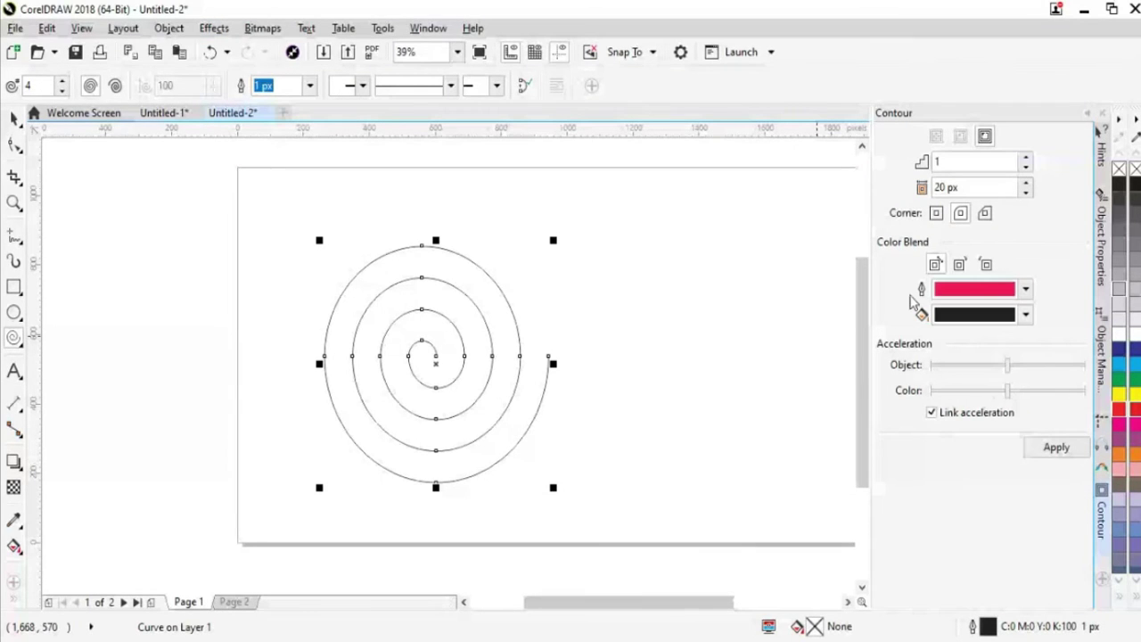
{"action": "left_click", "coordinate": [1025, 192]}
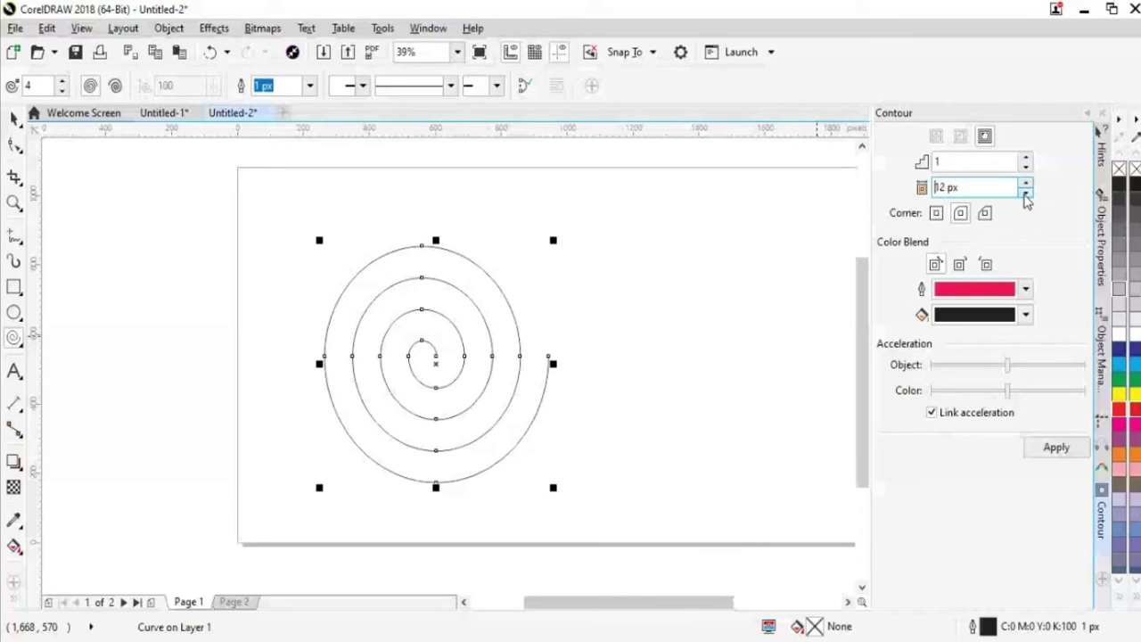
{"action": "left_click", "coordinate": [1025, 184]}
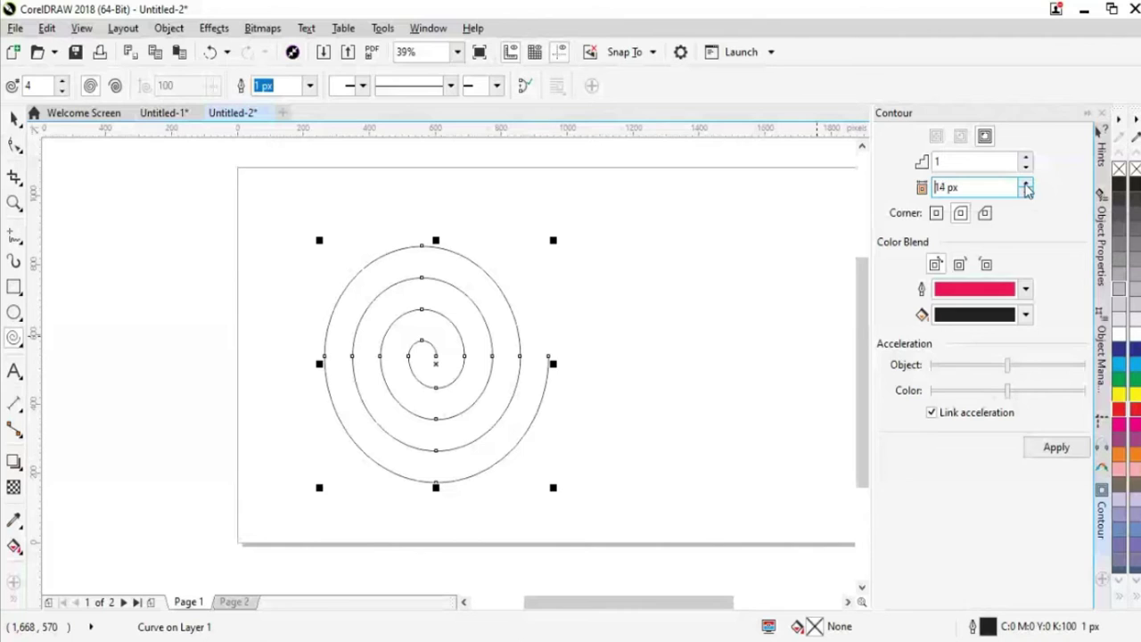
{"action": "left_click", "coordinate": [1025, 184]}
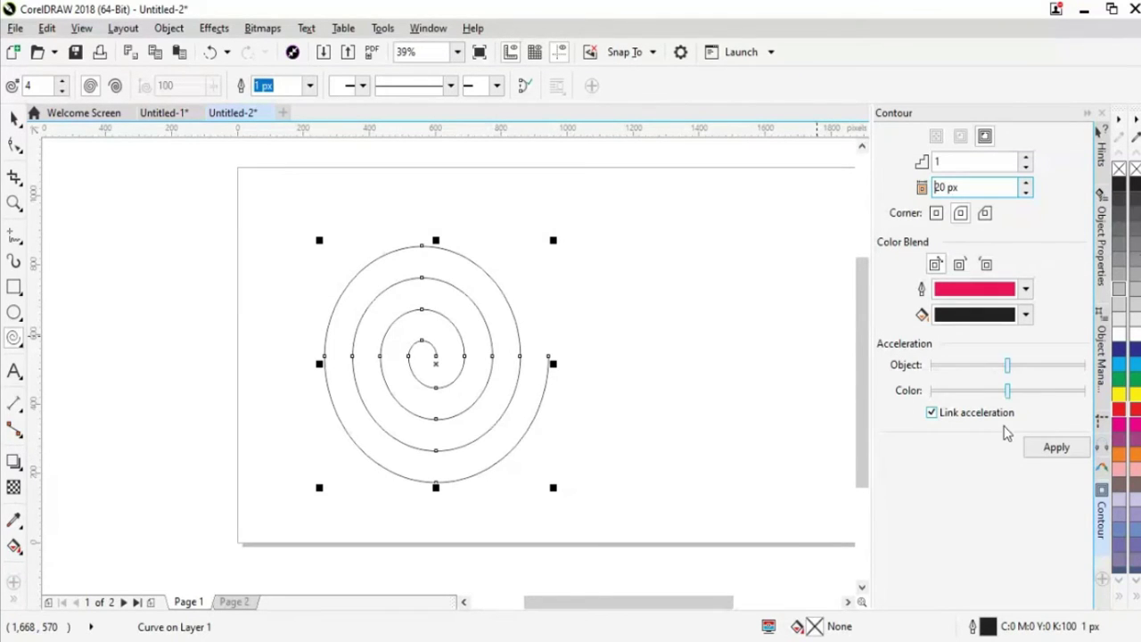
{"action": "left_click", "coordinate": [1052, 447]}
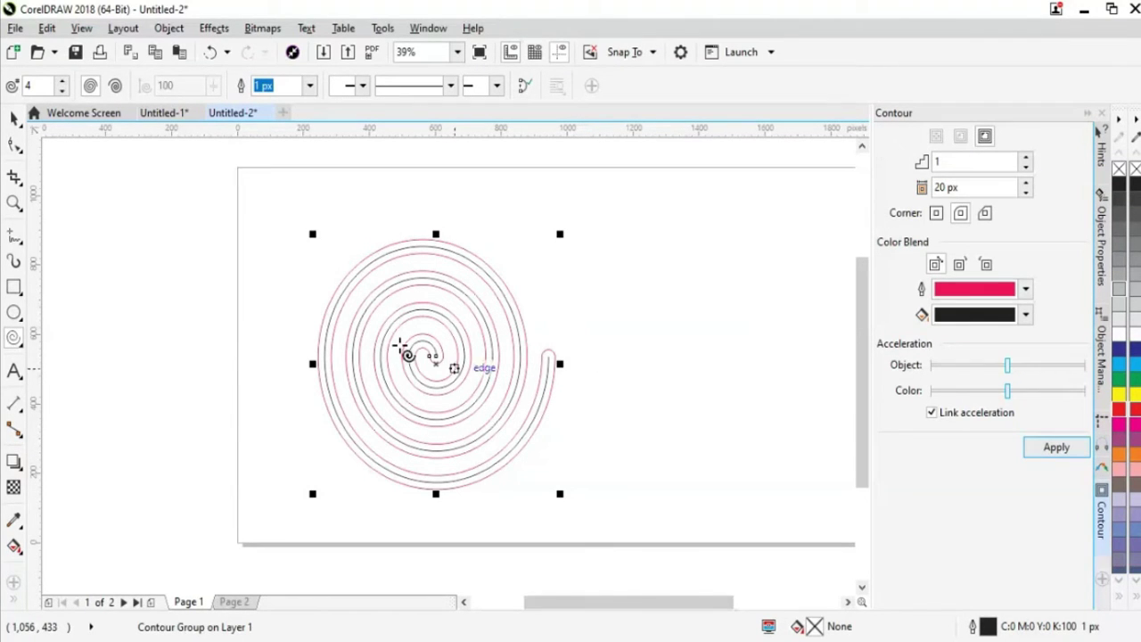
{"action": "left_click", "coordinate": [168, 29]}
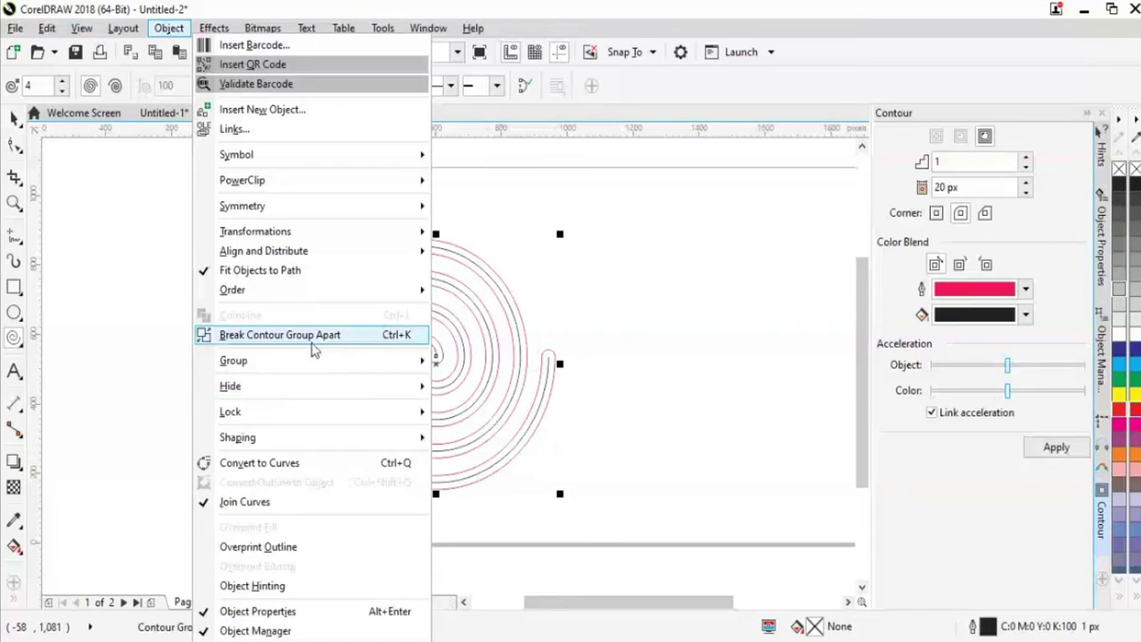
Nudge the spiral's control curve up and to the left
{"action": "left_click", "coordinate": [581, 344]}
{"action": "left_click", "coordinate": [12, 119]}
{"action": "left_click", "coordinate": [531, 415]}
{"action": "left_click_drag", "start_coordinate": [531, 415], "coordinate": [548, 387]}
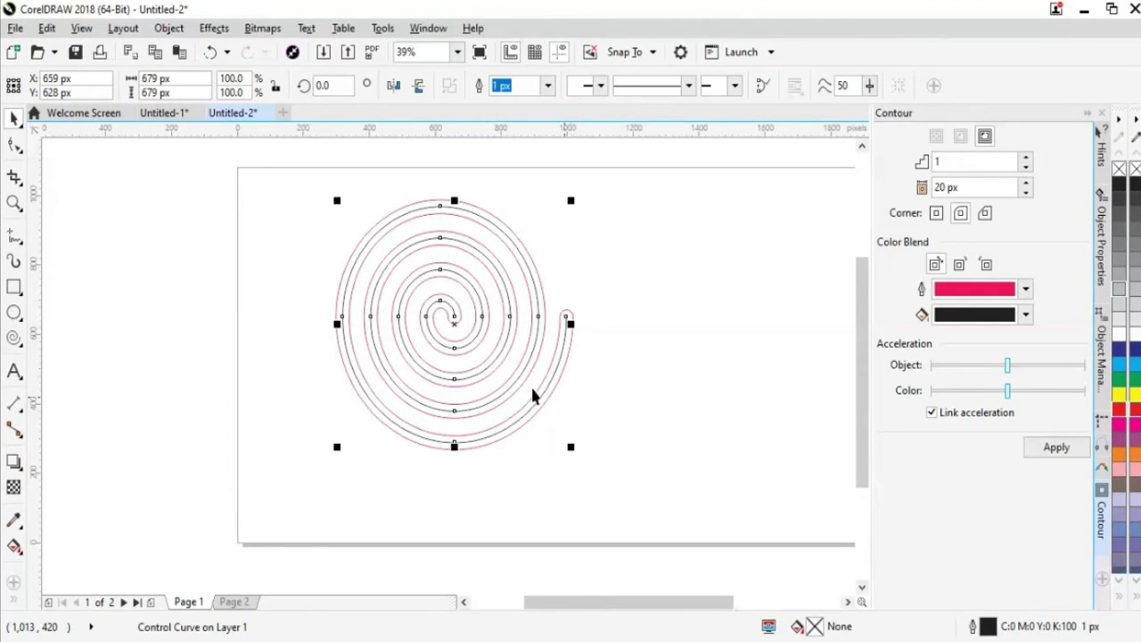
Break the contour group apart with Ctrl+K and deselect the resulting curves
{"action": "left_click", "coordinate": [170, 29]}
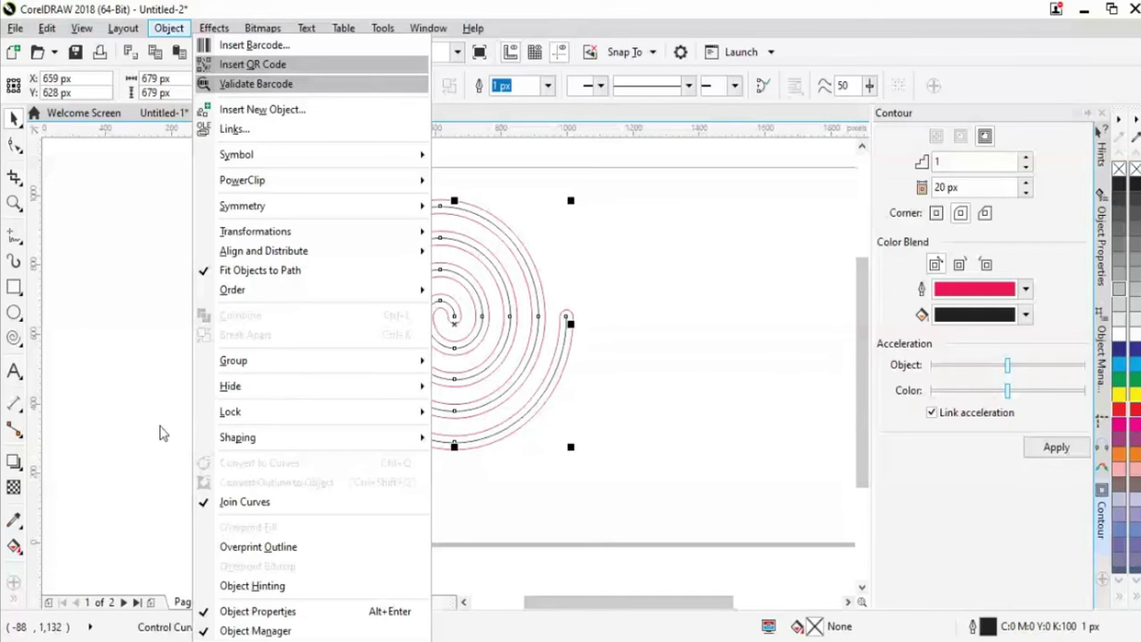
{"action": "left_click", "coordinate": [166, 31]}
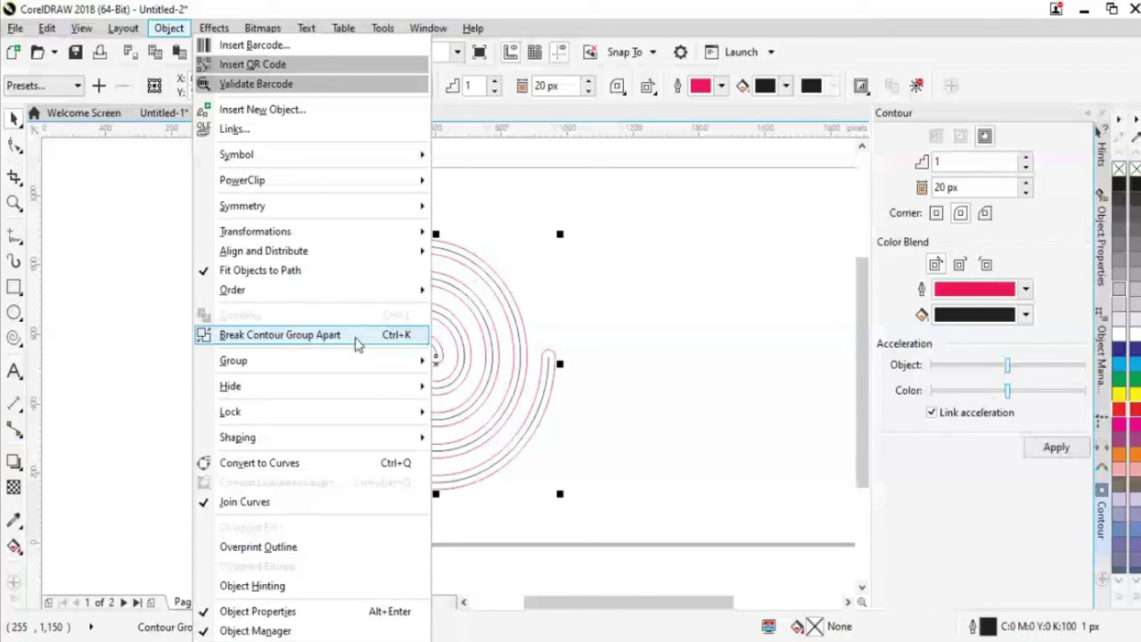
{"action": "key", "text": "Escape"}
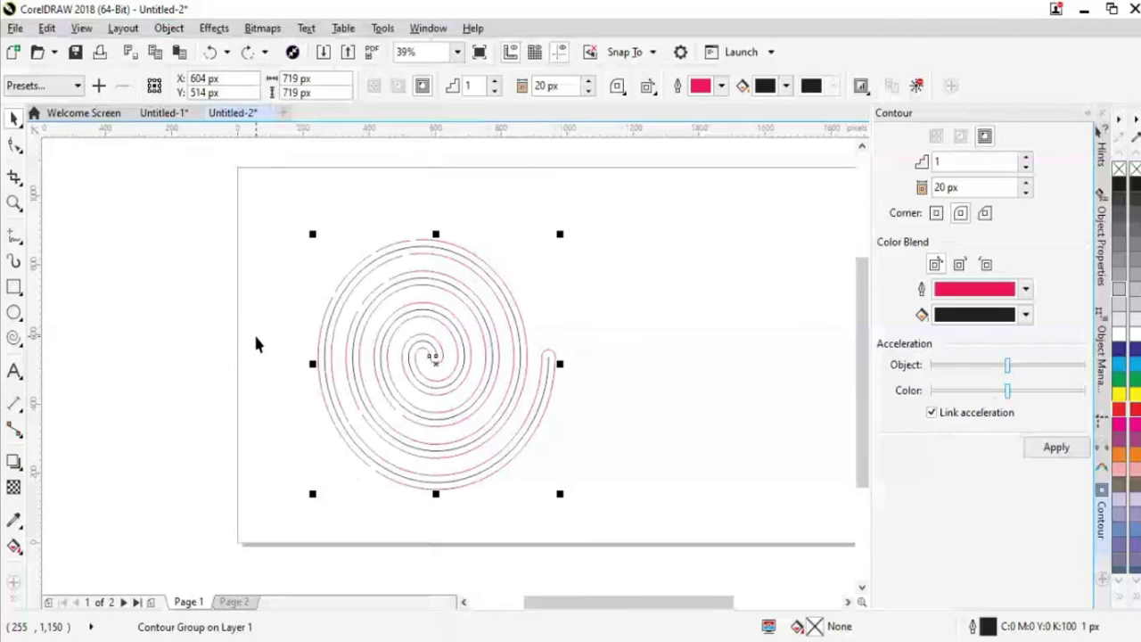
{"action": "key", "text": "ctrl+k"}
{"action": "left_click", "coordinate": [285, 319]}
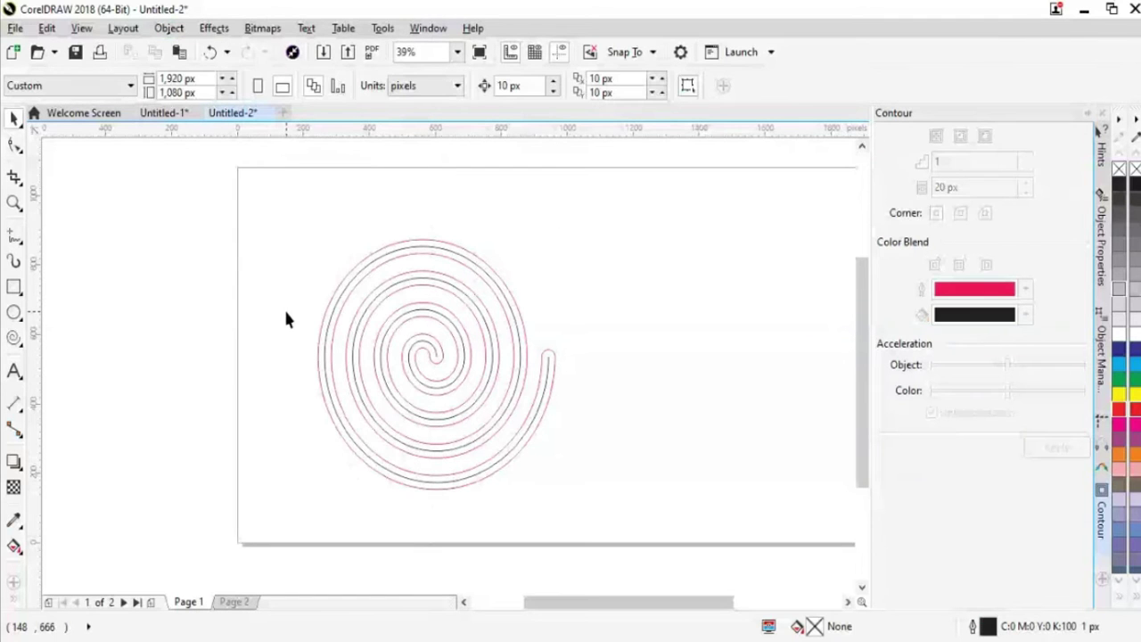
{"action": "left_click", "coordinate": [328, 337]}
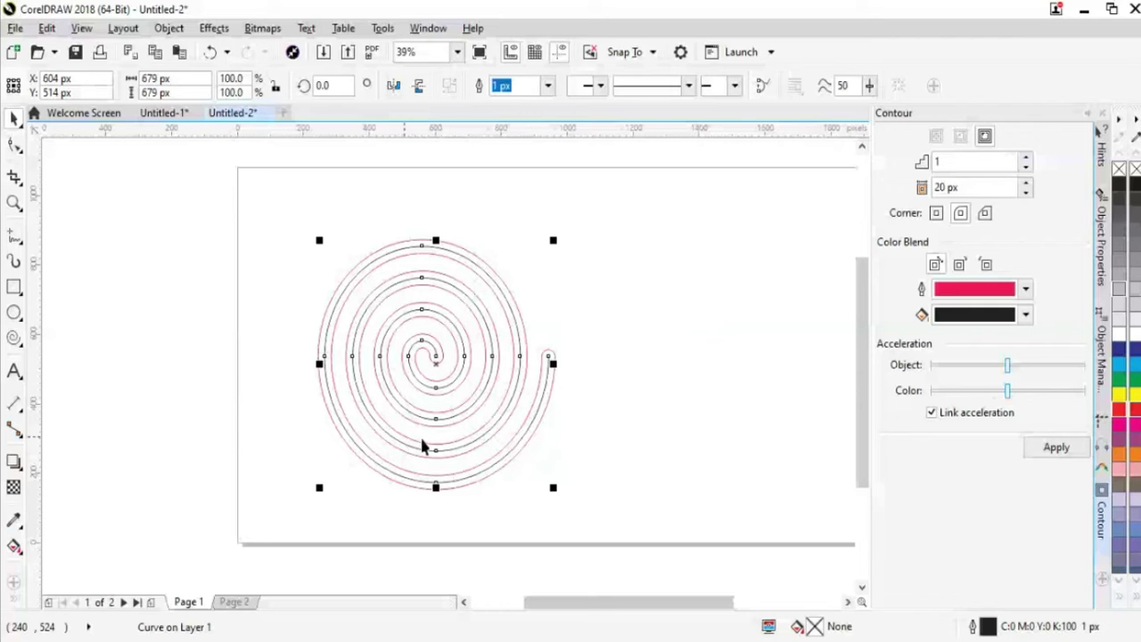
{"action": "key", "text": "Delete"}
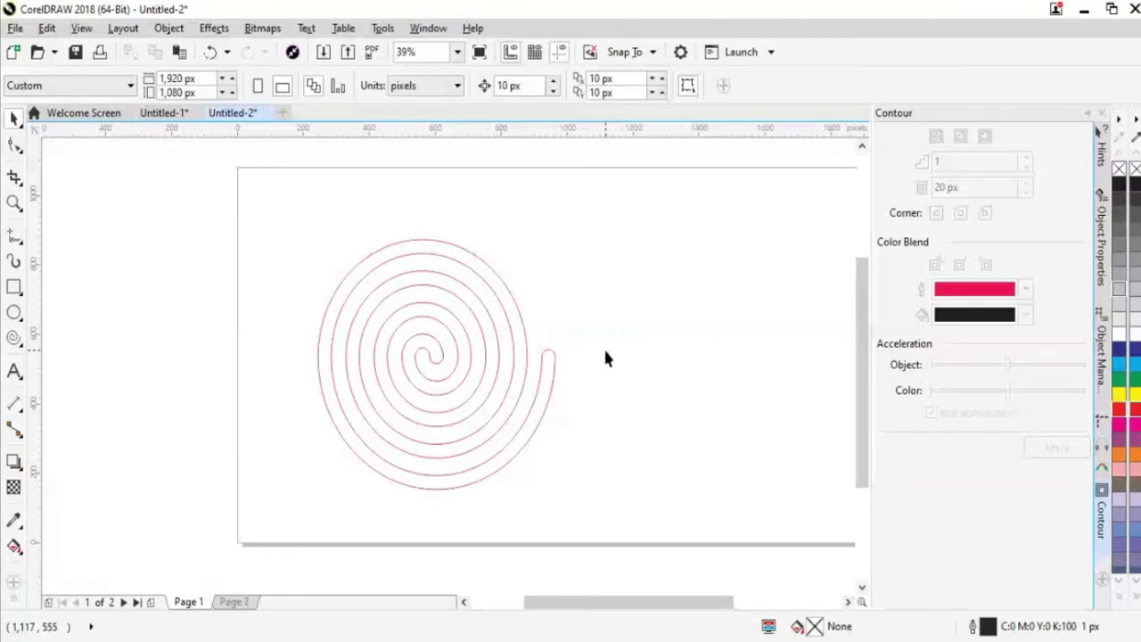
{"action": "left_click_drag", "start_coordinate": [448, 412], "coordinate": [416, 385]}
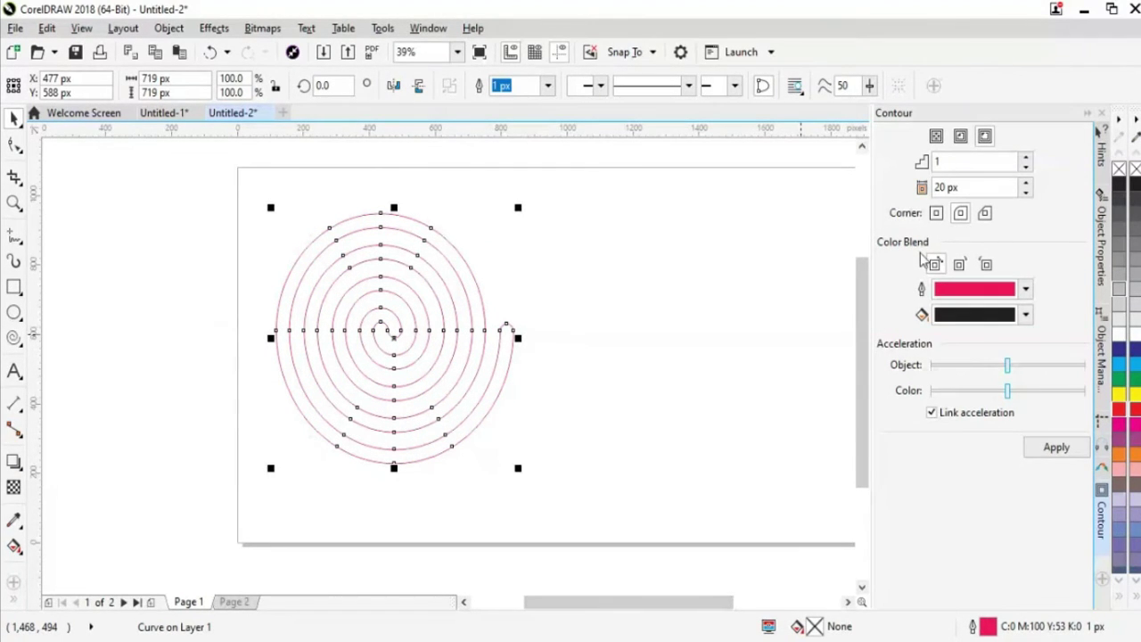
{"action": "key", "text": "ctrl+z"}
{"action": "key", "text": "ctrl+z"}
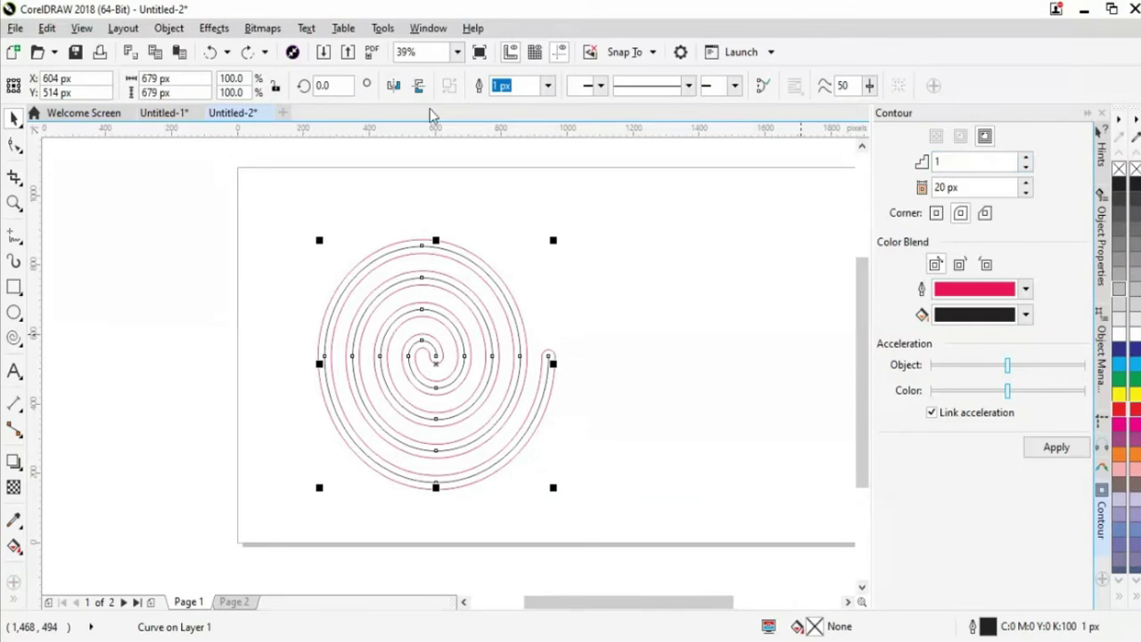
Reposition the standalone 719 × 719 px red spiral up and to the left
{"action": "left_click", "coordinate": [170, 29]}
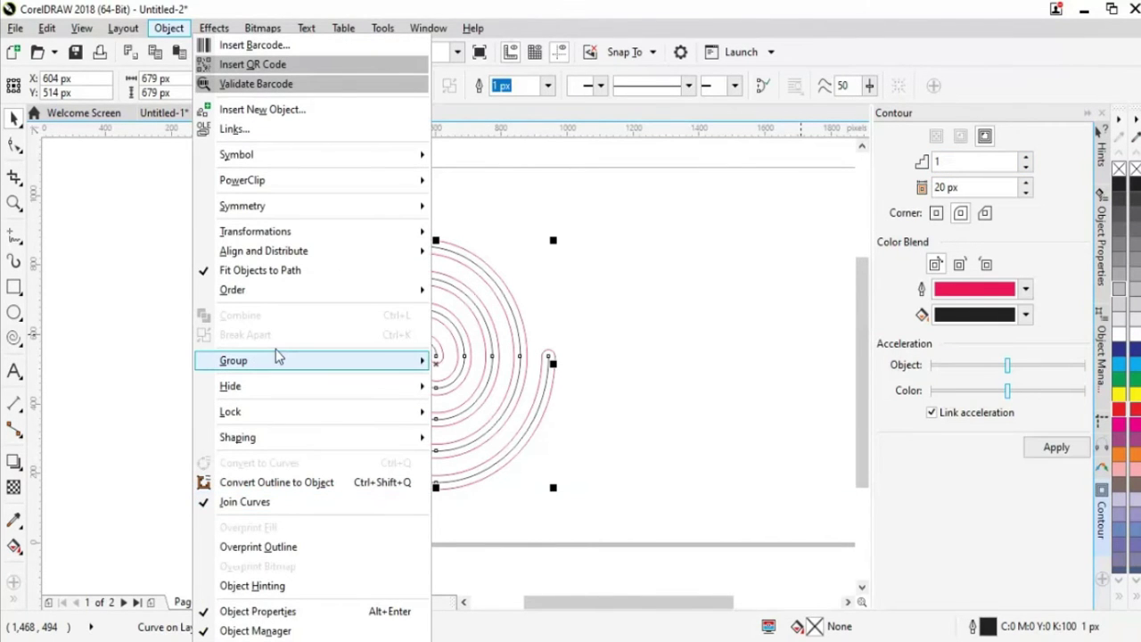
{"action": "mouse_move", "coordinate": [278, 353]}
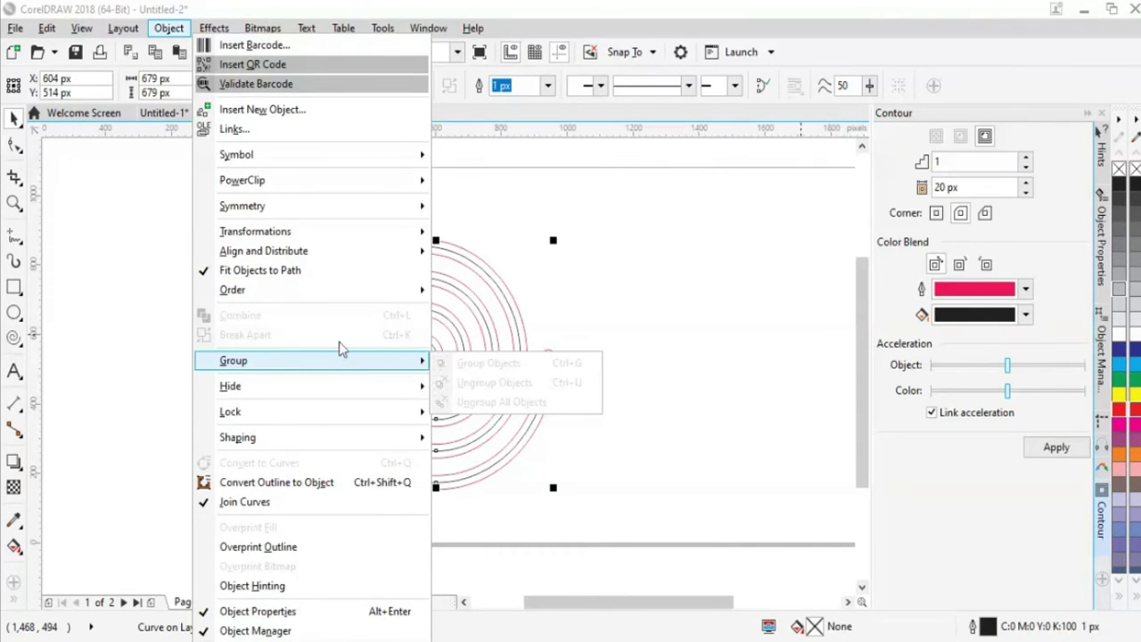
{"action": "left_click", "coordinate": [466, 333]}
{"action": "left_click", "coordinate": [624, 343]}
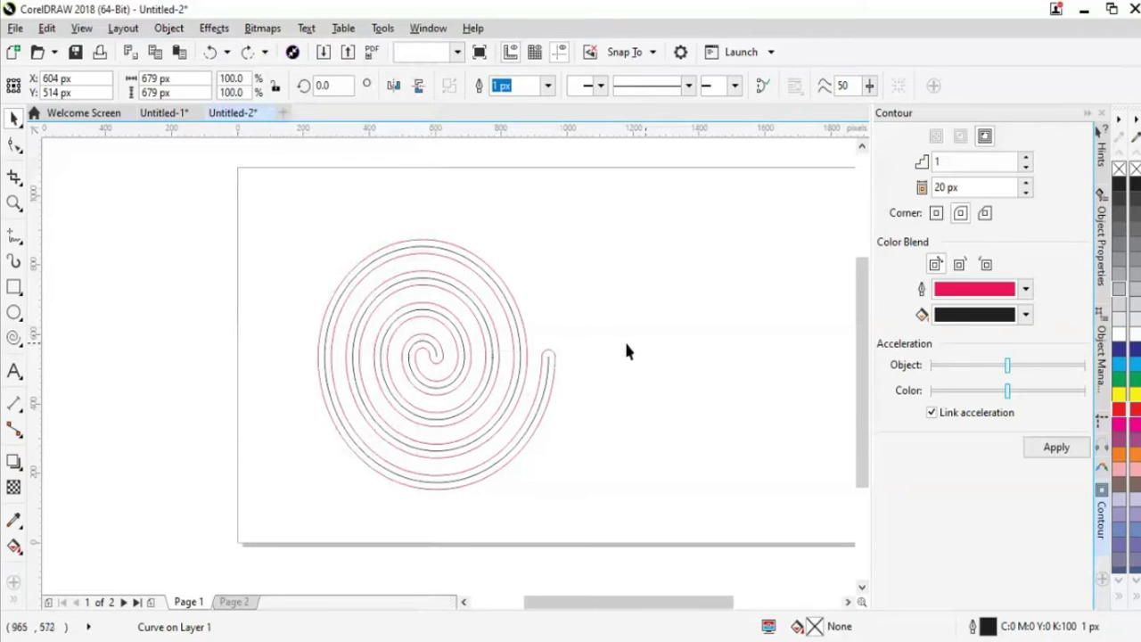
{"action": "left_click", "coordinate": [434, 319]}
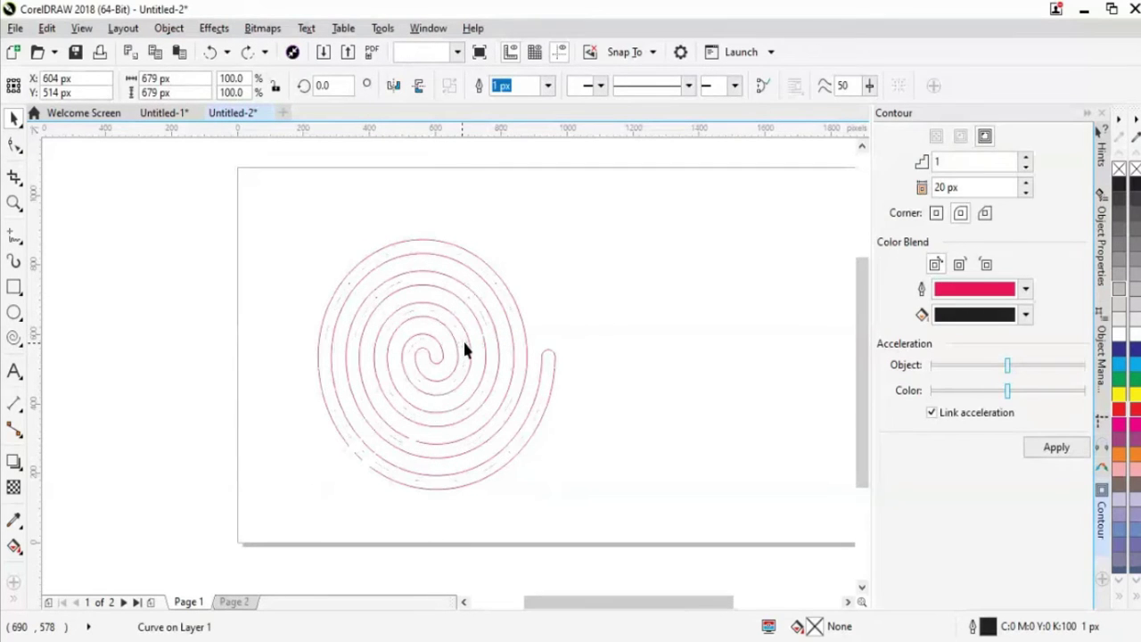
{"action": "left_click", "coordinate": [463, 345]}
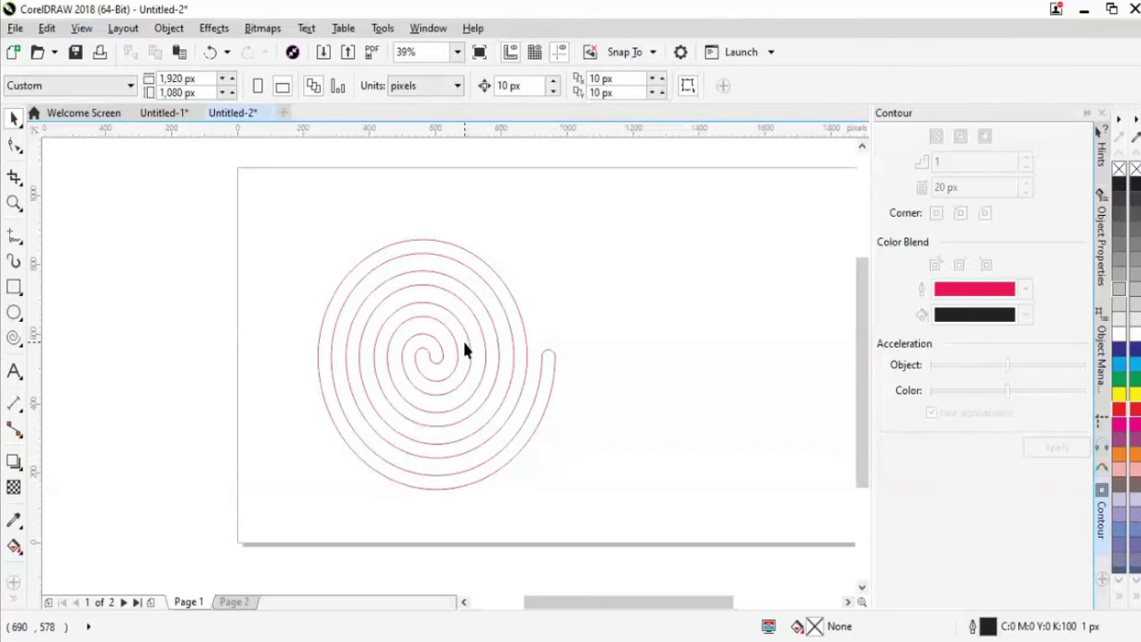
{"action": "left_click", "coordinate": [443, 392]}
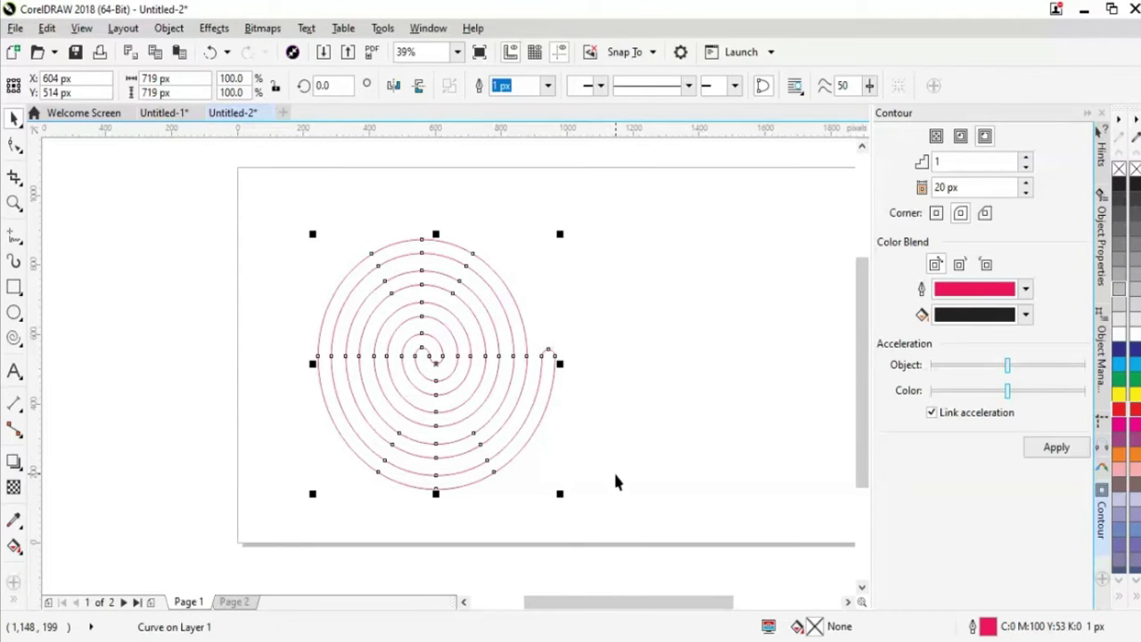
{"action": "left_click", "coordinate": [620, 443]}
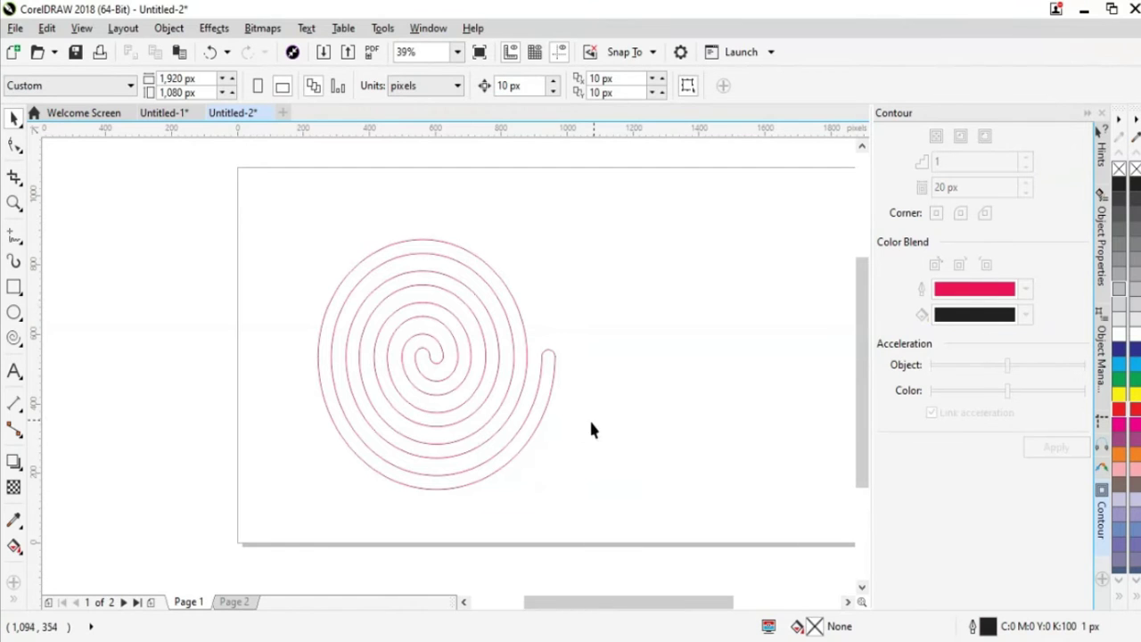
{"action": "left_click_drag", "start_coordinate": [512, 416], "coordinate": [472, 394]}
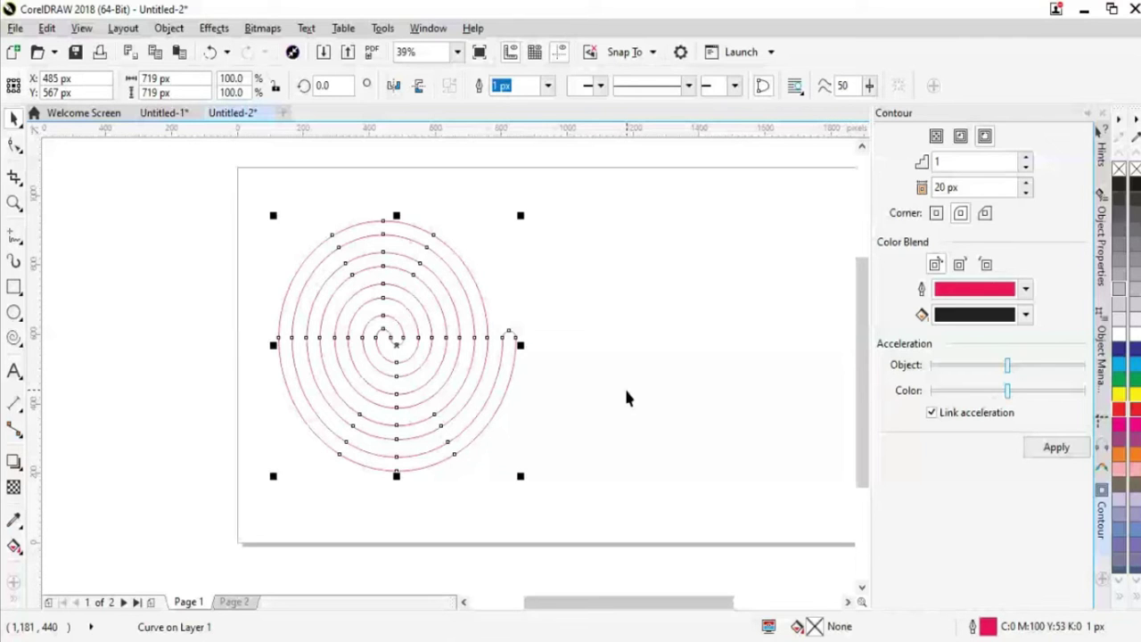
Undo the spiral's move with Ctrl+Z
{"action": "left_click", "coordinate": [626, 391]}
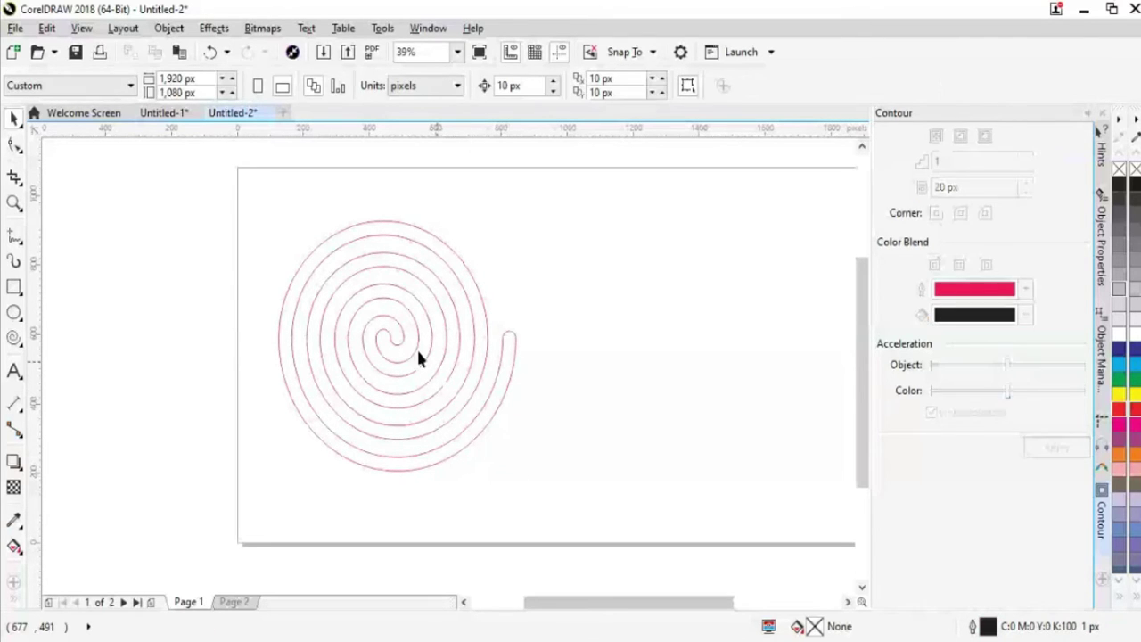
{"action": "key", "text": "ctrl+z"}
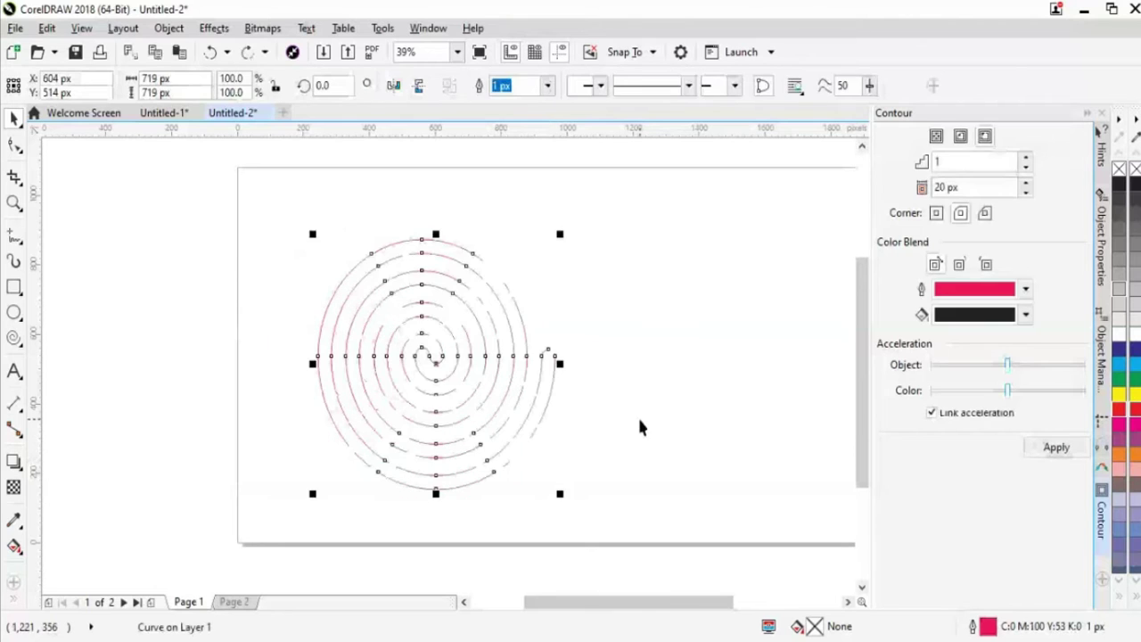
{"action": "key", "text": "Escape"}
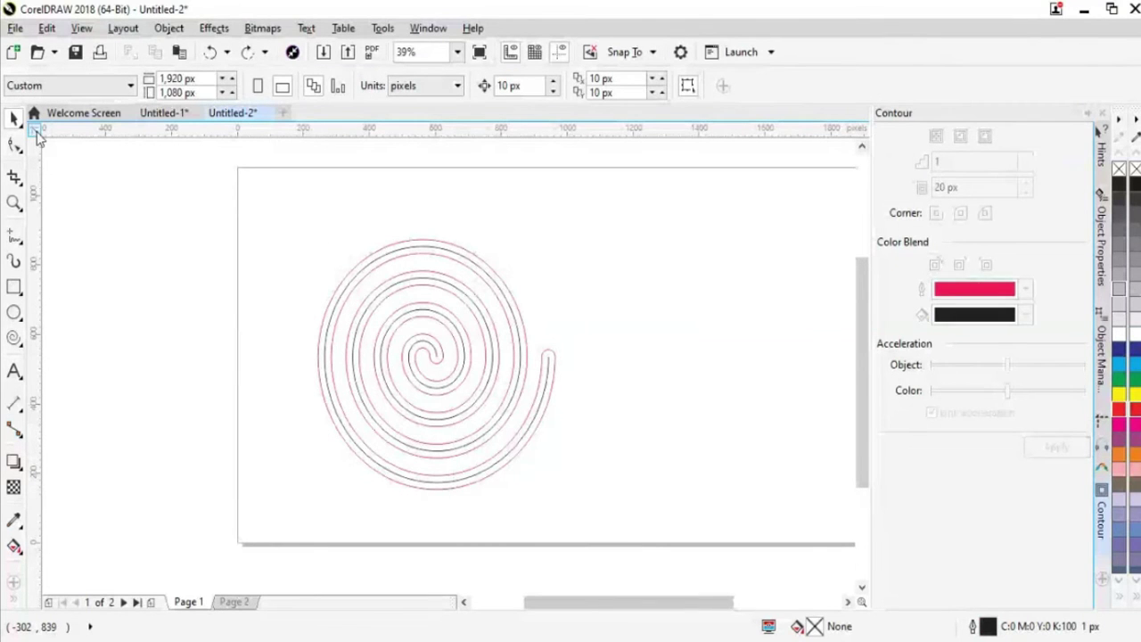
Delete the black inner spiral, leaving only the red contour line
{"action": "left_click", "coordinate": [522, 381]}
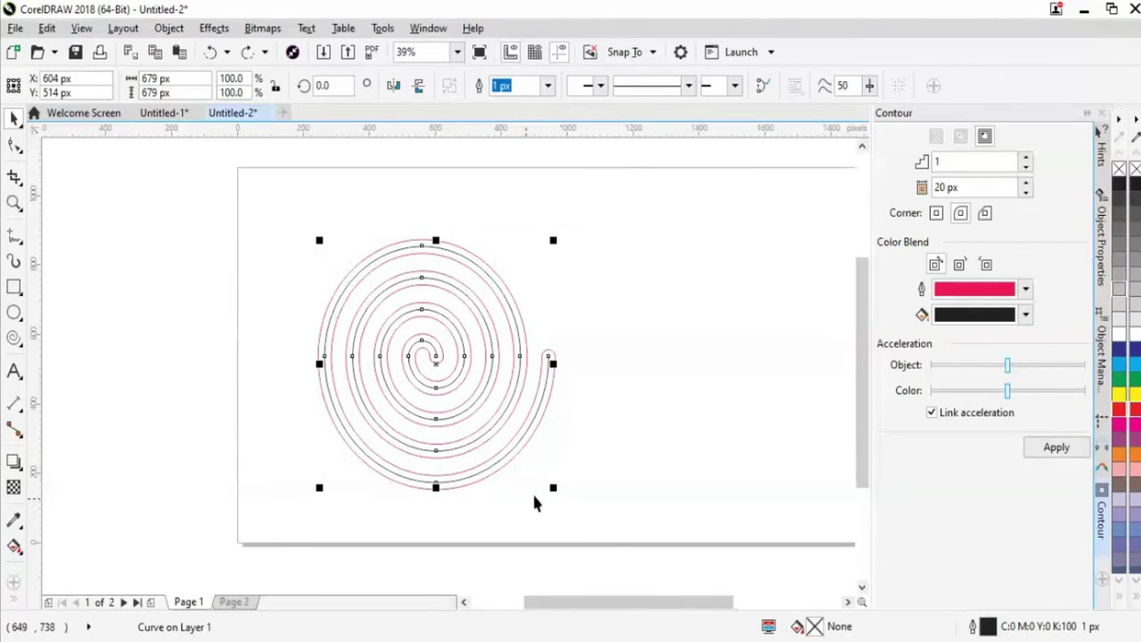
{"action": "left_click", "coordinate": [673, 537]}
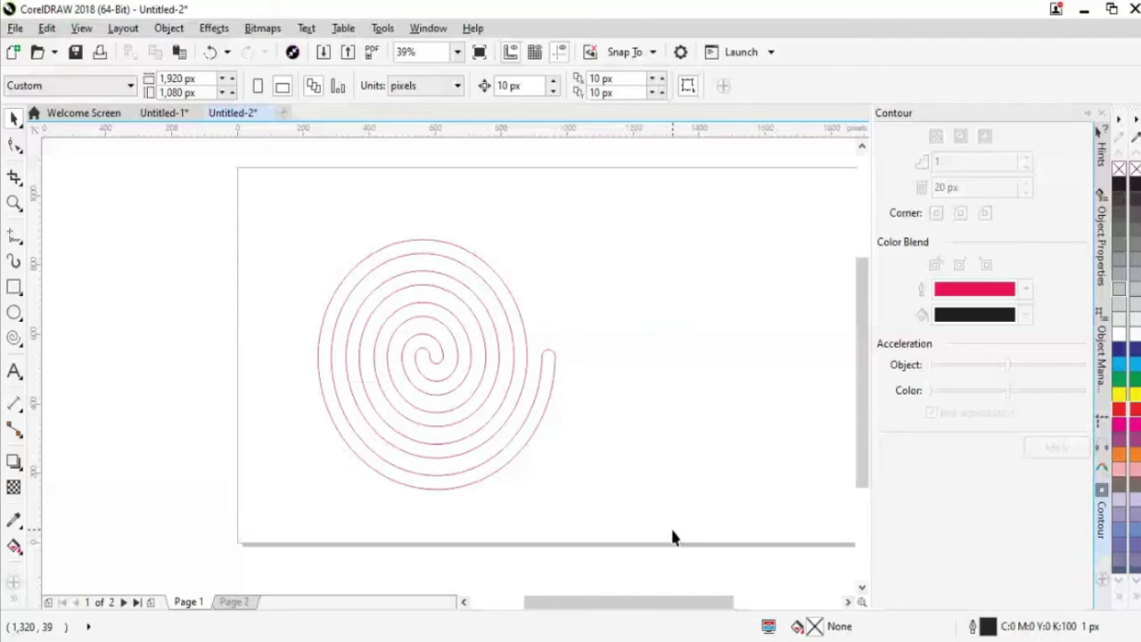
{"action": "left_click", "coordinate": [502, 349]}
{"action": "right_click", "coordinate": [502, 349]}
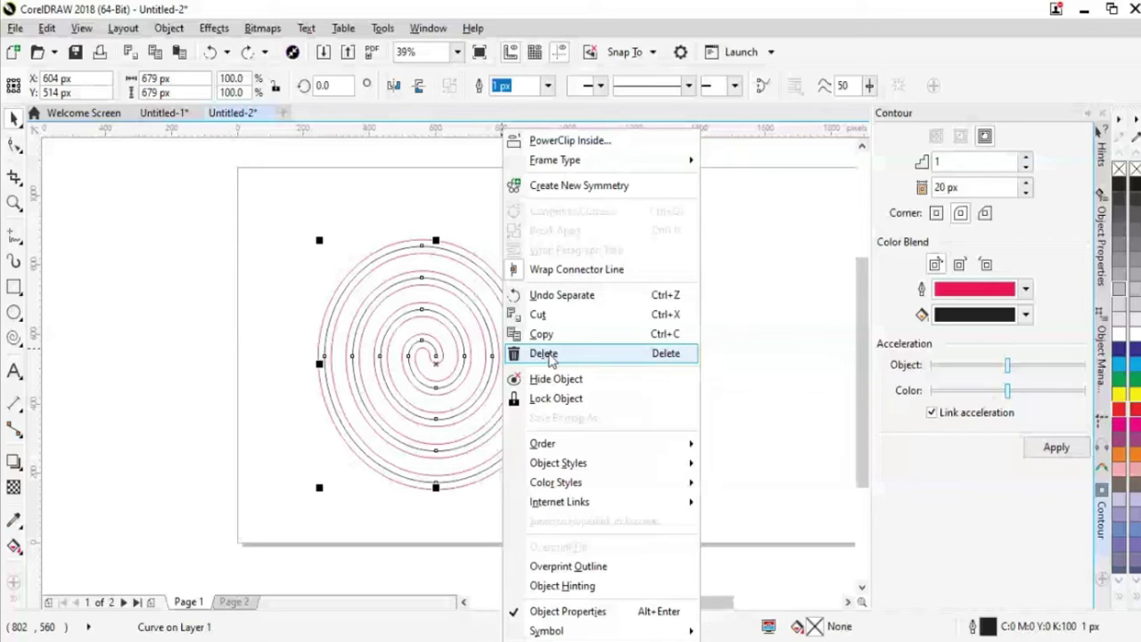
{"action": "left_click", "coordinate": [550, 355]}
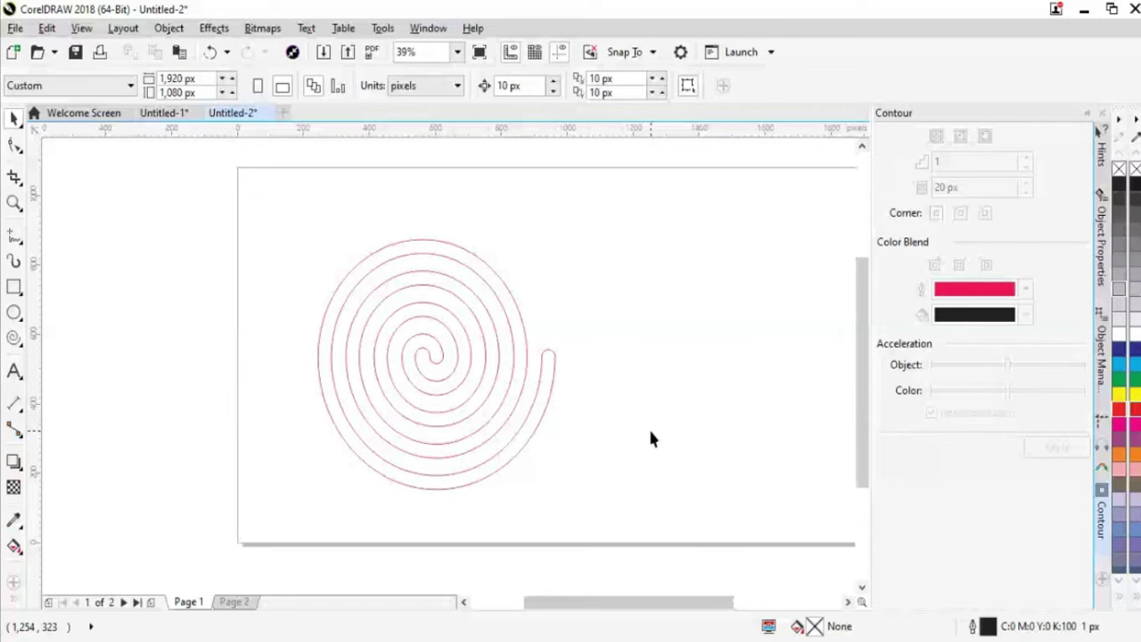
Restore the black spiral, shift the contour group up-right, and break it apart
{"action": "key", "text": "ctrl+z"}
{"action": "left_click", "coordinate": [648, 426]}
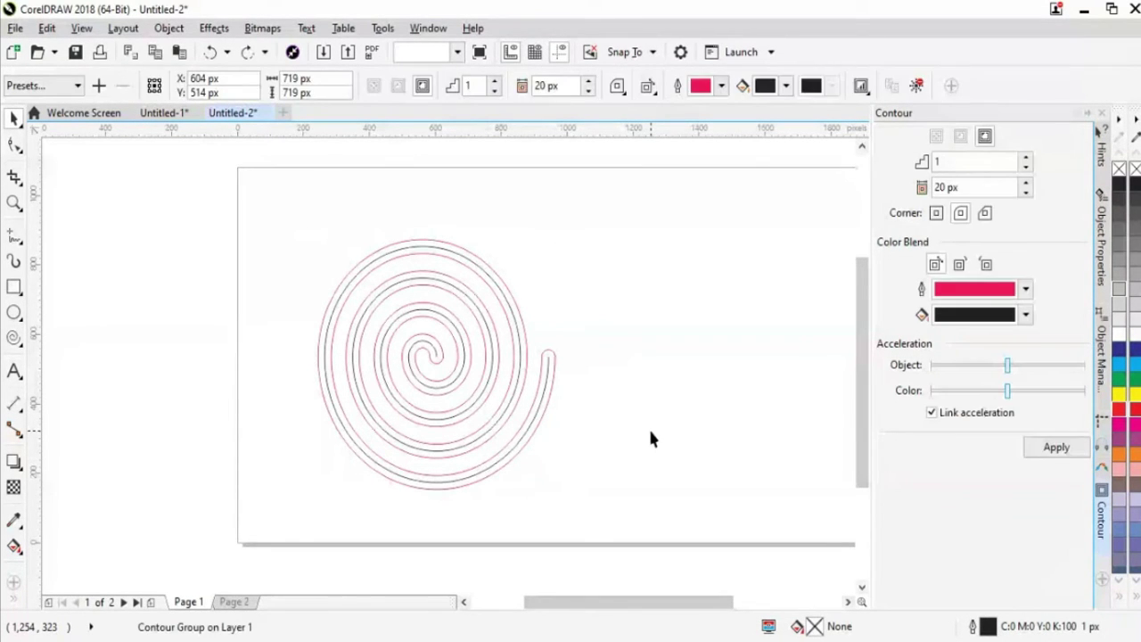
{"action": "left_click", "coordinate": [496, 430]}
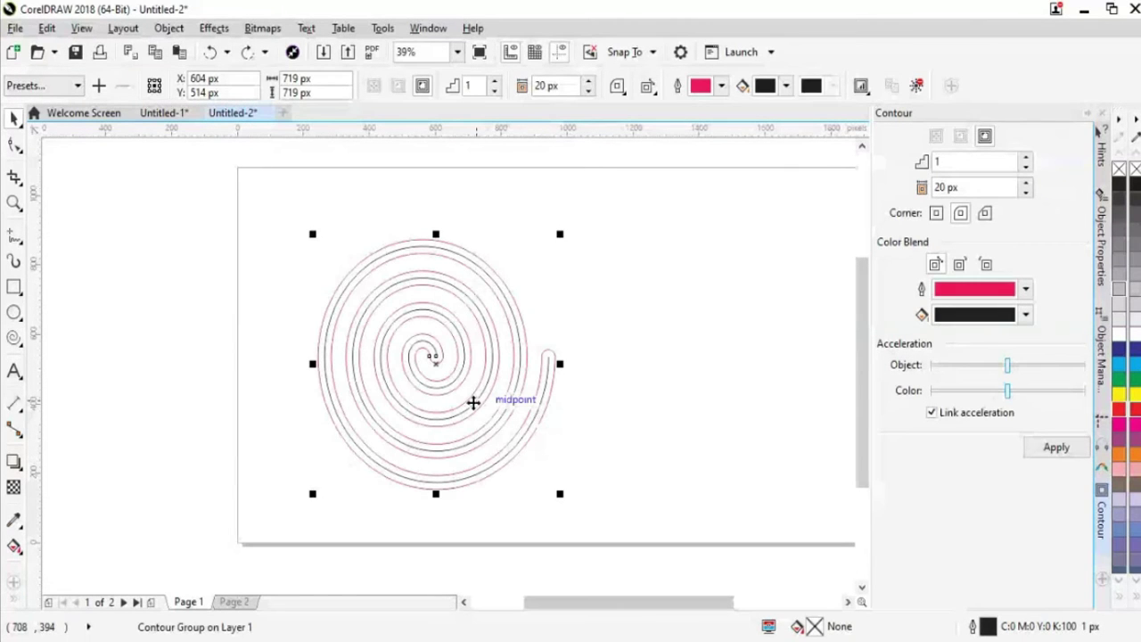
{"action": "left_click_drag", "start_coordinate": [473, 403], "coordinate": [531, 384]}
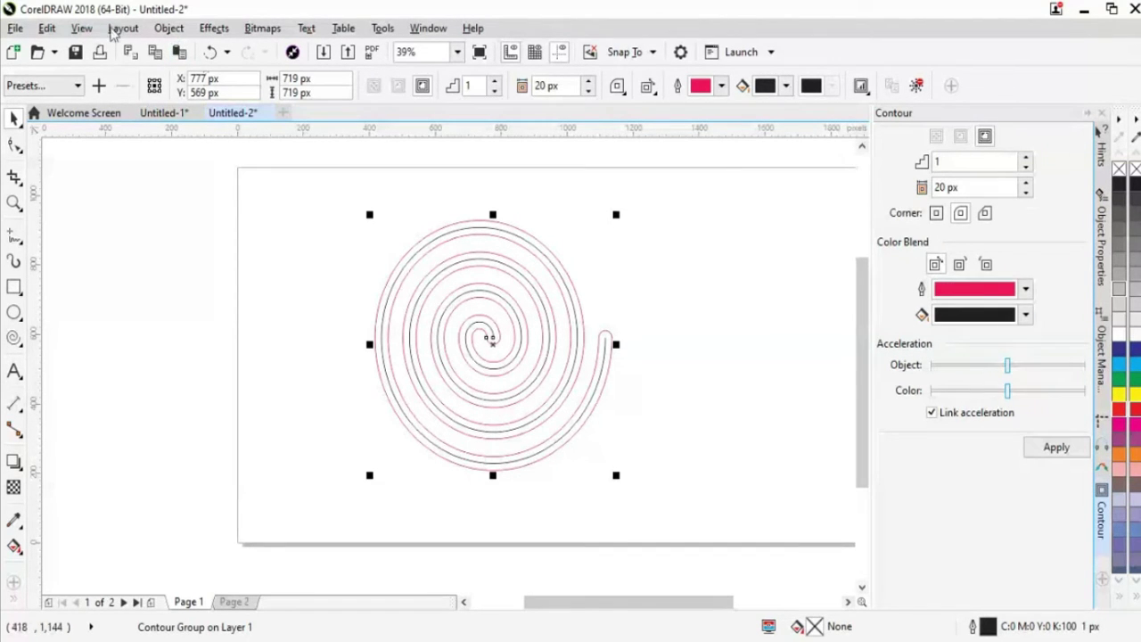
{"action": "left_click", "coordinate": [169, 27]}
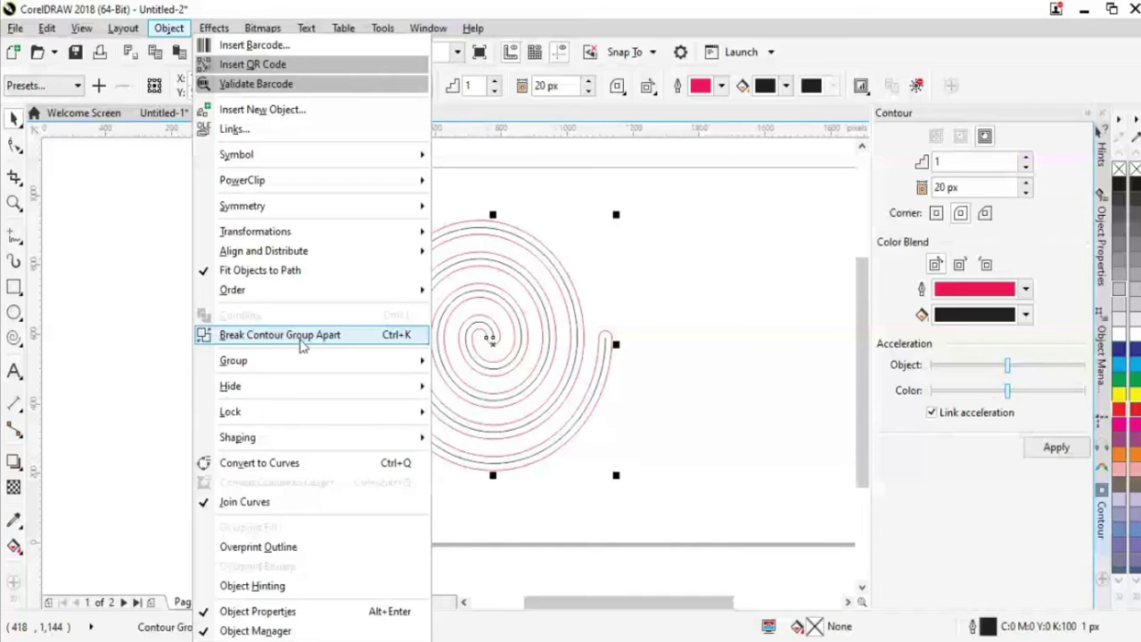
{"action": "left_click", "coordinate": [301, 345]}
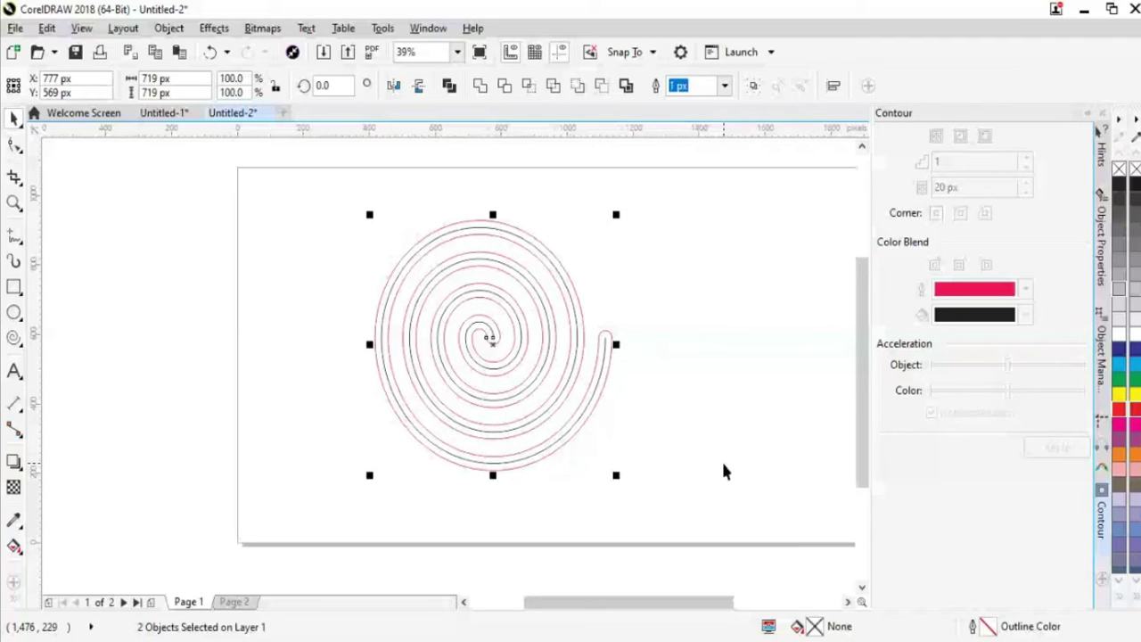
Delete the black spiral curve, keeping only the red contour spiral
{"action": "left_click", "coordinate": [567, 408]}
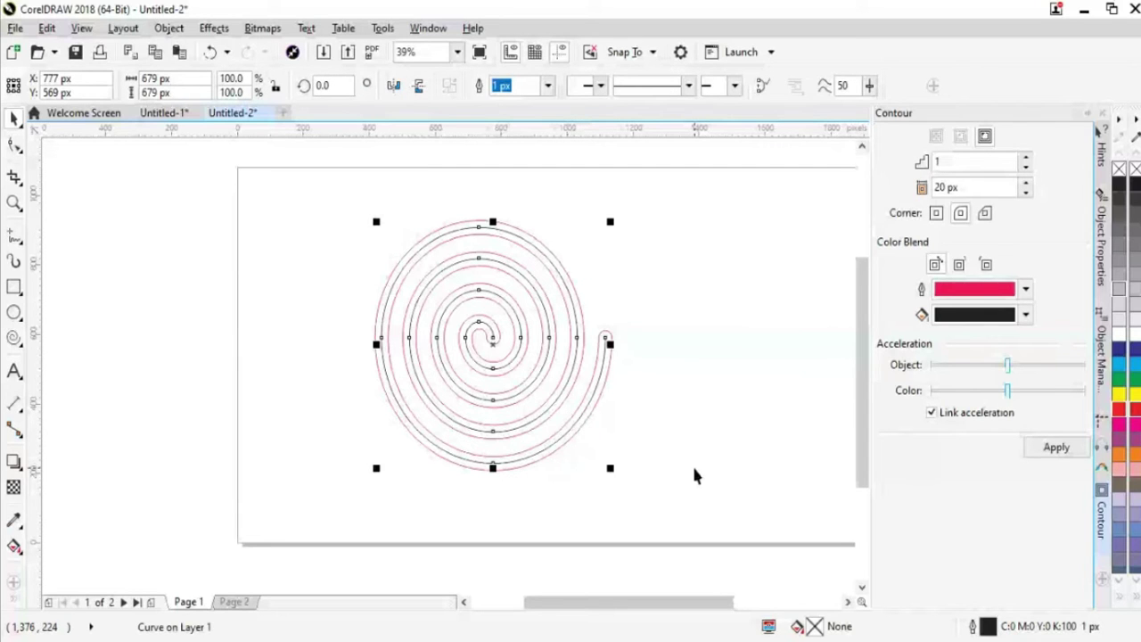
{"action": "left_click", "coordinate": [615, 452]}
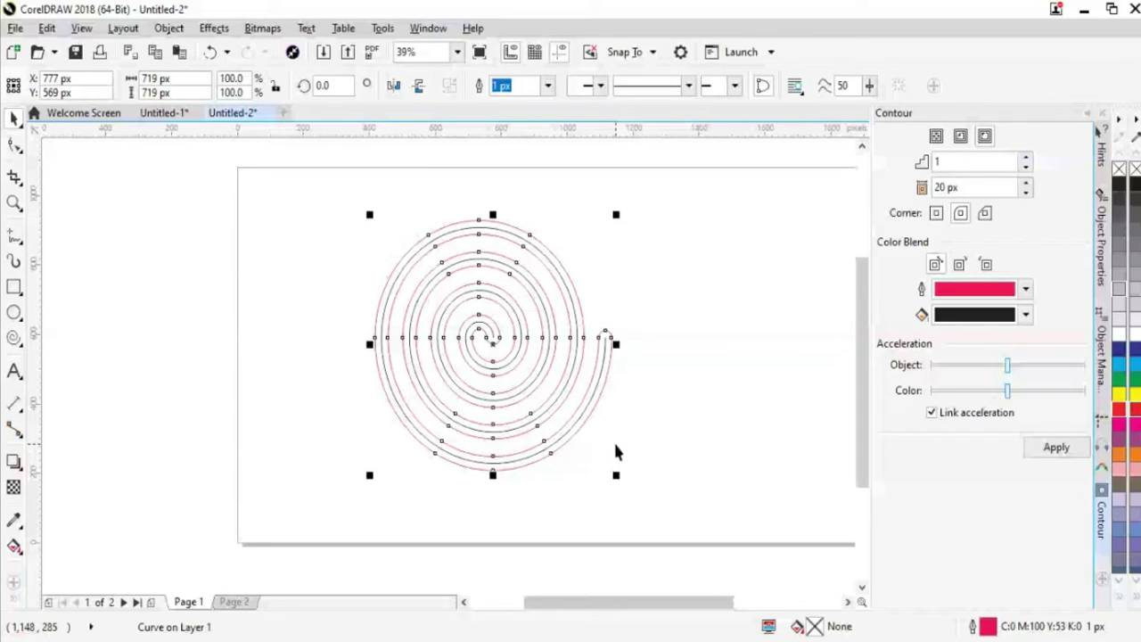
{"action": "left_click", "coordinate": [615, 446]}
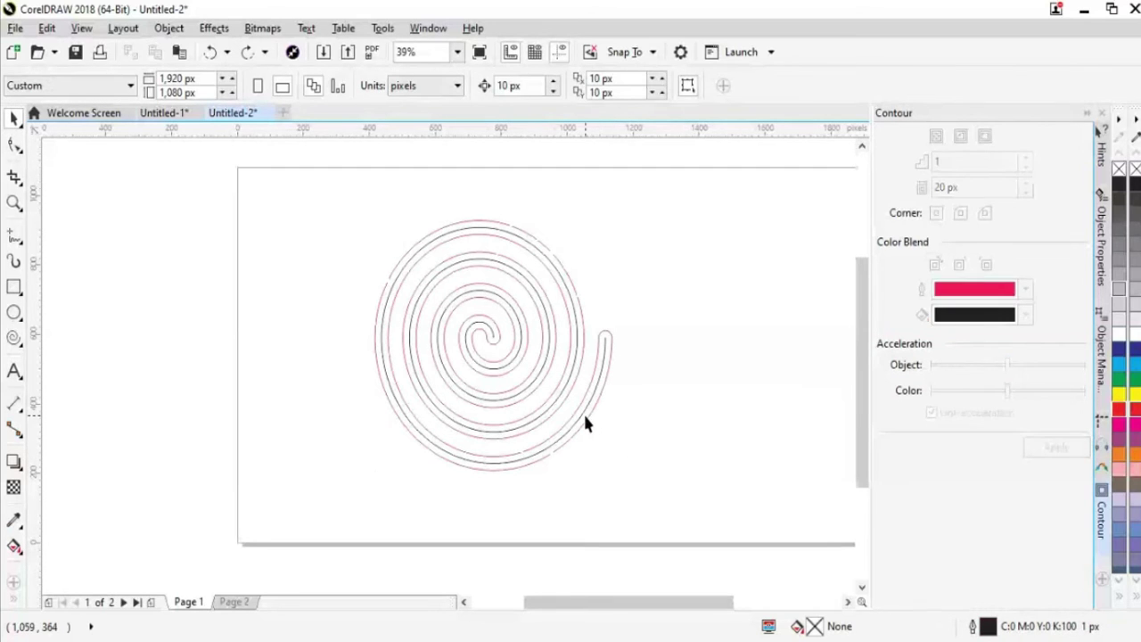
{"action": "left_click", "coordinate": [582, 411]}
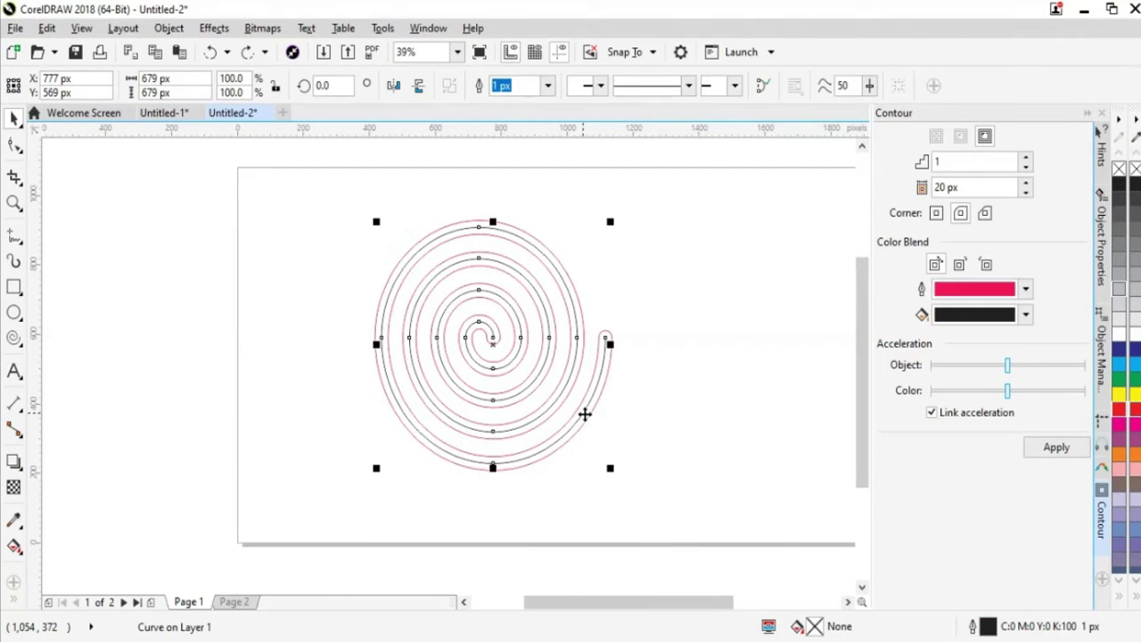
{"action": "right_click", "coordinate": [584, 415]}
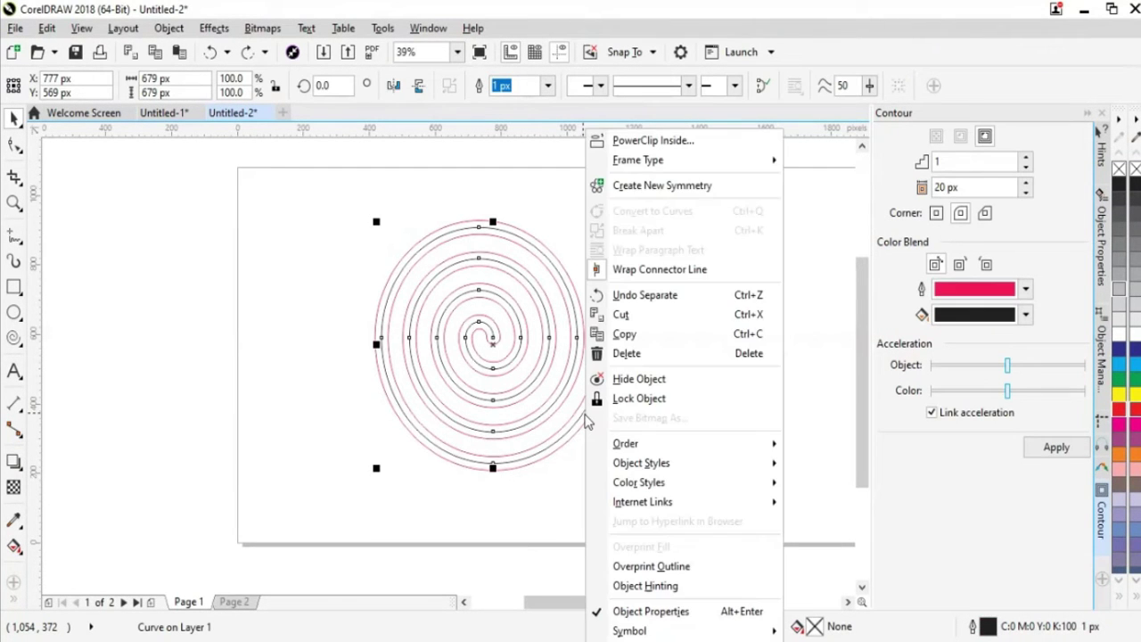
{"action": "left_click", "coordinate": [626, 353]}
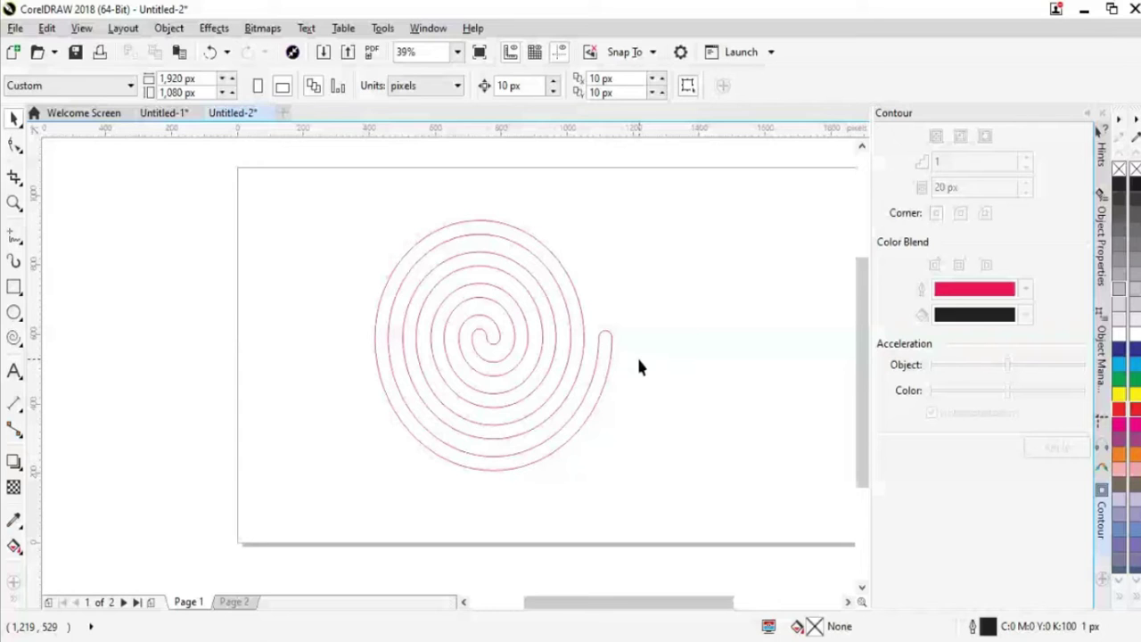
{"action": "key", "text": "ctrl+z"}
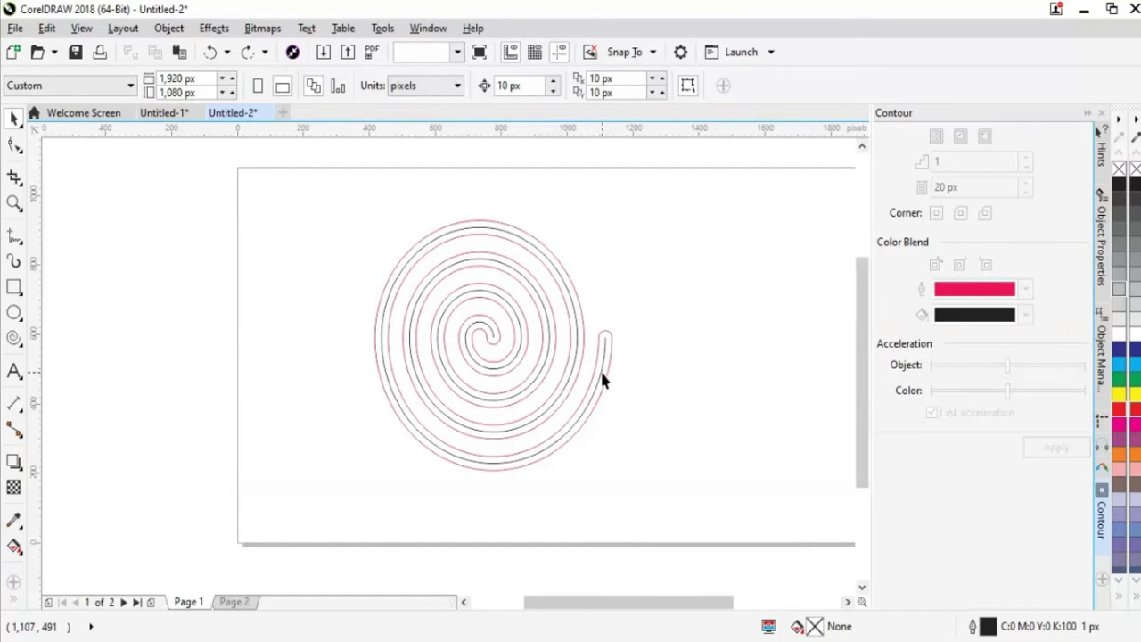
{"action": "left_click", "coordinate": [603, 367]}
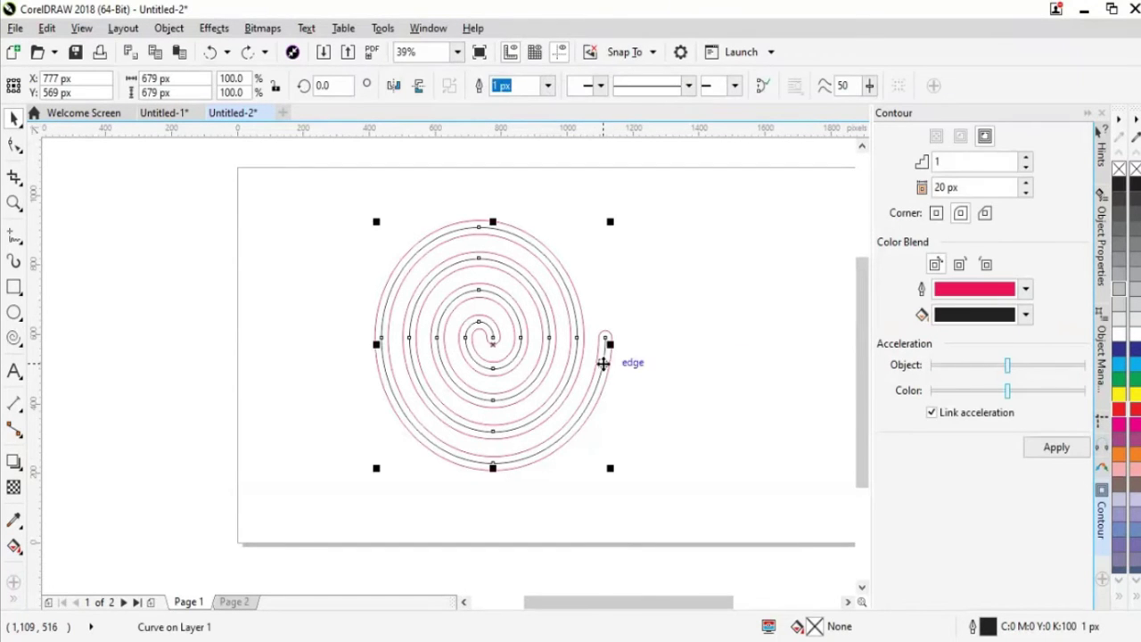
{"action": "left_click", "coordinate": [805, 453]}
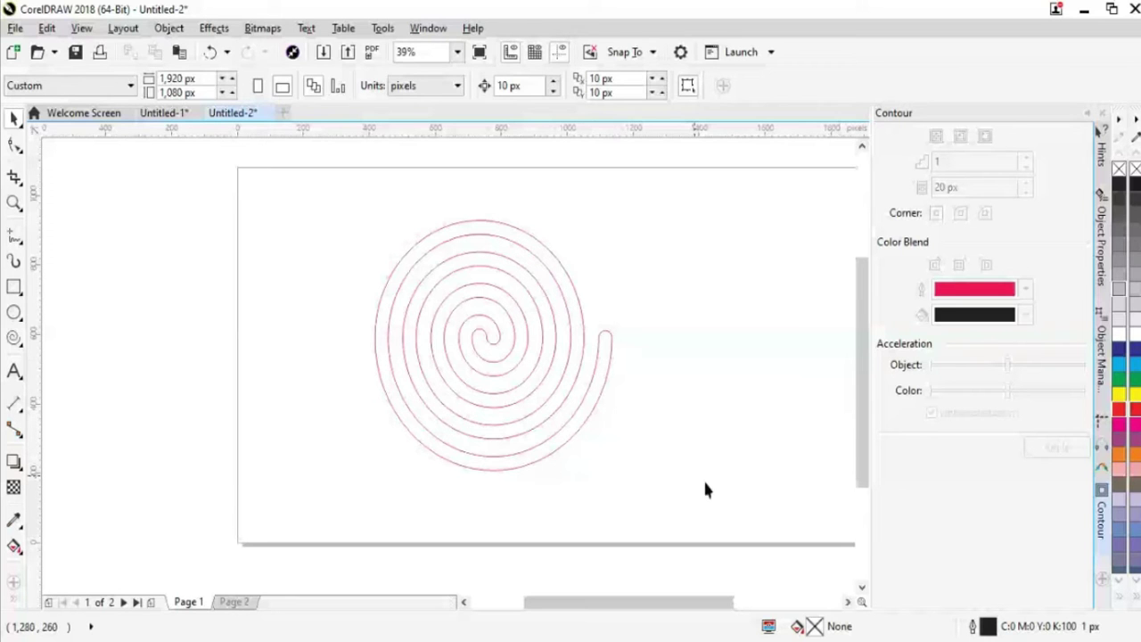
{"action": "left_click", "coordinate": [571, 437]}
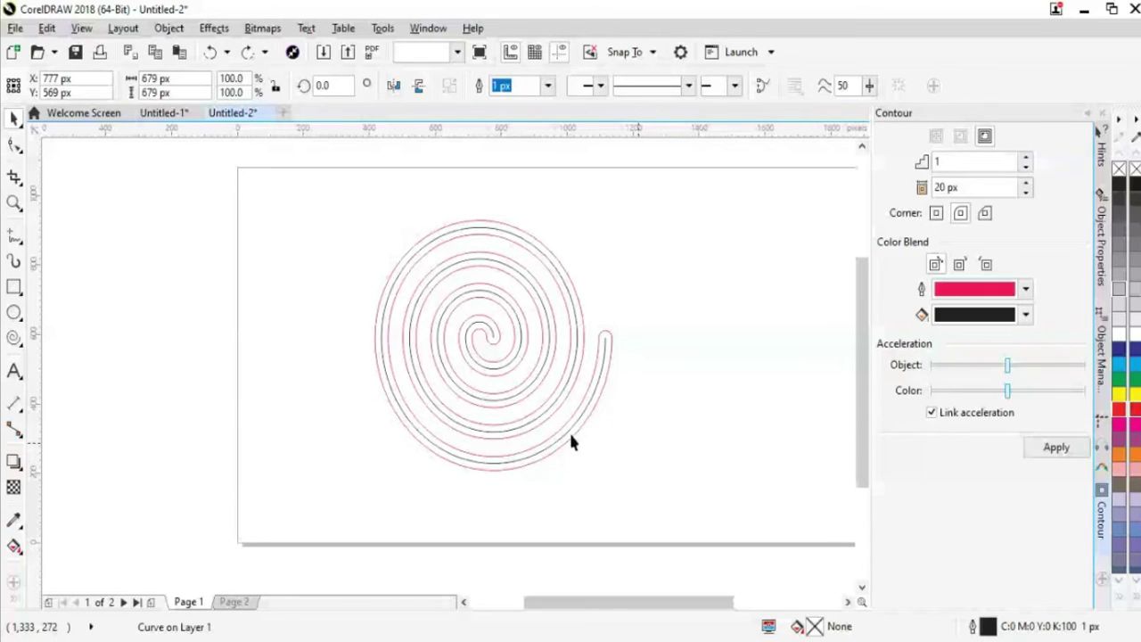
{"action": "left_click", "coordinate": [597, 400]}
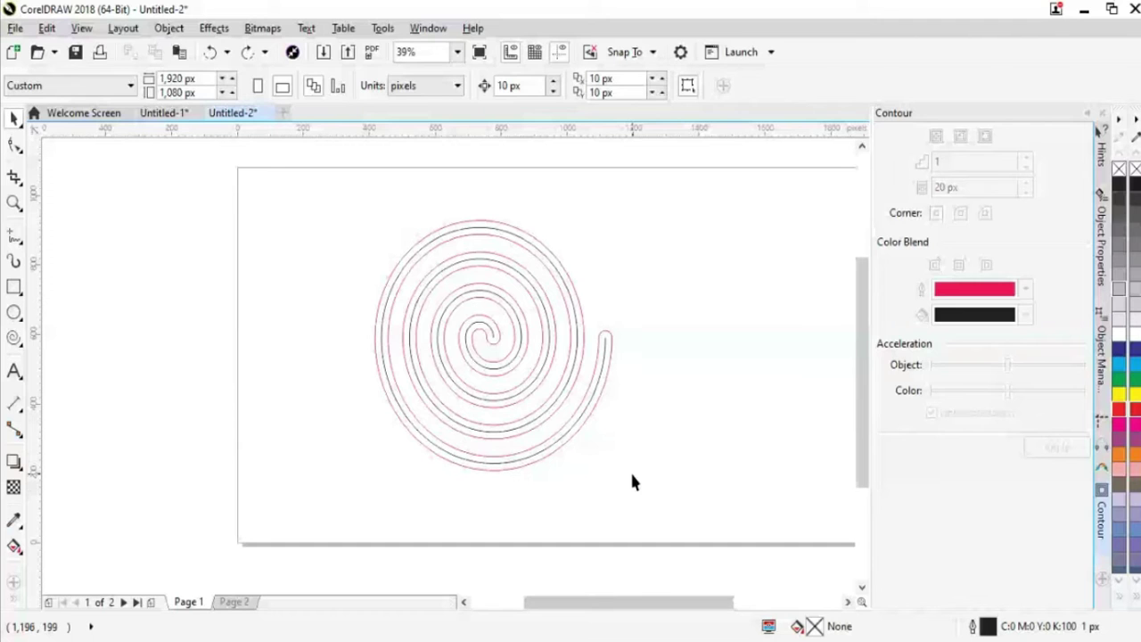
{"action": "left_click", "coordinate": [588, 400]}
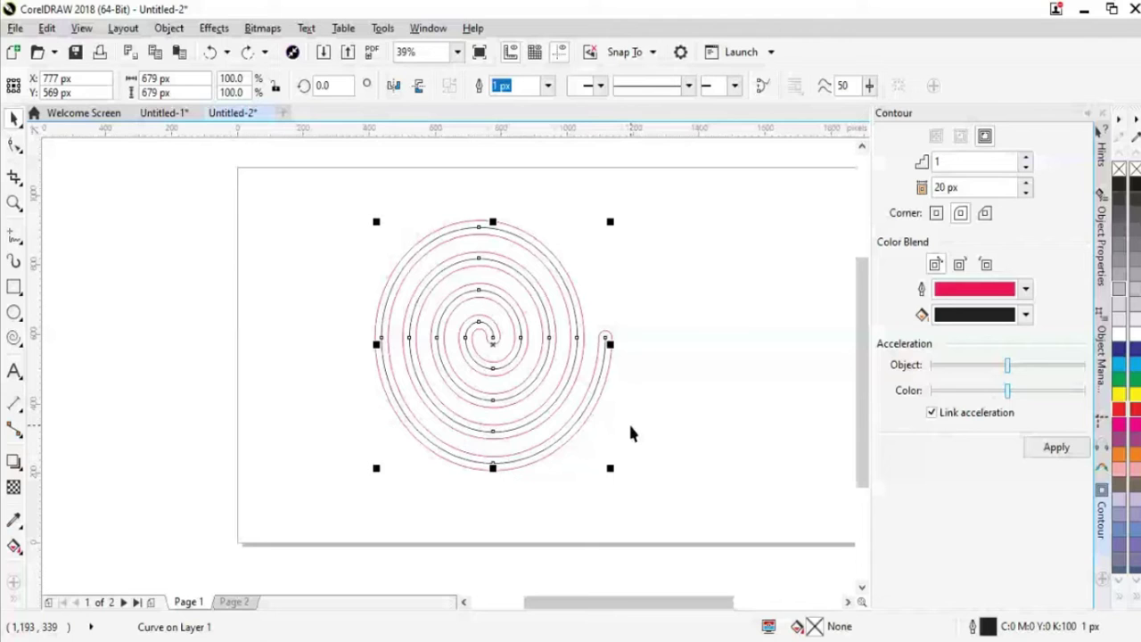
{"action": "left_click", "coordinate": [631, 433]}
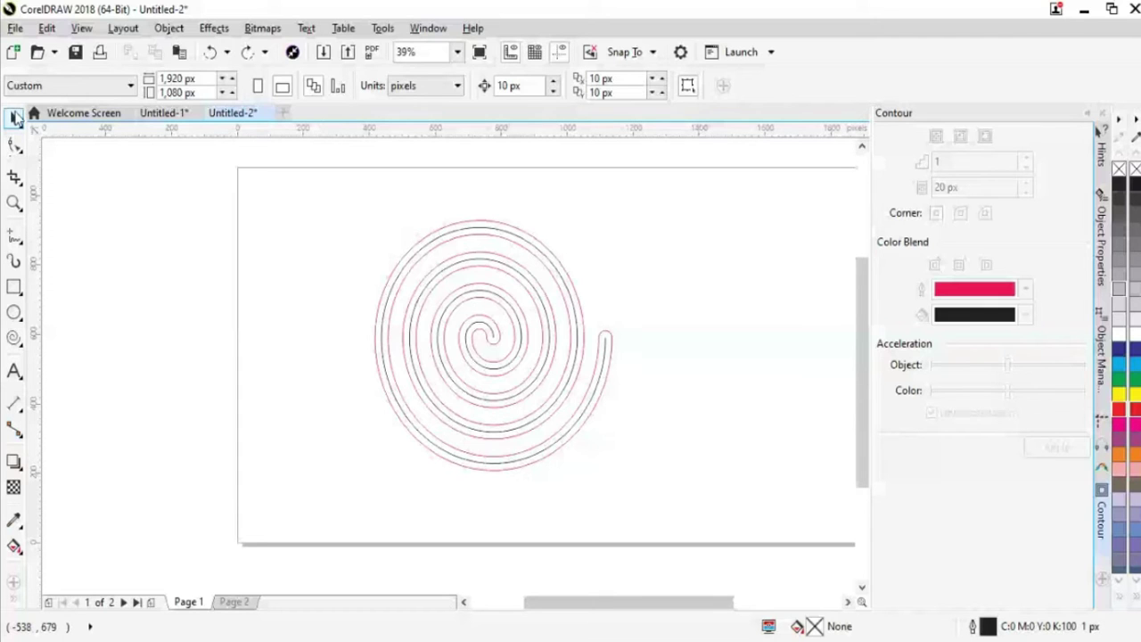
{"action": "left_click", "coordinate": [595, 392]}
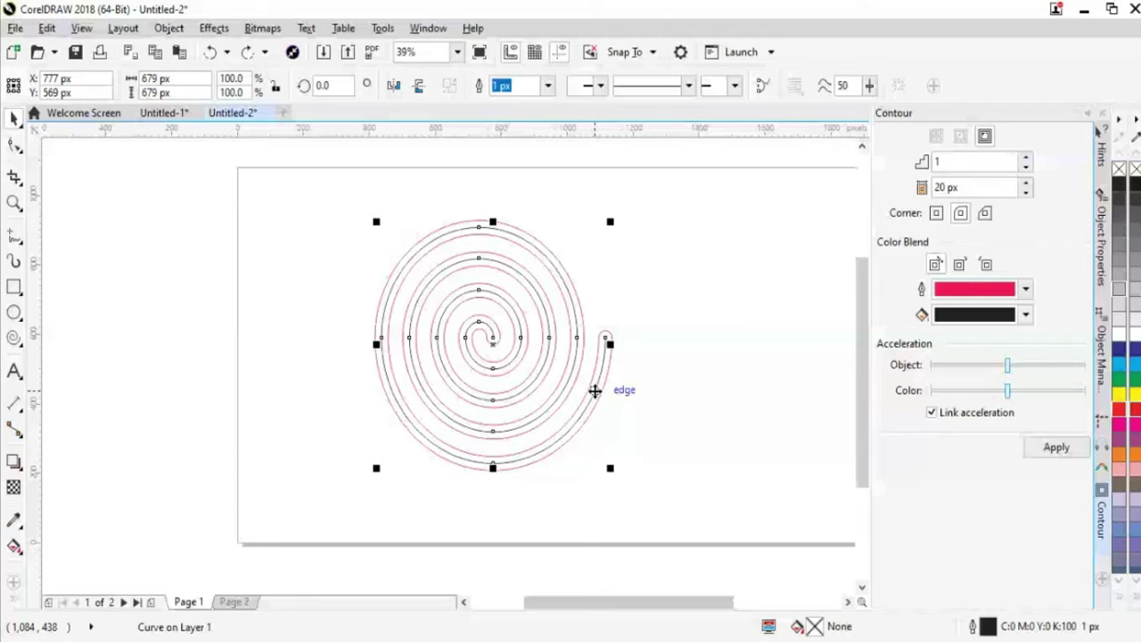
{"action": "key", "text": "Delete"}
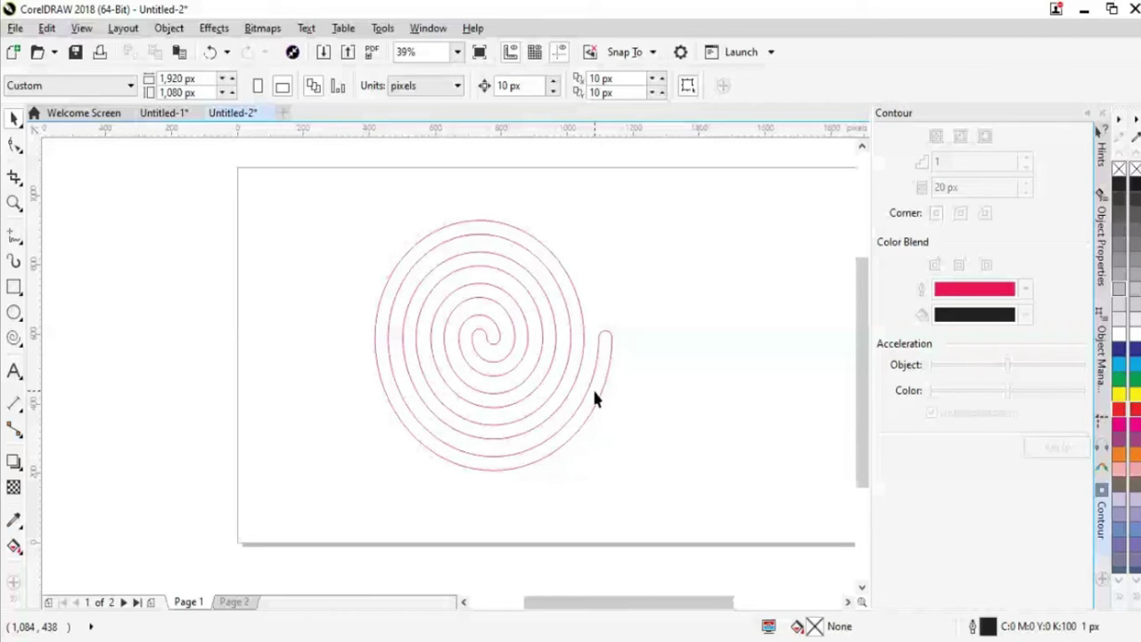
{"action": "left_click", "coordinate": [594, 392]}
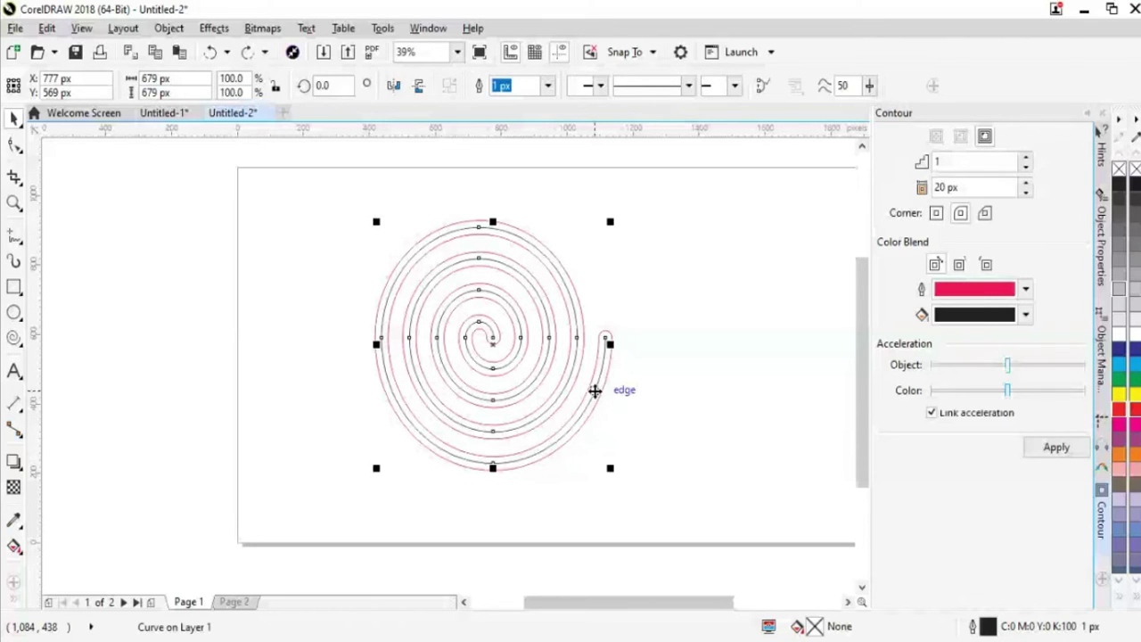
{"action": "left_click", "coordinate": [661, 403]}
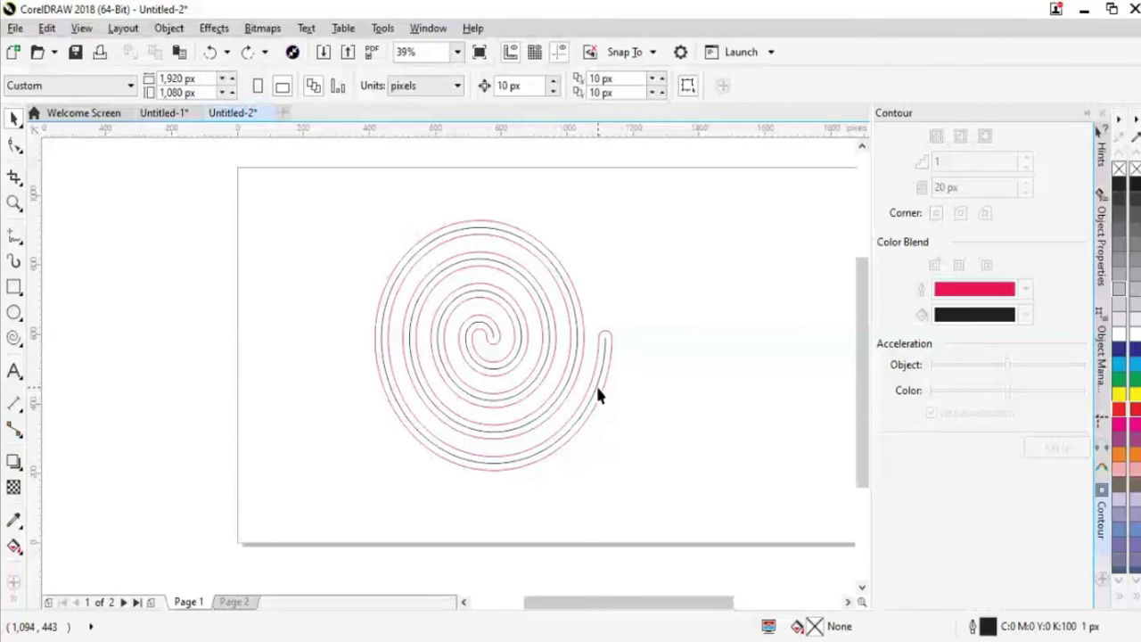
Move the contoured spiral partly off the page's left edge and pick the Spiral tool
{"action": "left_click_drag", "start_coordinate": [598, 395], "coordinate": [204, 413]}
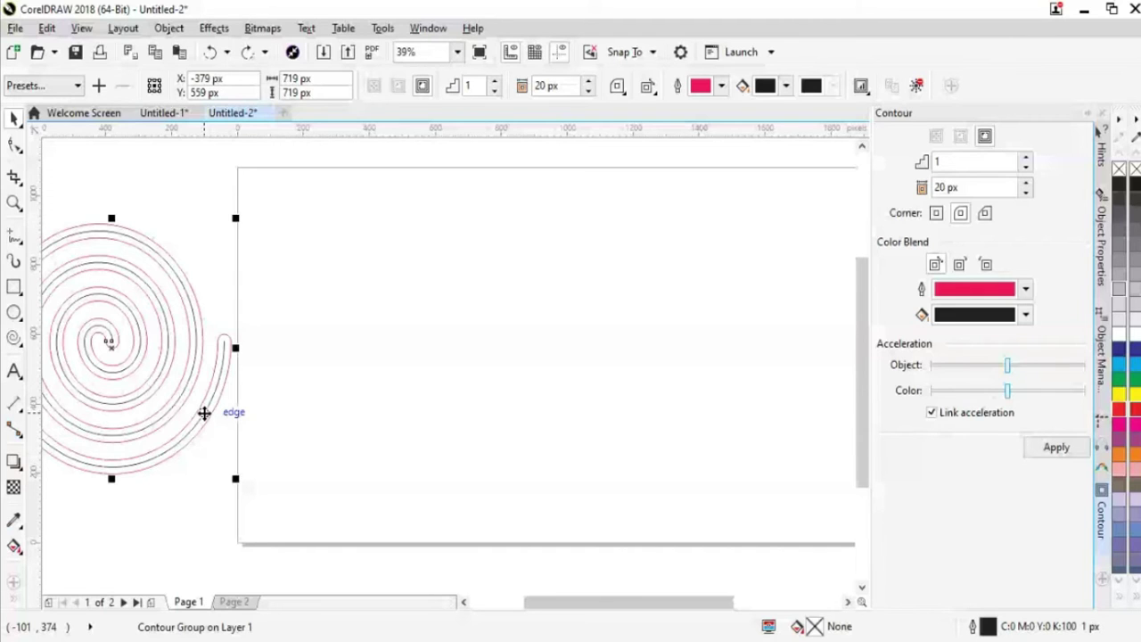
{"action": "left_click", "coordinate": [431, 381]}
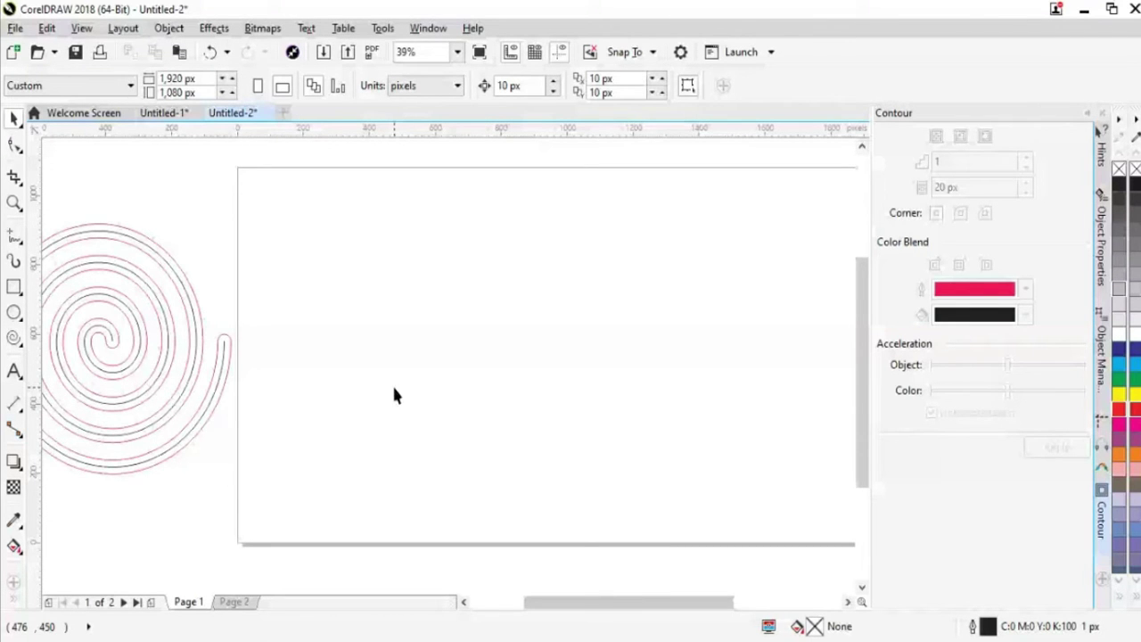
{"action": "left_click", "coordinate": [13, 337]}
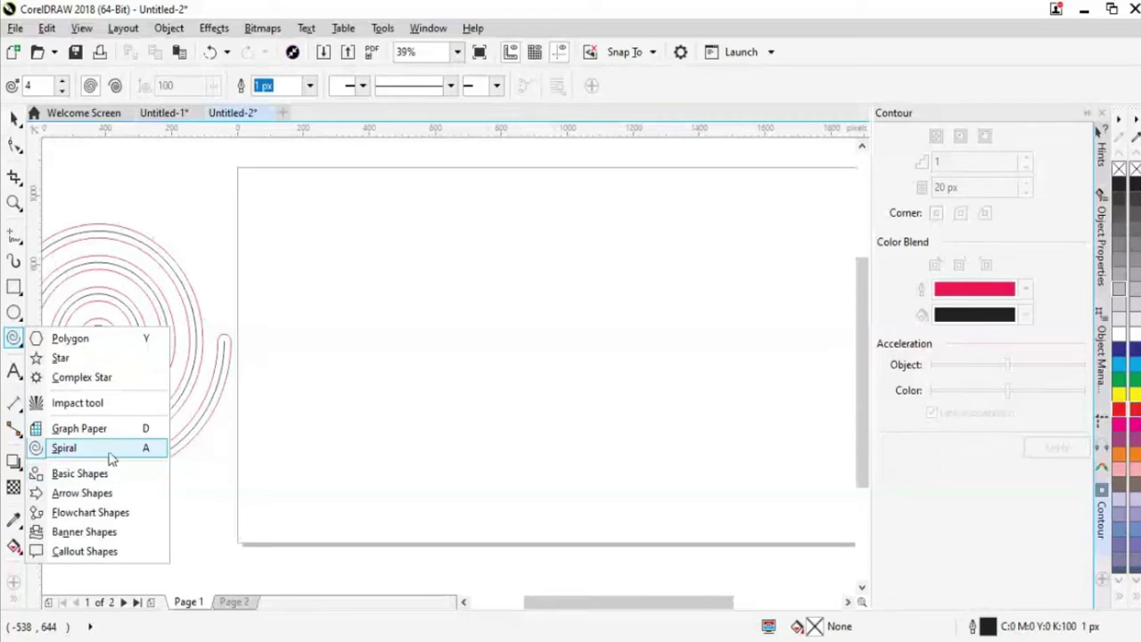
{"action": "left_click", "coordinate": [40, 447]}
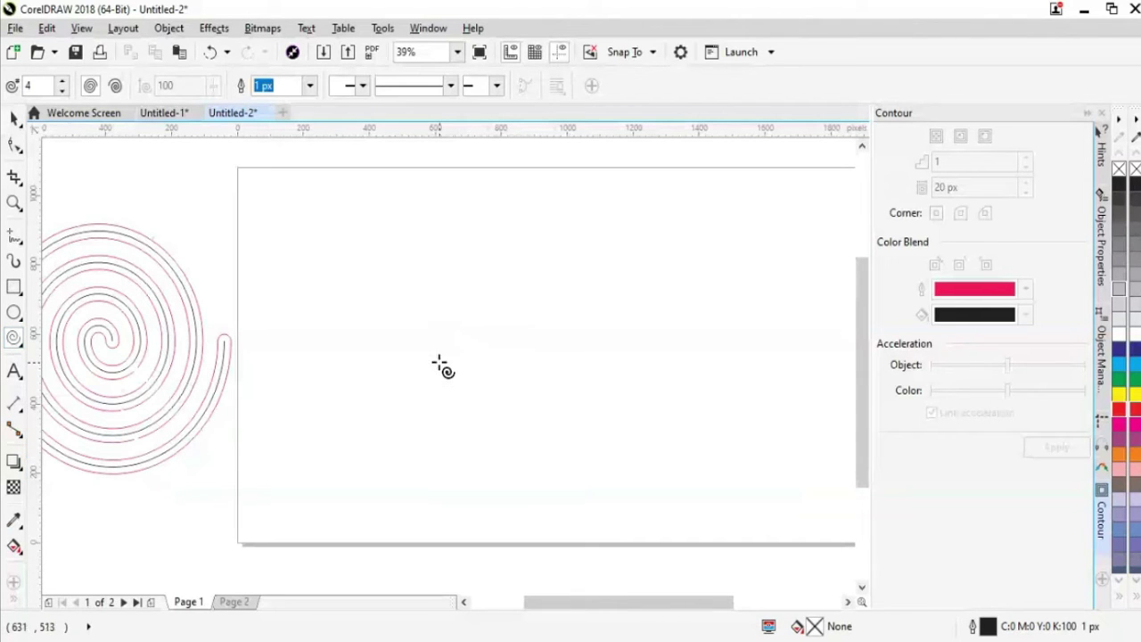
Draw a 661 × 661 px four-turn spiral and shift it up-left beside the contoured pair
{"action": "left_click_drag", "start_coordinate": [379, 278], "coordinate": [599, 515]}
{"action": "left_click", "coordinate": [14, 119]}
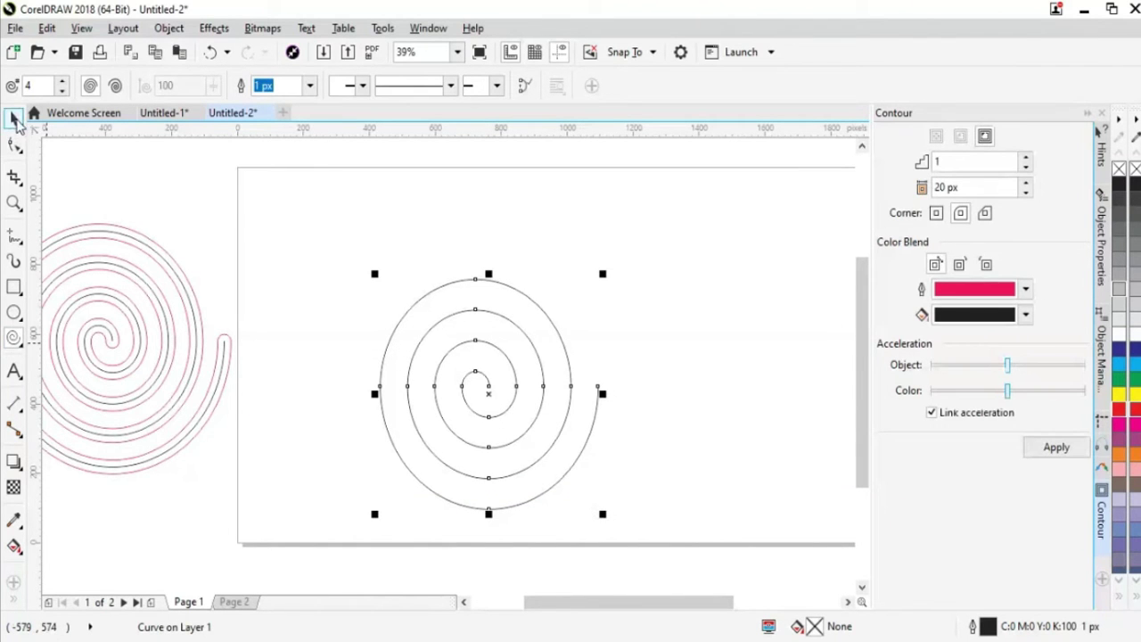
{"action": "left_click_drag", "start_coordinate": [496, 417], "coordinate": [435, 359]}
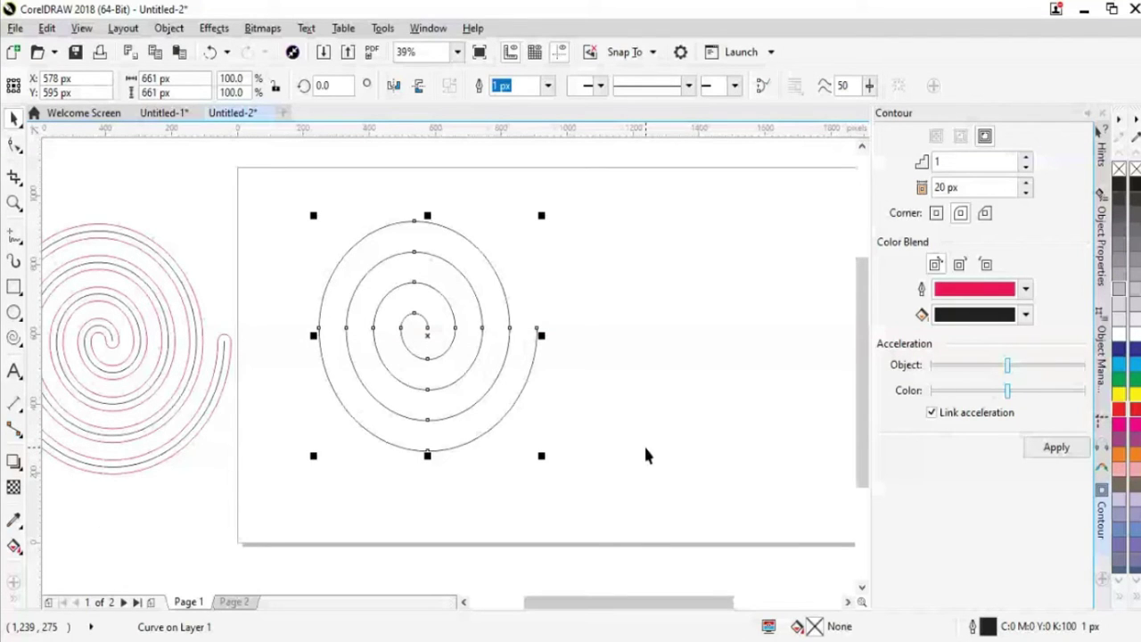
{"action": "left_click", "coordinate": [214, 28]}
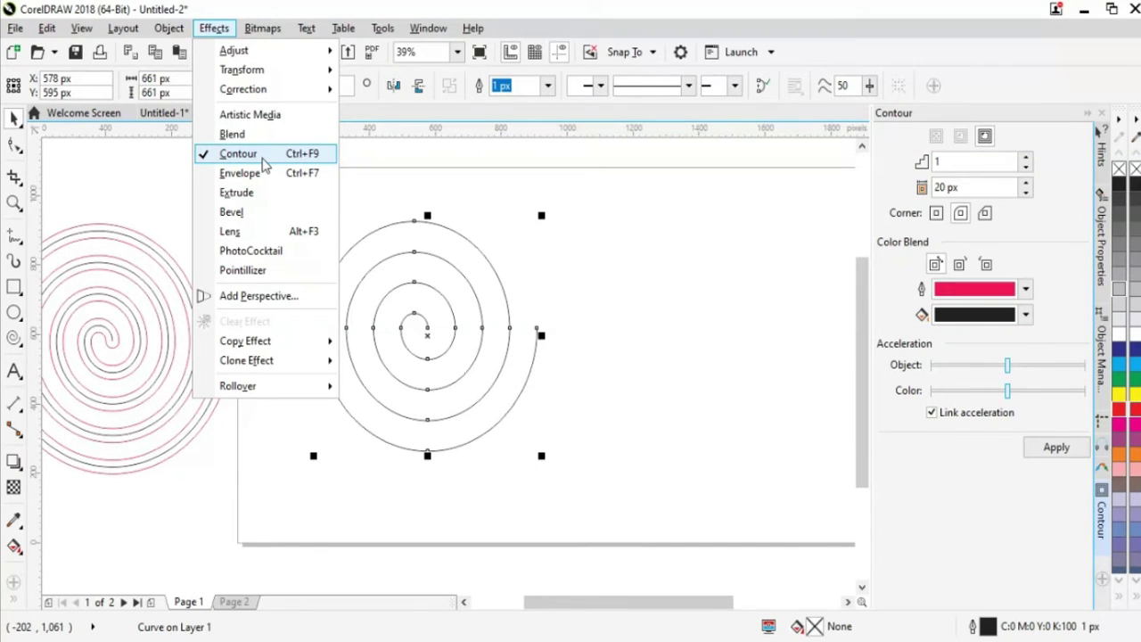
Apply a 1-step red contour at a 22 px offset to the second spiral
{"action": "left_click", "coordinate": [262, 157]}
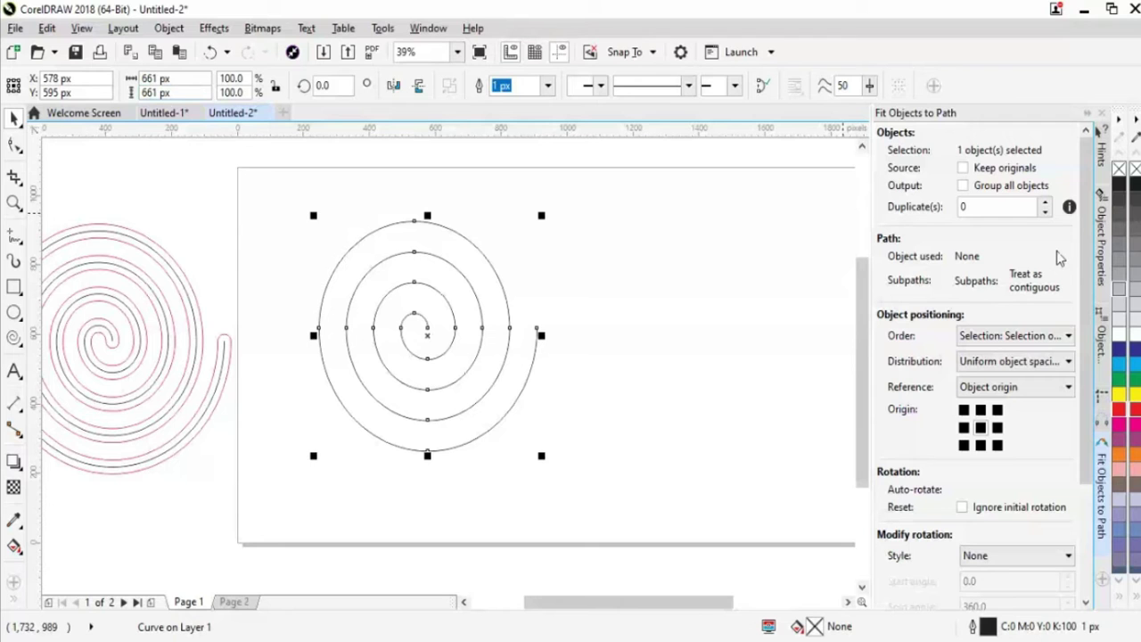
{"action": "left_click", "coordinate": [214, 27]}
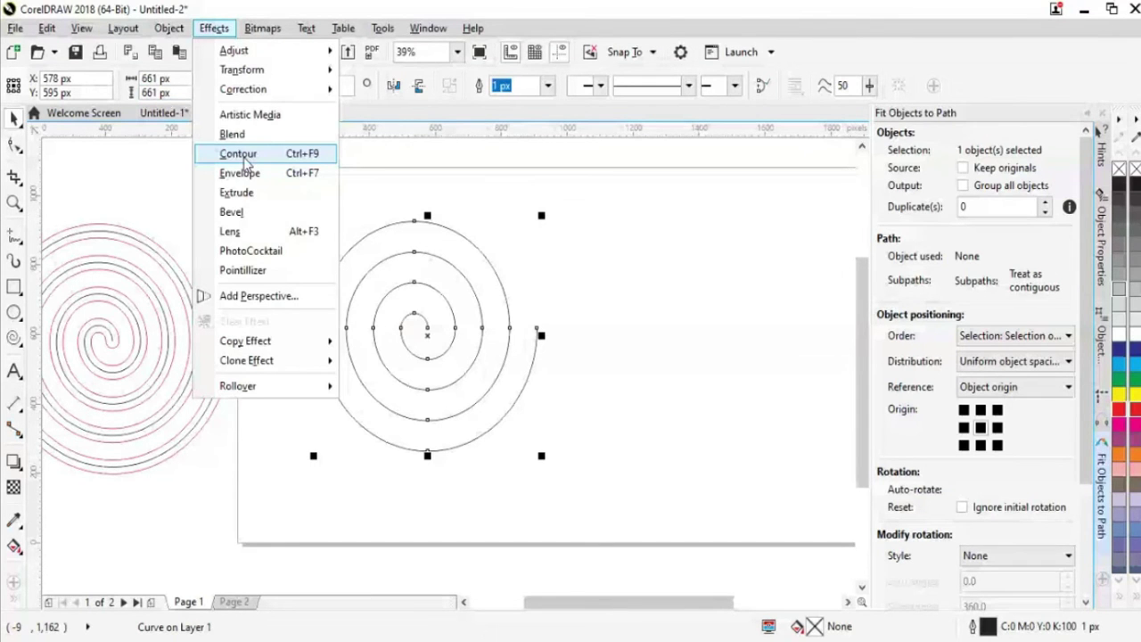
{"action": "left_click", "coordinate": [243, 159]}
{"action": "left_click", "coordinate": [991, 187]}
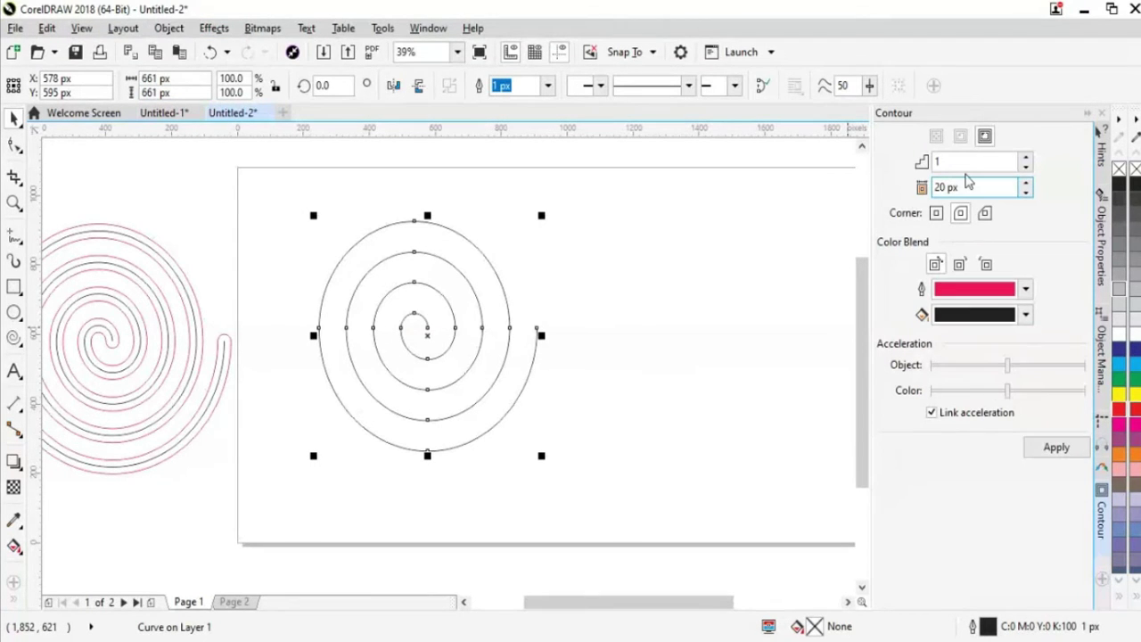
{"action": "left_click", "coordinate": [983, 160]}
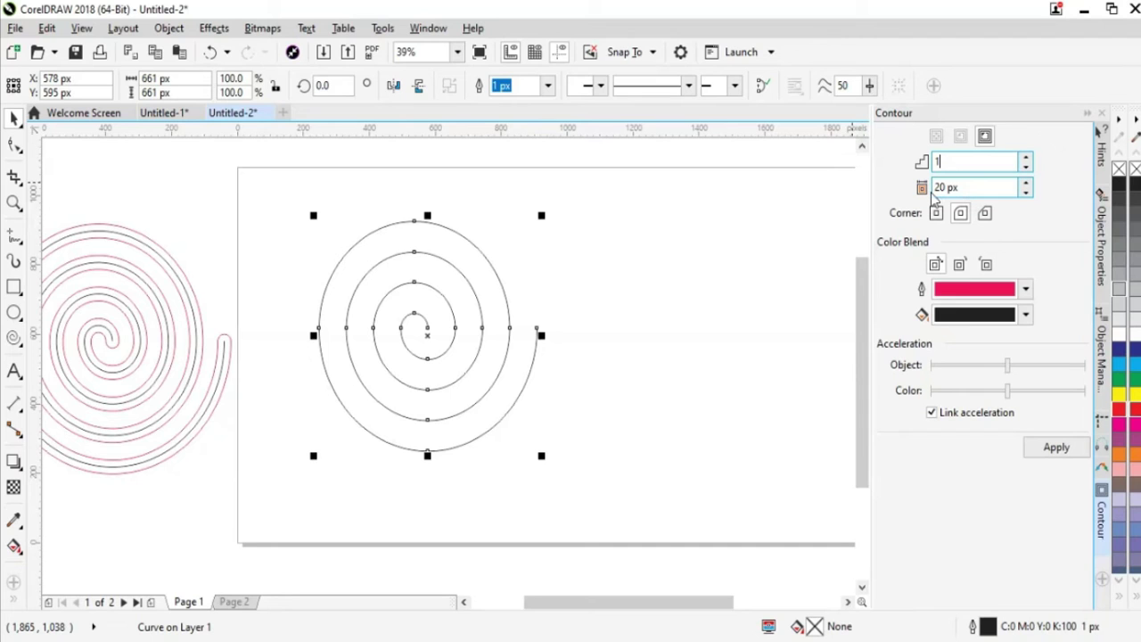
{"action": "left_click", "coordinate": [1026, 191]}
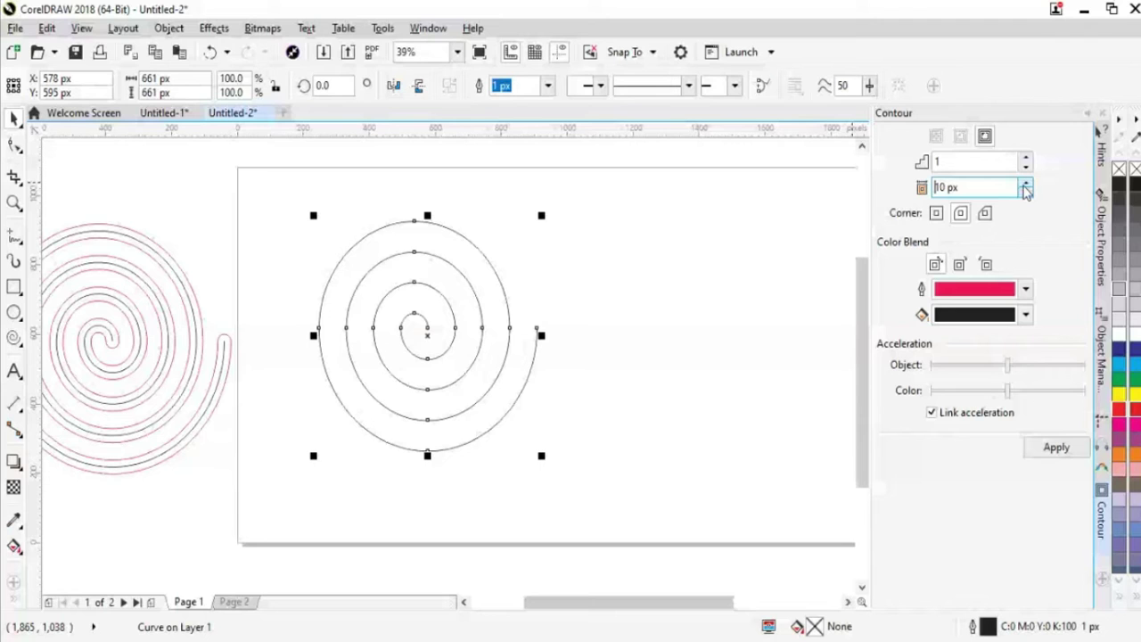
{"action": "left_click", "coordinate": [1026, 184]}
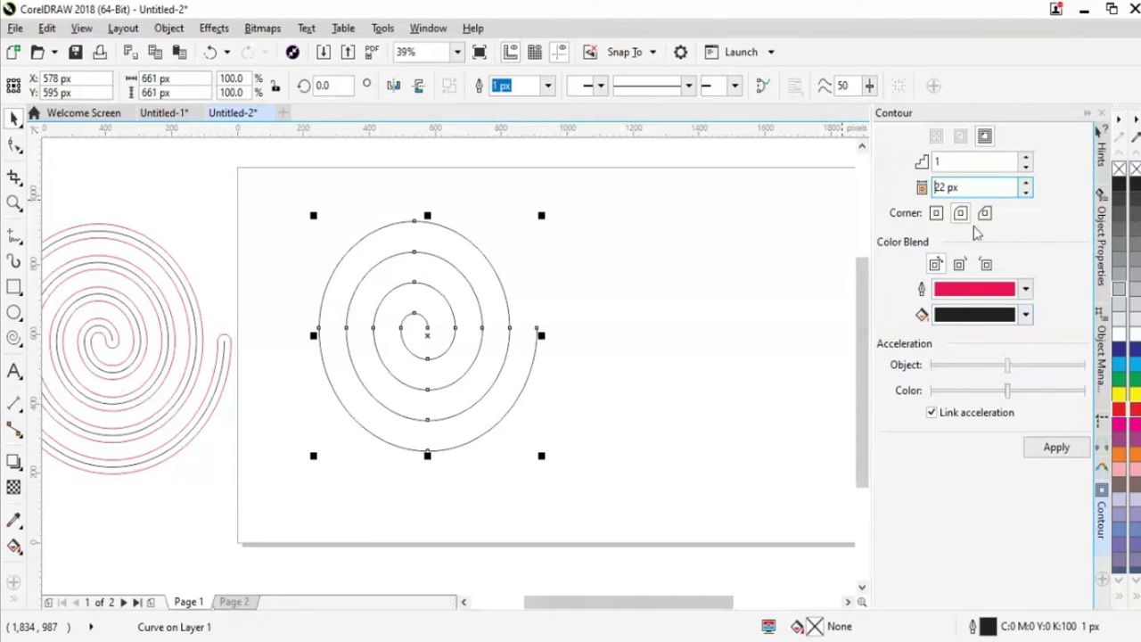
{"action": "left_click", "coordinate": [1056, 446]}
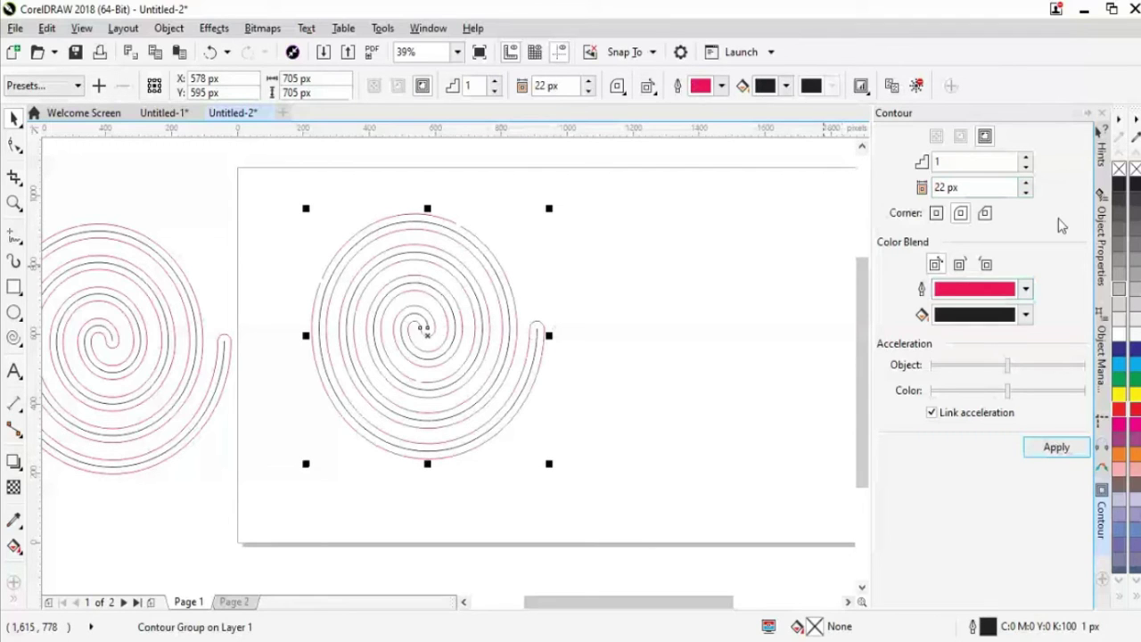
Try red contour offsets of 40 px and then 52 px, applying each
{"action": "left_click", "coordinate": [1061, 449]}
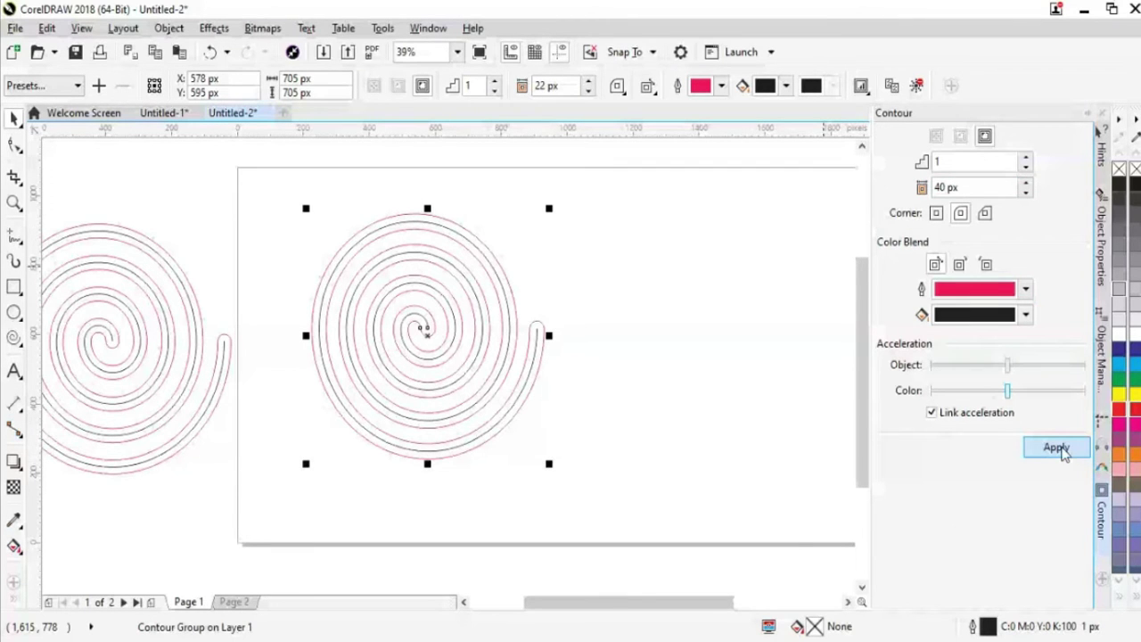
{"action": "left_click", "coordinate": [1059, 448]}
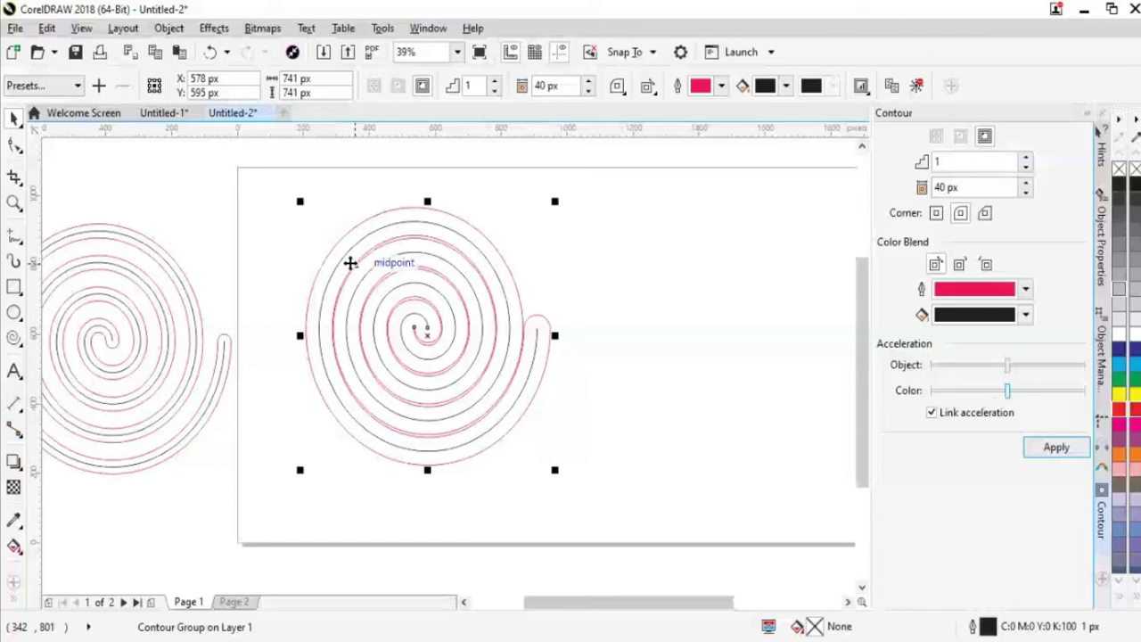
{"action": "left_click", "coordinate": [1025, 183]}
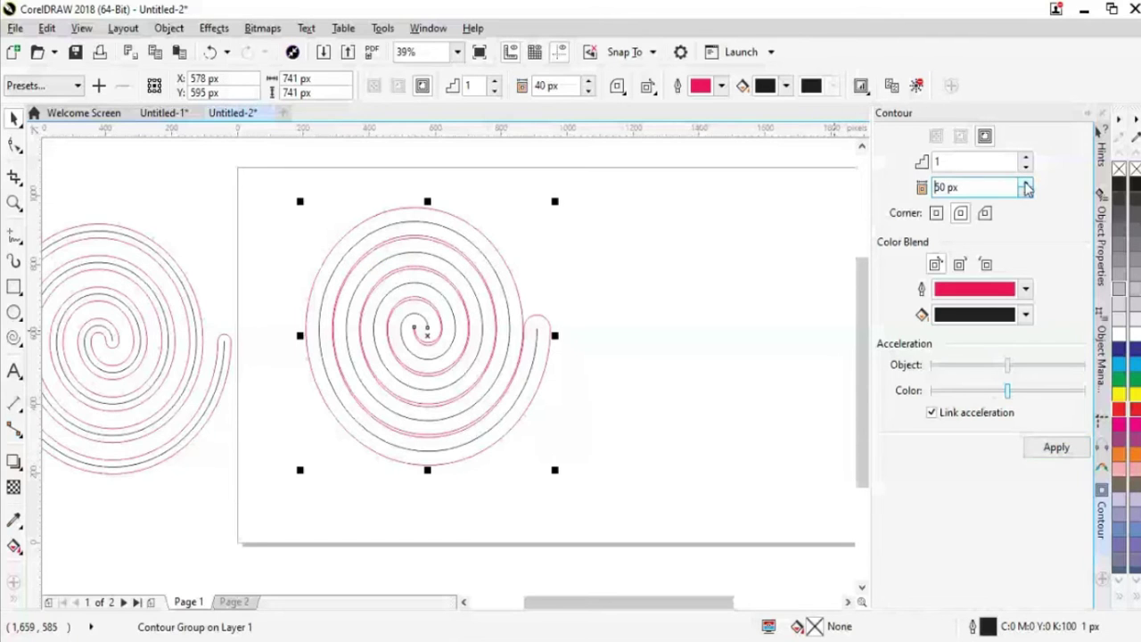
{"action": "left_click", "coordinate": [1057, 446]}
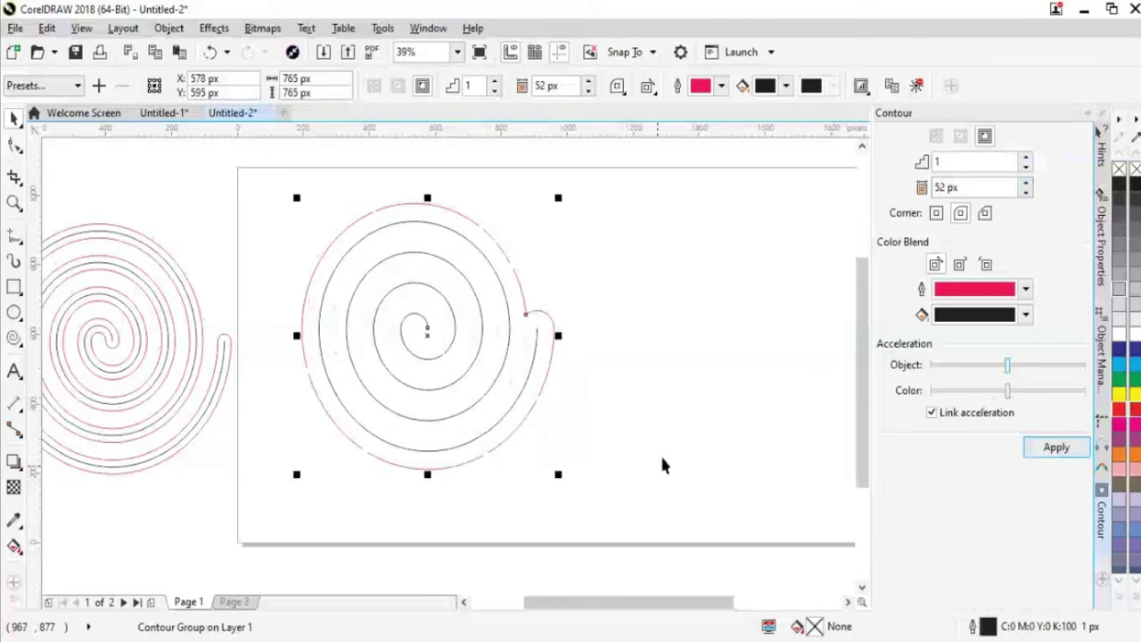
Lower the contour offset to 20 px and apply it
{"action": "left_click", "coordinate": [1026, 191]}
{"action": "left_click", "coordinate": [1026, 191]}
{"action": "left_click", "coordinate": [1025, 191]}
{"action": "left_click", "coordinate": [1025, 191]}
{"action": "left_click", "coordinate": [1025, 192]}
{"action": "left_click", "coordinate": [1025, 192]}
{"action": "left_click", "coordinate": [1025, 192]}
{"action": "left_click", "coordinate": [1025, 191]}
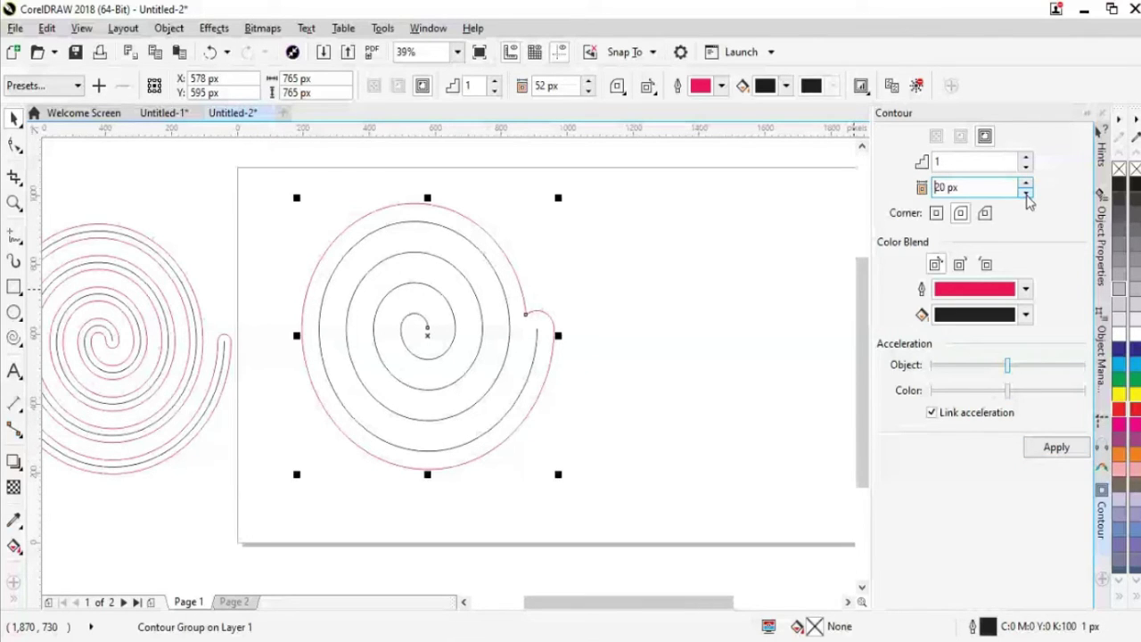
{"action": "left_click", "coordinate": [1059, 449]}
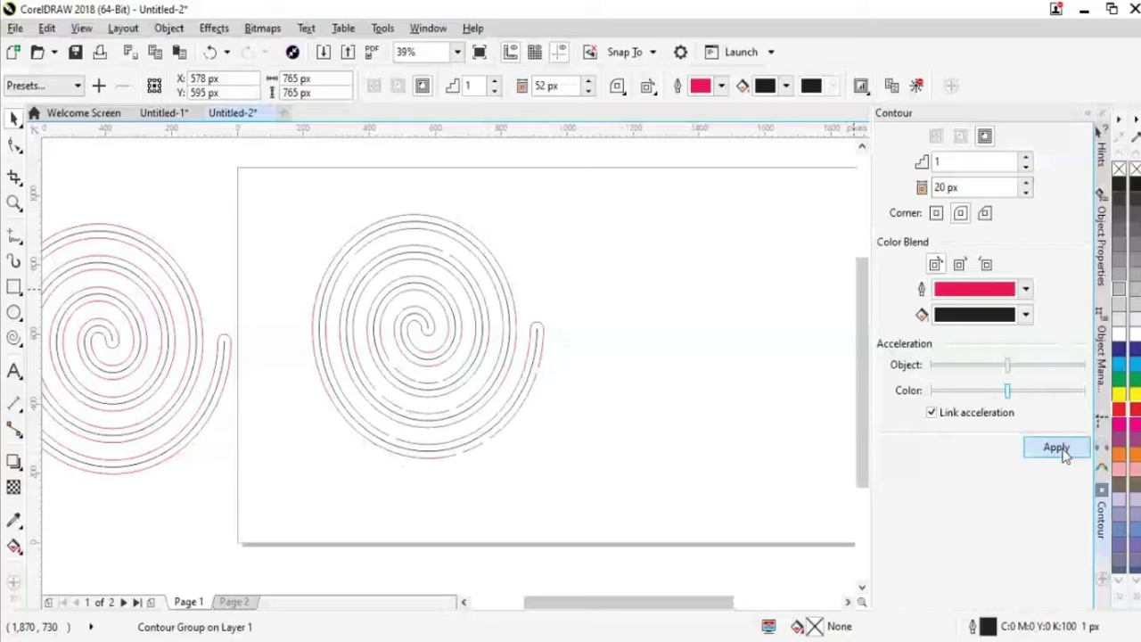
Reapply the 20 px contour and drag the contour group right, clear of the first spiral
{"action": "left_click", "coordinate": [1061, 450]}
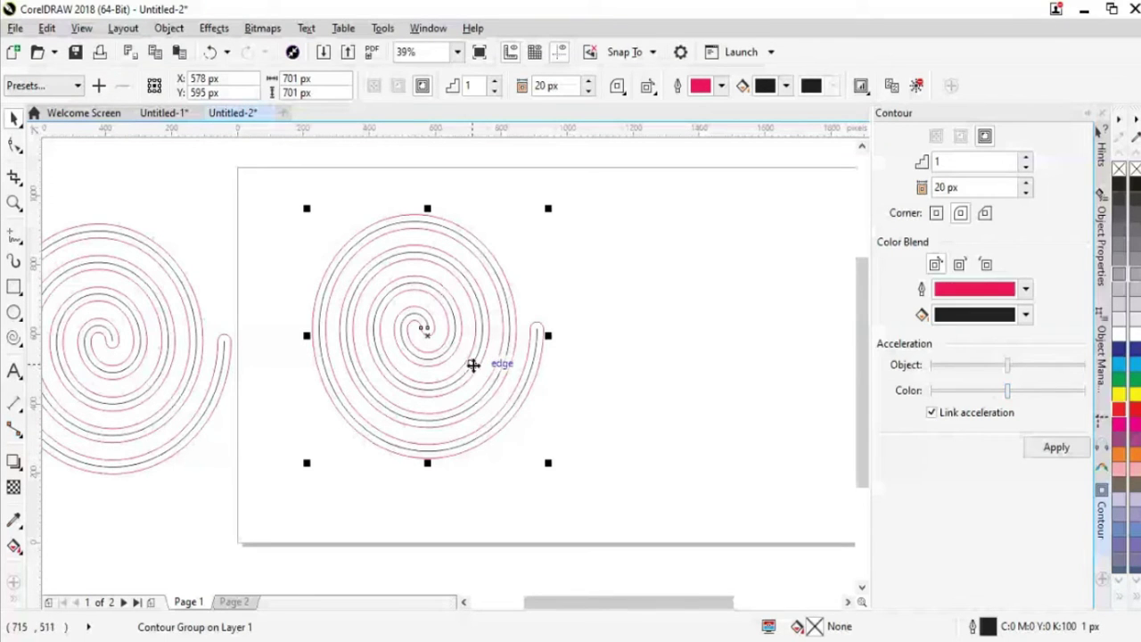
{"action": "left_click_drag", "start_coordinate": [473, 362], "coordinate": [524, 365]}
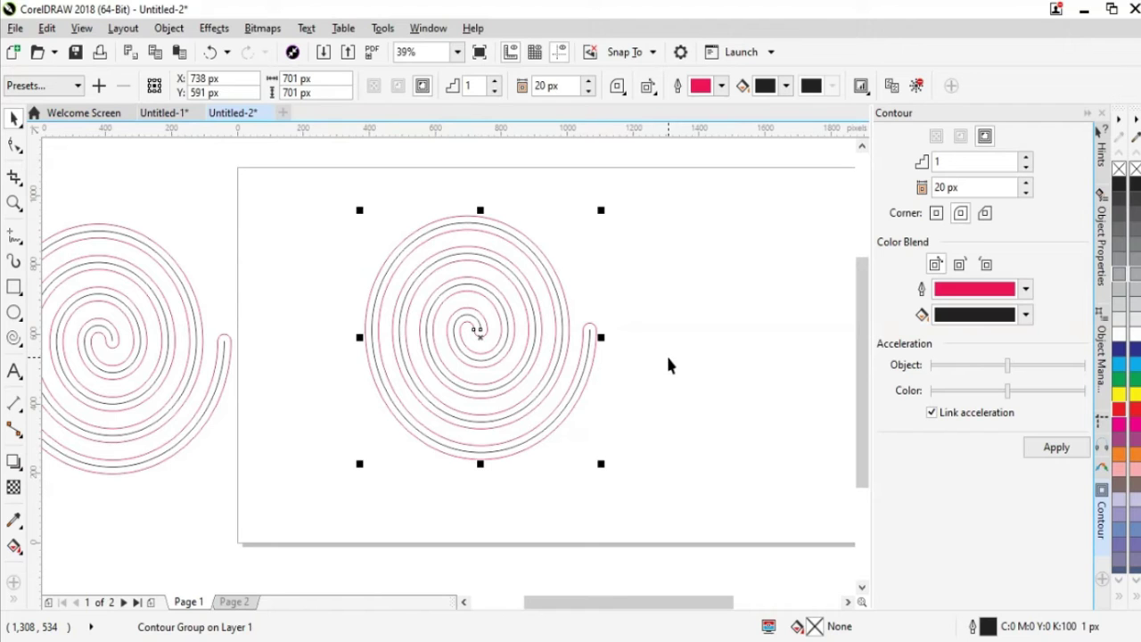
Try moving the contour group up and left, undo that move, and deselect it
{"action": "left_click", "coordinate": [668, 365]}
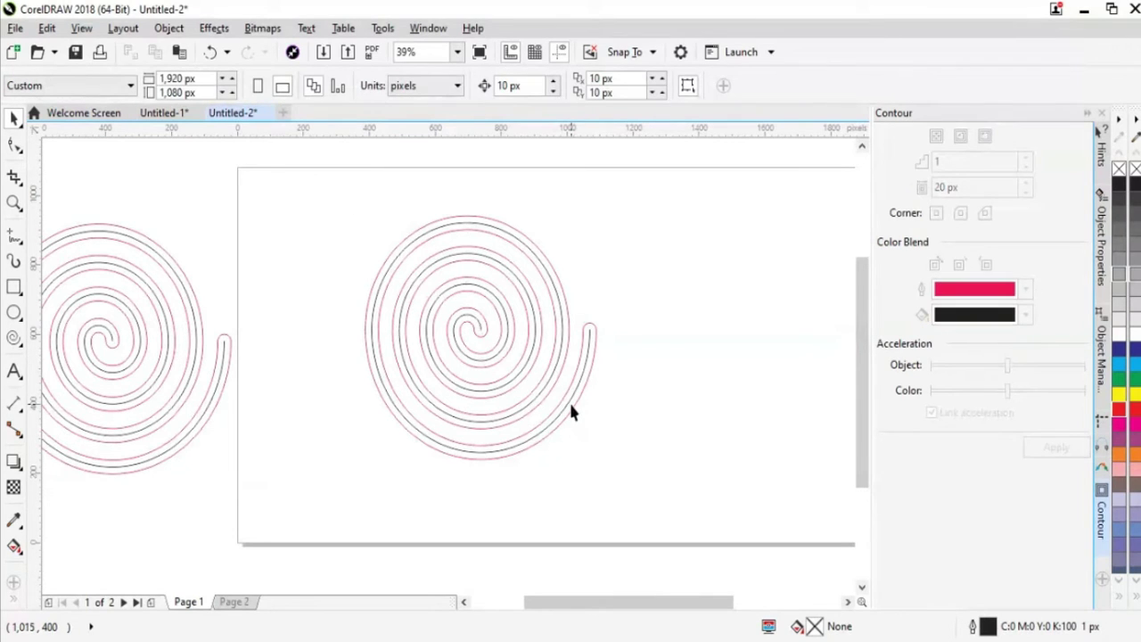
{"action": "left_click_drag", "start_coordinate": [581, 407], "coordinate": [518, 382]}
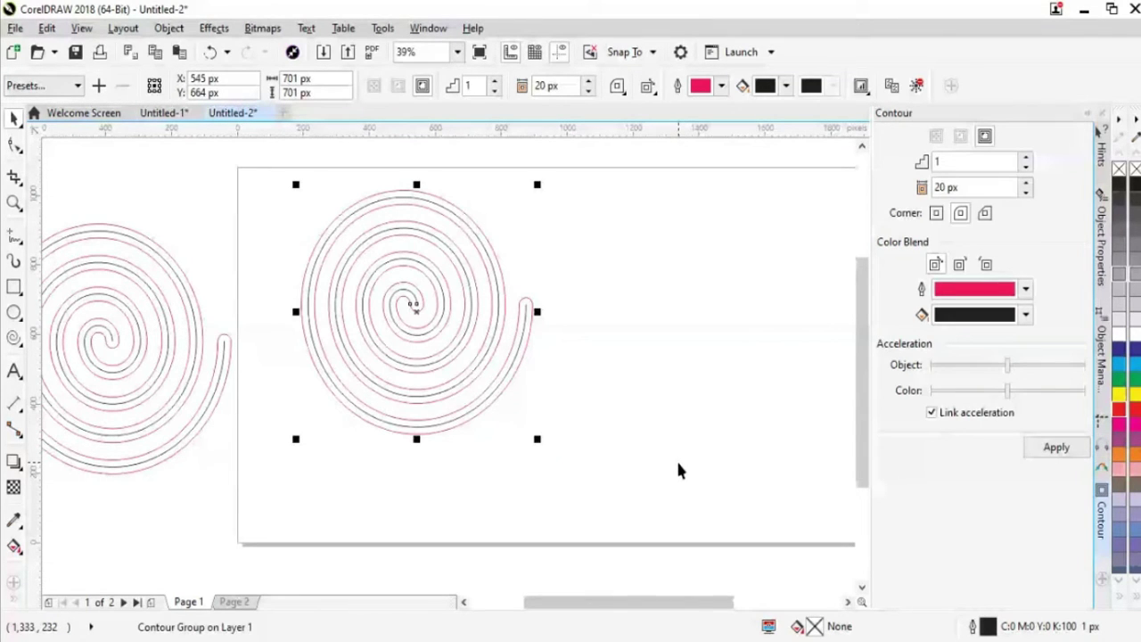
{"action": "key", "text": "ctrl+z"}
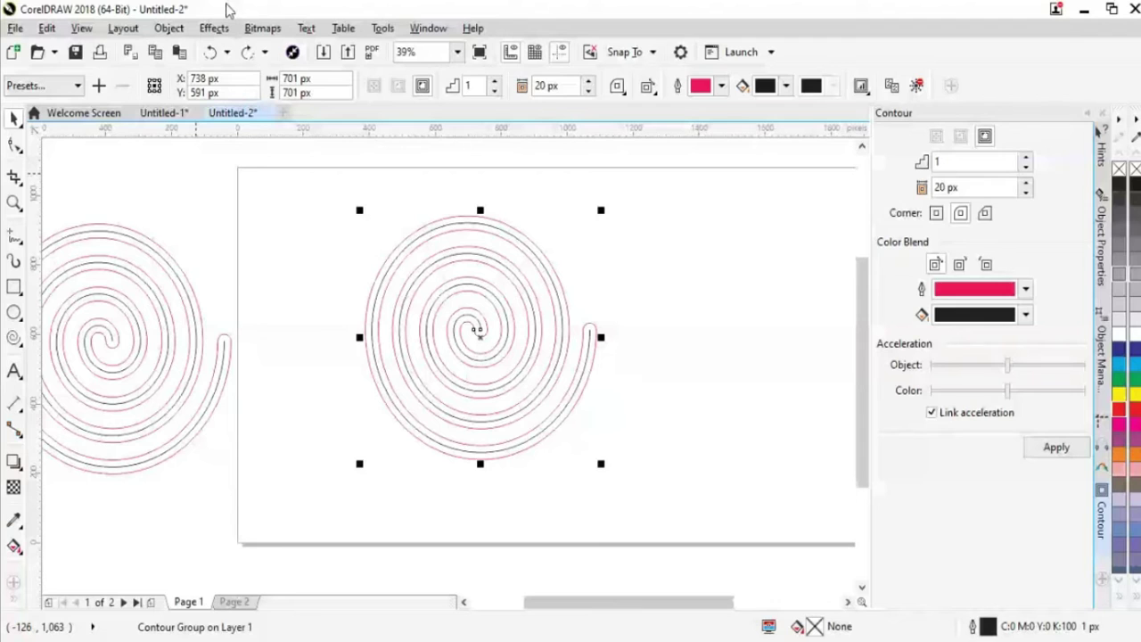
{"action": "left_click", "coordinate": [568, 404]}
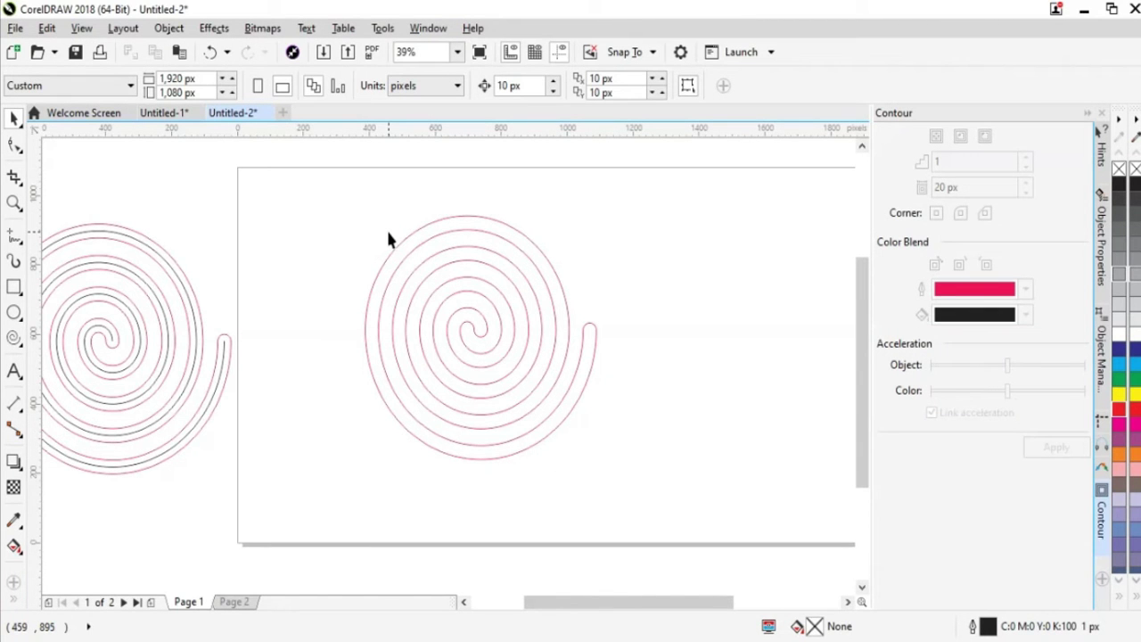
Reselect the middle spiral and undo to restore its black 661 × 661 px curve inside the contour
{"action": "left_click", "coordinate": [401, 250]}
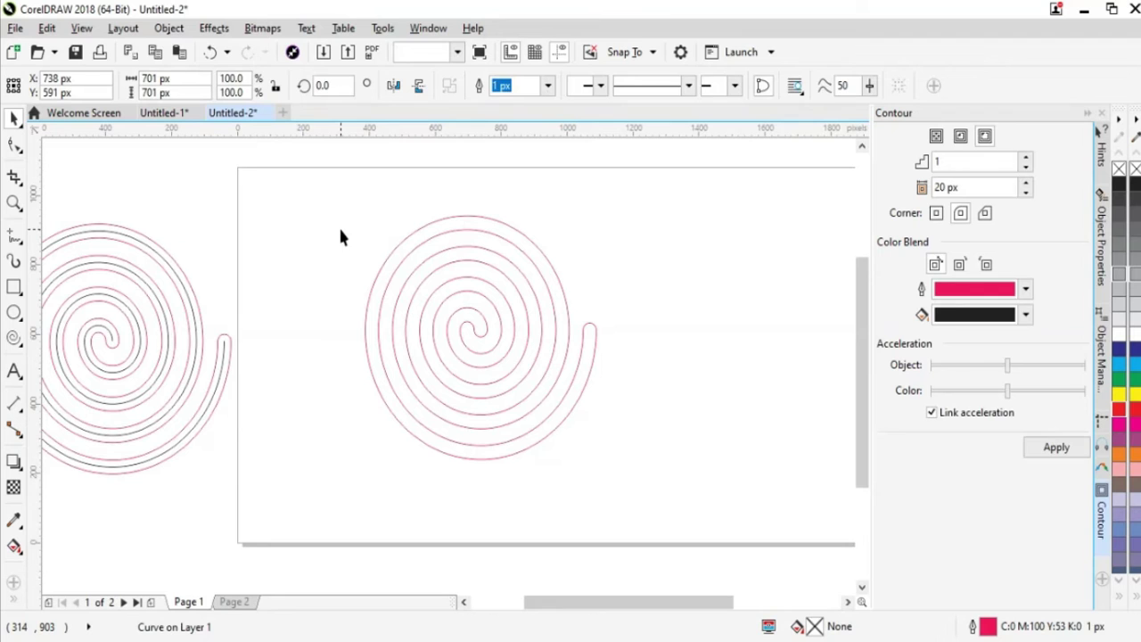
{"action": "left_click", "coordinate": [171, 30]}
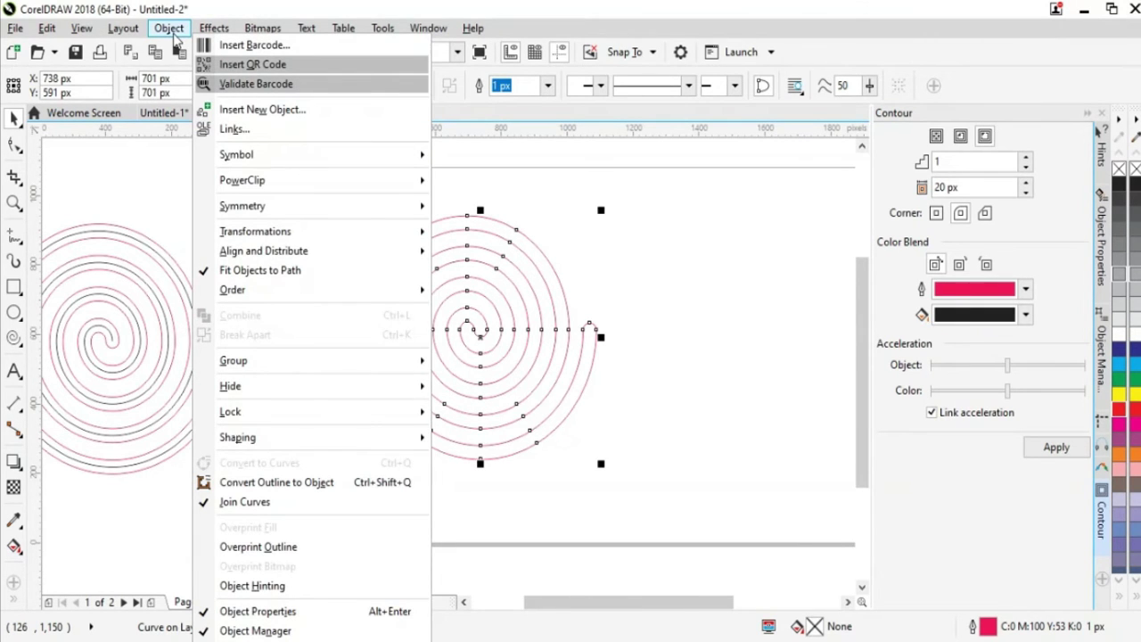
{"action": "left_click", "coordinate": [782, 401]}
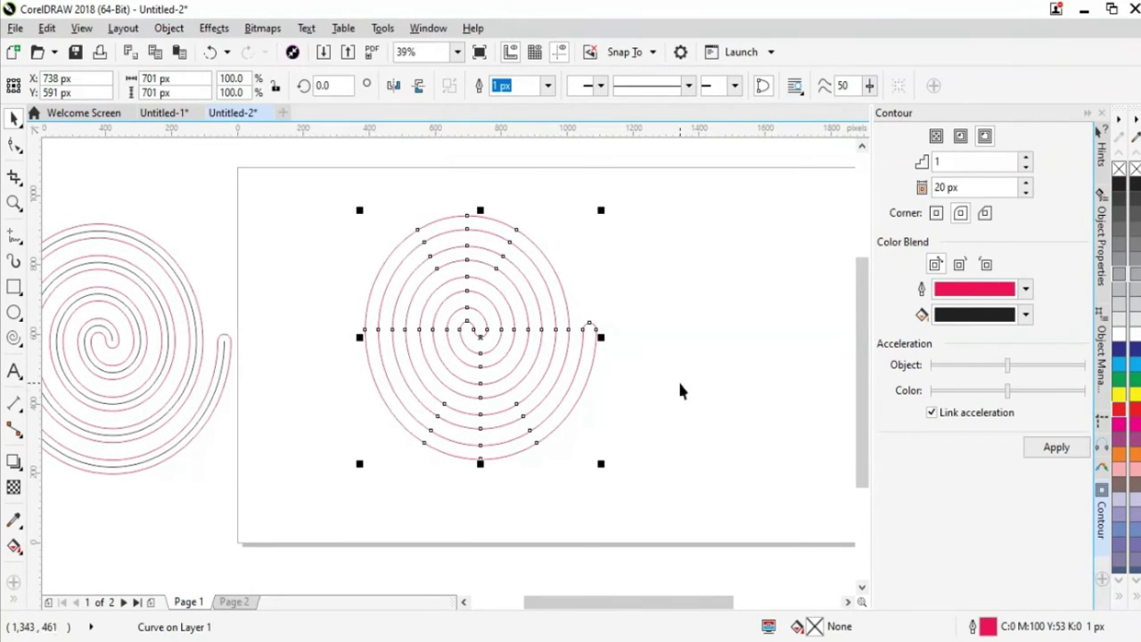
{"action": "left_click", "coordinate": [680, 389]}
{"action": "left_click", "coordinate": [567, 392]}
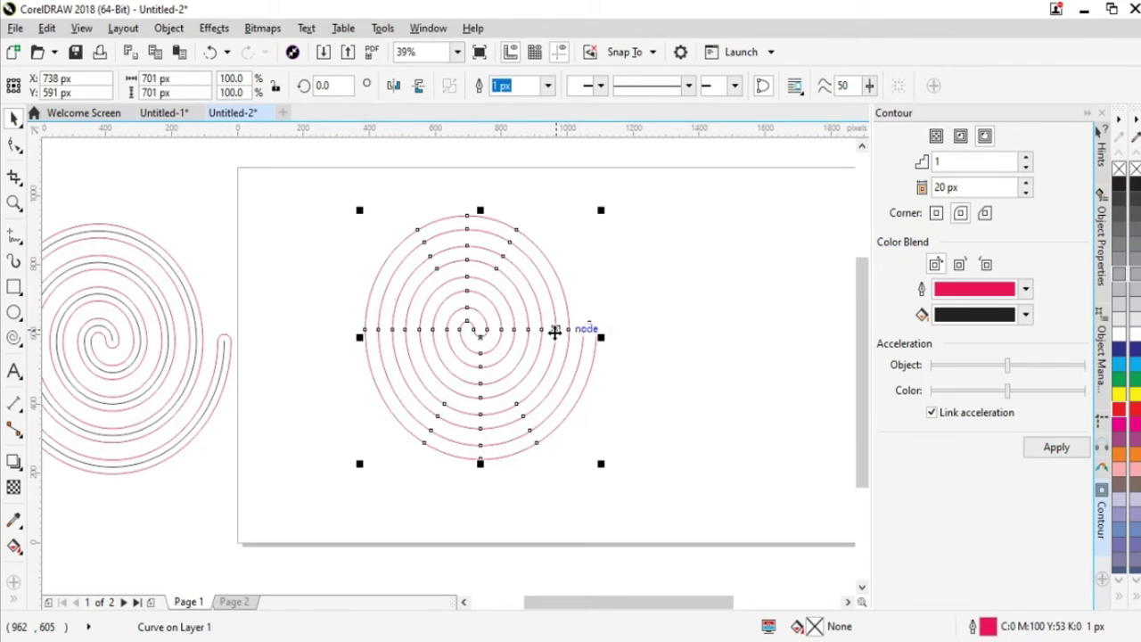
{"action": "left_click", "coordinate": [702, 373]}
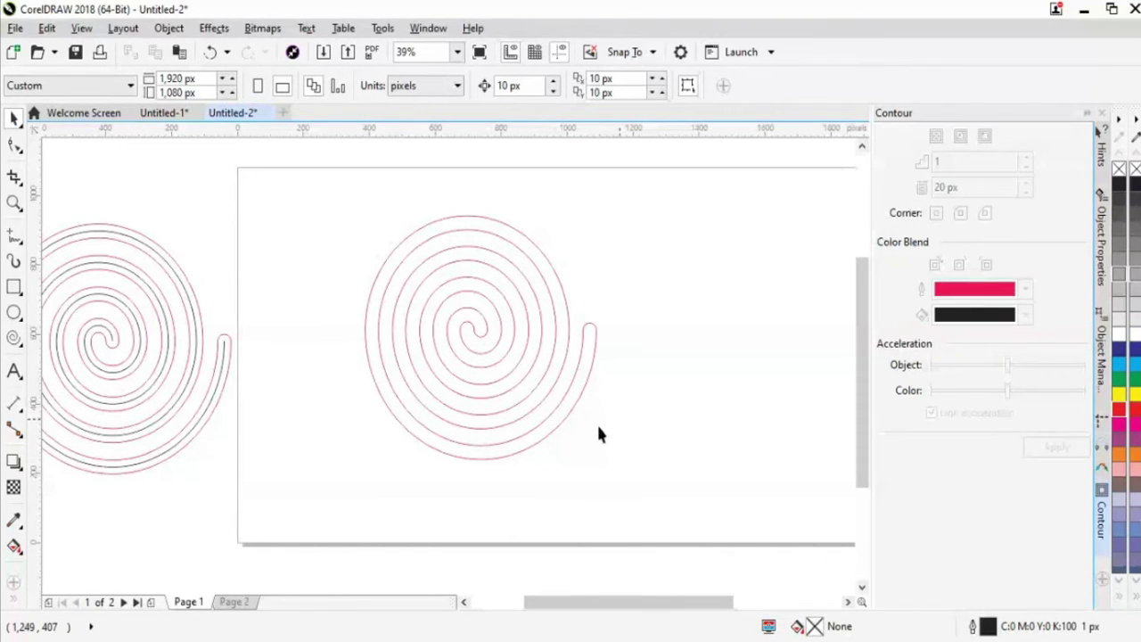
{"action": "left_click", "coordinate": [564, 408]}
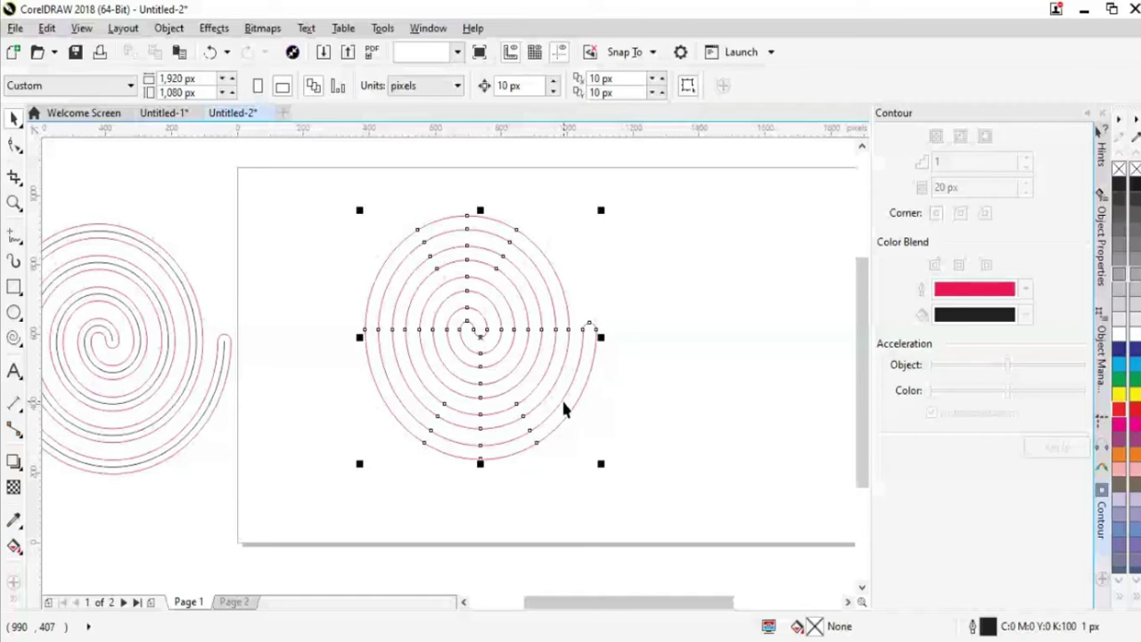
{"action": "left_click", "coordinate": [648, 419]}
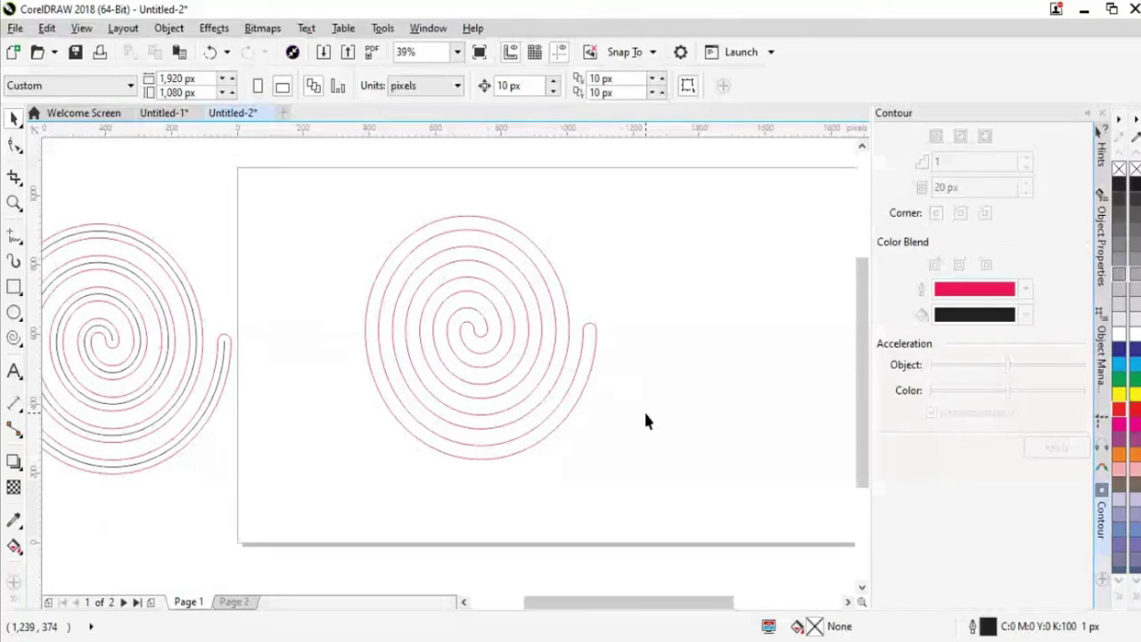
{"action": "left_click", "coordinate": [579, 398]}
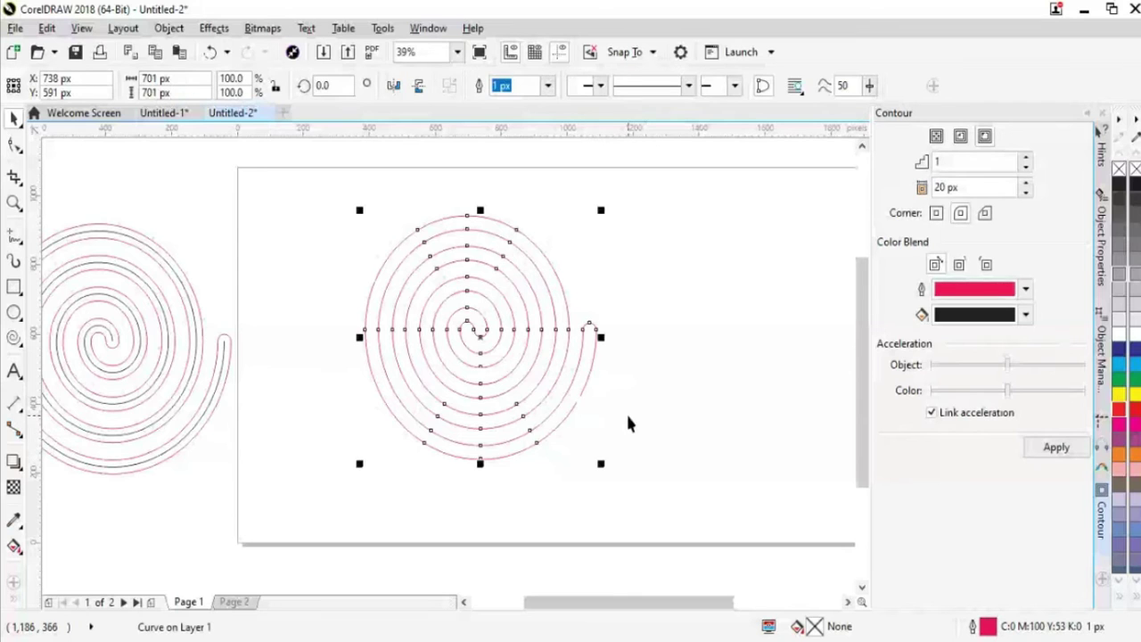
{"action": "key", "text": "ctrl+z"}
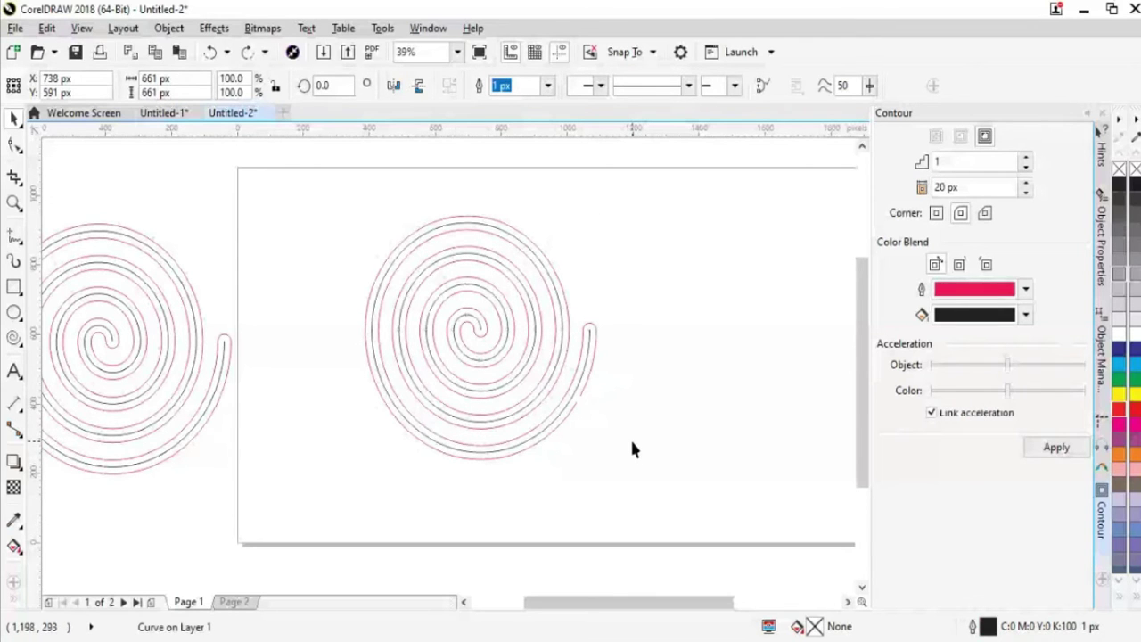
After a trial drag and undo, select the black spiral by its edge and remove it
{"action": "left_click", "coordinate": [573, 401]}
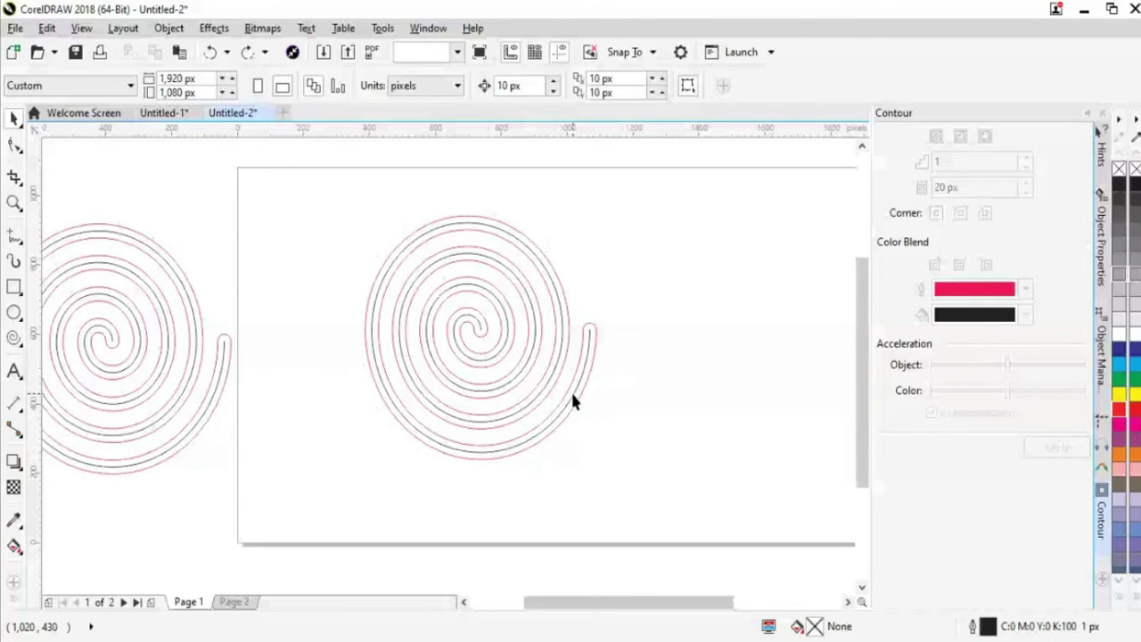
{"action": "left_click_drag", "start_coordinate": [574, 401], "coordinate": [783, 349]}
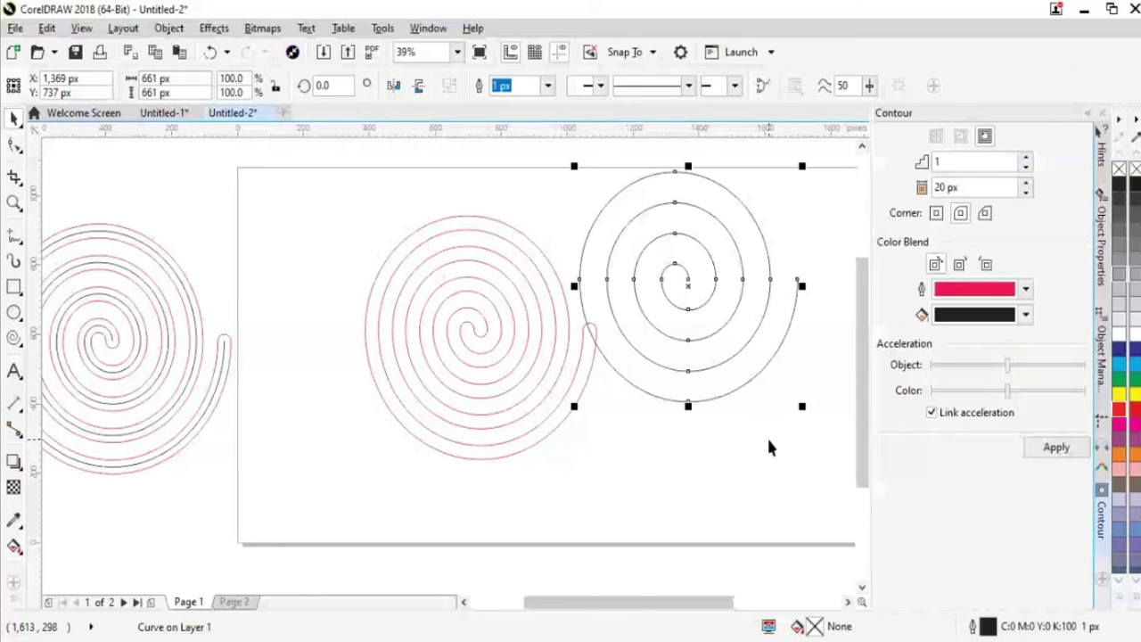
{"action": "key", "text": "ctrl+z"}
{"action": "left_click", "coordinate": [585, 383]}
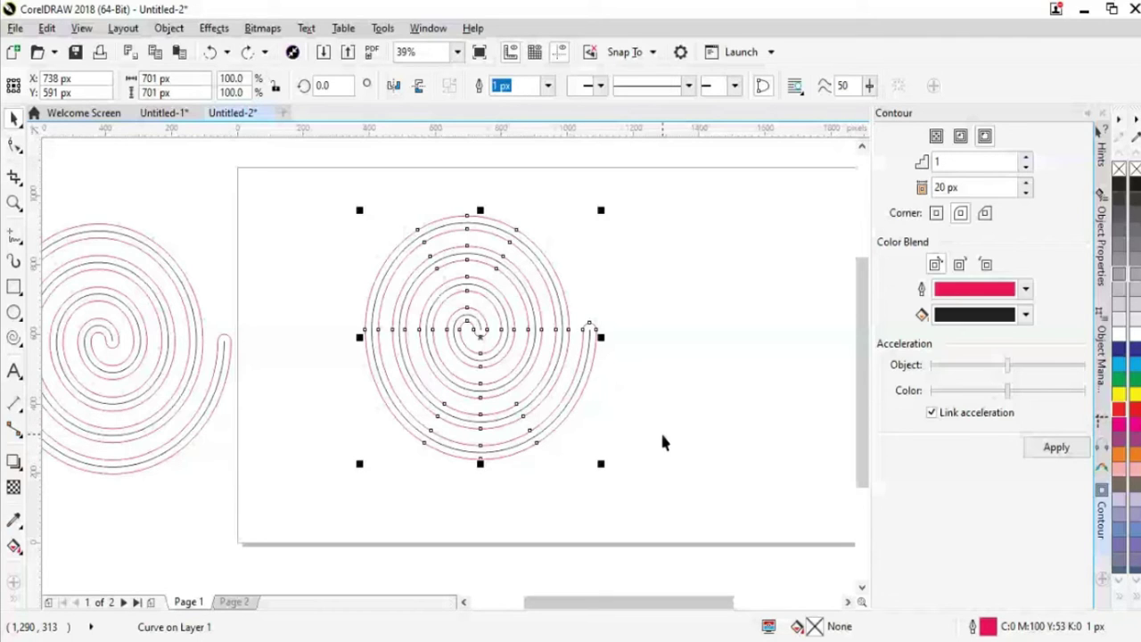
{"action": "left_click", "coordinate": [662, 440]}
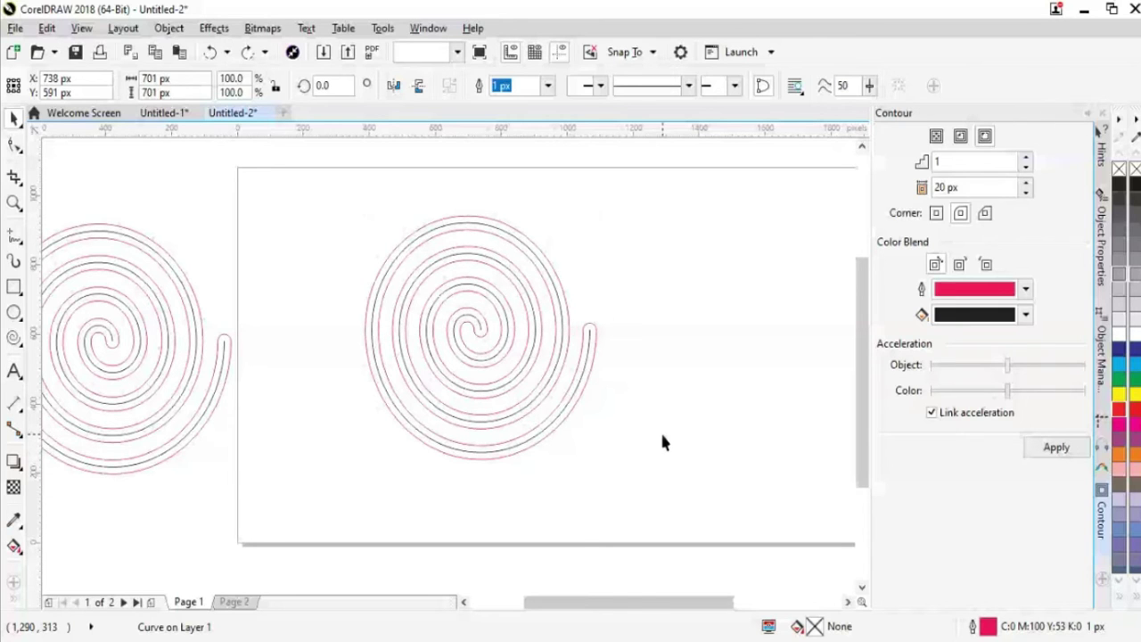
{"action": "left_click", "coordinate": [571, 397]}
{"action": "key", "text": "Escape"}
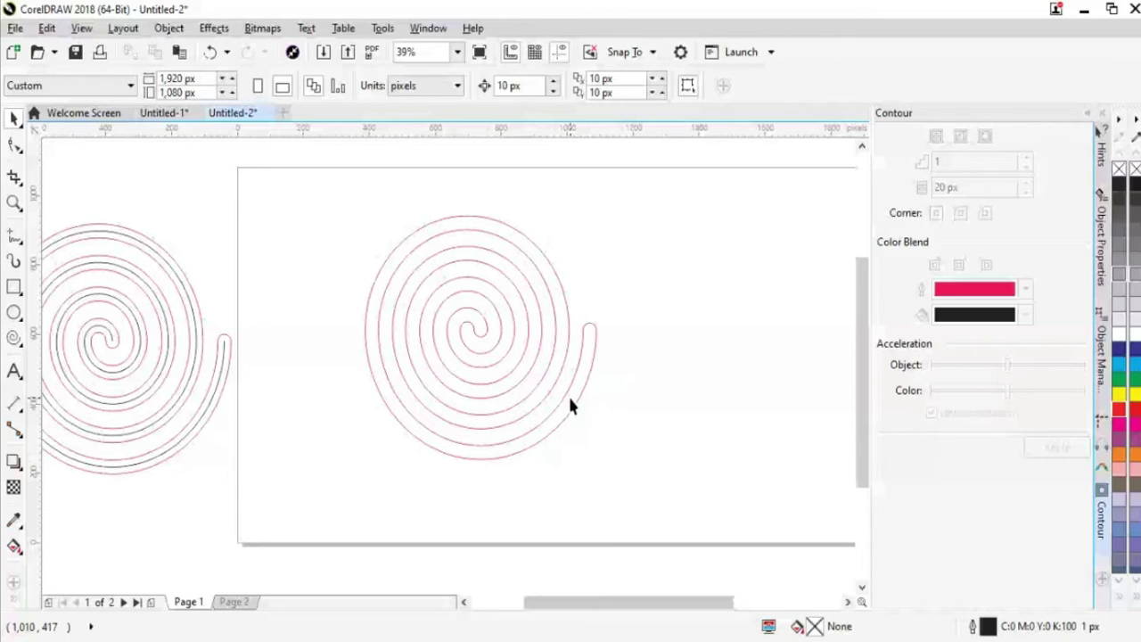
Try a 600 px width on the red spiral, then undo back to 701 × 701 px
{"action": "key", "text": "ctrl+z"}
{"action": "left_click", "coordinate": [173, 81]}
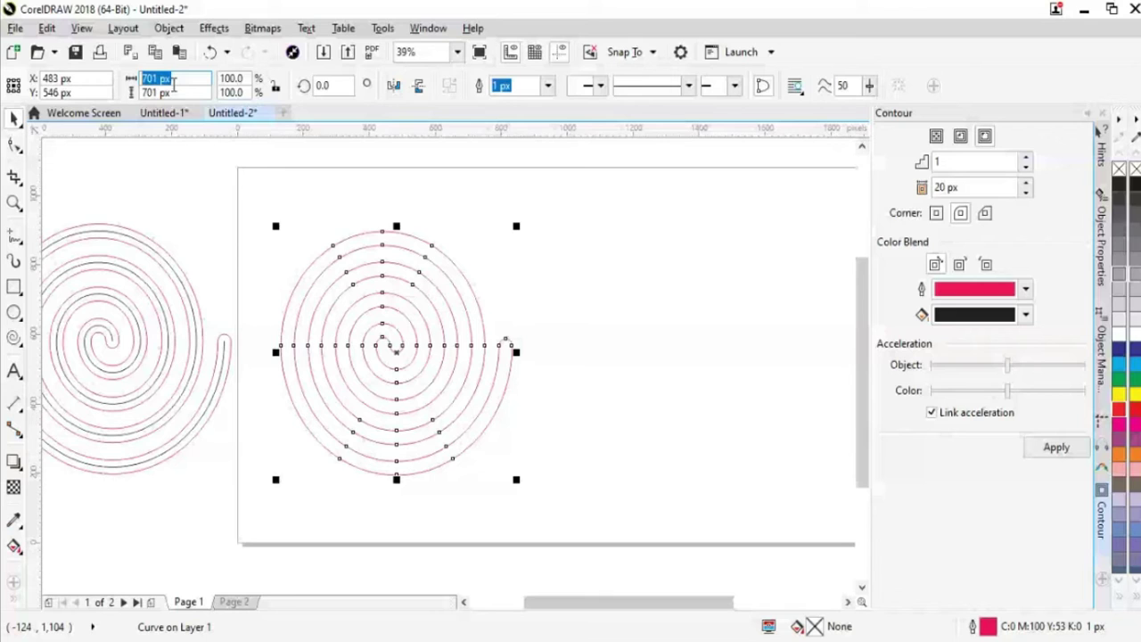
{"action": "type", "text": "600"}
{"action": "key", "text": "Return"}
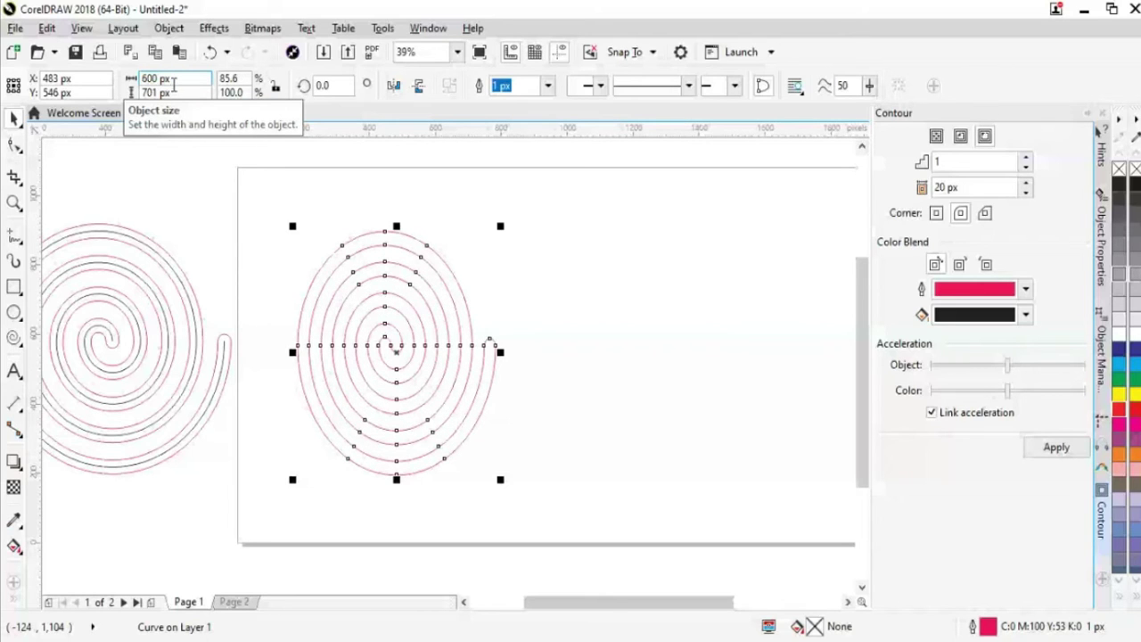
{"action": "key", "text": "ctrl+z"}
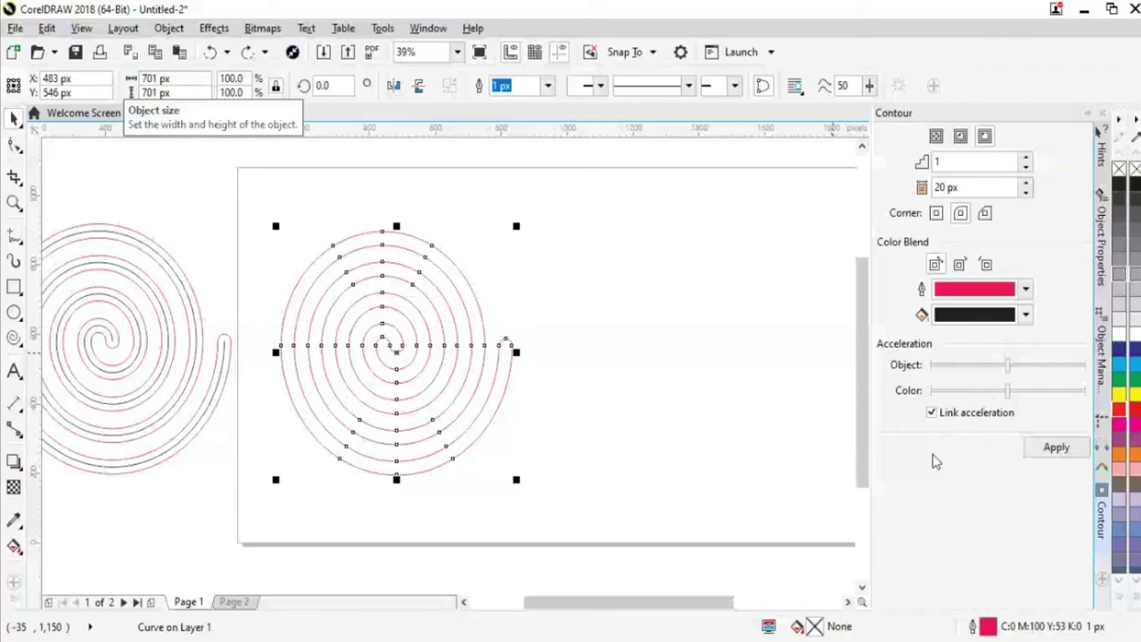
{"action": "left_click", "coordinate": [963, 187]}
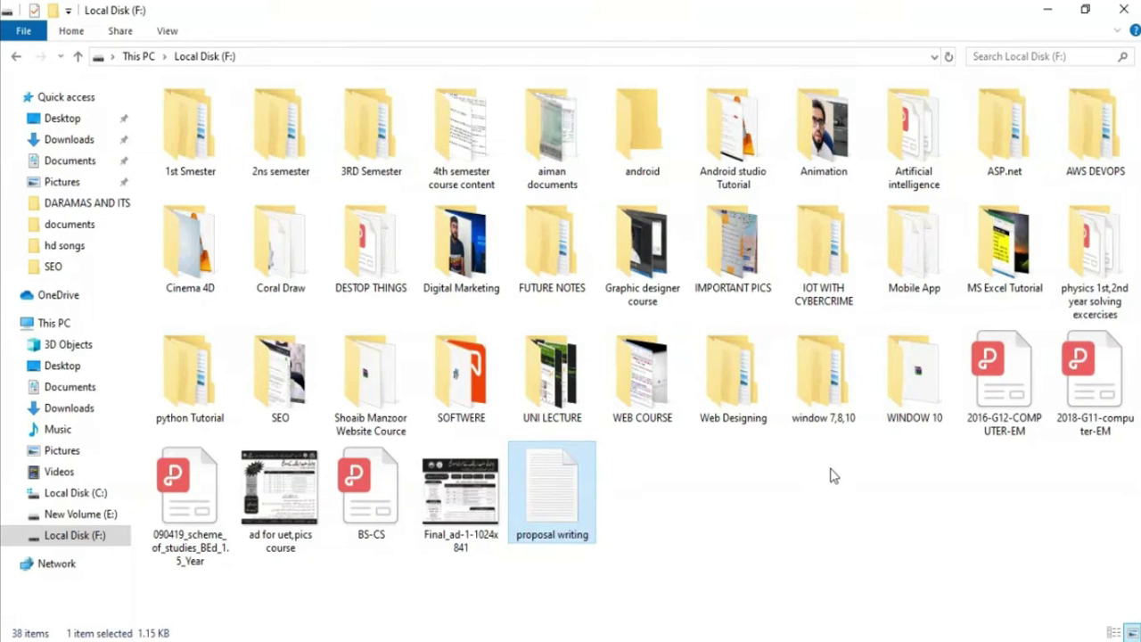
Copy the Crack folder from F:\Coral Draw, then go to Local Disk (C:)
{"action": "double_click", "coordinate": [285, 274]}
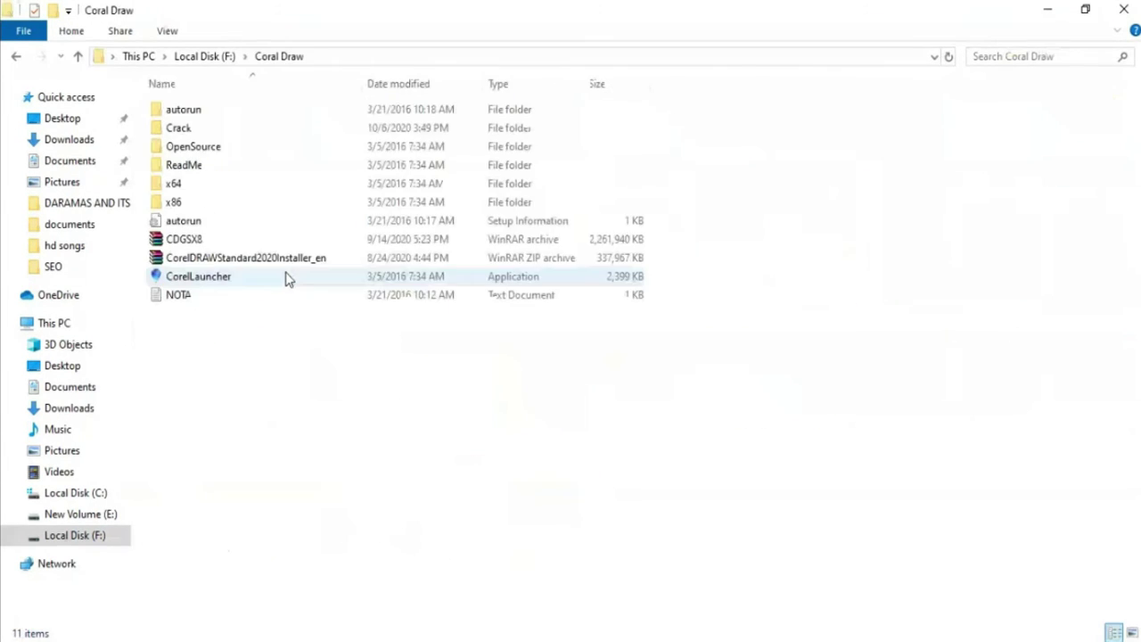
{"action": "double_click", "coordinate": [177, 131]}
{"action": "right_click", "coordinate": [177, 129]}
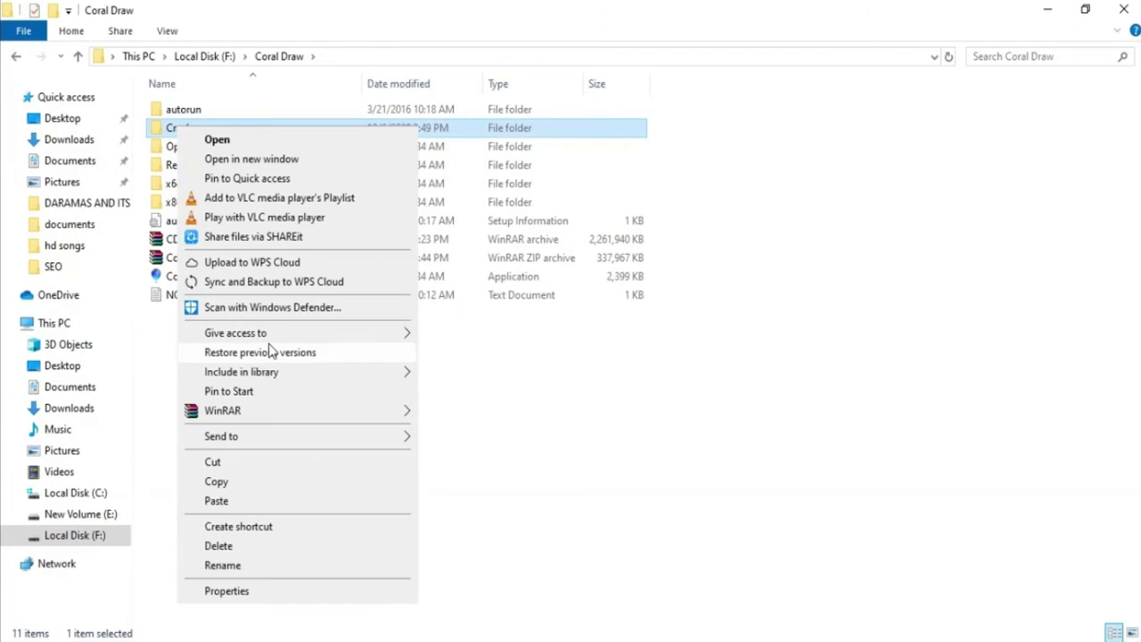
{"action": "left_click", "coordinate": [242, 484]}
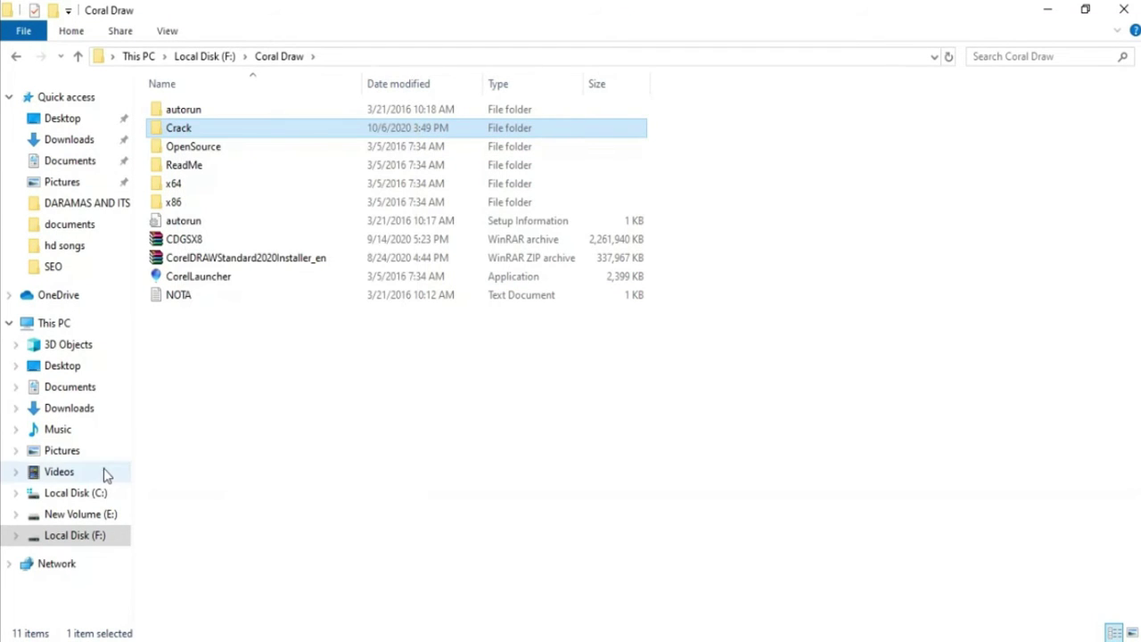
{"action": "left_click", "coordinate": [102, 493]}
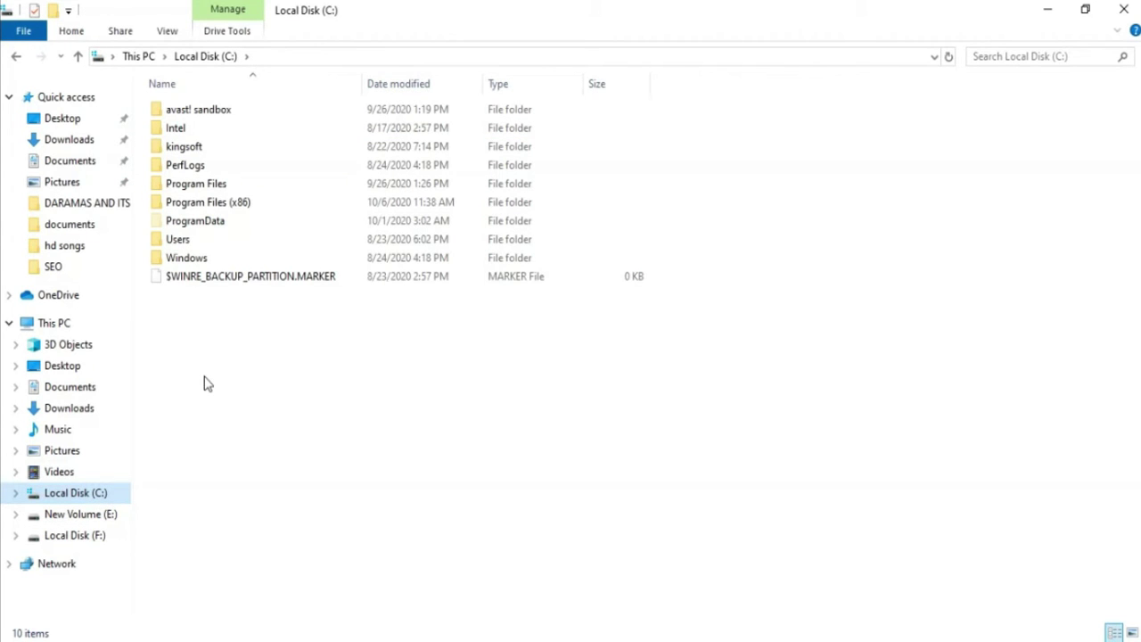
Paste the Crack folder into C:\Program Files (x86)\Corel
{"action": "double_click", "coordinate": [219, 210]}
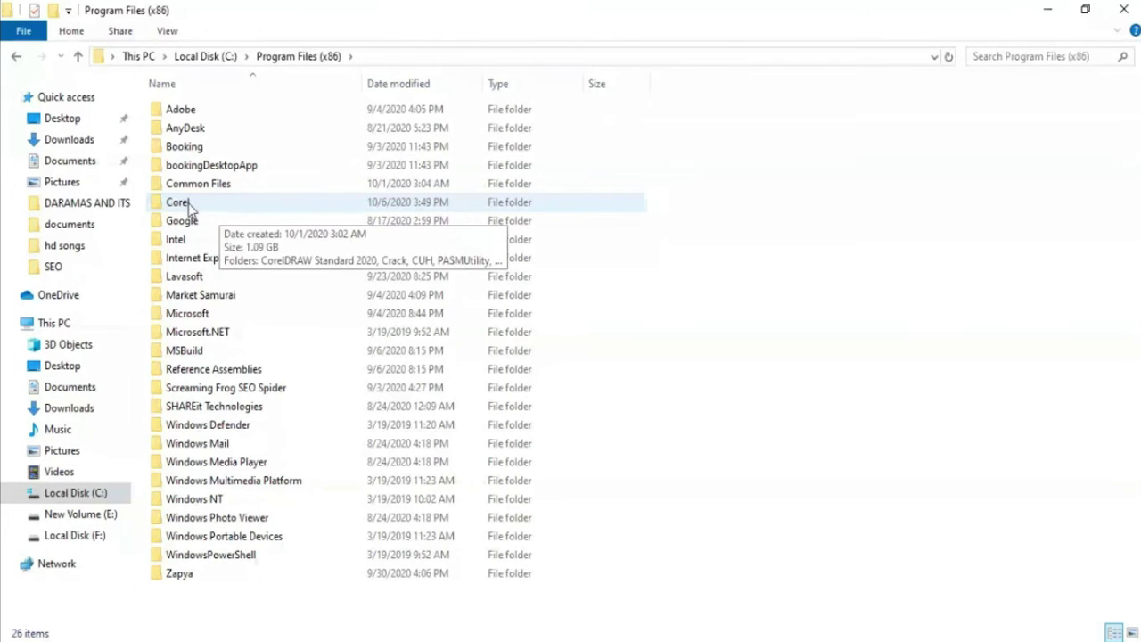
{"action": "double_click", "coordinate": [183, 206]}
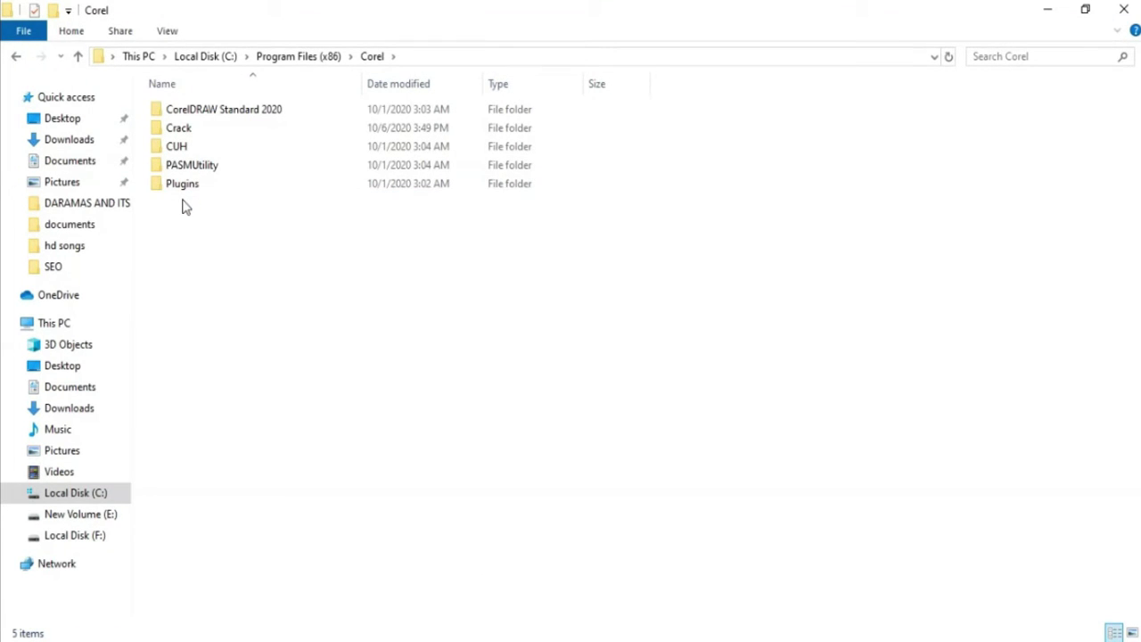
{"action": "right_click", "coordinate": [246, 269]}
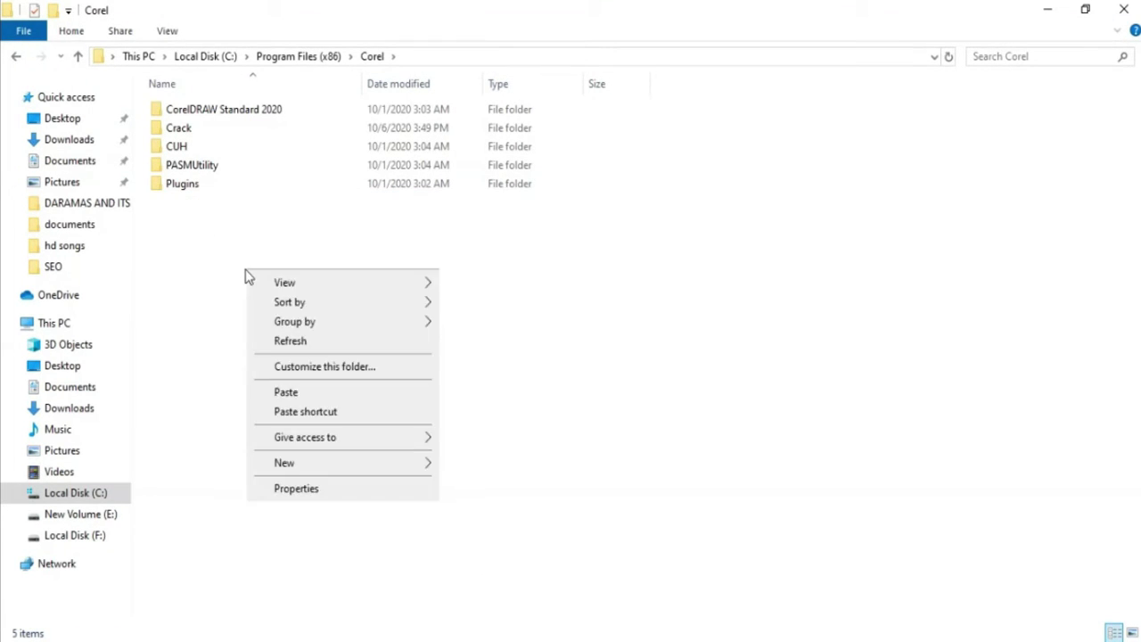
{"action": "left_click", "coordinate": [321, 392]}
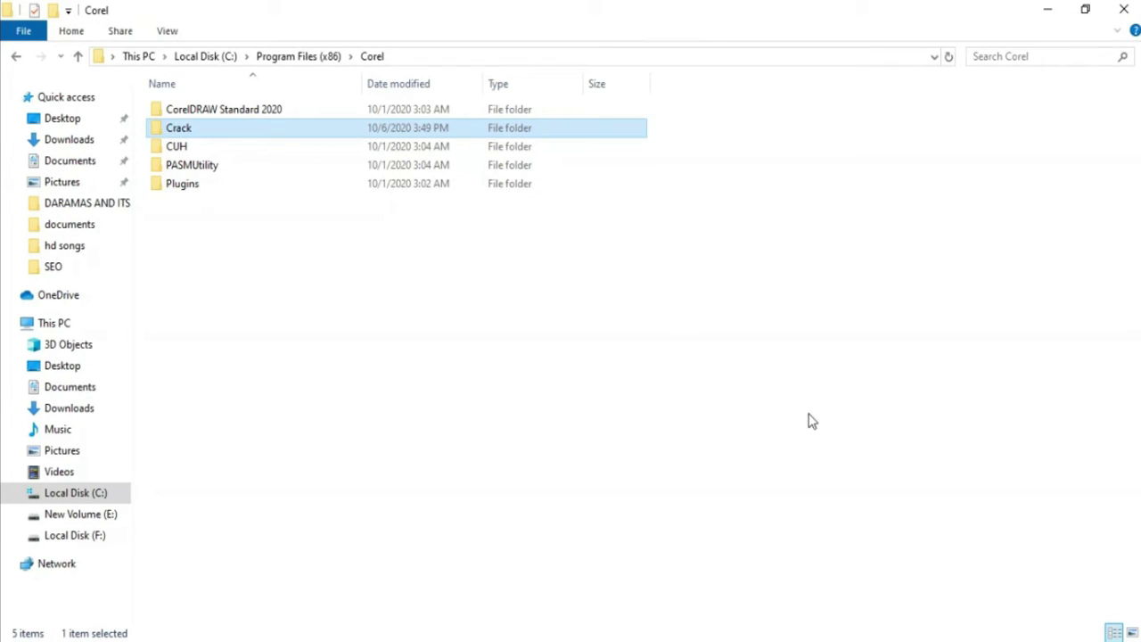
Return to File Explorer and go to the Downloads folder
{"action": "left_click", "coordinate": [998, 565]}
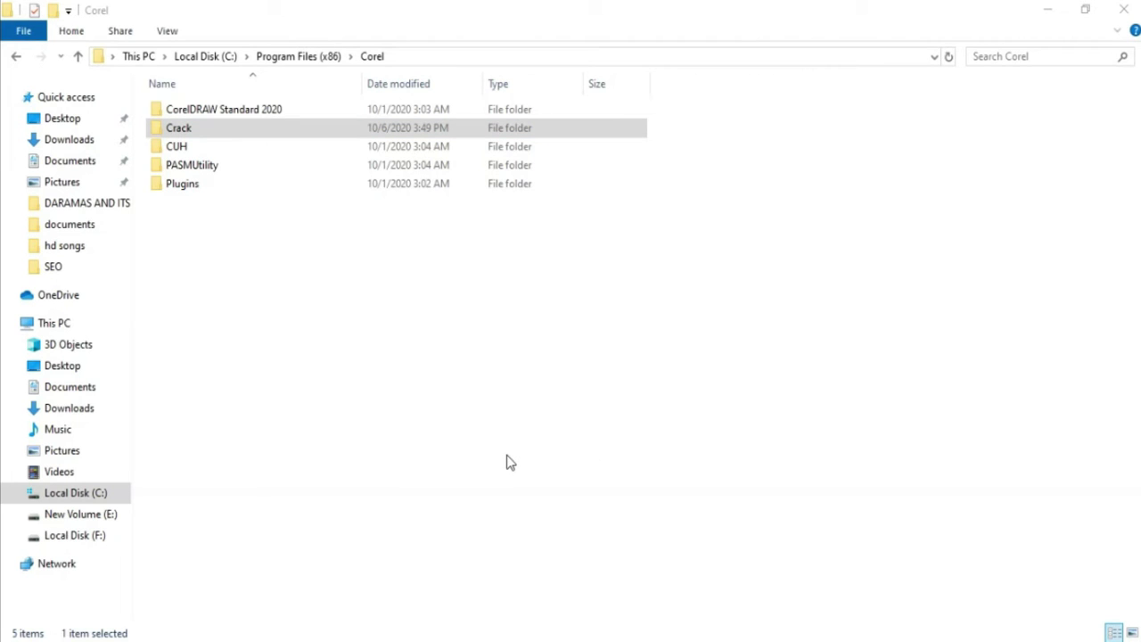
{"action": "left_click", "coordinate": [1049, 38]}
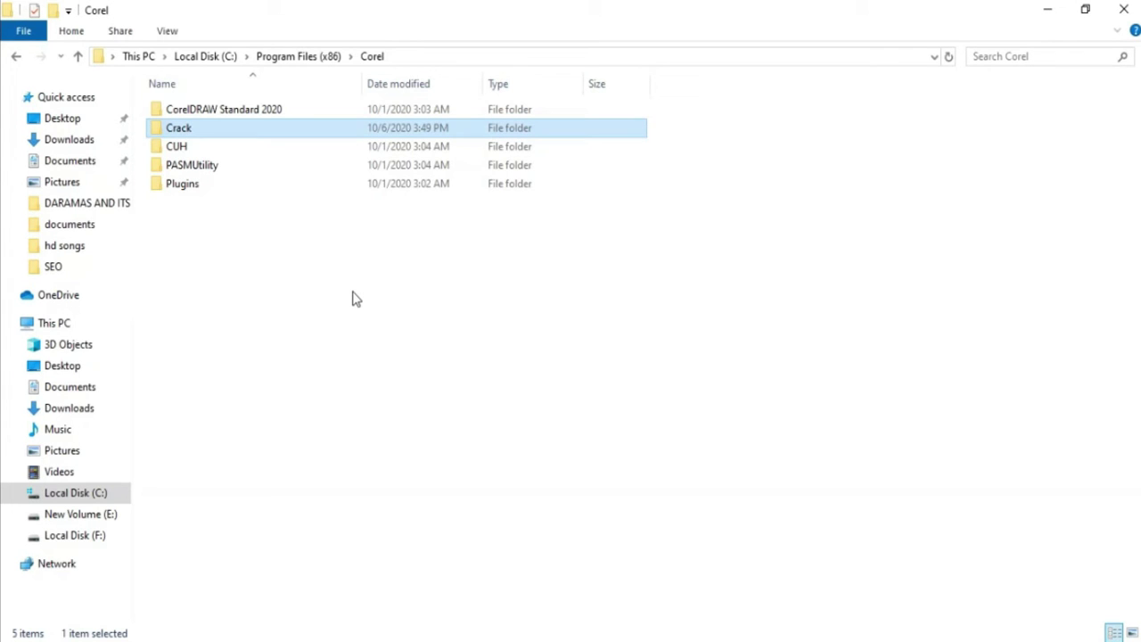
{"action": "left_click", "coordinate": [68, 141]}
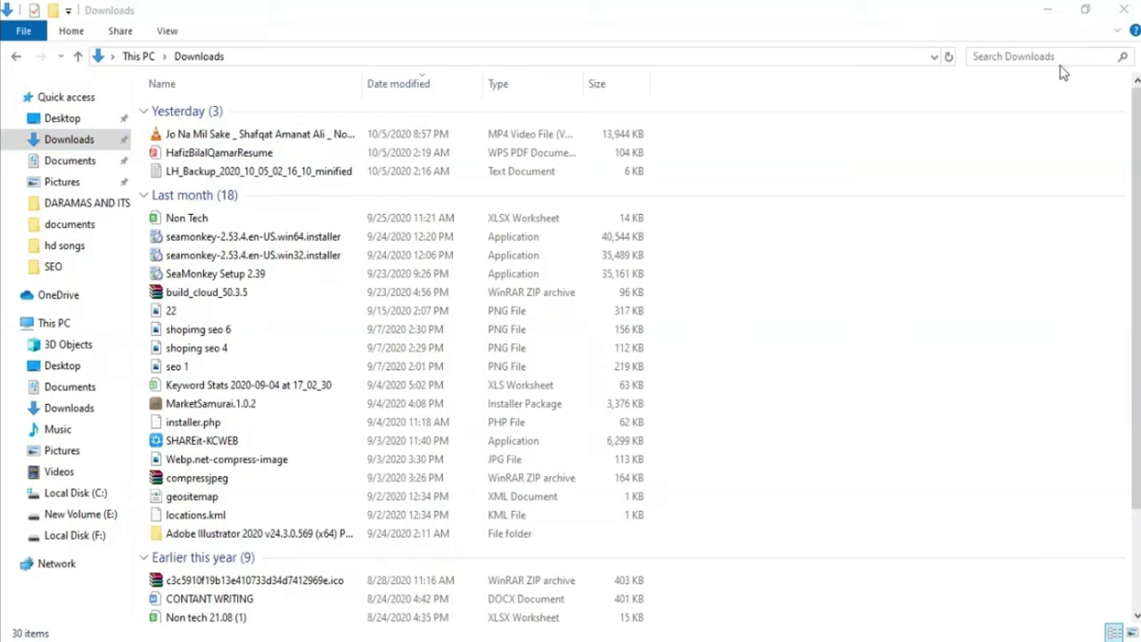
Extract CorelDRAWStandard2020Installer_en in place using WinRAR's Extract Here
{"action": "left_click", "coordinate": [1068, 12]}
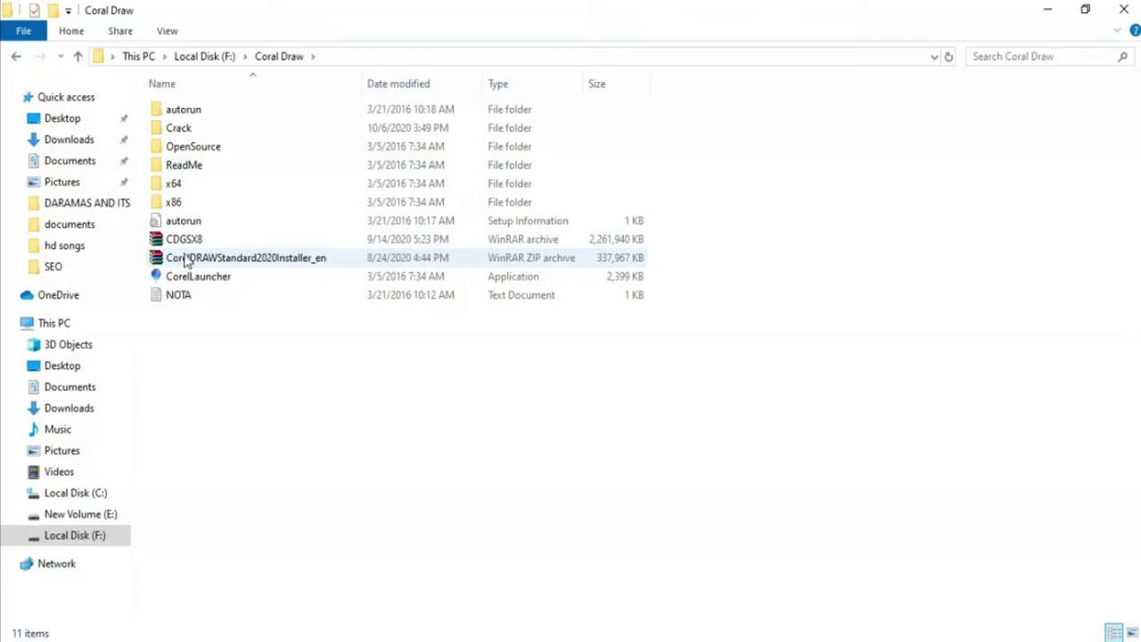
{"action": "left_click", "coordinate": [187, 257]}
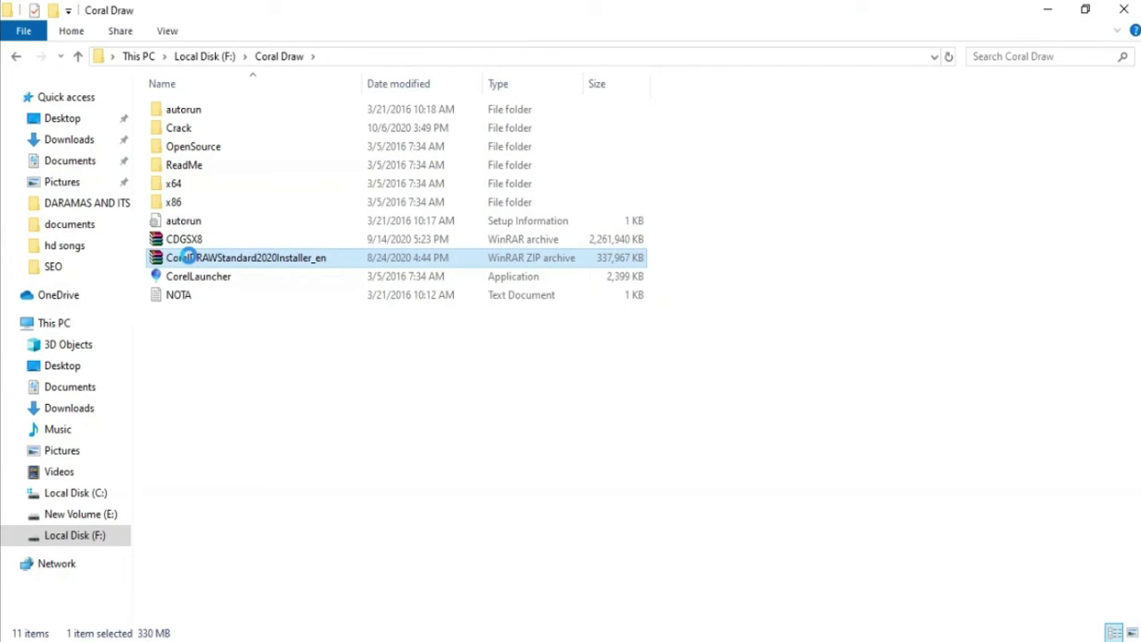
{"action": "right_click", "coordinate": [187, 257]}
{"action": "mouse_move", "coordinate": [295, 360]}
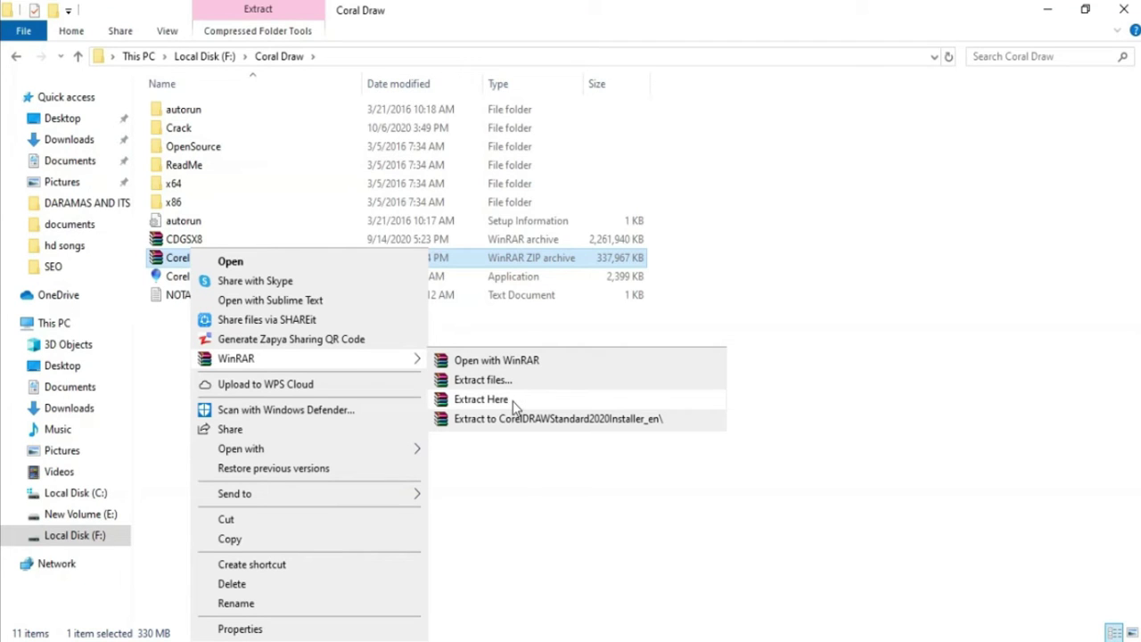
{"action": "left_click", "coordinate": [512, 401]}
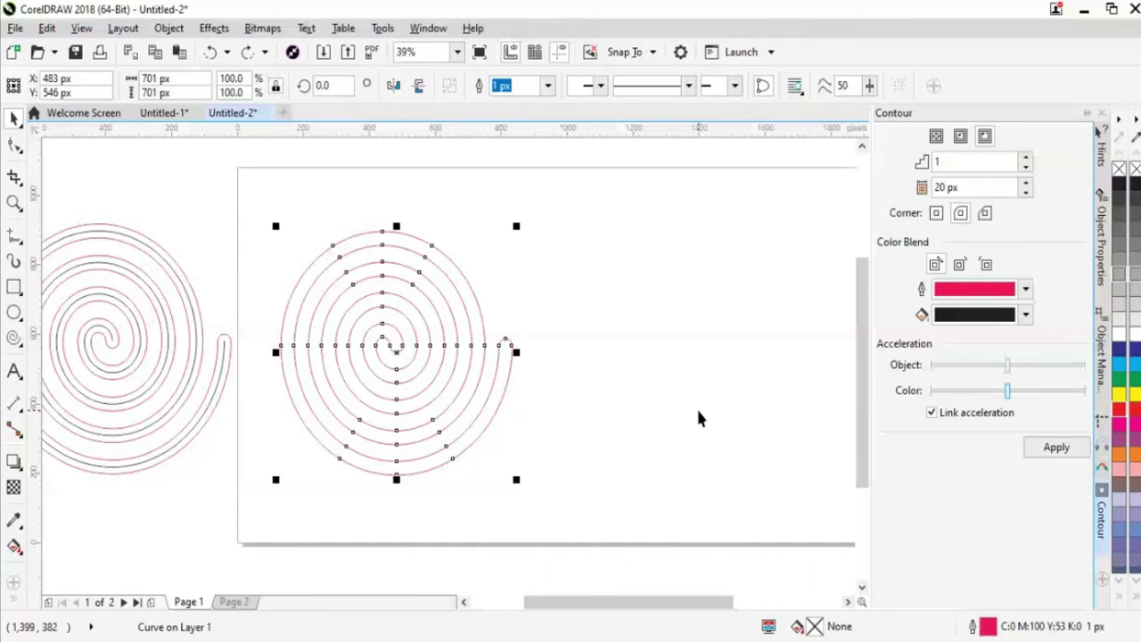
{"action": "left_click", "coordinate": [604, 406]}
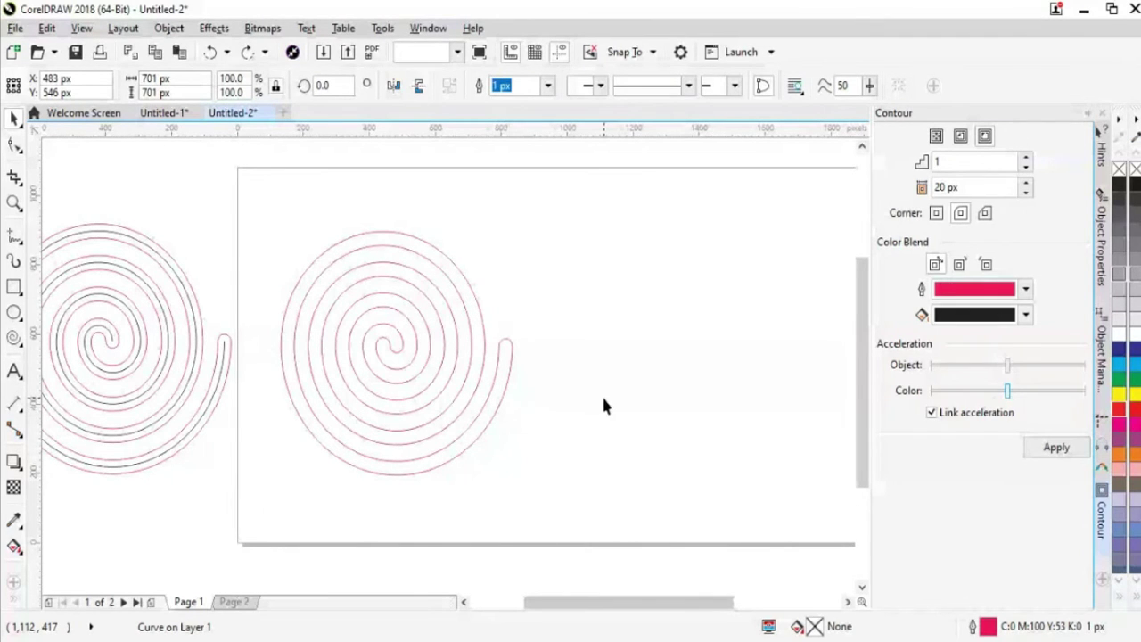
{"action": "left_click", "coordinate": [490, 398]}
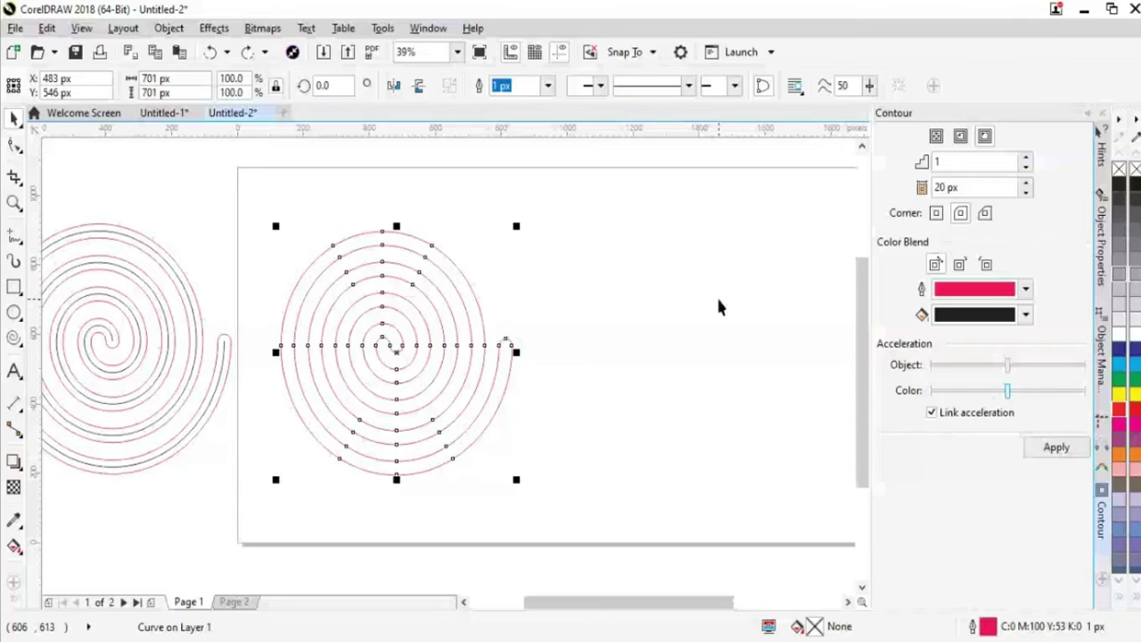
Undo a dragged copy, then duplicate the red spiral with Ctrl+D and nudge it right
{"action": "left_click_drag", "start_coordinate": [499, 400], "coordinate": [739, 379]}
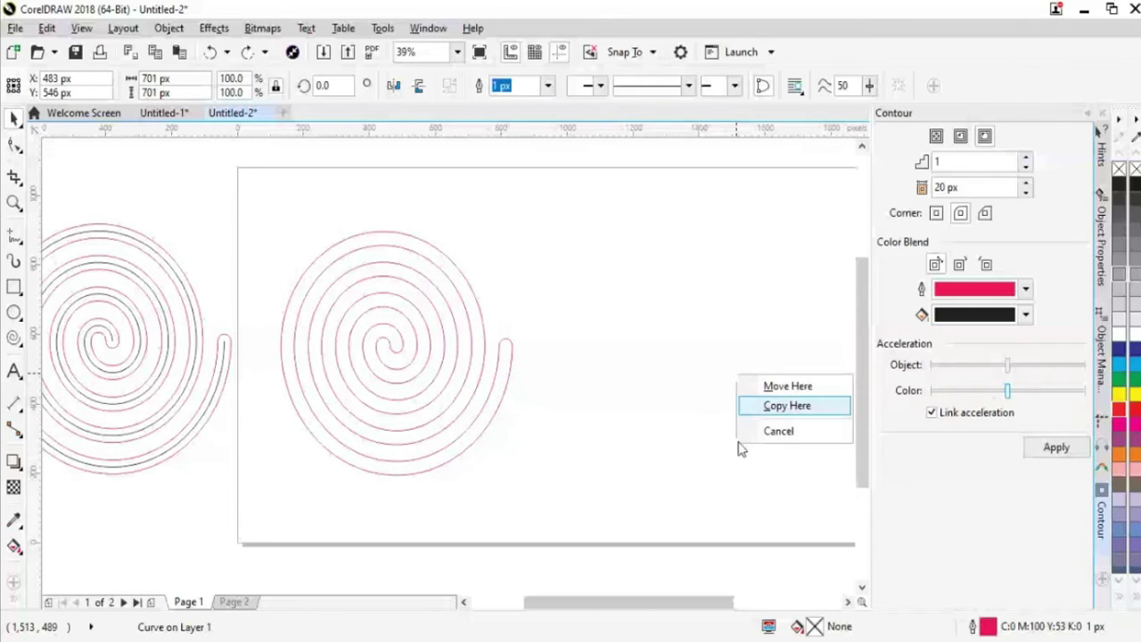
{"action": "left_click", "coordinate": [753, 405]}
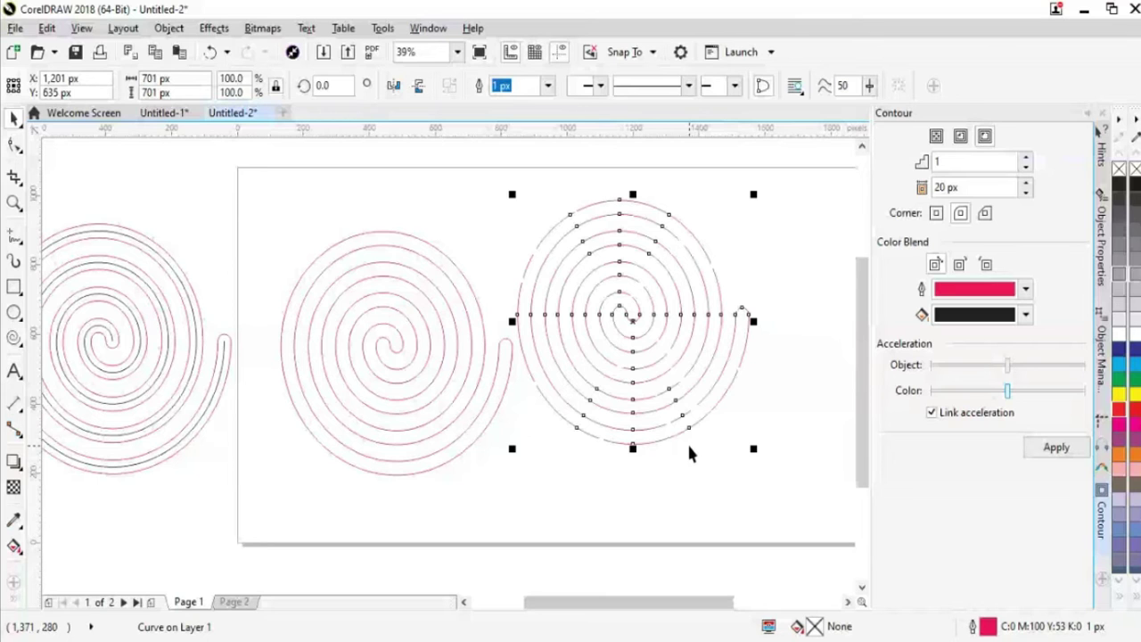
{"action": "key", "text": "ctrl+z"}
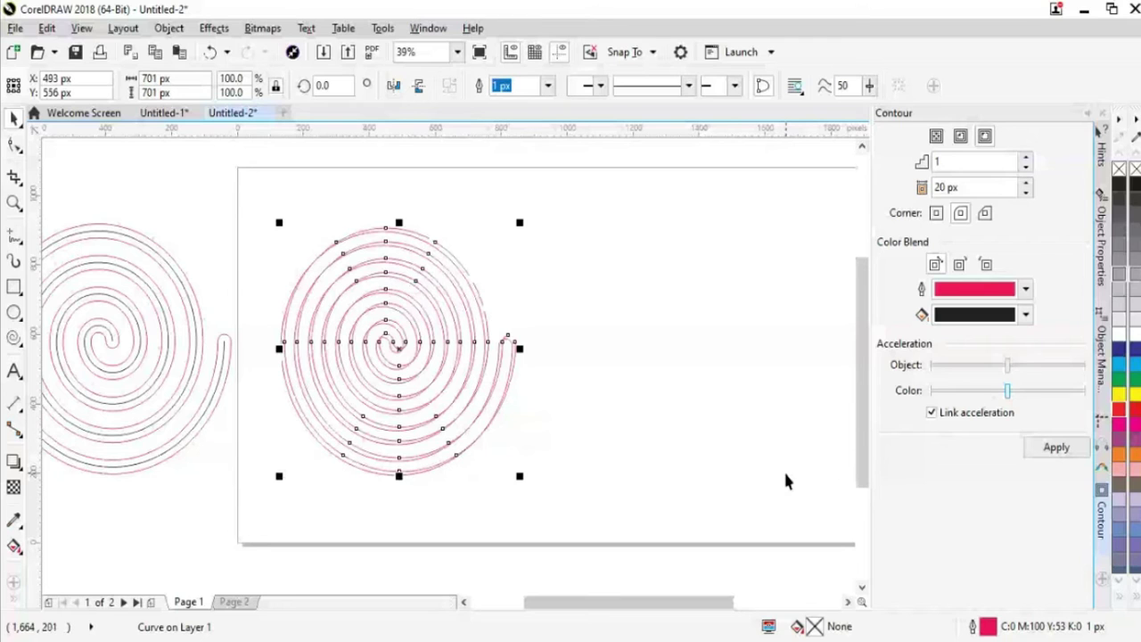
{"action": "key", "text": "ctrl+d"}
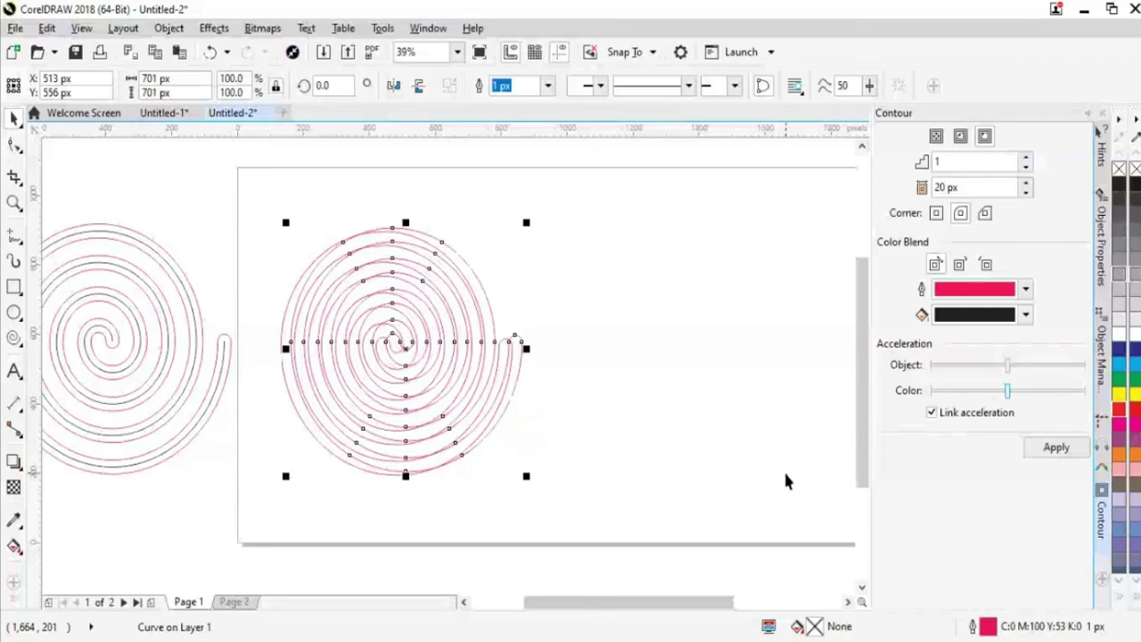
{"action": "key", "text": "shift+Right"}
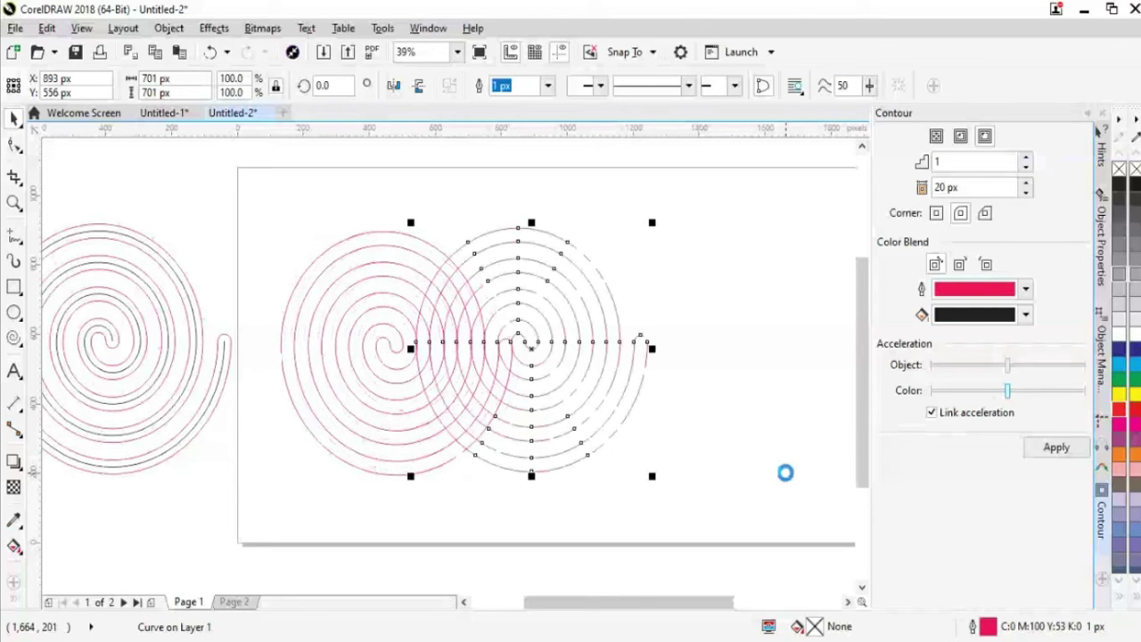
{"action": "key", "text": "shift+Right"}
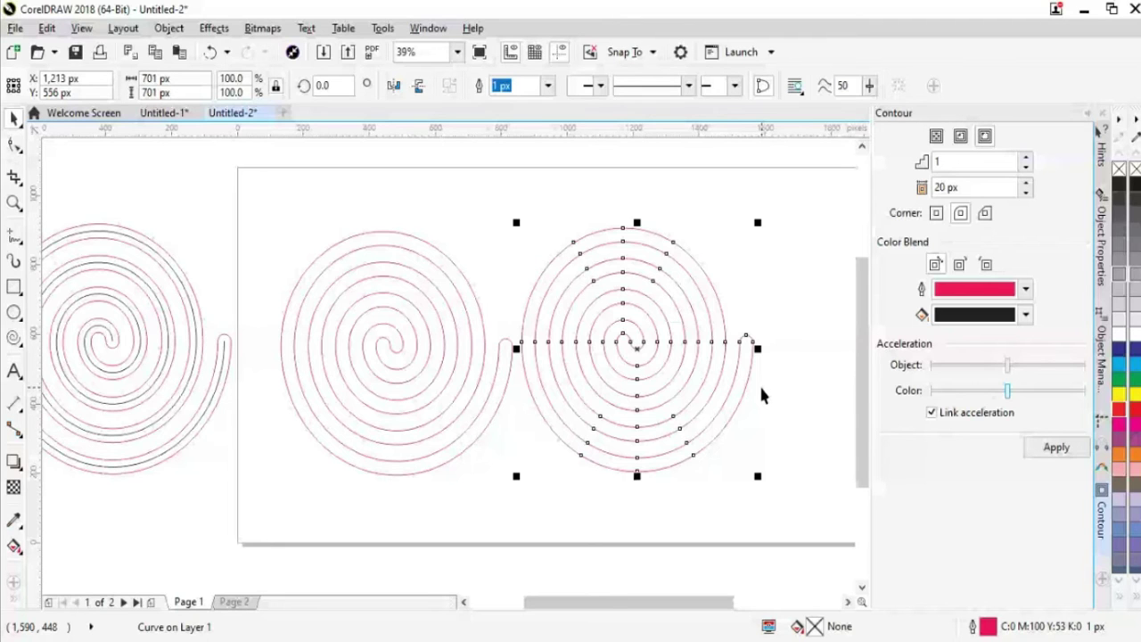
Nudge the duplicate spiral left until its start meets the first spiral's tail, then select both spirals
{"action": "left_click_drag", "start_coordinate": [666, 612], "coordinate": [677, 612]}
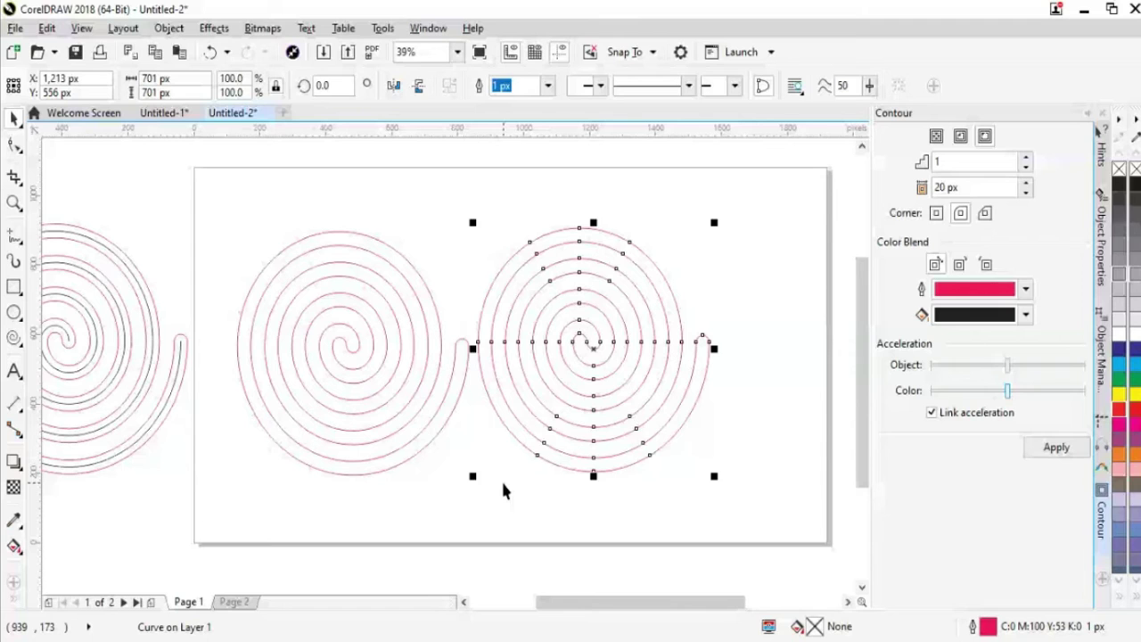
{"action": "key", "text": "Left"}
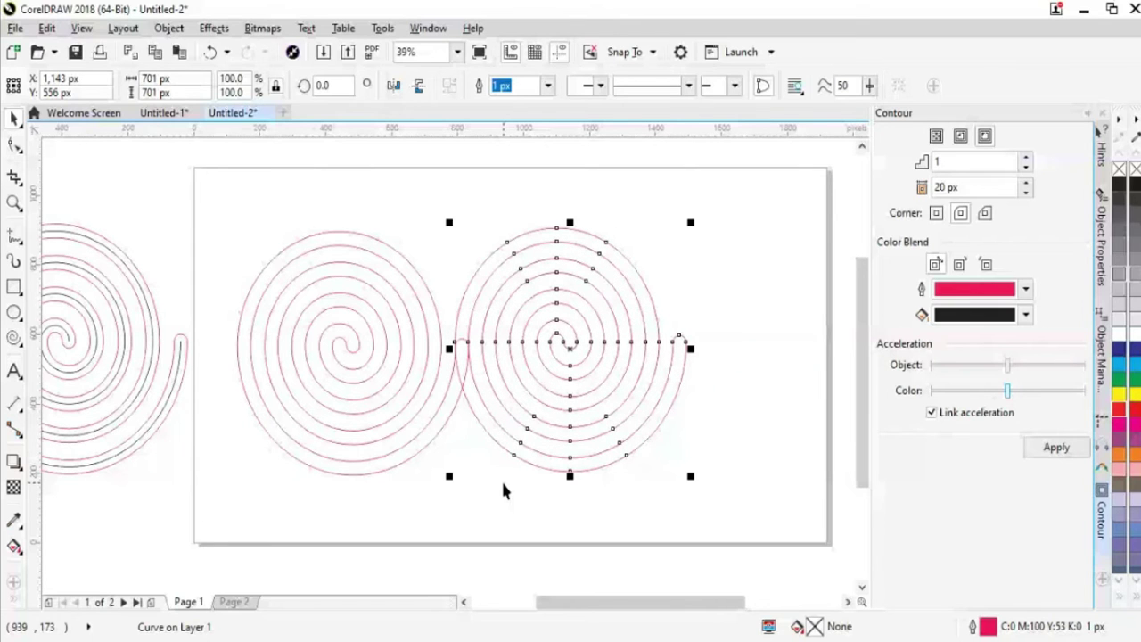
{"action": "left_click", "coordinate": [696, 480]}
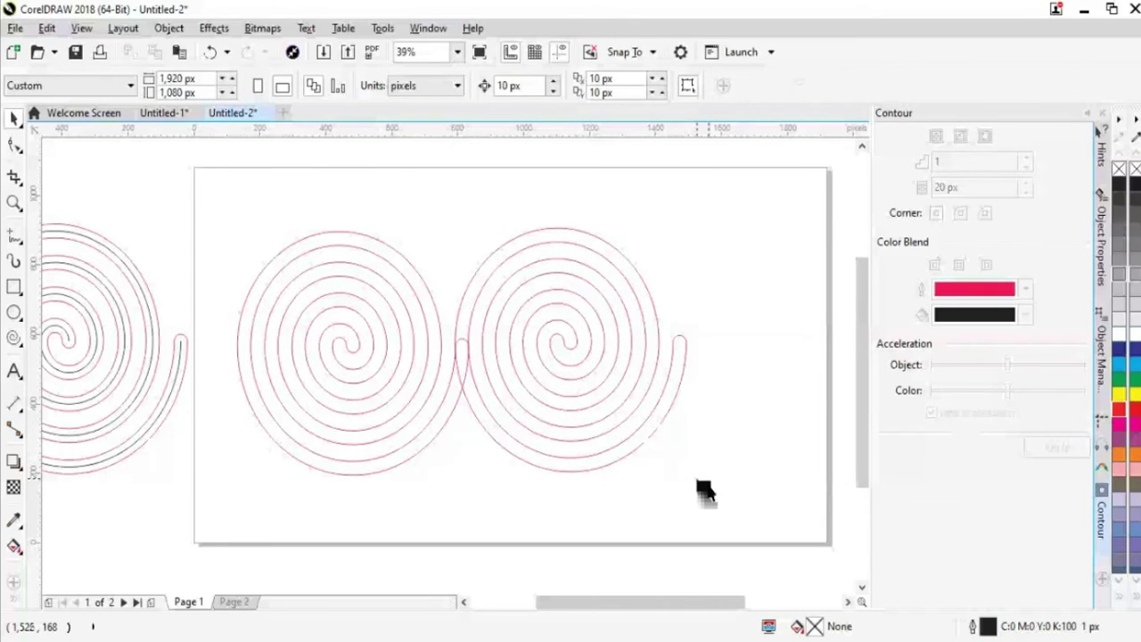
{"action": "key", "text": "ctrl+a"}
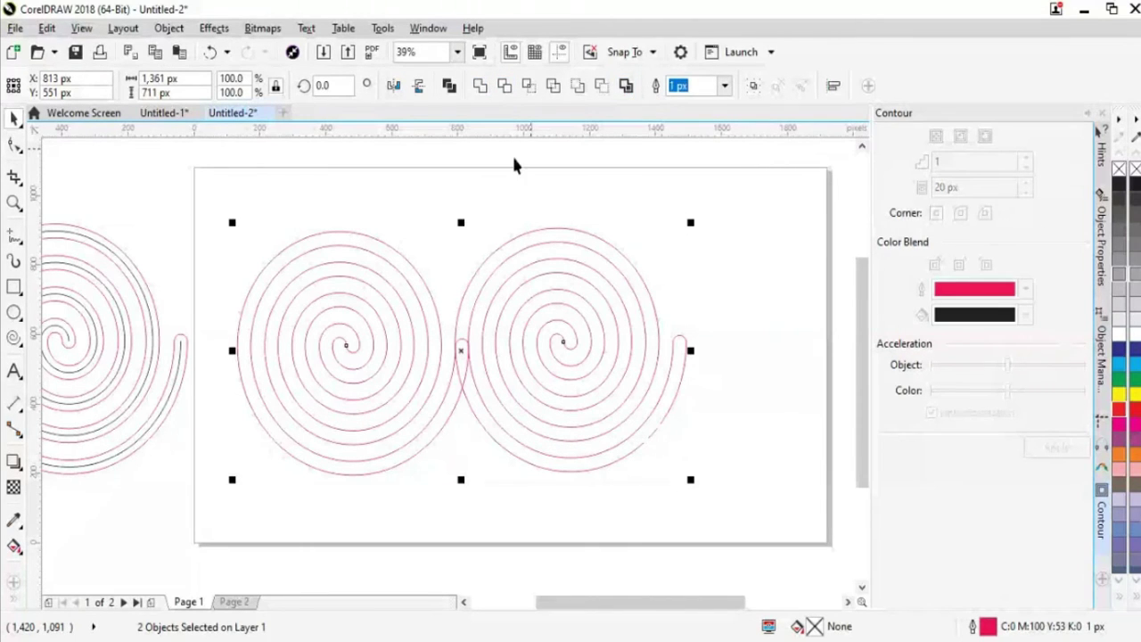
Select the two touching red spirals together with a marquee around both
{"action": "left_click", "coordinate": [480, 86]}
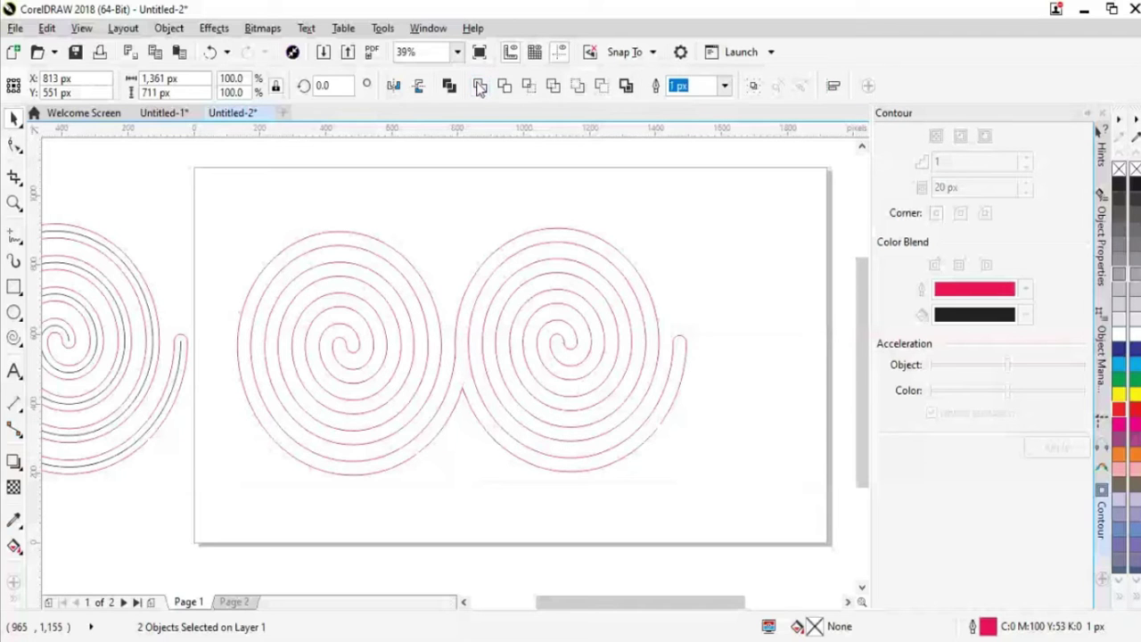
{"action": "left_click", "coordinate": [778, 369]}
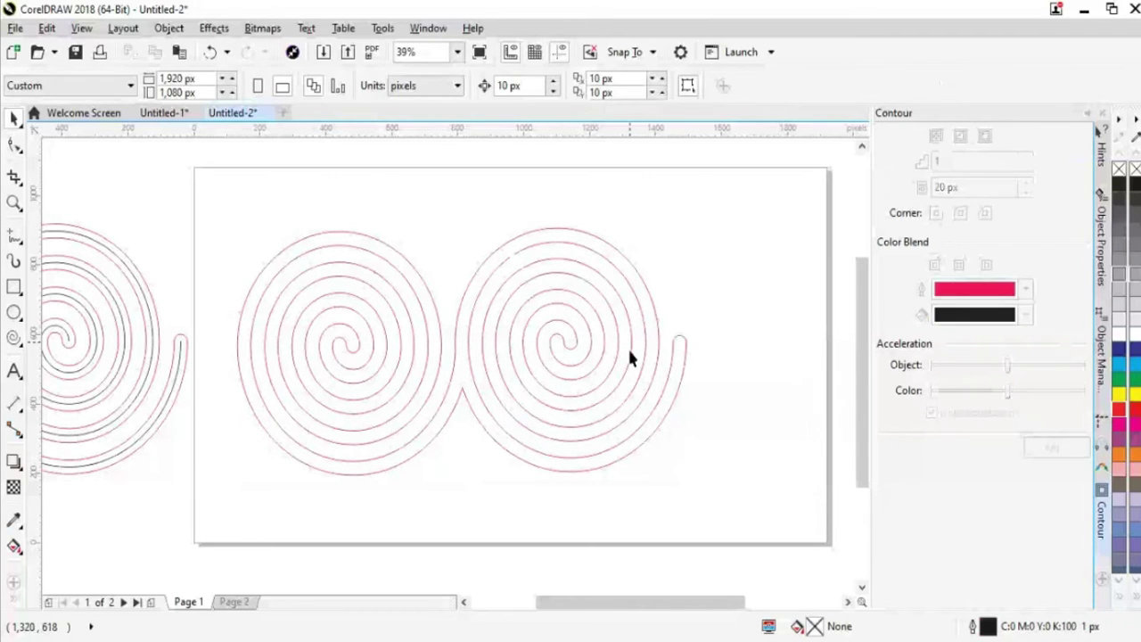
{"action": "left_click", "coordinate": [475, 417]}
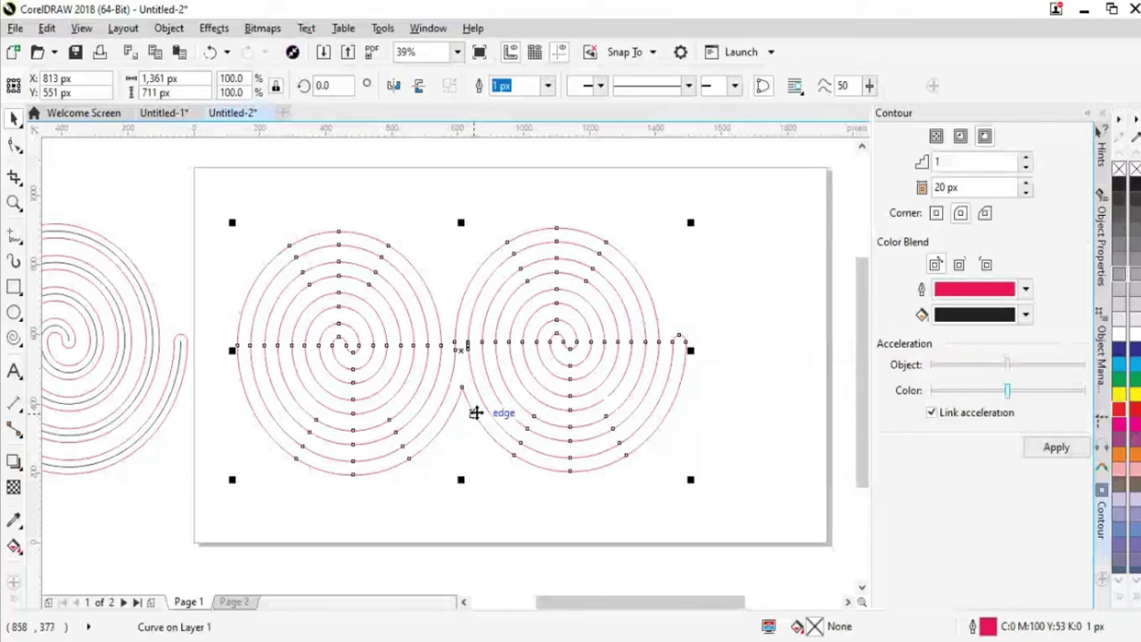
{"action": "left_click", "coordinate": [479, 459]}
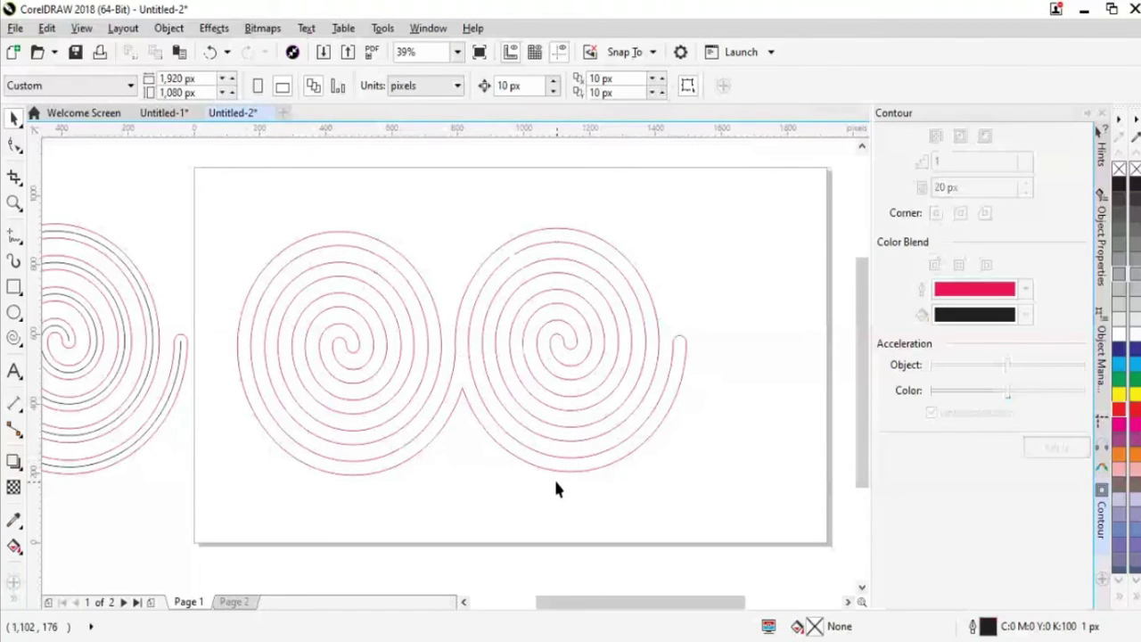
{"action": "left_click", "coordinate": [554, 483]}
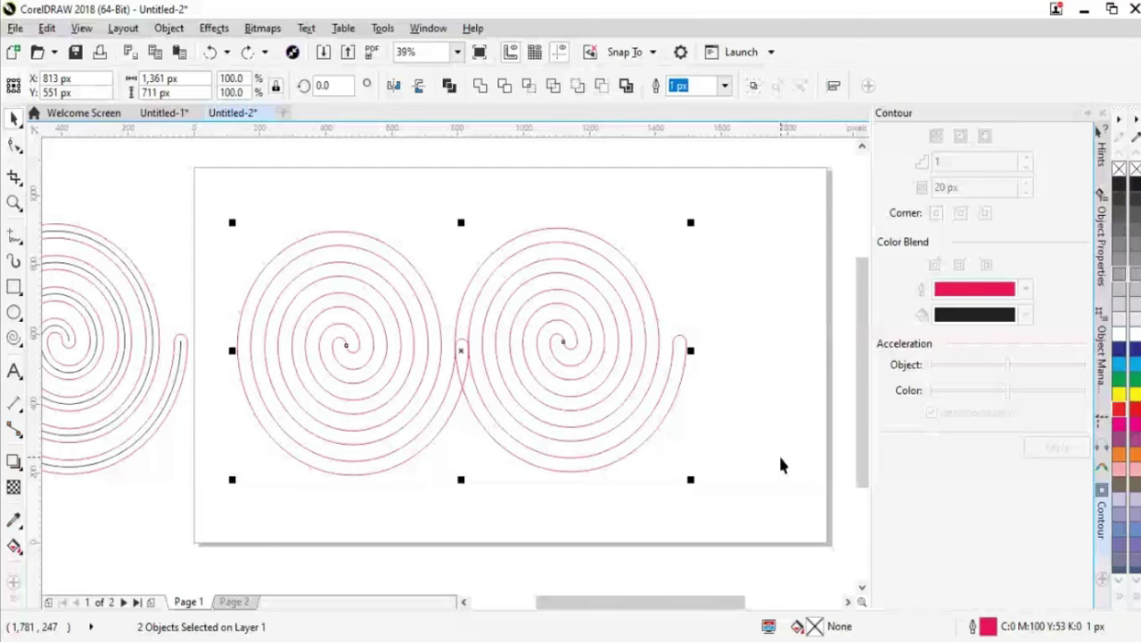
{"action": "left_click", "coordinate": [521, 333]}
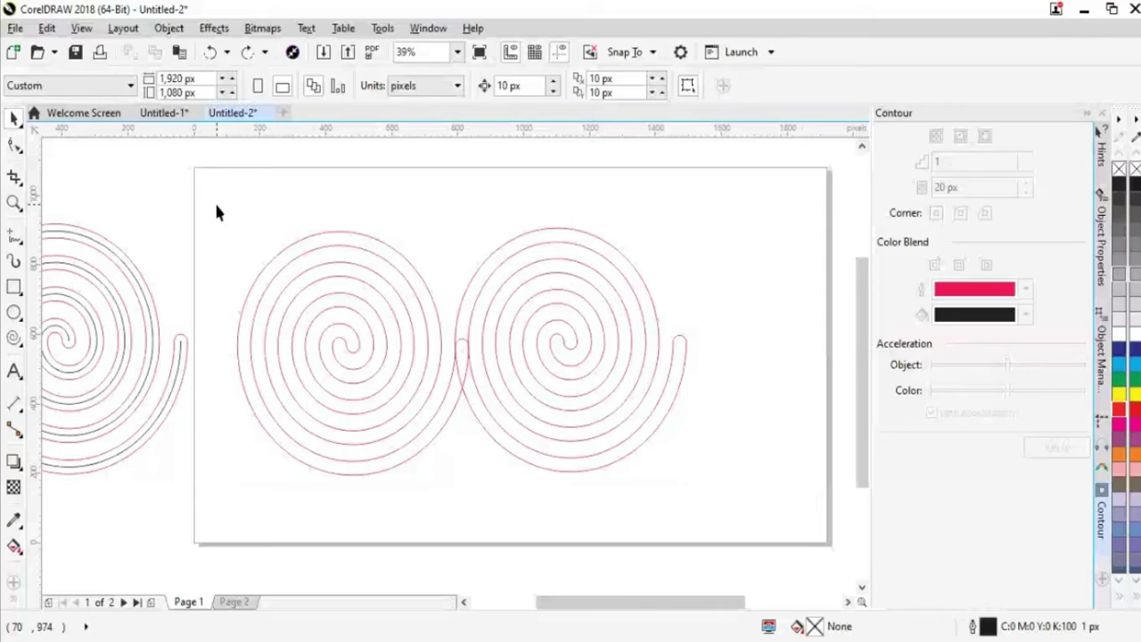
{"action": "left_click_drag", "start_coordinate": [235, 207], "coordinate": [742, 513]}
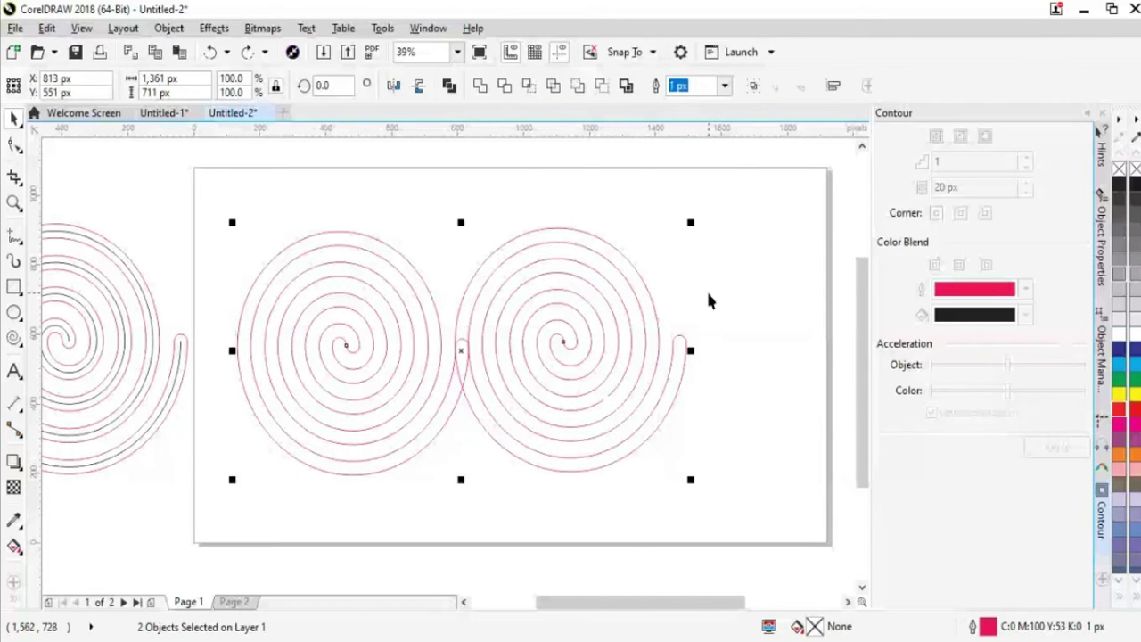
{"action": "left_click", "coordinate": [480, 87]}
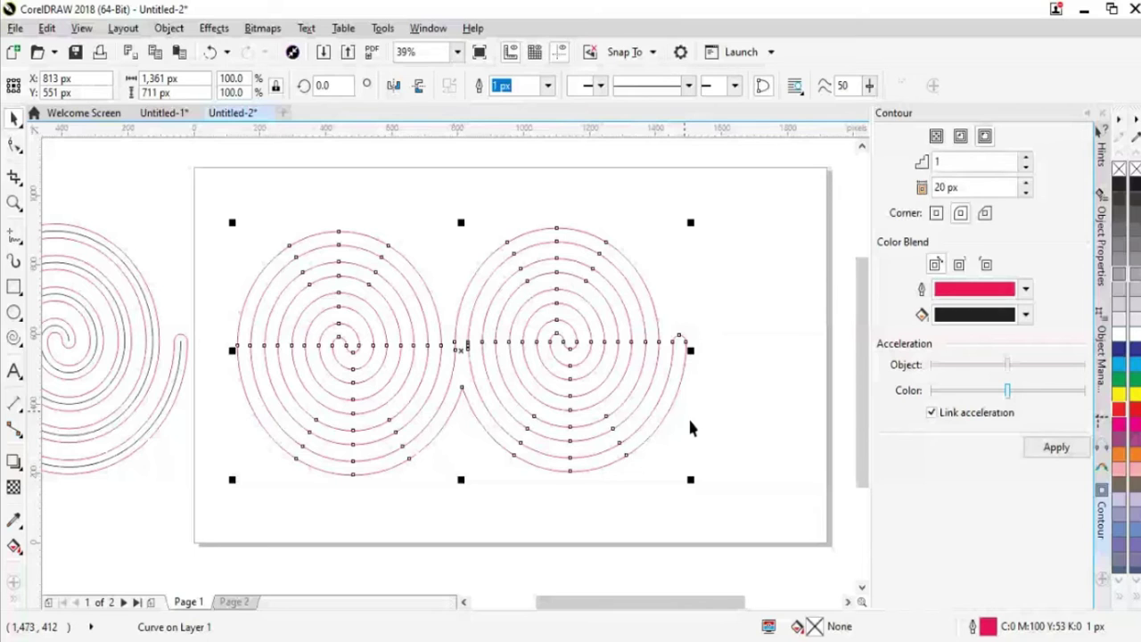
{"action": "left_click", "coordinate": [689, 428]}
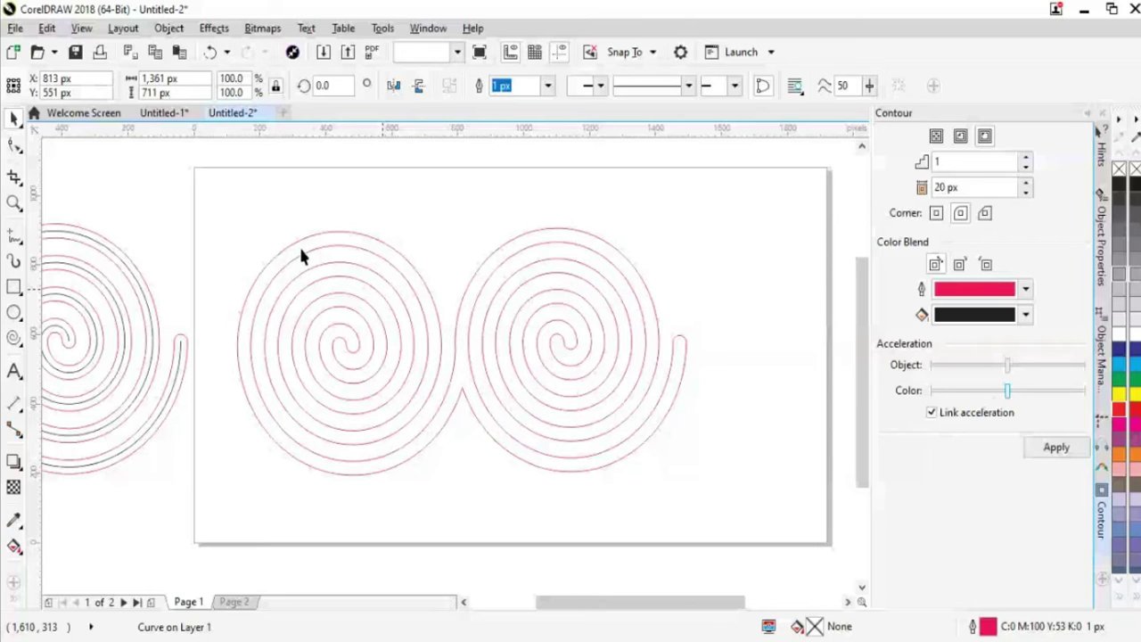
{"action": "left_click", "coordinate": [301, 252]}
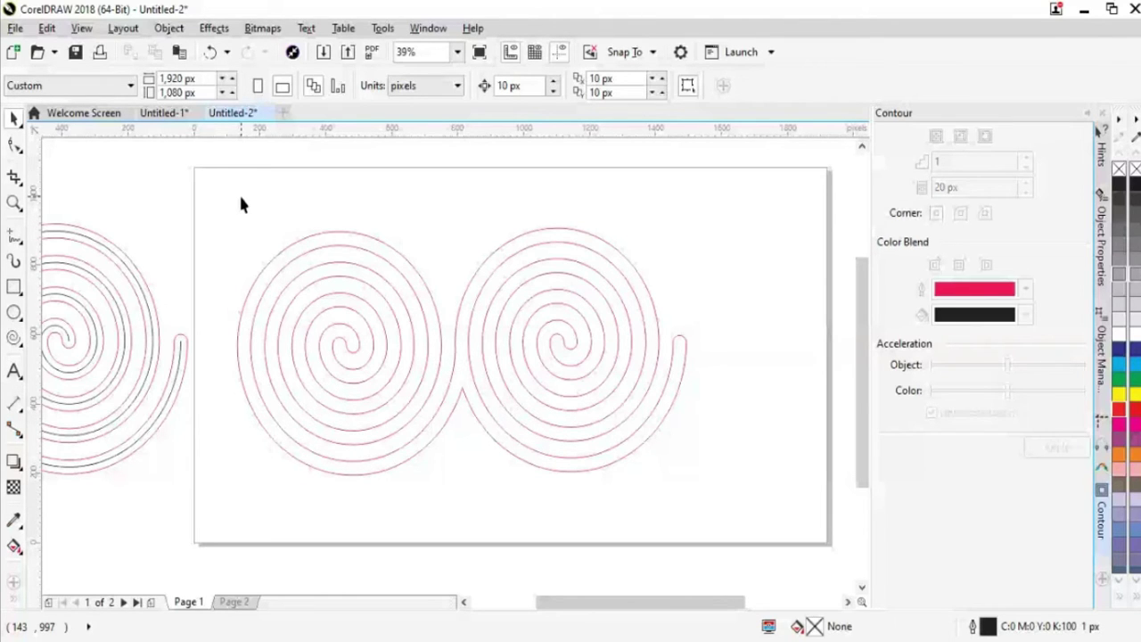
{"action": "left_click", "coordinate": [634, 453]}
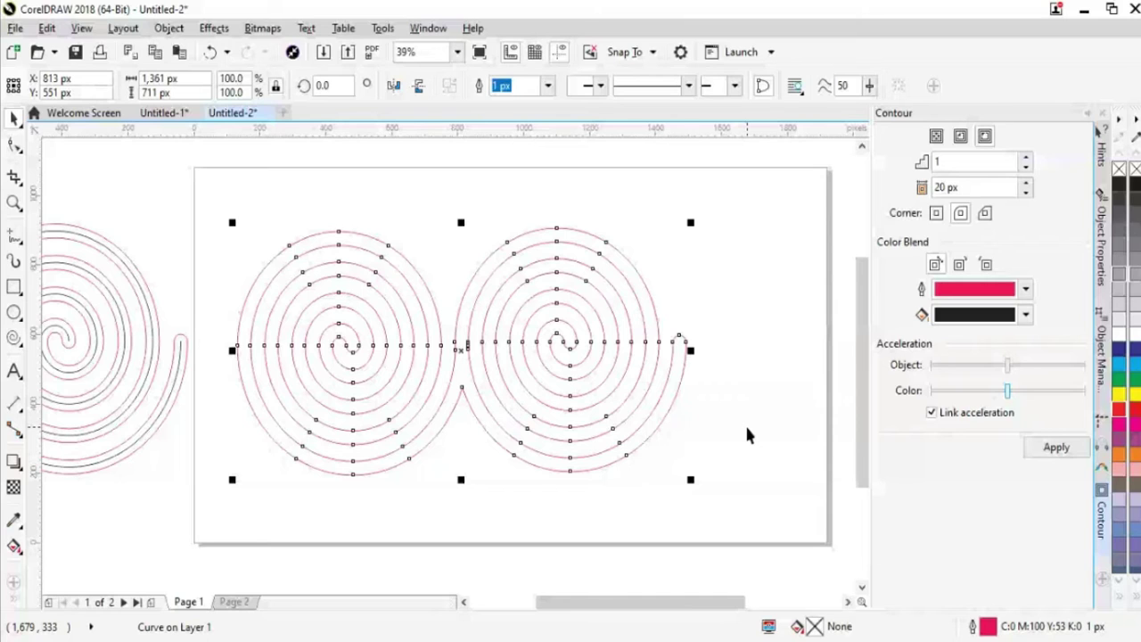
{"action": "key", "text": "ctrl+z"}
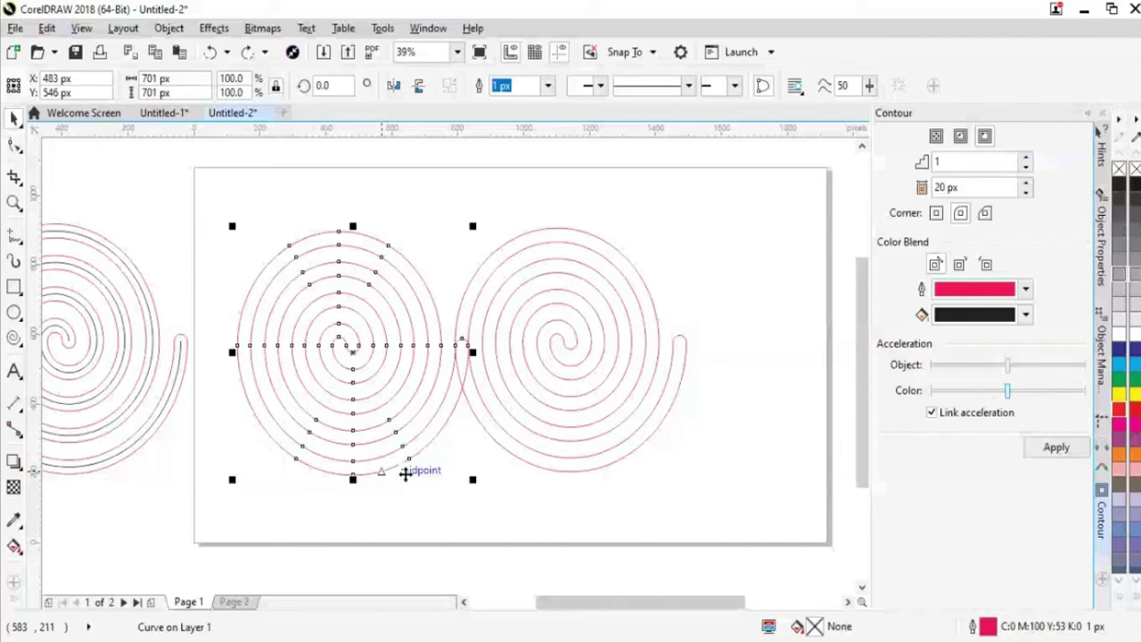
{"action": "left_click", "coordinate": [290, 234]}
{"action": "left_click_drag", "start_coordinate": [214, 196], "coordinate": [765, 502]}
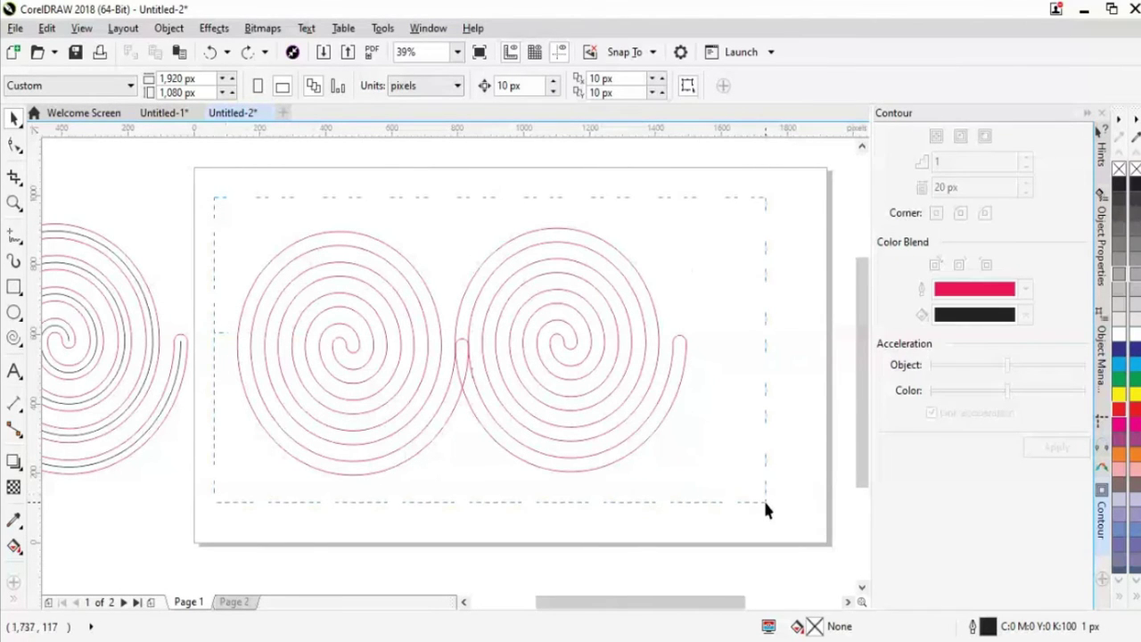
{"action": "left_click_drag", "start_coordinate": [765, 501], "coordinate": [765, 502]}
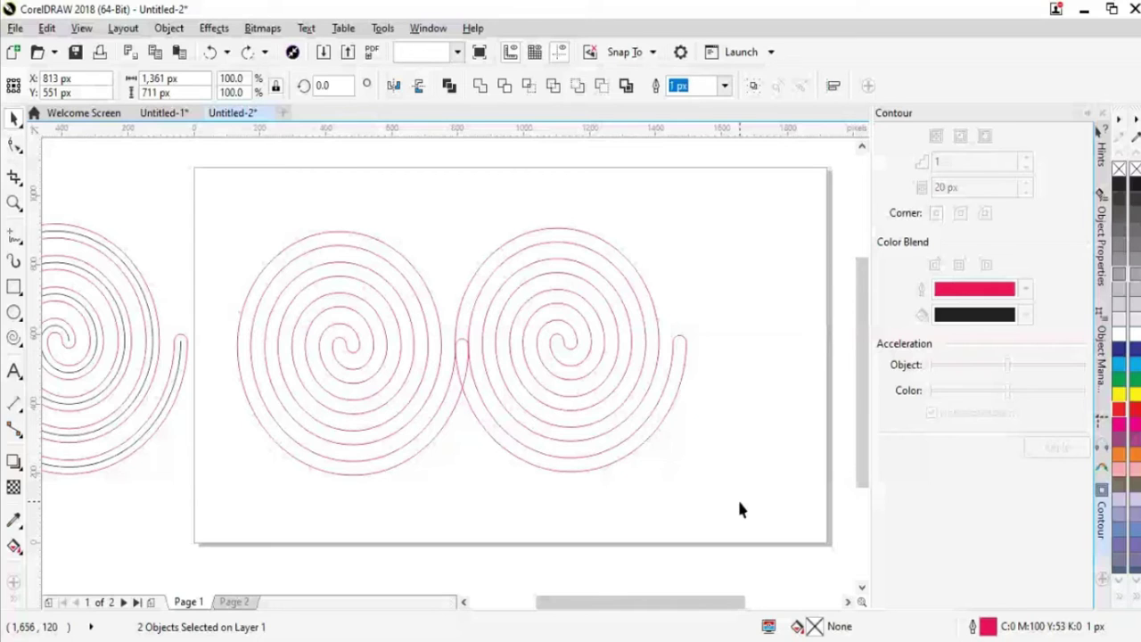
Redo shrinking the two spirals and weld them into one curve
{"action": "left_click", "coordinate": [759, 515]}
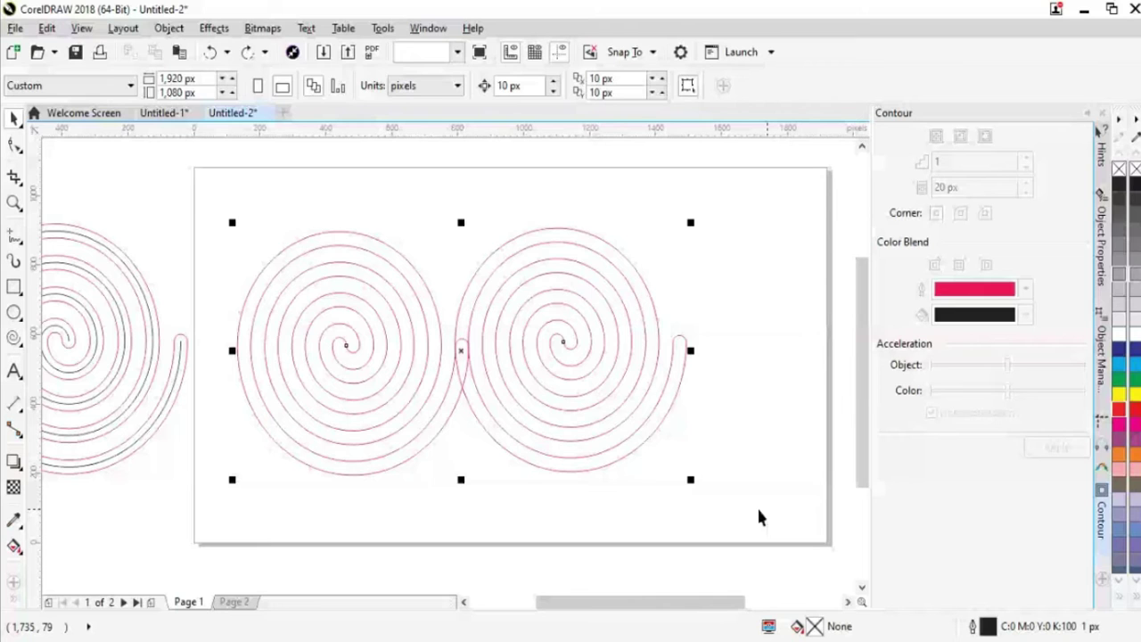
{"action": "key", "text": "ctrl+shift+z"}
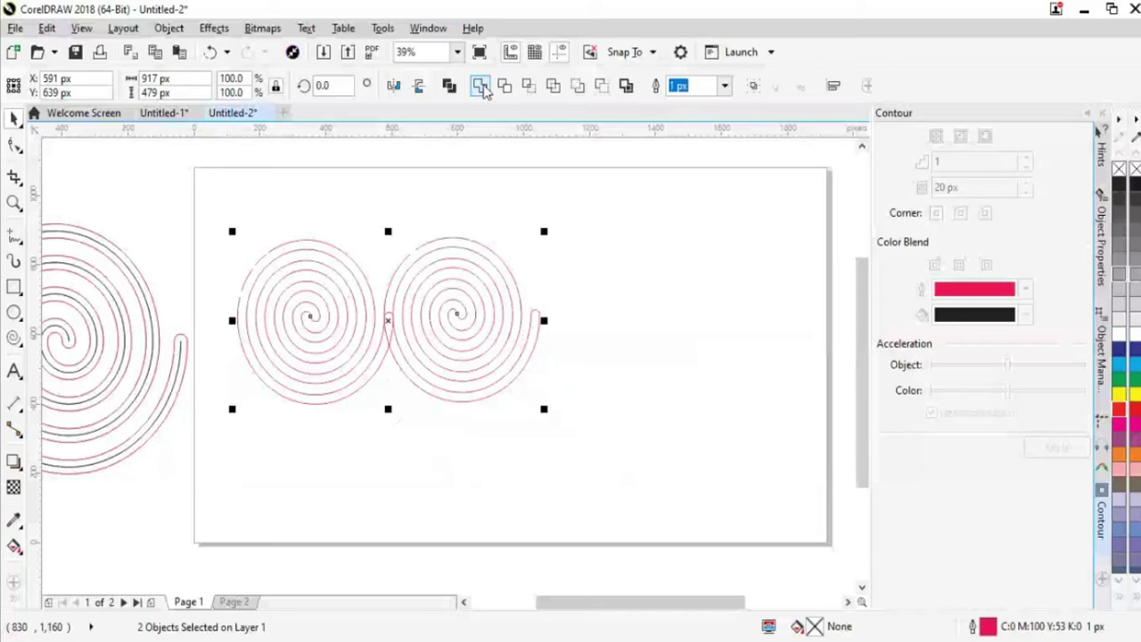
{"action": "left_click", "coordinate": [426, 405]}
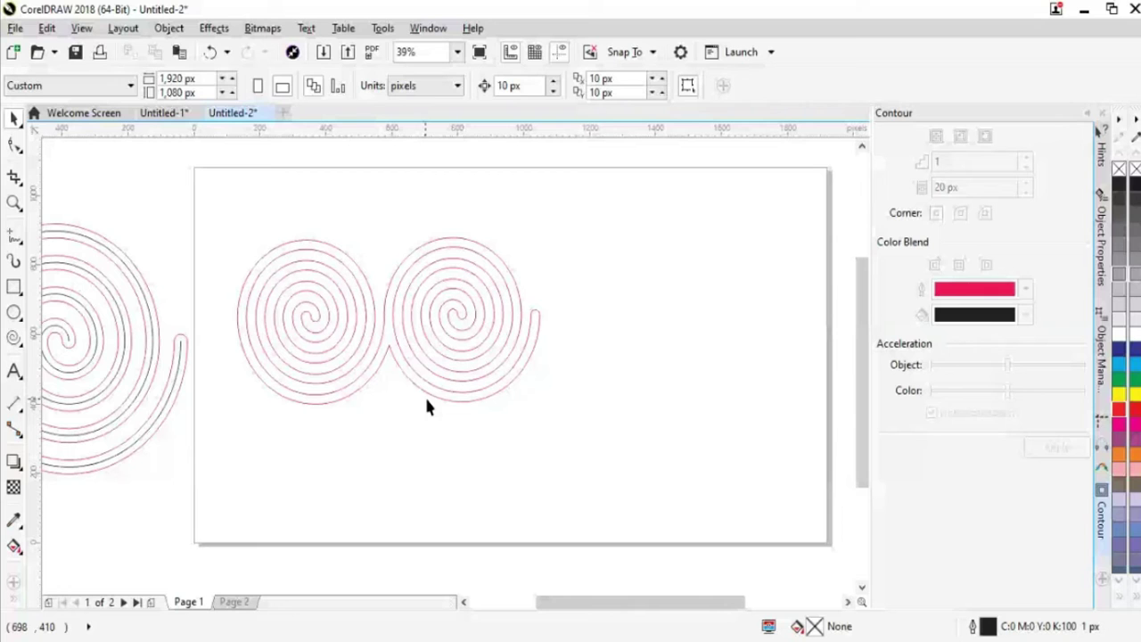
Paste a copy of the welded spiral pair and shift it right beside the original
{"action": "key", "text": "ctrl+v"}
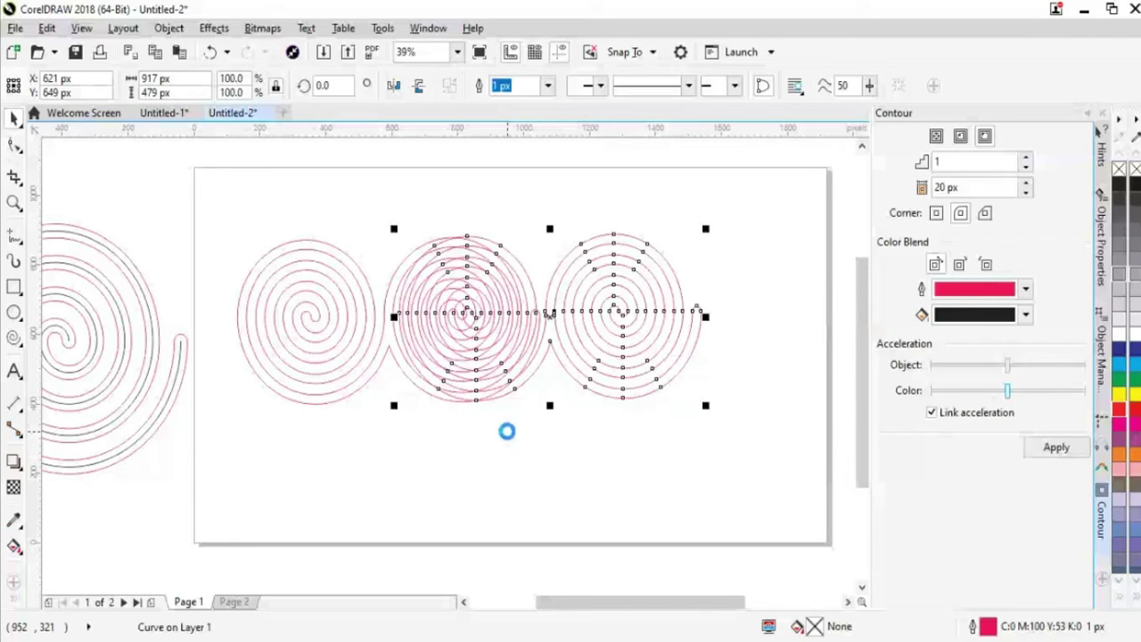
{"action": "key", "text": "shift+Right"}
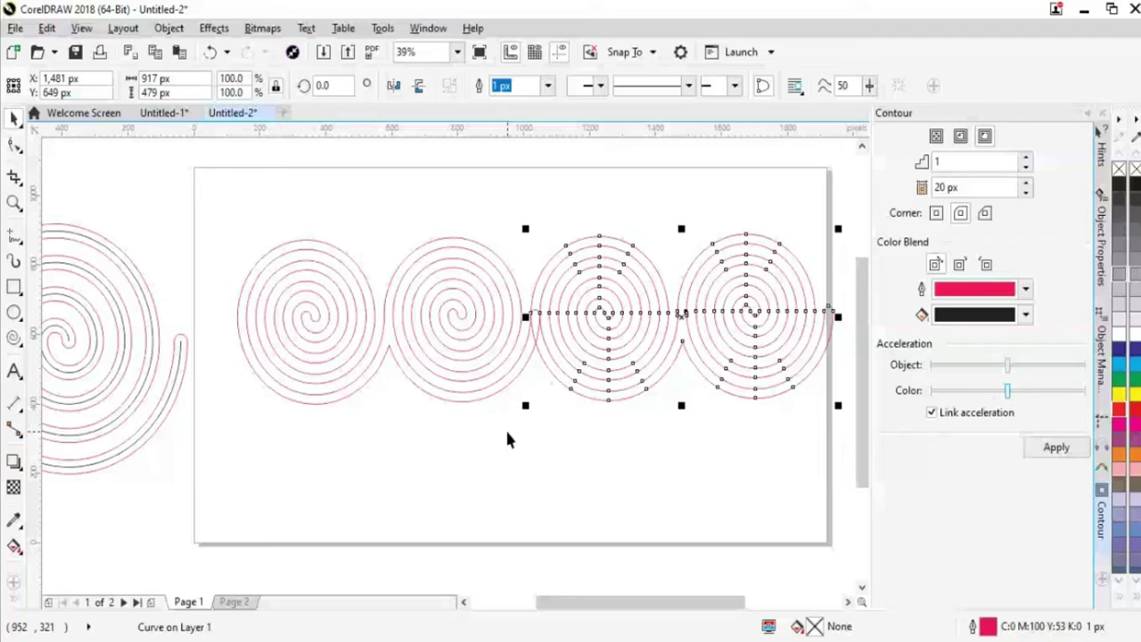
{"action": "left_click", "coordinate": [680, 513]}
{"action": "left_click_drag", "start_coordinate": [237, 219], "coordinate": [784, 451]}
{"action": "key", "text": "Escape"}
{"action": "left_click_drag", "start_coordinate": [235, 219], "coordinate": [784, 439]}
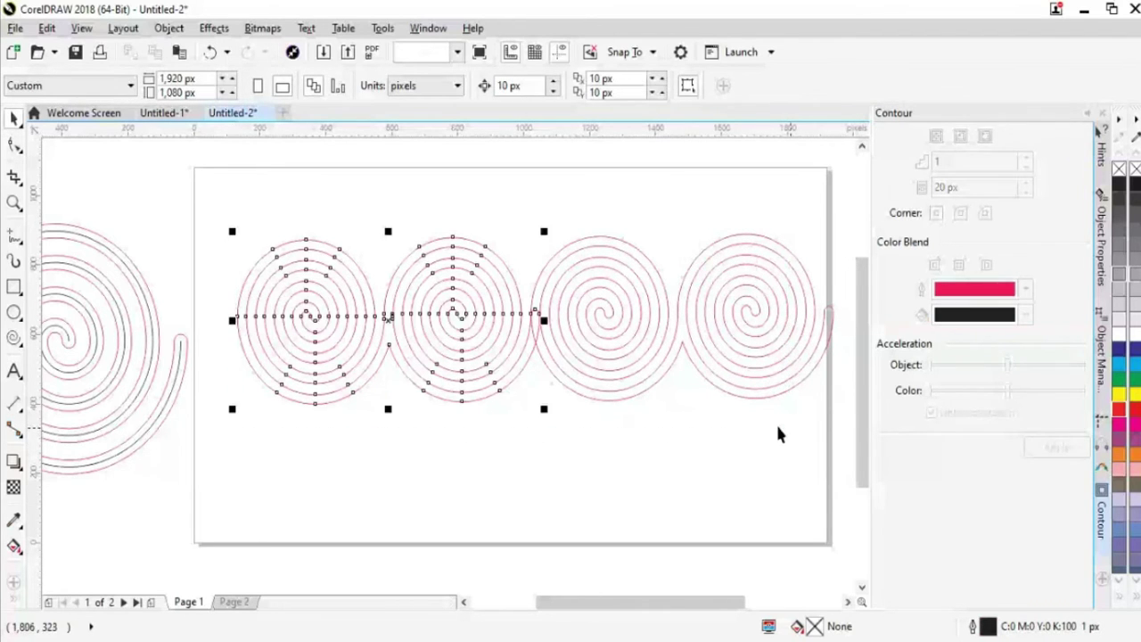
{"action": "left_click", "coordinate": [777, 434]}
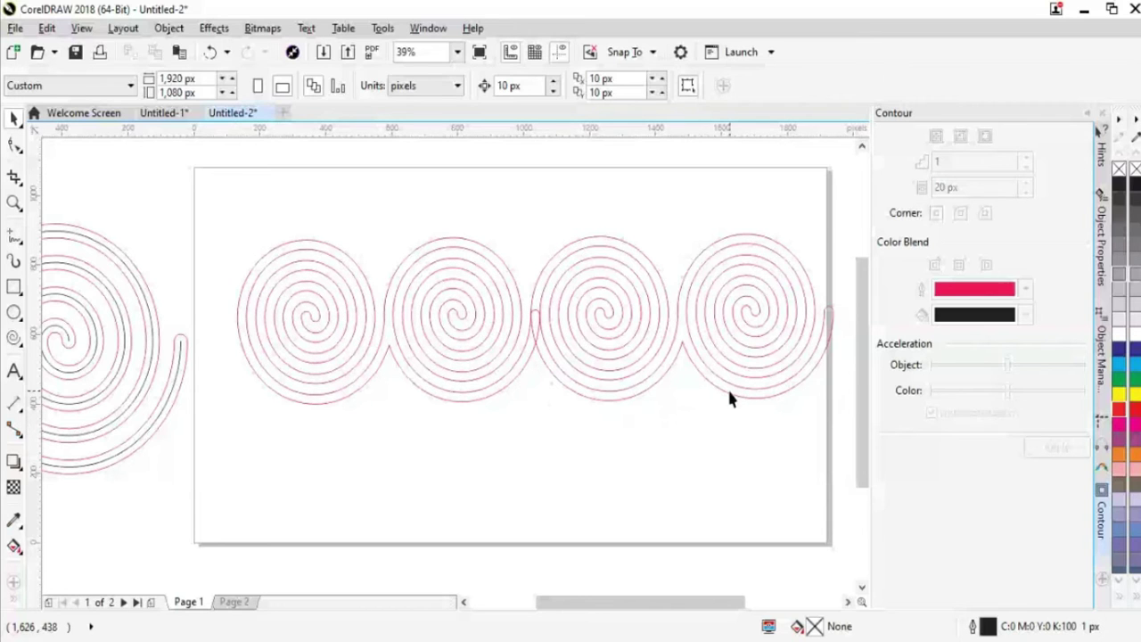
Nudge both selected spiral pairs left and weld them into one 1,807 × 489 px curve
{"action": "left_click", "coordinate": [731, 395]}
{"action": "left_click", "coordinate": [496, 394], "text": "shift"}
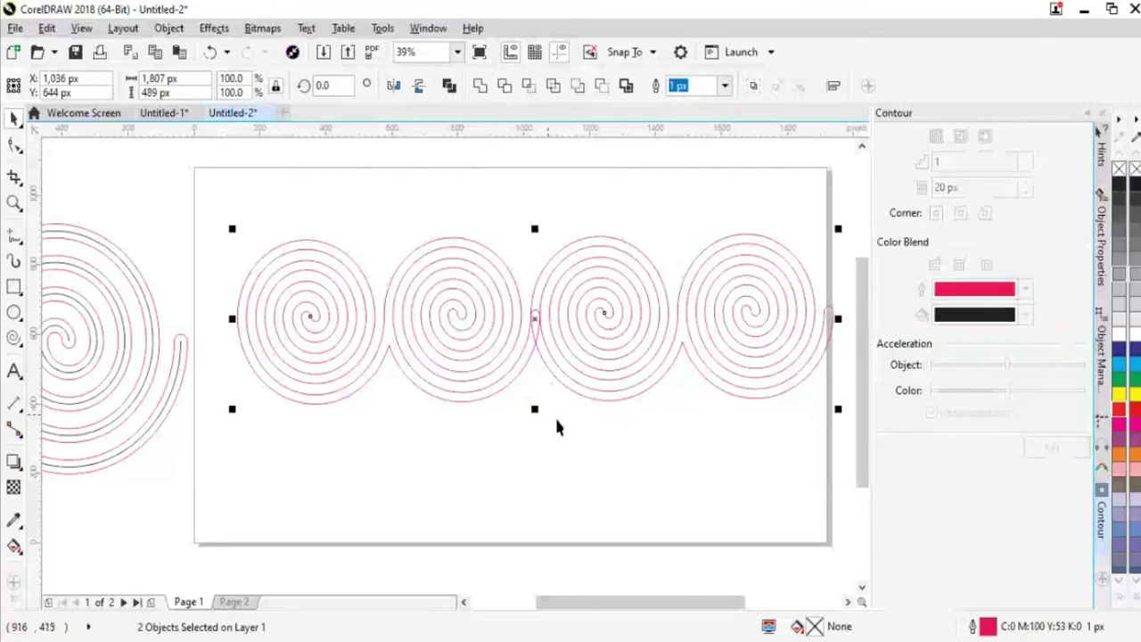
{"action": "key", "text": "Left"}
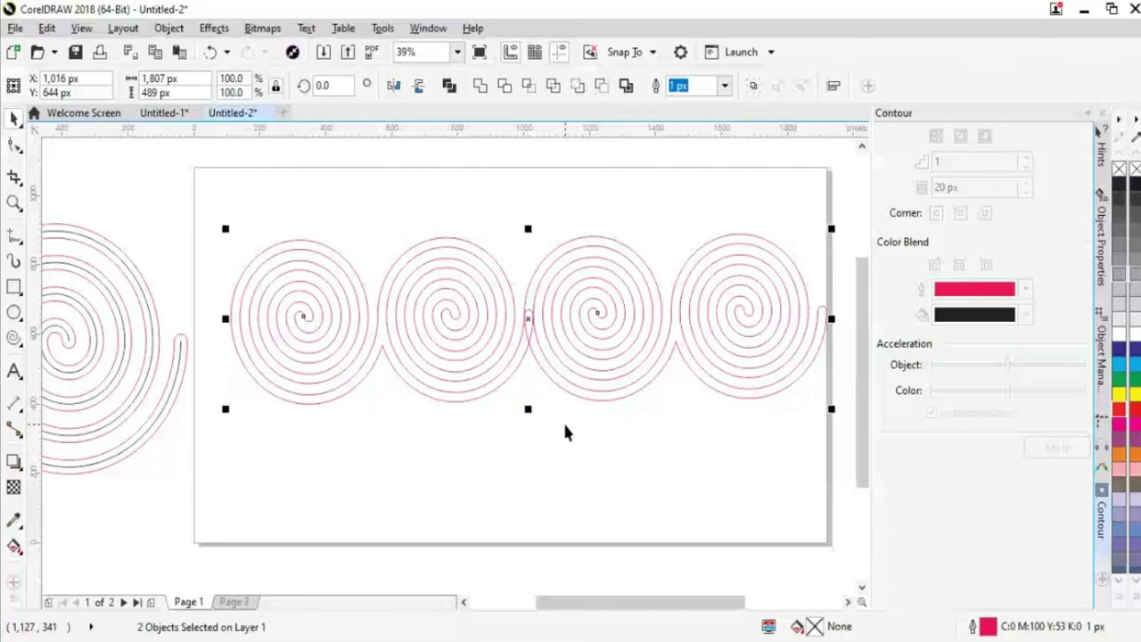
{"action": "key", "text": "Left"}
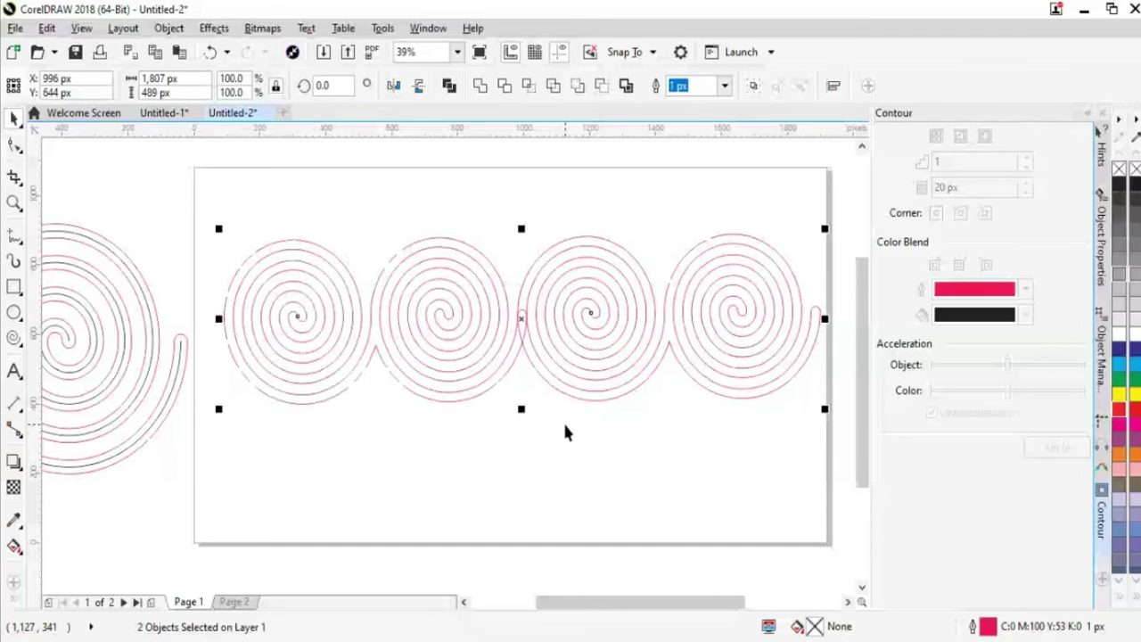
{"action": "left_click", "coordinate": [479, 85]}
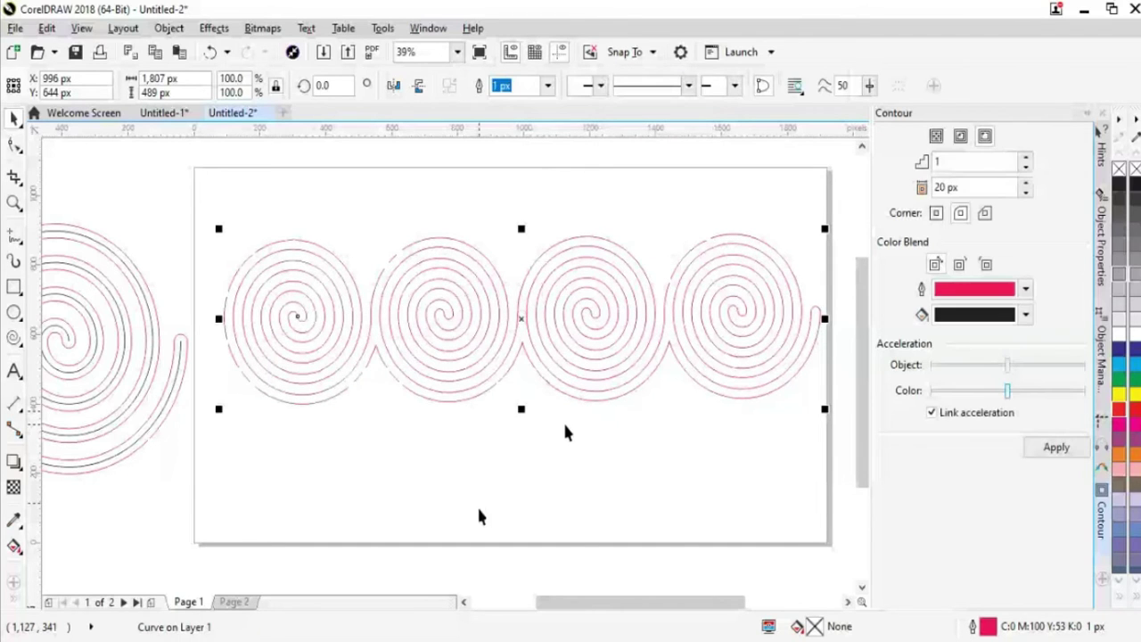
{"action": "left_click", "coordinate": [565, 431]}
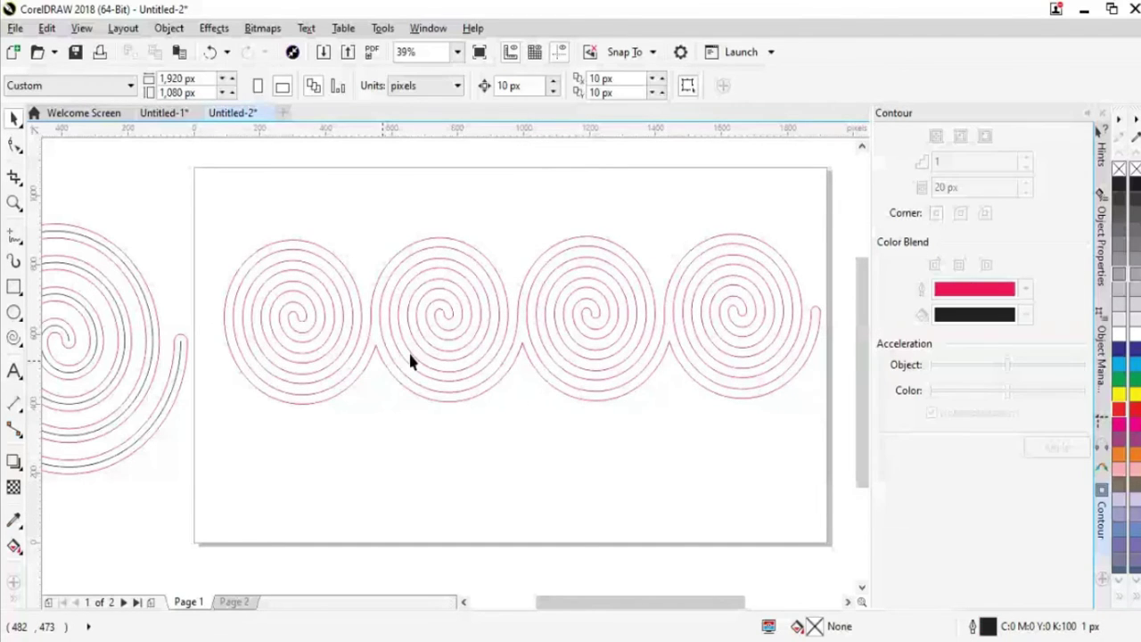
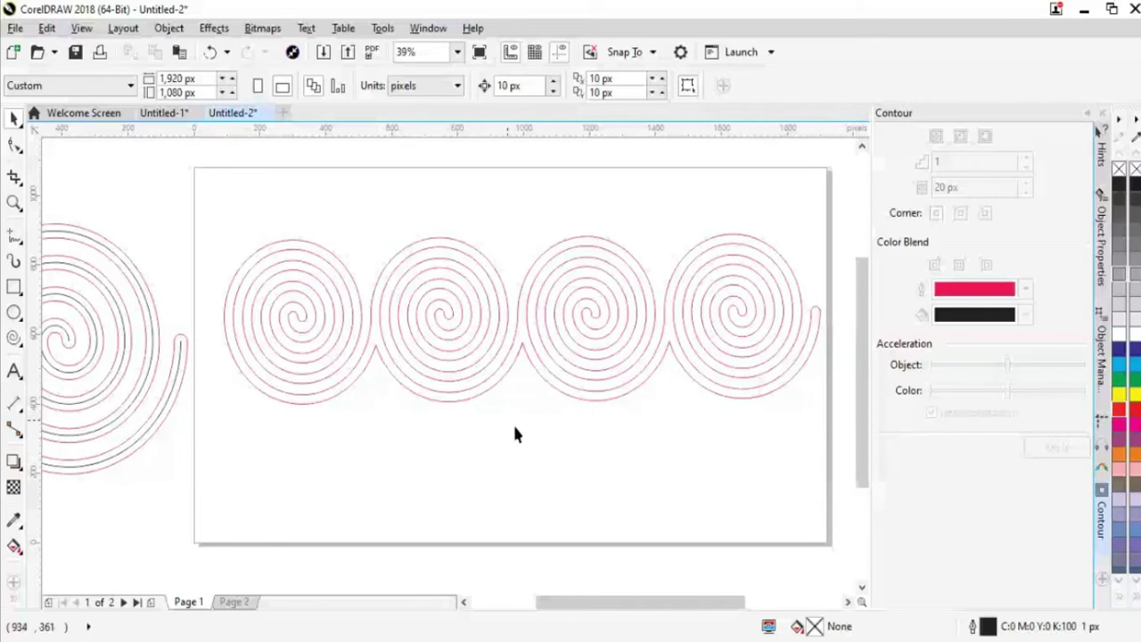
Undo the four-spiral row back to two enlarged, overlapping pink spirals (about 1,361 × 711 px)
{"action": "key", "text": "Tab"}
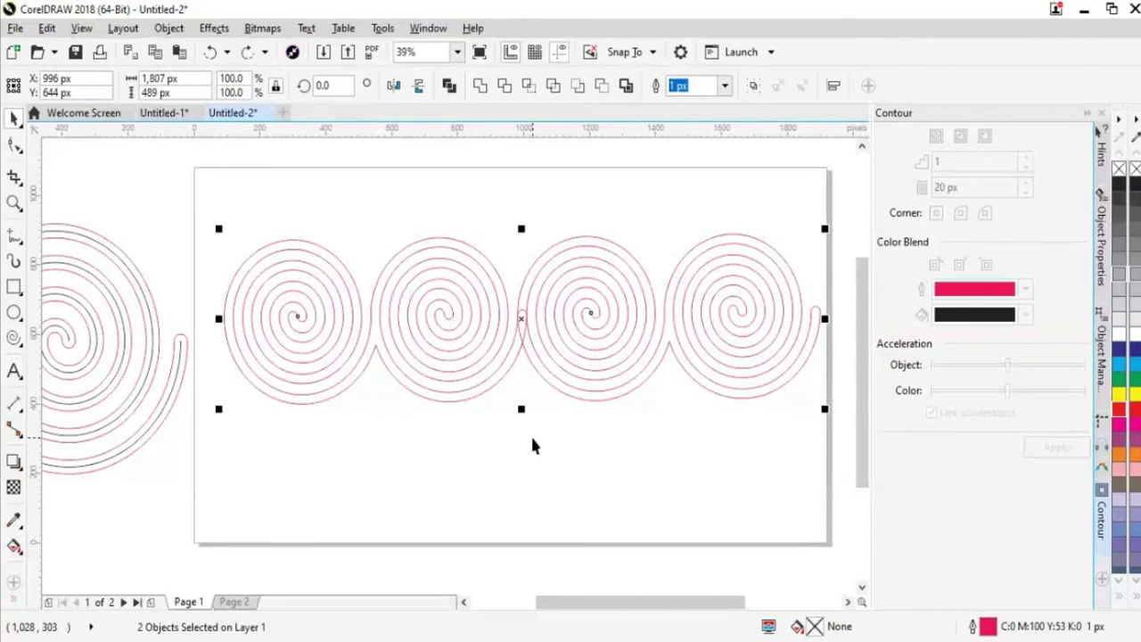
{"action": "key", "text": "Right"}
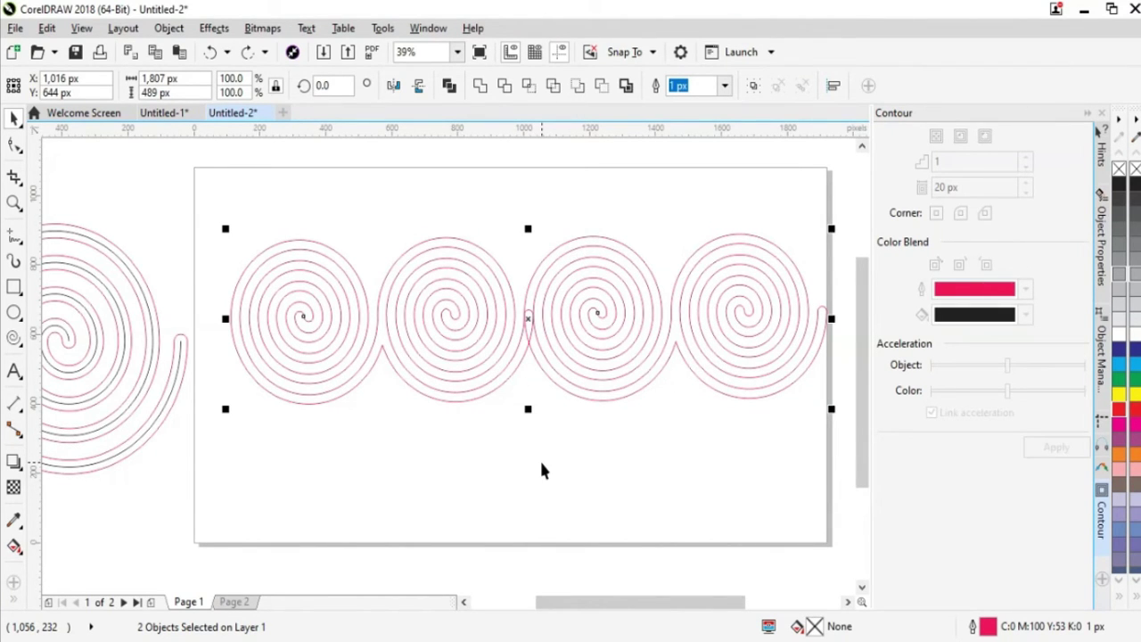
{"action": "key", "text": "ctrl+z"}
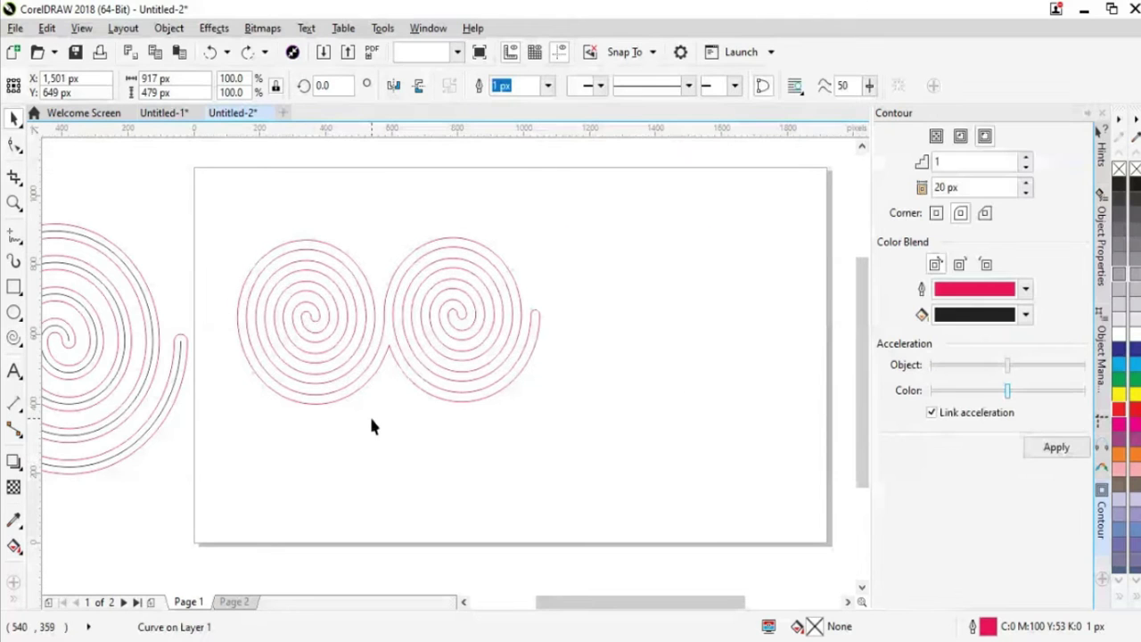
{"action": "left_click", "coordinate": [372, 426]}
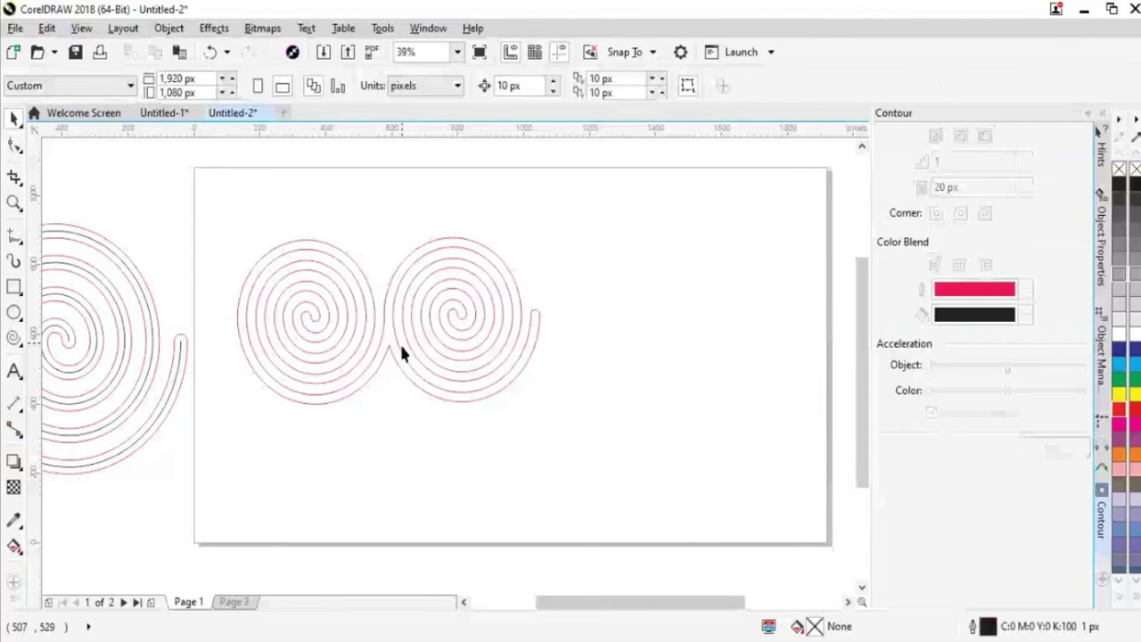
{"action": "left_click", "coordinate": [400, 350]}
{"action": "key", "text": "ctrl+d"}
{"action": "key", "text": "Left"}
{"action": "key", "text": "Left"}
{"action": "key", "text": "Left"}
{"action": "key", "text": "Left"}
{"action": "key", "text": "Left"}
{"action": "key", "text": "Left"}
{"action": "key", "text": "Left"}
{"action": "key", "text": "Left"}
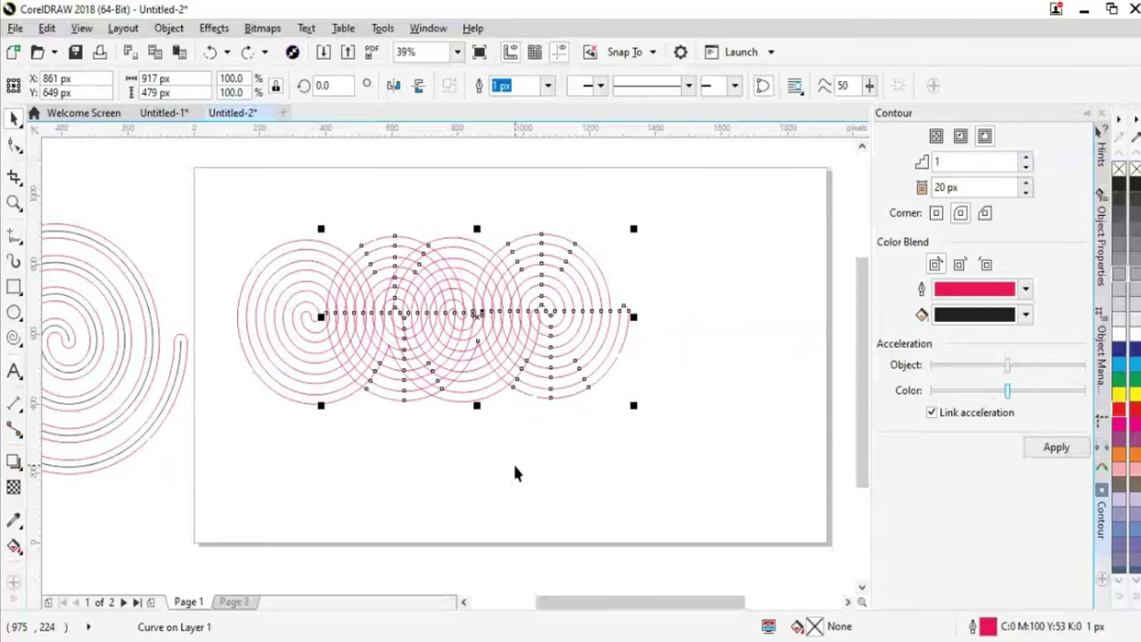
{"action": "key", "text": "ctrl+z"}
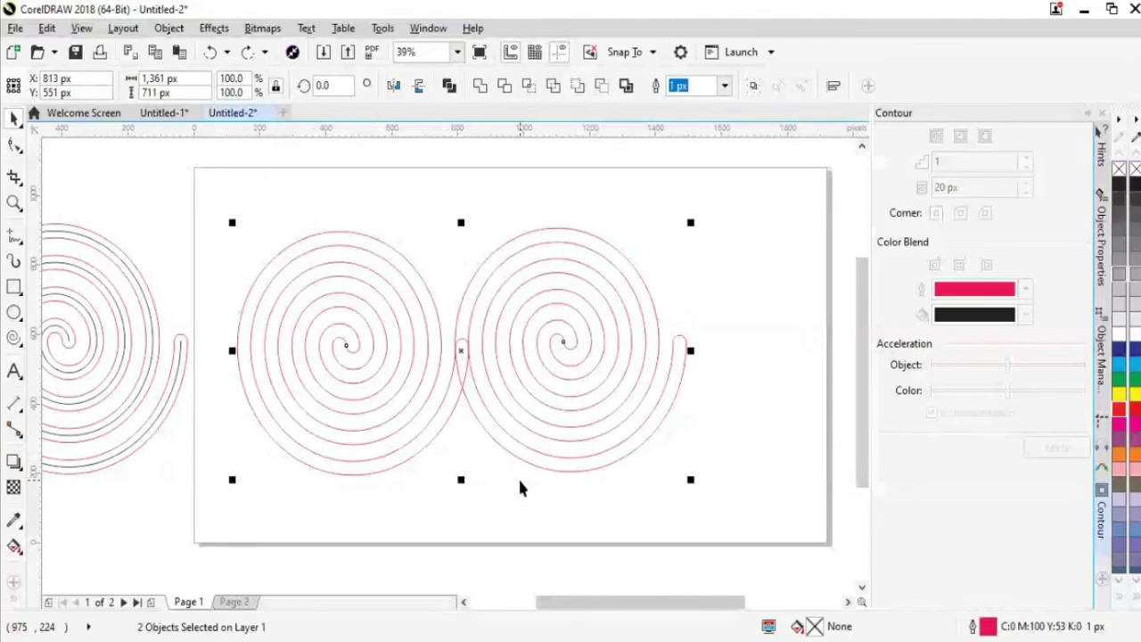
Box-select both overlapping spirals, test welding them, then undo the weld
{"action": "left_click_drag", "start_coordinate": [524, 465], "coordinate": [618, 439]}
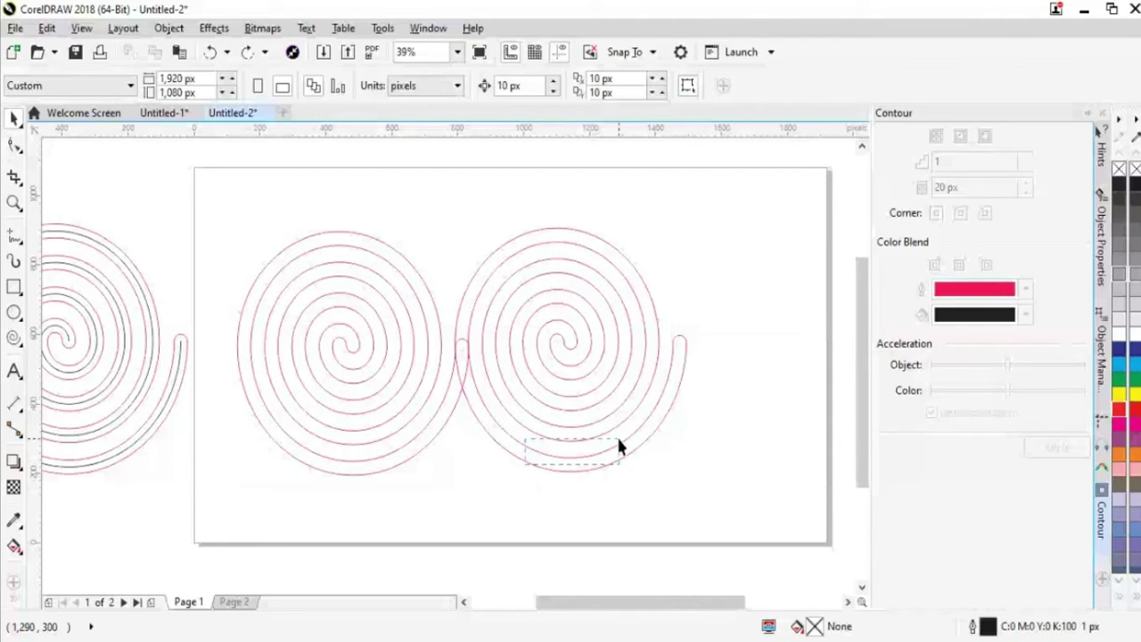
{"action": "left_click_drag", "start_coordinate": [619, 446], "coordinate": [620, 445]}
{"action": "key", "text": "ctrl+z"}
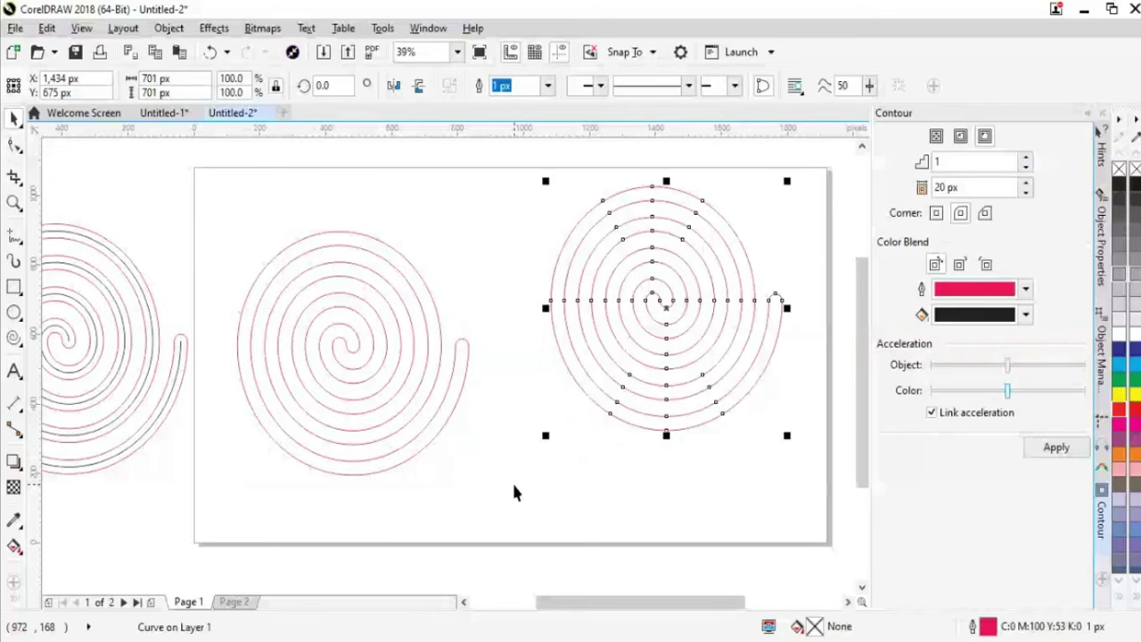
{"action": "key", "text": "ctrl+z"}
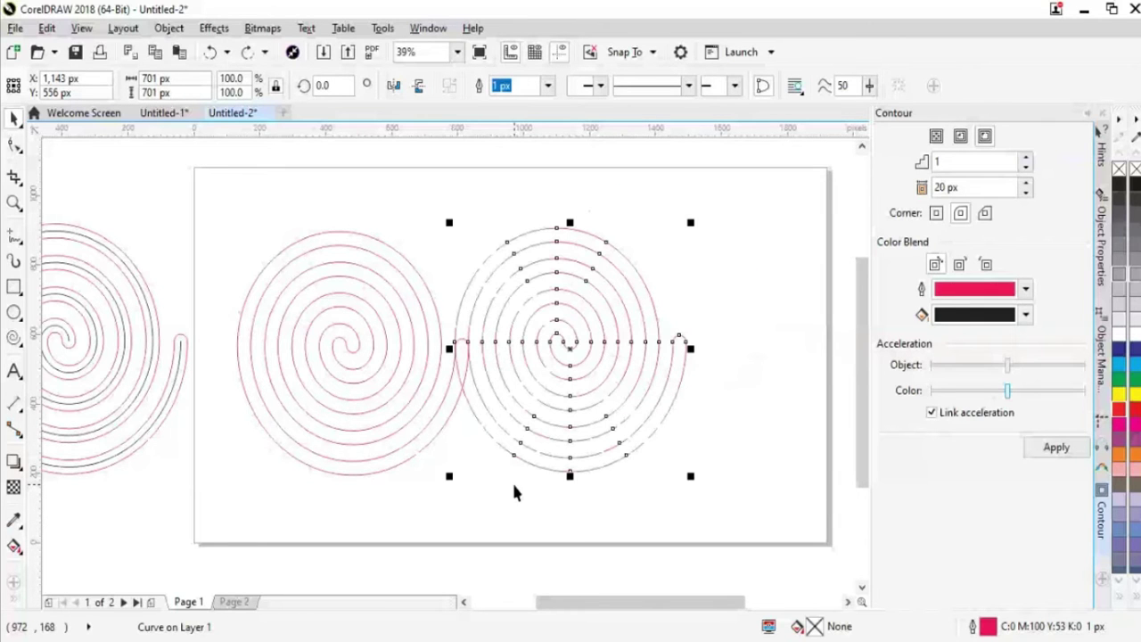
{"action": "left_click", "coordinate": [515, 492]}
{"action": "left_click_drag", "start_coordinate": [224, 201], "coordinate": [284, 292]}
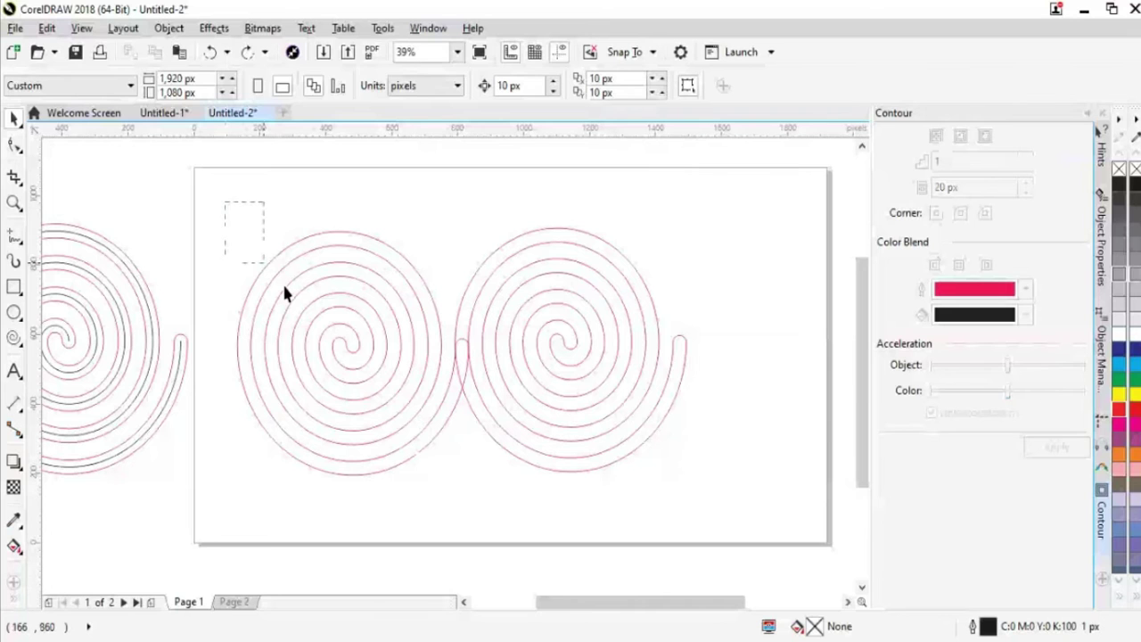
{"action": "left_click_drag", "start_coordinate": [283, 292], "coordinate": [709, 495]}
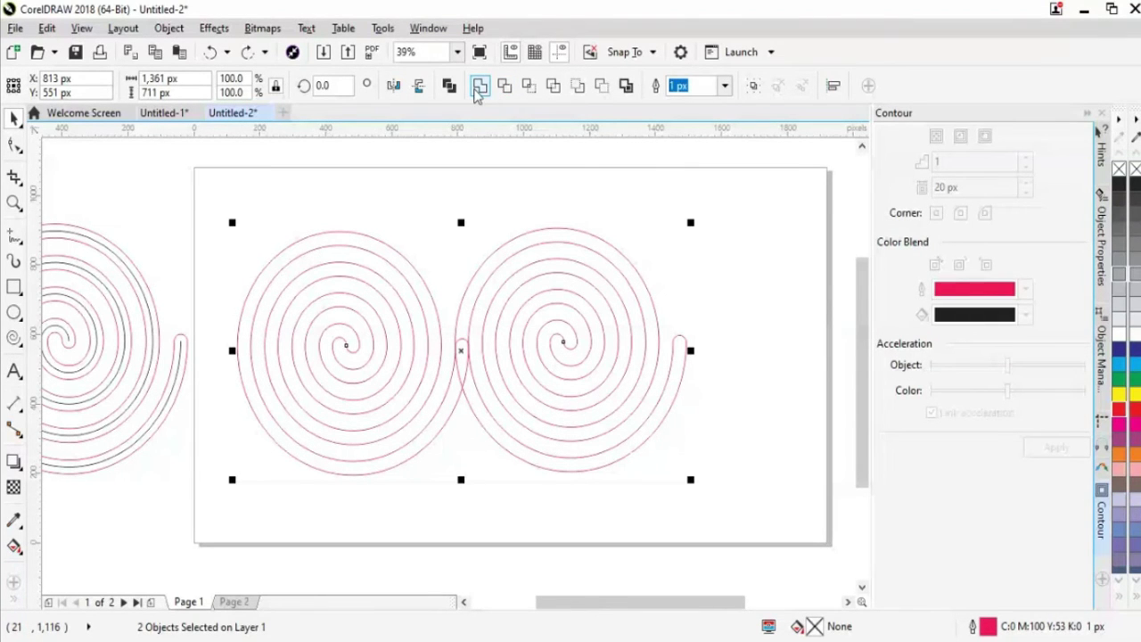
{"action": "left_click", "coordinate": [478, 87]}
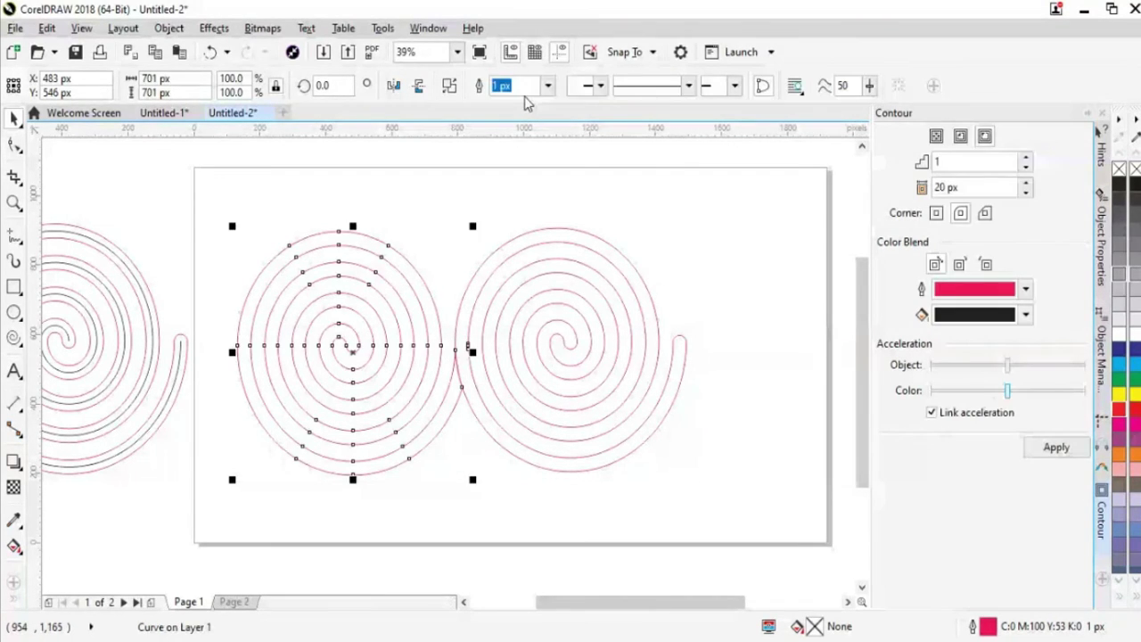
{"action": "key", "text": "ctrl+z"}
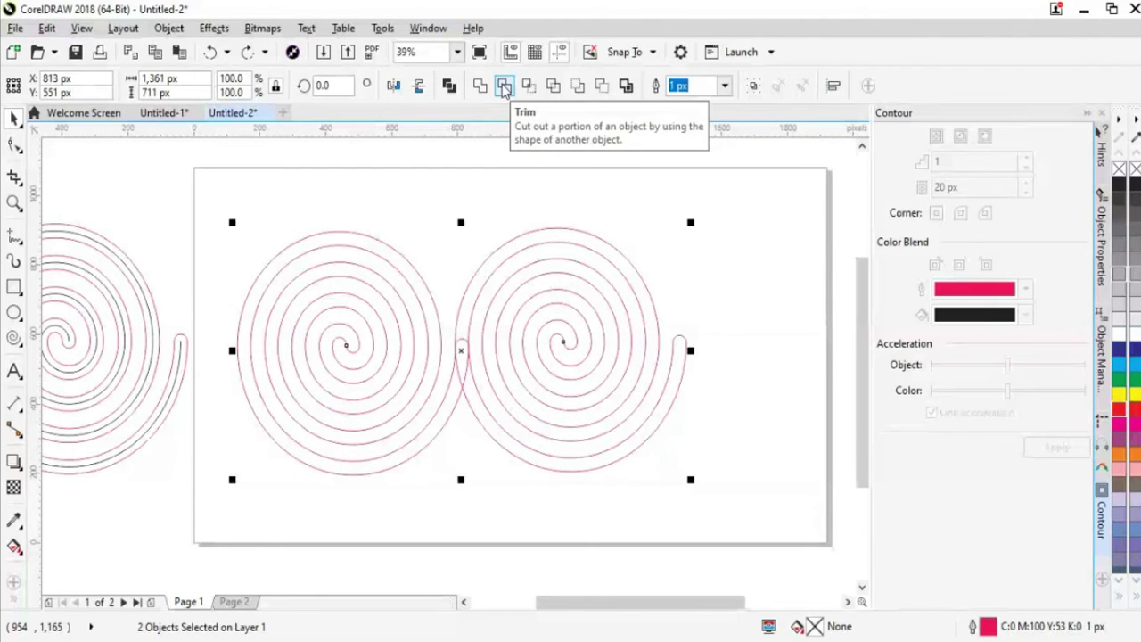
Trim the left spiral where the right overlaps, then retry the weld and undo it
{"action": "left_click", "coordinate": [505, 87]}
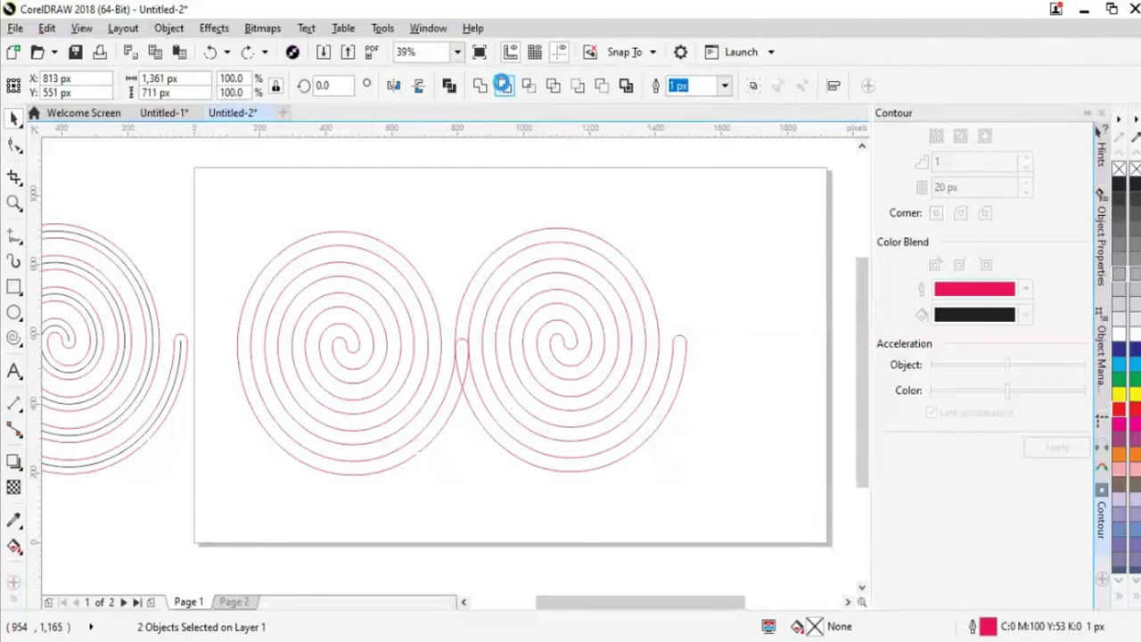
{"action": "left_click", "coordinate": [416, 414]}
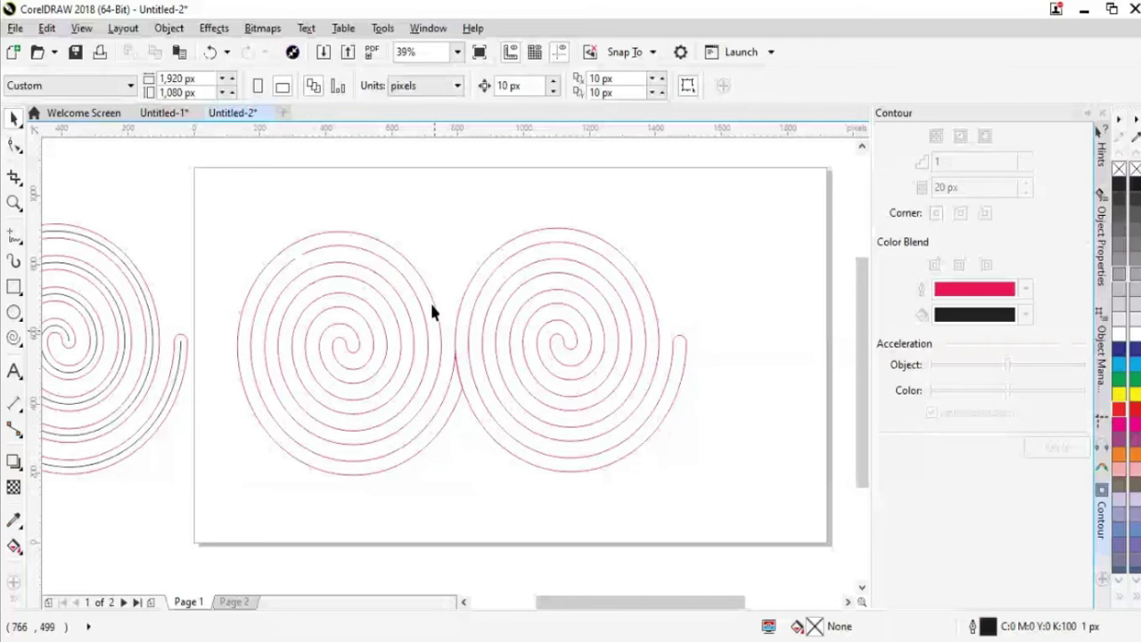
{"action": "key", "text": "ctrl+a"}
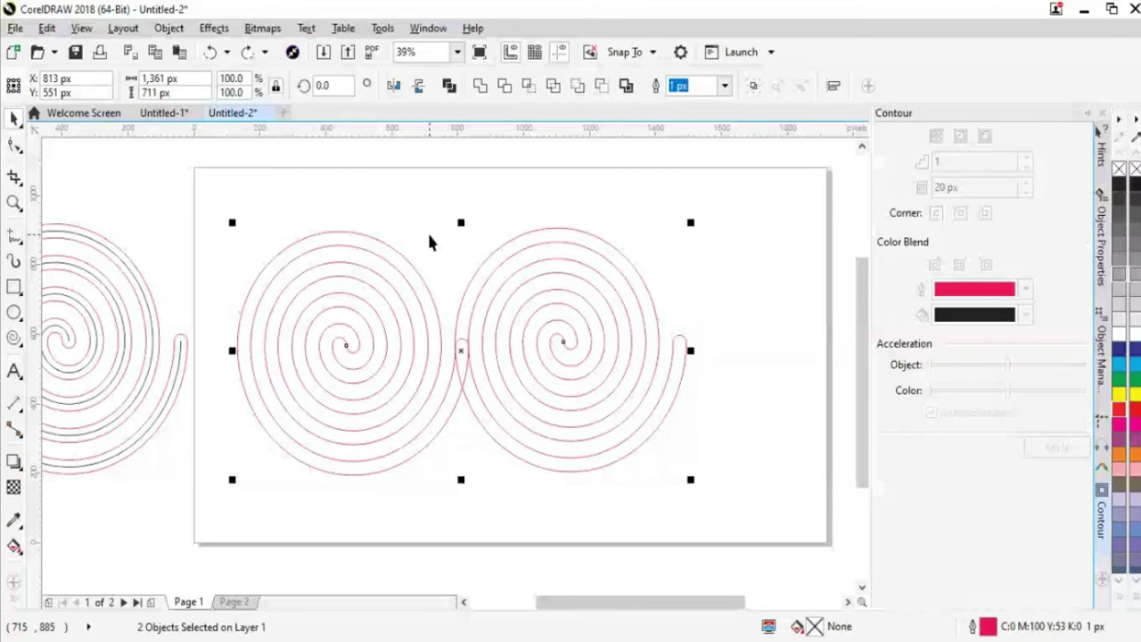
{"action": "left_click", "coordinate": [481, 86]}
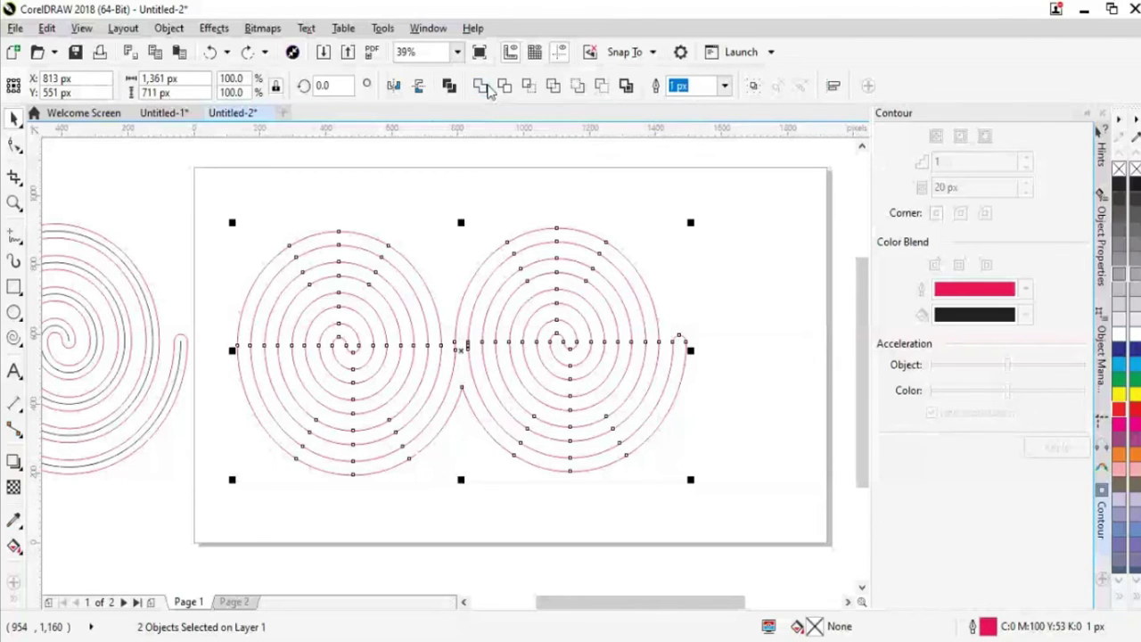
{"action": "left_click", "coordinate": [742, 456]}
{"action": "key", "text": "ctrl+z"}
Redo the spiral merge, then shrink the joined pair to about 69% and move it up-left
{"action": "left_click_drag", "start_coordinate": [241, 211], "coordinate": [669, 509]}
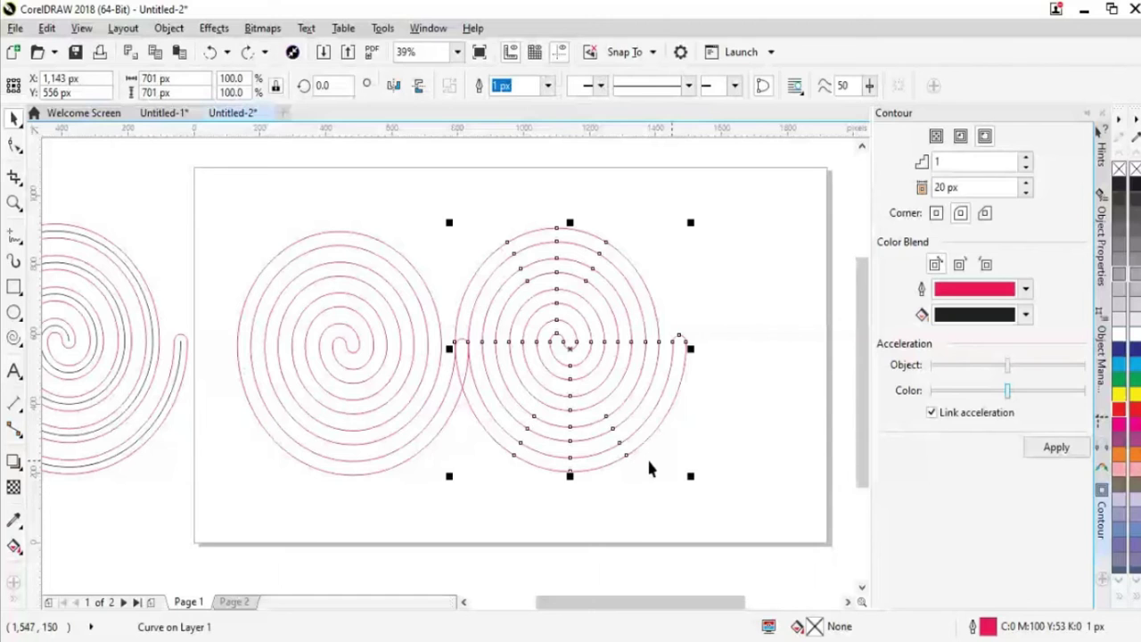
{"action": "key", "text": "ctrl+shift+z"}
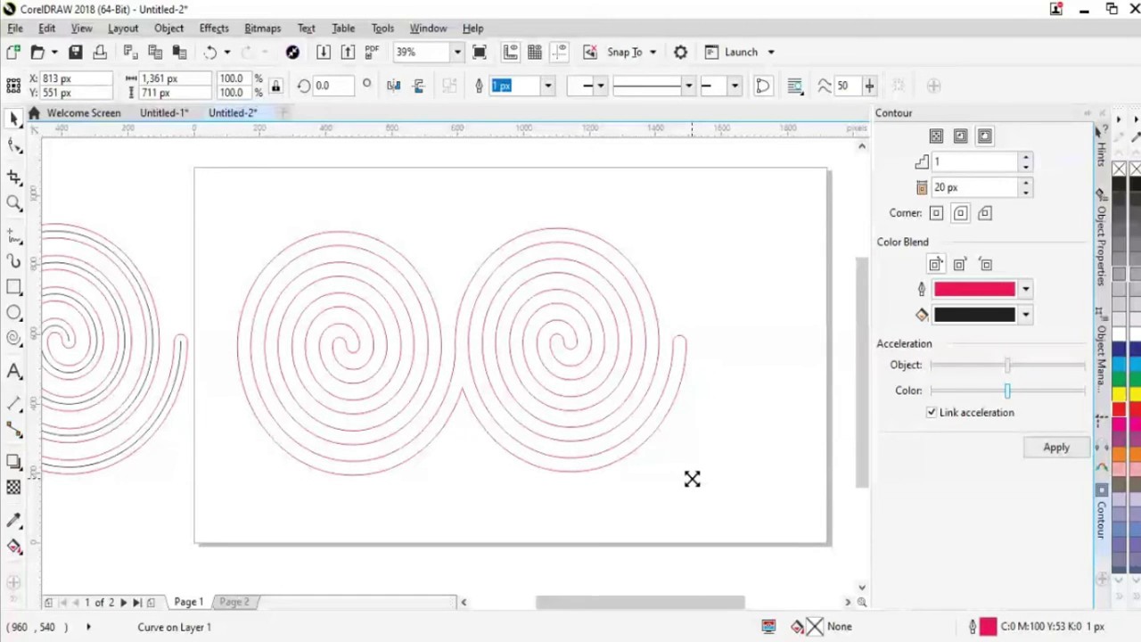
{"action": "left_click_drag", "start_coordinate": [691, 479], "coordinate": [652, 451]}
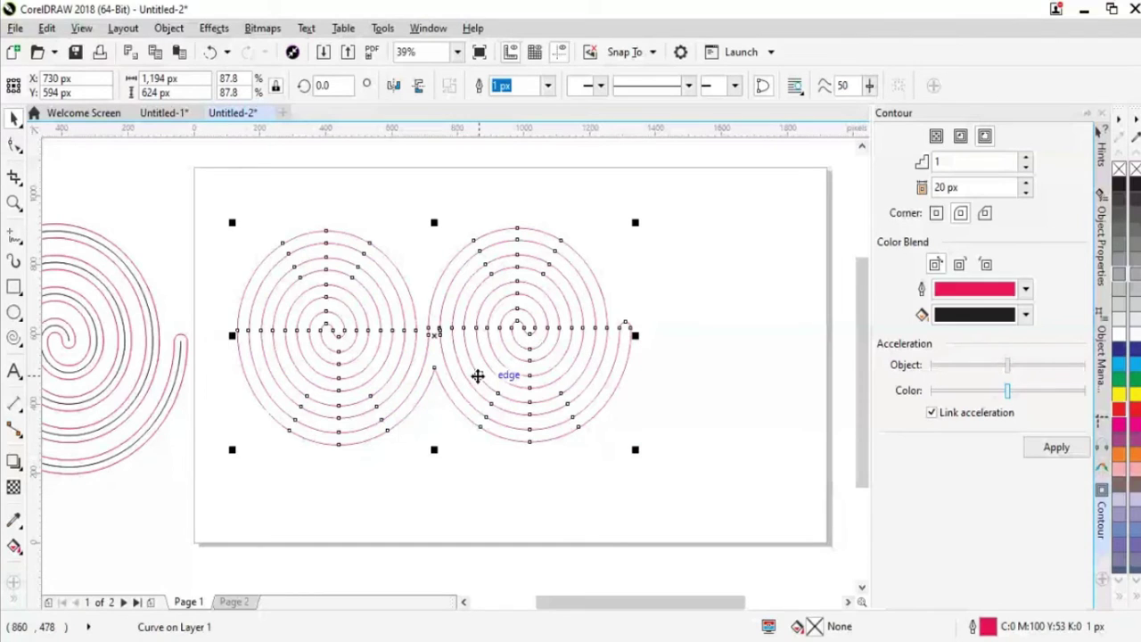
{"action": "left_click_drag", "start_coordinate": [477, 375], "coordinate": [444, 359]}
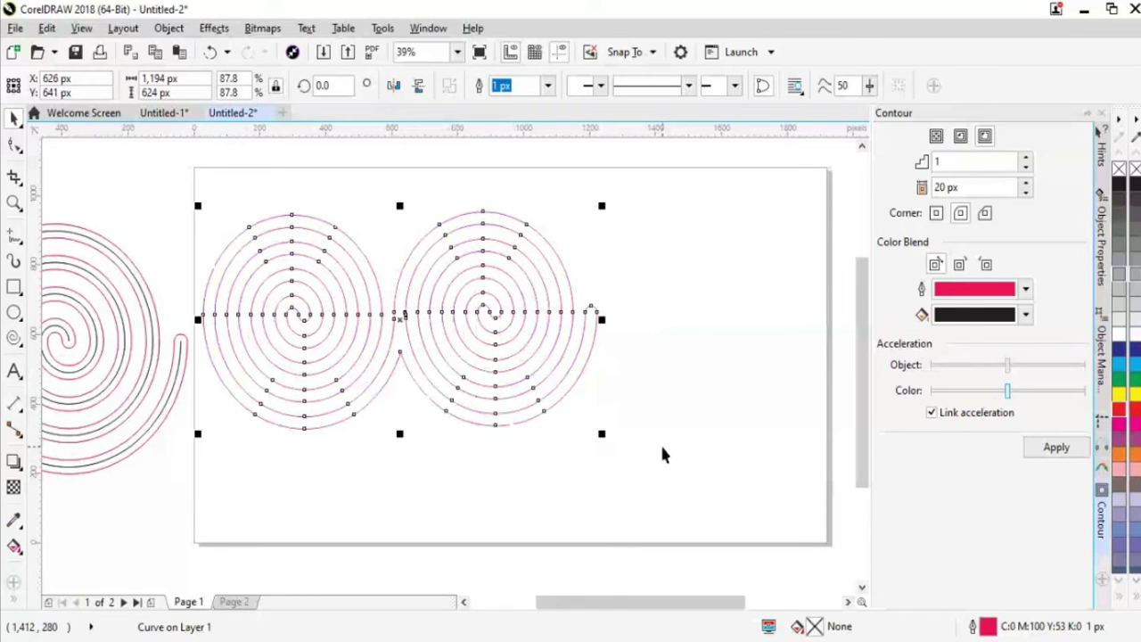
{"action": "left_click_drag", "start_coordinate": [601, 433], "coordinate": [552, 393]}
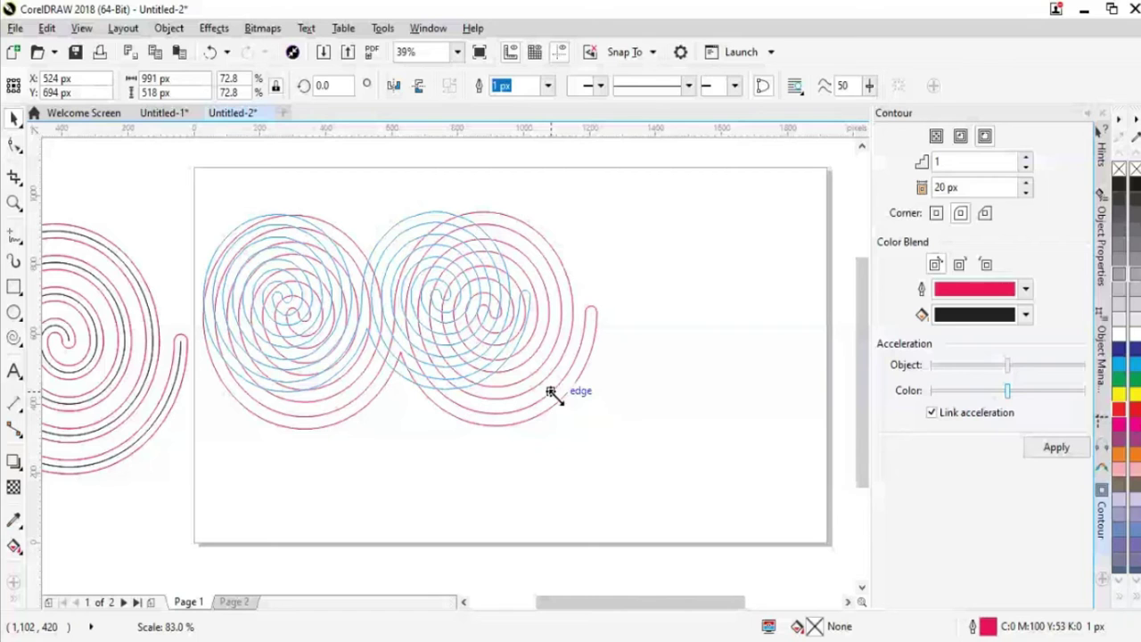
{"action": "left_click_drag", "start_coordinate": [552, 393], "coordinate": [473, 364]}
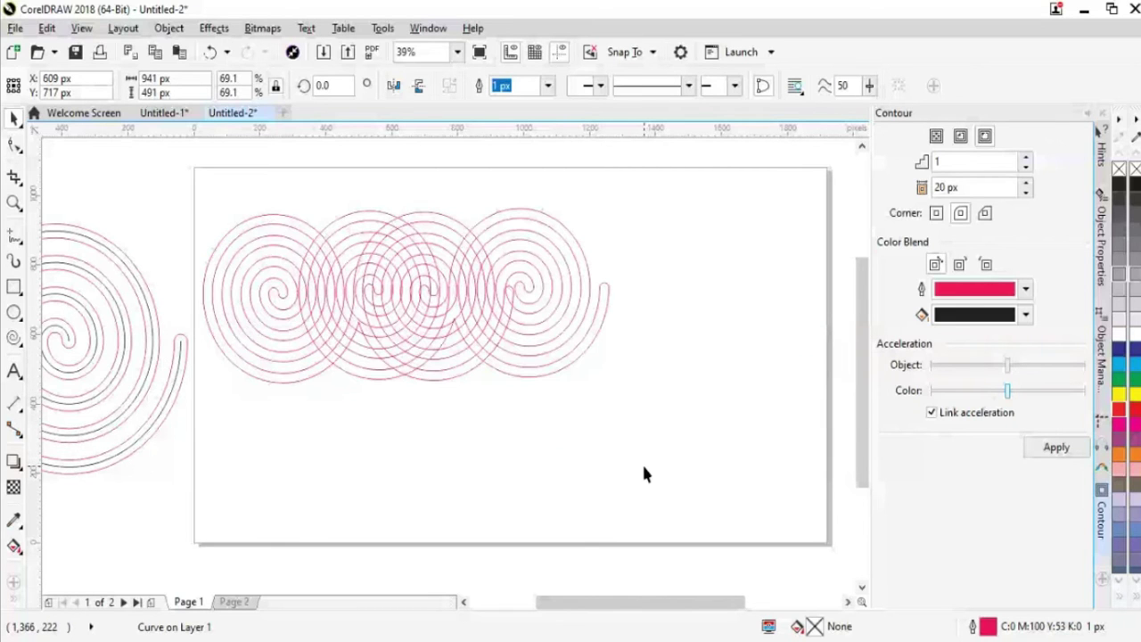
Place a copy of the spiral pair to the right and merge the two pairs
{"action": "key", "text": "ctrl+r"}
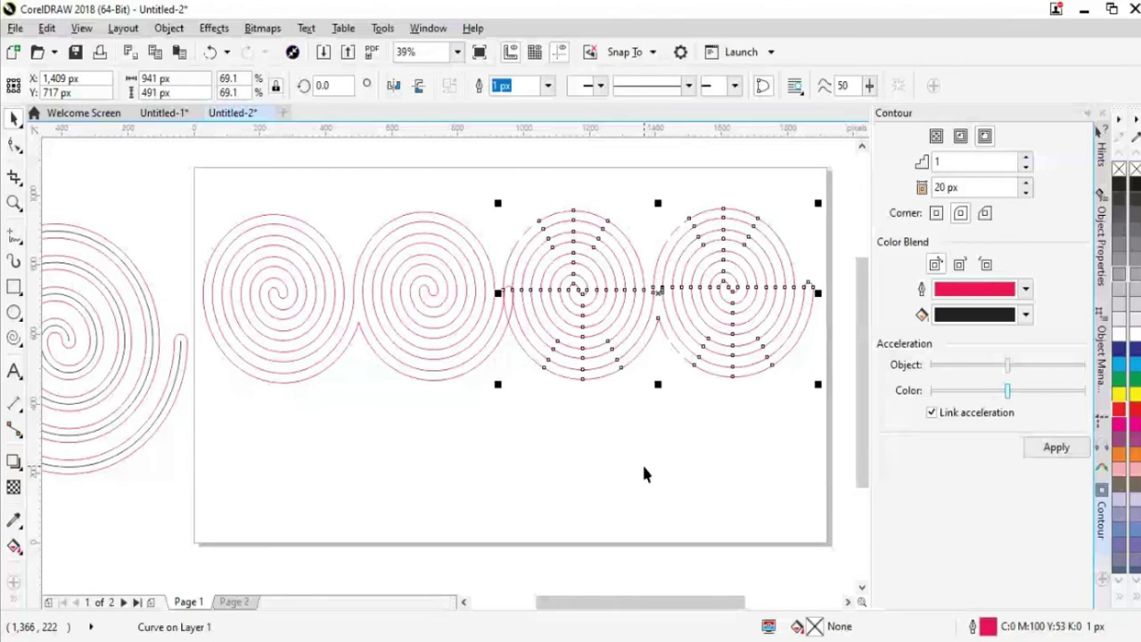
{"action": "left_click_drag", "start_coordinate": [220, 189], "coordinate": [772, 422]}
{"action": "left_click", "coordinate": [611, 364]}
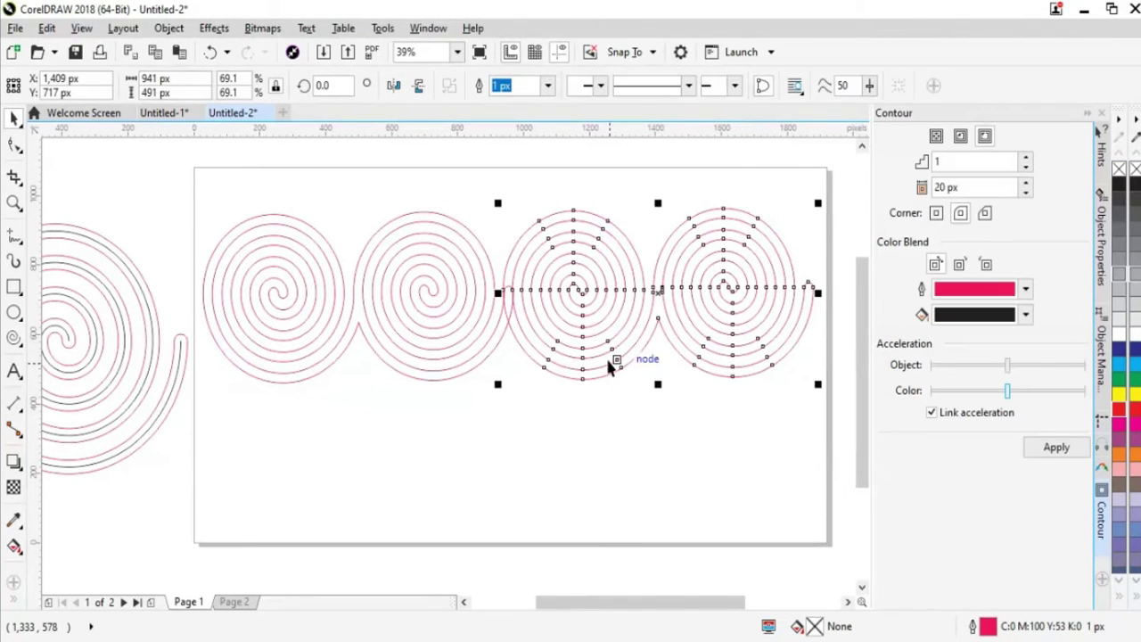
{"action": "left_click", "coordinate": [455, 346], "text": "shift"}
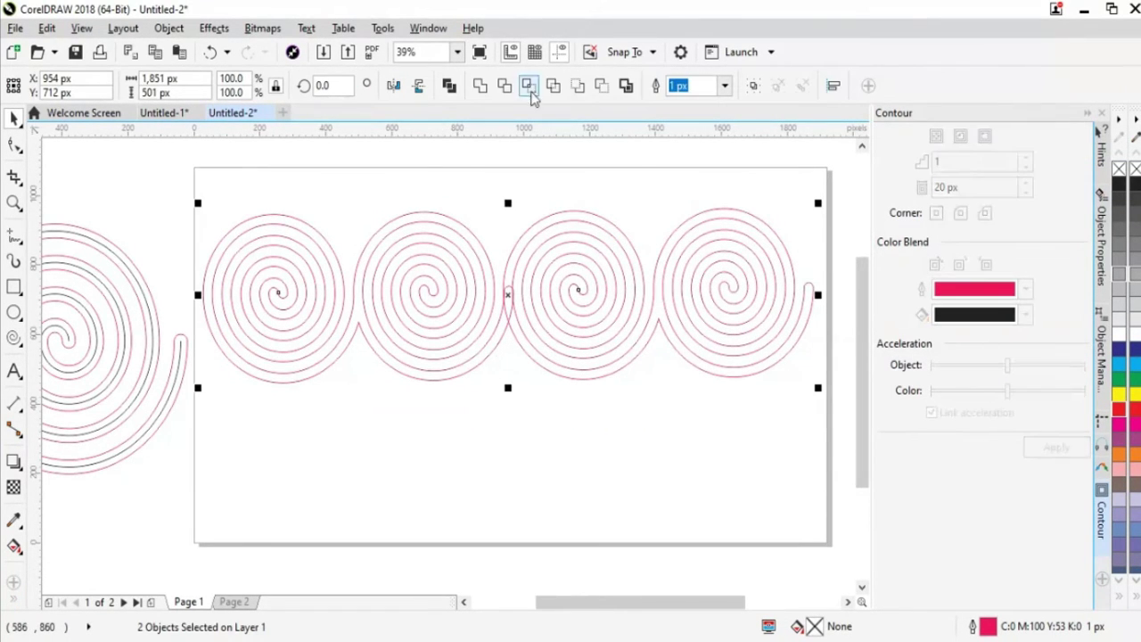
{"action": "left_click", "coordinate": [505, 87]}
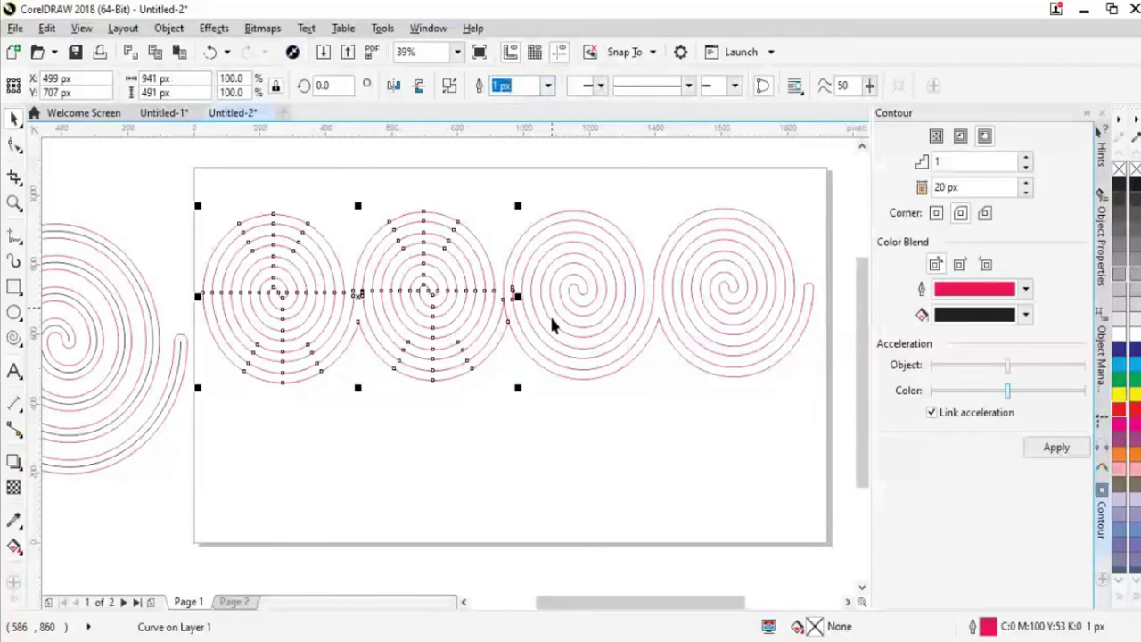
{"action": "left_click", "coordinate": [522, 319]}
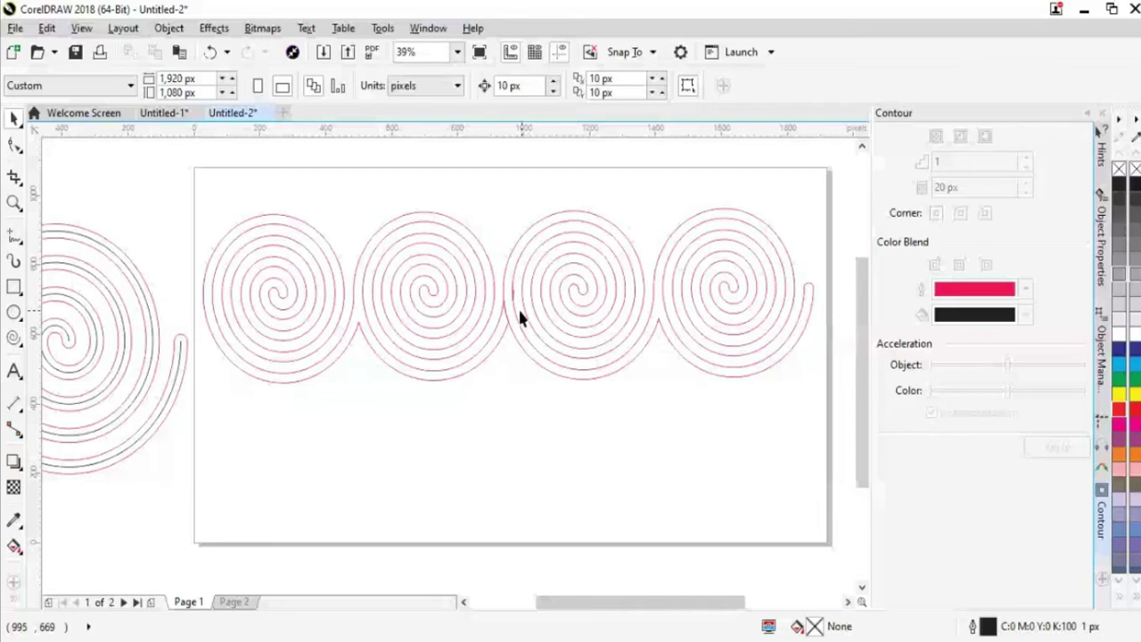
Nudge the right pair left and weld both pairs into one four-spiral curve
{"action": "left_click", "coordinate": [546, 369]}
{"action": "key", "text": "Left"}
{"action": "key", "text": "Left"}
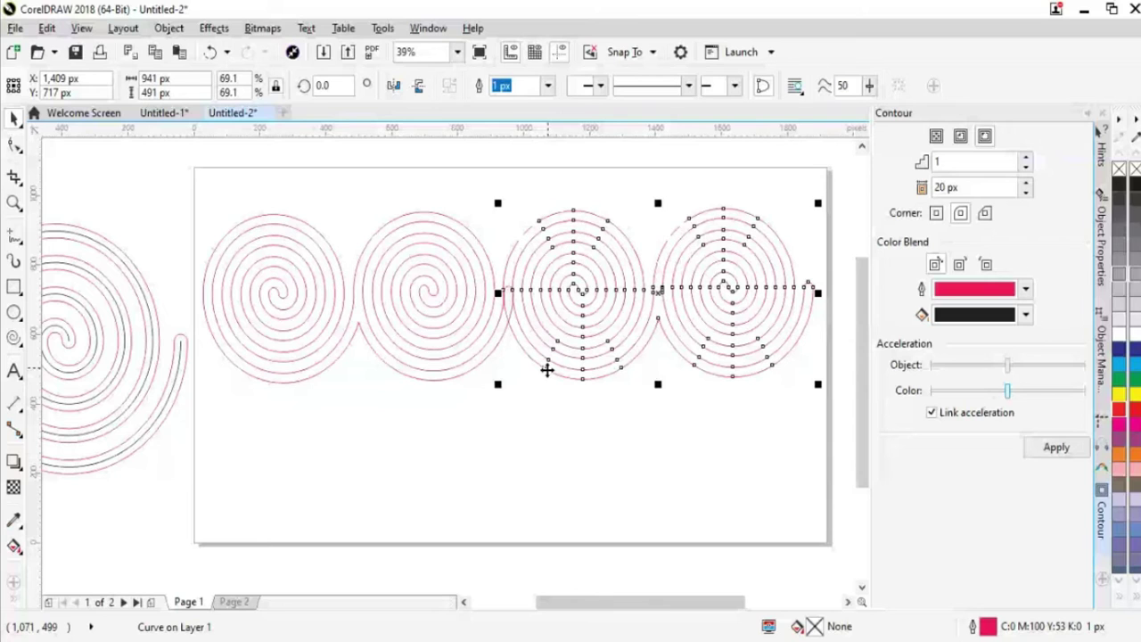
{"action": "left_click", "coordinate": [547, 369]}
{"action": "left_click", "coordinate": [359, 304]}
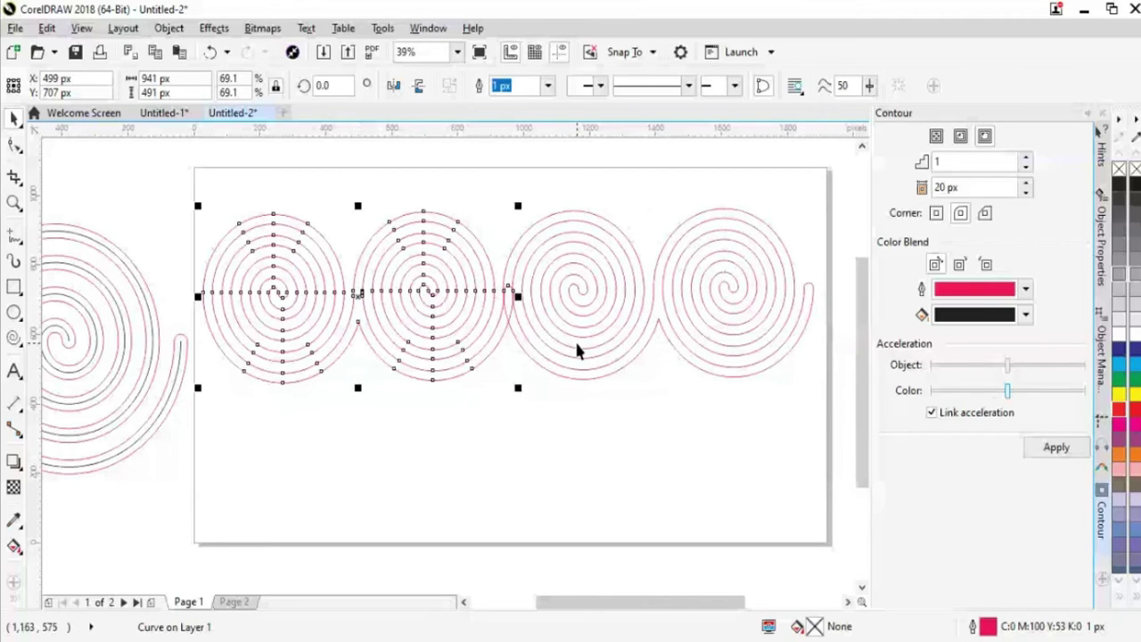
{"action": "left_click", "coordinate": [635, 335], "text": "shift"}
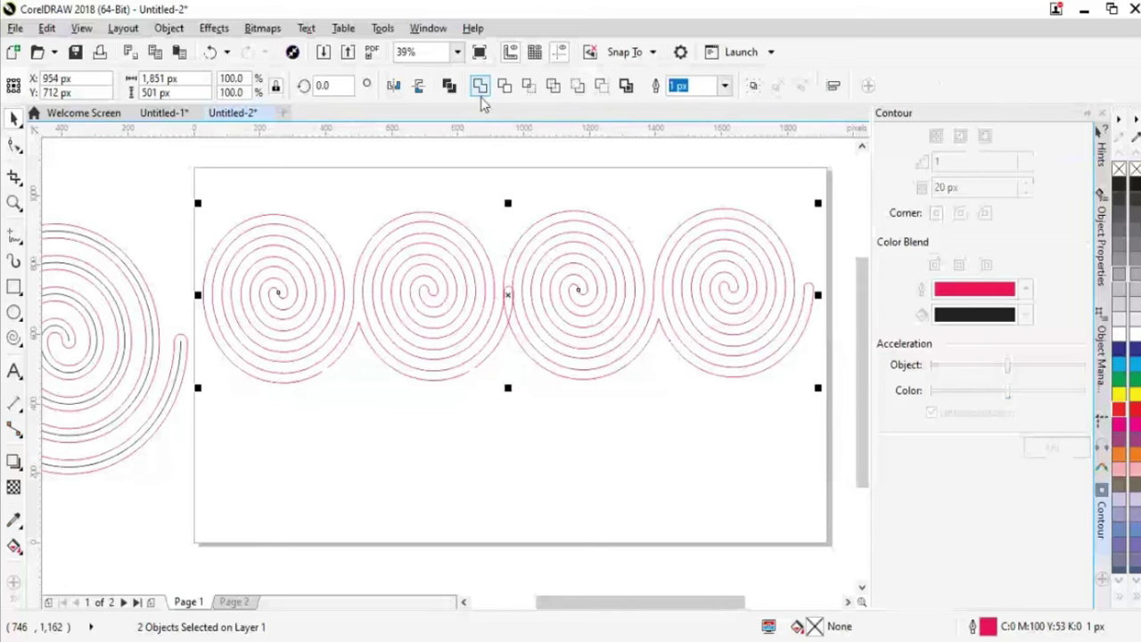
{"action": "left_click", "coordinate": [480, 85]}
{"action": "left_click", "coordinate": [532, 450]}
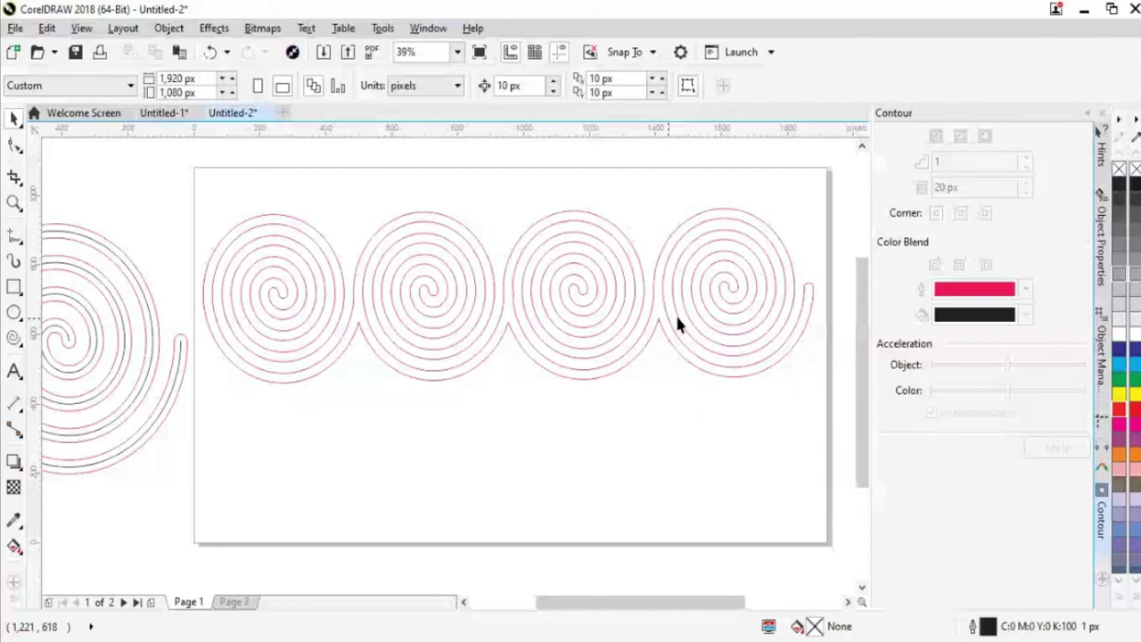
Select the 1,851 × 501 px four-spiral contour row with the Pick tool
{"action": "left_click", "coordinate": [676, 317]}
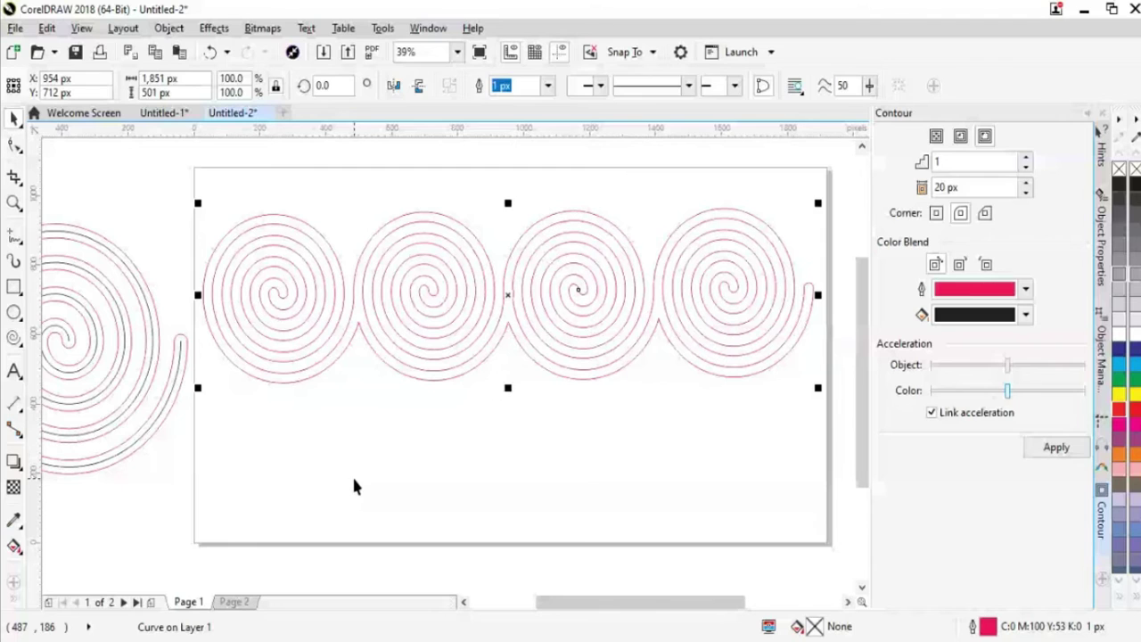
Undo the row's small shift and draw a new spiral below the row
{"action": "left_click", "coordinate": [479, 338]}
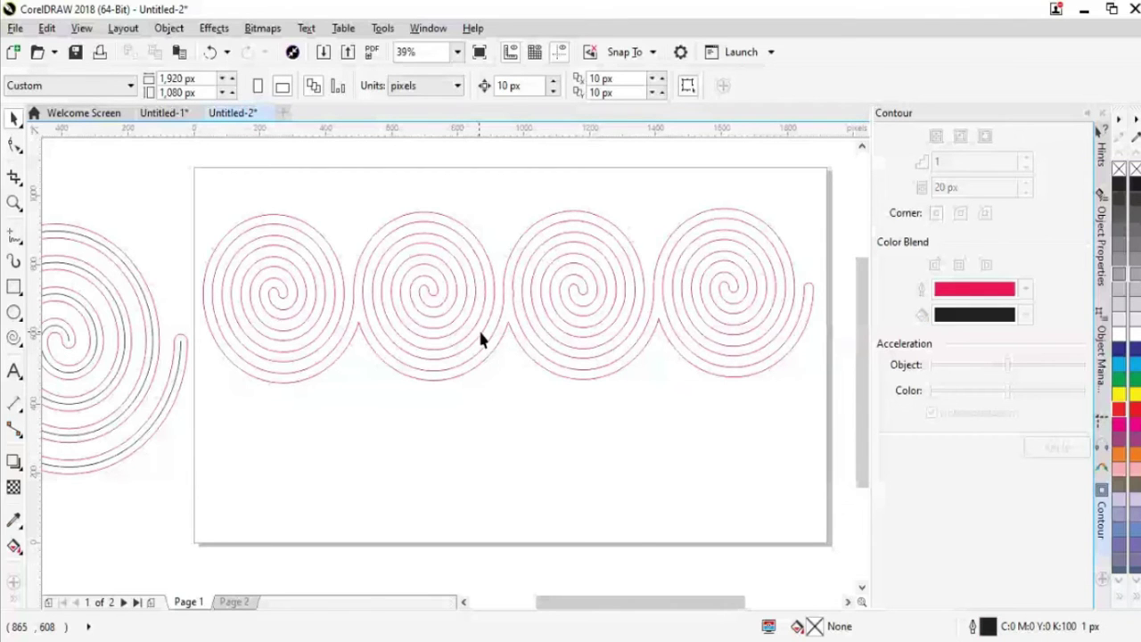
{"action": "key", "text": "ctrl+z"}
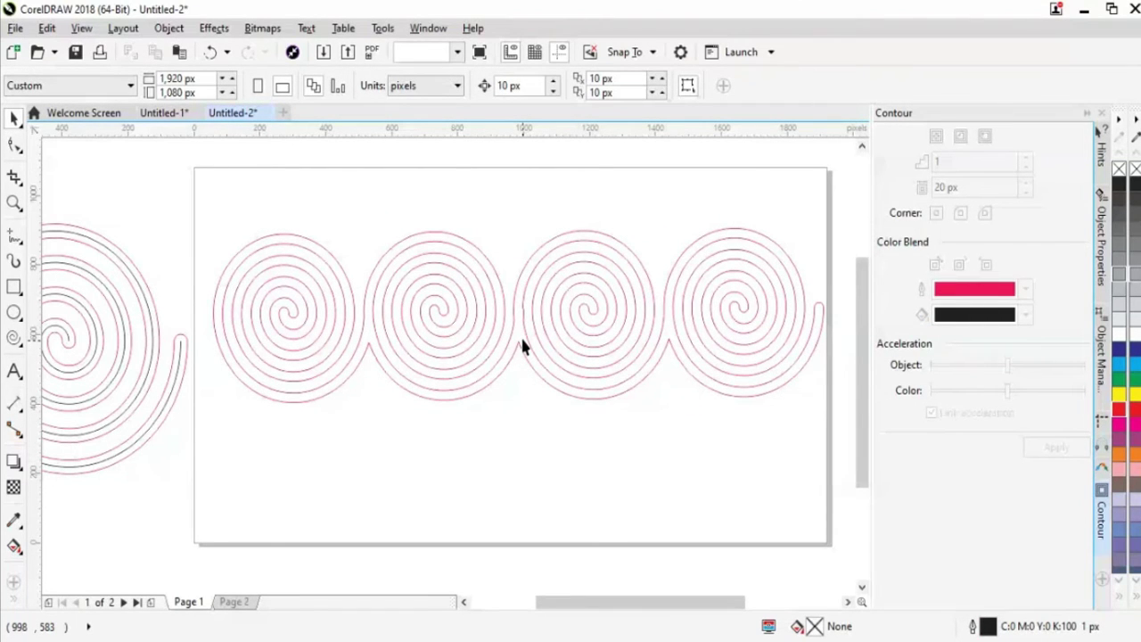
{"action": "key", "text": "ctrl+z"}
{"action": "key", "text": "a"}
{"action": "left_click_drag", "start_coordinate": [400, 356], "coordinate": [609, 561]}
{"action": "left_click", "coordinate": [13, 118]}
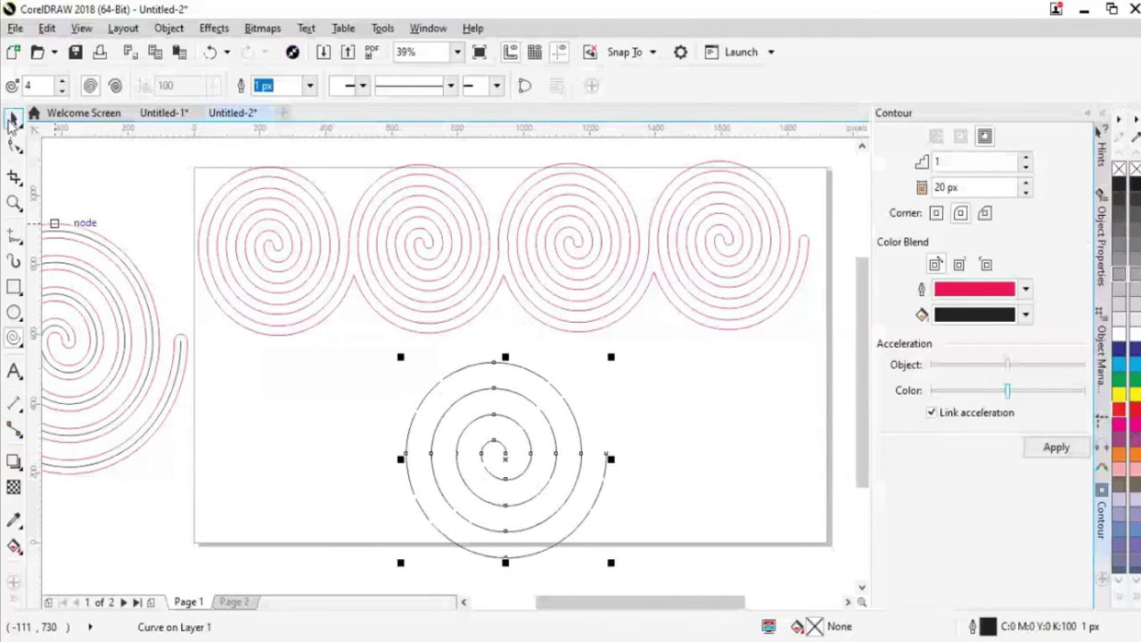
Test giving the new spiral the red contour, then undo those changes
{"action": "left_click", "coordinate": [559, 317], "text": "shift"}
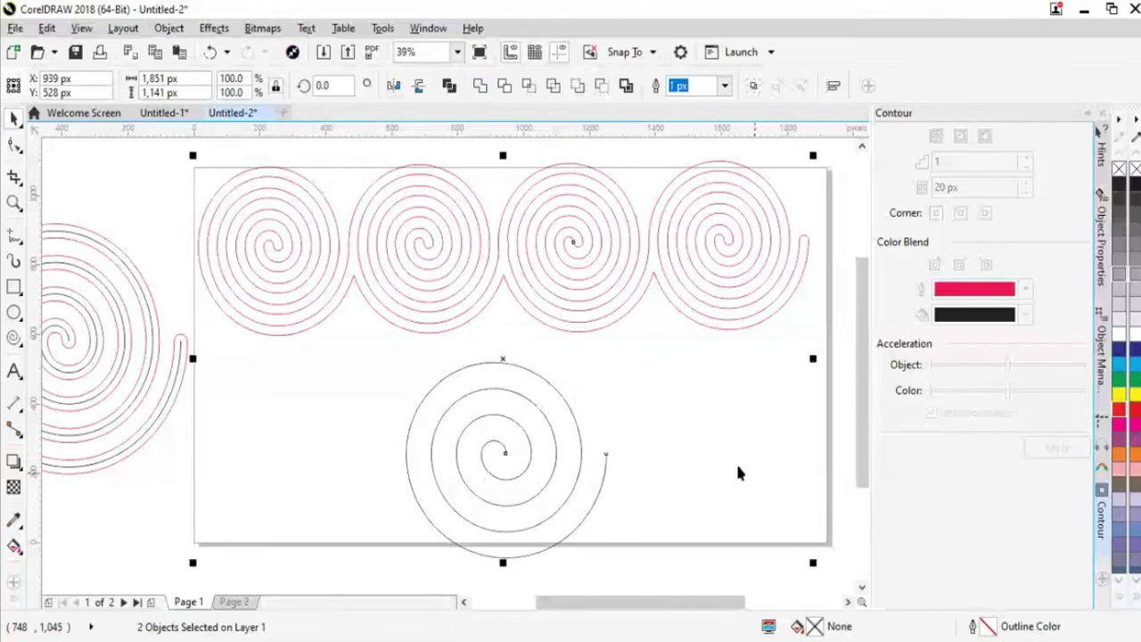
{"action": "left_click", "coordinate": [553, 459]}
{"action": "key", "text": "ctrl+z"}
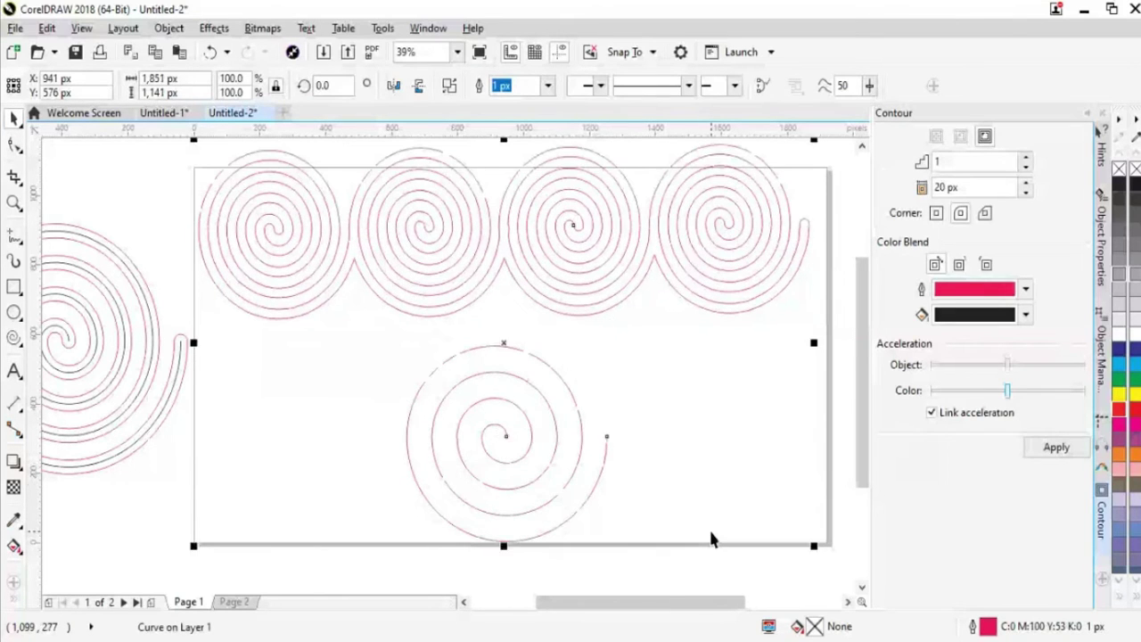
{"action": "key", "text": "ctrl+z"}
{"action": "left_click", "coordinate": [738, 461]}
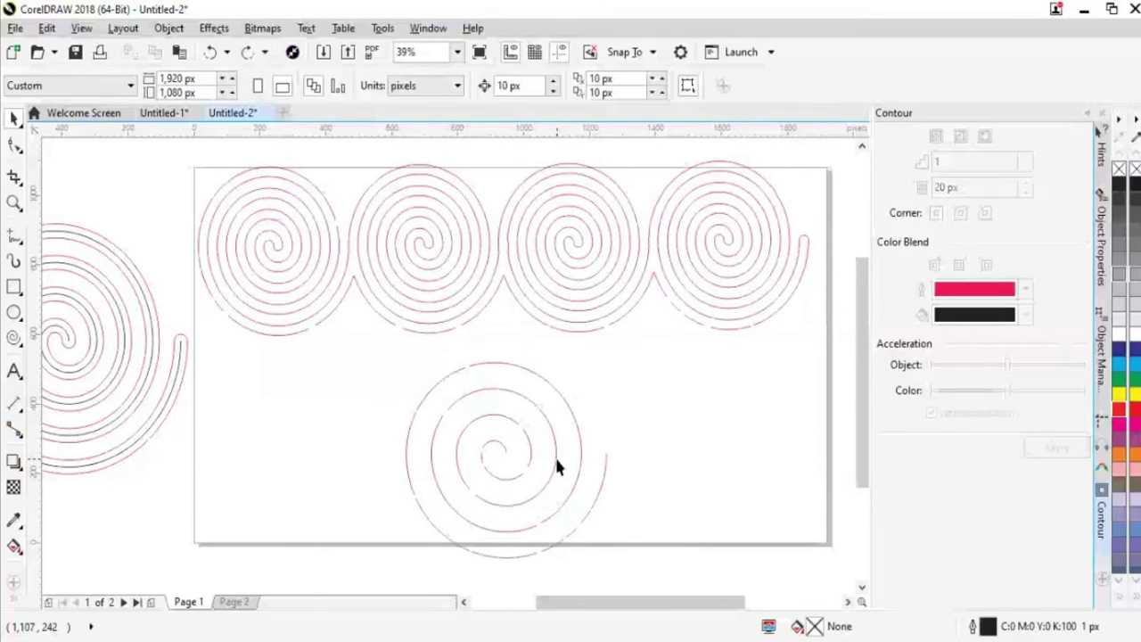
{"action": "left_click", "coordinate": [556, 460]}
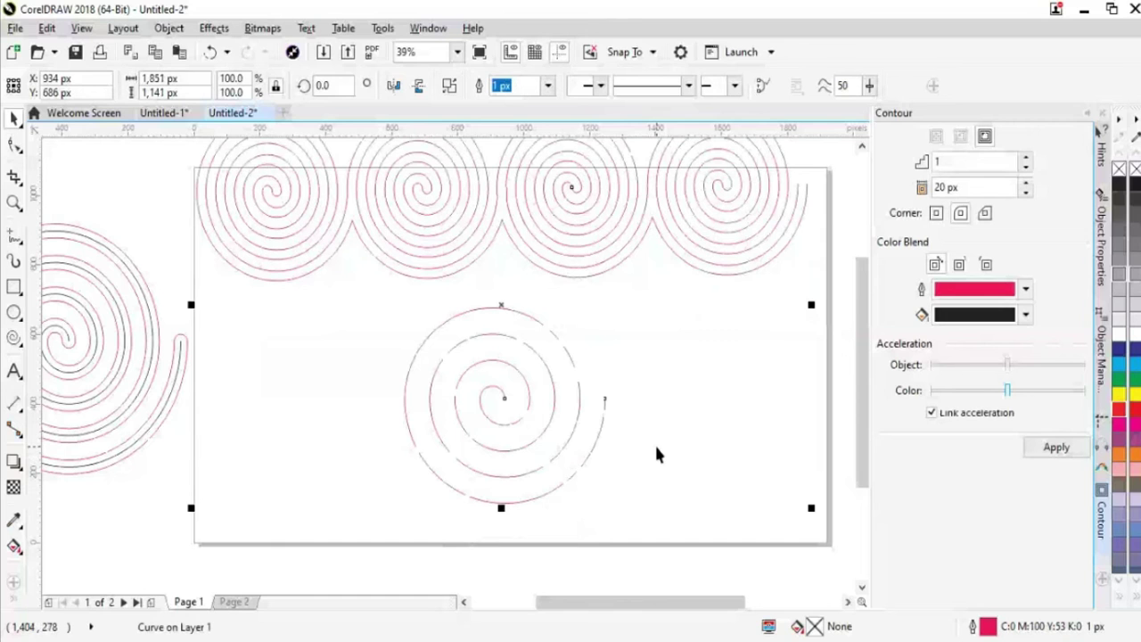
{"action": "key", "text": "ctrl+z"}
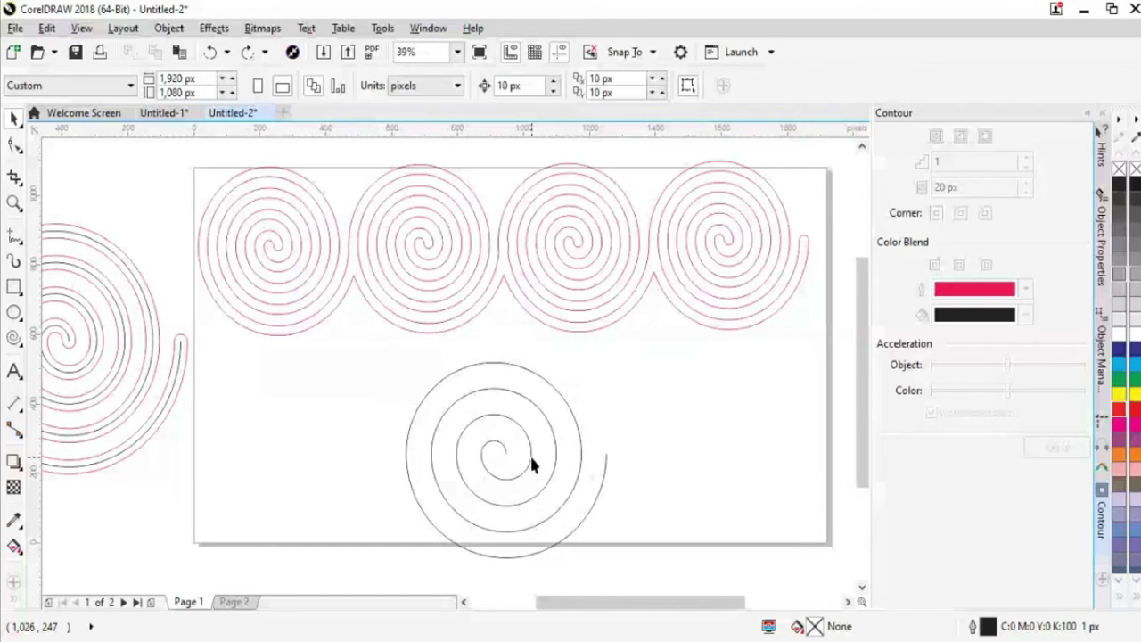
{"action": "key", "text": "ctrl+shift+z"}
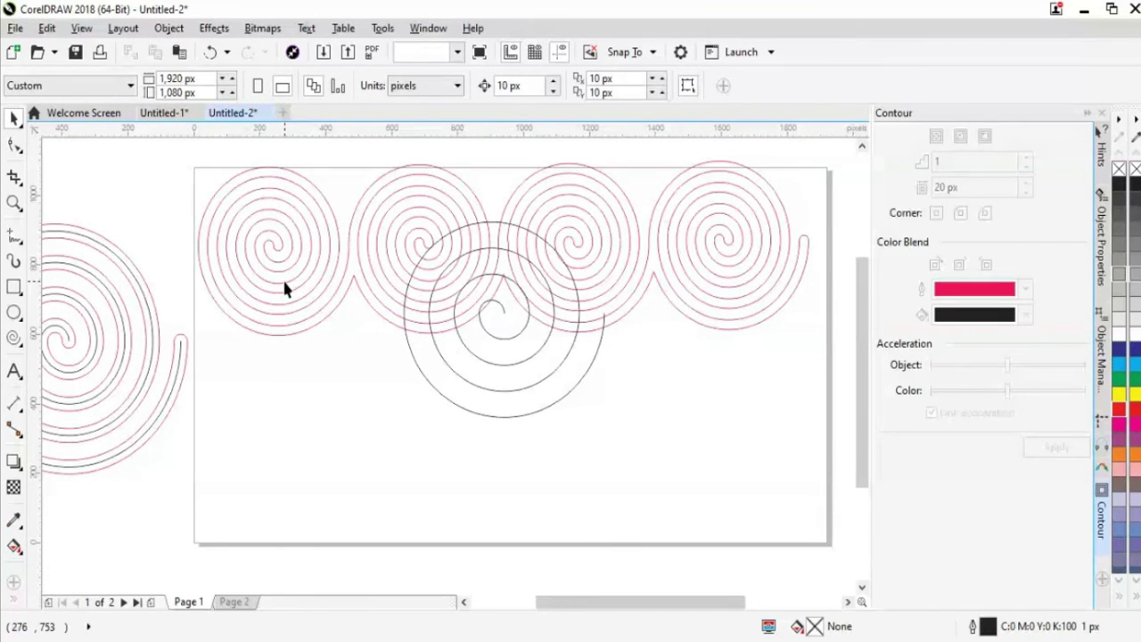
Try combining the black spiral with the row, then undo the combine
{"action": "left_click", "coordinate": [512, 415]}
{"action": "left_click", "coordinate": [428, 247], "text": "shift"}
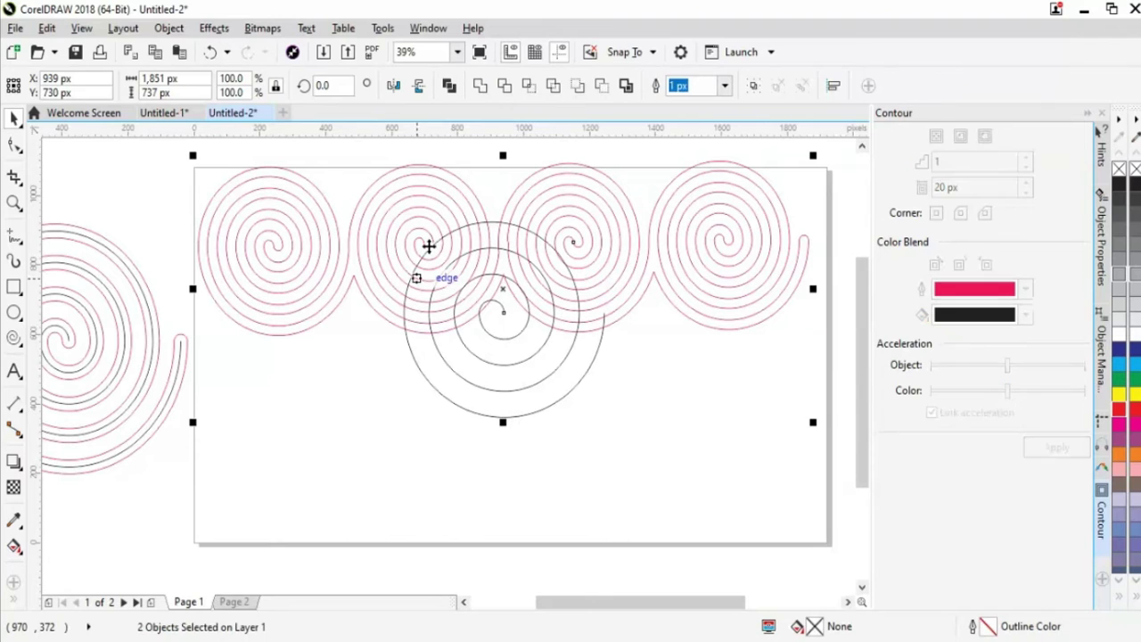
{"action": "left_click", "coordinate": [481, 87]}
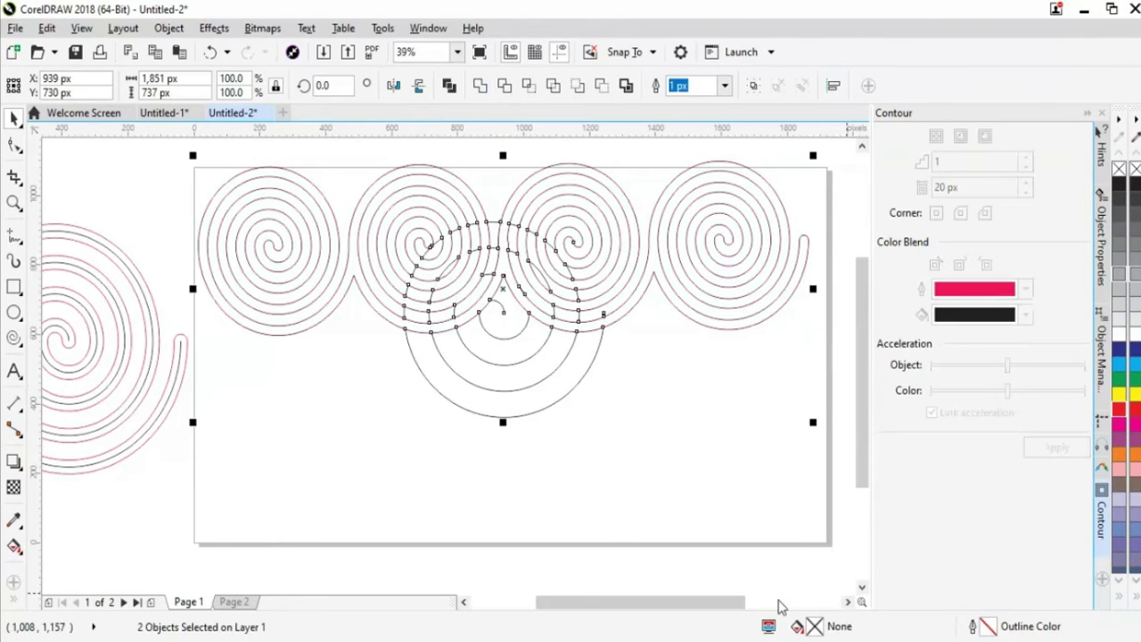
{"action": "left_click", "coordinate": [636, 455]}
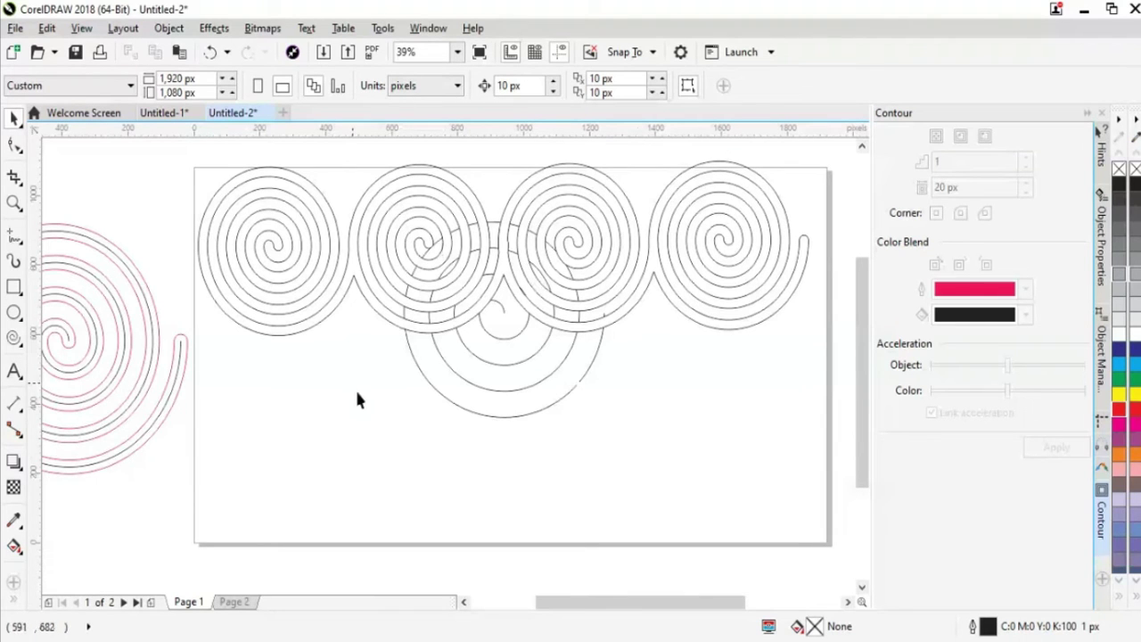
{"action": "key", "text": "ctrl+z"}
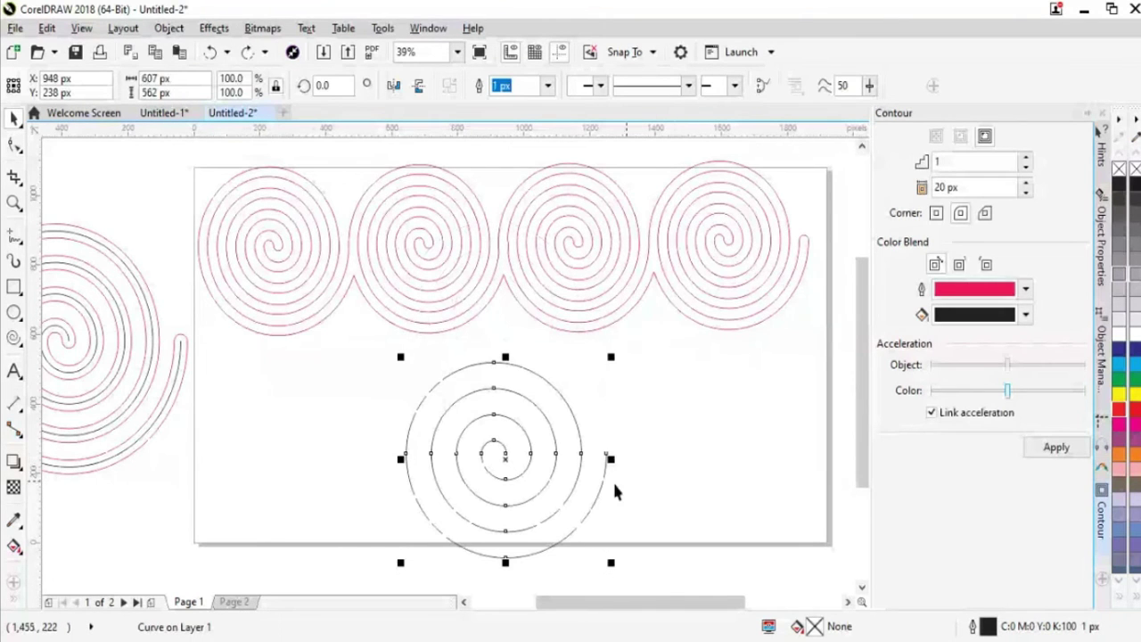
Position spiral copies under the left and right spirals of the row
{"action": "left_click", "coordinate": [583, 484]}
{"action": "left_click_drag", "start_coordinate": [576, 484], "coordinate": [383, 388]}
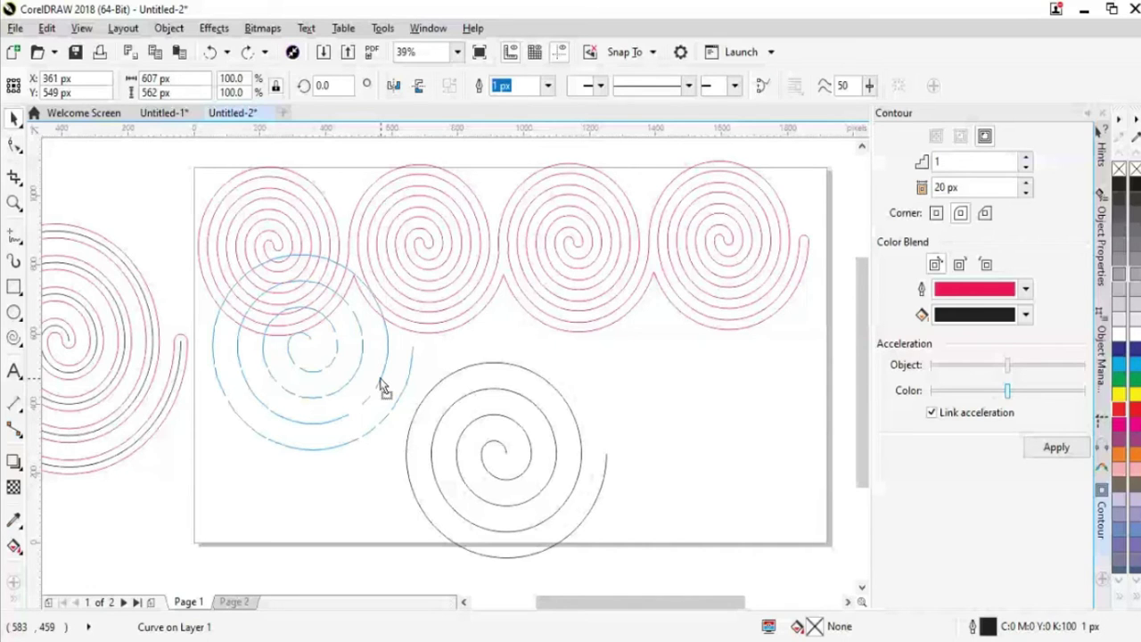
{"action": "left_click_drag", "start_coordinate": [383, 387], "coordinate": [693, 358]}
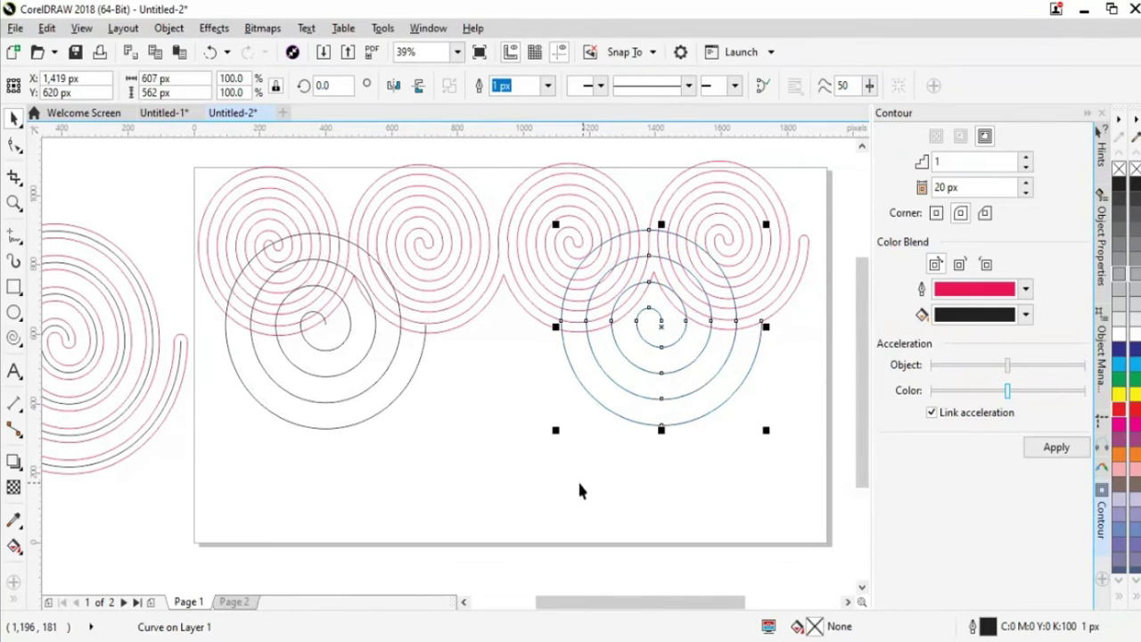
{"action": "left_click", "coordinate": [576, 479]}
{"action": "left_click", "coordinate": [419, 366]}
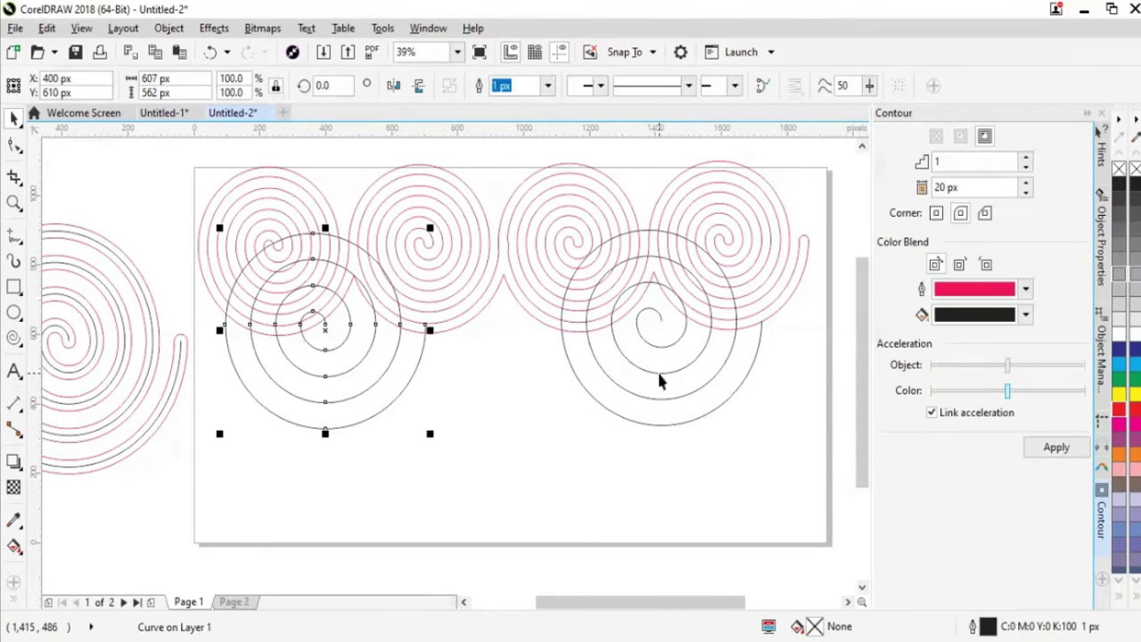
{"action": "left_click", "coordinate": [640, 400]}
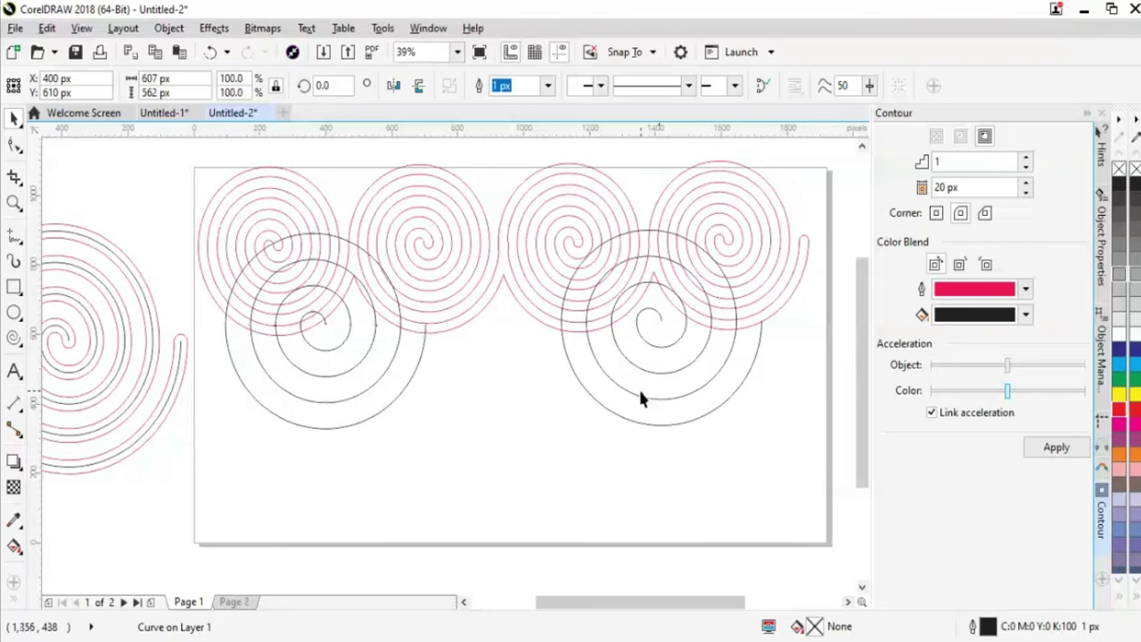
{"action": "left_click", "coordinate": [640, 398]}
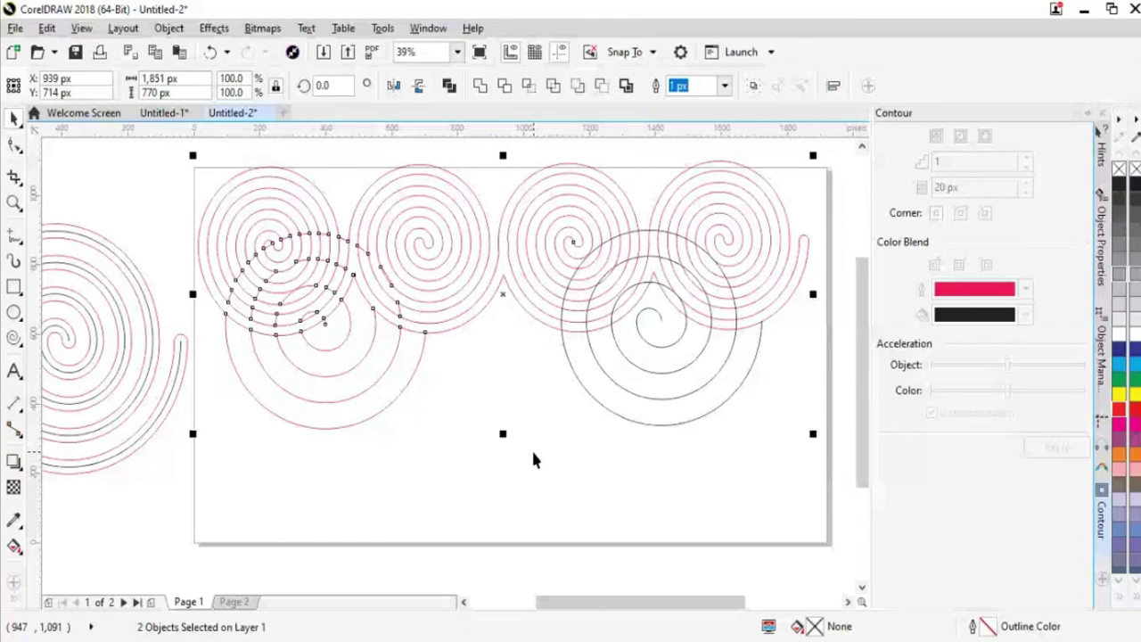
{"action": "left_click", "coordinate": [558, 271]}
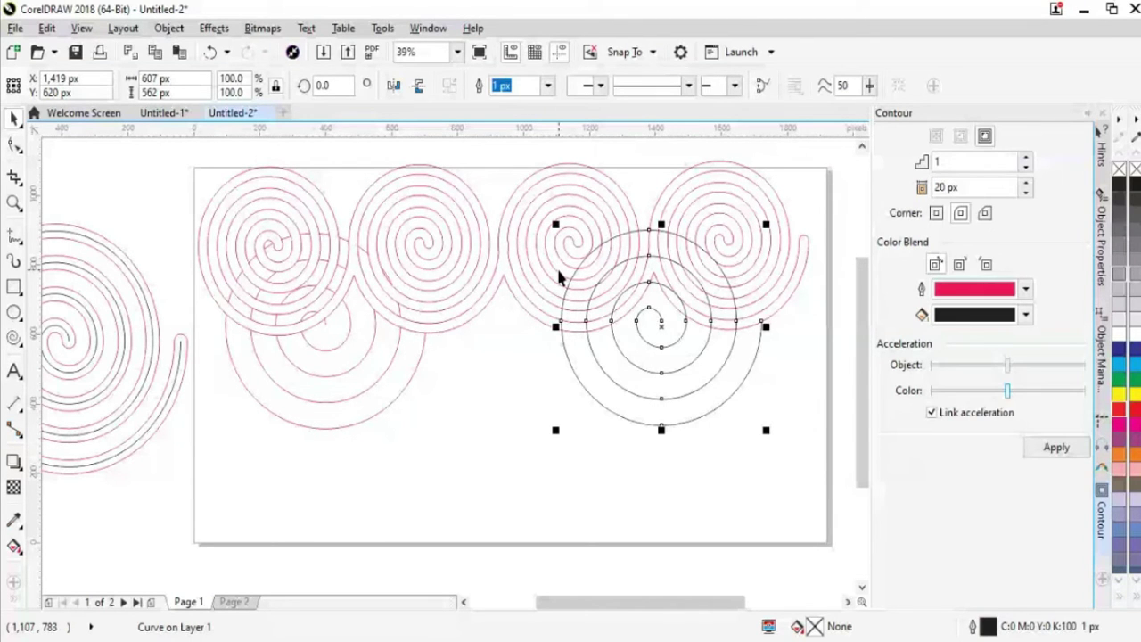
{"action": "left_click", "coordinate": [558, 272]}
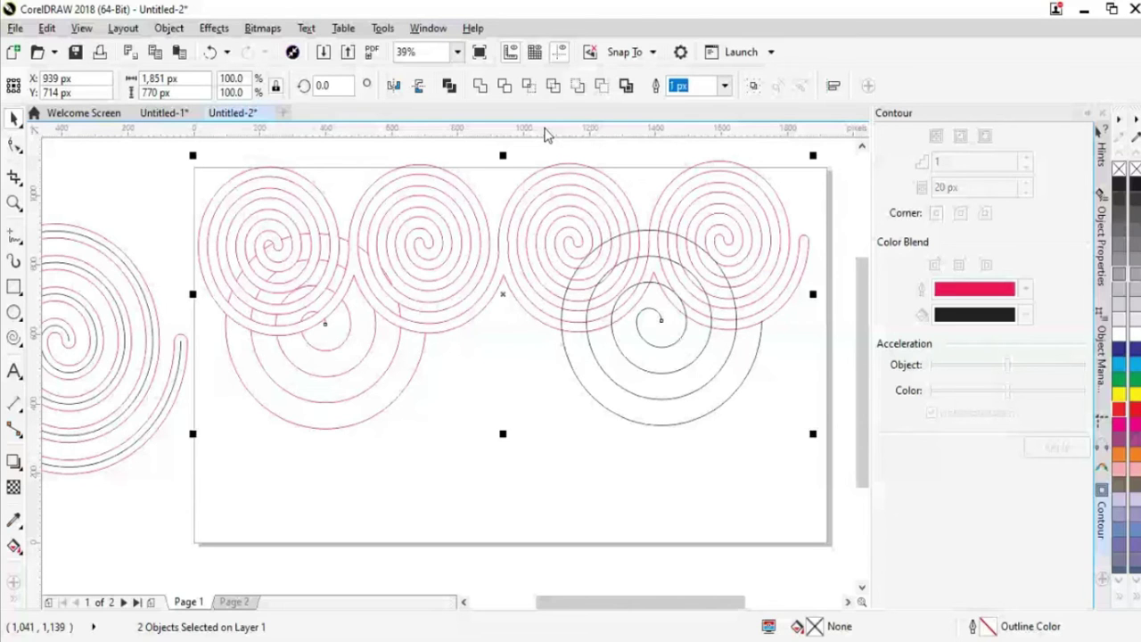
{"action": "left_click", "coordinate": [772, 377]}
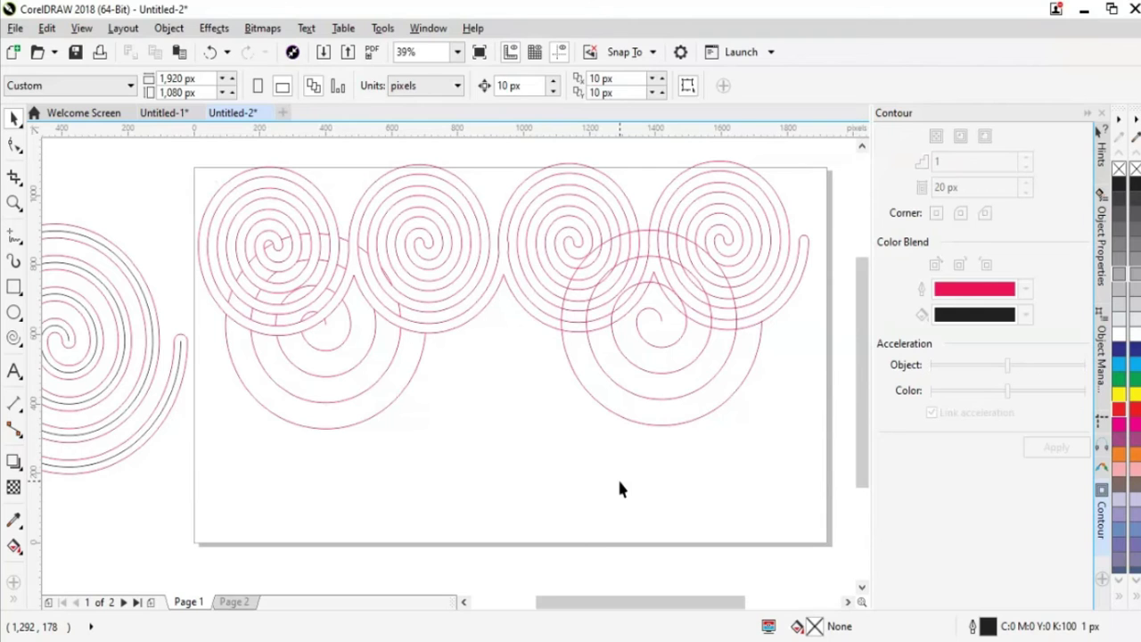
Undo all the trial spirals, leaving only the four-spiral row
{"action": "key", "text": "ctrl+z"}
{"action": "key", "text": "ctrl+z"}
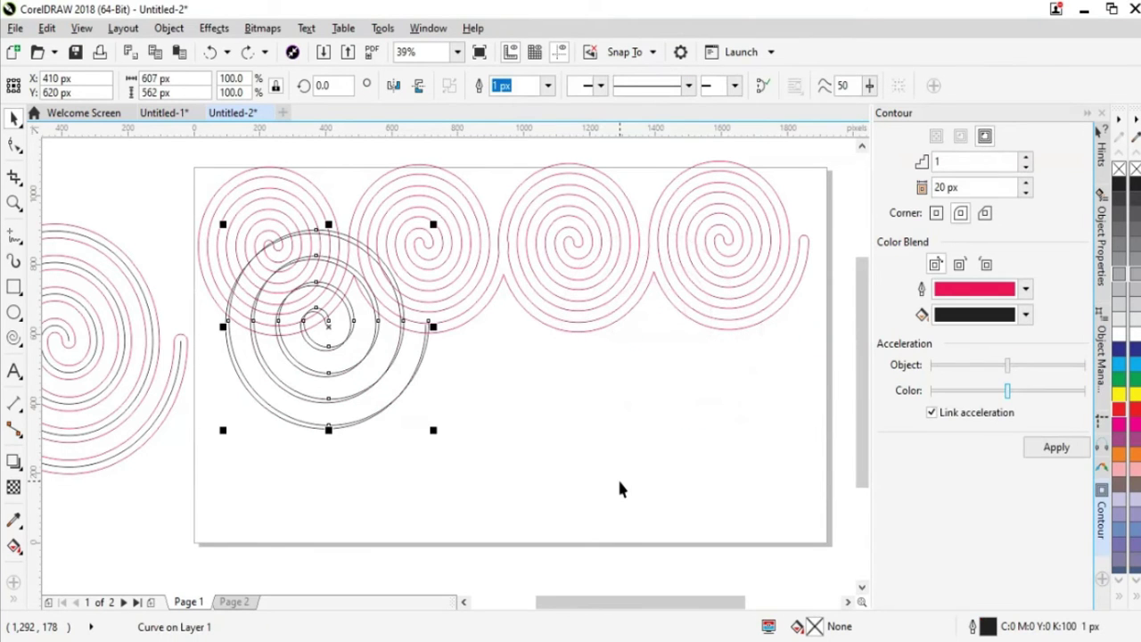
{"action": "key", "text": "ctrl+z"}
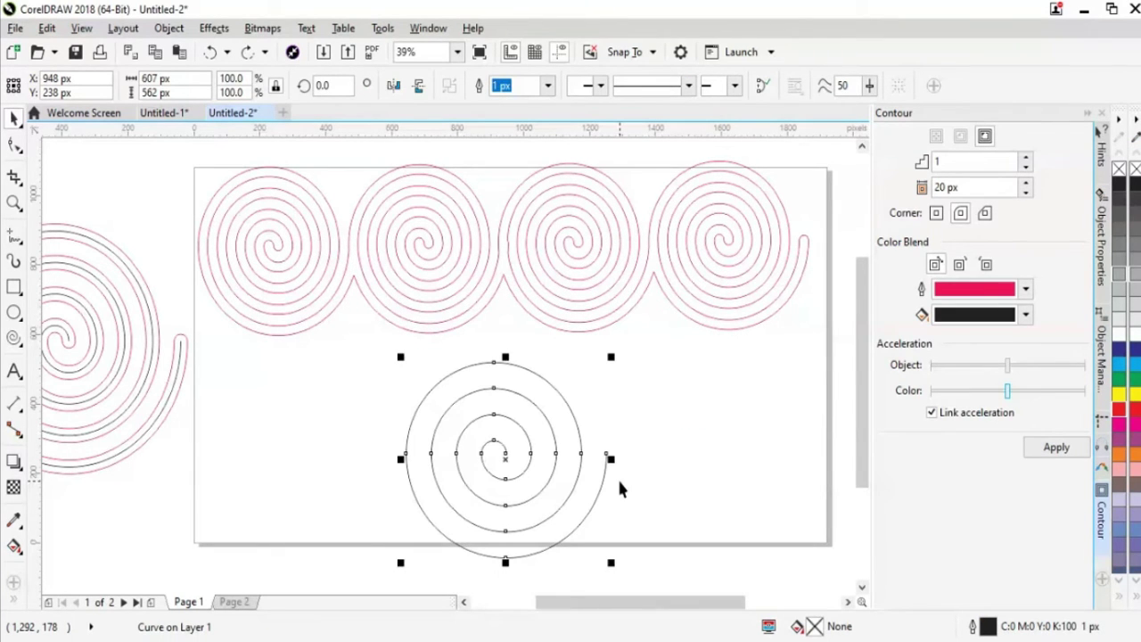
{"action": "key", "text": "ctrl+z"}
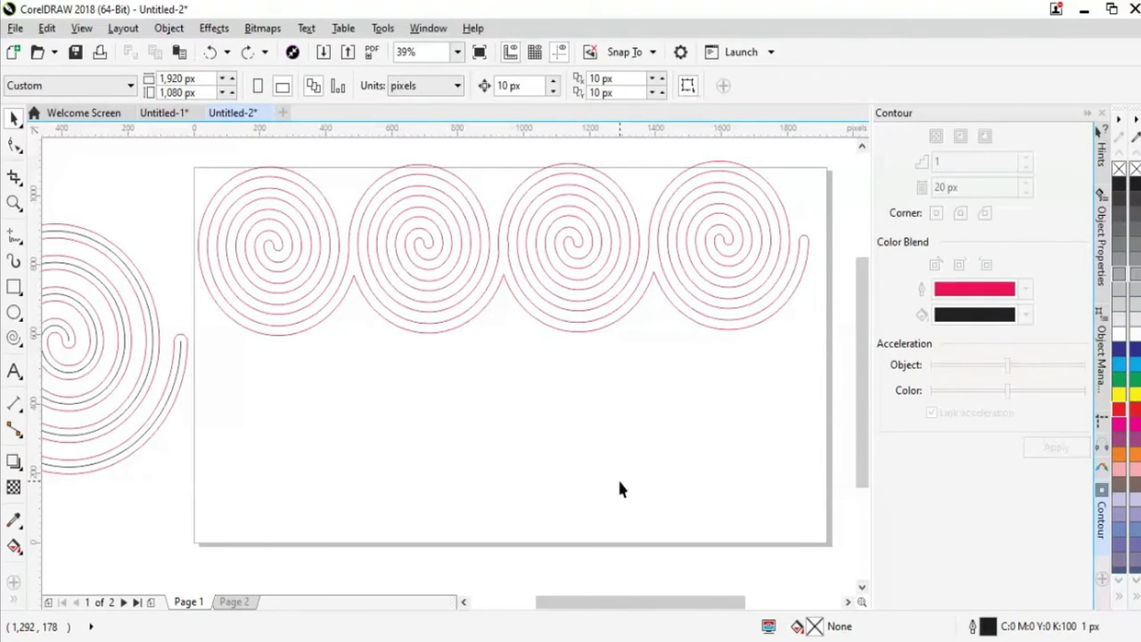
Undo back to just two joined red-contoured spirals
{"action": "key", "text": "ctrl+z"}
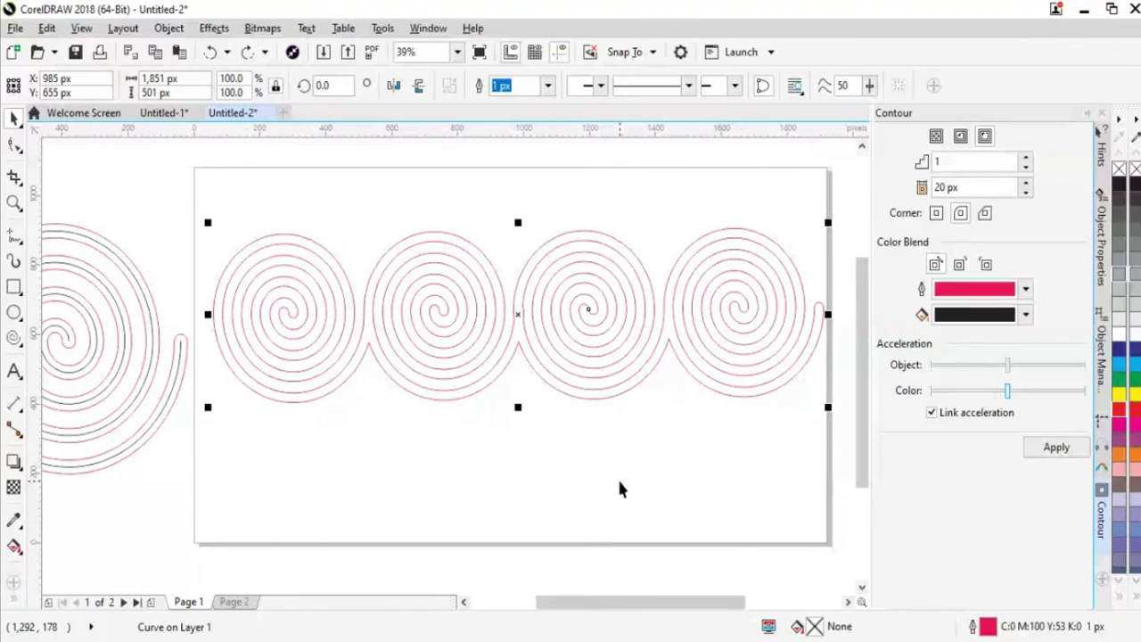
{"action": "key", "text": "ctrl+z"}
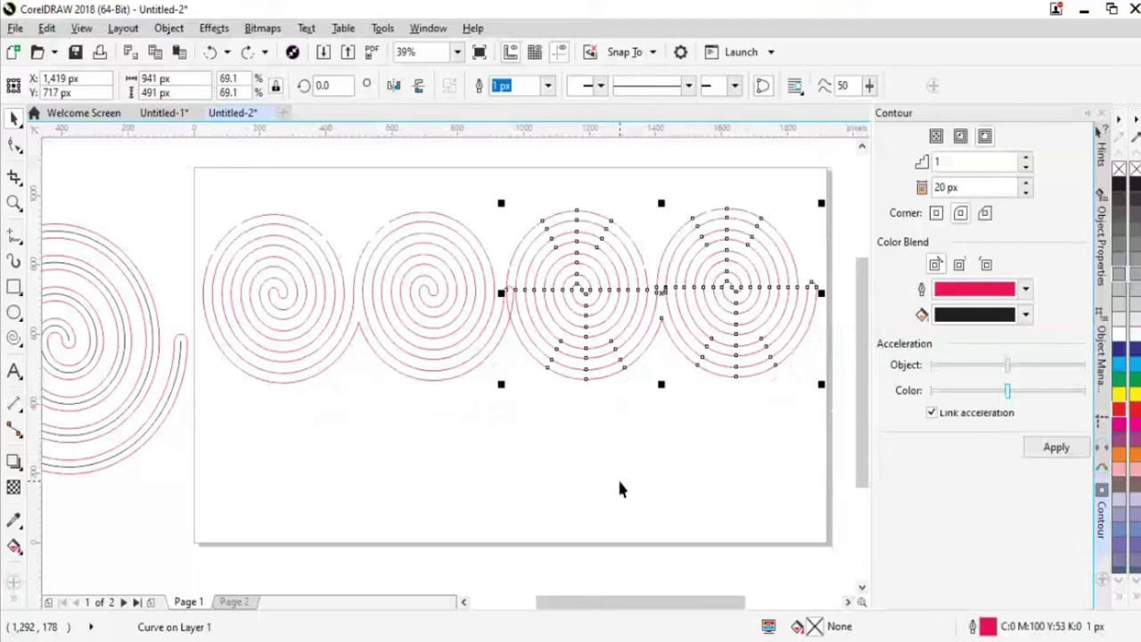
{"action": "key", "text": "ctrl+z"}
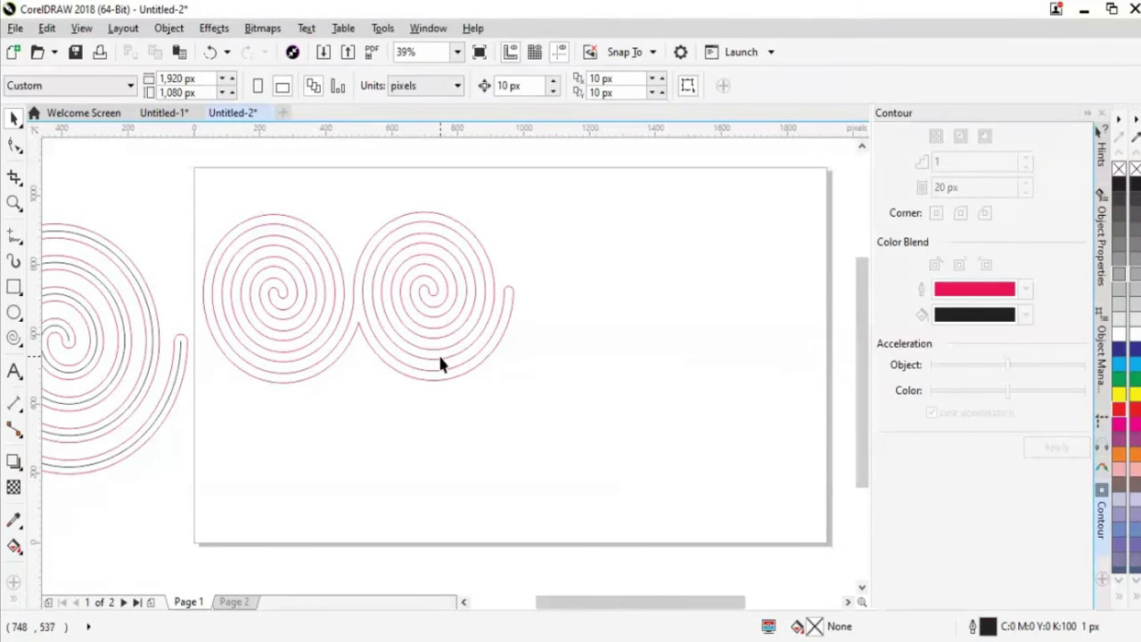
Drag the joined 941 × 491 px spiral pair to the page centre
{"action": "left_click_drag", "start_coordinate": [441, 358], "coordinate": [614, 373]}
{"action": "left_click", "coordinate": [687, 448]}
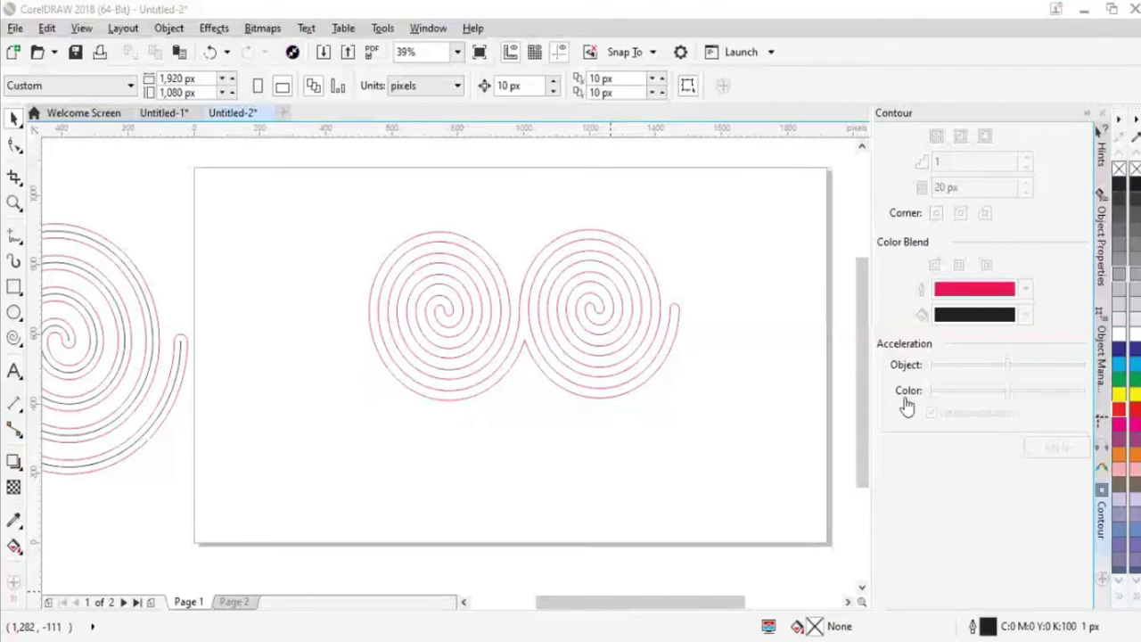
{"action": "left_click", "coordinate": [634, 228]}
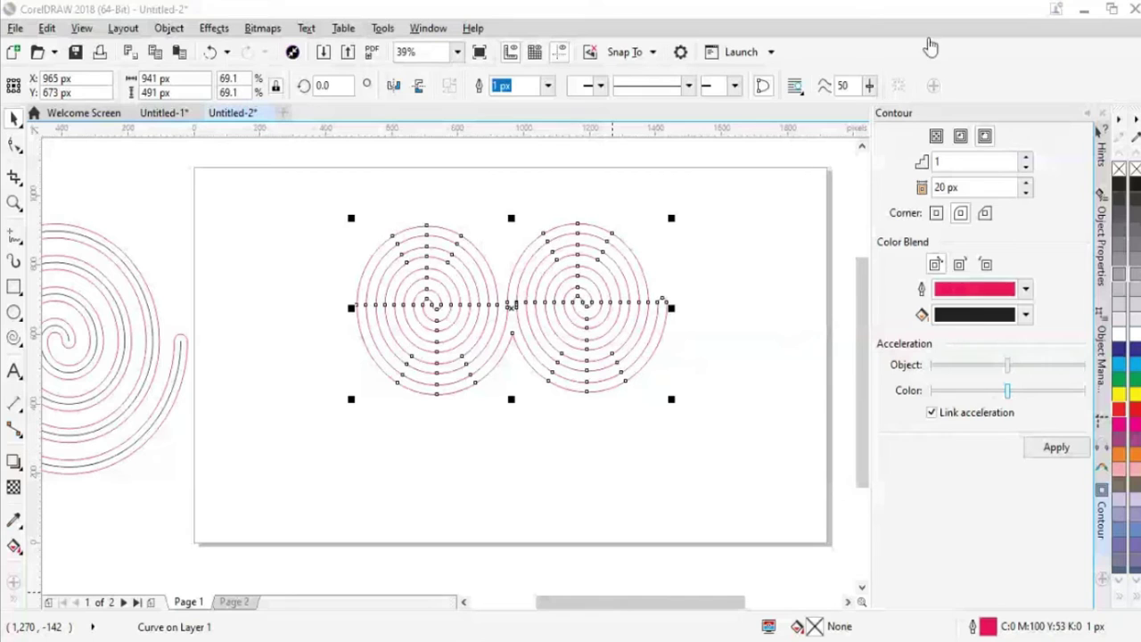
{"action": "left_click", "coordinate": [642, 464]}
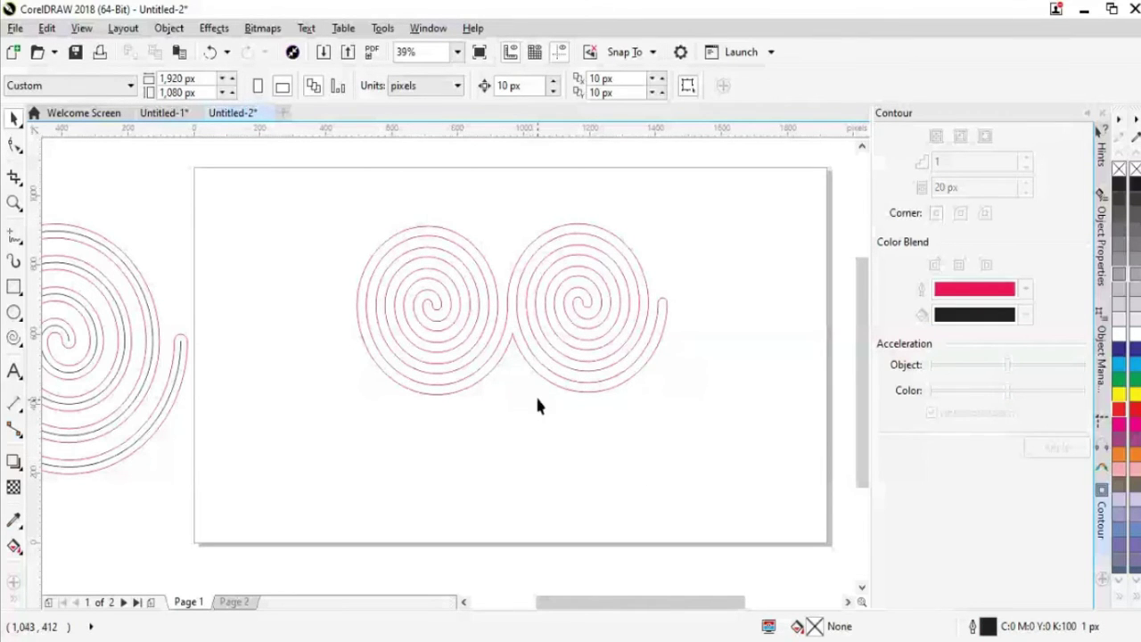
{"action": "key", "text": "Tab"}
{"action": "key", "text": "Escape"}
Give the joined double spiral a solid fill with the Interactive Fill tool, then deselect
{"action": "left_click", "coordinate": [552, 369]}
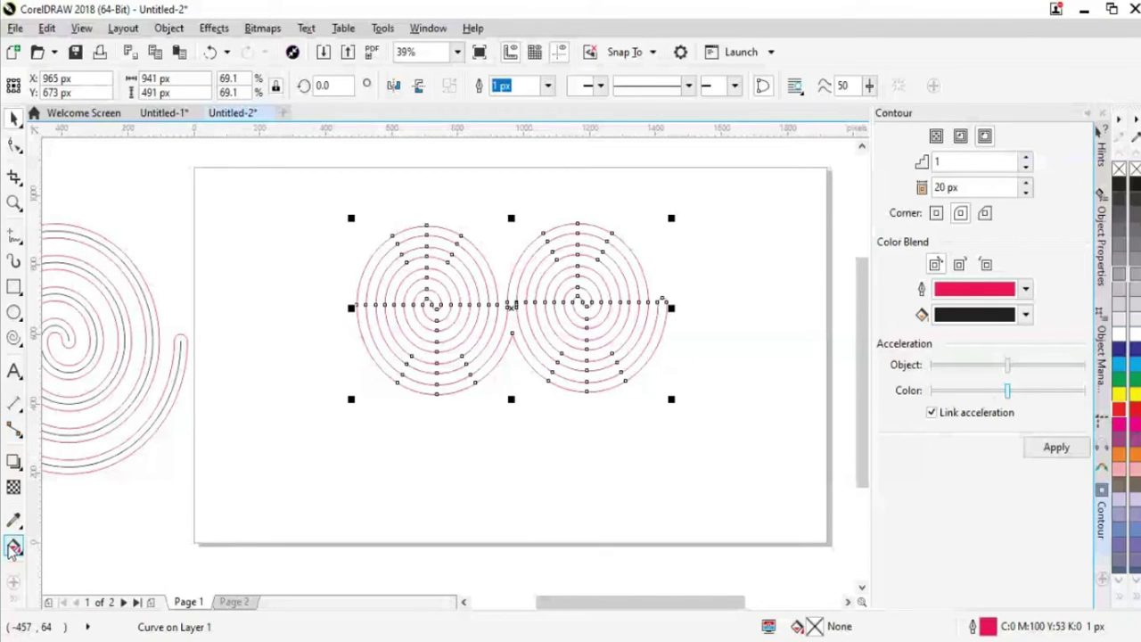
{"action": "left_click", "coordinate": [13, 546]}
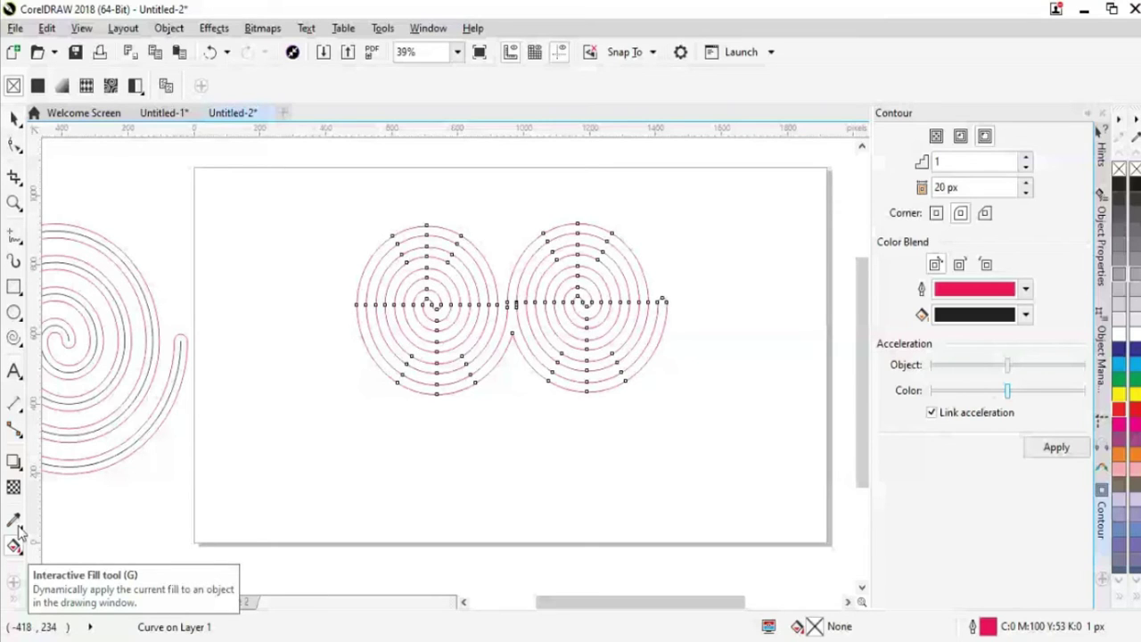
{"action": "key", "text": "space"}
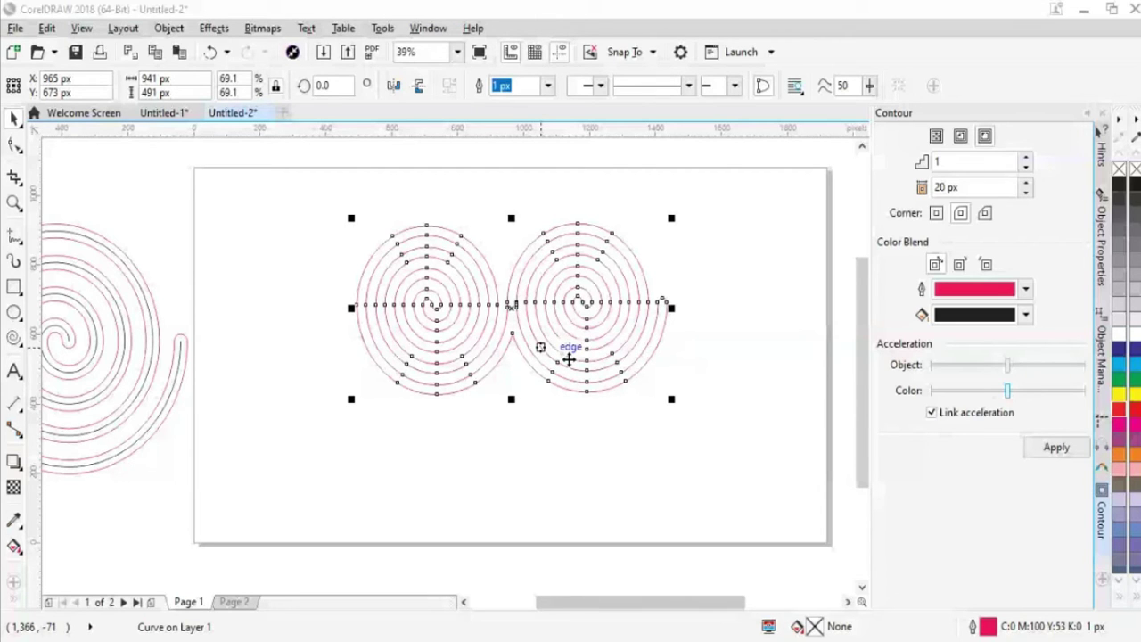
{"action": "left_click", "coordinate": [753, 500]}
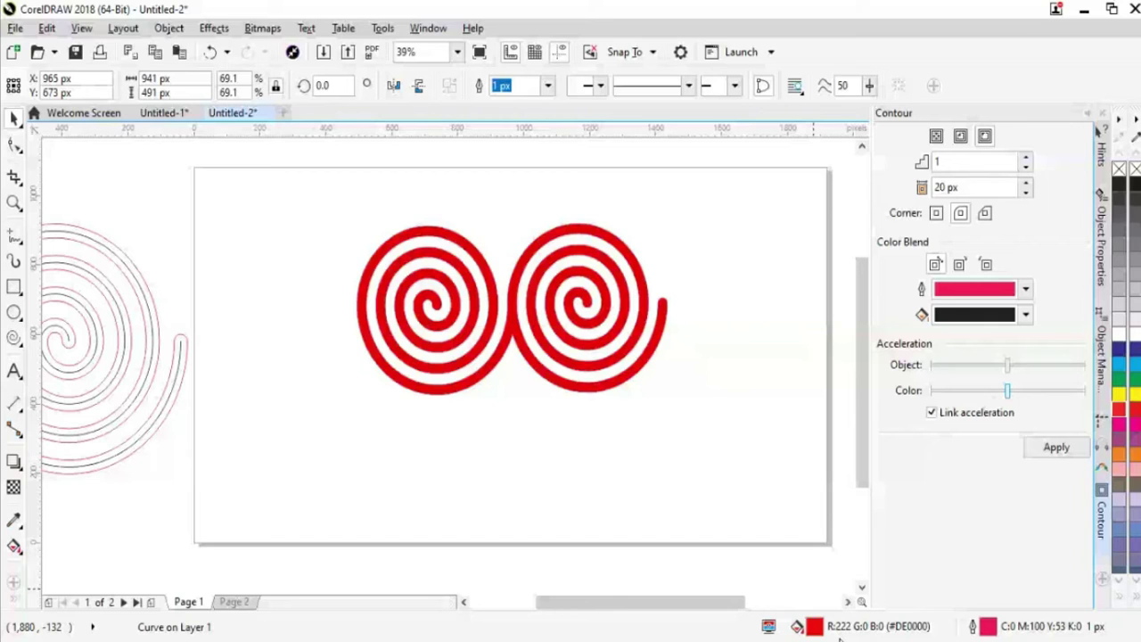
{"action": "key", "text": "ctrl+z"}
{"action": "left_click", "coordinate": [633, 412]}
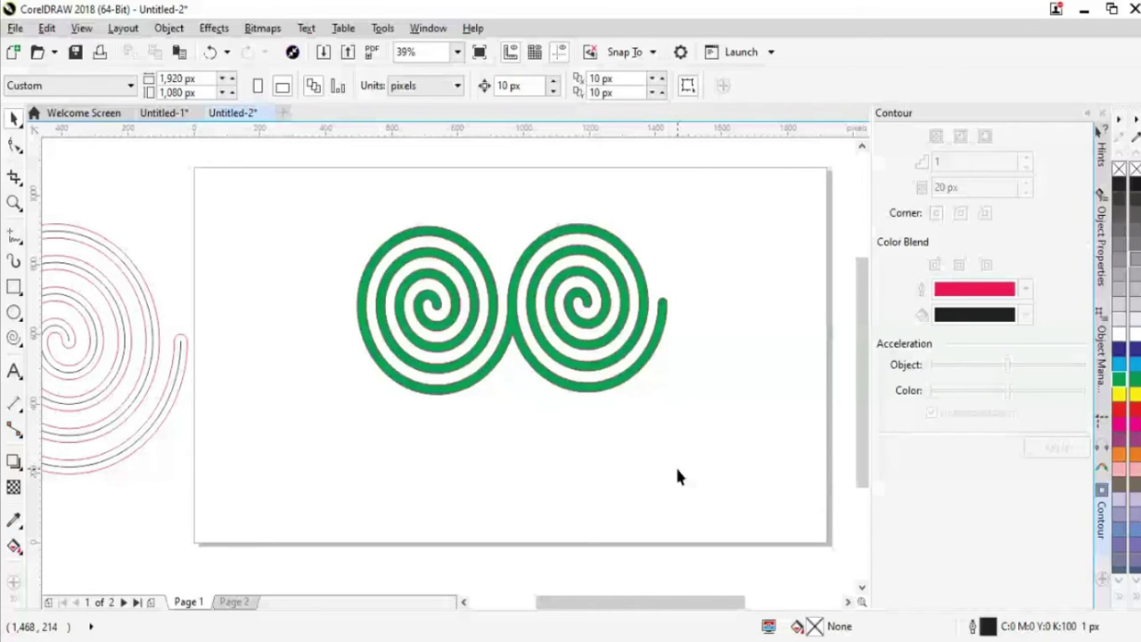
Replace the green fill with solid black and shift the double spiral to the upper left
{"action": "key", "text": "Tab"}
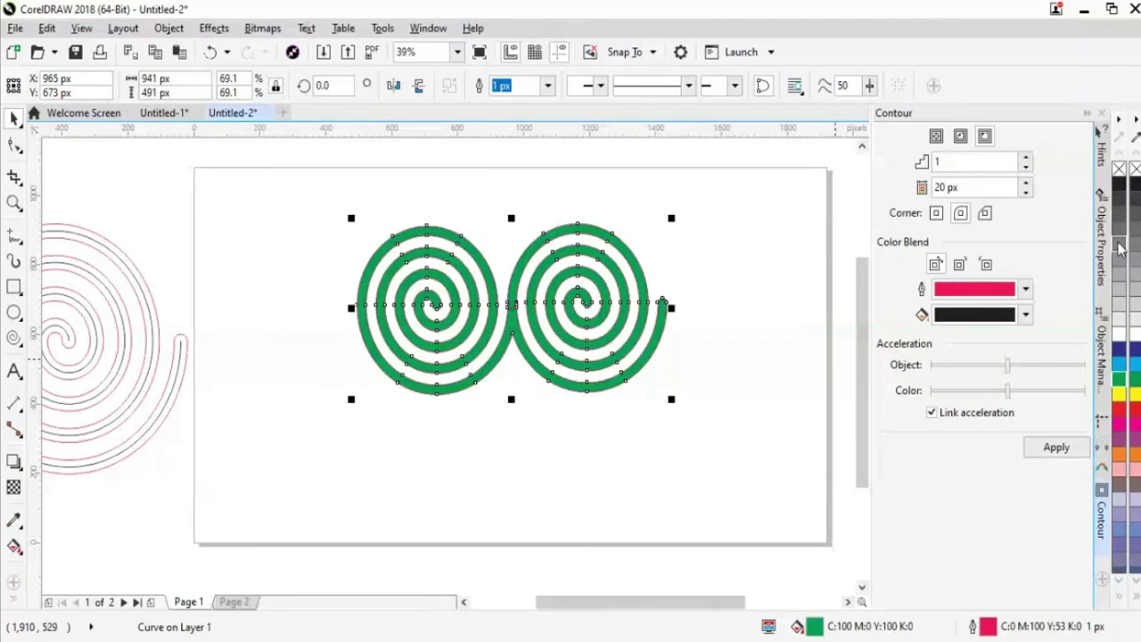
{"action": "left_click", "coordinate": [698, 465]}
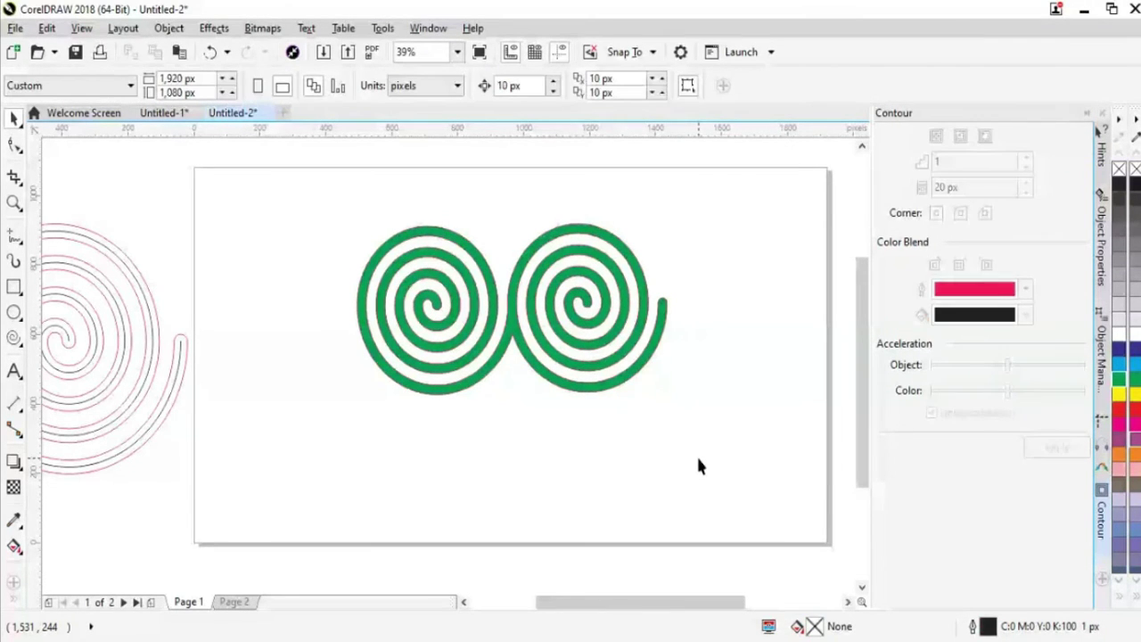
{"action": "key", "text": "ctrl+z"}
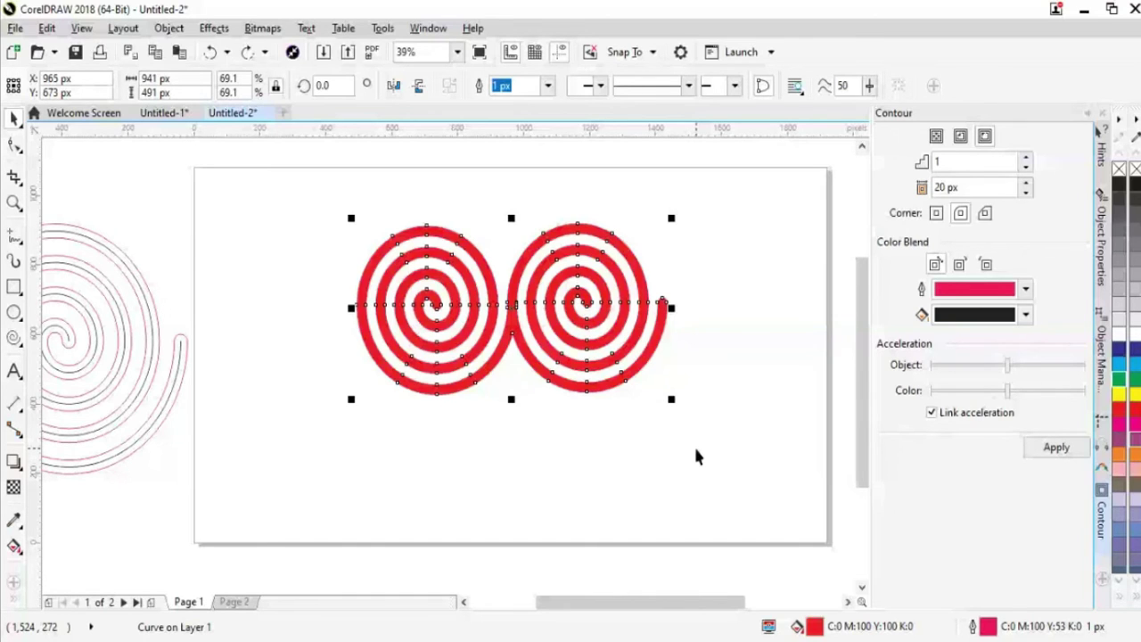
{"action": "key", "text": "ctrl+z"}
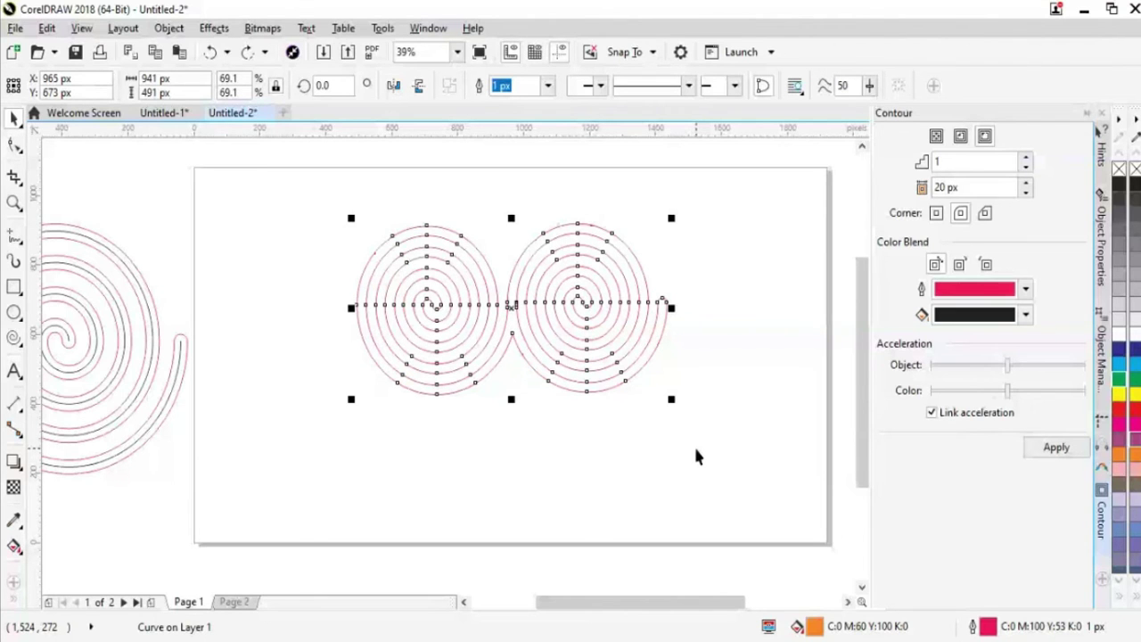
{"action": "key", "text": "ctrl+shift+z"}
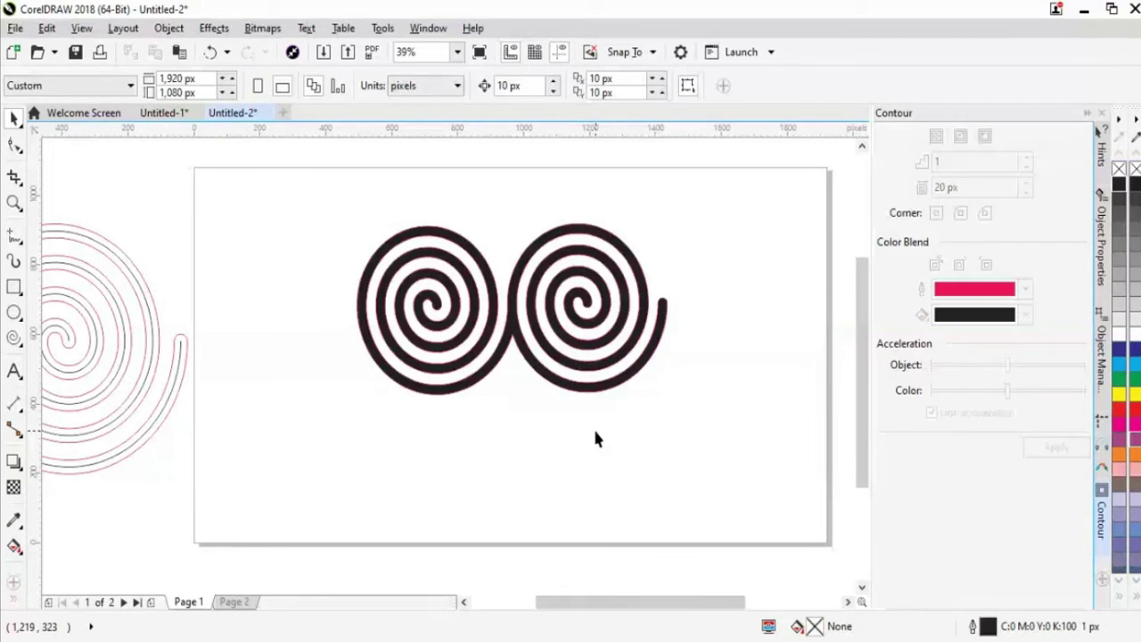
{"action": "key", "text": "ctrl+shift+z"}
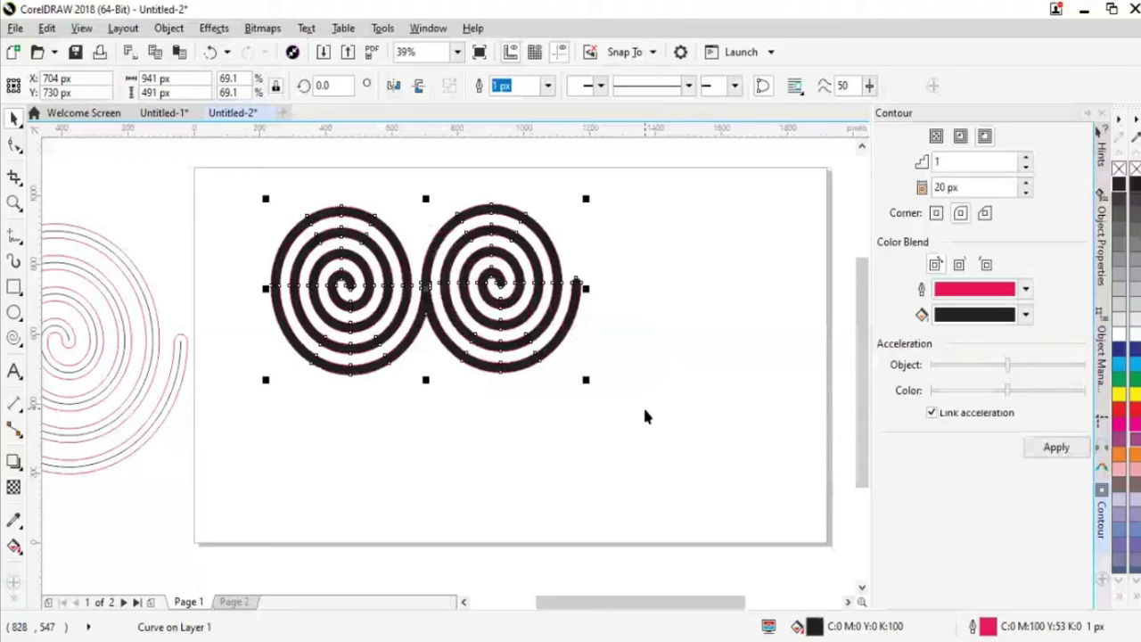
{"action": "left_click", "coordinate": [645, 416]}
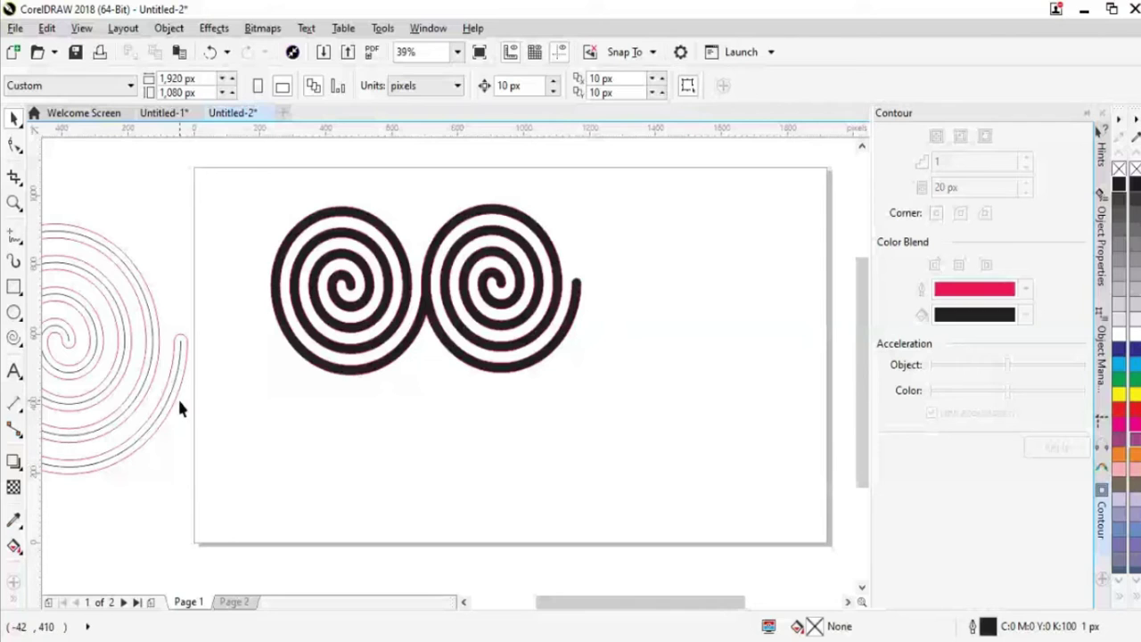
Break the off-page contoured spiral apart with Ctrl+K and inspect the Object menu's Group options
{"action": "key", "text": "ctrl+z"}
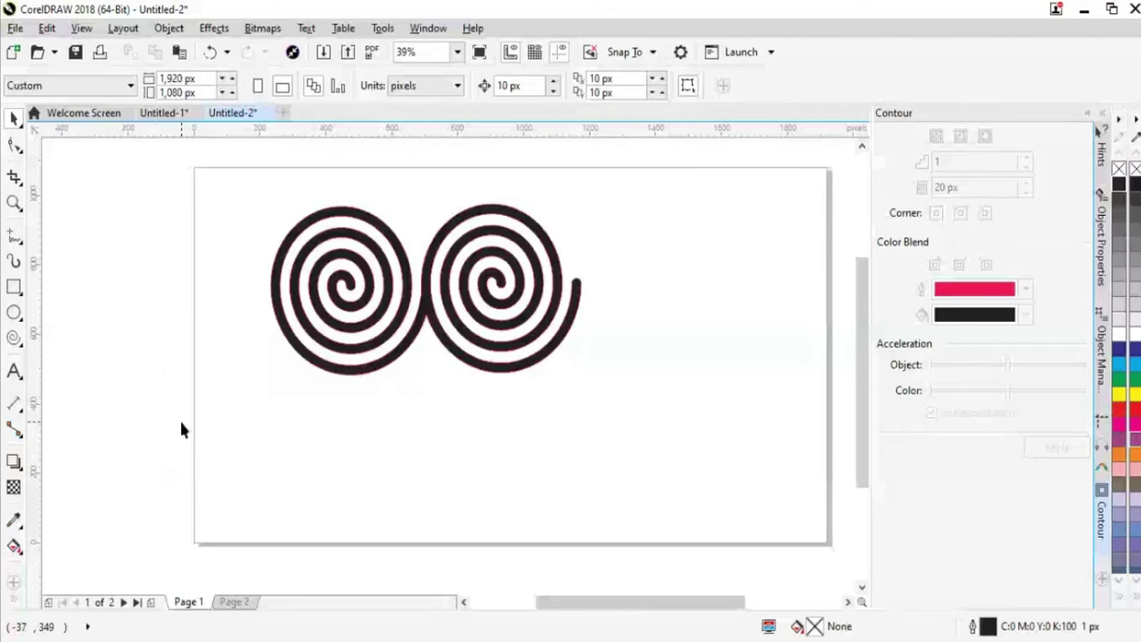
{"action": "key", "text": "ctrl+shift+z"}
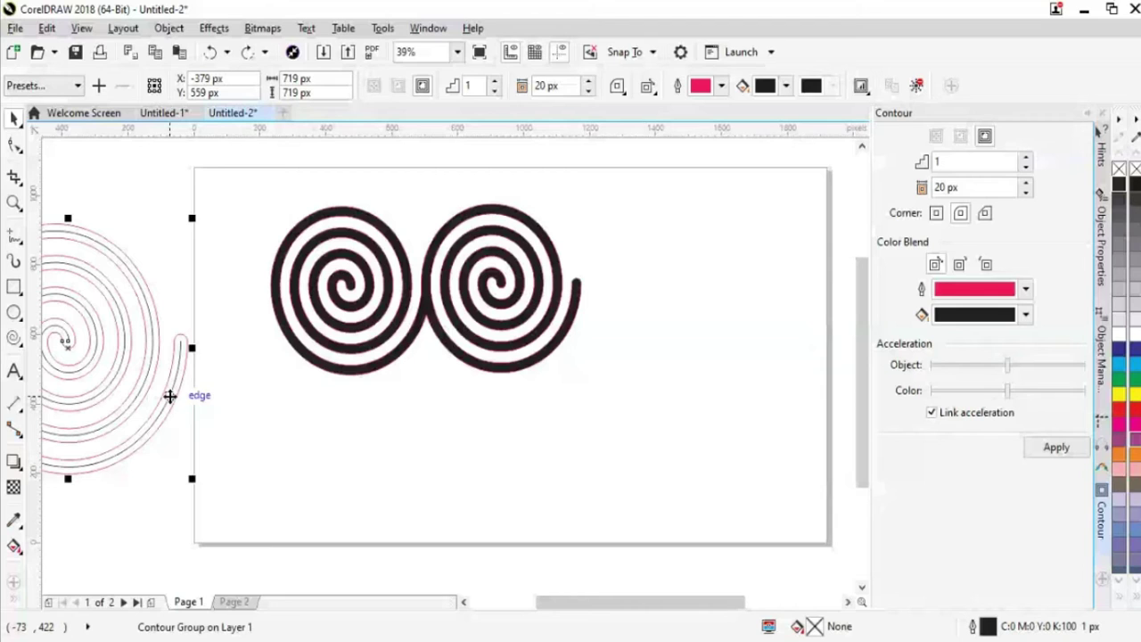
{"action": "key", "text": "ctrl+k"}
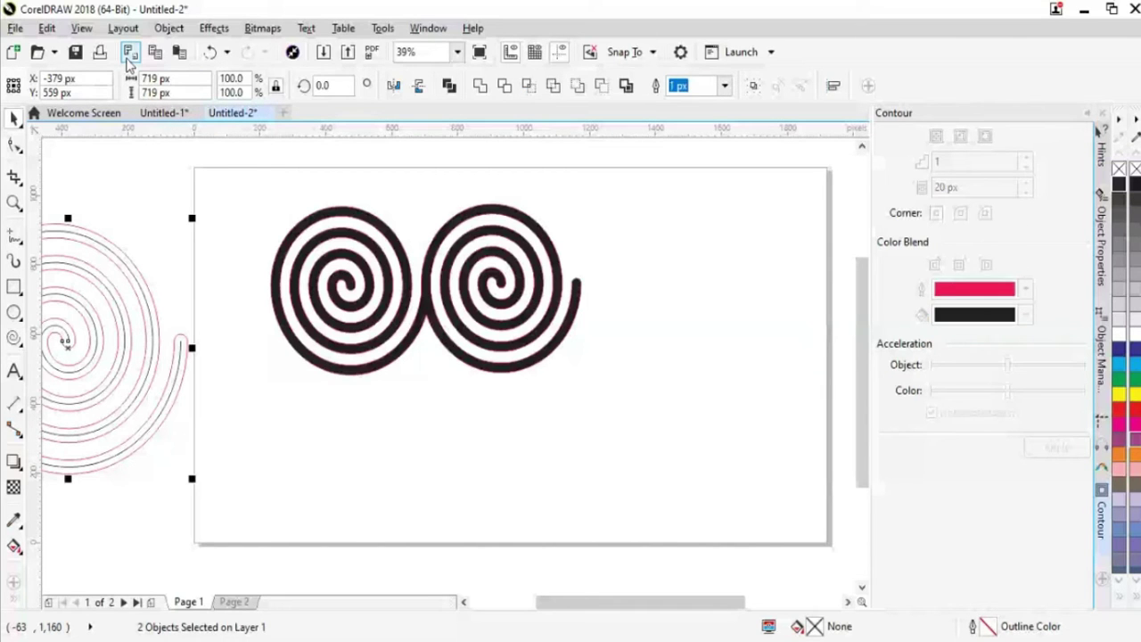
{"action": "left_click", "coordinate": [168, 27]}
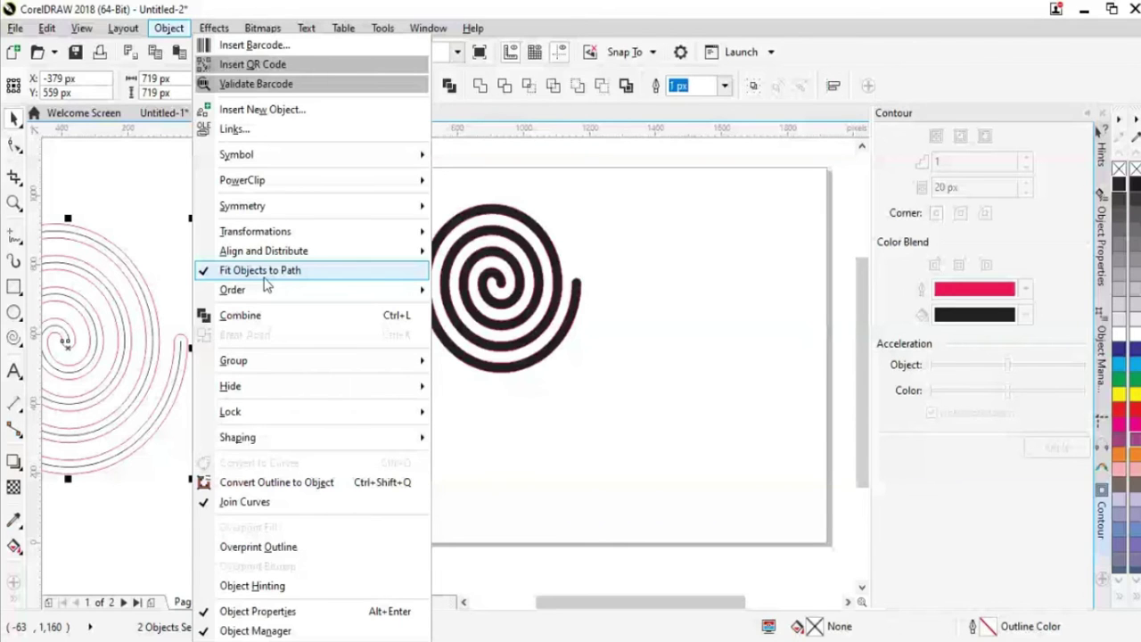
{"action": "left_click", "coordinate": [155, 357]}
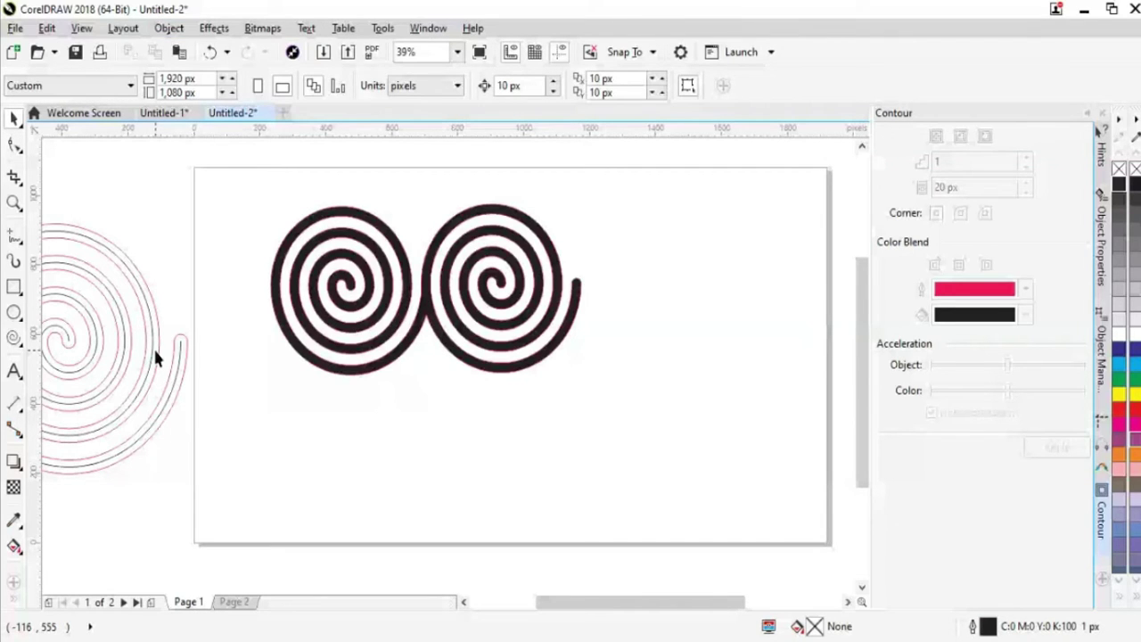
{"action": "left_click", "coordinate": [155, 353]}
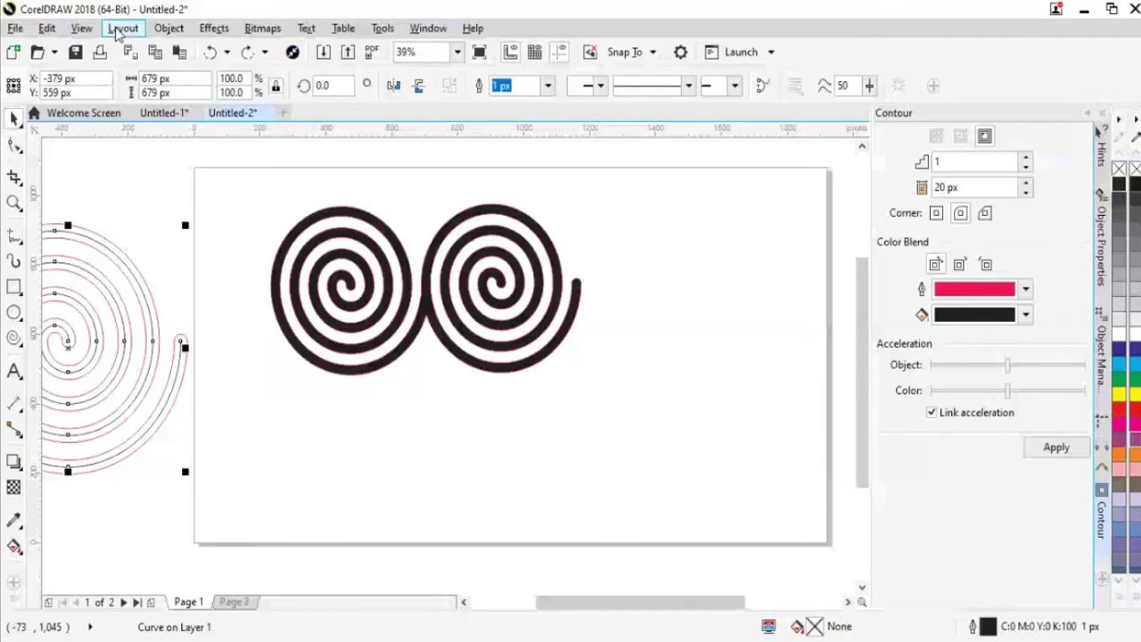
{"action": "left_click", "coordinate": [167, 29]}
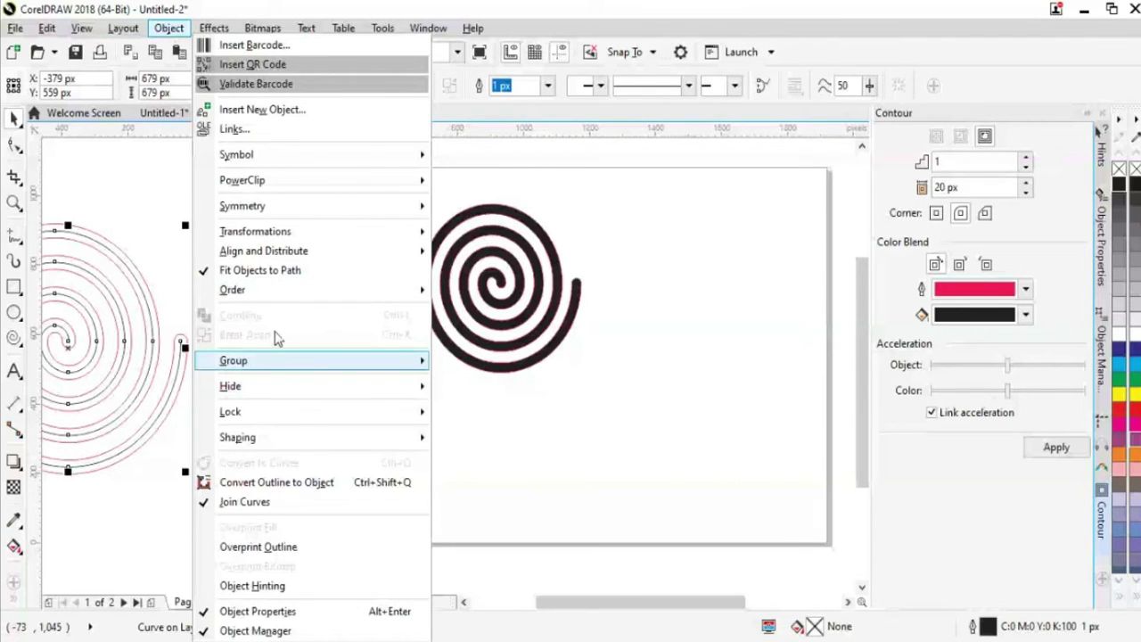
{"action": "mouse_move", "coordinate": [273, 353]}
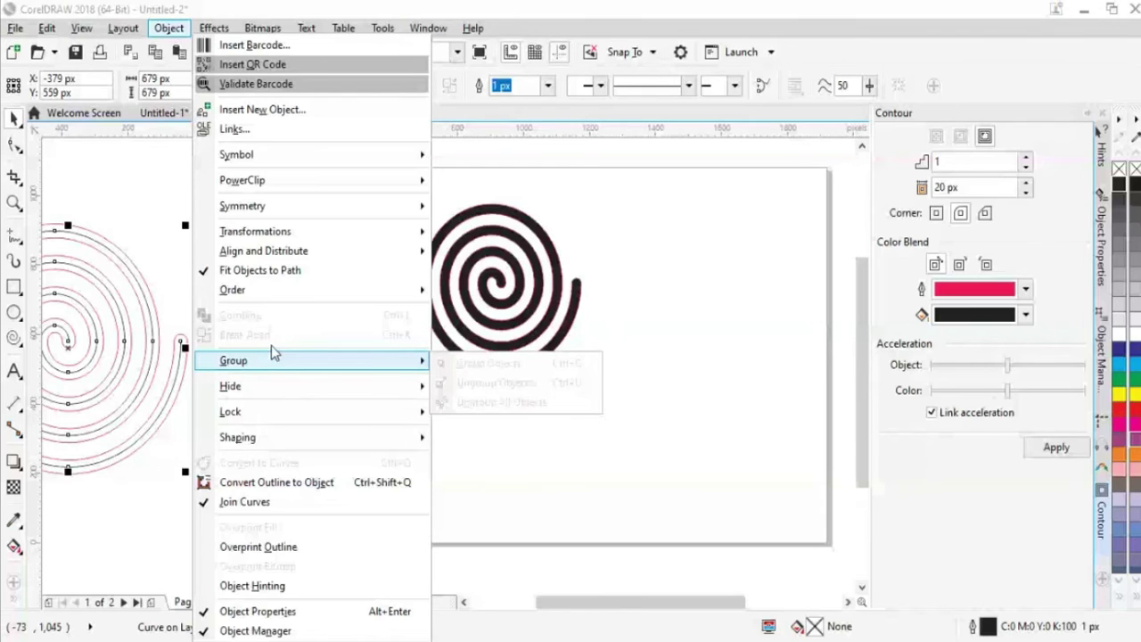
{"action": "left_click", "coordinate": [171, 301]}
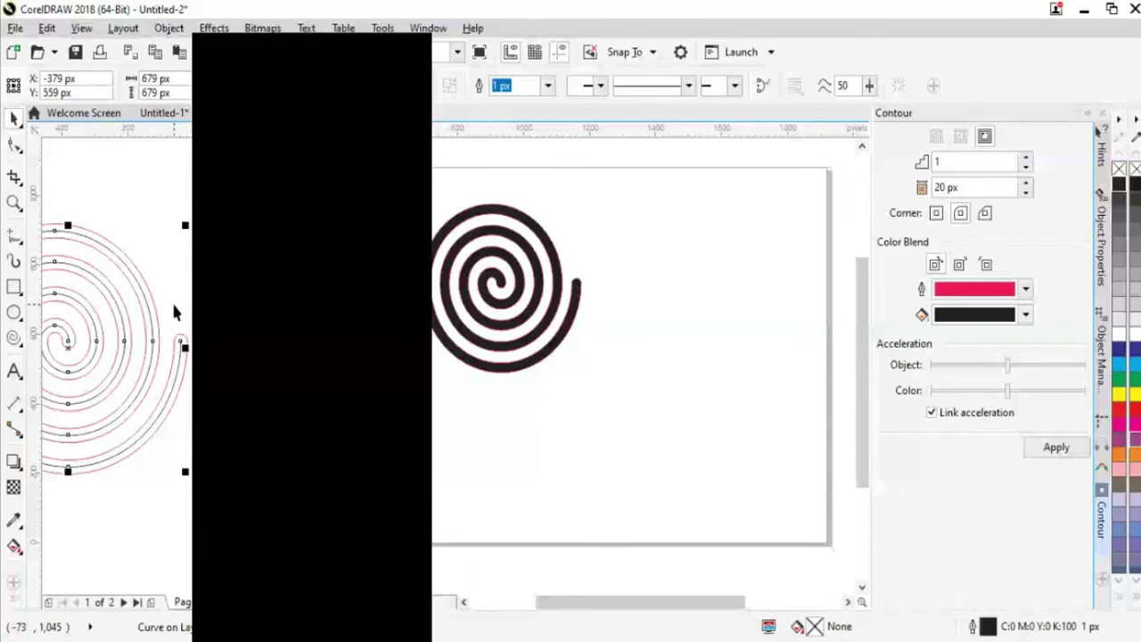
{"action": "left_click", "coordinate": [171, 300]}
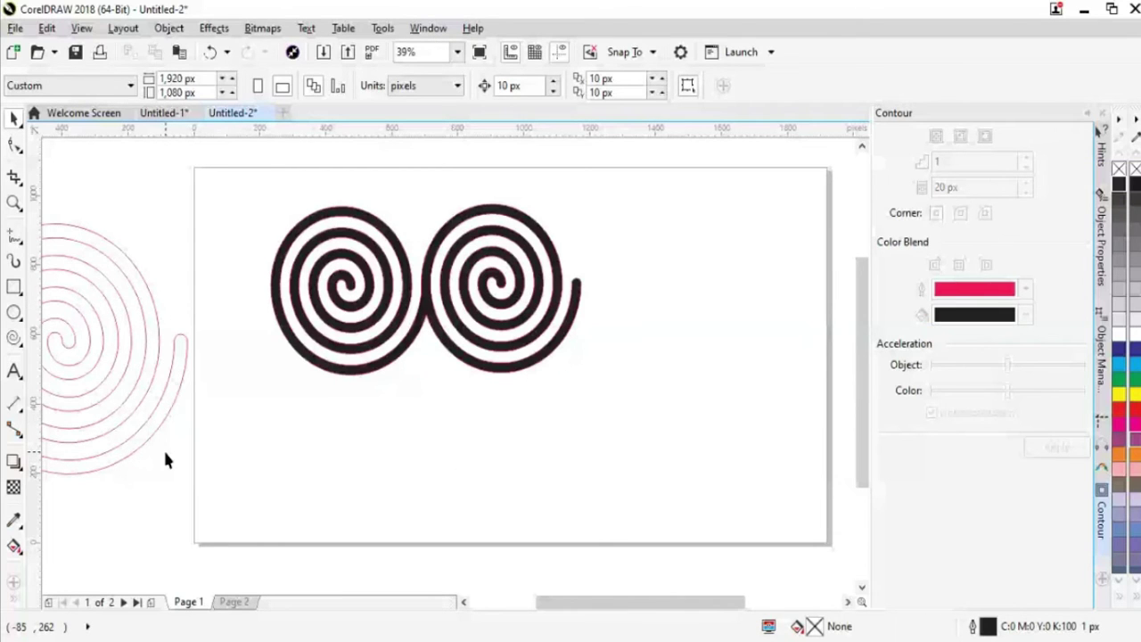
Undo the break-apart and black fill, restoring the thin pink outline spirals
{"action": "key", "text": "ctrl+z"}
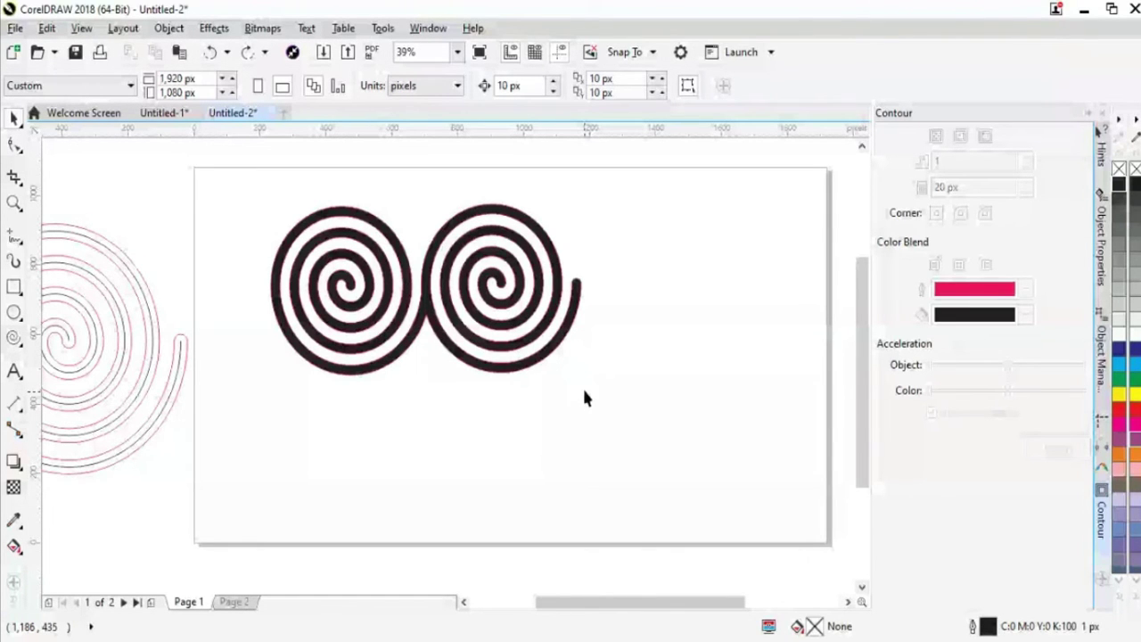
{"action": "key", "text": "Tab"}
{"action": "key", "text": "Tab"}
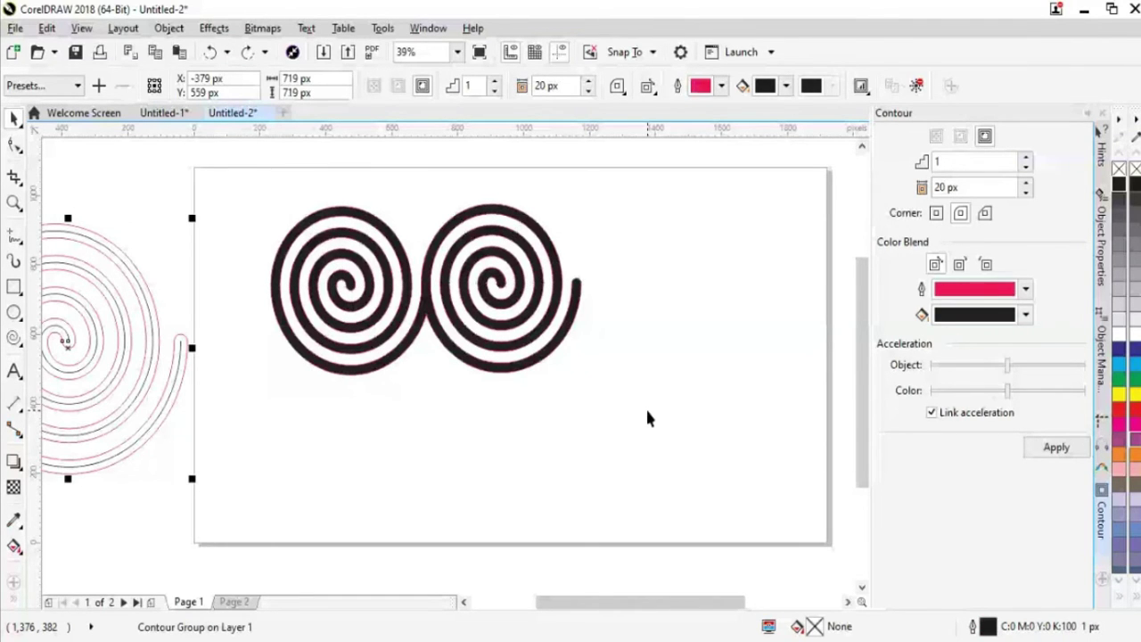
{"action": "key", "text": "ctrl+z"}
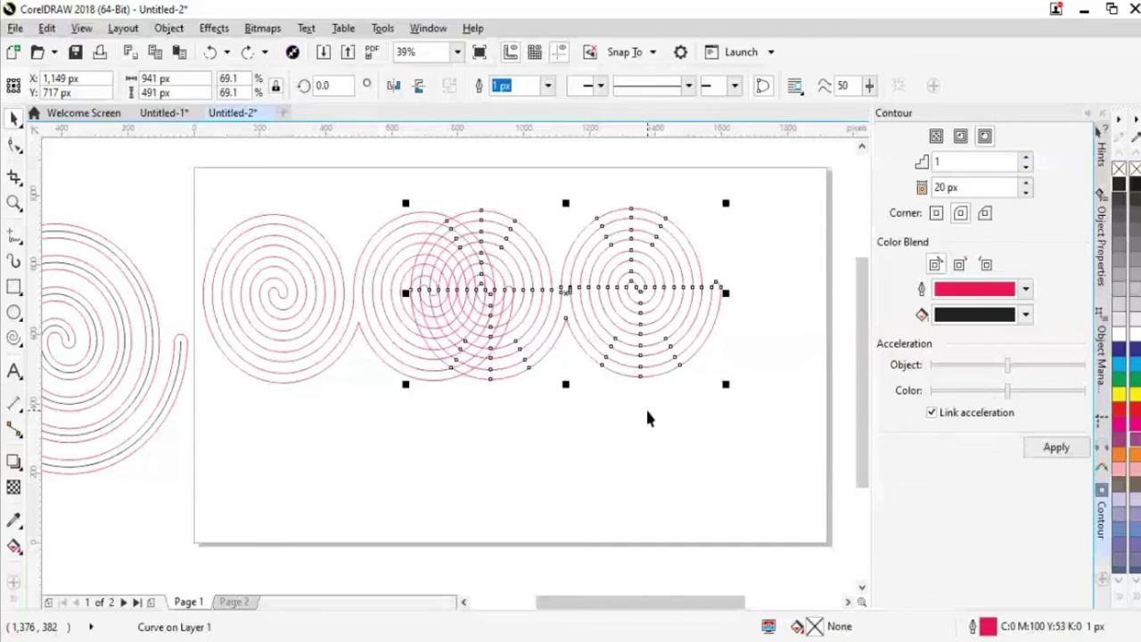
{"action": "key", "text": "ctrl+z"}
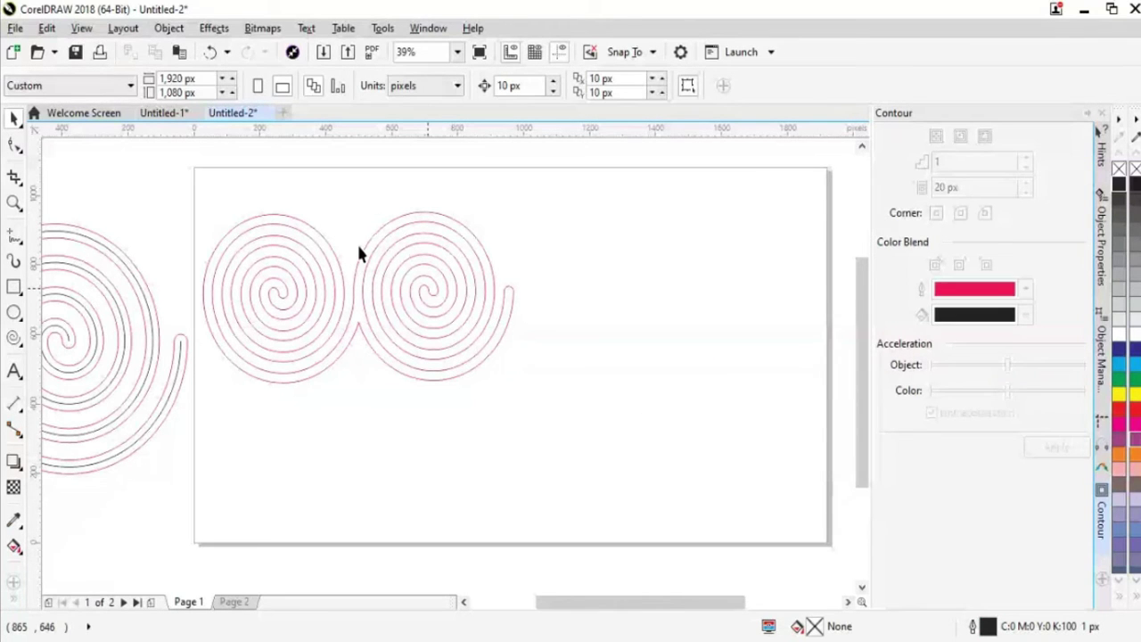
{"action": "left_click", "coordinate": [428, 28]}
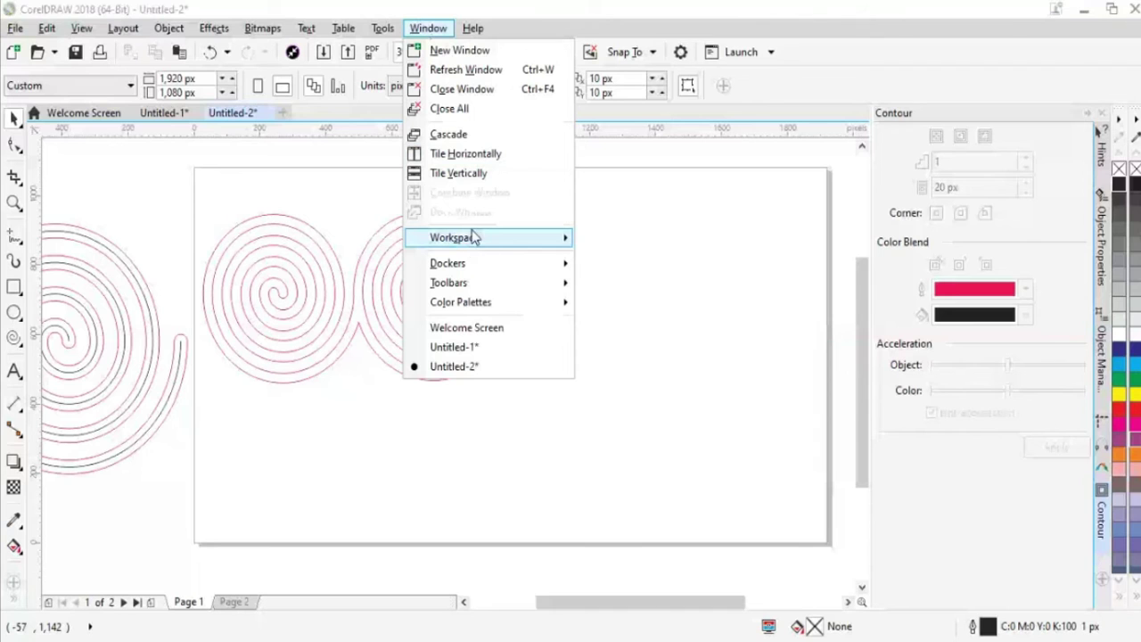
{"action": "mouse_move", "coordinate": [505, 237]}
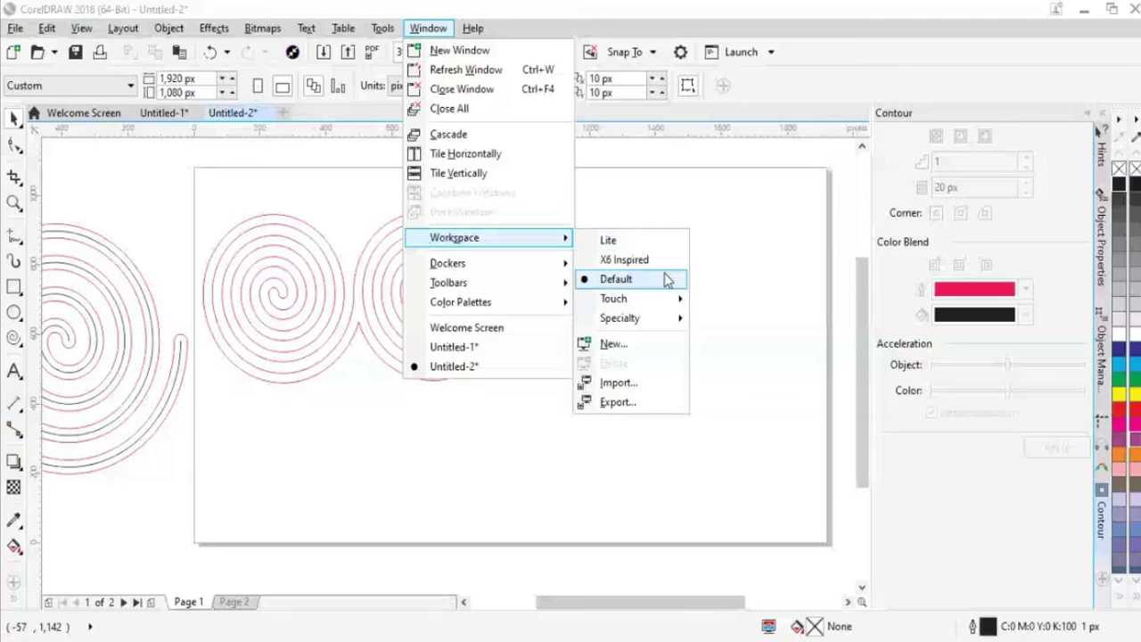
{"action": "left_click", "coordinate": [731, 310]}
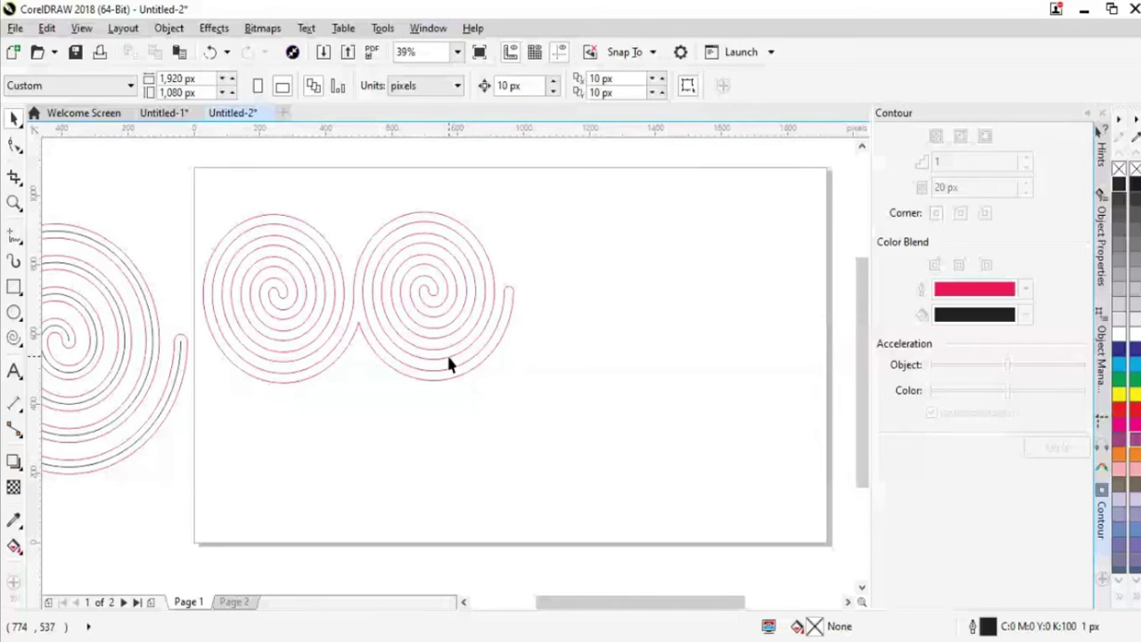
Move the double spiral toward the page's top left, and delete then restore the off-page spiral
{"action": "left_click", "coordinate": [443, 307]}
{"action": "left_click_drag", "start_coordinate": [443, 310], "coordinate": [407, 270]}
{"action": "left_click", "coordinate": [164, 403]}
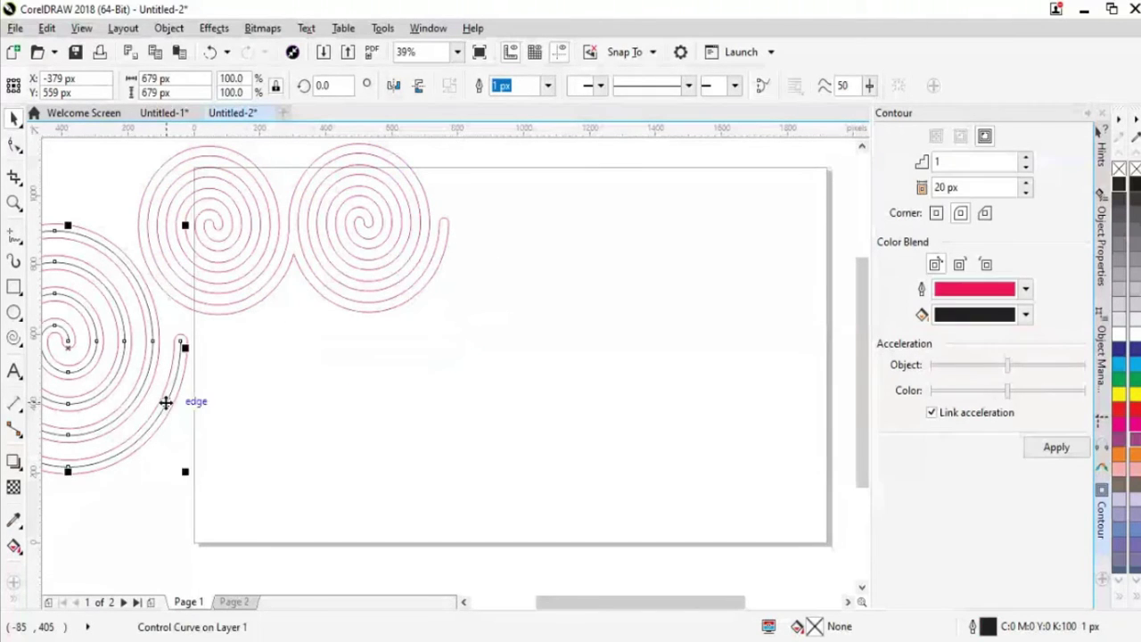
{"action": "key", "text": "Delete"}
{"action": "key", "text": "ctrl+z"}
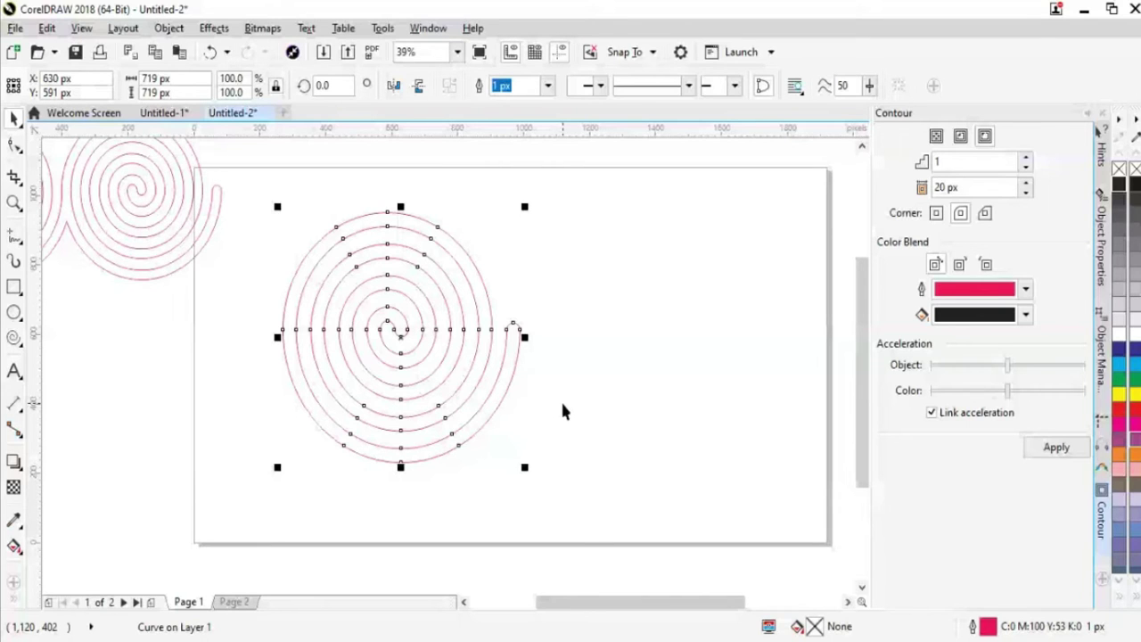
Place a spiral copy just right of the first spiral and combine both into one curve with Ctrl+L
{"action": "left_click_drag", "start_coordinate": [489, 396], "coordinate": [721, 396]}
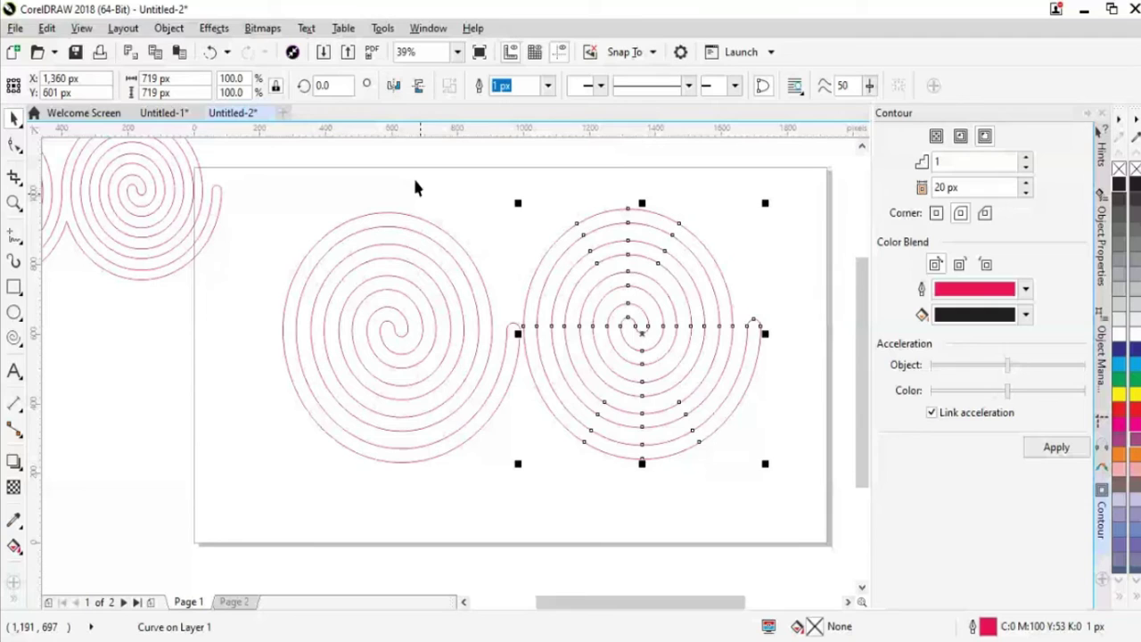
{"action": "key", "text": "Right"}
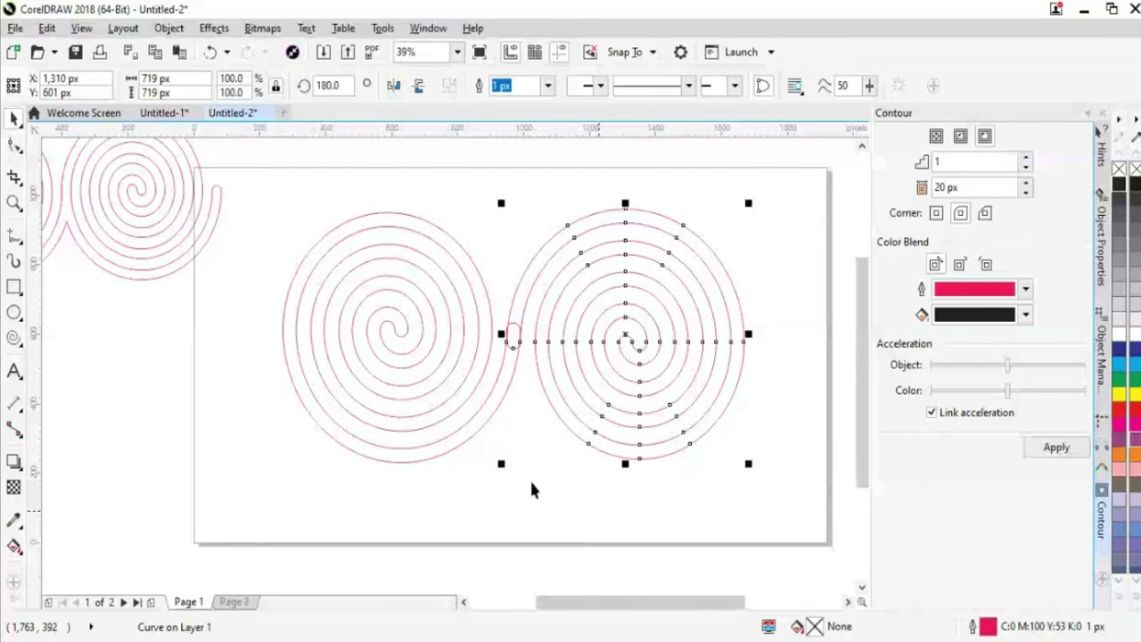
{"action": "left_click", "coordinate": [283, 374], "text": "shift"}
{"action": "key", "text": "ctrl+l"}
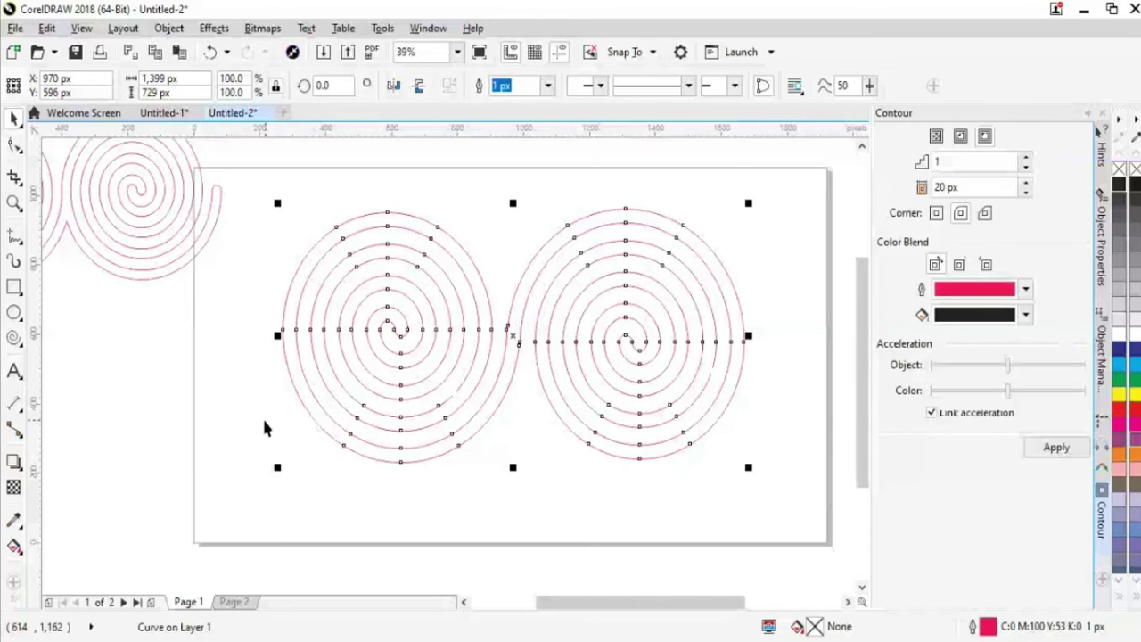
{"action": "left_click", "coordinate": [264, 428]}
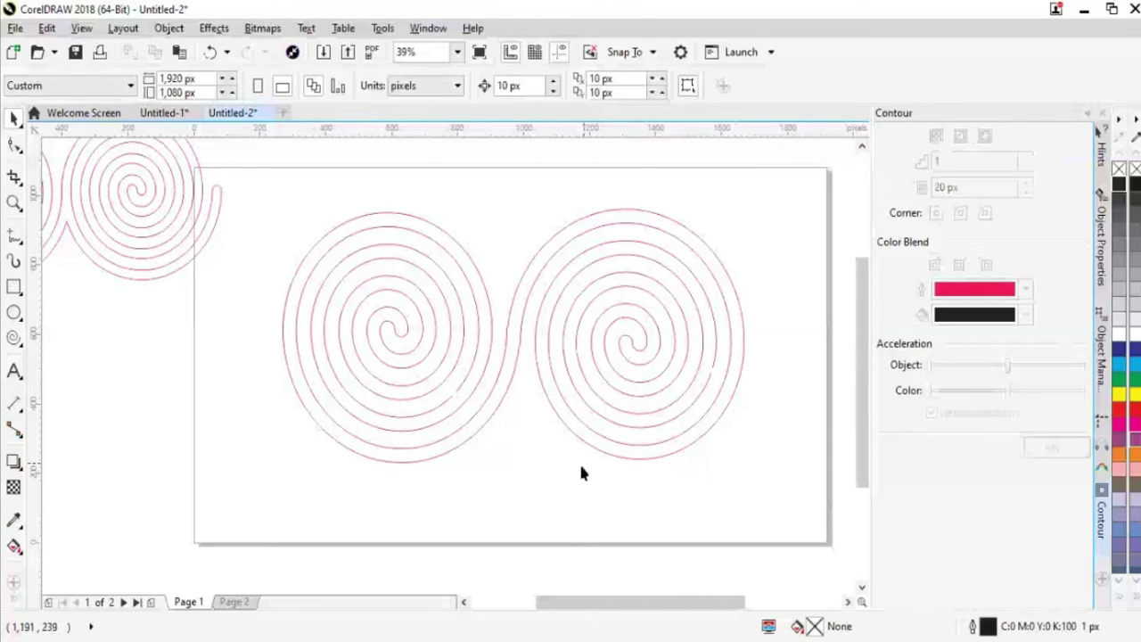
{"action": "left_click", "coordinate": [540, 399]}
Select the right and left spirals together, then deselect them
{"action": "left_click", "coordinate": [548, 397]}
{"action": "left_click", "coordinate": [381, 361], "text": "shift"}
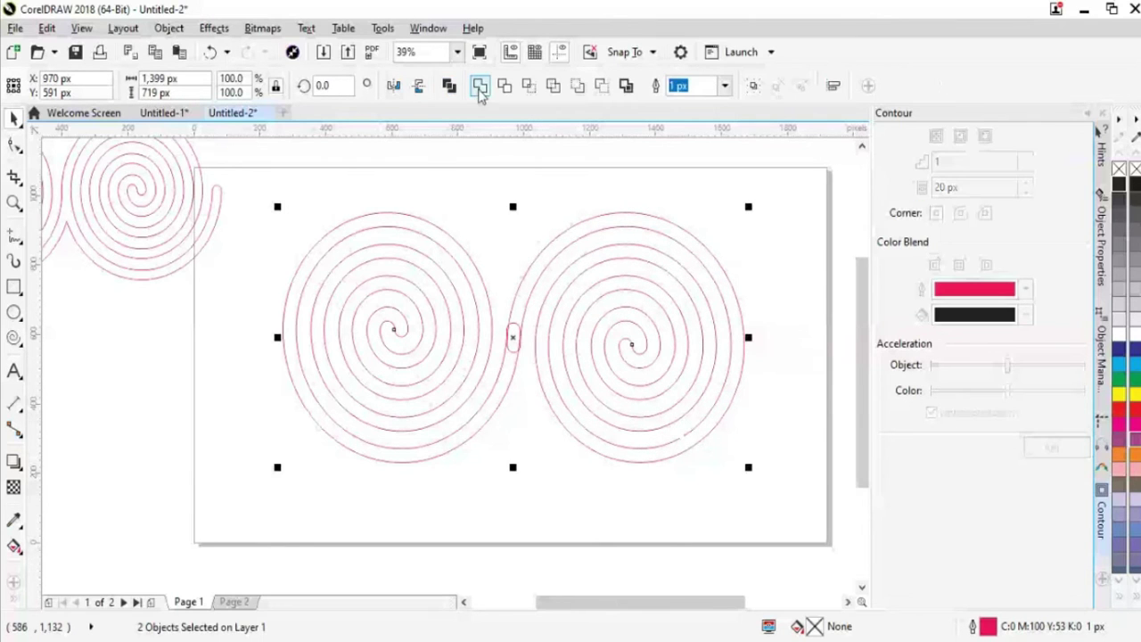
{"action": "left_click", "coordinate": [437, 153]}
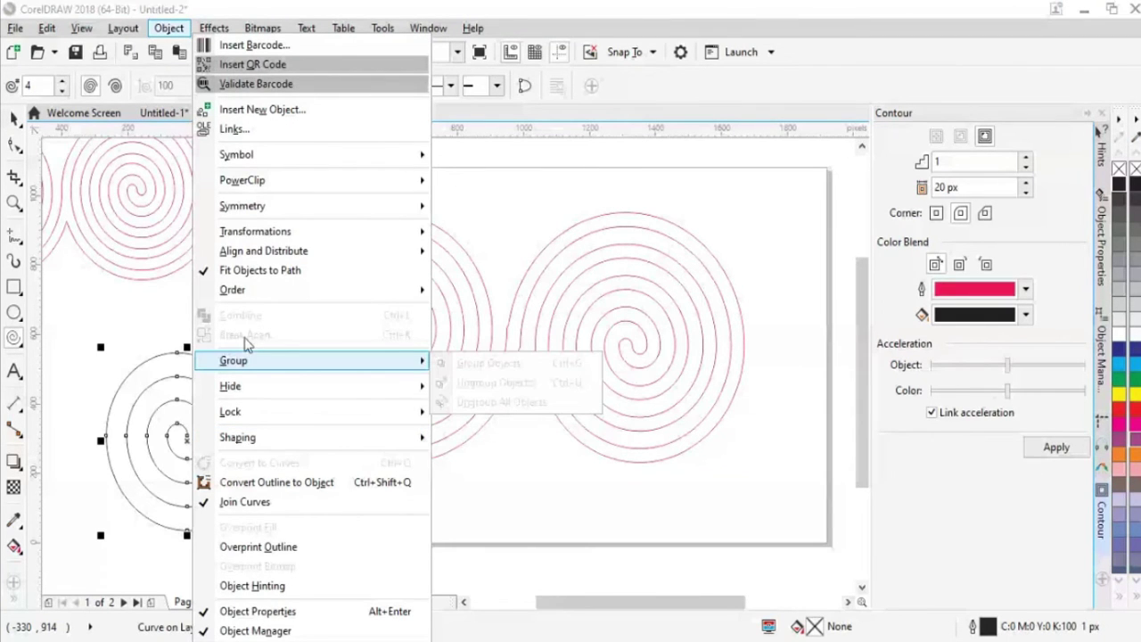
Move the small black spiral up onto the page's left edge
{"action": "left_click_drag", "start_coordinate": [170, 409], "coordinate": [147, 355]}
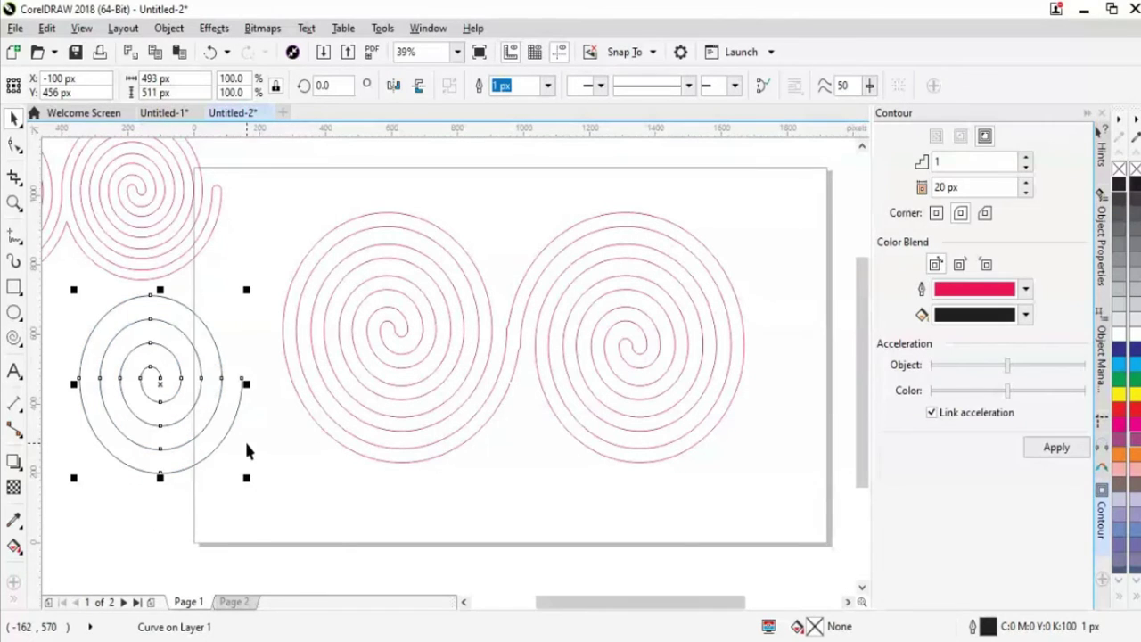
Apply an Effects > Contour to the small left-edge spiral, then delete it
{"action": "left_click", "coordinate": [213, 28]}
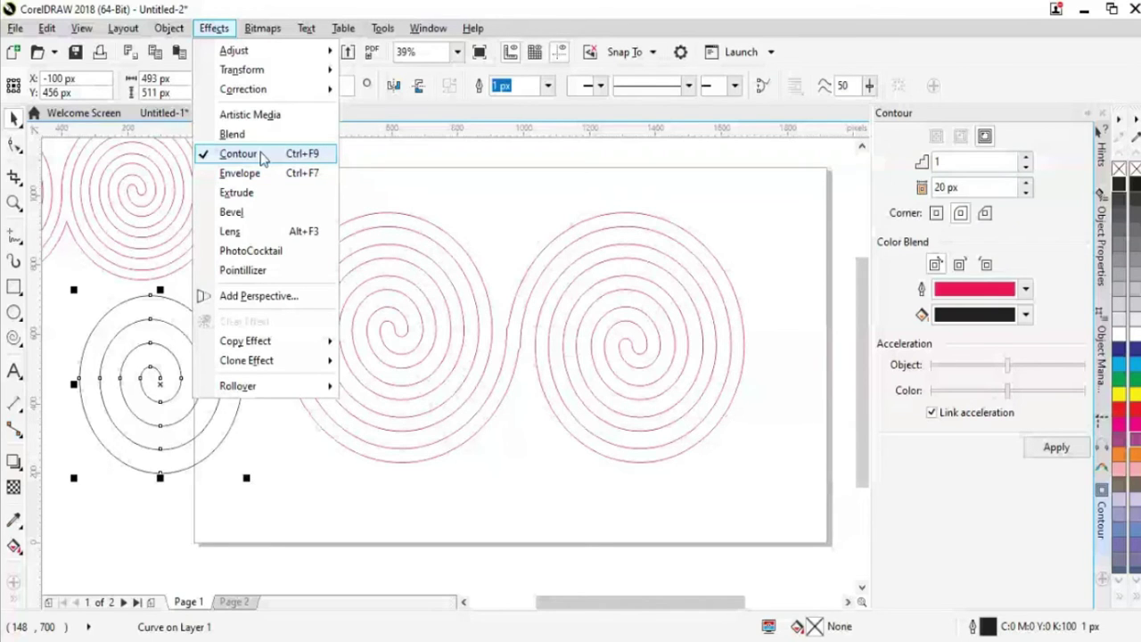
{"action": "left_click", "coordinate": [239, 154]}
{"action": "left_click", "coordinate": [1055, 448]}
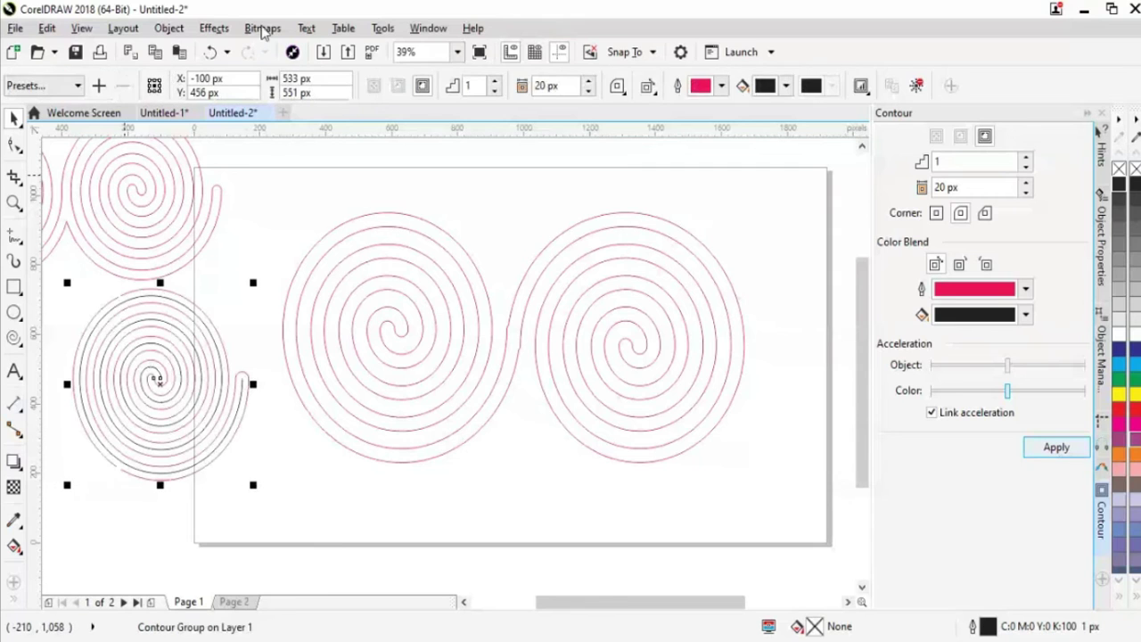
{"action": "left_click", "coordinate": [166, 30]}
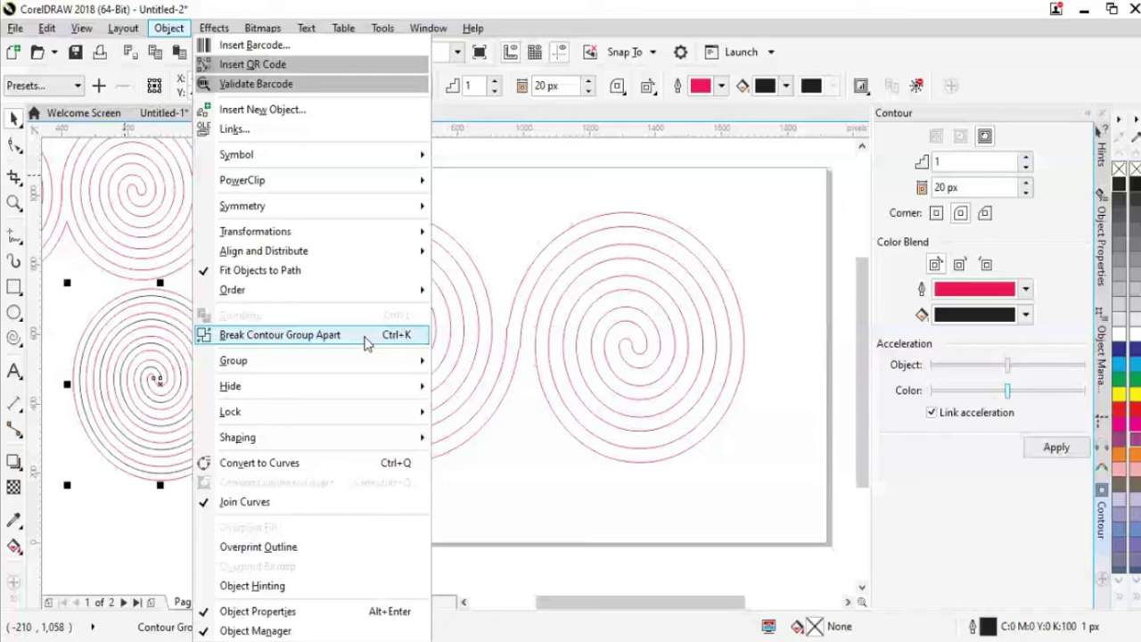
{"action": "left_click", "coordinate": [493, 475]}
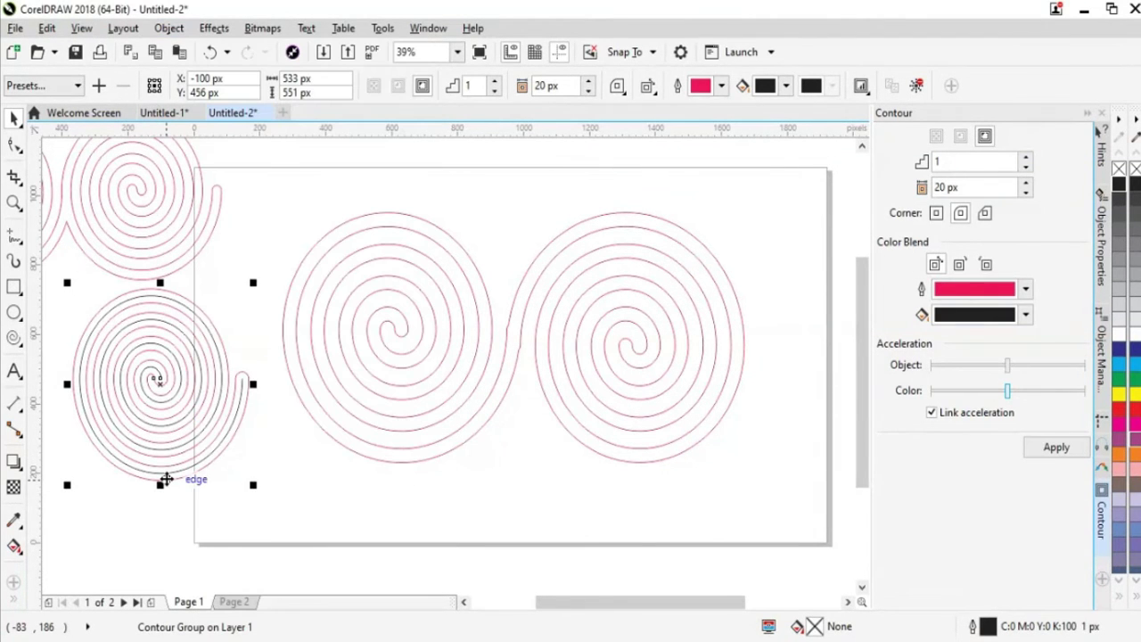
{"action": "key", "text": "Delete"}
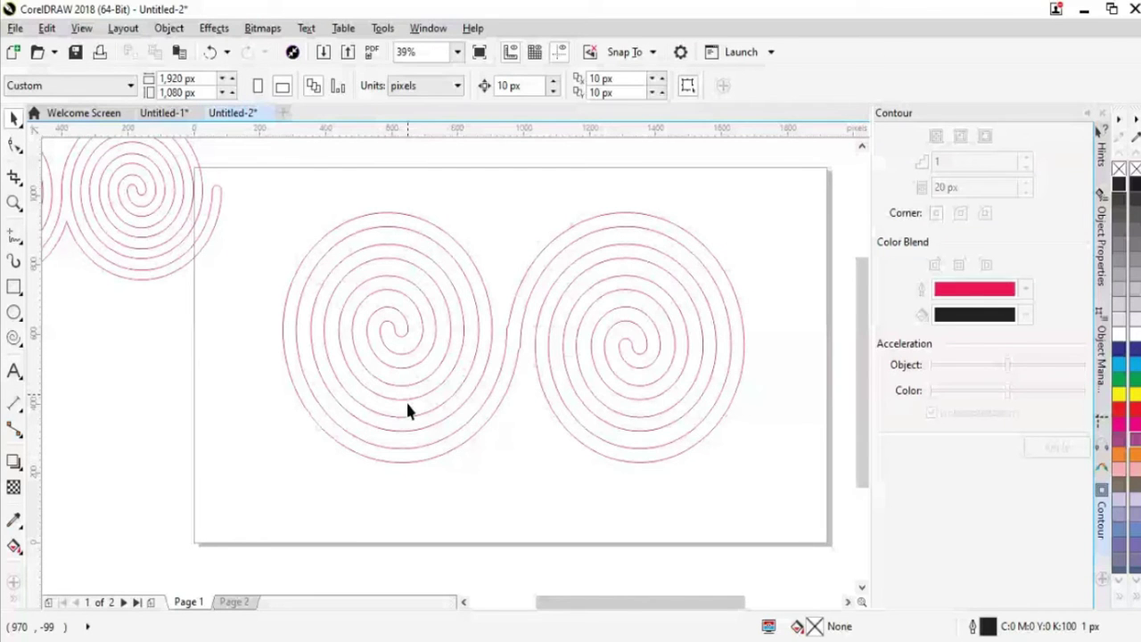
{"action": "left_click", "coordinate": [14, 582]}
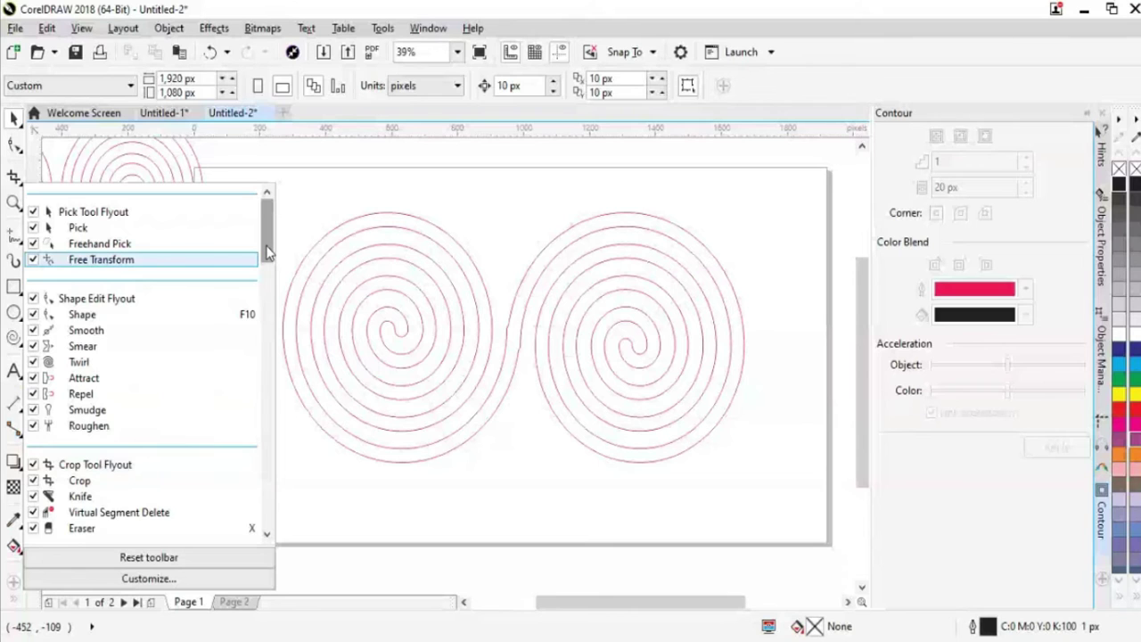
{"action": "left_click_drag", "start_coordinate": [269, 252], "coordinate": [266, 269]}
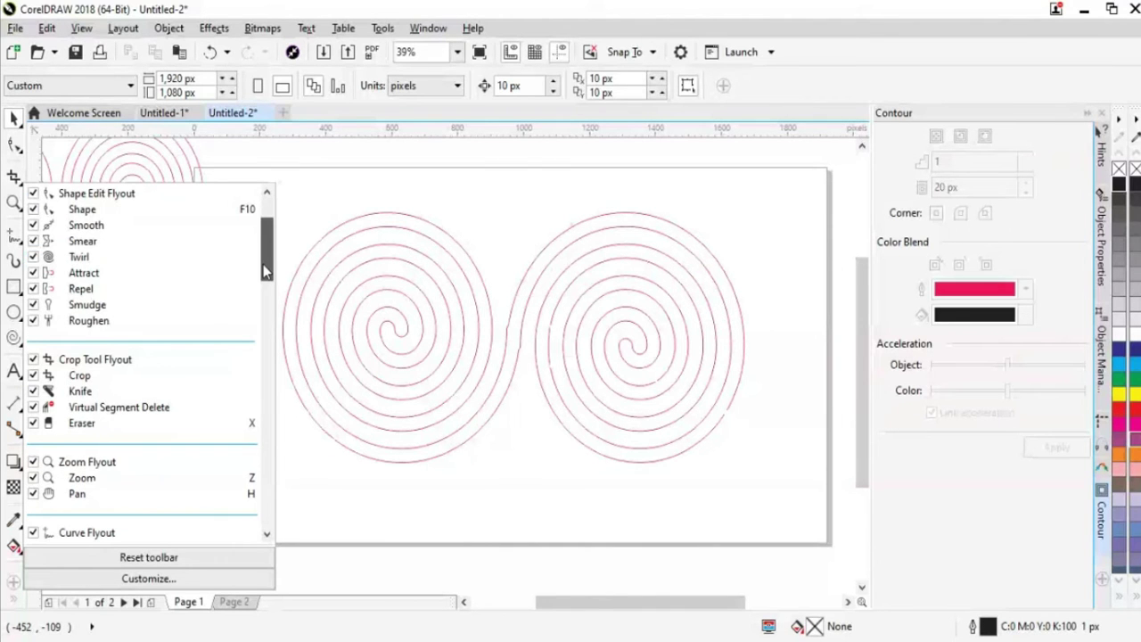
{"action": "left_click_drag", "start_coordinate": [266, 269], "coordinate": [264, 348]}
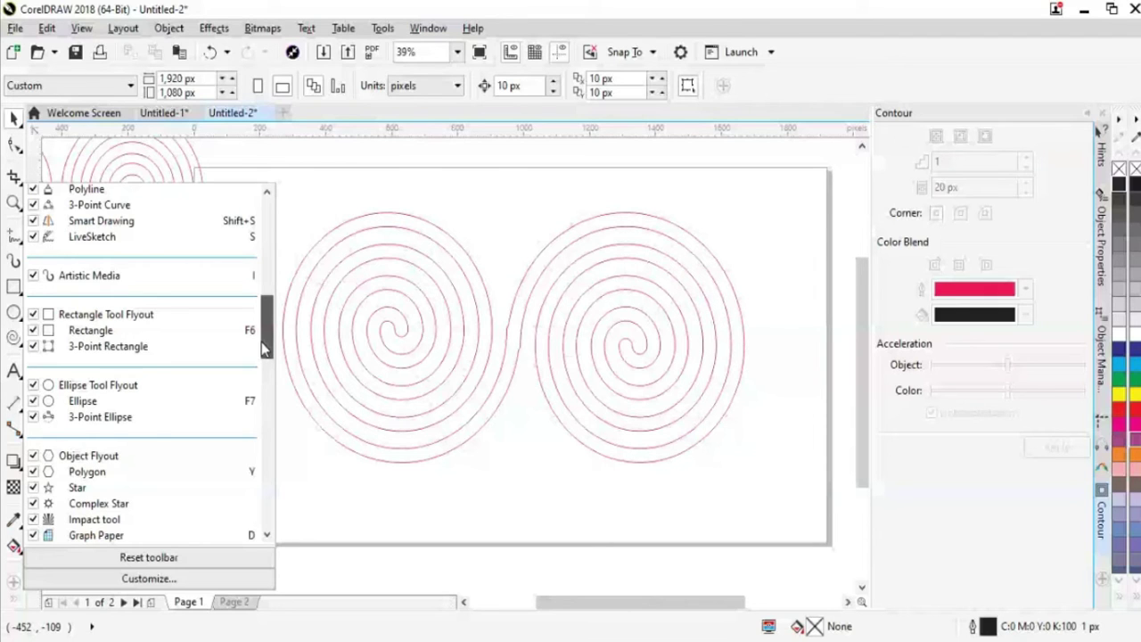
{"action": "left_click_drag", "start_coordinate": [261, 341], "coordinate": [253, 427]}
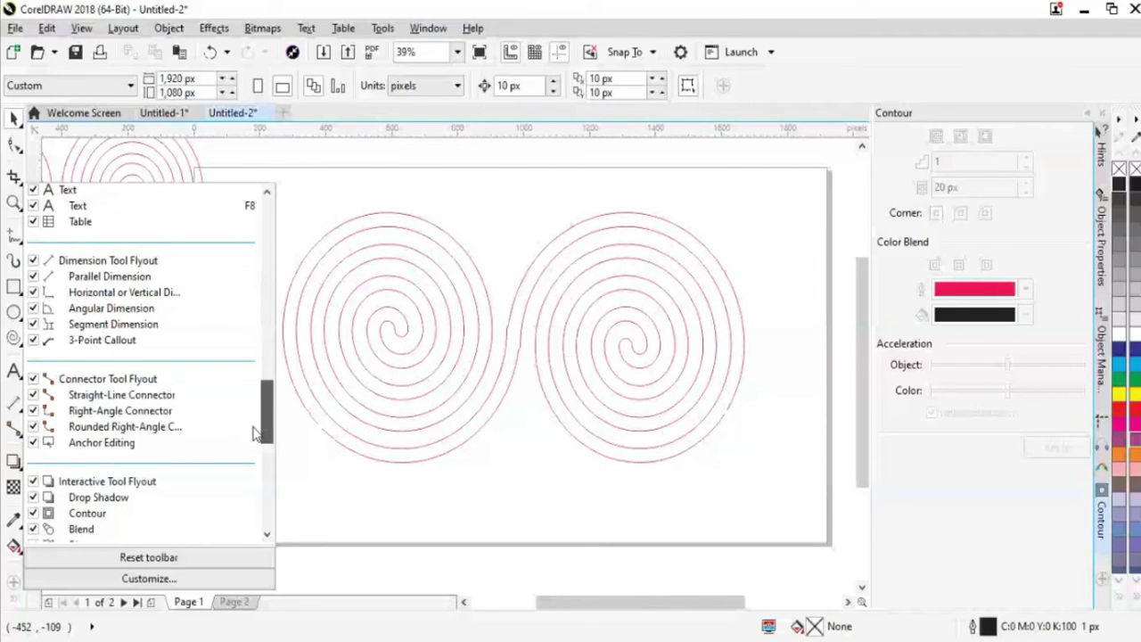
{"action": "left_click_drag", "start_coordinate": [255, 432], "coordinate": [264, 487]}
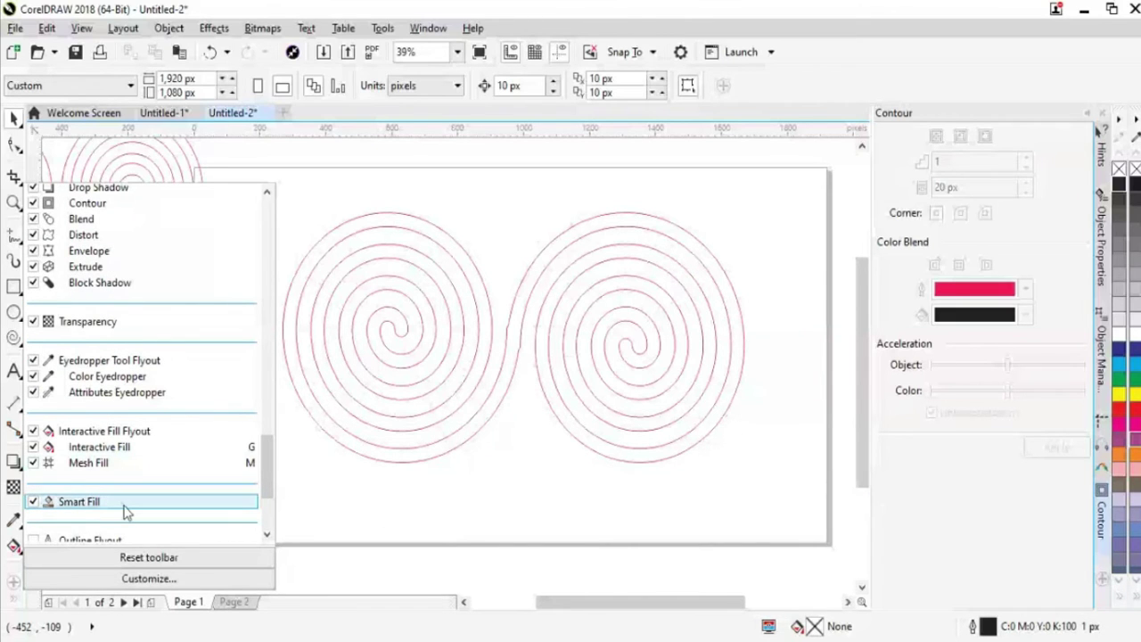
{"action": "scroll", "coordinate": [261, 467], "scroll_direction": "down", "scroll_amount": 2}
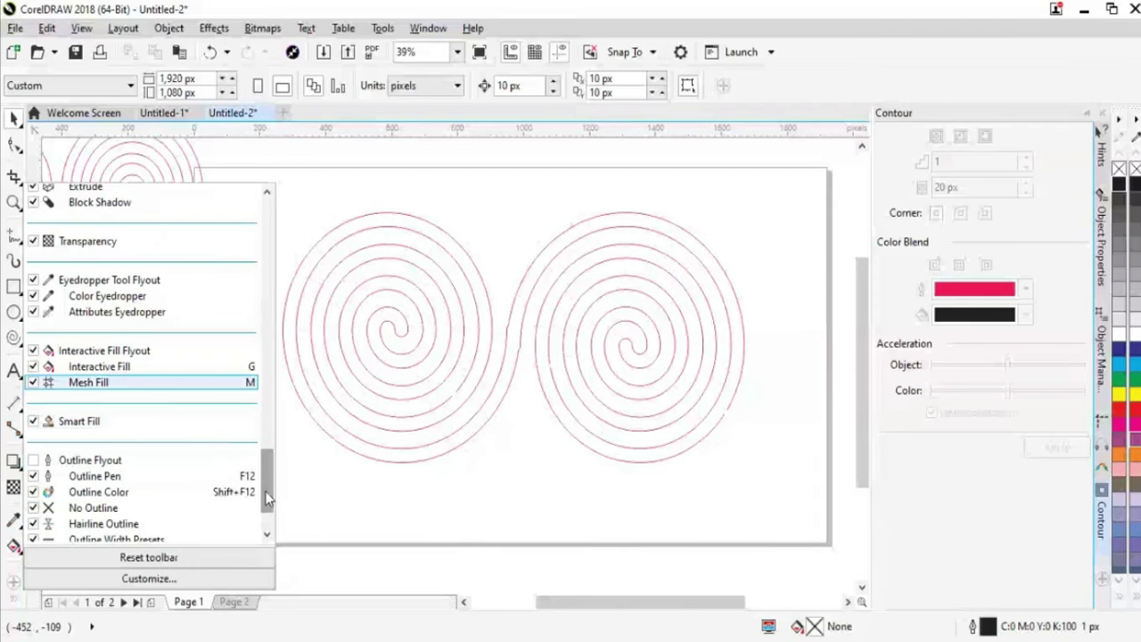
{"action": "left_click", "coordinate": [33, 422]}
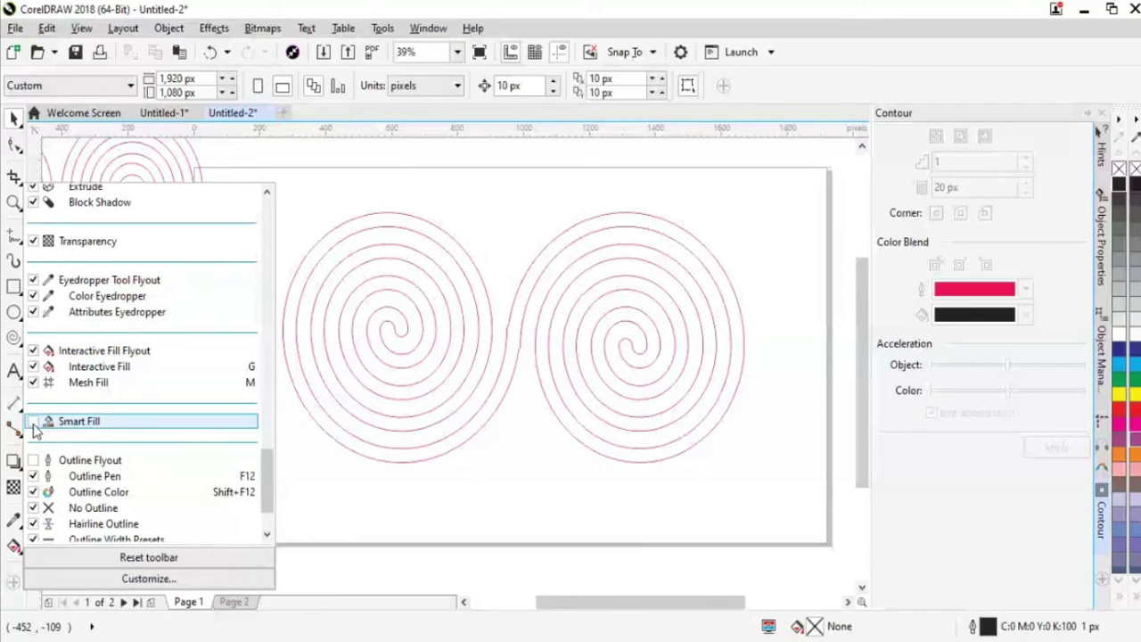
{"action": "left_click", "coordinate": [33, 422]}
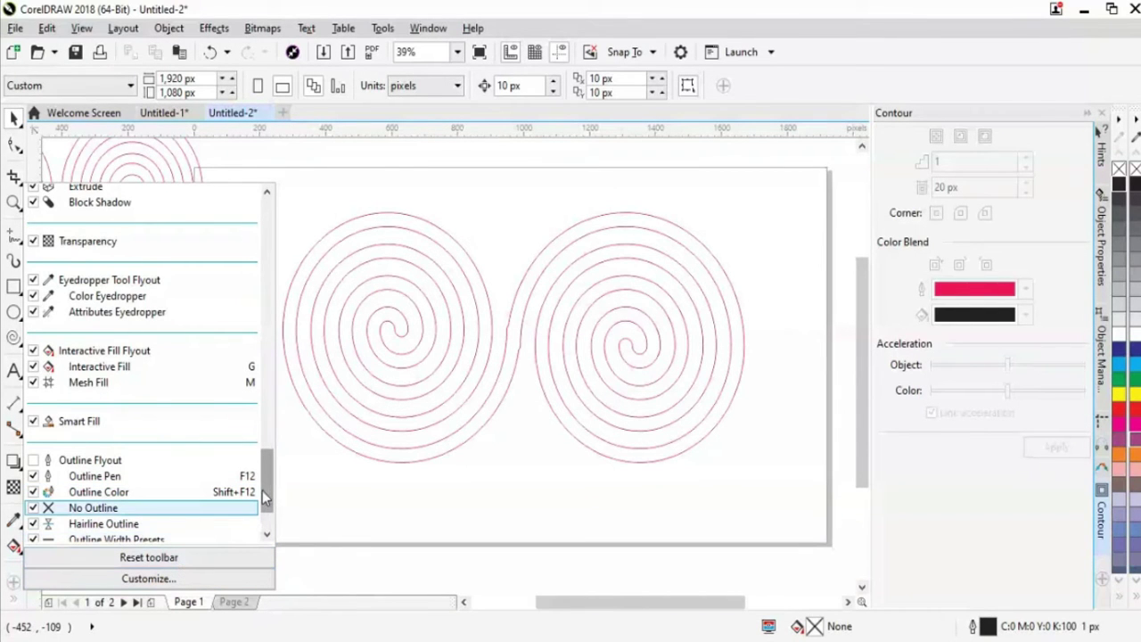
{"action": "scroll", "coordinate": [262, 490], "scroll_direction": "down", "scroll_amount": 2}
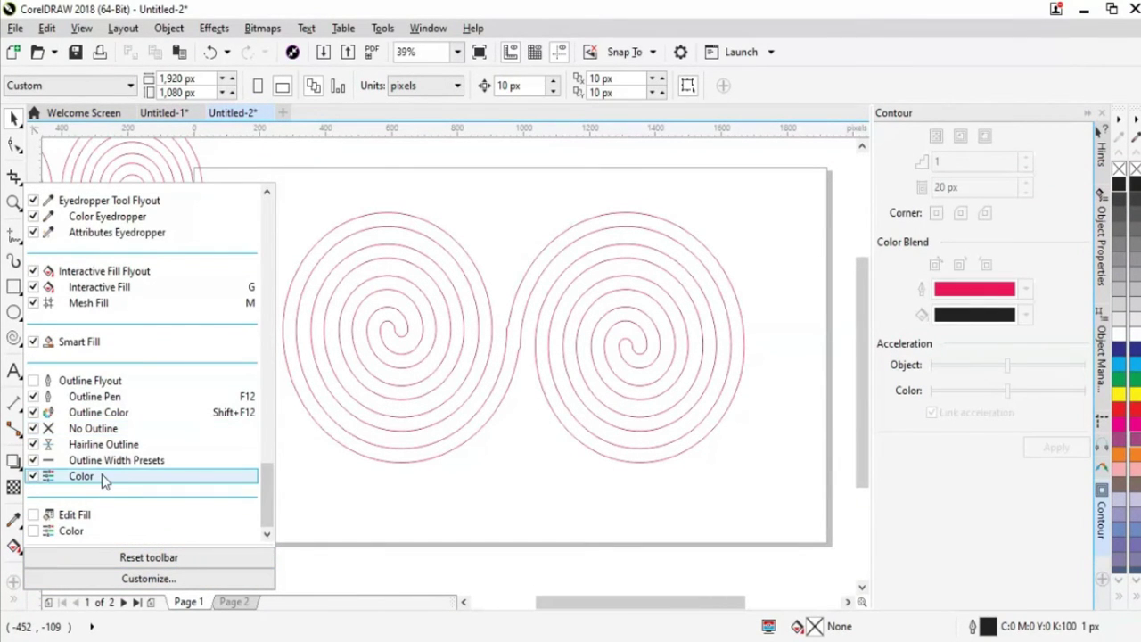
{"action": "left_click", "coordinate": [266, 505]}
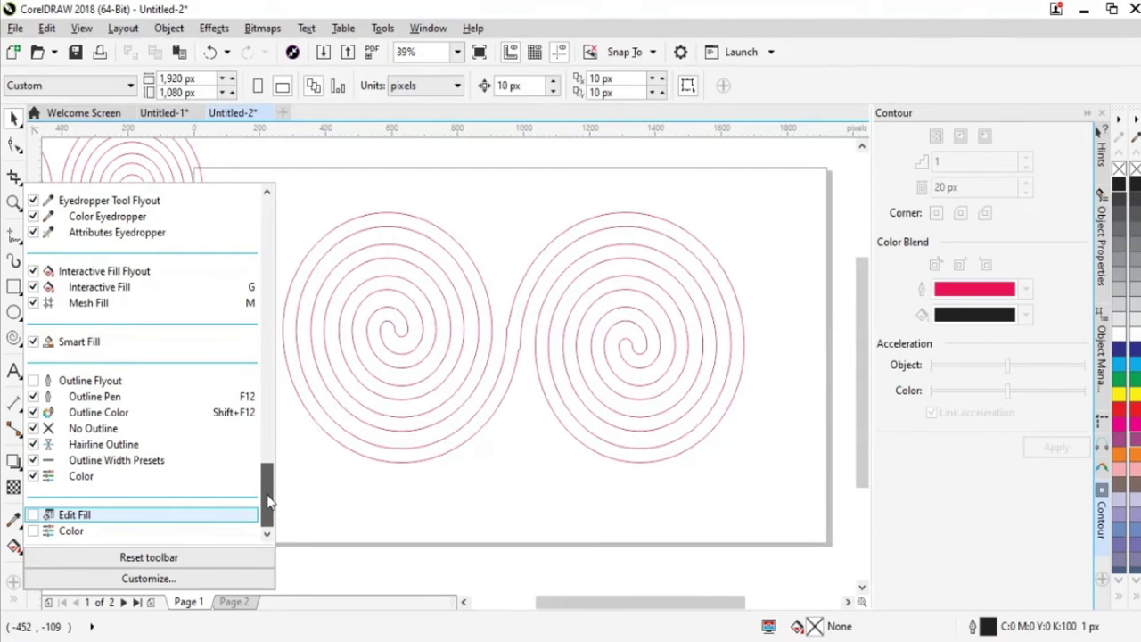
{"action": "left_click_drag", "start_coordinate": [269, 502], "coordinate": [268, 489]}
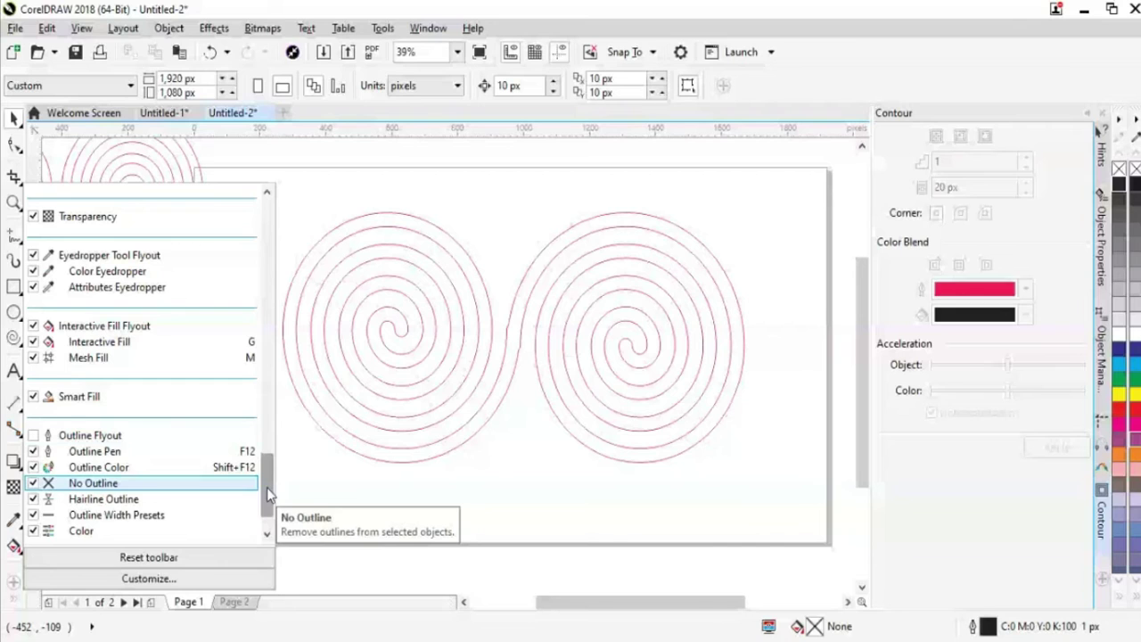
{"action": "left_click", "coordinate": [78, 403]}
{"action": "left_click", "coordinate": [78, 403]}
{"action": "left_click", "coordinate": [79, 403]}
{"action": "left_click", "coordinate": [79, 403]}
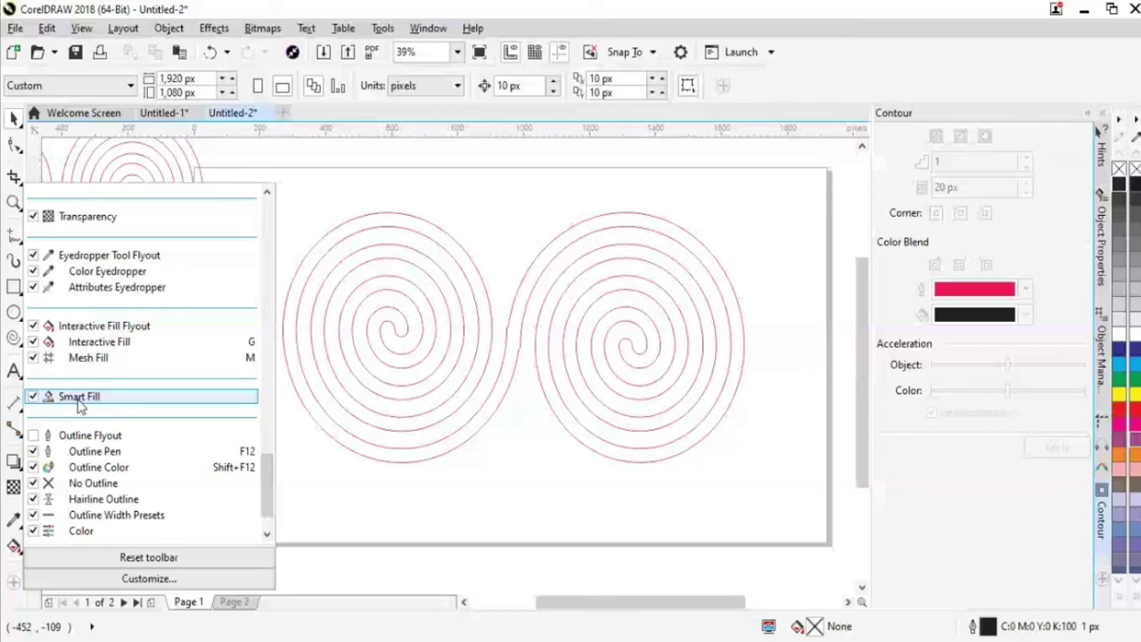
{"action": "left_click", "coordinate": [186, 553]}
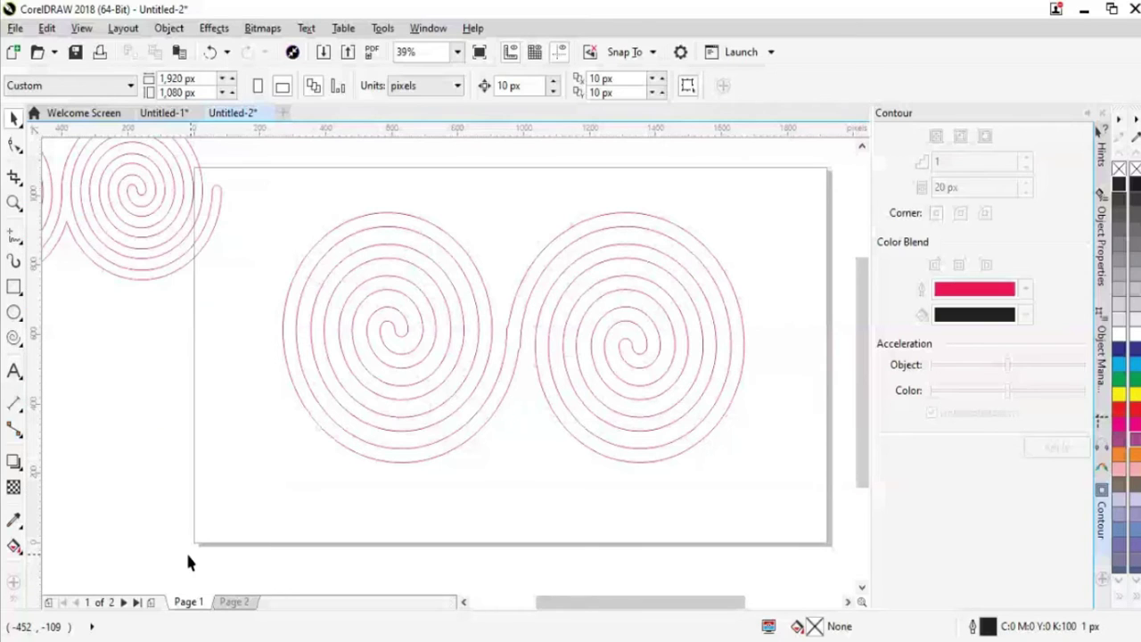
Show the toolbox's hidden tools and browse the right-click Customize > Workspace button size options
{"action": "left_click", "coordinate": [15, 604]}
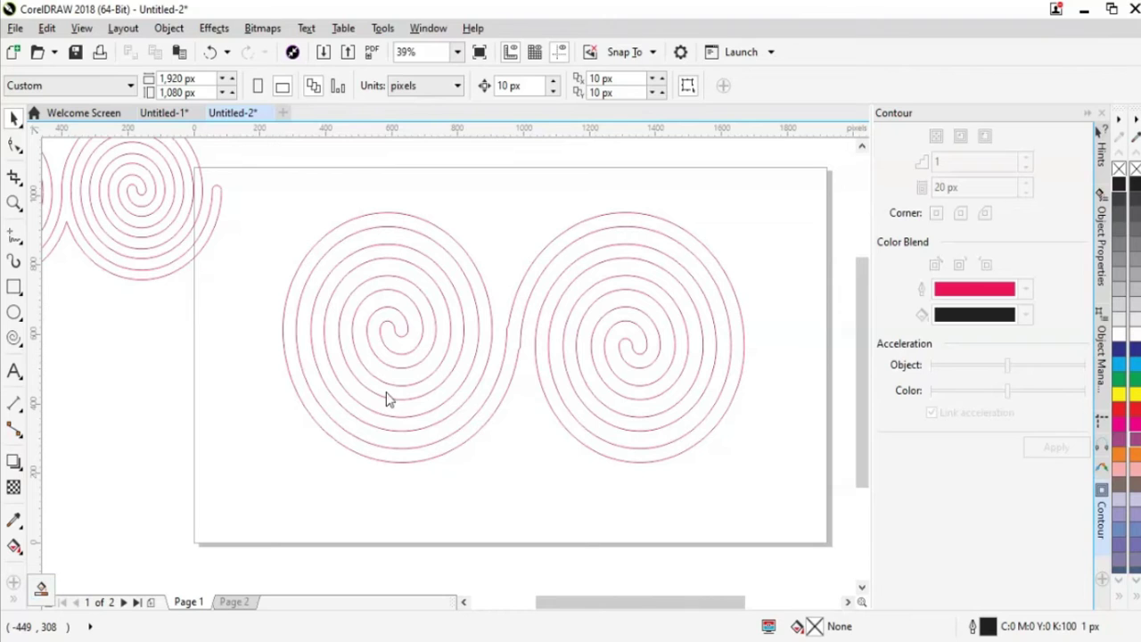
{"action": "mouse_move", "coordinate": [11, 603]}
{"action": "right_click", "coordinate": [13, 587]}
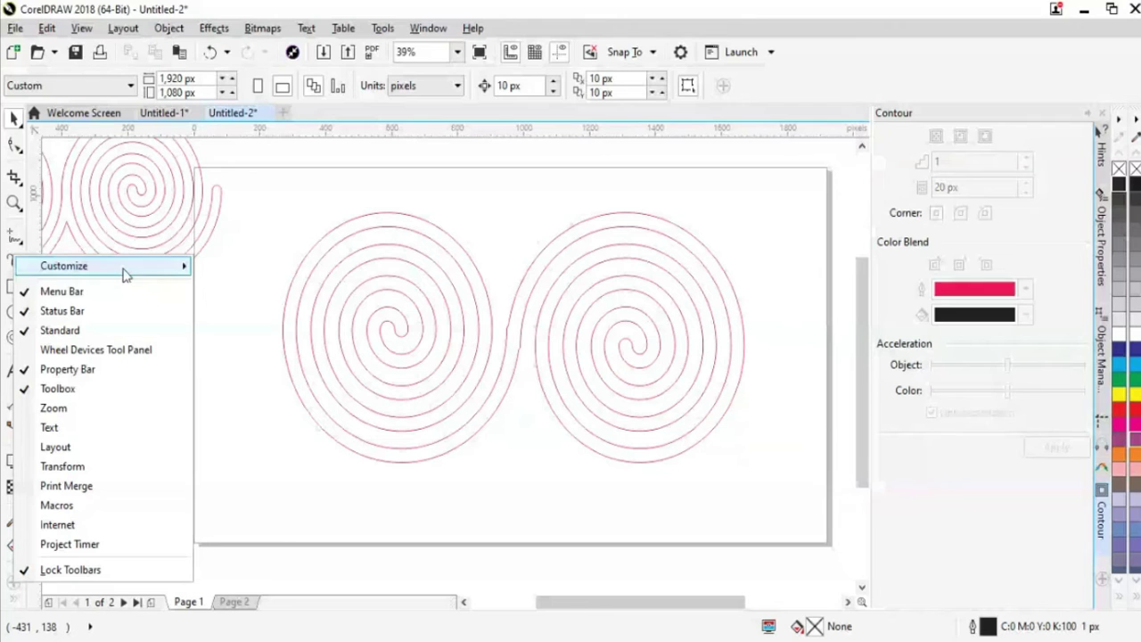
{"action": "mouse_move", "coordinate": [133, 266]}
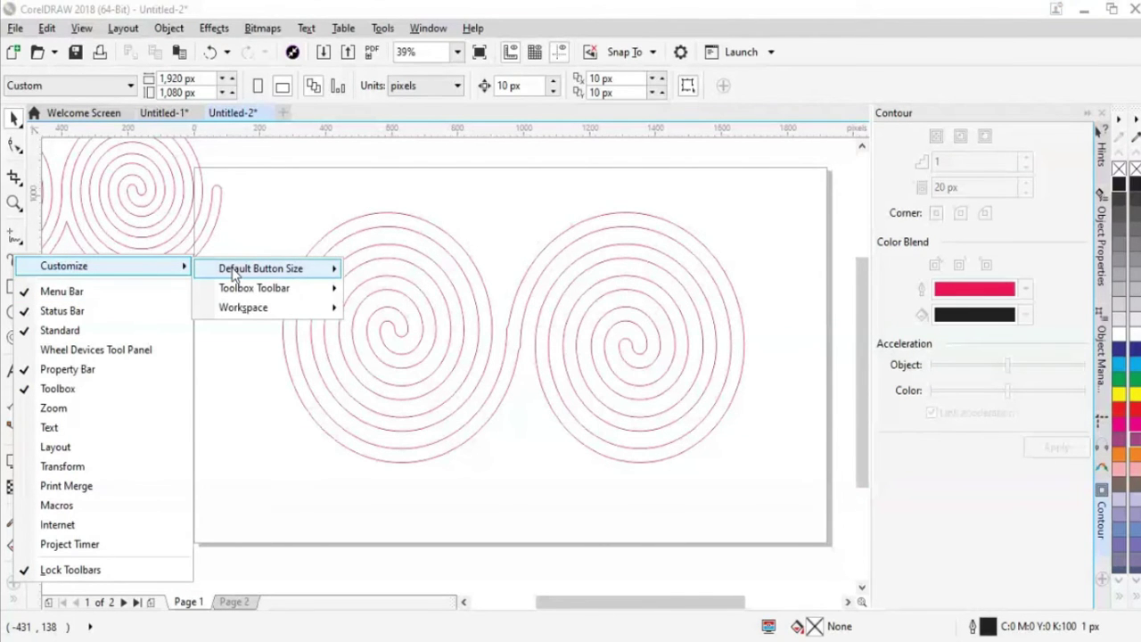
{"action": "mouse_move", "coordinate": [233, 274]}
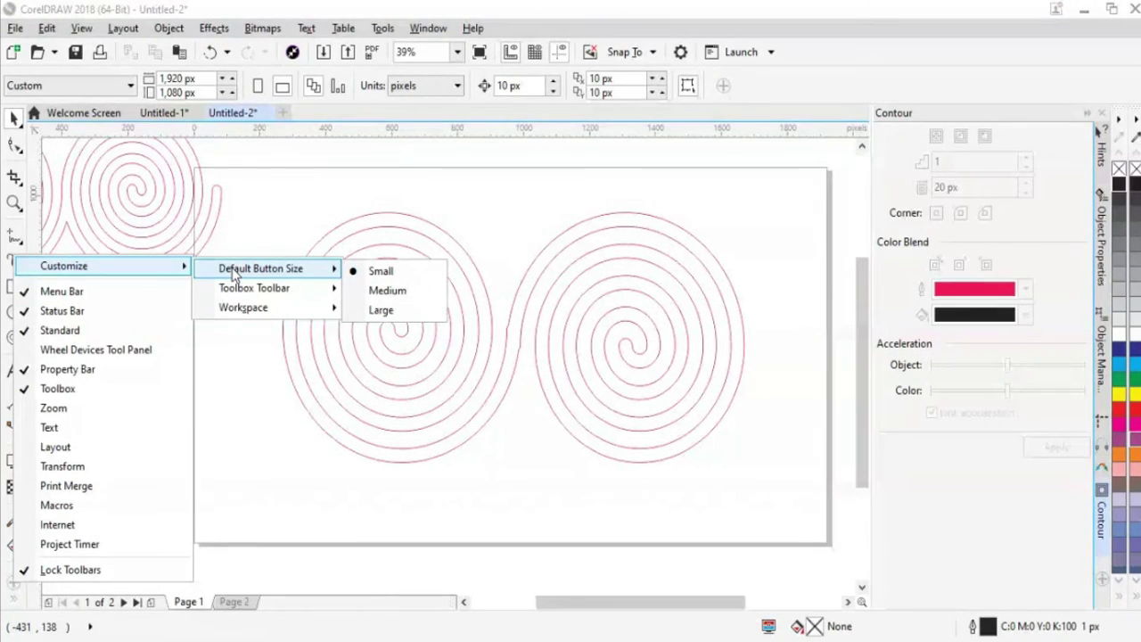
{"action": "mouse_move", "coordinate": [243, 294]}
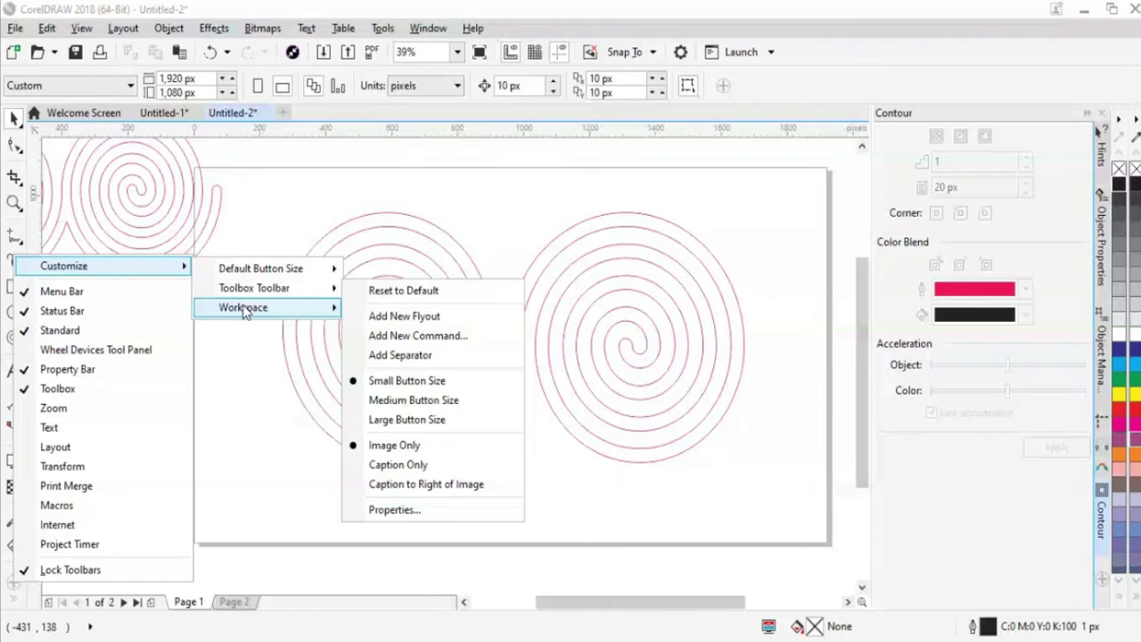
Select the joined spirals, remove their blue fill, and undo a trial scale to about 70%
{"action": "key", "text": "Escape"}
{"action": "left_click", "coordinate": [407, 425]}
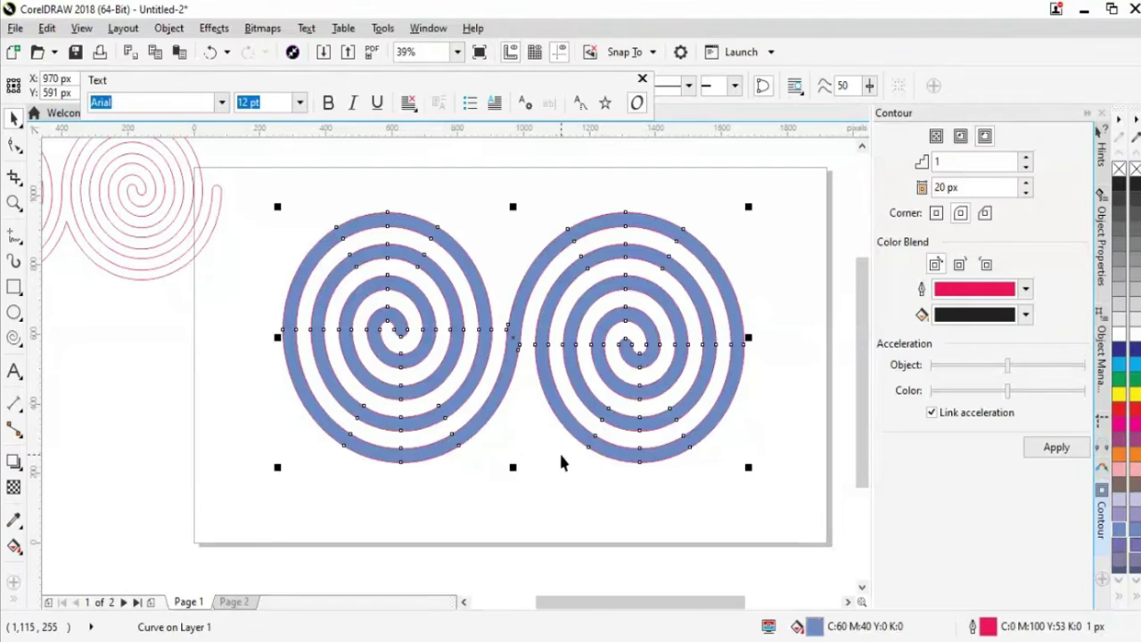
{"action": "key", "text": "ctrl+z"}
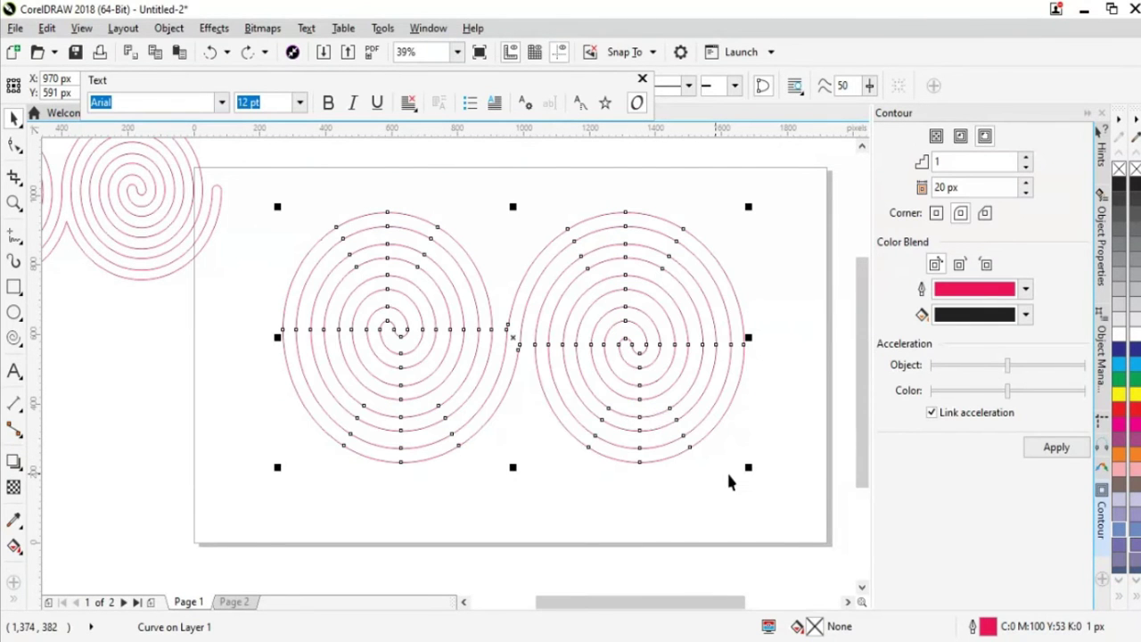
{"action": "left_click_drag", "start_coordinate": [747, 467], "coordinate": [692, 391]}
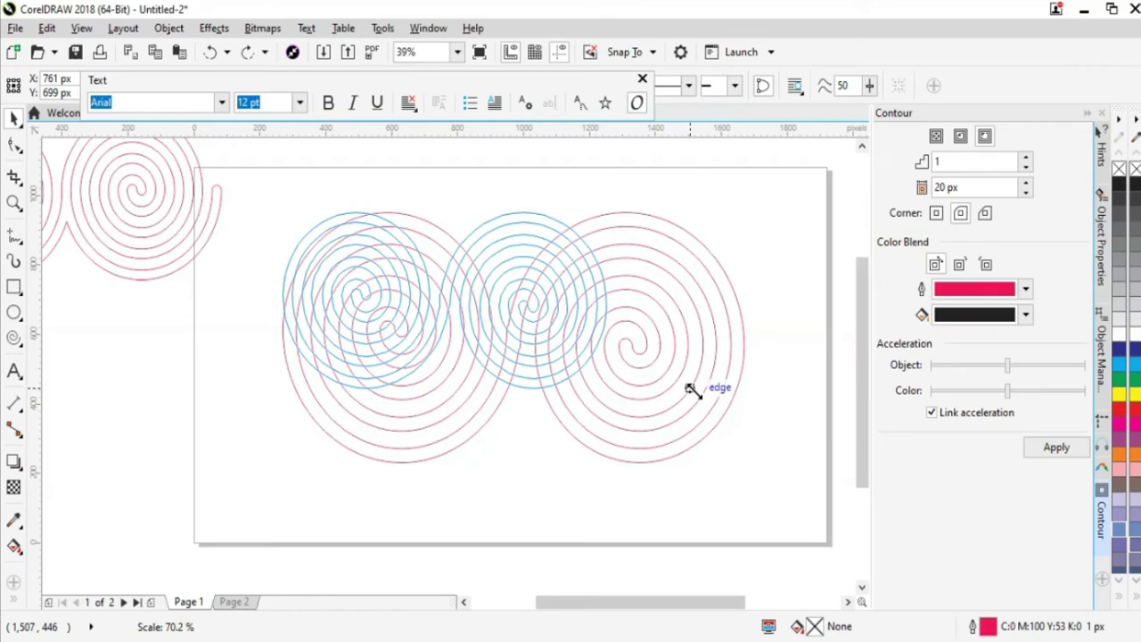
{"action": "left_click_drag", "start_coordinate": [692, 390], "coordinate": [692, 390]}
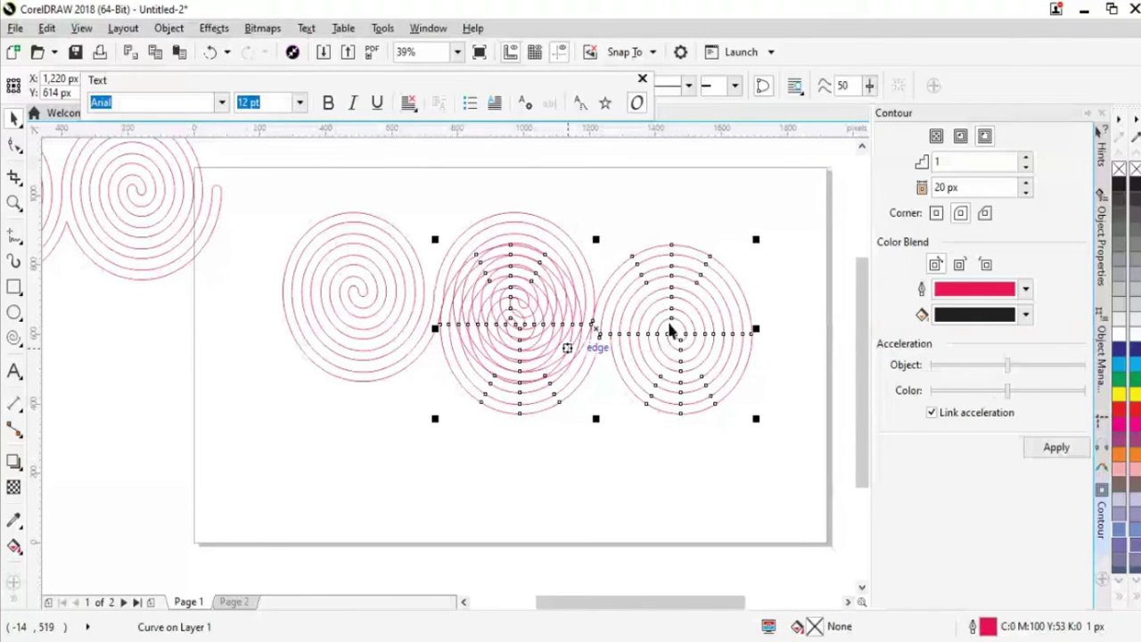
{"action": "key", "text": "ctrl+z"}
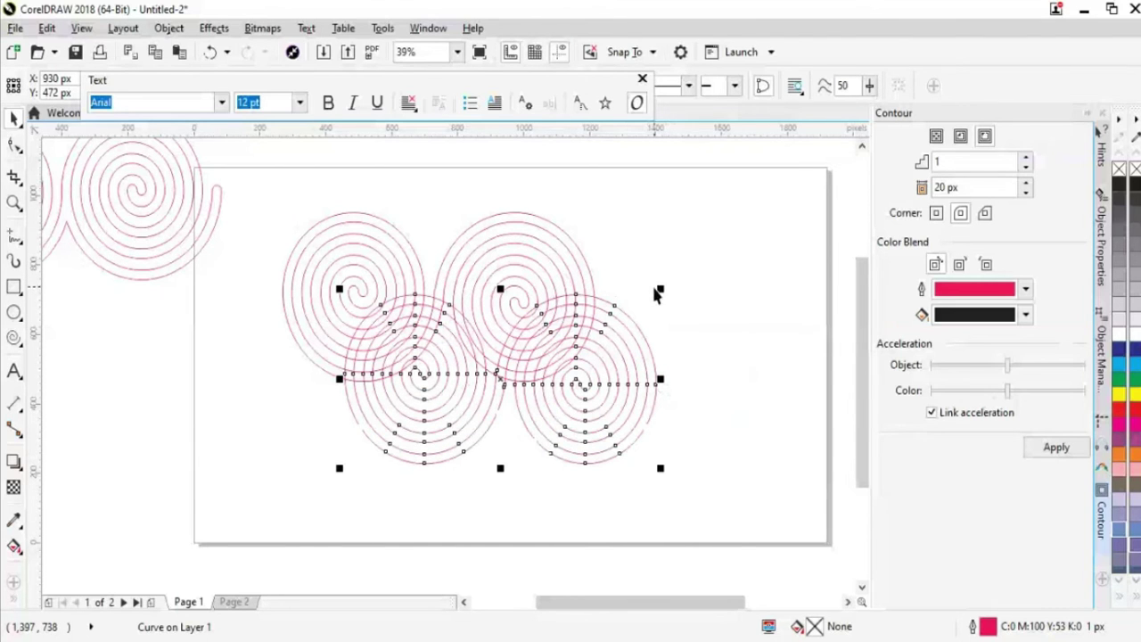
Rotate the spiral pair 90° and move it up so the spirals form a cloverleaf
{"action": "left_click", "coordinate": [557, 409]}
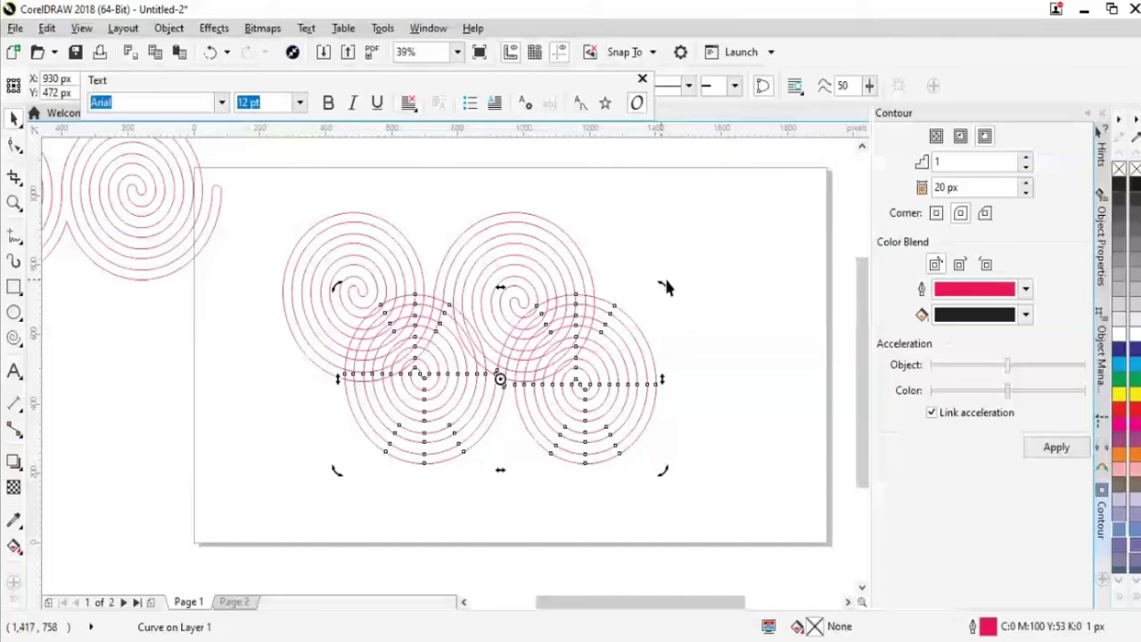
{"action": "left_click_drag", "start_coordinate": [664, 278], "coordinate": [526, 450]}
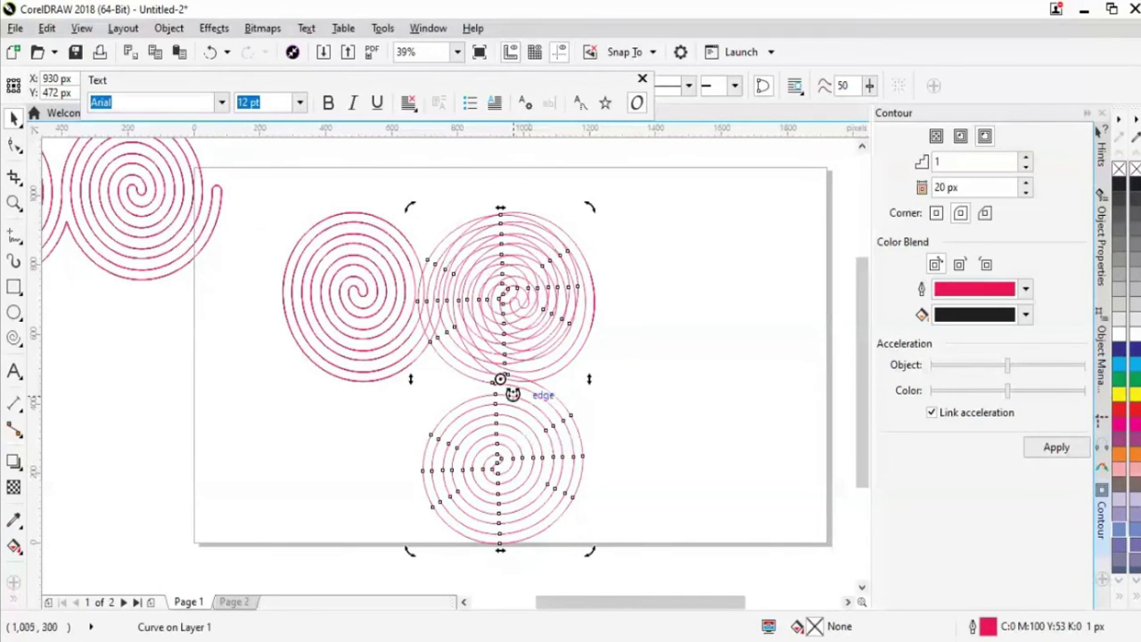
{"action": "left_click", "coordinate": [145, 349]}
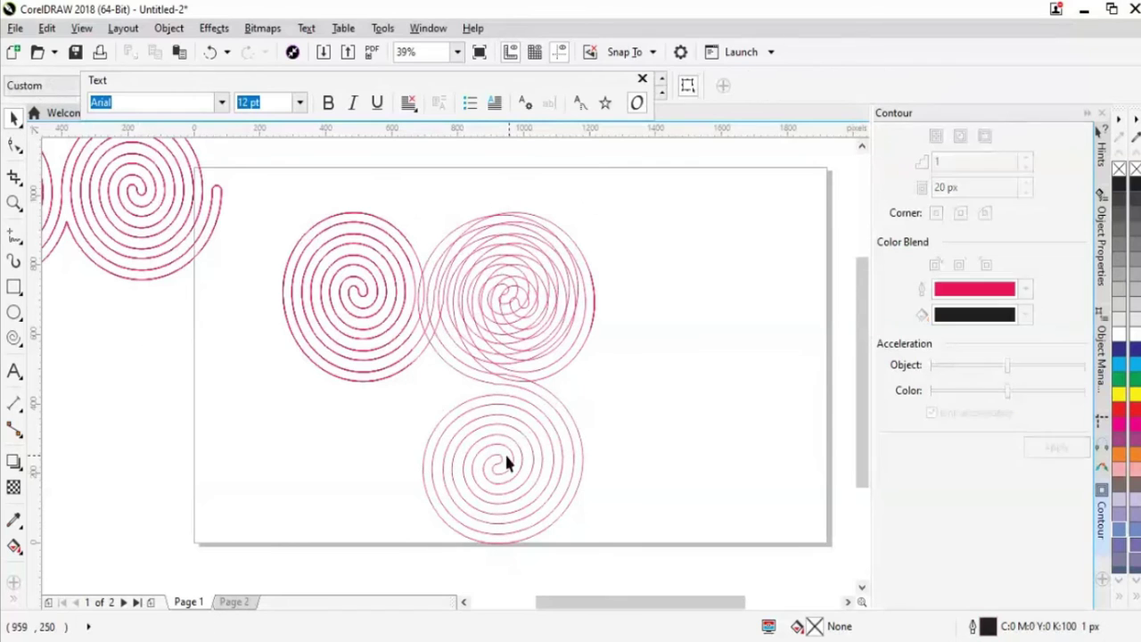
{"action": "left_click_drag", "start_coordinate": [497, 472], "coordinate": [433, 390]}
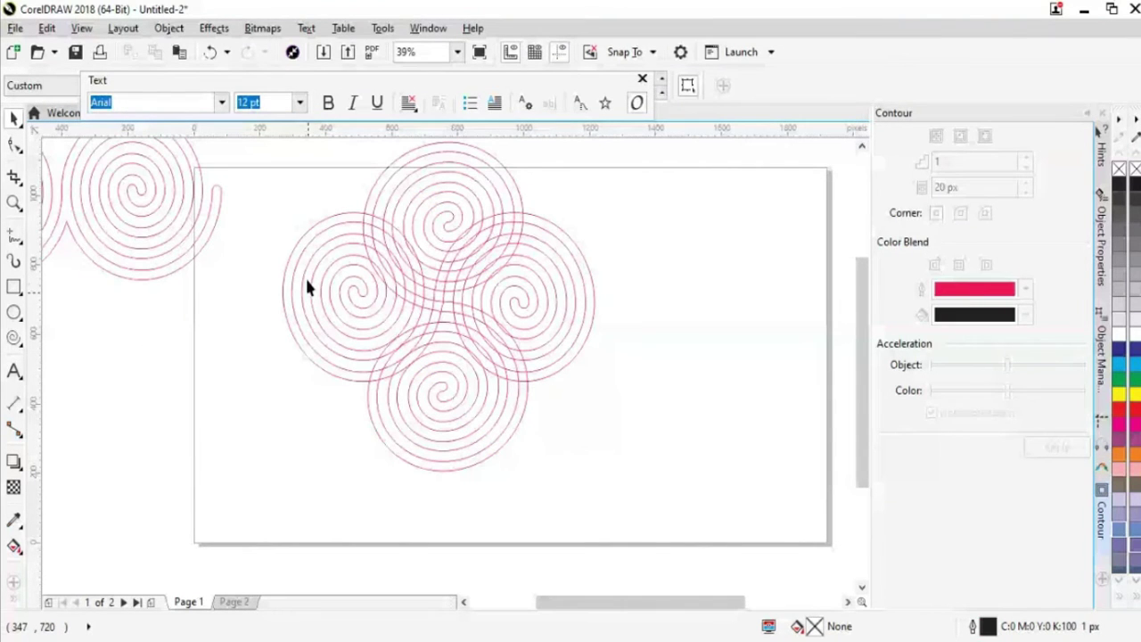
Select both the left-right and top-bottom spiral pairs together
{"action": "left_click_drag", "start_coordinate": [279, 190], "coordinate": [606, 505]}
{"action": "left_click", "coordinate": [558, 153]}
{"action": "left_click", "coordinate": [342, 330]}
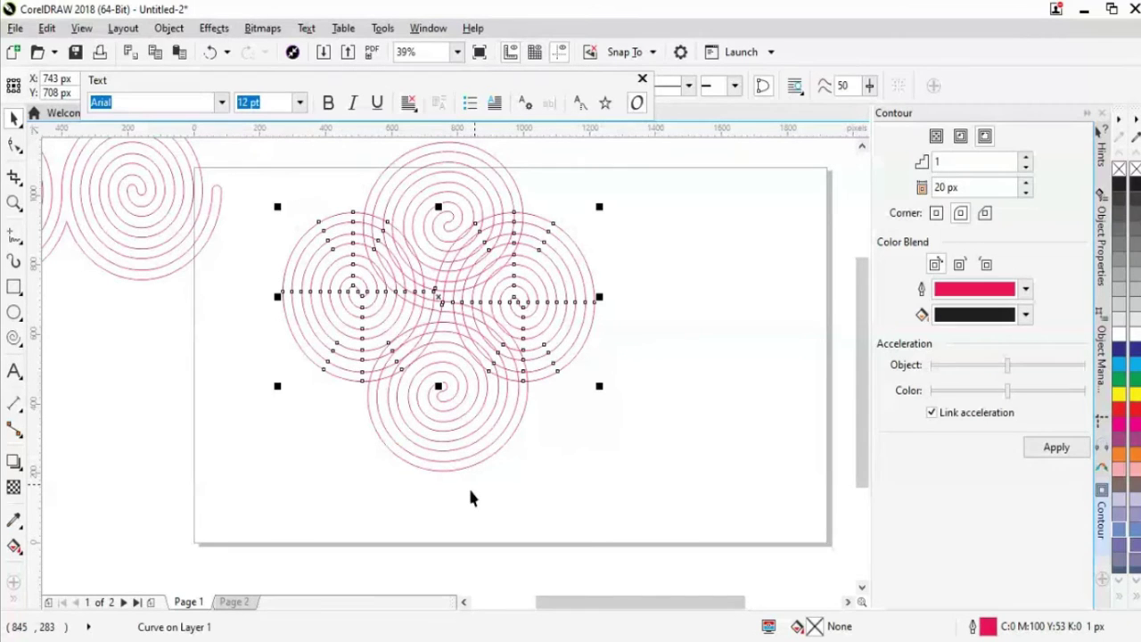
{"action": "left_click", "coordinate": [432, 406], "text": "shift"}
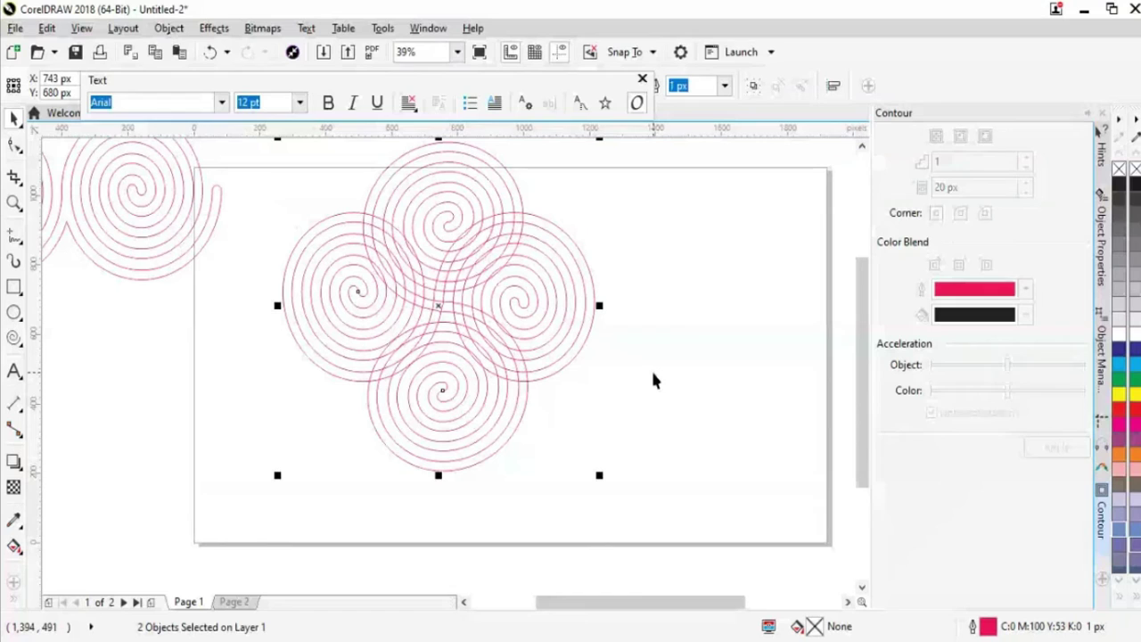
Close the floating text toolbar and Weld both selected spiral pairs into one cloverleaf outline
{"action": "left_click", "coordinate": [642, 80]}
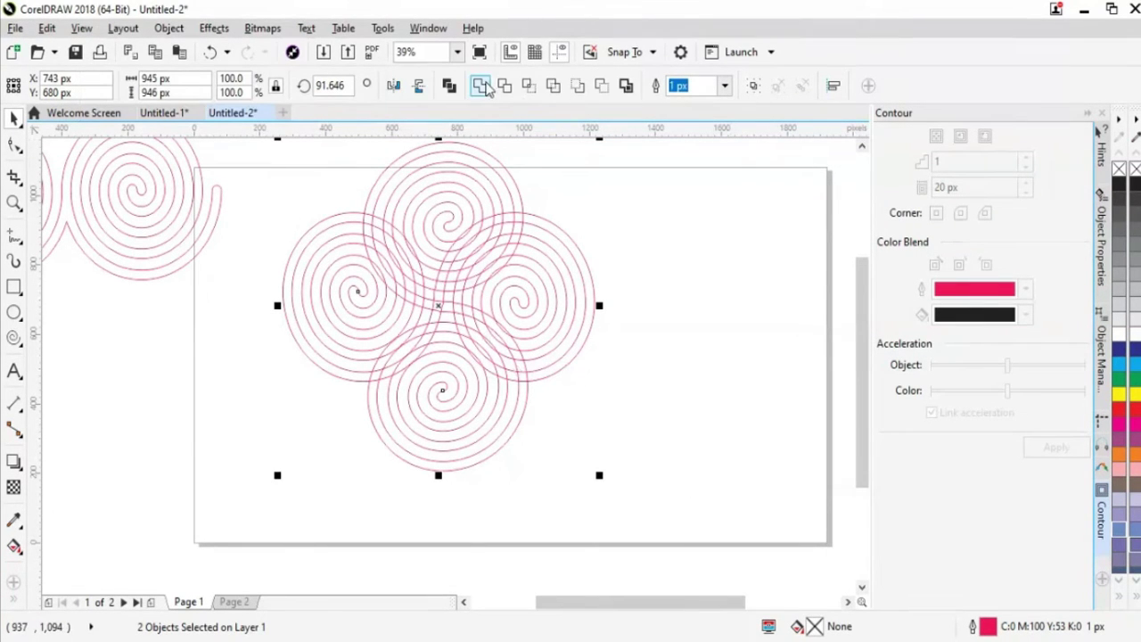
{"action": "left_click", "coordinate": [481, 86]}
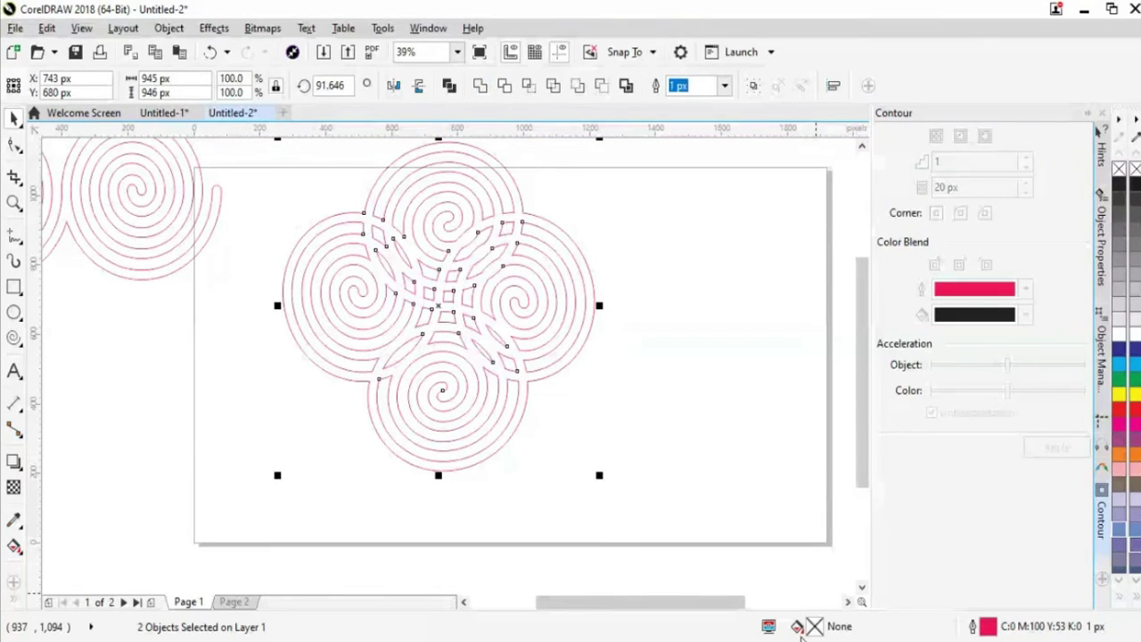
{"action": "left_click", "coordinate": [489, 306]}
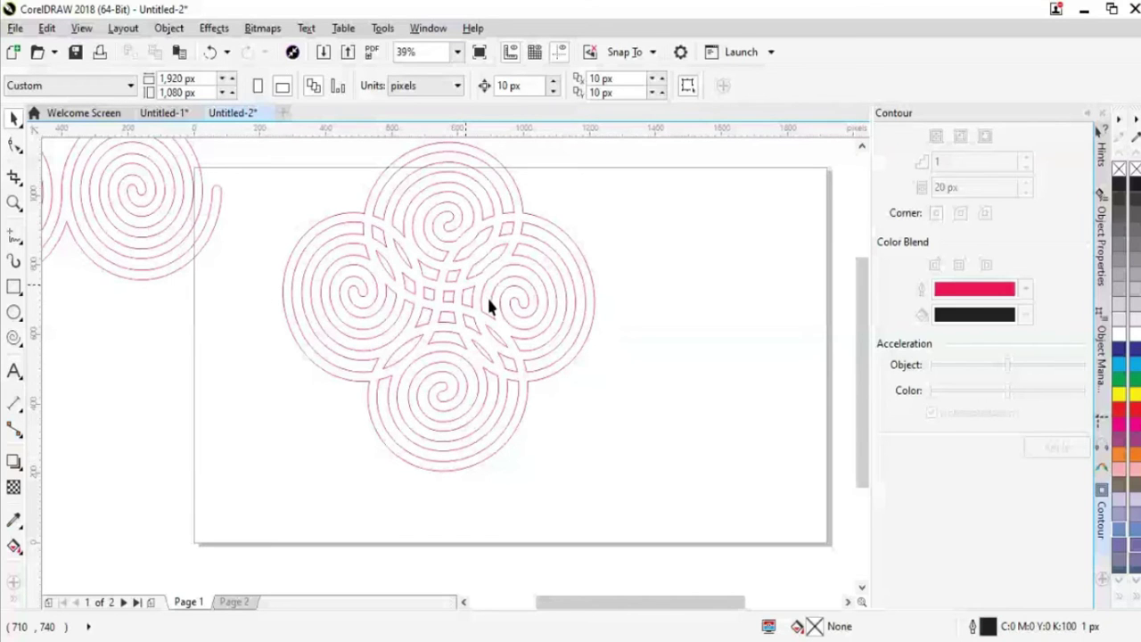
Use Smart Fill and the colour palette to give the welded cloverleaf a K:40 grey fill
{"action": "left_click", "coordinate": [490, 306]}
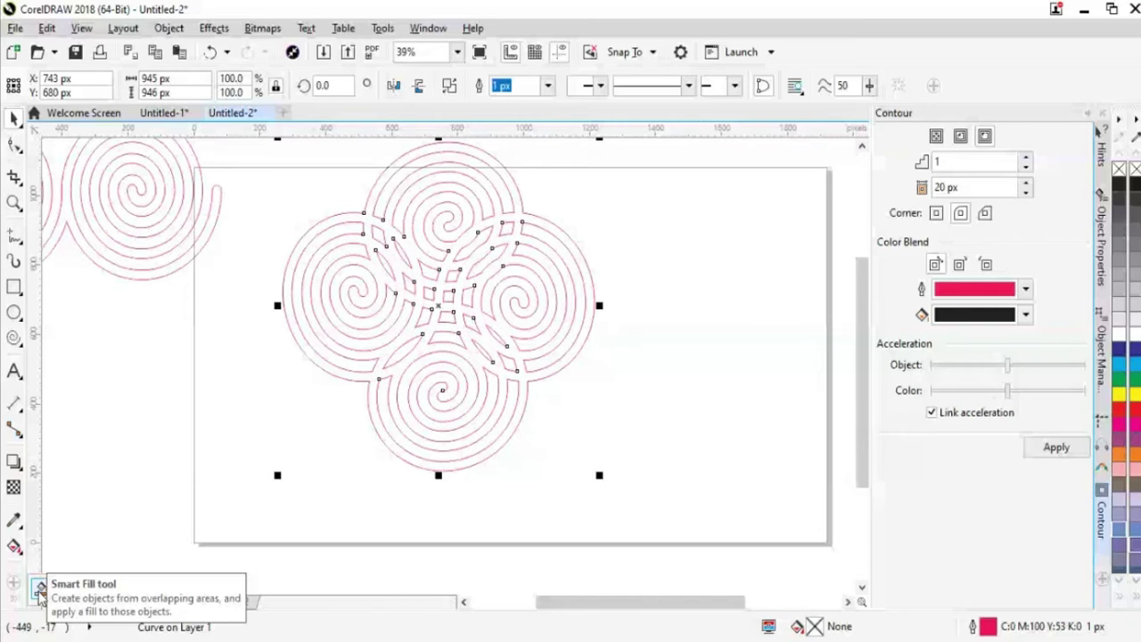
{"action": "left_click", "coordinate": [40, 590]}
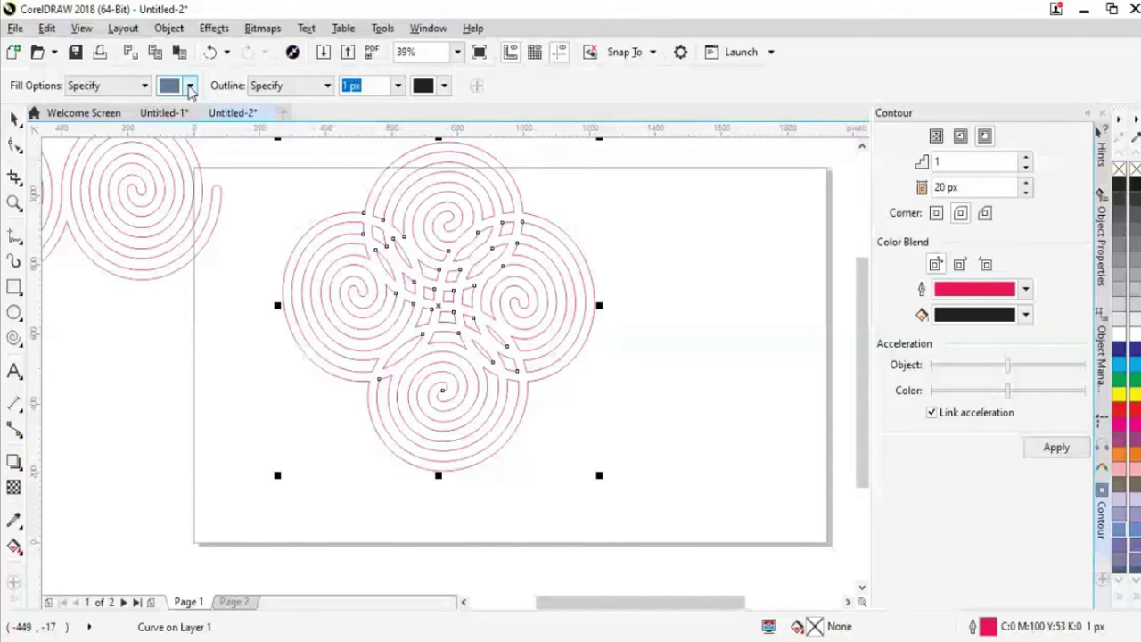
{"action": "left_click", "coordinate": [189, 86]}
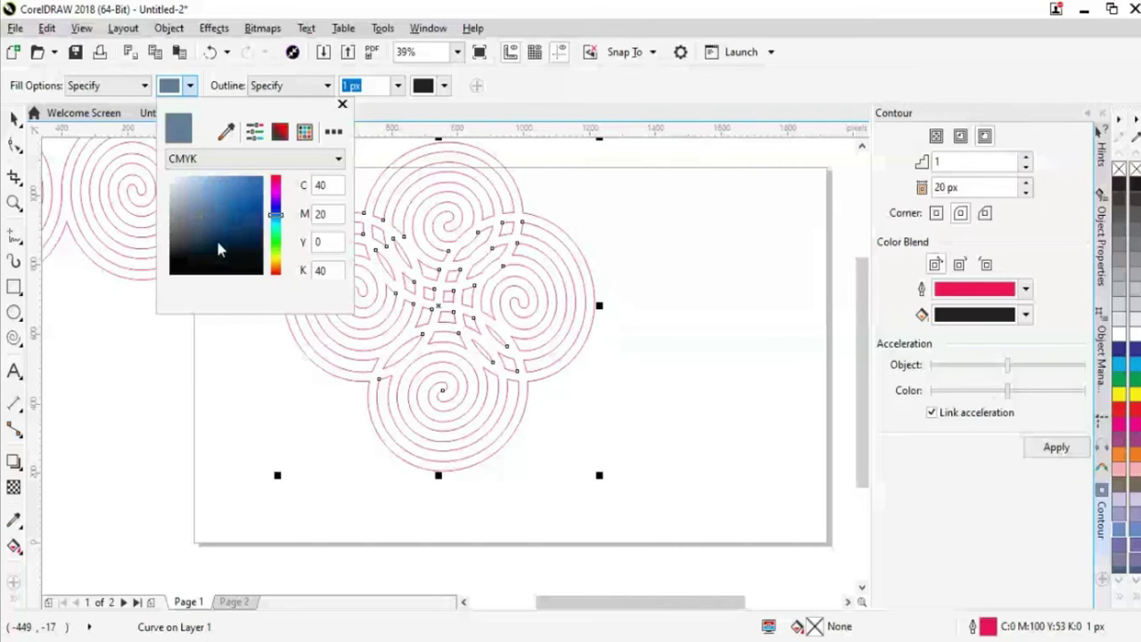
{"action": "key", "text": "Escape"}
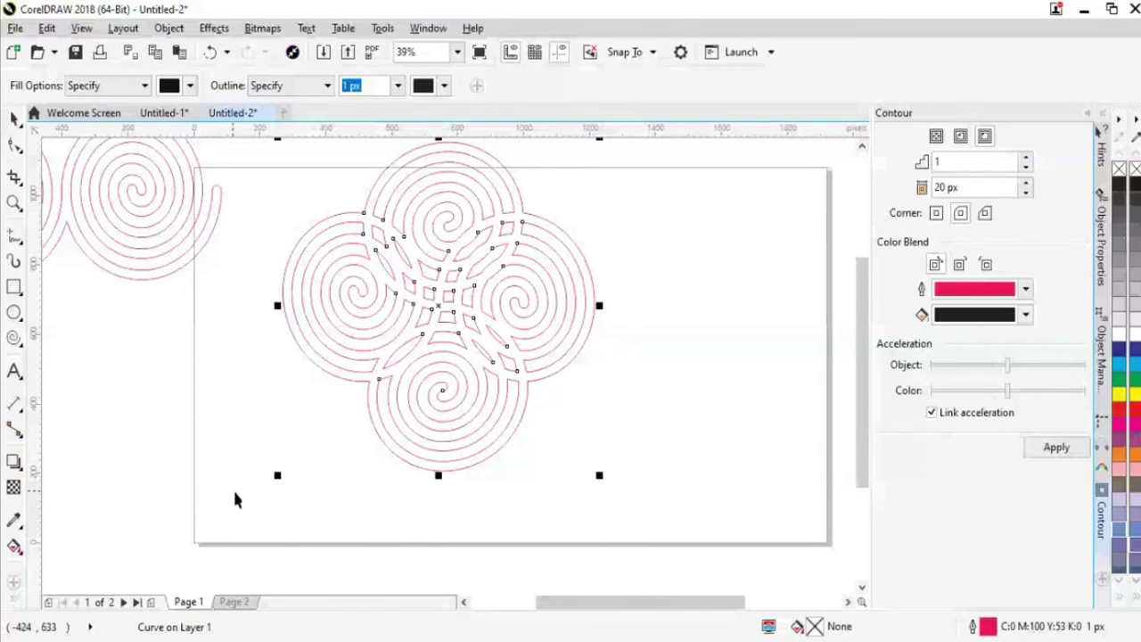
{"action": "key", "text": "space"}
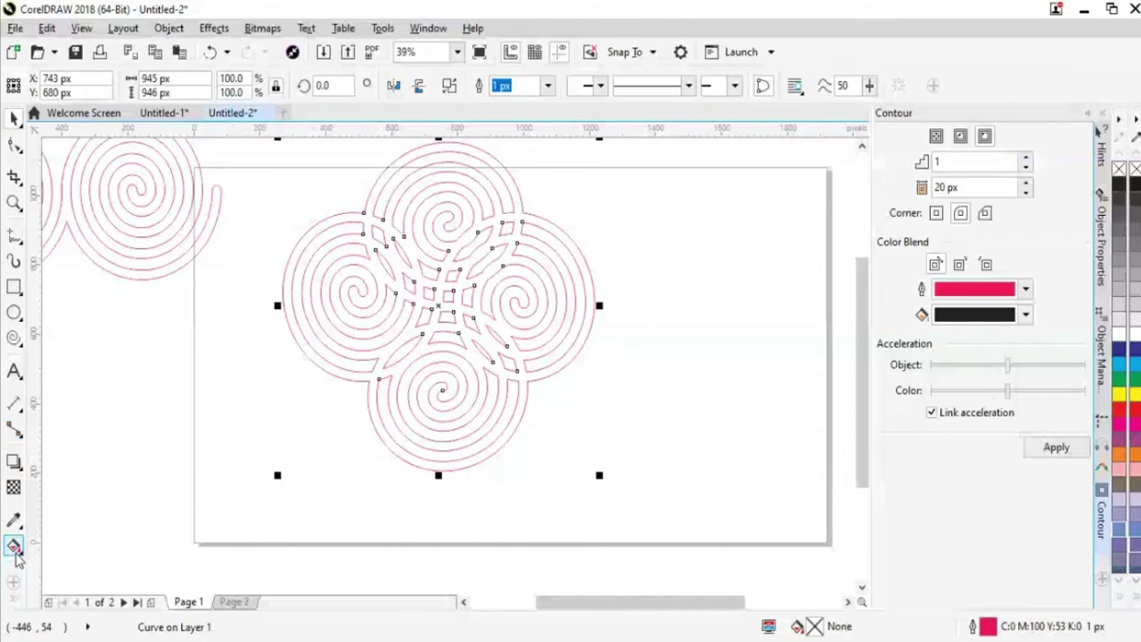
{"action": "left_click", "coordinate": [9, 605]}
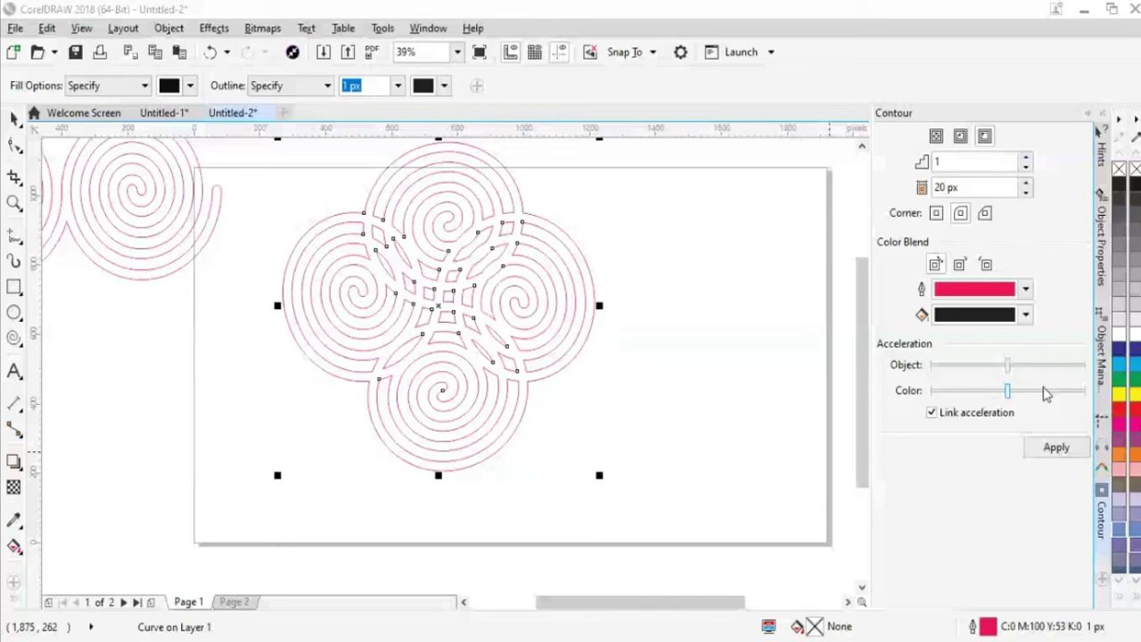
{"action": "left_click", "coordinate": [1119, 323]}
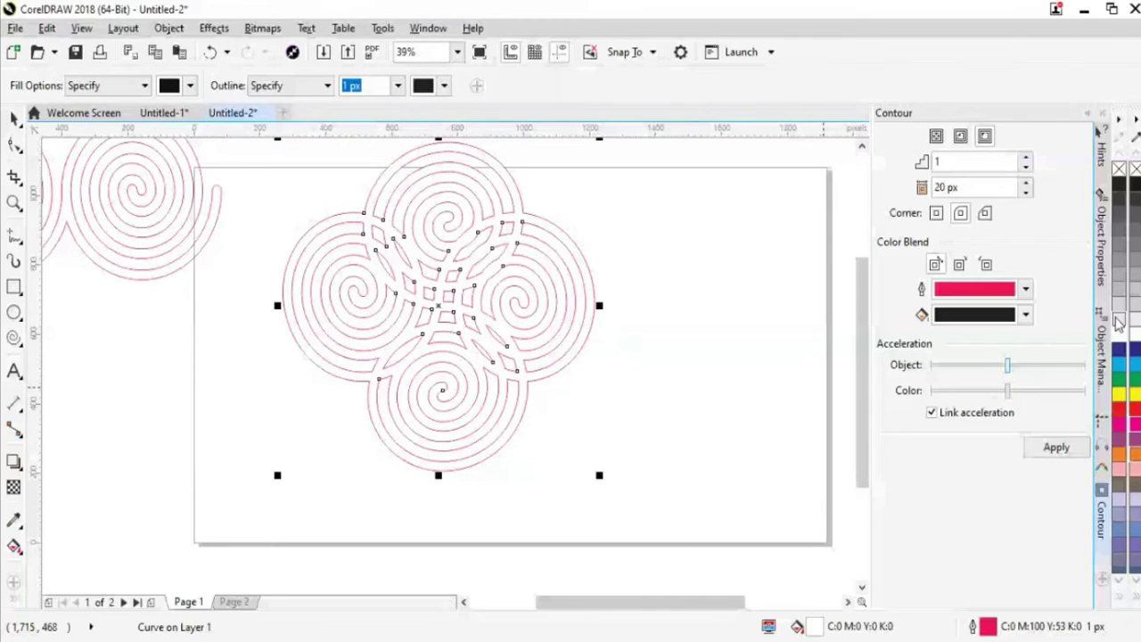
{"action": "left_click", "coordinate": [1119, 314]}
{"action": "left_click", "coordinate": [12, 605]}
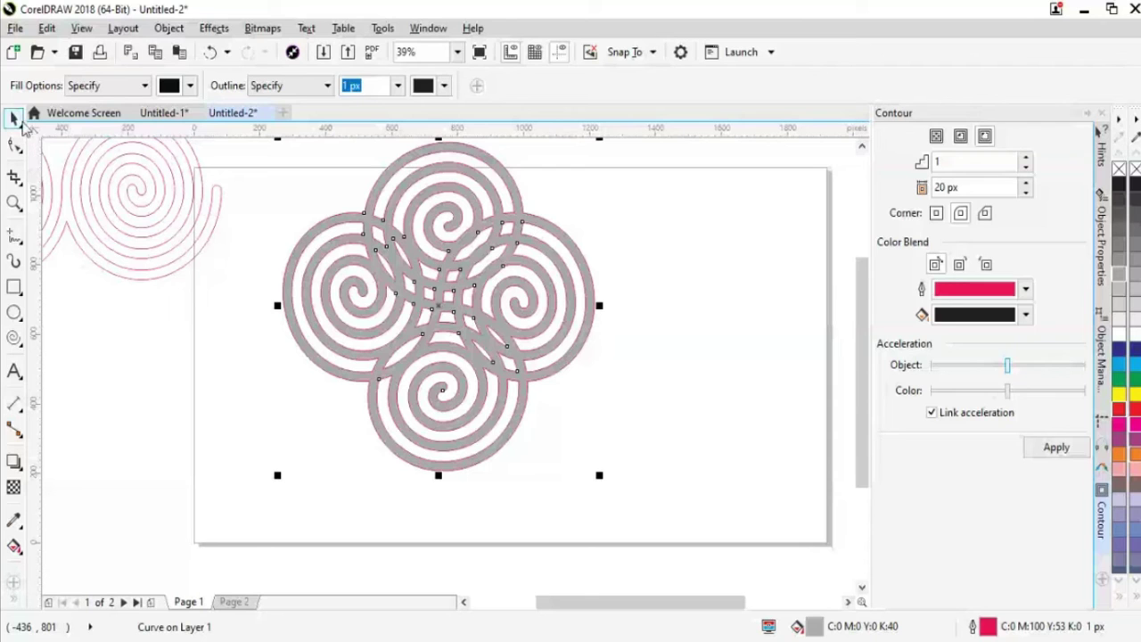
Shrink the grey spiral group to about 65.7% and shift it down and left
{"action": "left_click", "coordinate": [147, 437]}
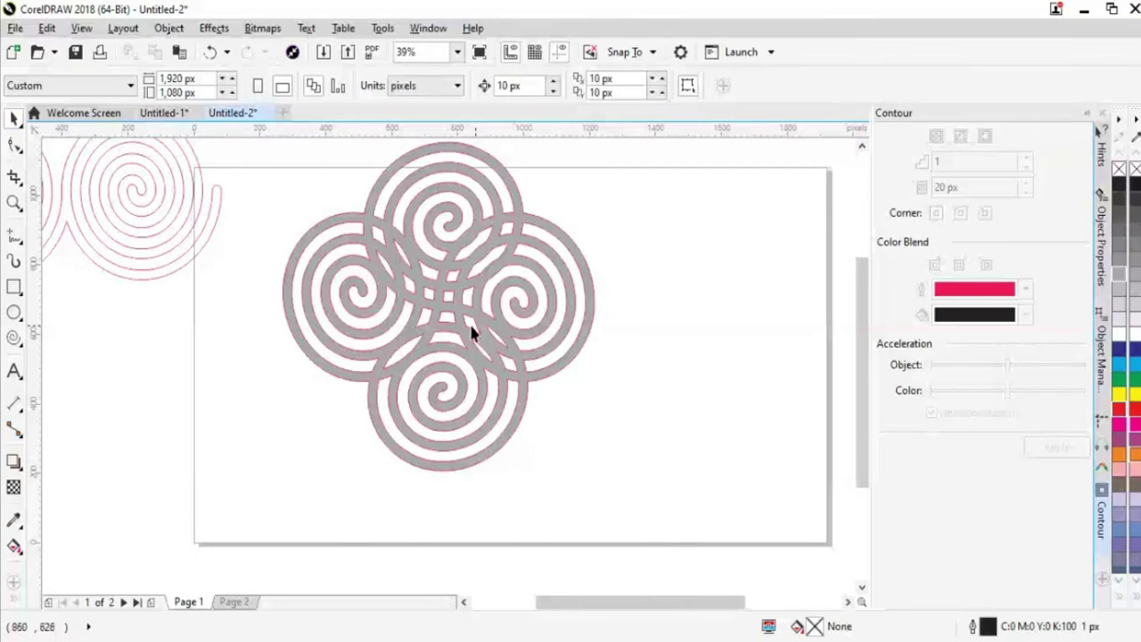
{"action": "left_click_drag", "start_coordinate": [543, 326], "coordinate": [522, 382]}
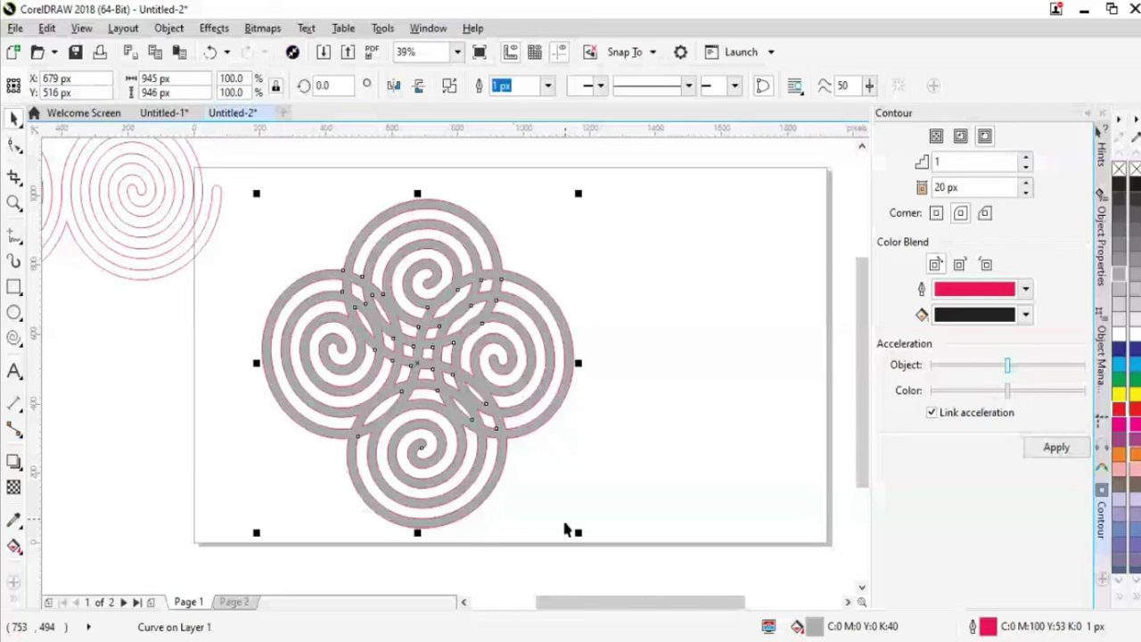
{"action": "left_click_drag", "start_coordinate": [578, 533], "coordinate": [428, 383]}
{"action": "left_click", "coordinate": [515, 352]}
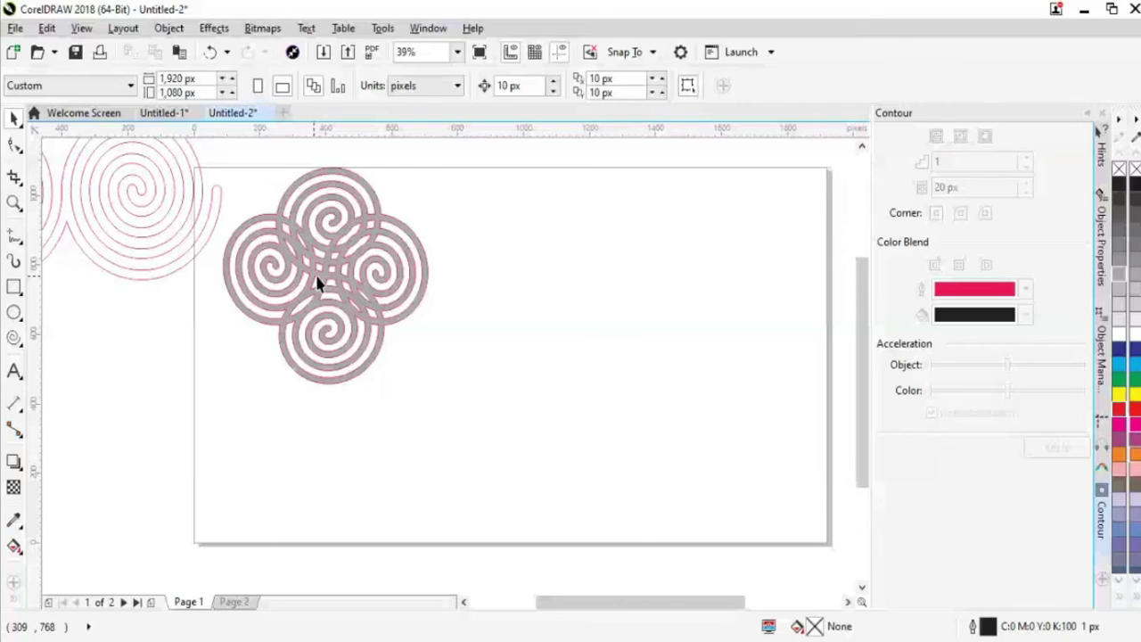
{"action": "left_click_drag", "start_coordinate": [318, 284], "coordinate": [294, 316]}
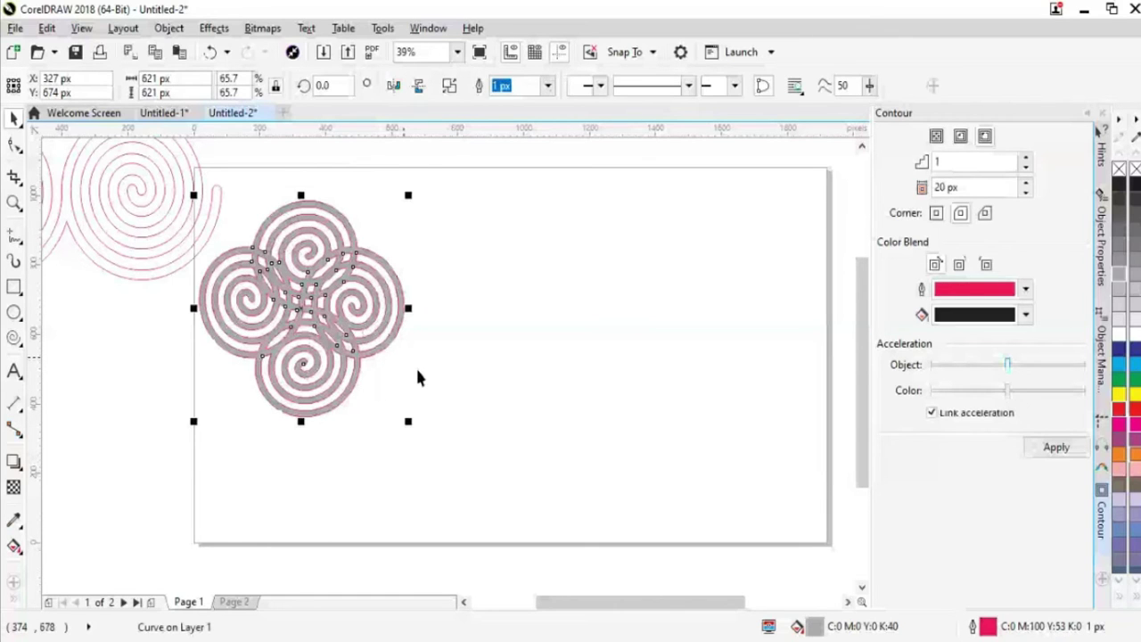
{"action": "left_click", "coordinate": [521, 440]}
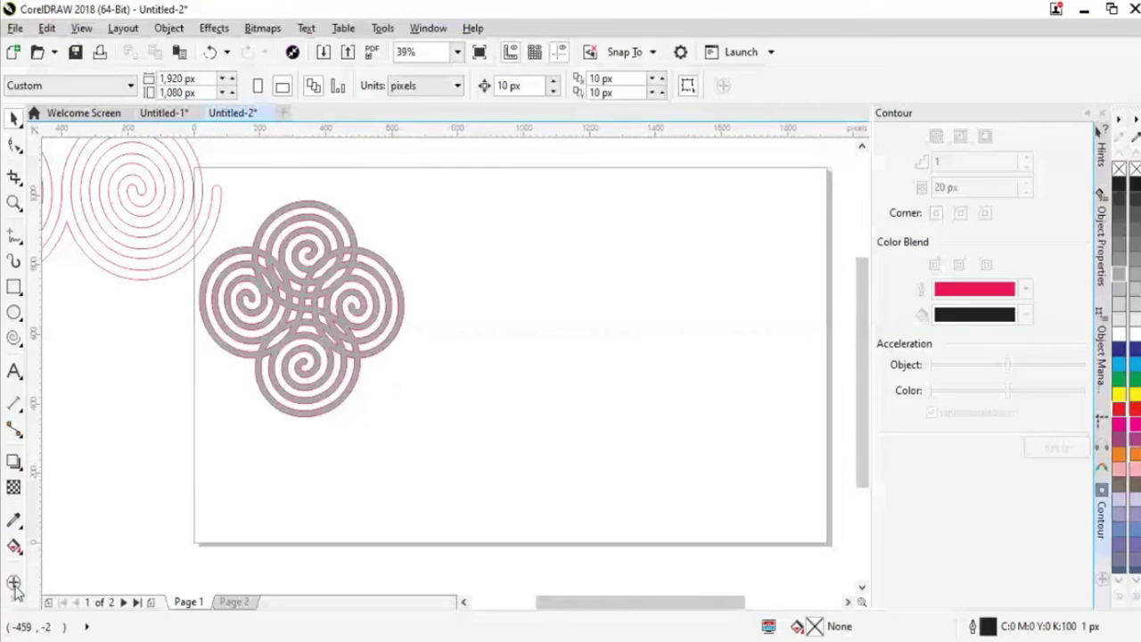
Move the grey spiral cluster onto the page's left edge and reselect it
{"action": "left_click", "coordinate": [14, 585]}
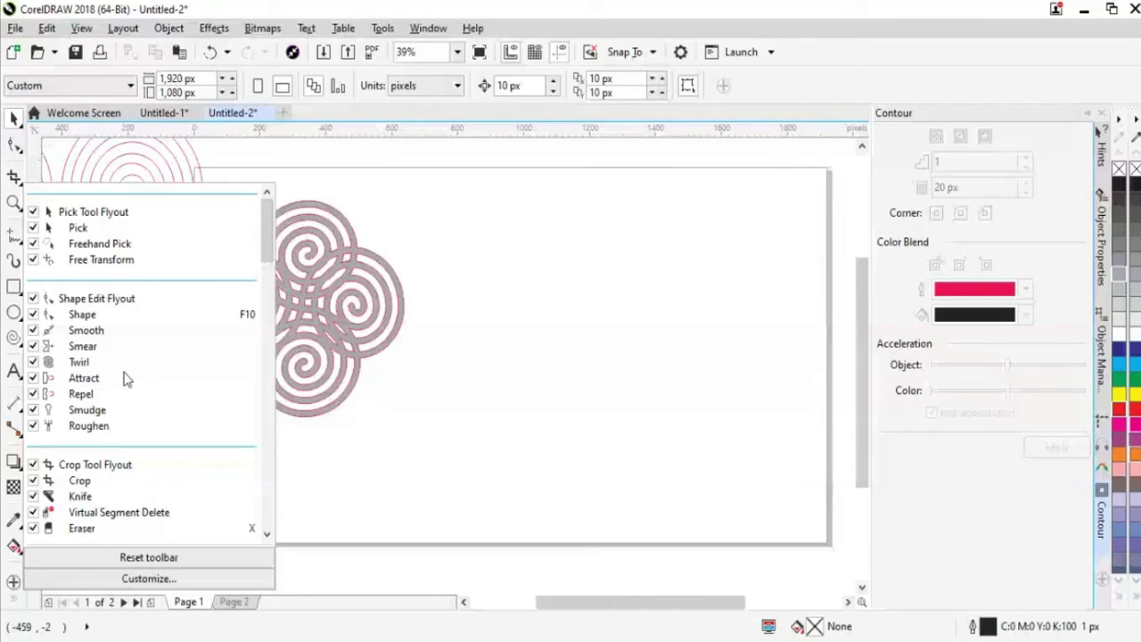
{"action": "left_click", "coordinate": [524, 493]}
{"action": "left_click", "coordinate": [14, 599]}
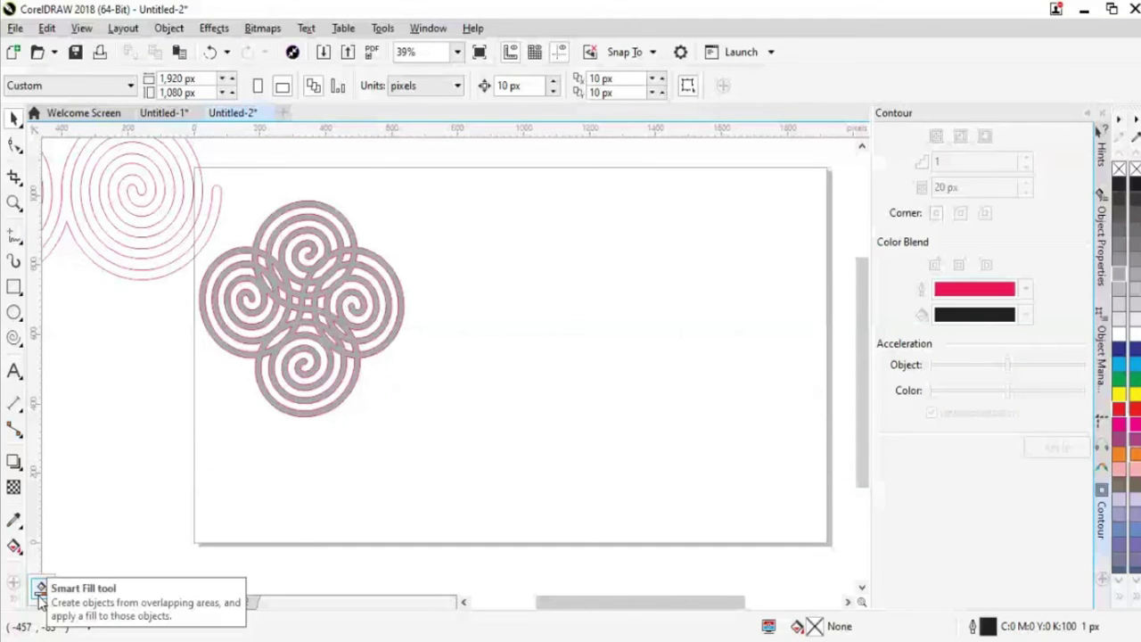
{"action": "left_click", "coordinate": [40, 592]}
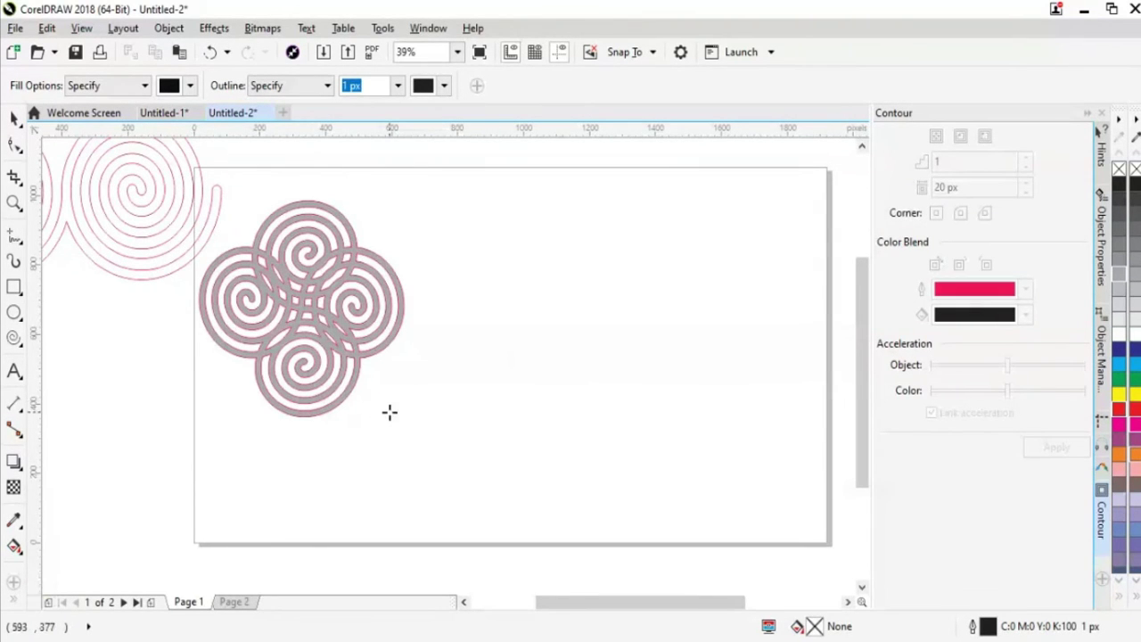
{"action": "left_click", "coordinate": [339, 347]}
{"action": "left_click_drag", "start_coordinate": [339, 348], "coordinate": [230, 431]}
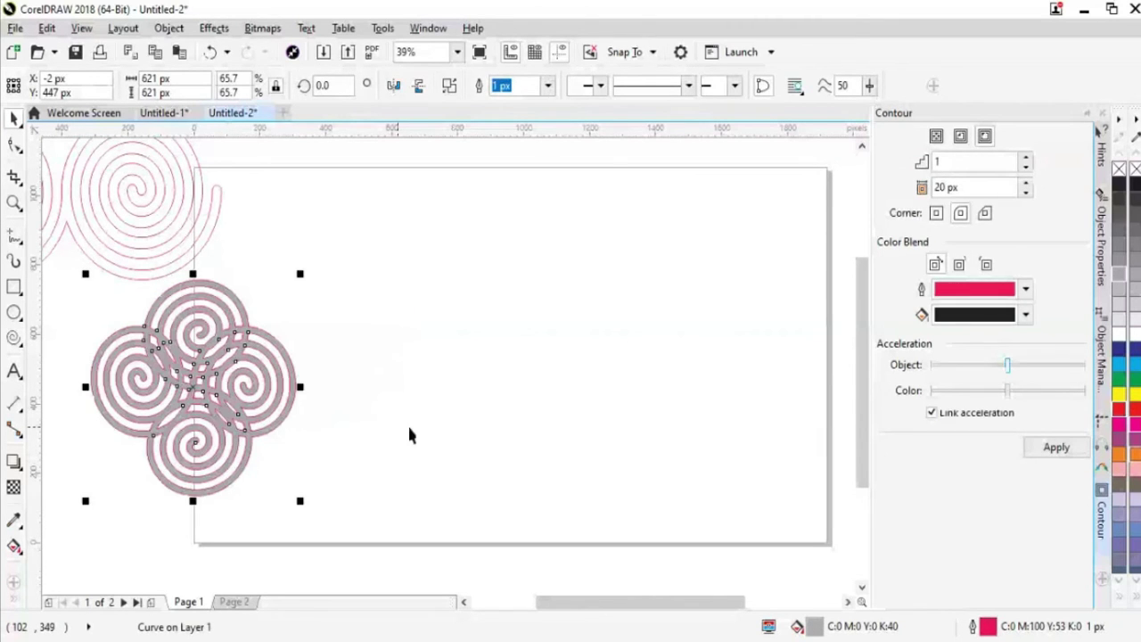
{"action": "left_click", "coordinate": [422, 427]}
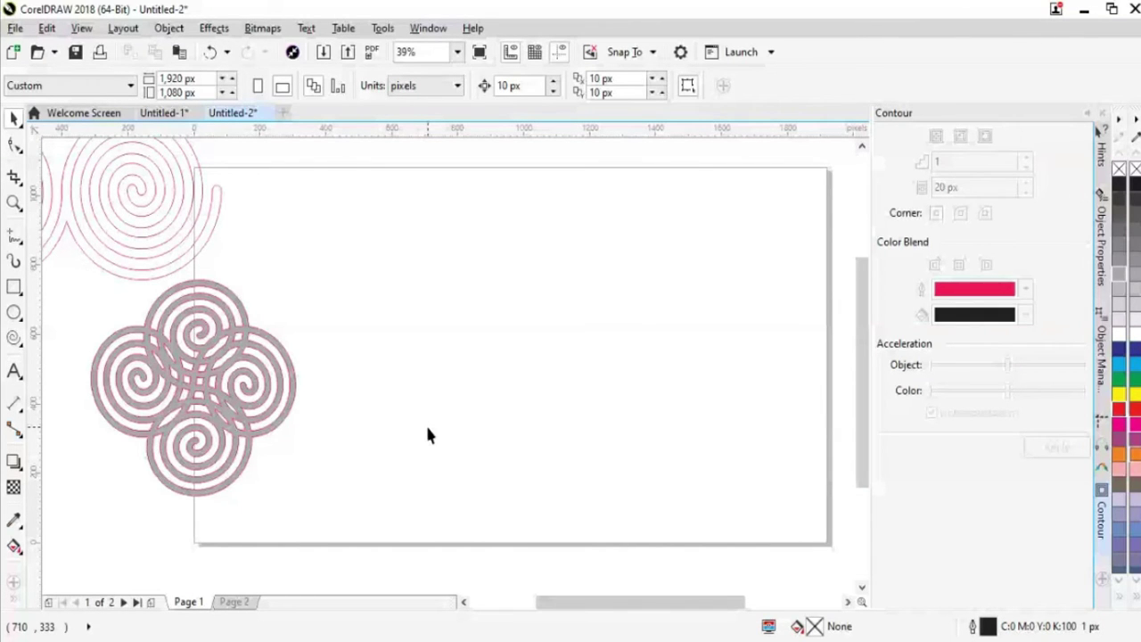
{"action": "left_click", "coordinate": [280, 401]}
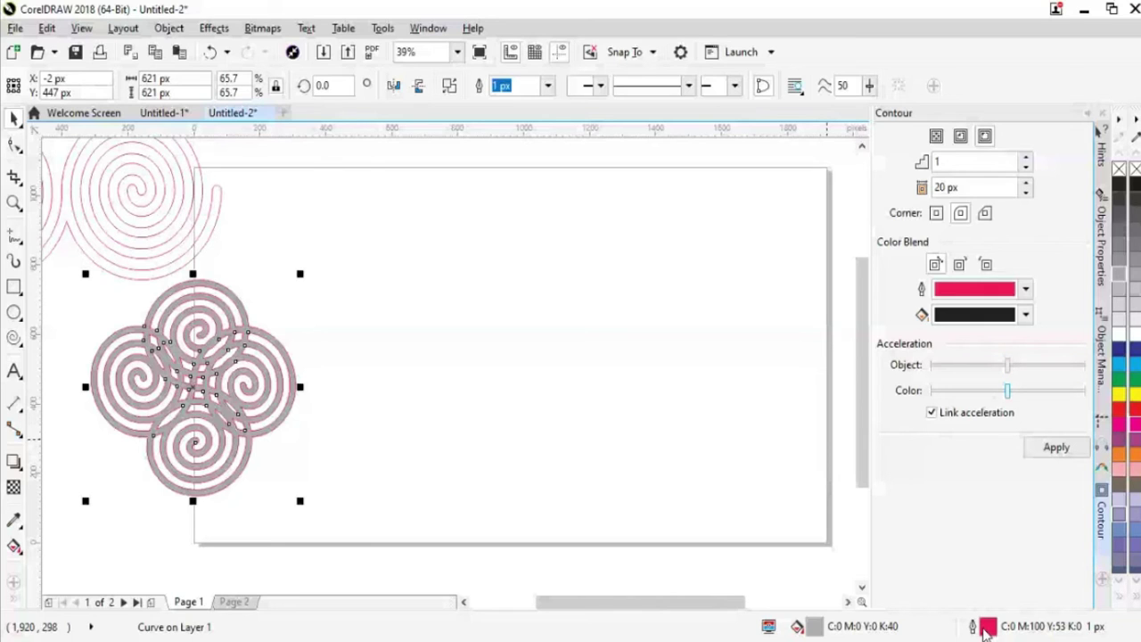
Give the cluster a 4 px near-black outline, move it top-right, and shift one spiral left
{"action": "double_click", "coordinate": [987, 629]}
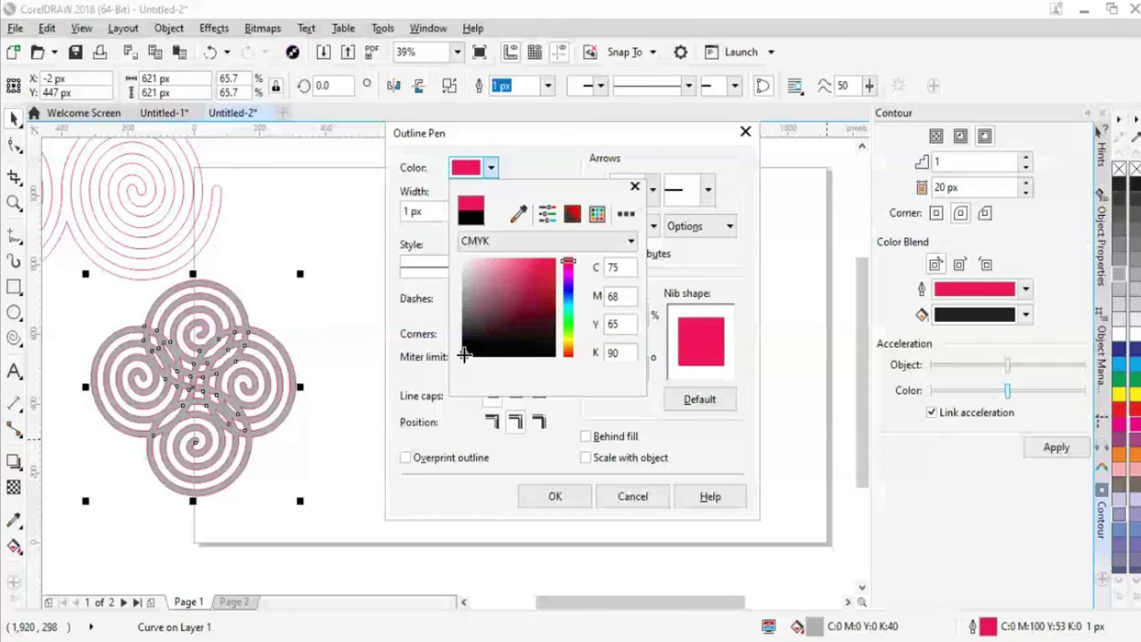
{"action": "left_click", "coordinate": [550, 496]}
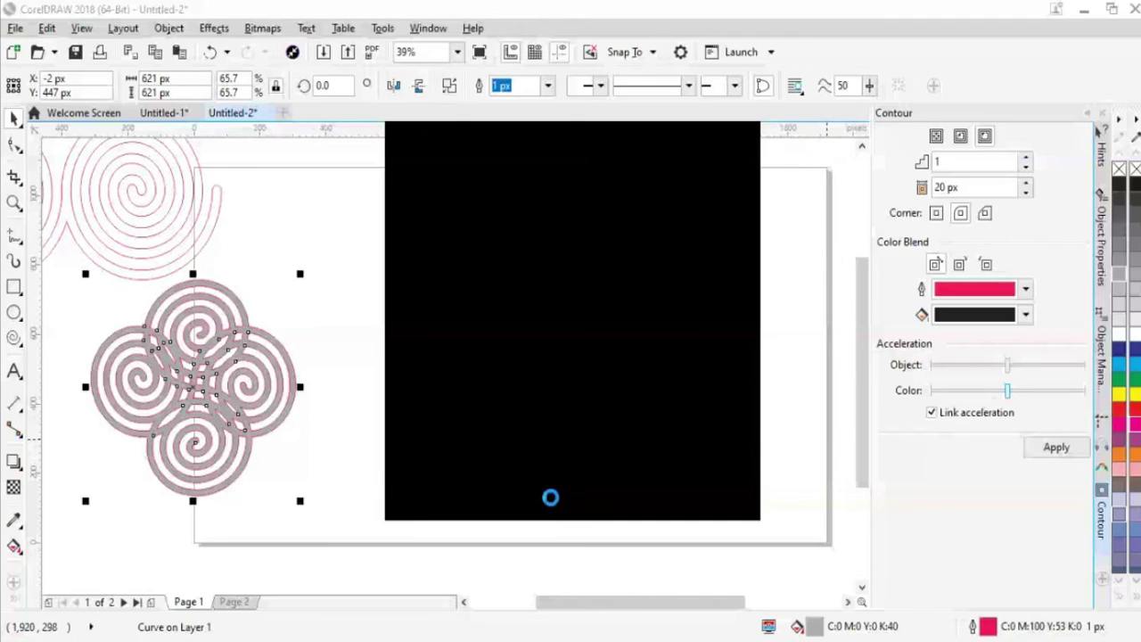
{"action": "left_click_drag", "start_coordinate": [240, 417], "coordinate": [836, 258]}
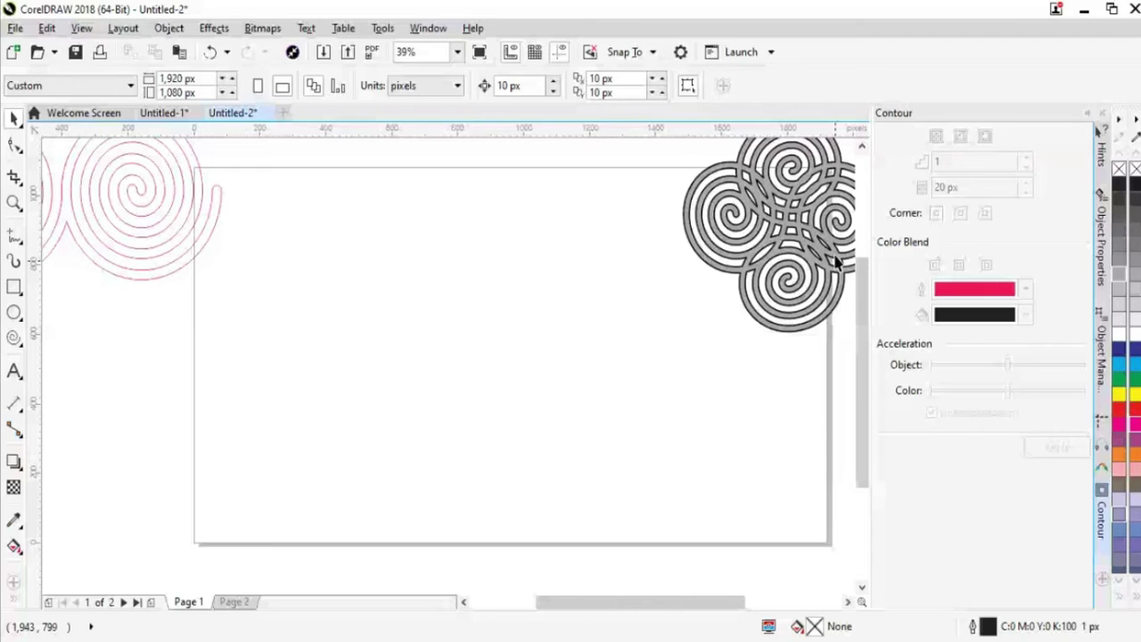
{"action": "left_click_drag", "start_coordinate": [836, 259], "coordinate": [768, 248]}
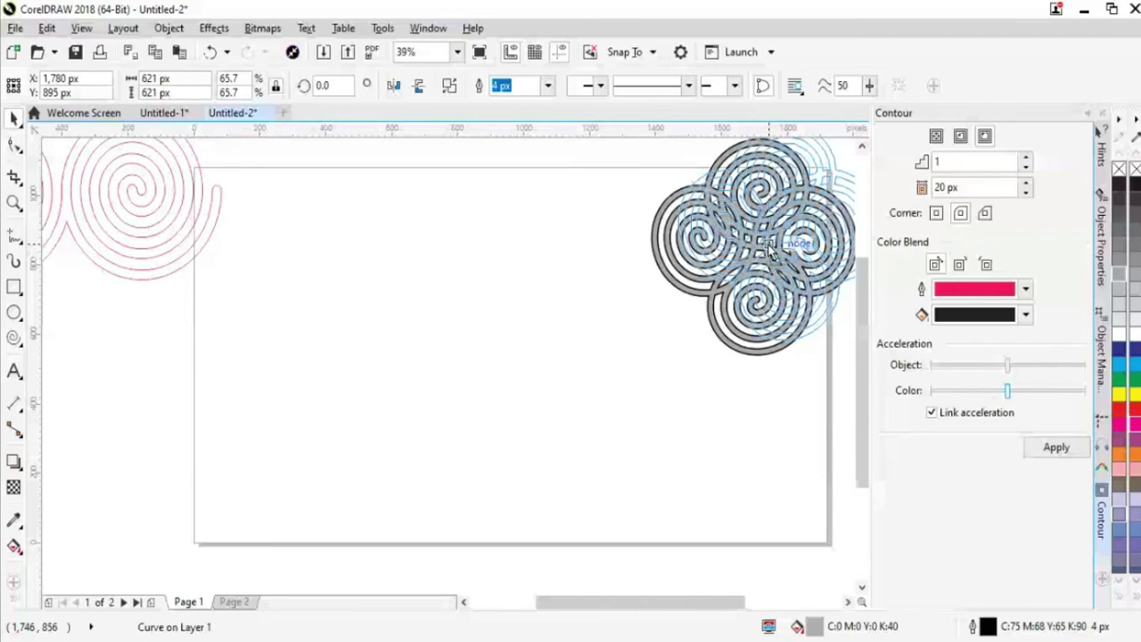
{"action": "left_click_drag", "start_coordinate": [768, 248], "coordinate": [770, 246]}
{"action": "left_click", "coordinate": [584, 410]}
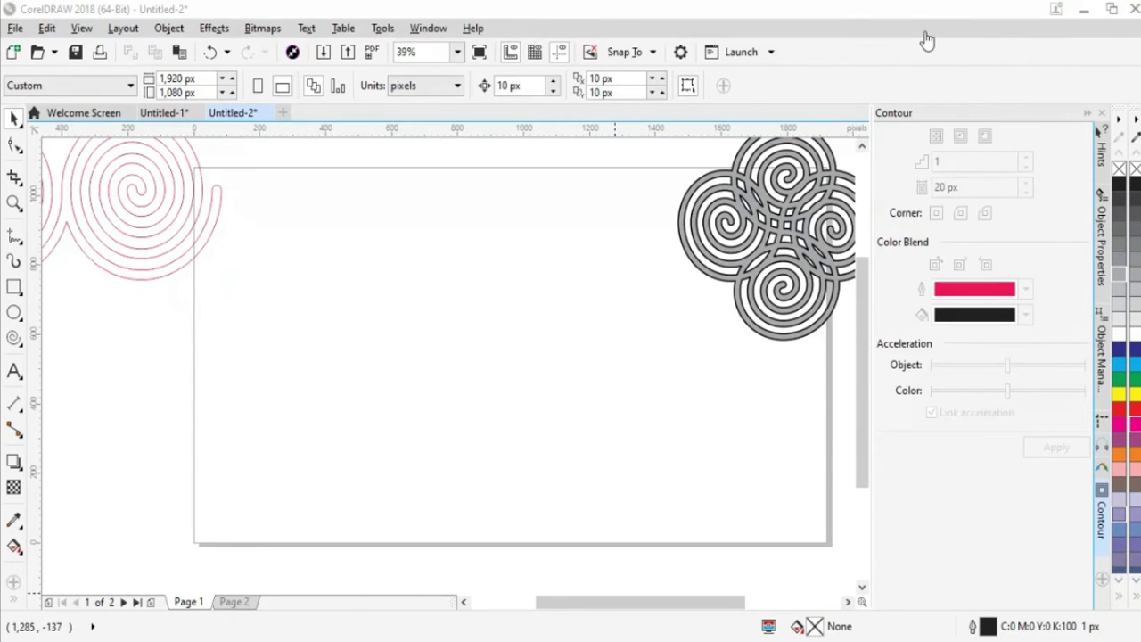
Draw a new spiral mid-page, apply a contour, and break the contour group apart
{"action": "left_click", "coordinate": [14, 338]}
{"action": "left_click_drag", "start_coordinate": [278, 247], "coordinate": [502, 484]}
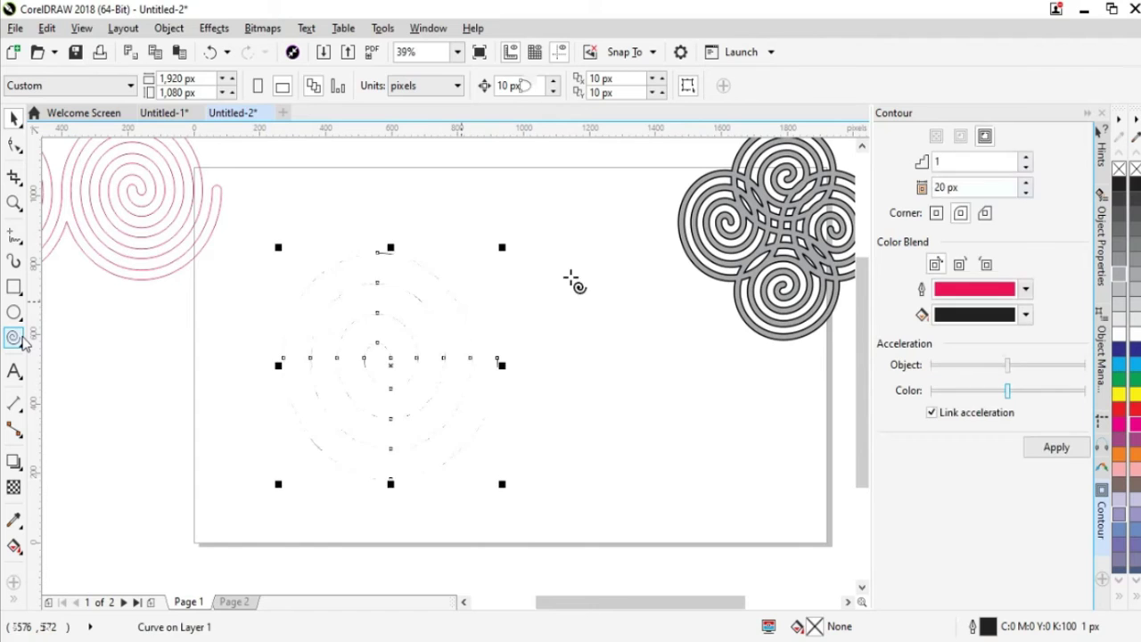
{"action": "left_click", "coordinate": [1057, 449]}
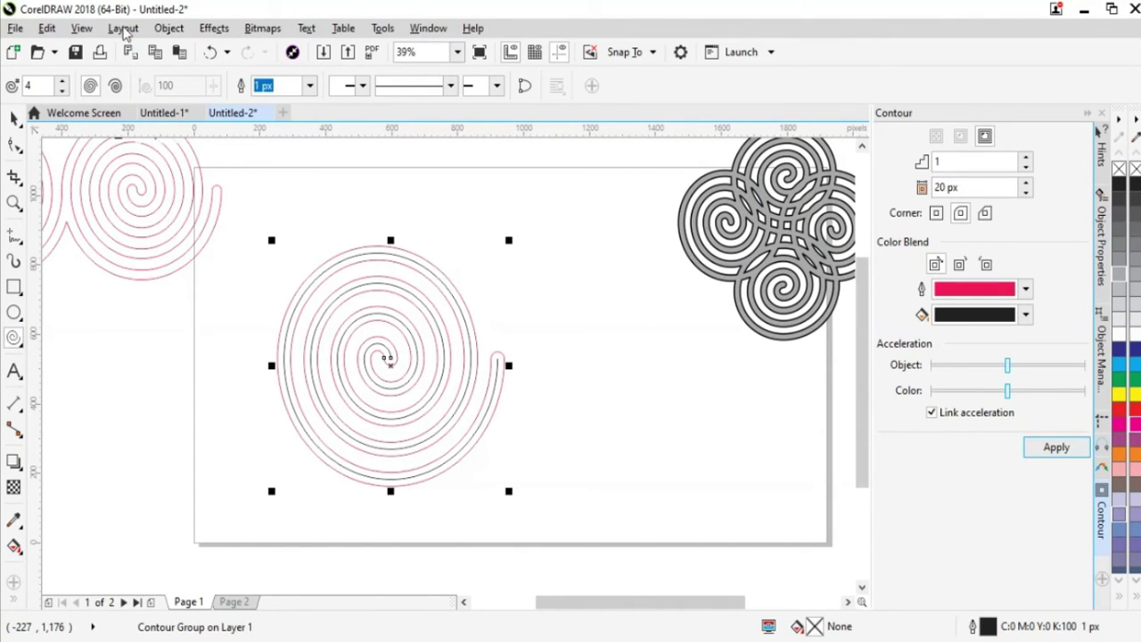
{"action": "left_click", "coordinate": [168, 28]}
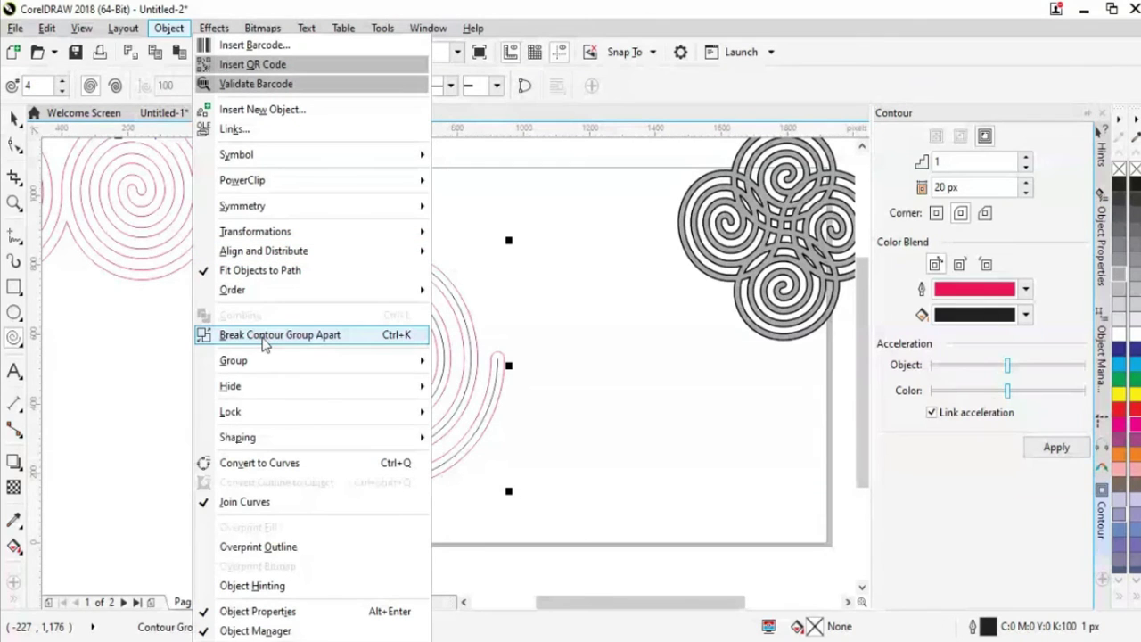
{"action": "left_click", "coordinate": [264, 336]}
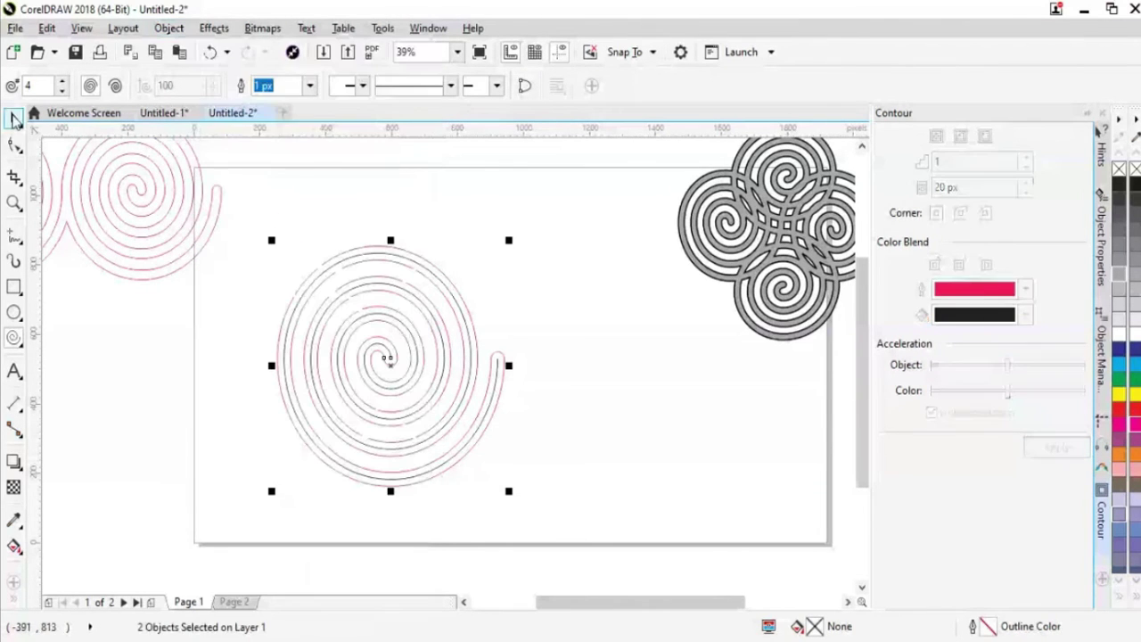
{"action": "left_click", "coordinate": [13, 118]}
Check the spiral and pink contour are separate by moving each aside and undoing
{"action": "left_click", "coordinate": [544, 424]}
{"action": "left_click", "coordinate": [481, 412]}
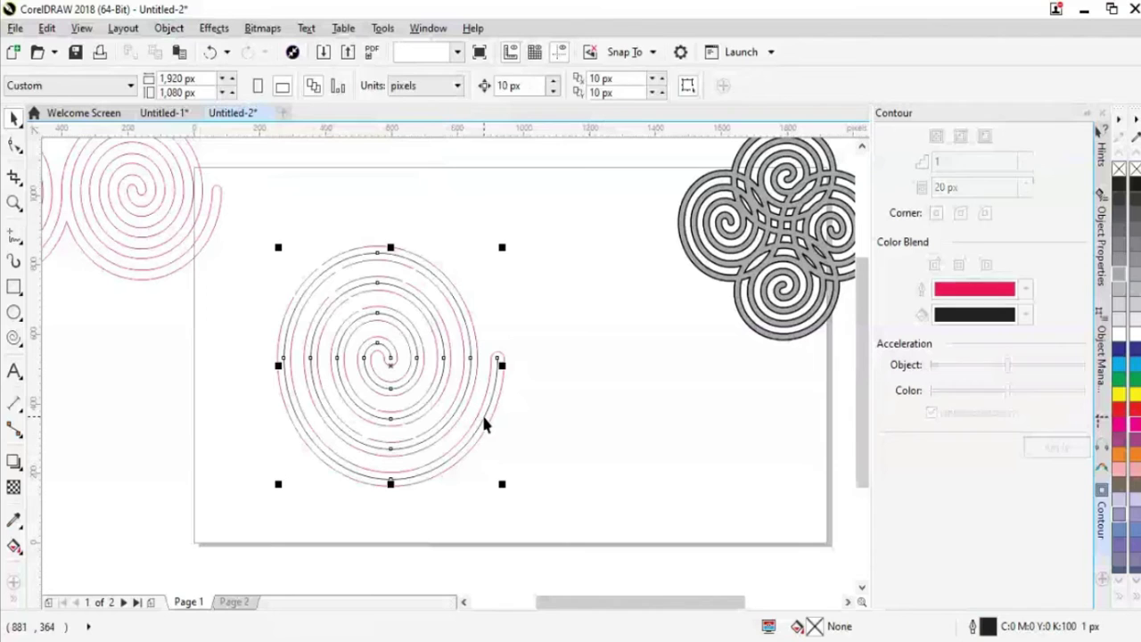
{"action": "left_click", "coordinate": [529, 432]}
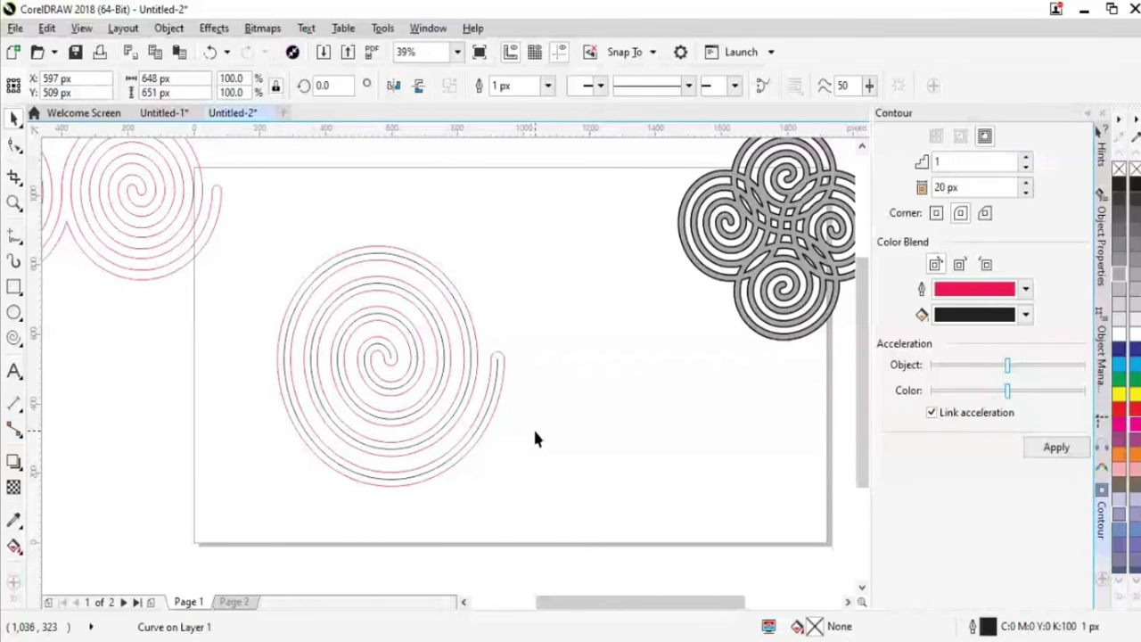
{"action": "left_click", "coordinate": [486, 427]}
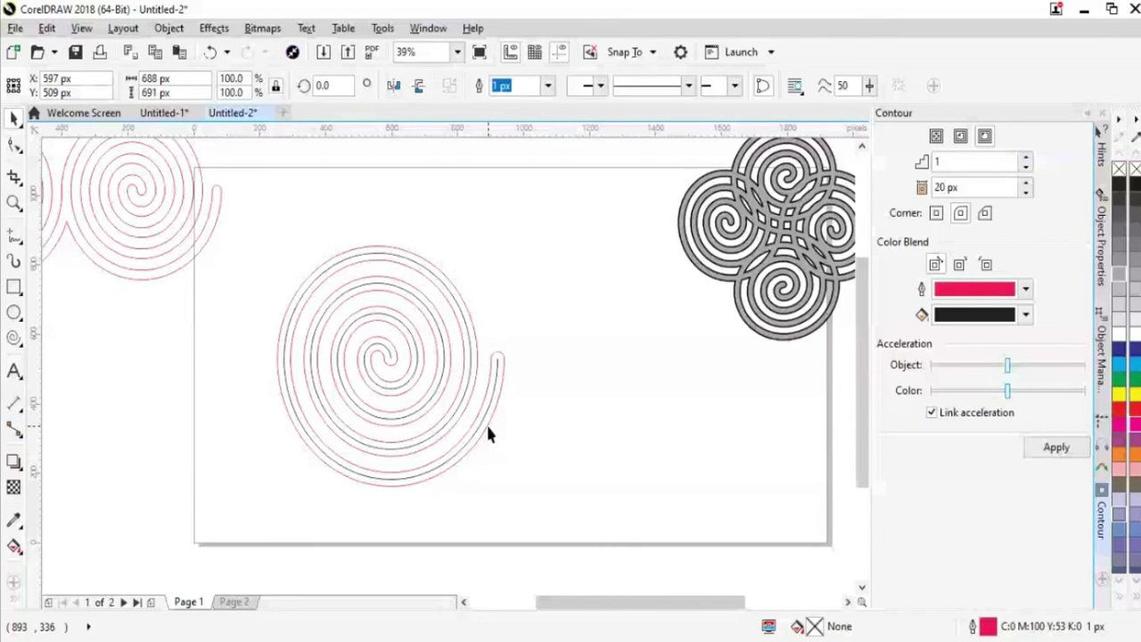
{"action": "left_click_drag", "start_coordinate": [487, 428], "coordinate": [464, 501]}
{"action": "key", "text": "ctrl+z"}
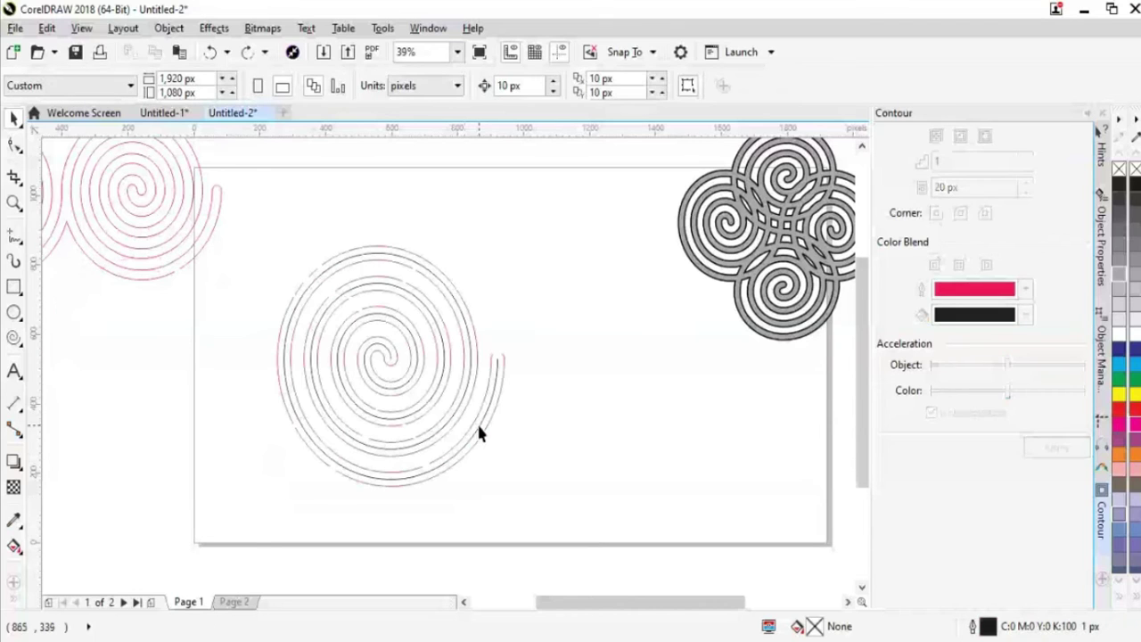
{"action": "left_click_drag", "start_coordinate": [479, 433], "coordinate": [259, 445]}
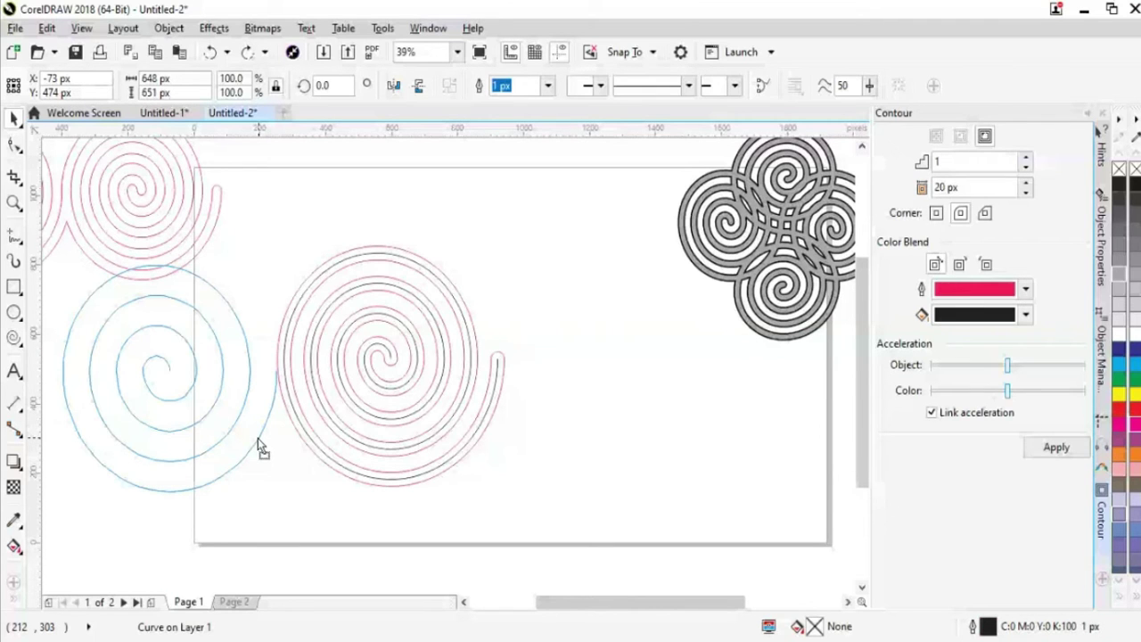
{"action": "left_click_drag", "start_coordinate": [258, 438], "coordinate": [211, 427]}
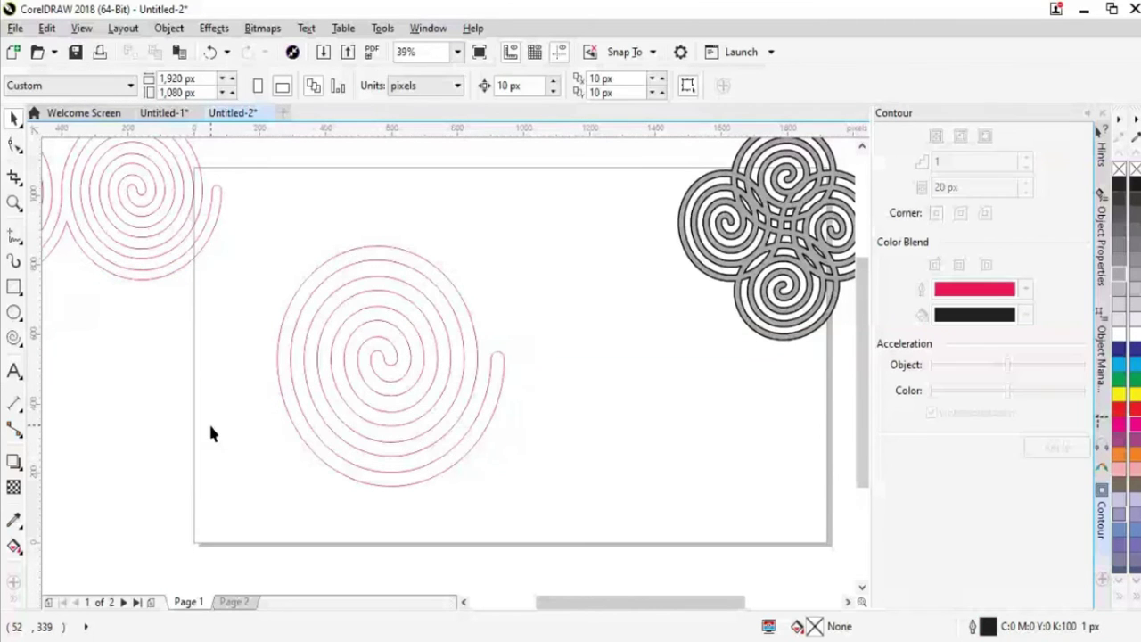
{"action": "key", "text": "ctrl+z"}
{"action": "left_click", "coordinate": [553, 451]}
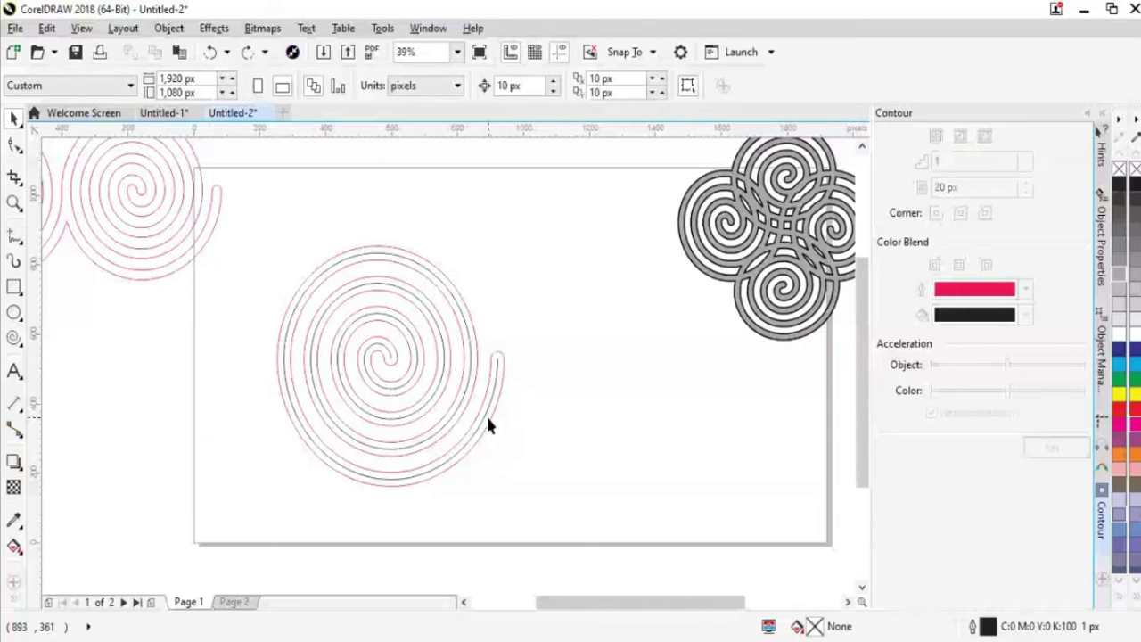
{"action": "left_click", "coordinate": [488, 425]}
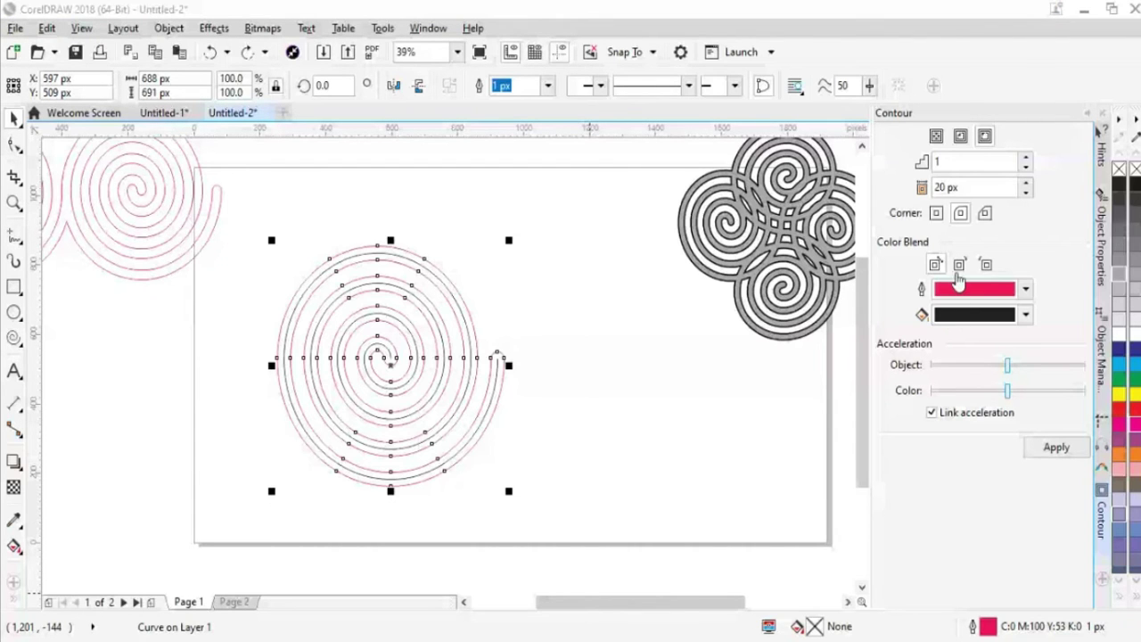
{"action": "left_click", "coordinate": [608, 452]}
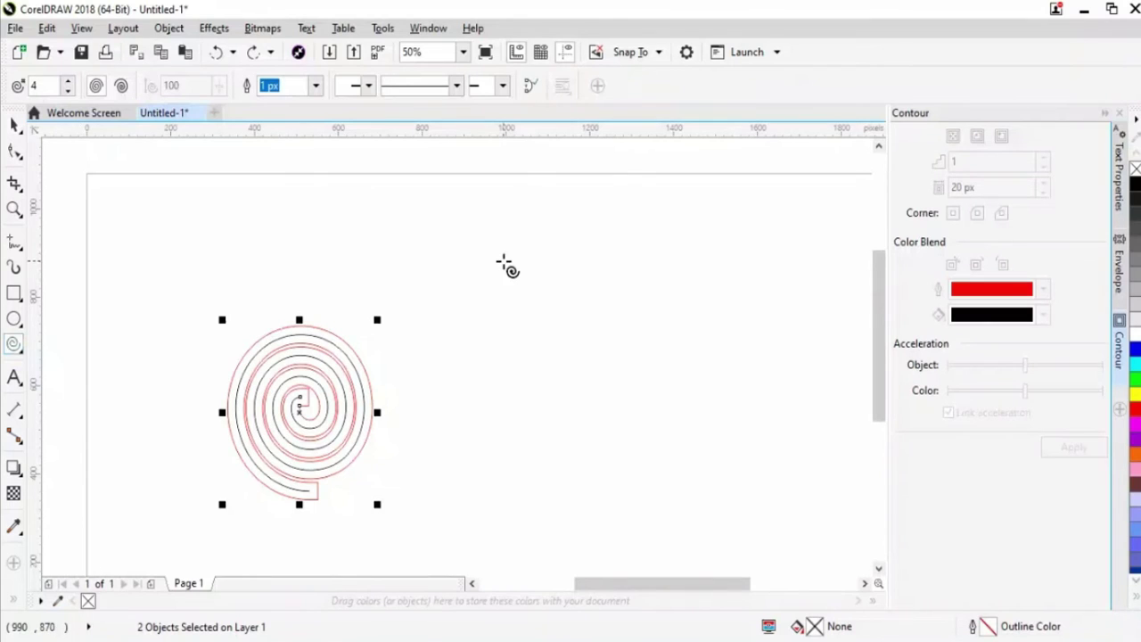
Draw a new spiral right of the existing one, give it a red-and-black contour, and break it apart
{"action": "left_click_drag", "start_coordinate": [499, 255], "coordinate": [687, 422]}
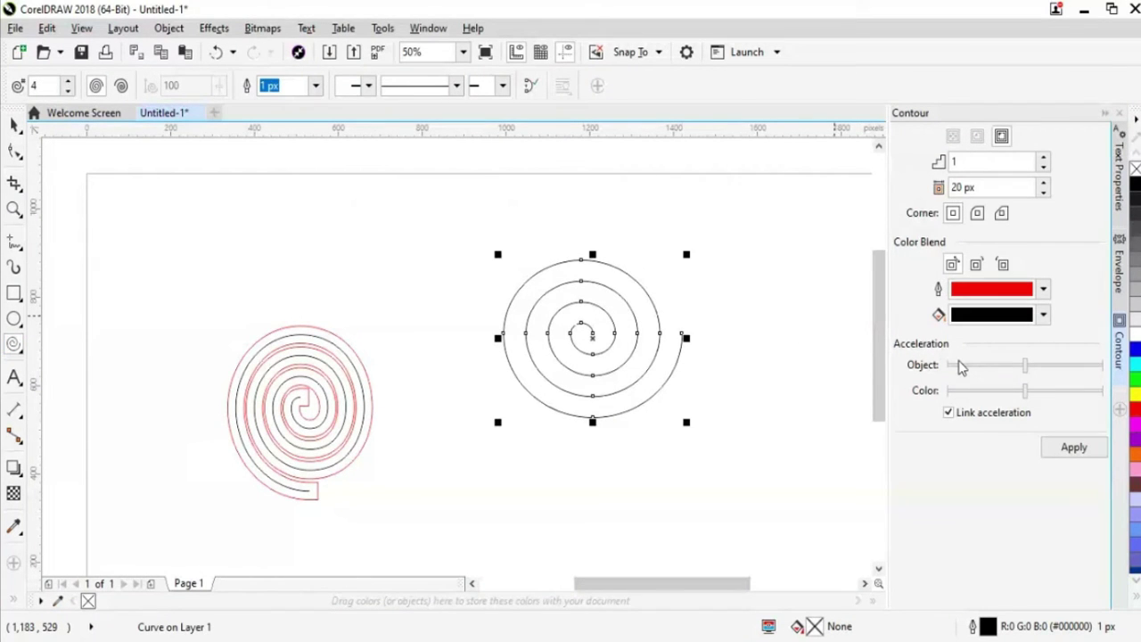
{"action": "left_click", "coordinate": [1071, 449]}
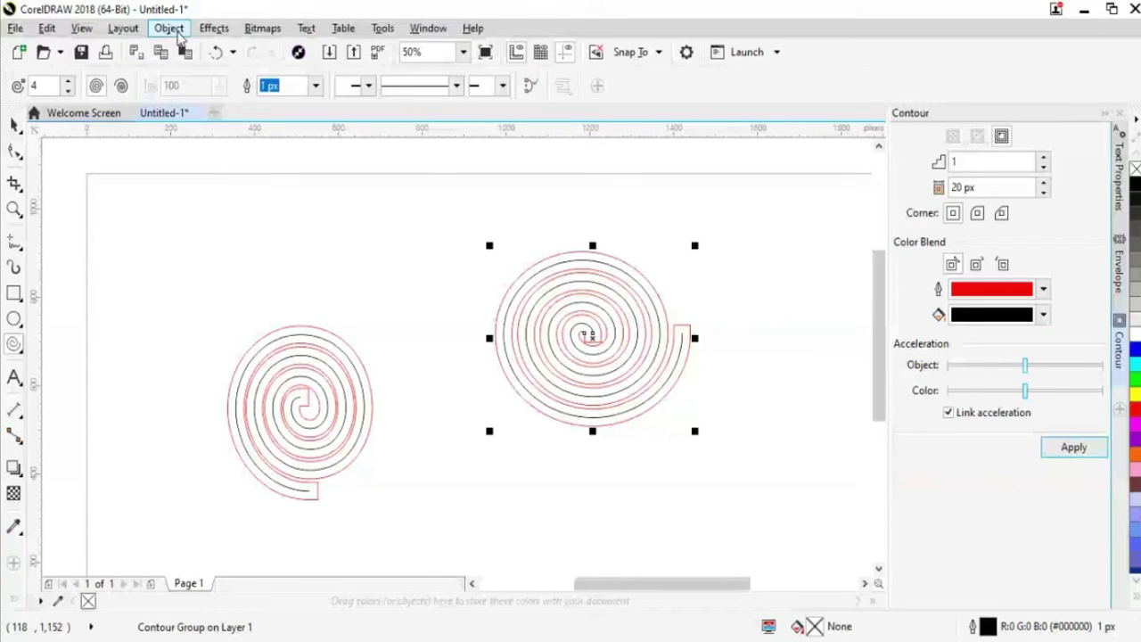
{"action": "left_click", "coordinate": [169, 28]}
{"action": "left_click", "coordinate": [281, 336]}
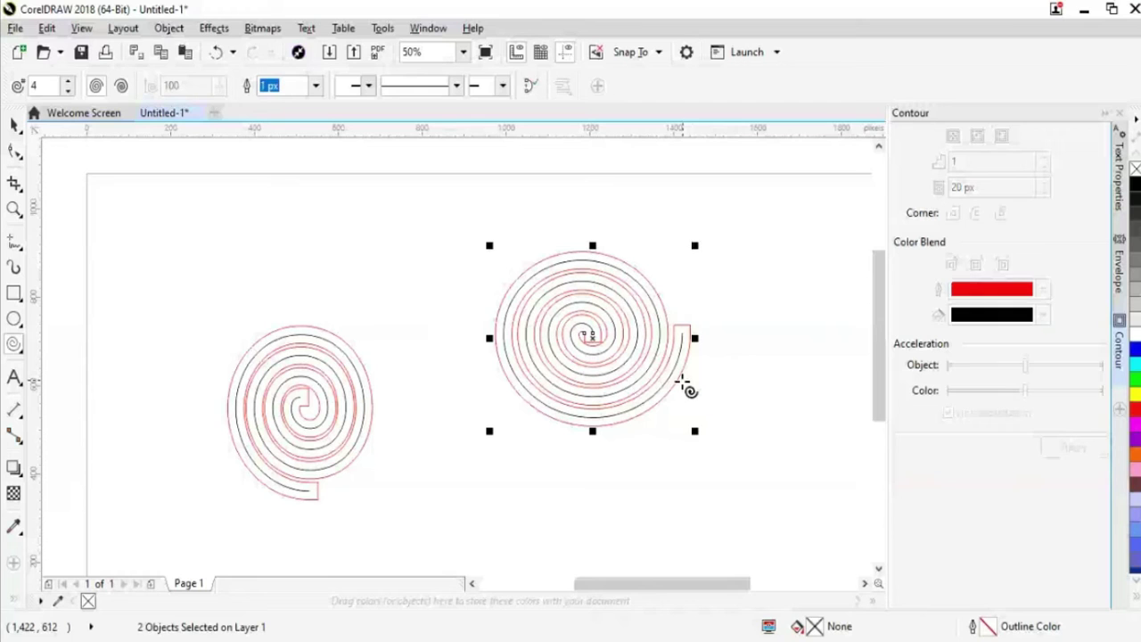
Remove the small end curve and a stray small spiral, then select the whole right-hand spiral
{"action": "left_click", "coordinate": [681, 382]}
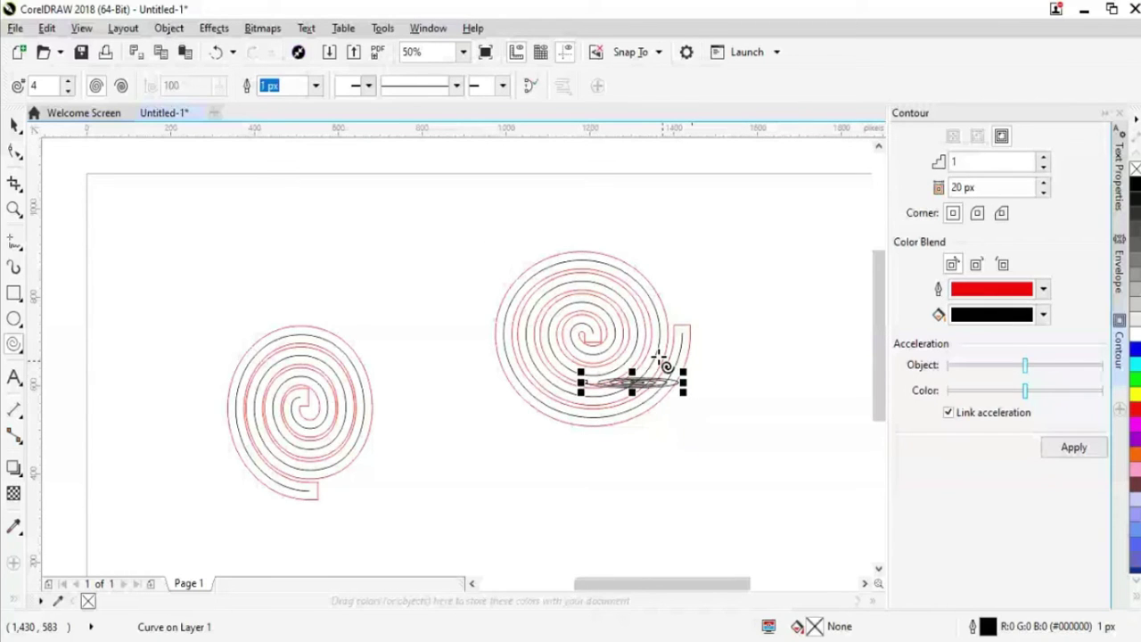
{"action": "key", "text": "Delete"}
{"action": "mouse_move", "coordinate": [459, 234]}
{"action": "left_mouse_down"}
{"action": "mouse_move", "coordinate": [705, 469]}
{"action": "mouse_move", "coordinate": [499, 338]}
{"action": "left_mouse_up"}
{"action": "key", "text": "Delete"}
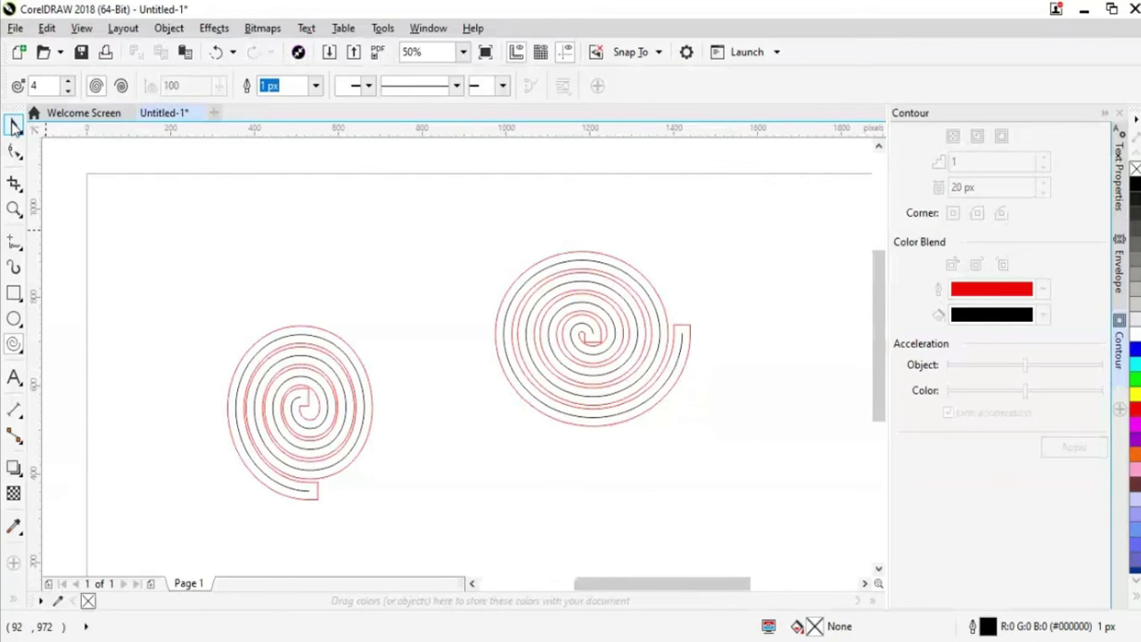
{"action": "left_click", "coordinate": [14, 126]}
{"action": "left_click_drag", "start_coordinate": [458, 254], "coordinate": [723, 441]}
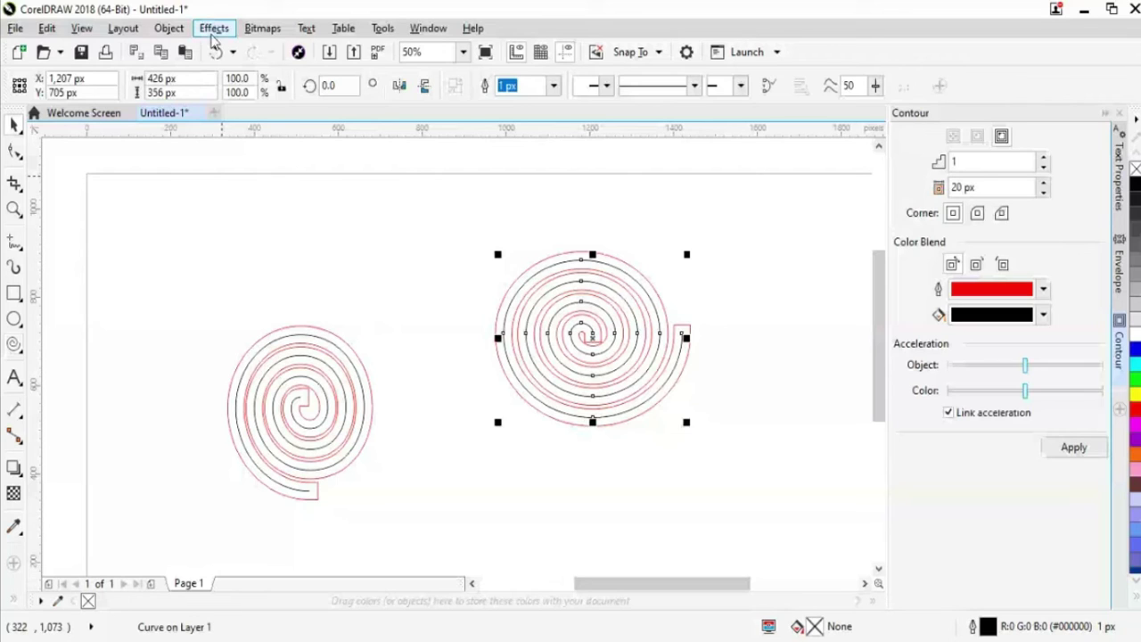
Browse the Object menu options for the right-hand spiral and its red contour curve without applying any
{"action": "left_click", "coordinate": [166, 31]}
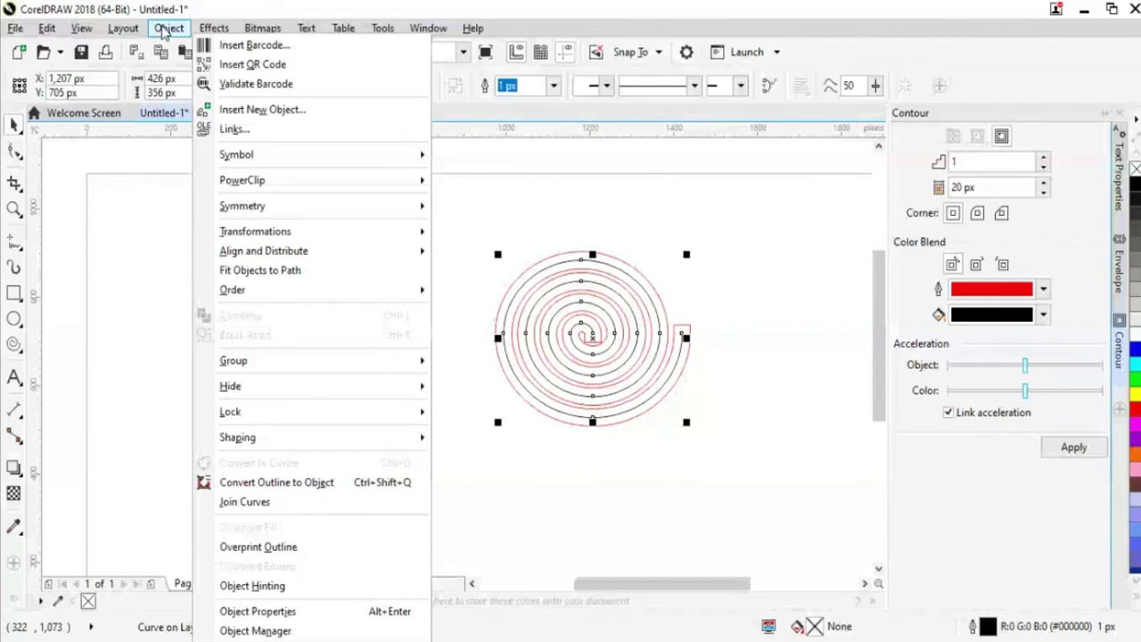
{"action": "left_click", "coordinate": [707, 317]}
{"action": "left_click", "coordinate": [159, 29]}
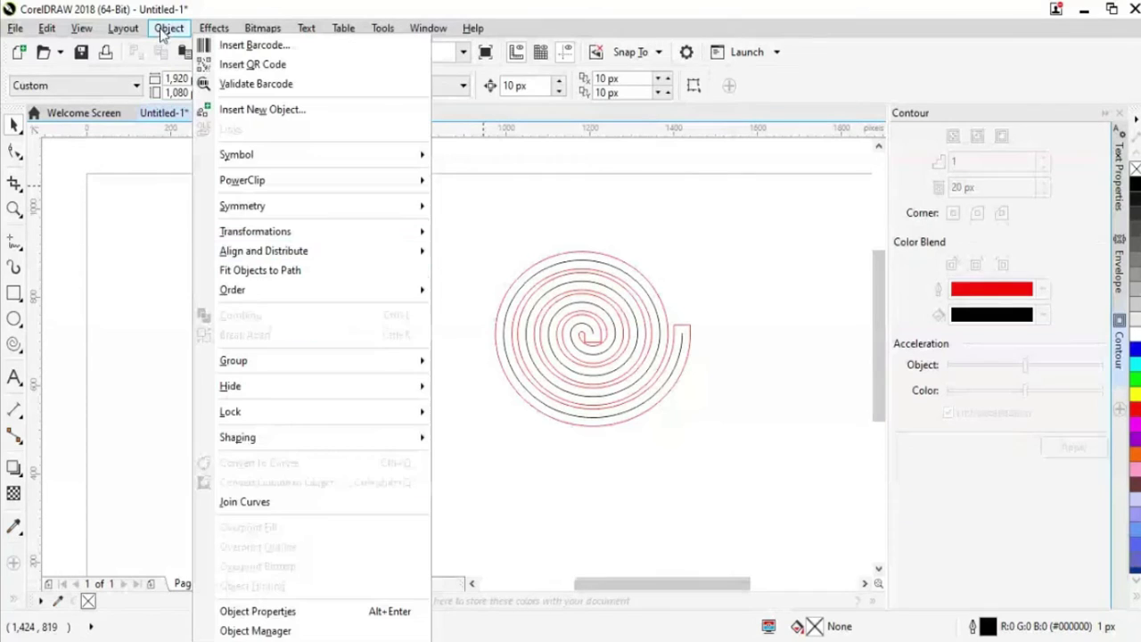
{"action": "left_click", "coordinate": [626, 514]}
{"action": "left_click", "coordinate": [566, 358]}
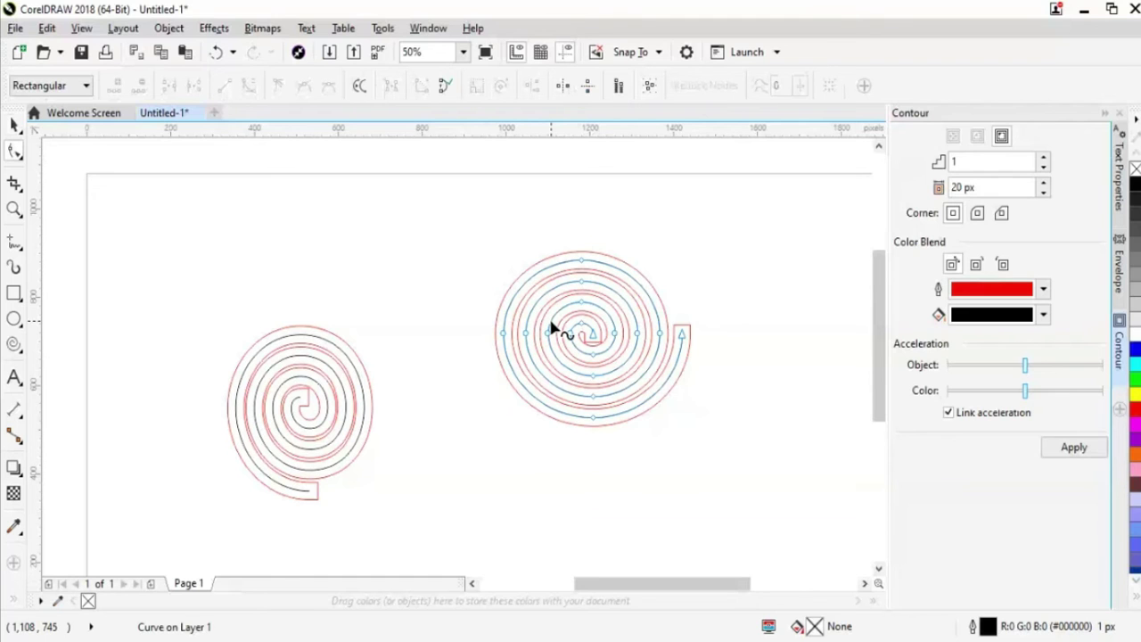
{"action": "left_click", "coordinate": [554, 330]}
{"action": "left_click", "coordinate": [168, 28]}
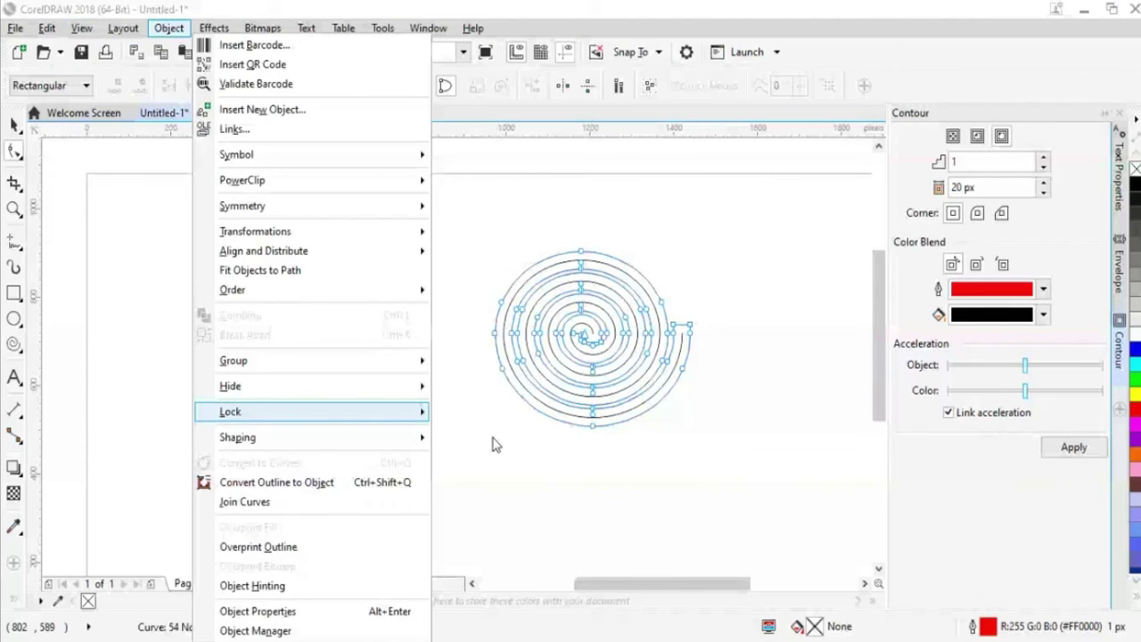
{"action": "left_click", "coordinate": [496, 444]}
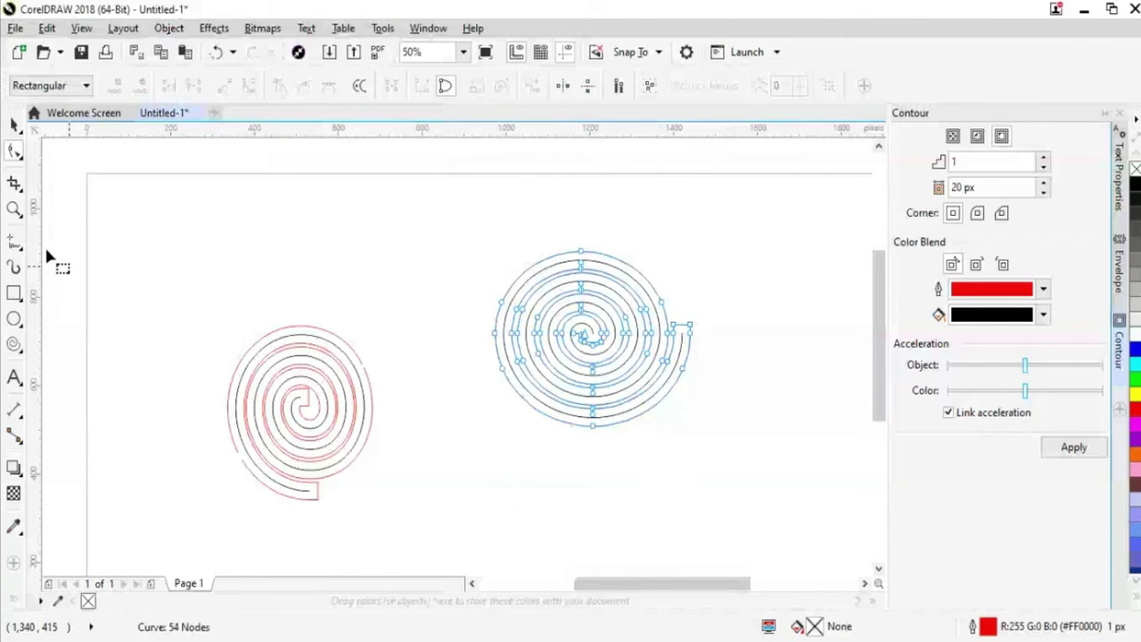
{"action": "left_click", "coordinate": [14, 125]}
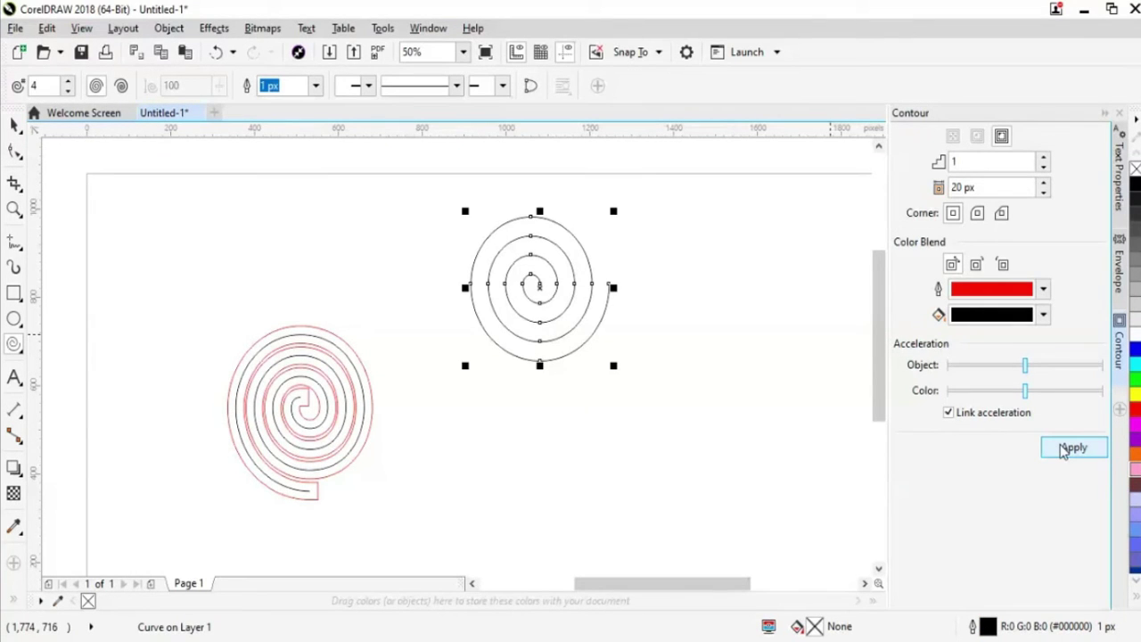
Apply the red-and-black contour to the new spiral and break the contour group apart
{"action": "left_click", "coordinate": [1063, 451]}
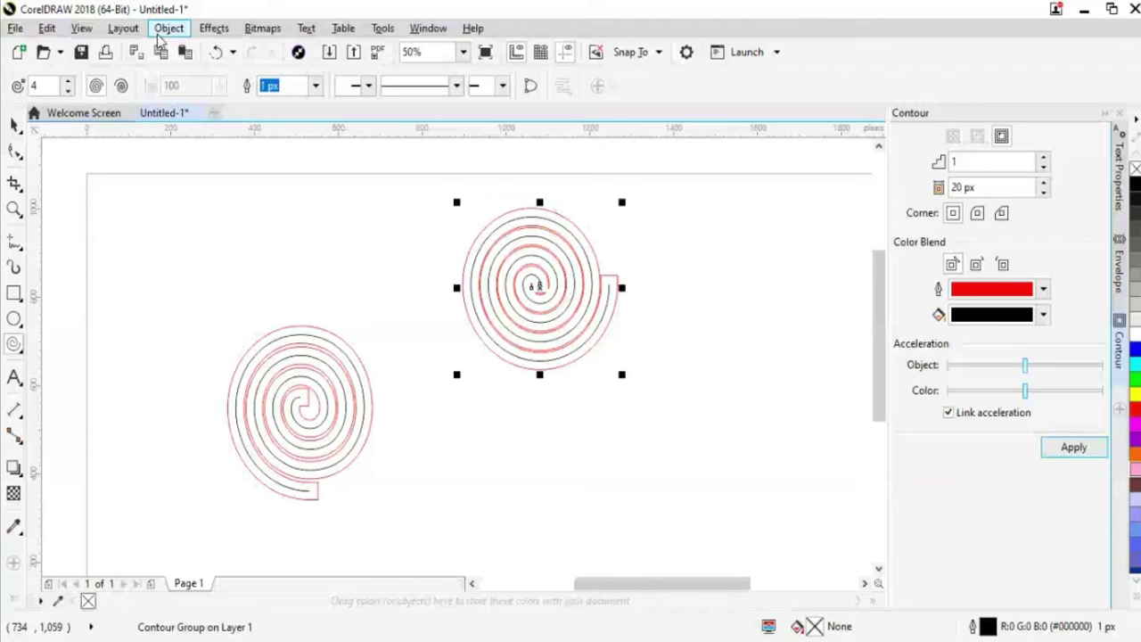
{"action": "left_click", "coordinate": [168, 28]}
{"action": "left_click", "coordinate": [300, 336]}
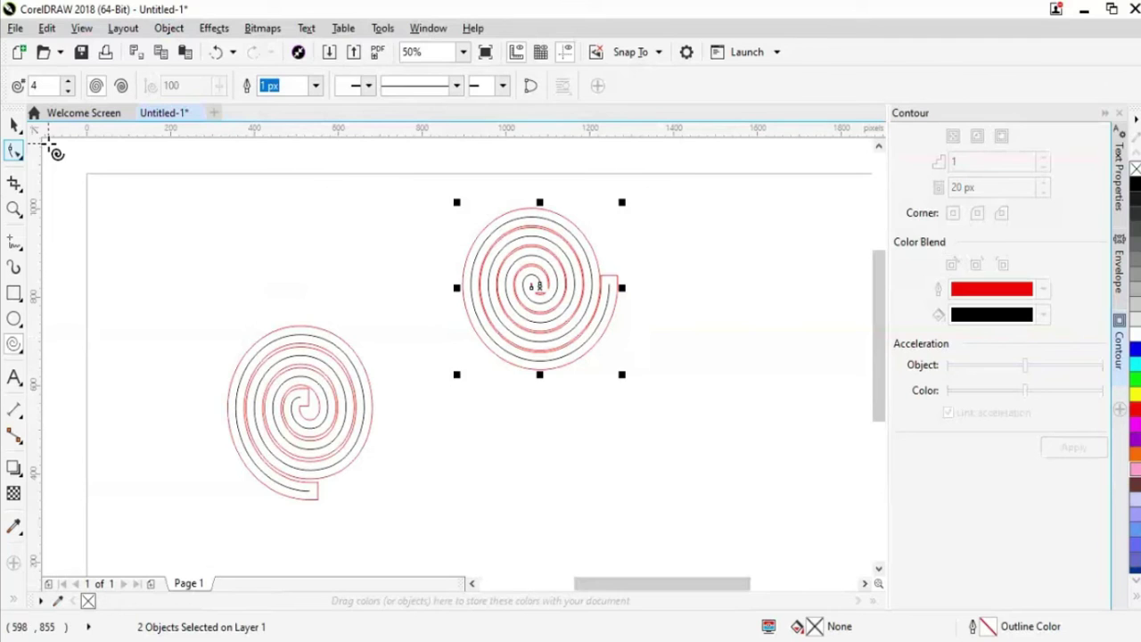
{"action": "left_click", "coordinate": [168, 29]}
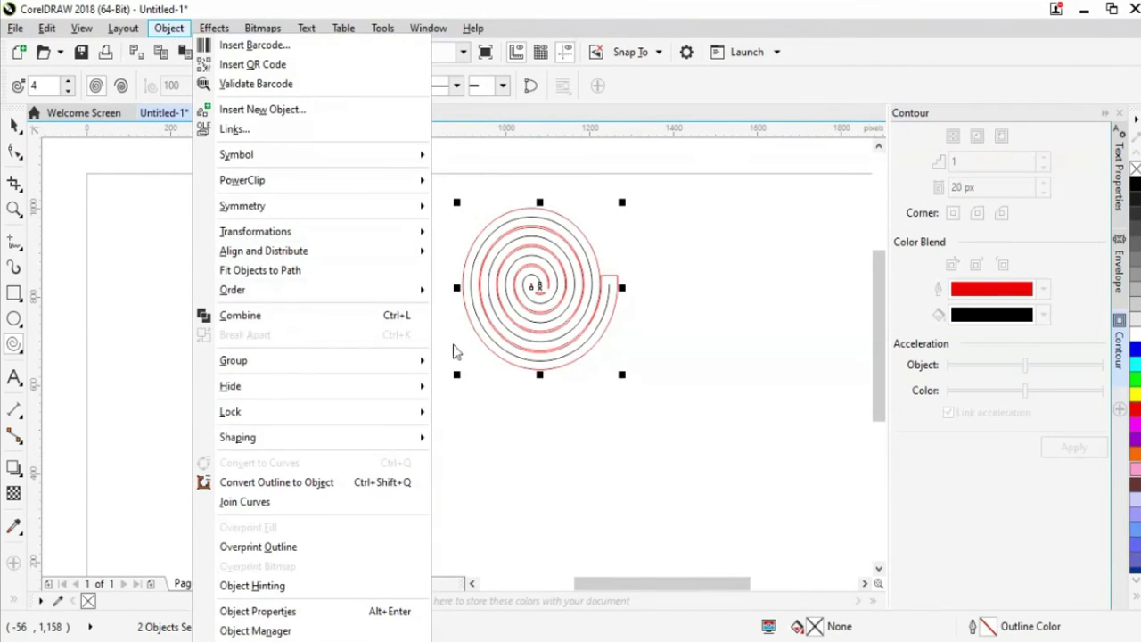
{"action": "left_click", "coordinate": [686, 406]}
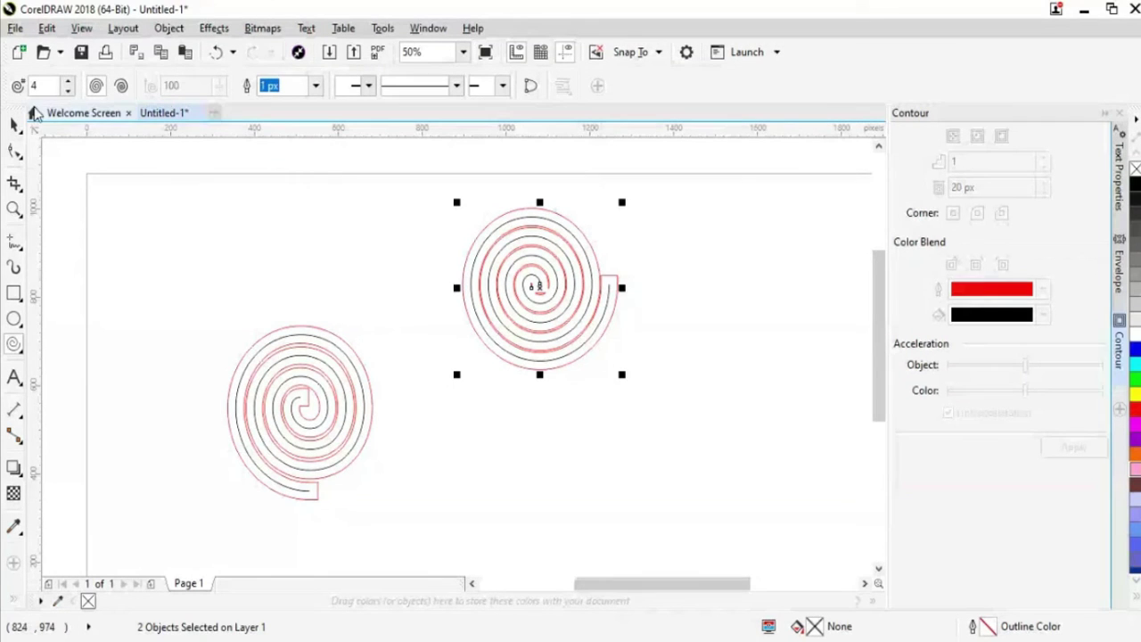
Move the second contoured spiral further right, level with the first, and deselect it
{"action": "left_click", "coordinate": [16, 125]}
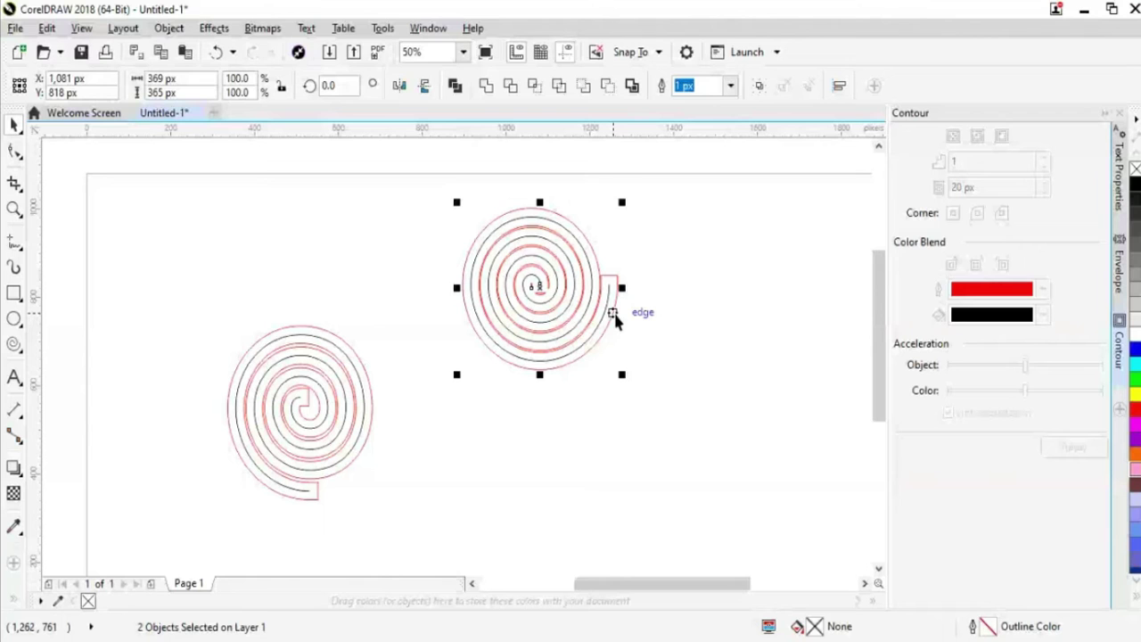
{"action": "left_click_drag", "start_coordinate": [615, 319], "coordinate": [647, 336]}
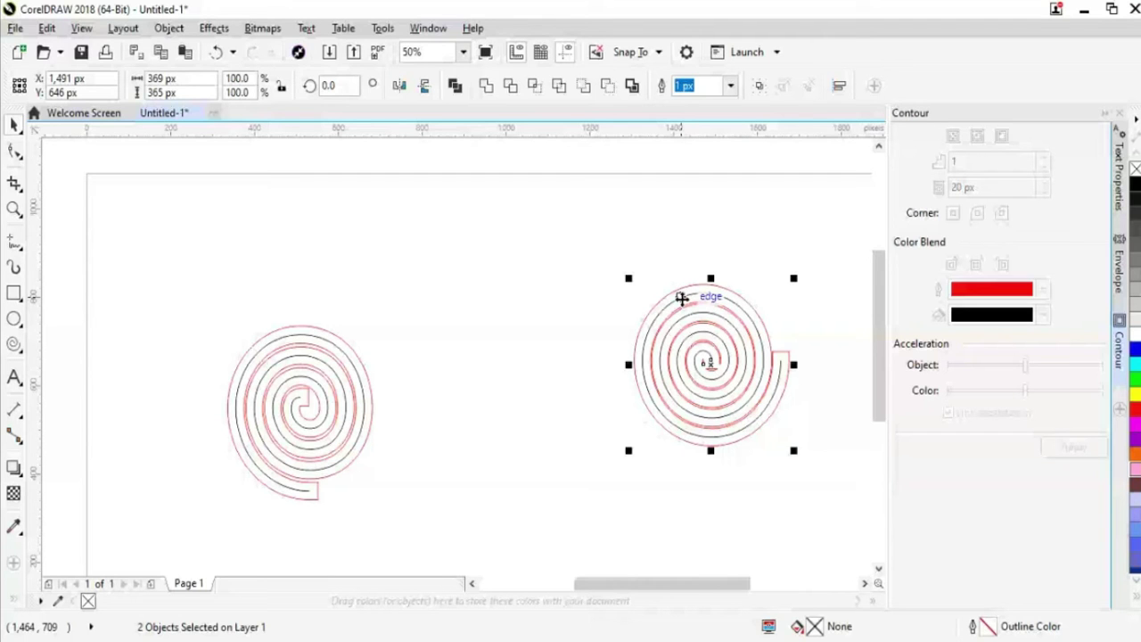
{"action": "key", "text": "Escape"}
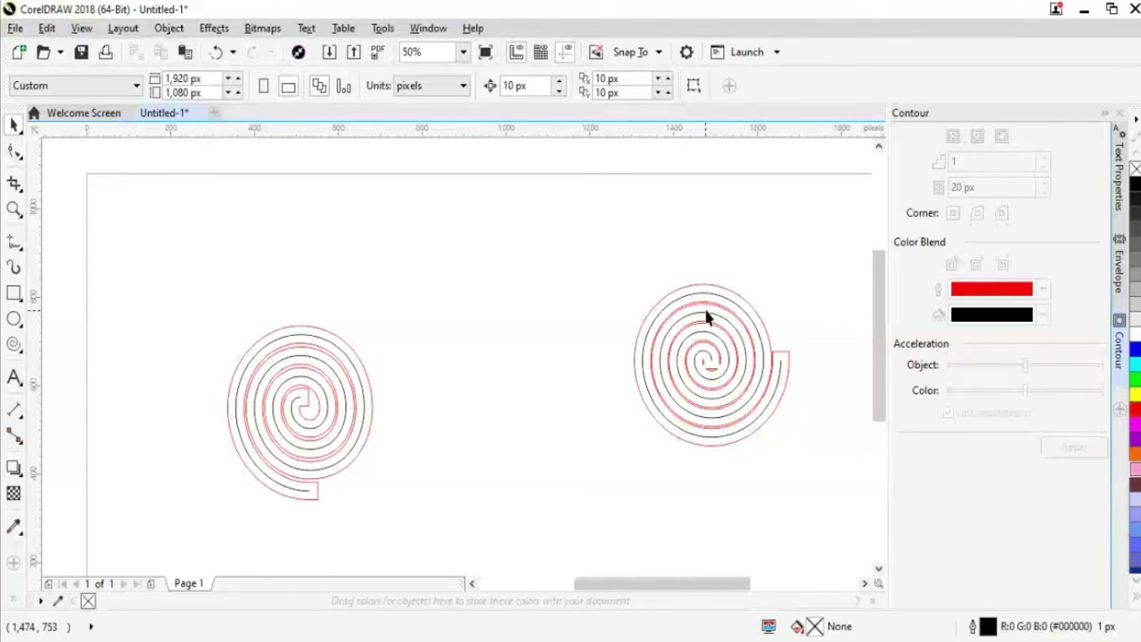
Scale the four-spiral cluster to 25.9%, place it bottom-right, and copy it to the top-right corner
{"action": "left_click_drag", "start_coordinate": [710, 305], "coordinate": [500, 257]}
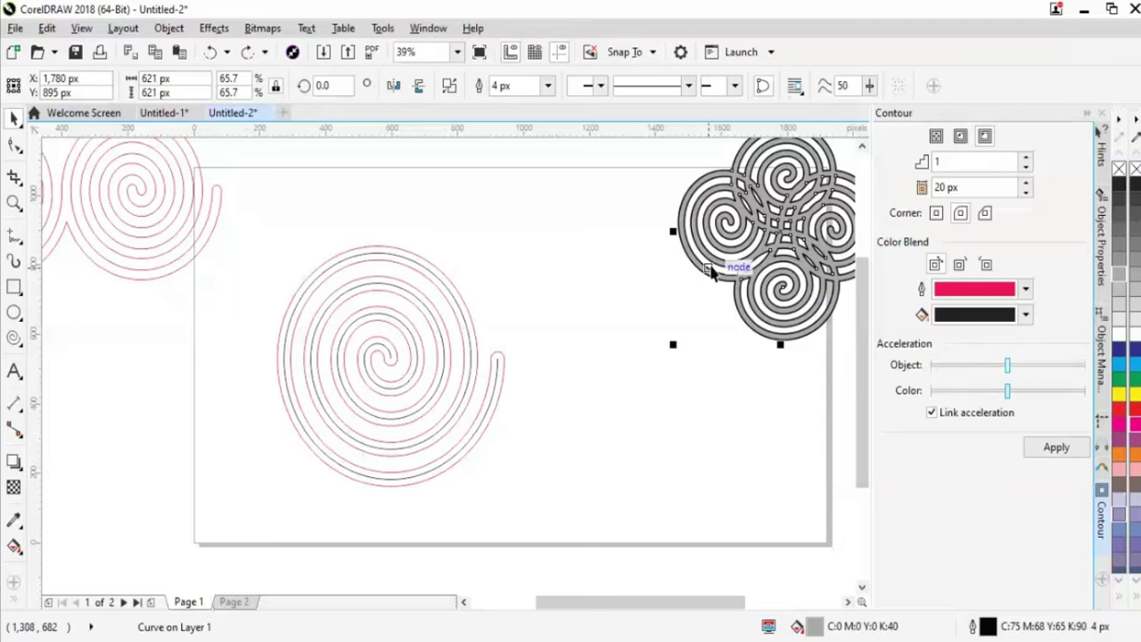
{"action": "left_click_drag", "start_coordinate": [736, 282], "coordinate": [759, 259]}
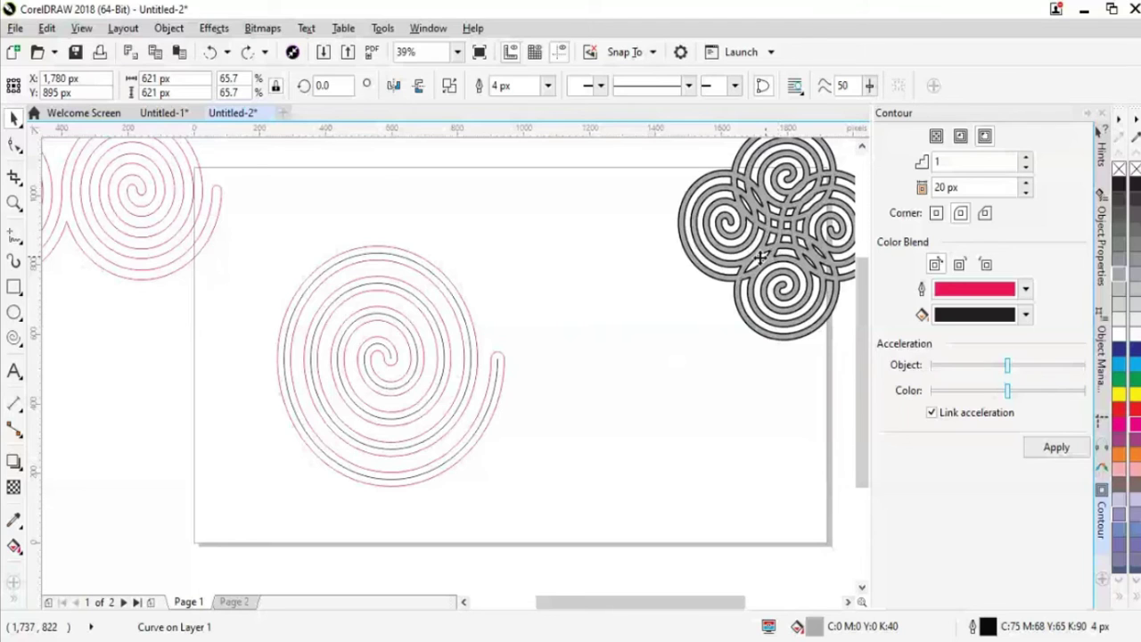
{"action": "left_click_drag", "start_coordinate": [760, 256], "coordinate": [813, 504]}
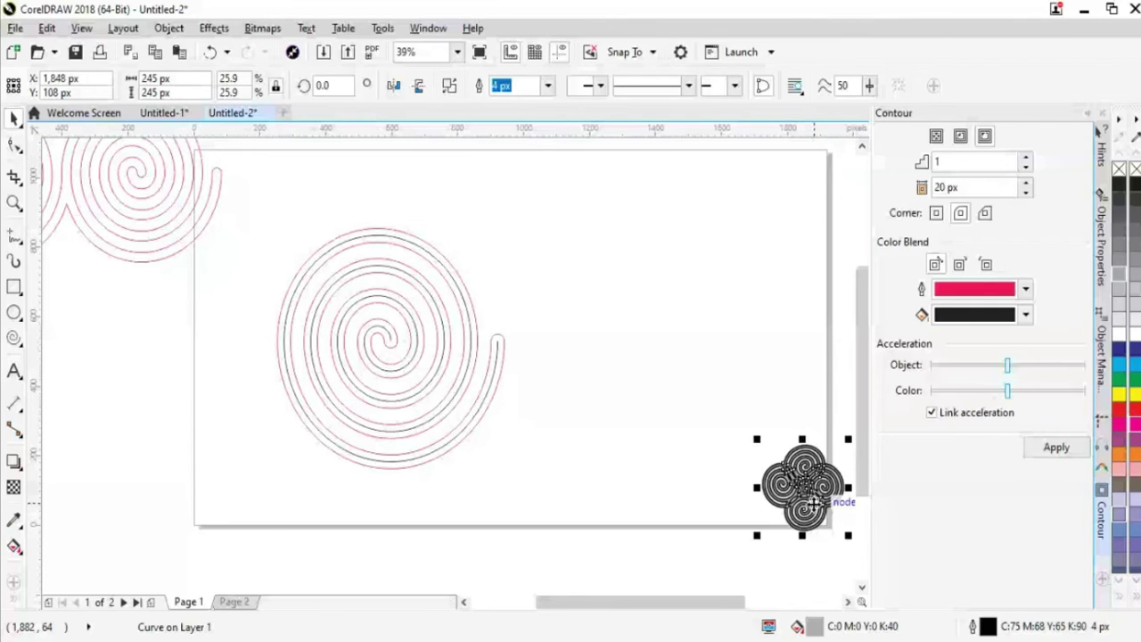
{"action": "left_click_drag", "start_coordinate": [813, 503], "coordinate": [802, 178]}
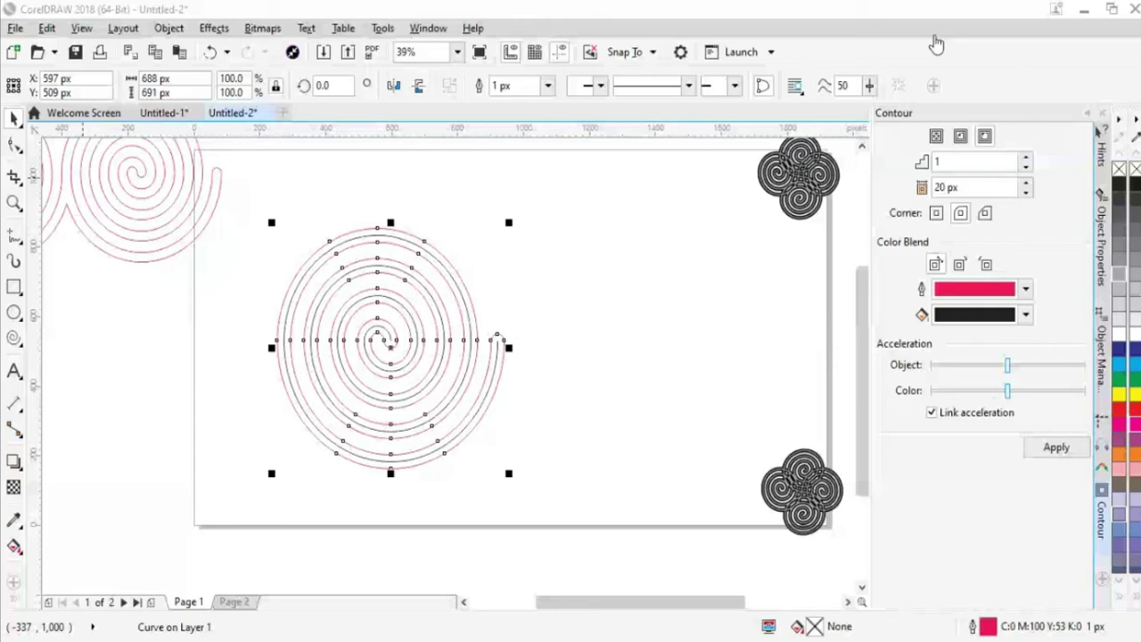
Remove the spiral's contour, nudge it right, and join a second contoured spiral to its end
{"action": "key", "text": "ctrl+z"}
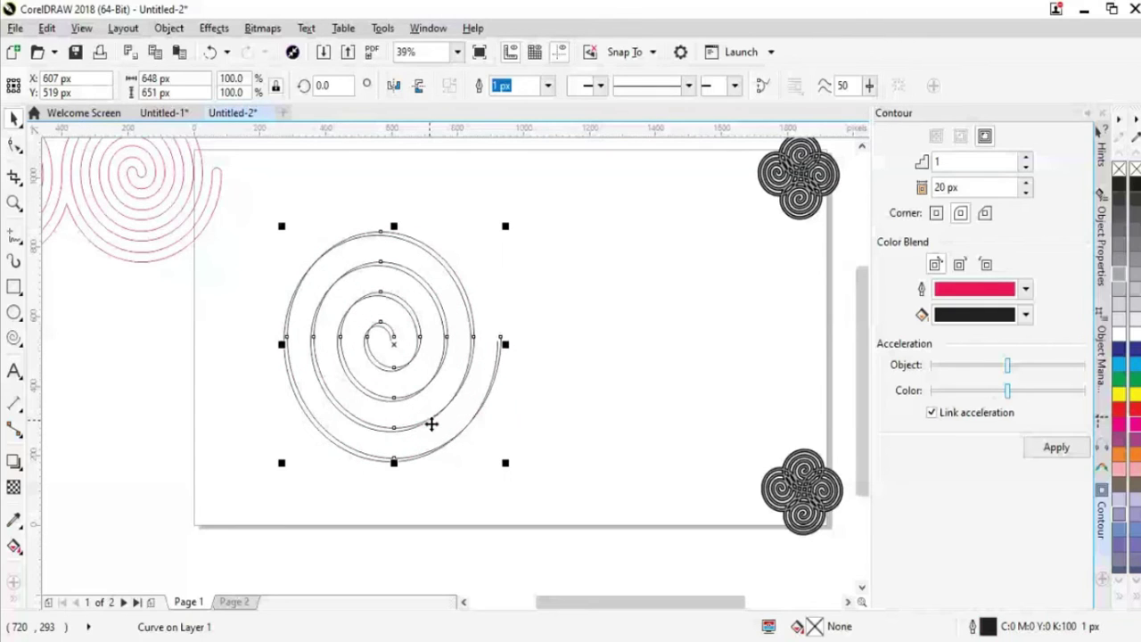
{"action": "left_click_drag", "start_coordinate": [432, 424], "coordinate": [445, 425]}
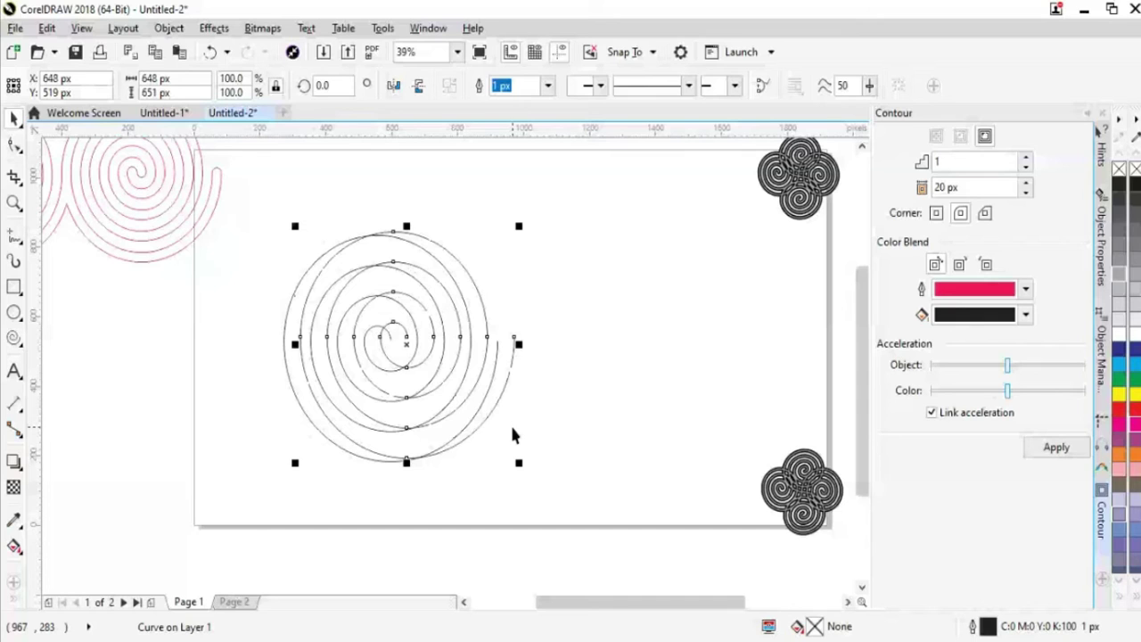
{"action": "left_click_drag", "start_coordinate": [512, 434], "coordinate": [504, 354]}
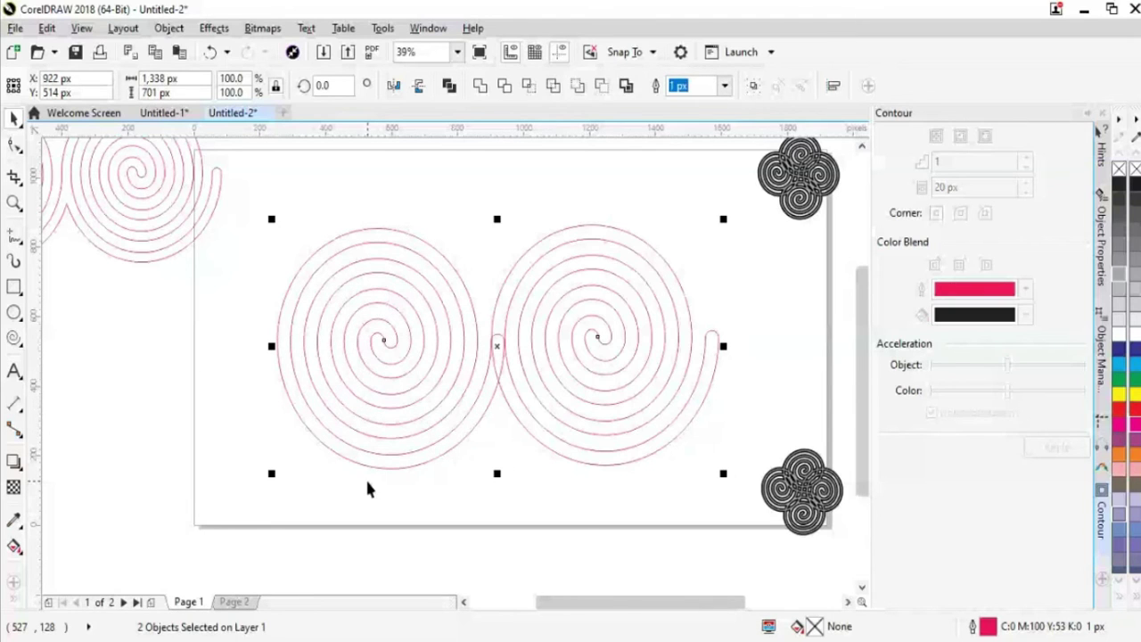
{"action": "left_click", "coordinate": [253, 347]}
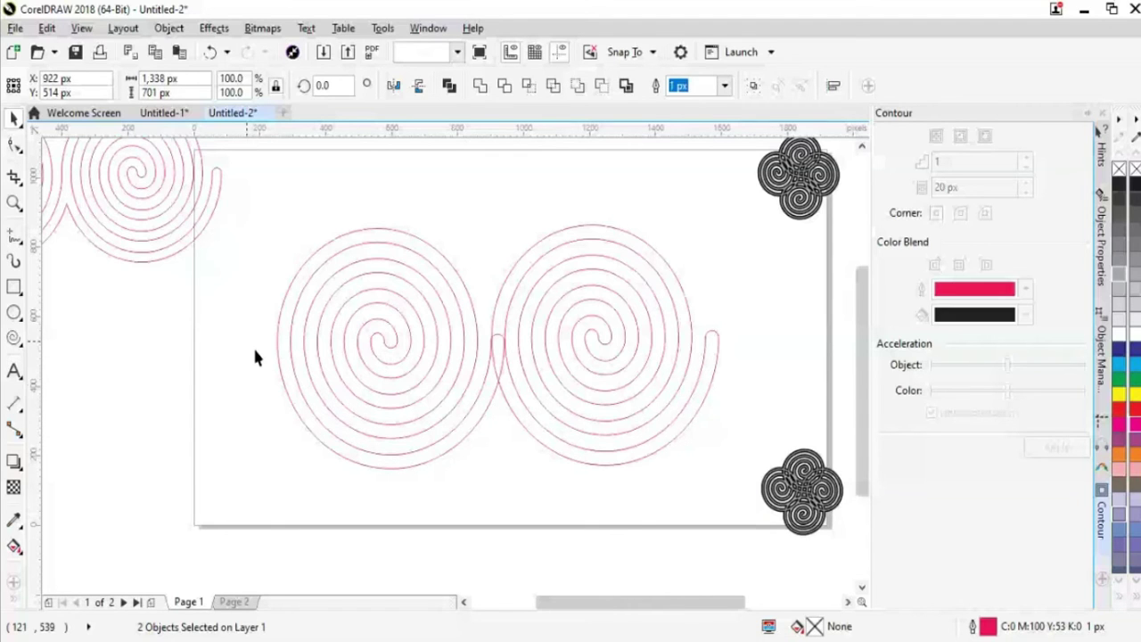
Group the two spirals with Ctrl+G and move the pair to the middle of the page
{"action": "right_click", "coordinate": [567, 374]}
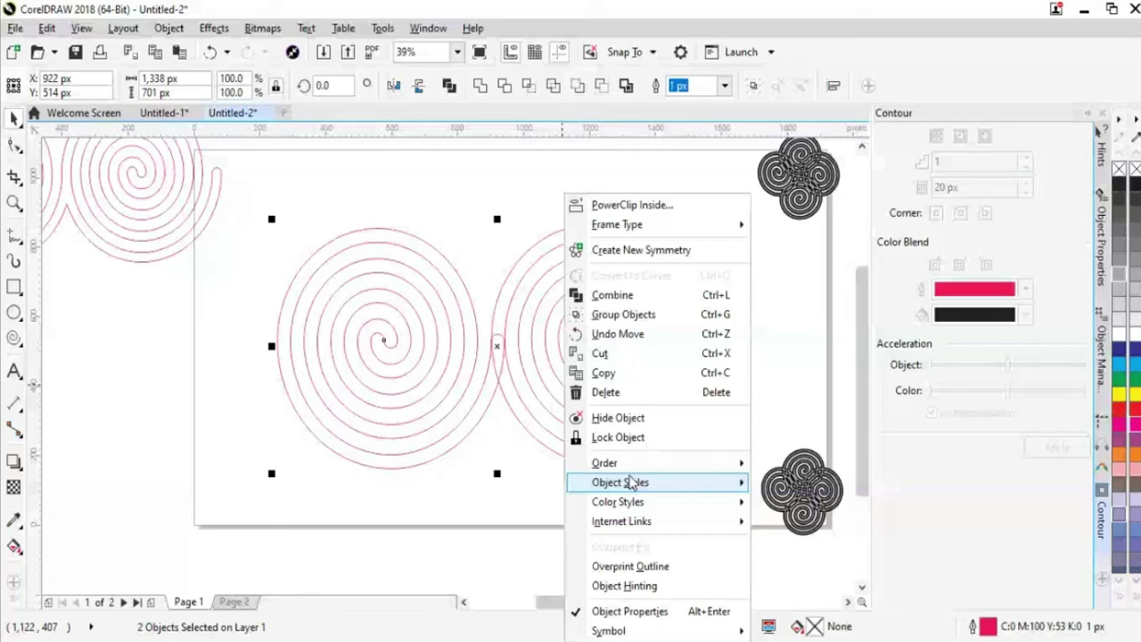
{"action": "key", "text": "ctrl+g"}
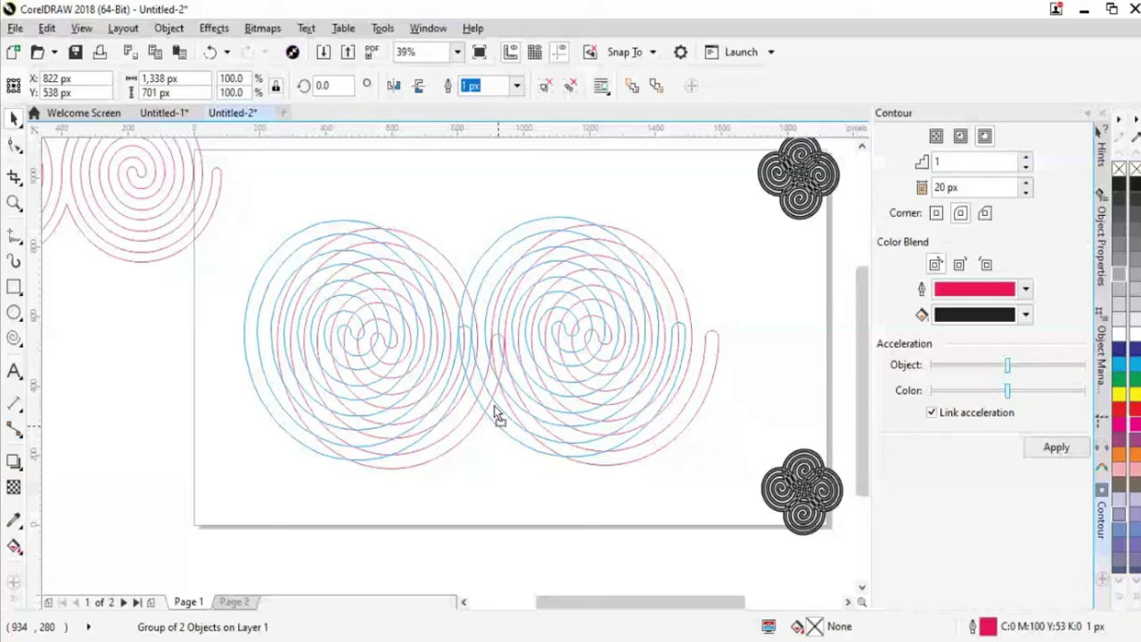
{"action": "left_click_drag", "start_coordinate": [497, 415], "coordinate": [545, 383]}
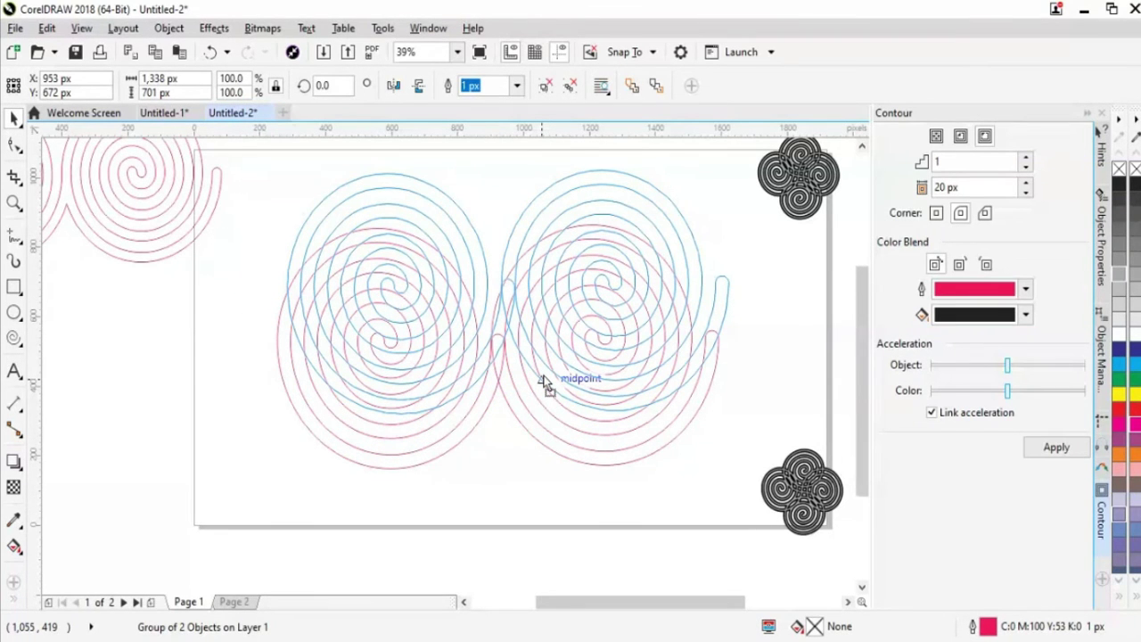
{"action": "left_click_drag", "start_coordinate": [545, 383], "coordinate": [569, 338]}
{"action": "left_click", "coordinate": [529, 420]}
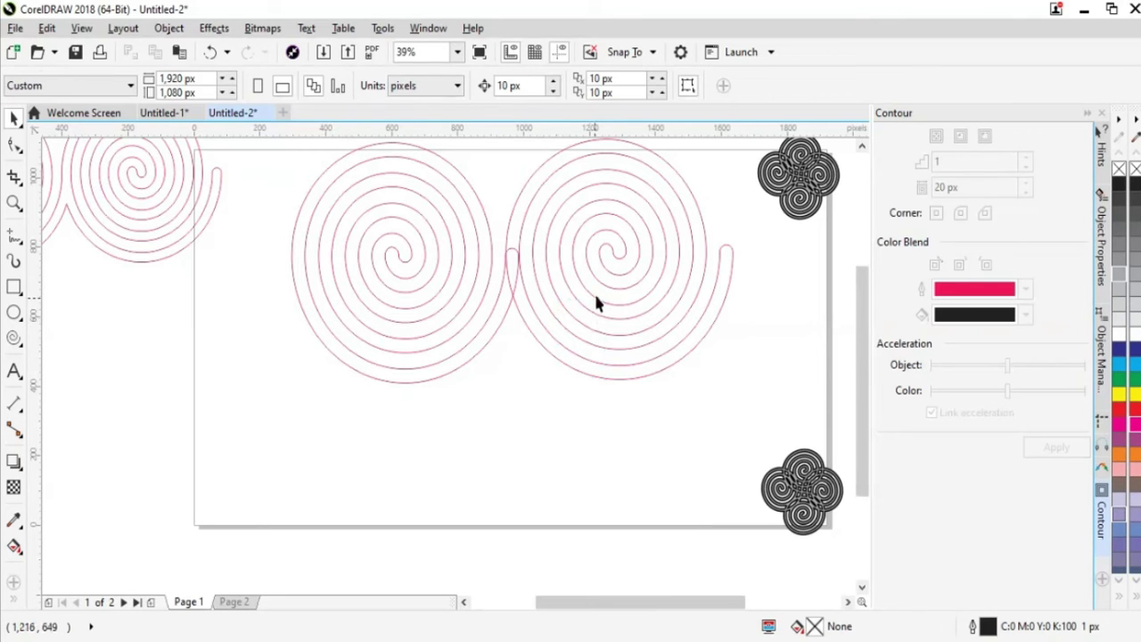
{"action": "left_click_drag", "start_coordinate": [596, 301], "coordinate": [530, 383]}
Ungroup the spiral pair back into separate curves with Ungroup All Objects
{"action": "right_click", "coordinate": [516, 314]}
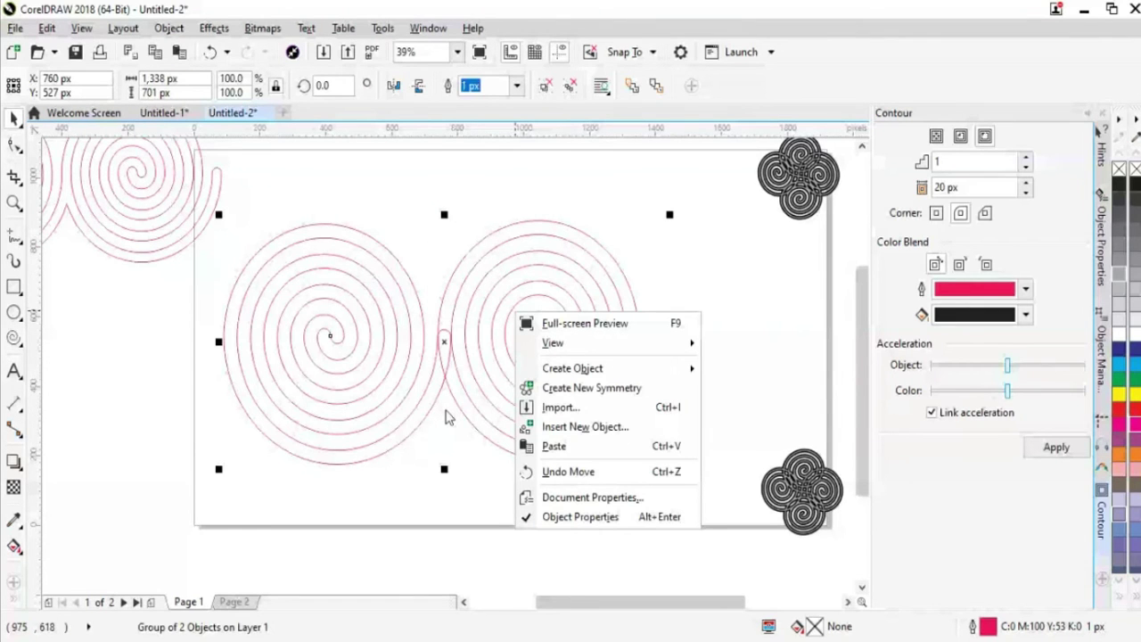
{"action": "right_click", "coordinate": [448, 417]}
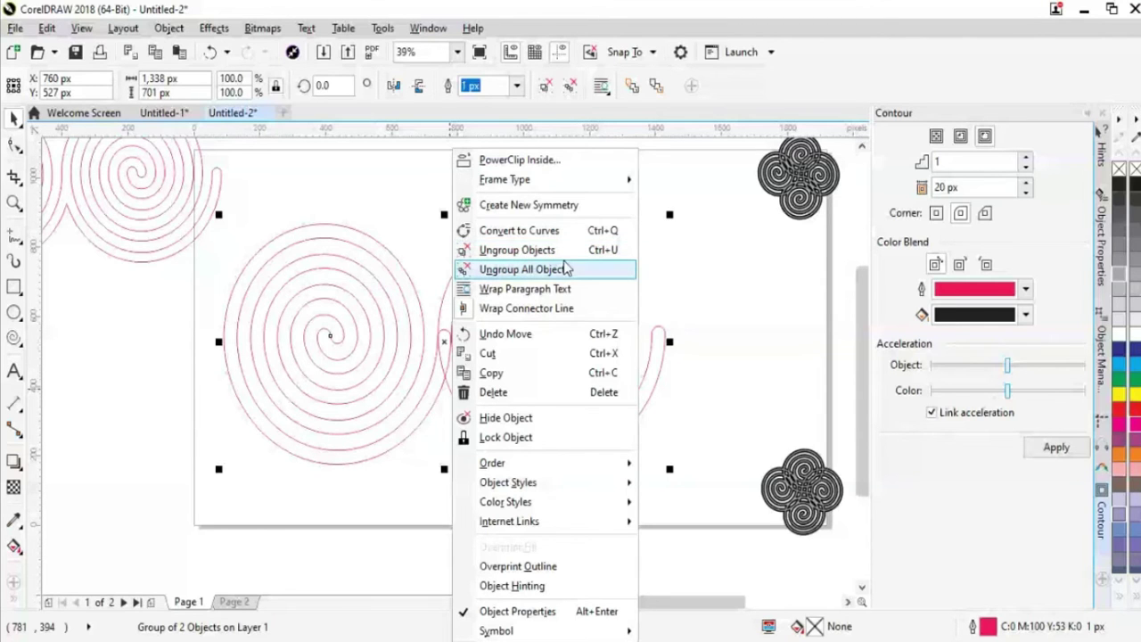
{"action": "left_click", "coordinate": [561, 270]}
{"action": "left_click", "coordinate": [472, 453]}
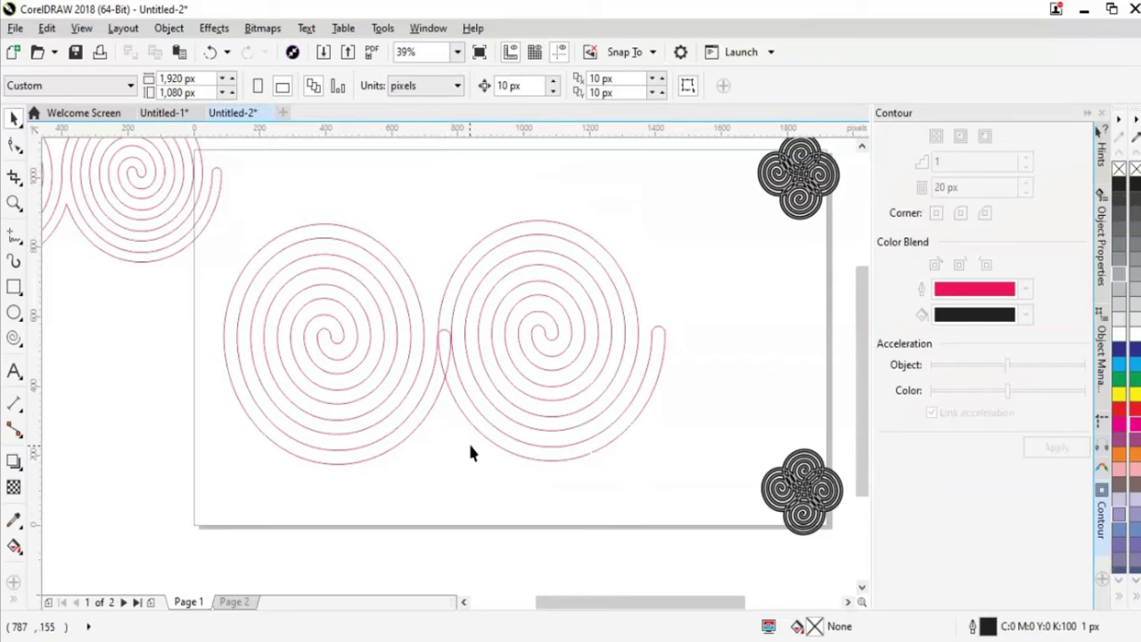
{"action": "left_click", "coordinate": [829, 497]}
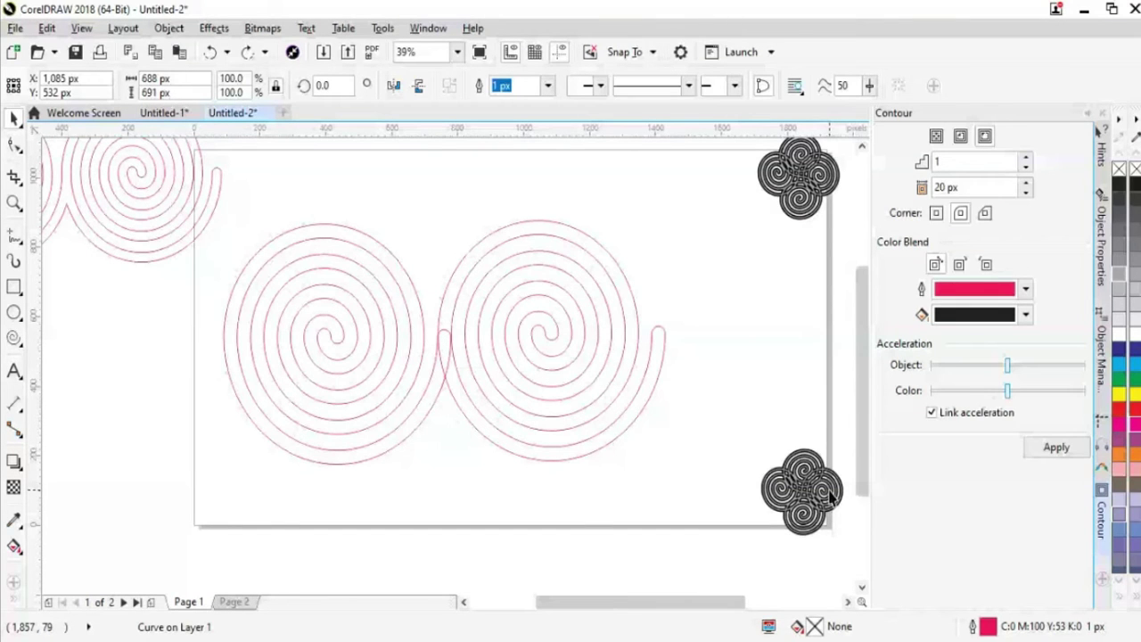
Fill the bottom-right spiral cluster with a brown colour from the palette
{"action": "left_click", "coordinate": [829, 497]}
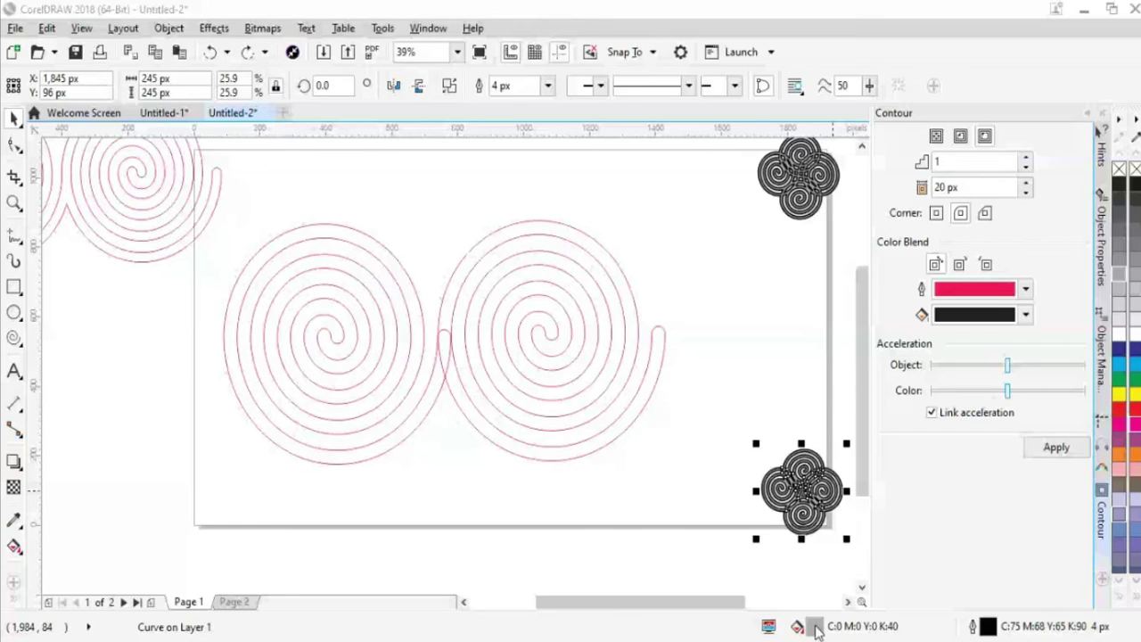
{"action": "double_click", "coordinate": [815, 628]}
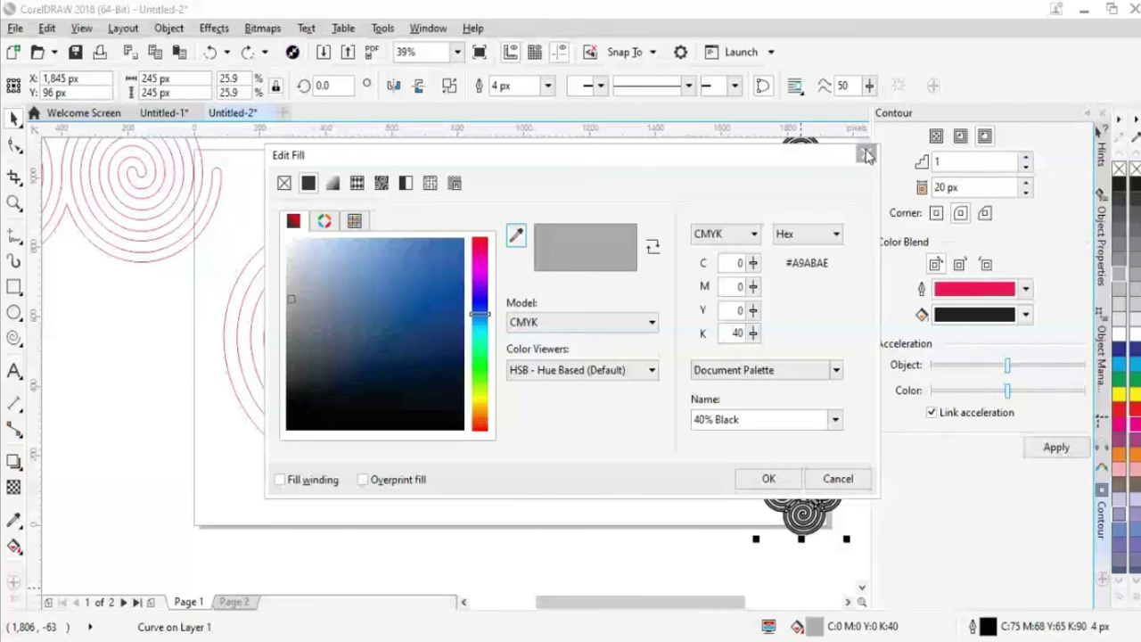
{"action": "left_click", "coordinate": [867, 155]}
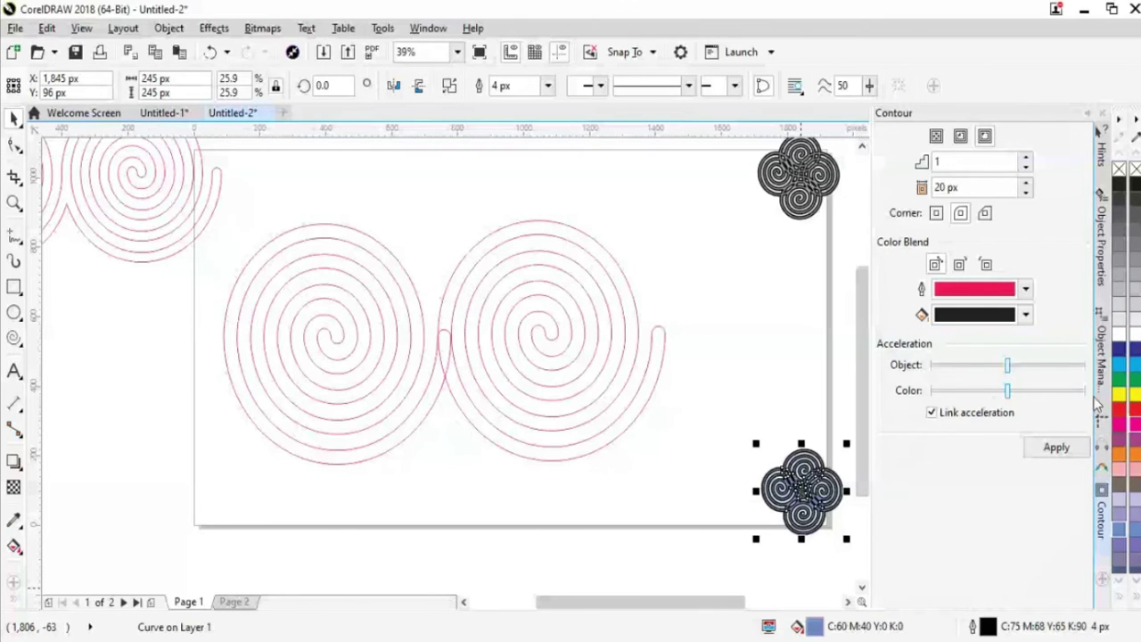
{"action": "left_click", "coordinate": [1120, 393]}
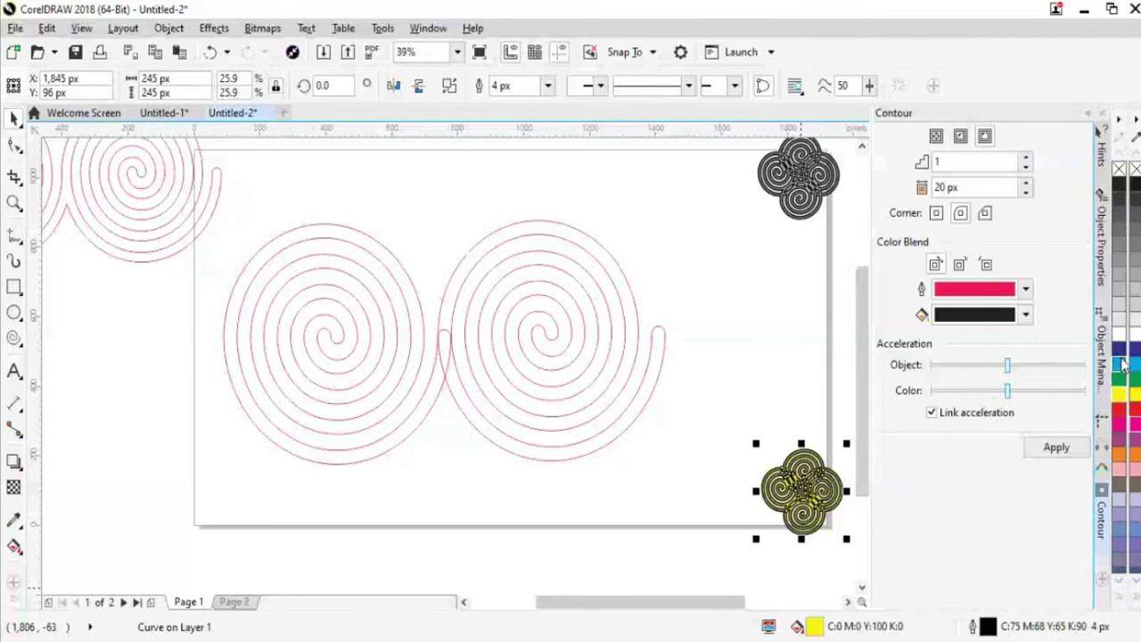
Give the ornament a 1 px outline and add a copy stacked above it
{"action": "mouse_move", "coordinate": [428, 584]}
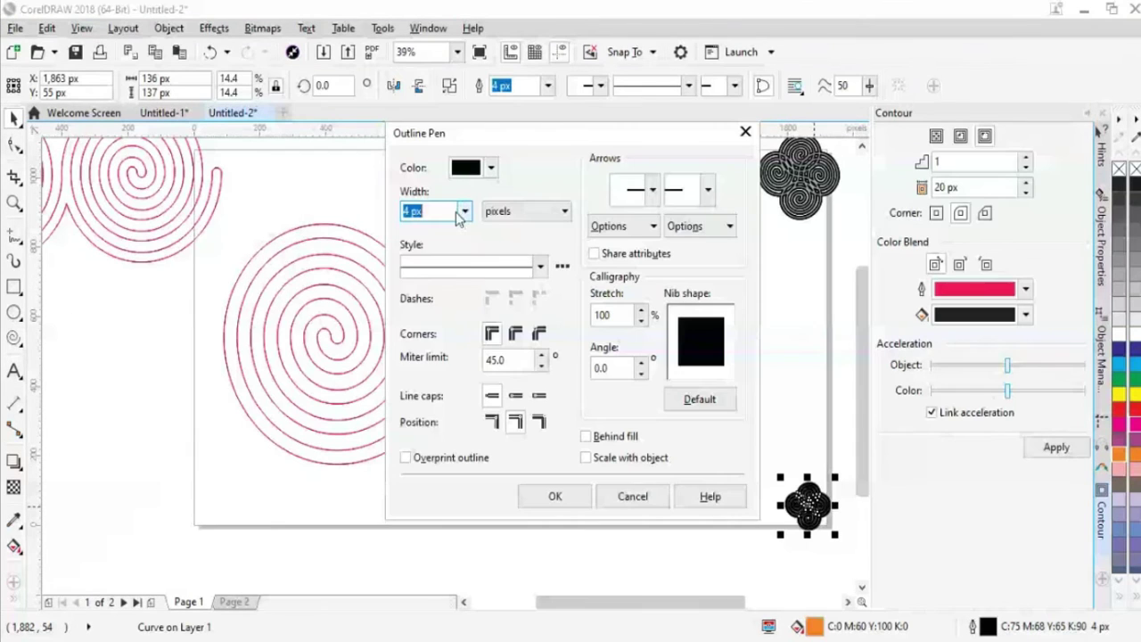
{"action": "left_click", "coordinate": [464, 211]}
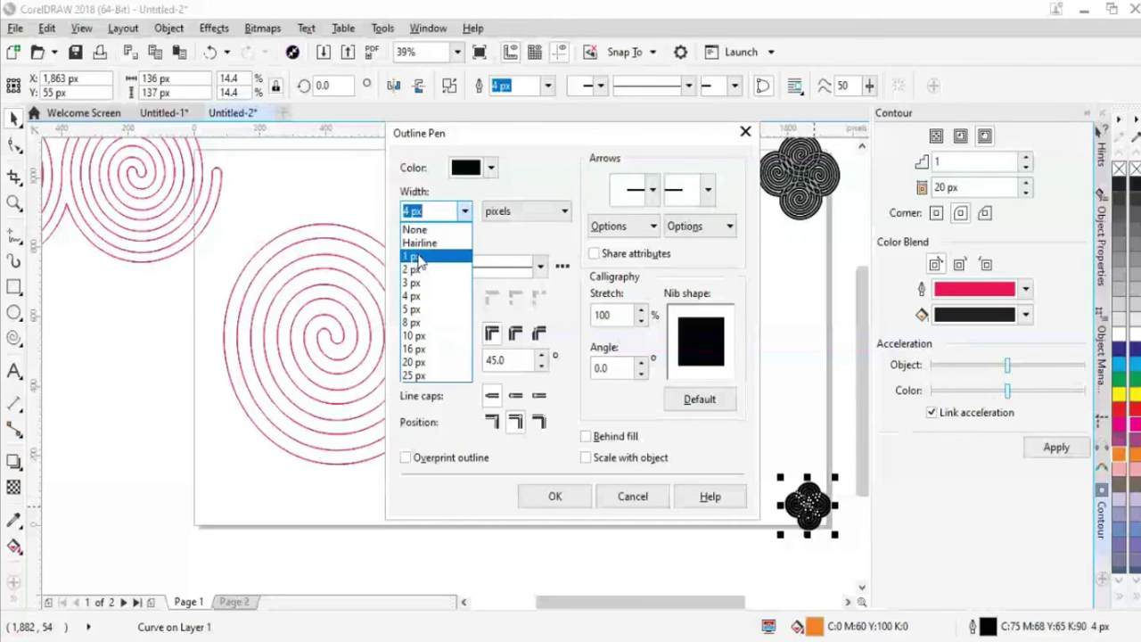
{"action": "left_click", "coordinate": [419, 257]}
{"action": "left_click", "coordinate": [555, 495]}
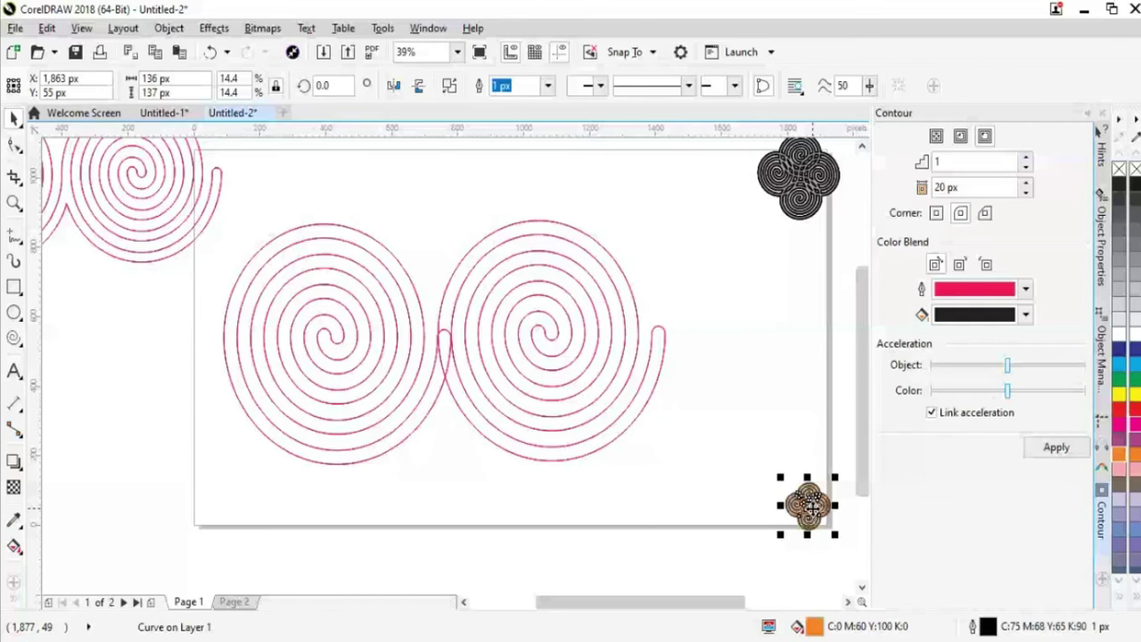
{"action": "left_click", "coordinate": [630, 501]}
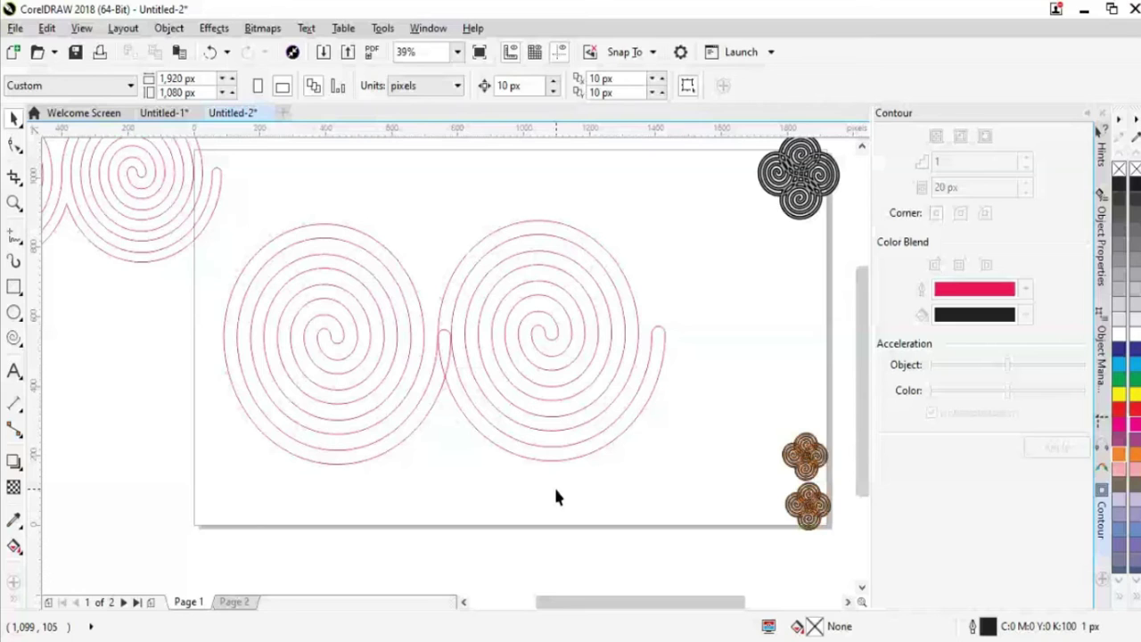
Delete the right-hand large red spiral, then the remaining large spiral
{"action": "left_click", "coordinate": [612, 448]}
{"action": "key", "text": "Delete"}
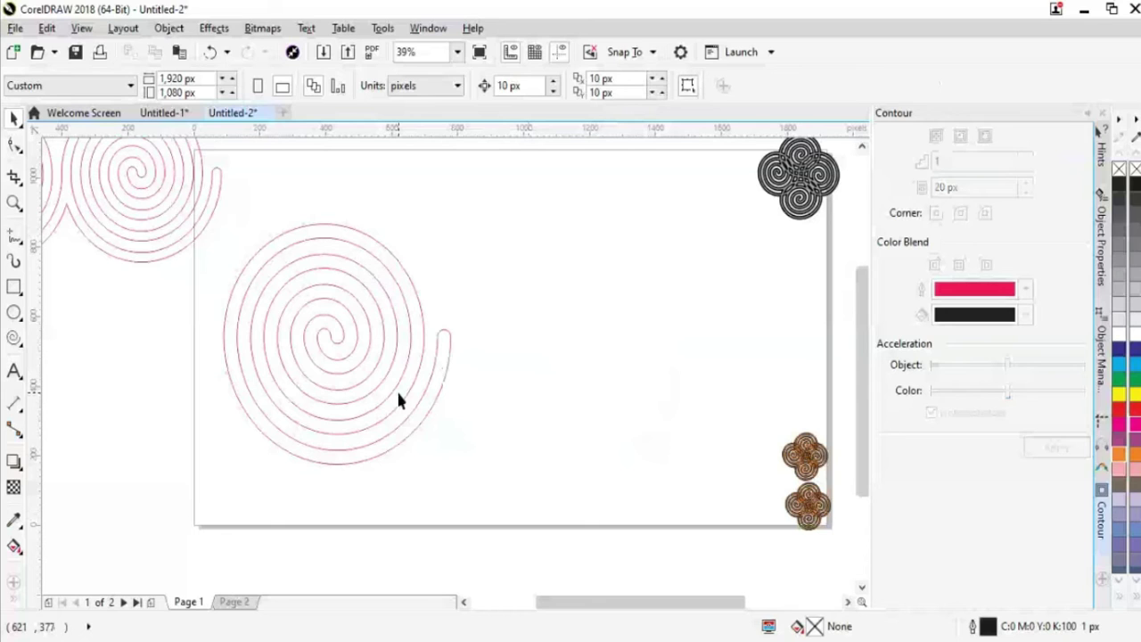
{"action": "key", "text": "ctrl+z"}
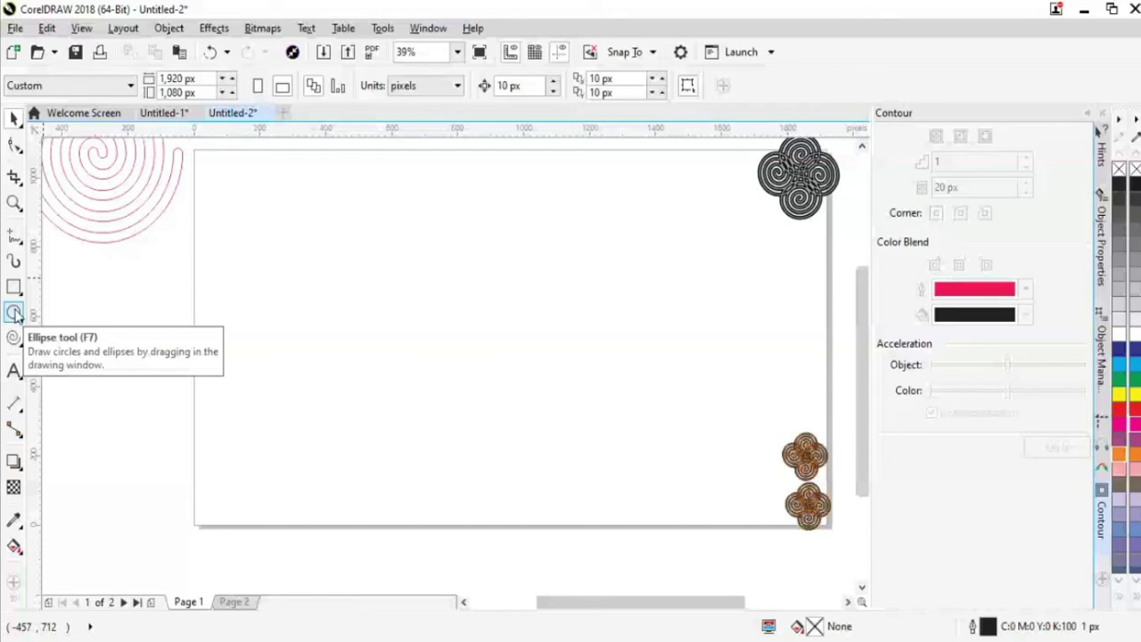
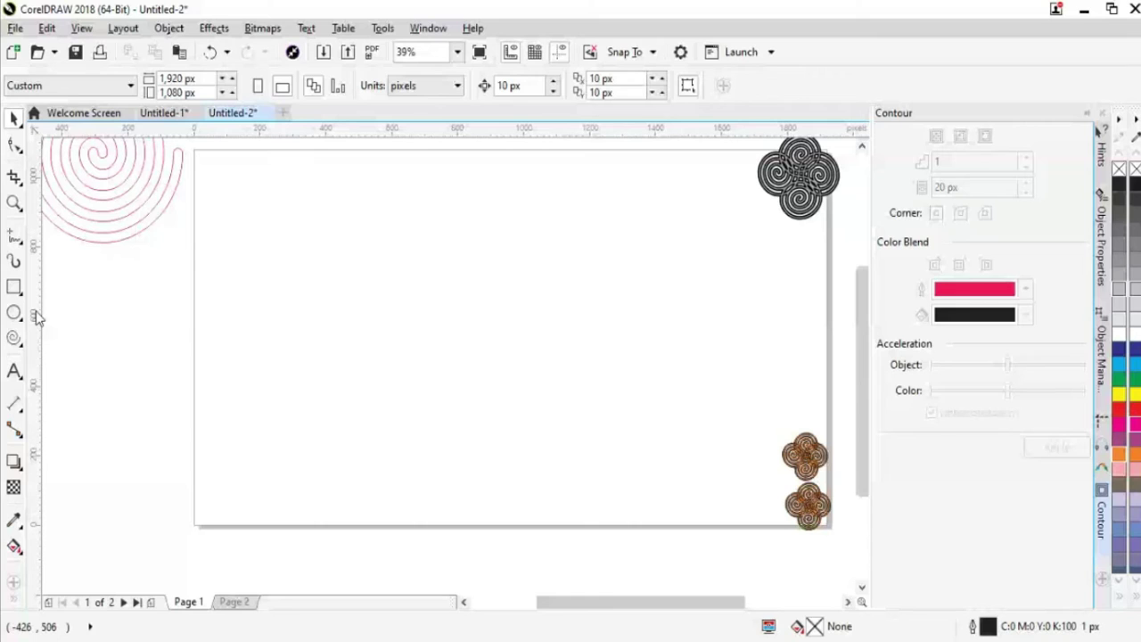
Draw a 4-column by 3-row graph paper grid on the left of the page
{"action": "left_click", "coordinate": [17, 335]}
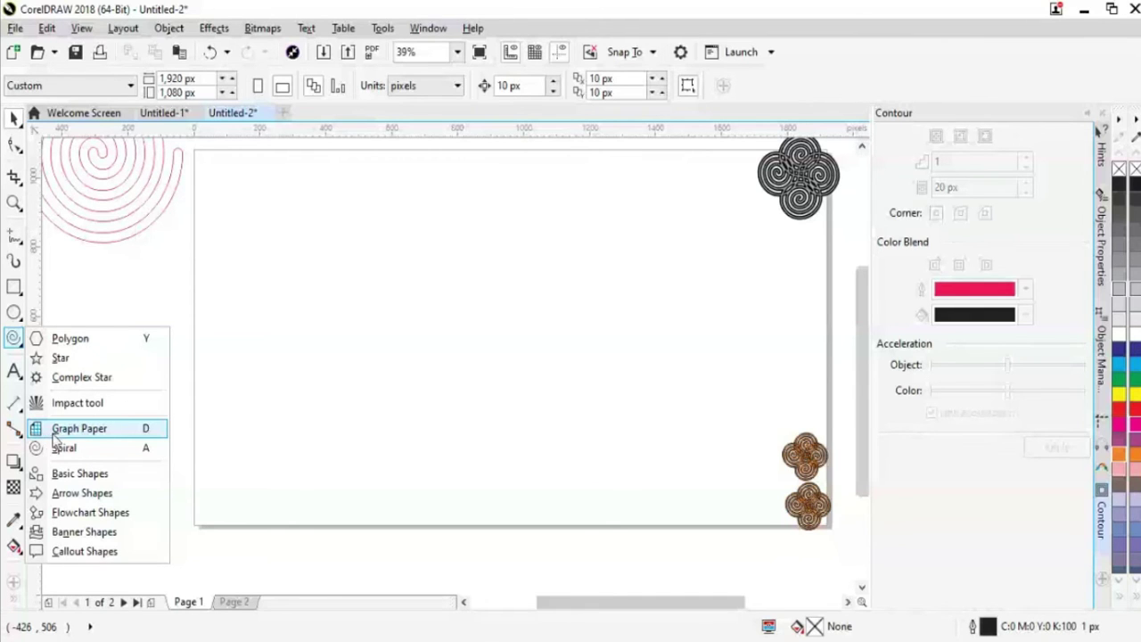
{"action": "left_click", "coordinate": [55, 446]}
{"action": "left_click", "coordinate": [25, 346]}
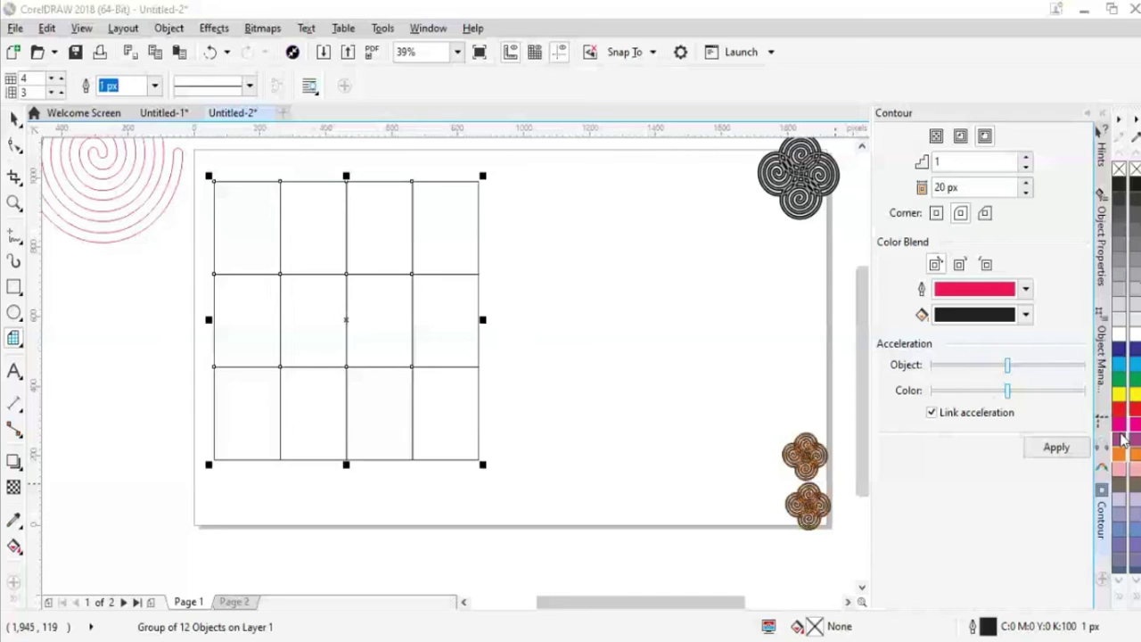
Try a pink fill and the Interactive Fill tool on the 4-by-3 grid, then delete it
{"action": "left_click", "coordinate": [1123, 438]}
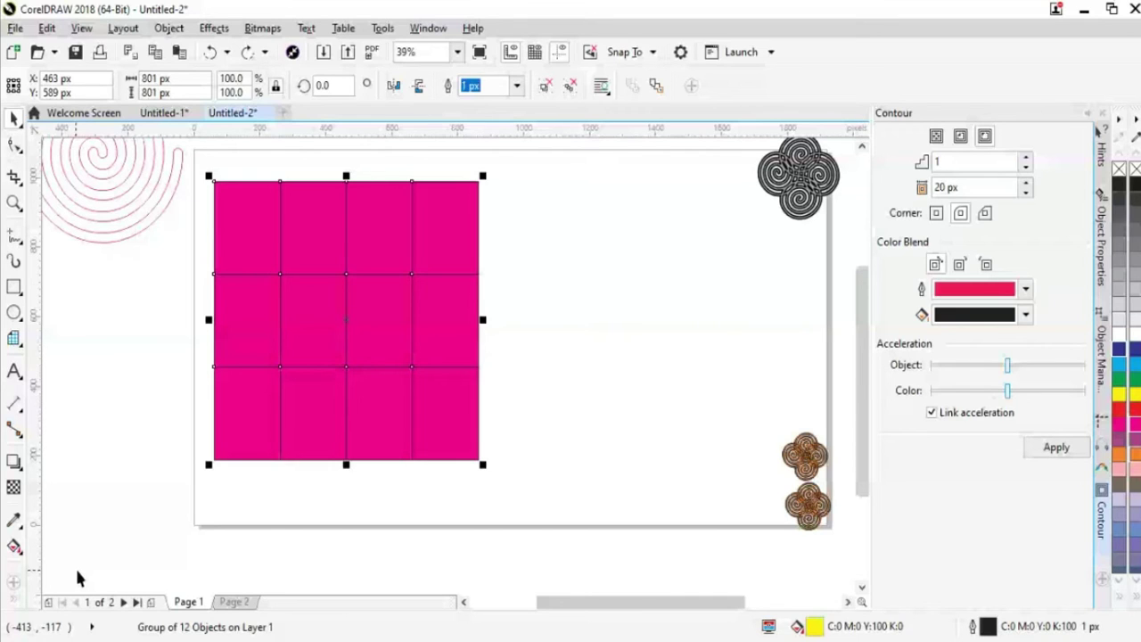
{"action": "right_click", "coordinate": [45, 594]}
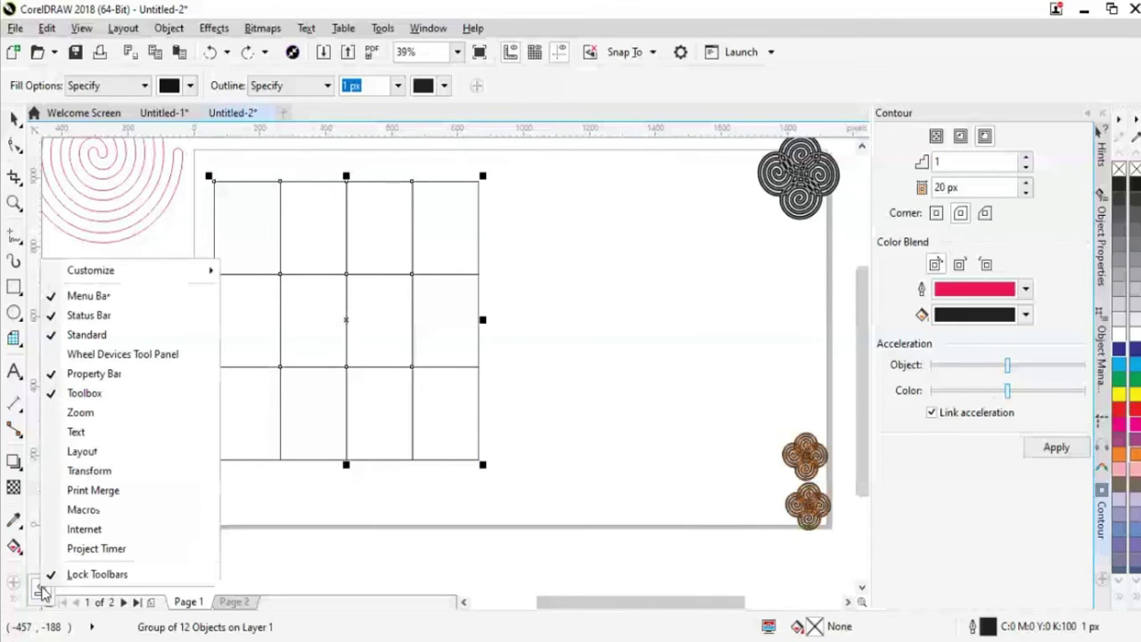
{"action": "left_click", "coordinate": [16, 590]}
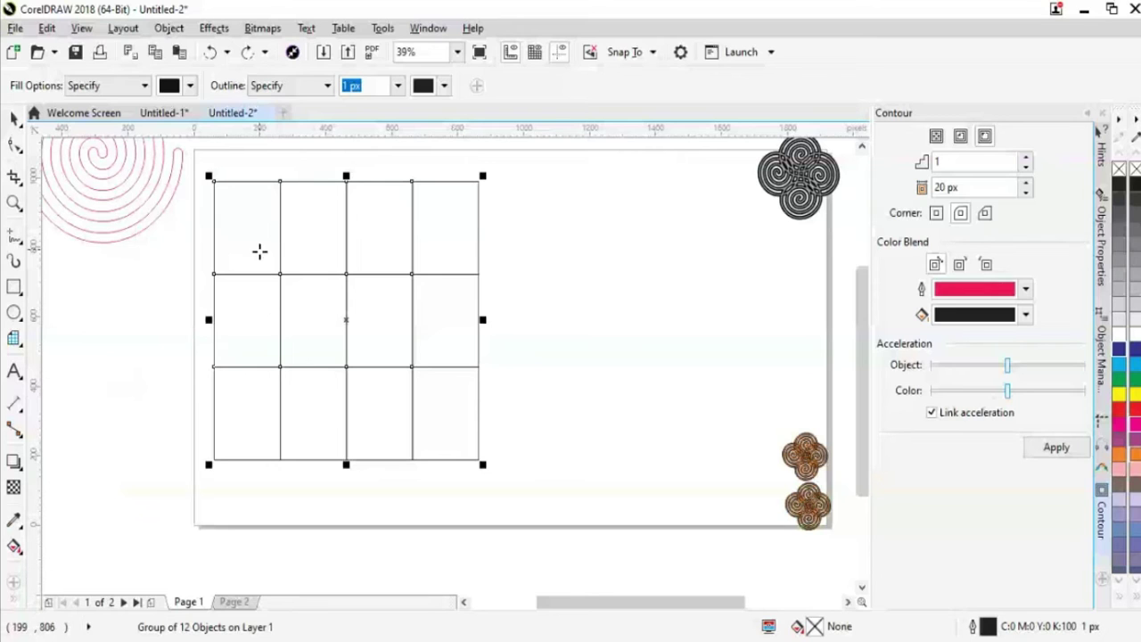
{"action": "left_click", "coordinate": [14, 546]}
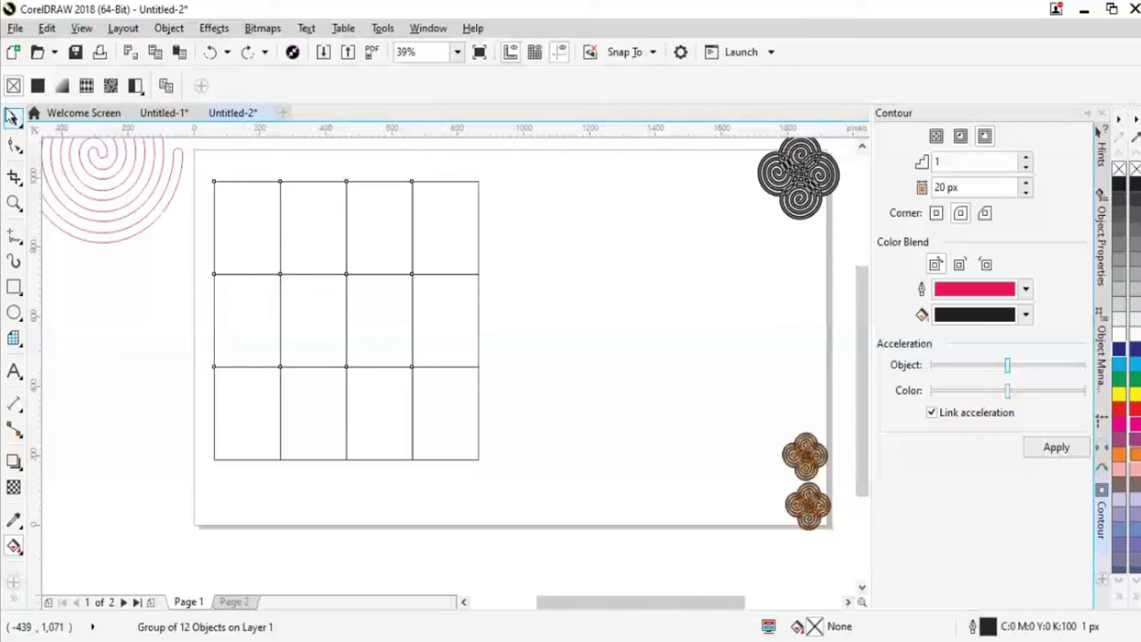
{"action": "left_click", "coordinate": [13, 116]}
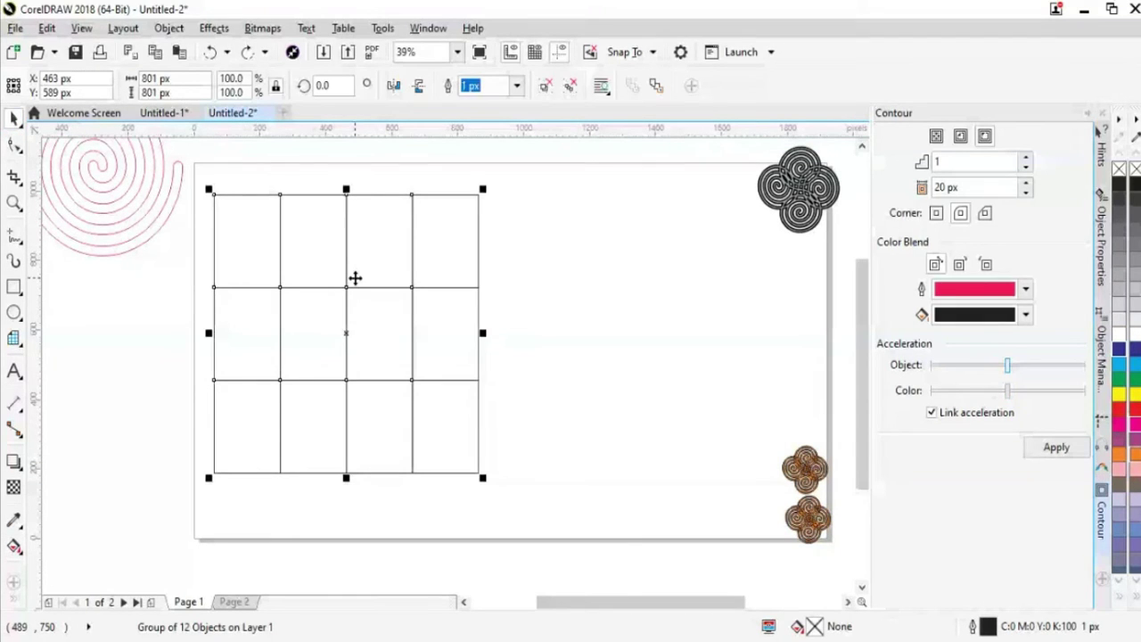
{"action": "key", "text": "Delete"}
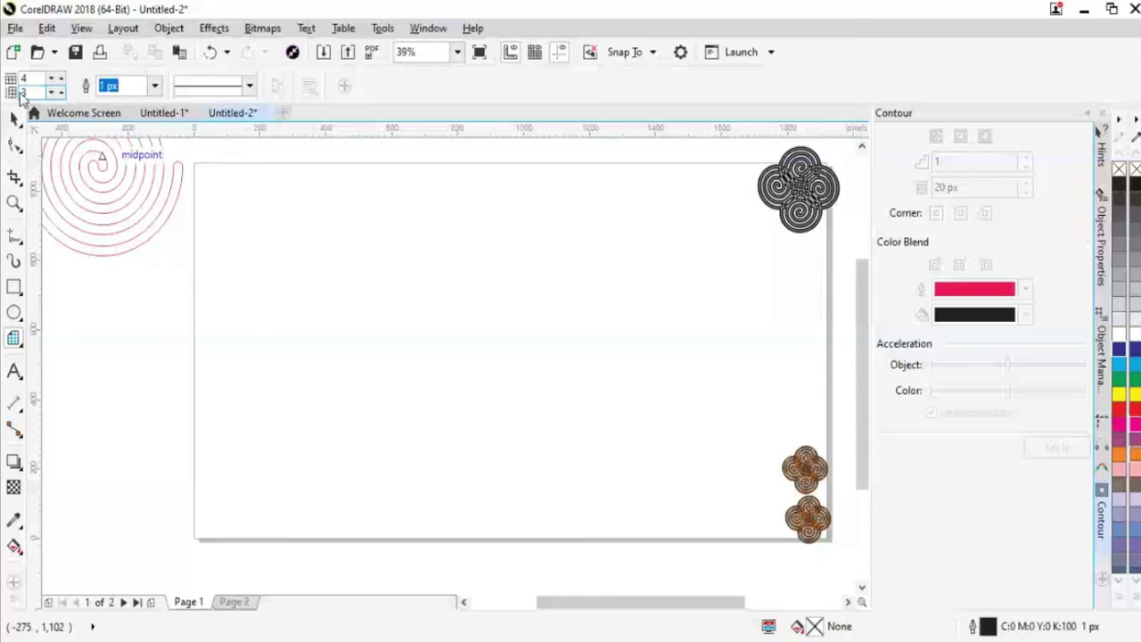
Drag out an 8-by-8 graph paper grid, give its lines an 8 px outline, and reselect it
{"action": "left_click_drag", "start_coordinate": [205, 189], "coordinate": [490, 489]}
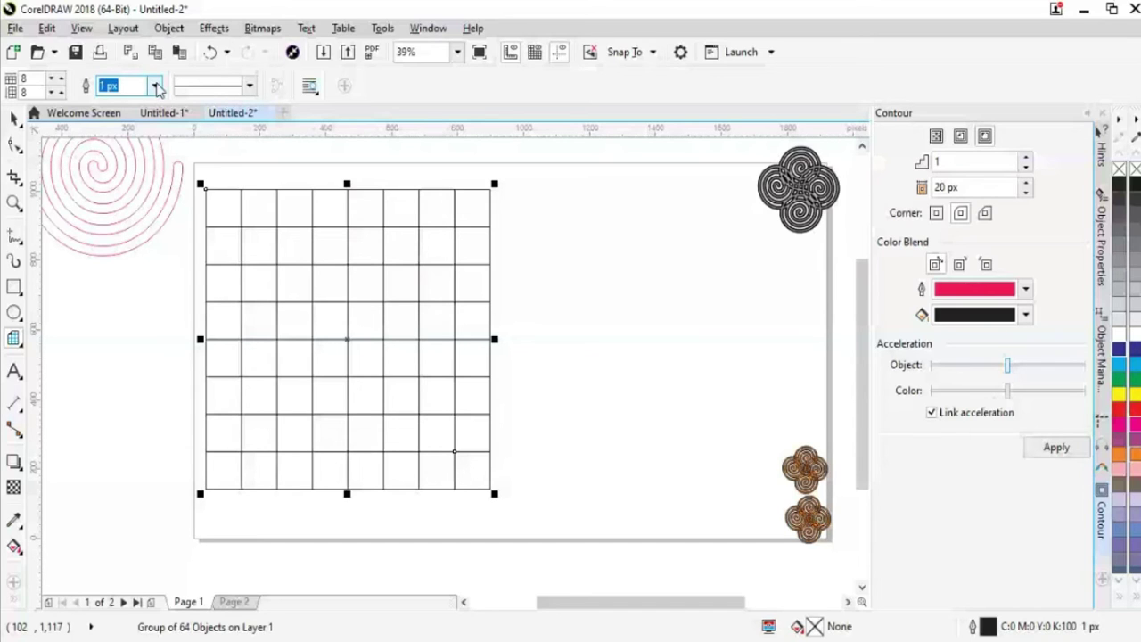
{"action": "left_click", "coordinate": [156, 87]}
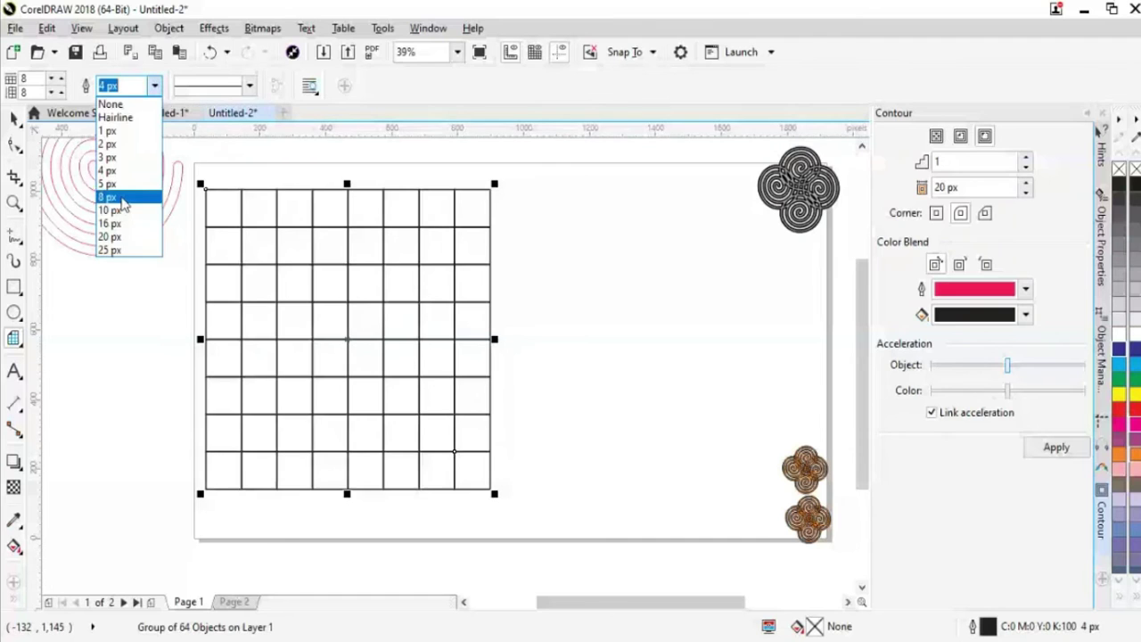
{"action": "left_click", "coordinate": [123, 197]}
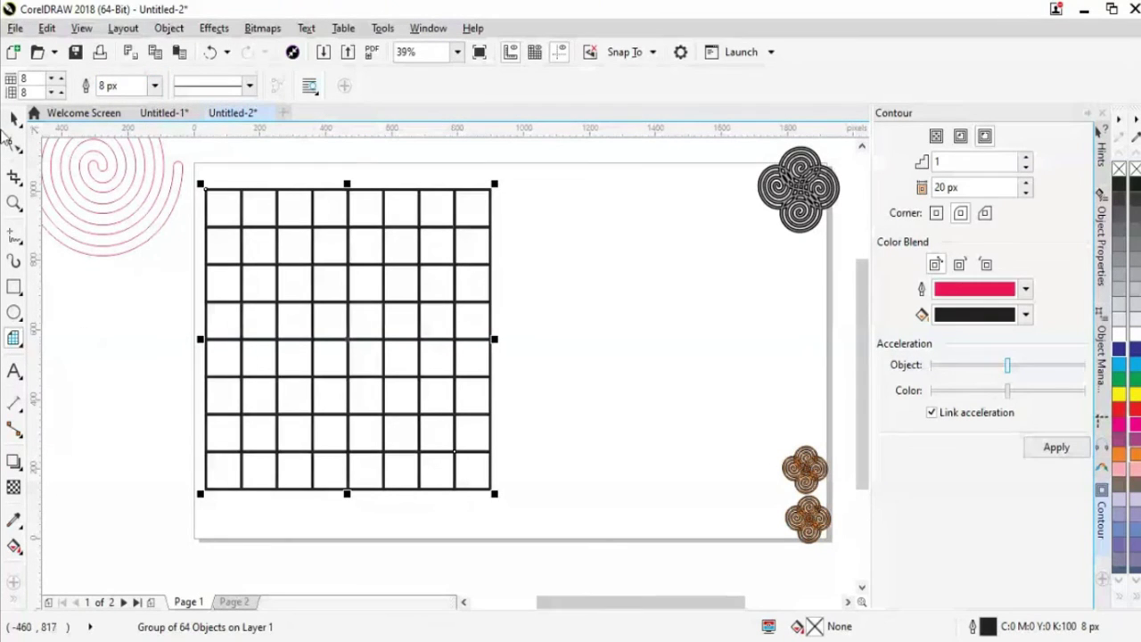
{"action": "left_click", "coordinate": [13, 118]}
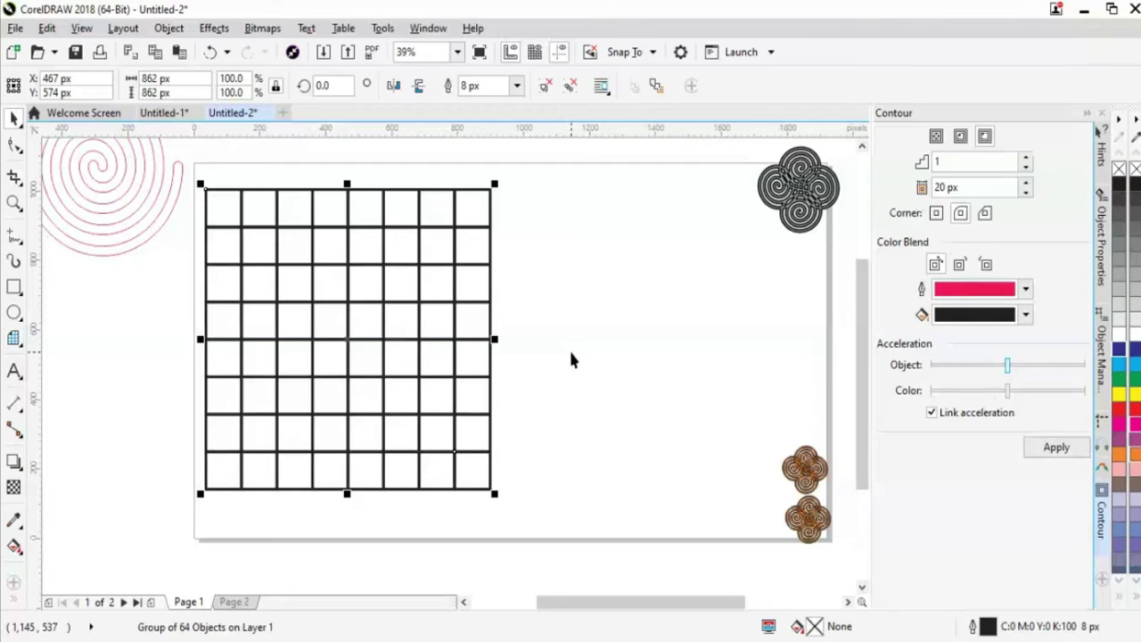
{"action": "left_click", "coordinate": [572, 354]}
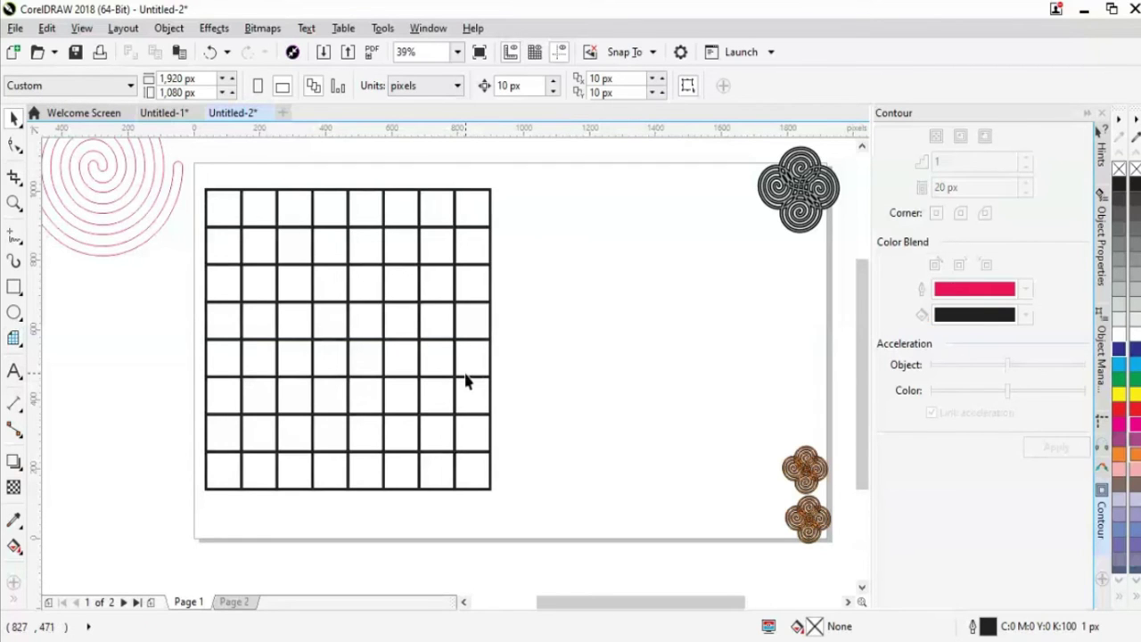
{"action": "left_click", "coordinate": [465, 380]}
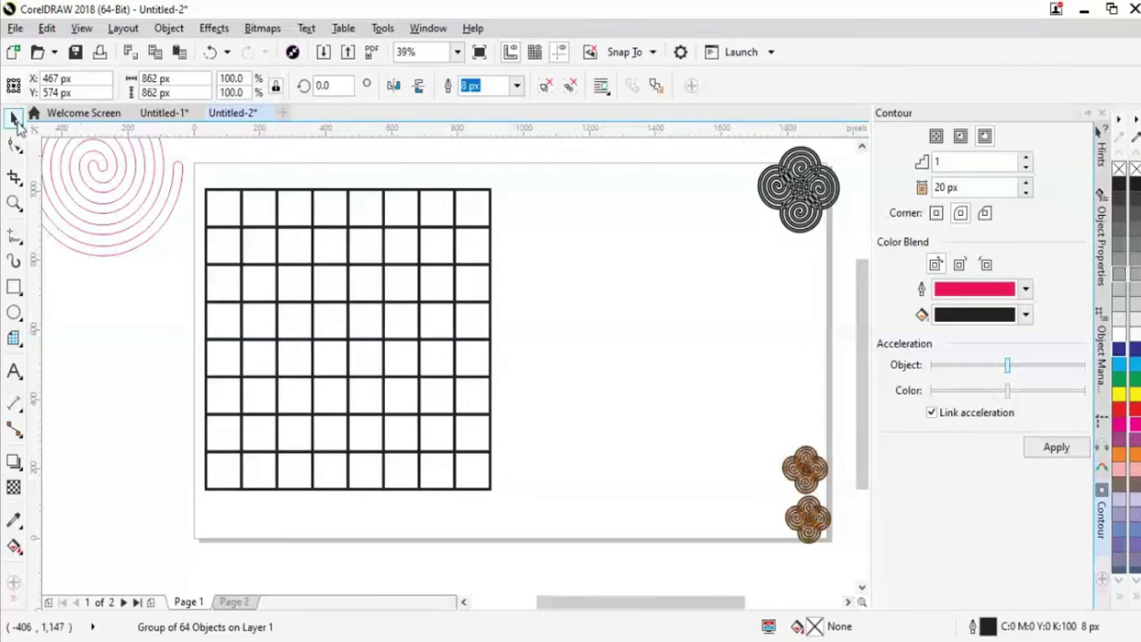
{"action": "left_click", "coordinate": [241, 290]}
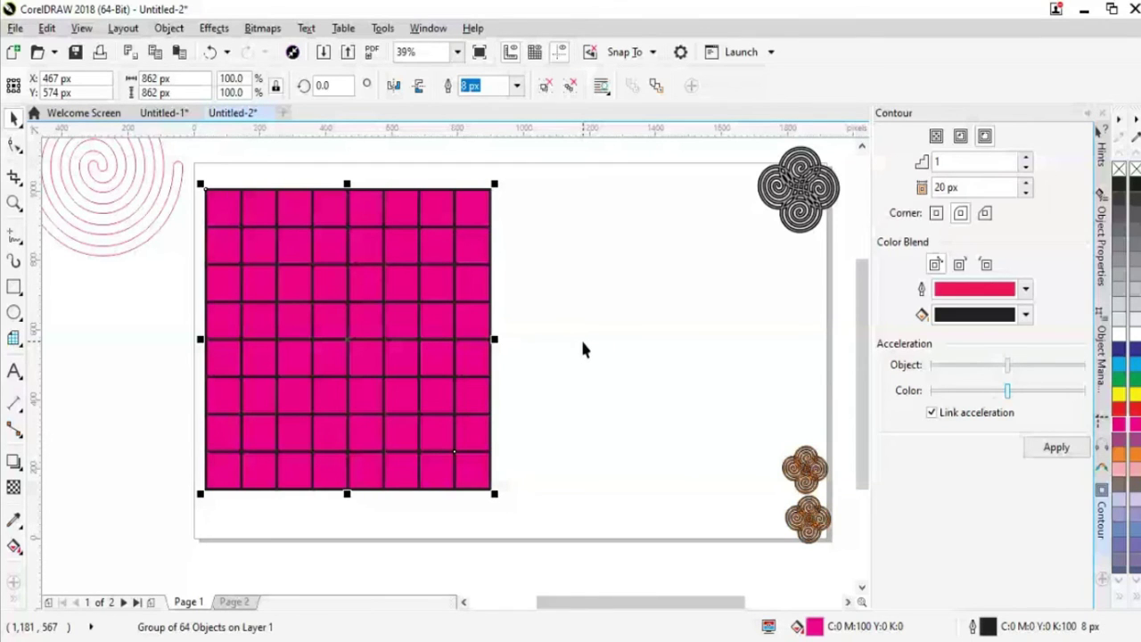
{"action": "key", "text": "ctrl+z"}
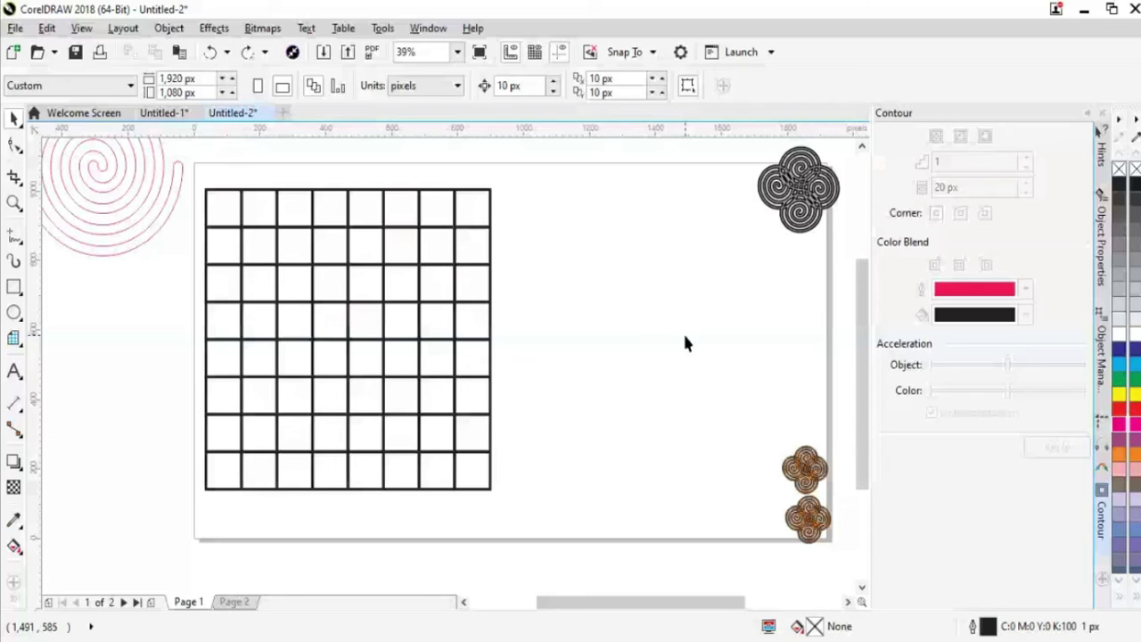
{"action": "left_click", "coordinate": [40, 588]}
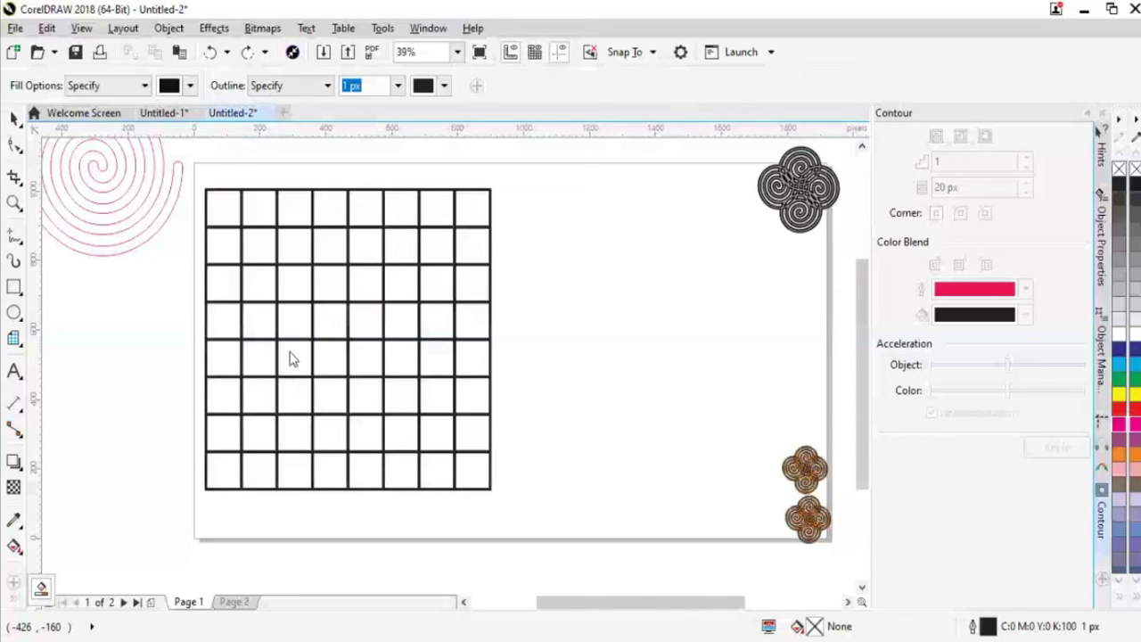
Select the 8-by-8 grid and fill its top-left cell black with Smart Fill
{"action": "key", "text": "space"}
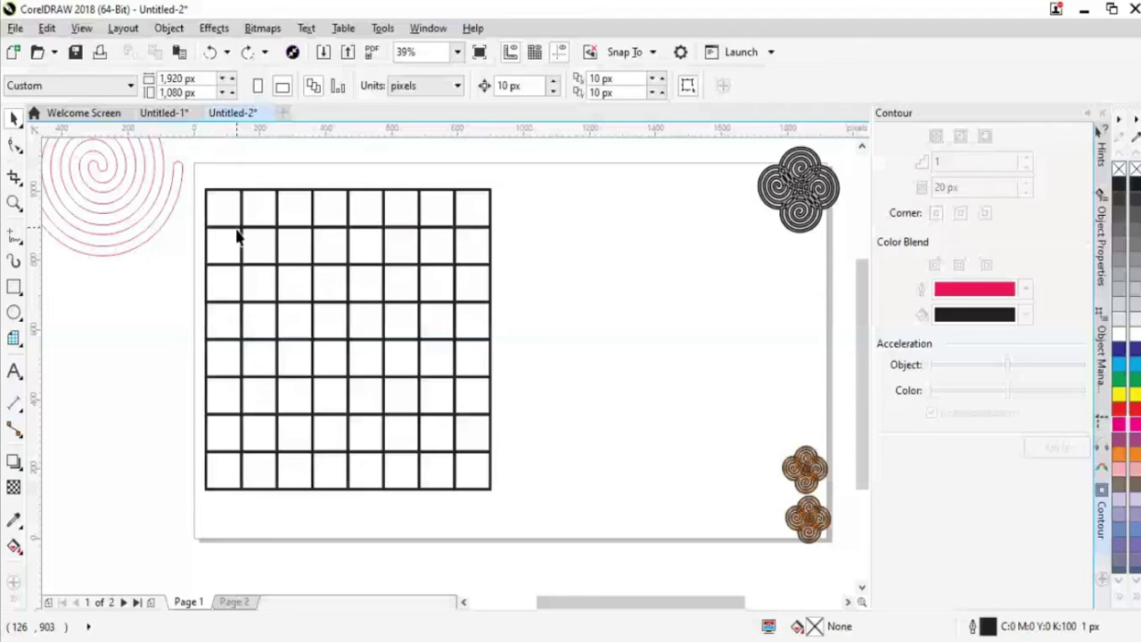
{"action": "left_click", "coordinate": [238, 235]}
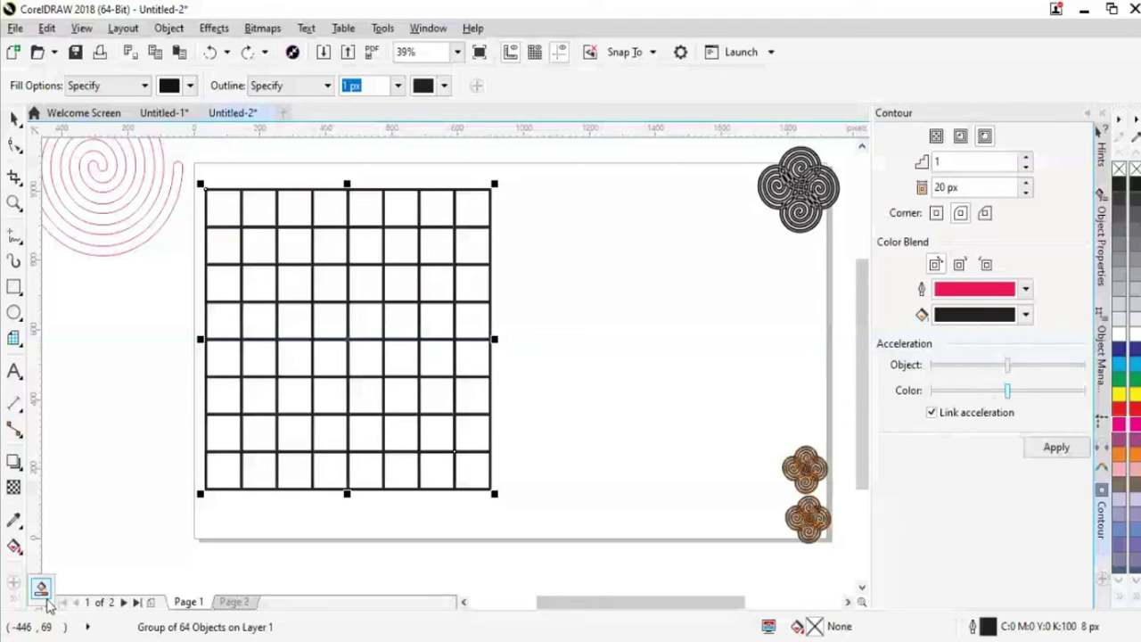
{"action": "left_click", "coordinate": [41, 590]}
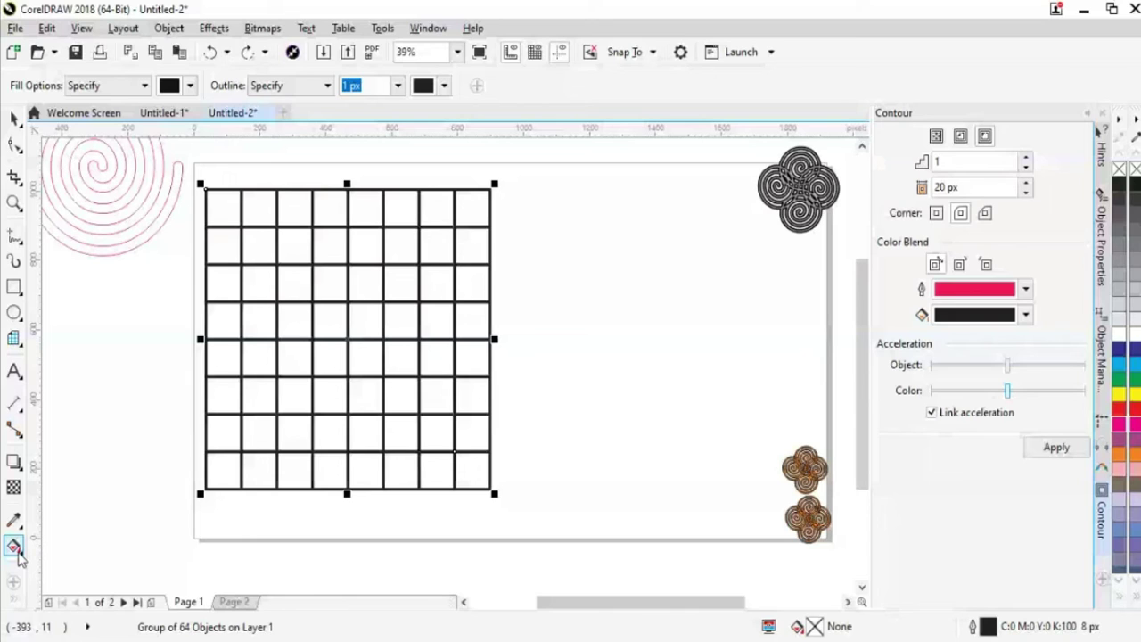
{"action": "left_click", "coordinate": [20, 553]}
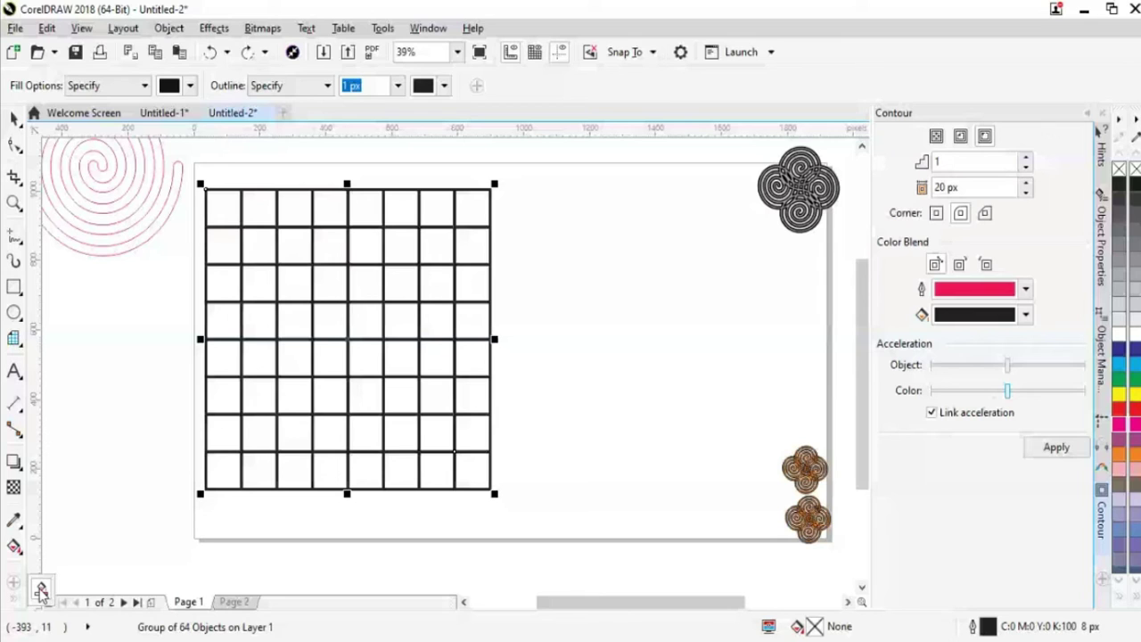
{"action": "left_click", "coordinate": [40, 591]}
{"action": "left_click", "coordinate": [223, 206]}
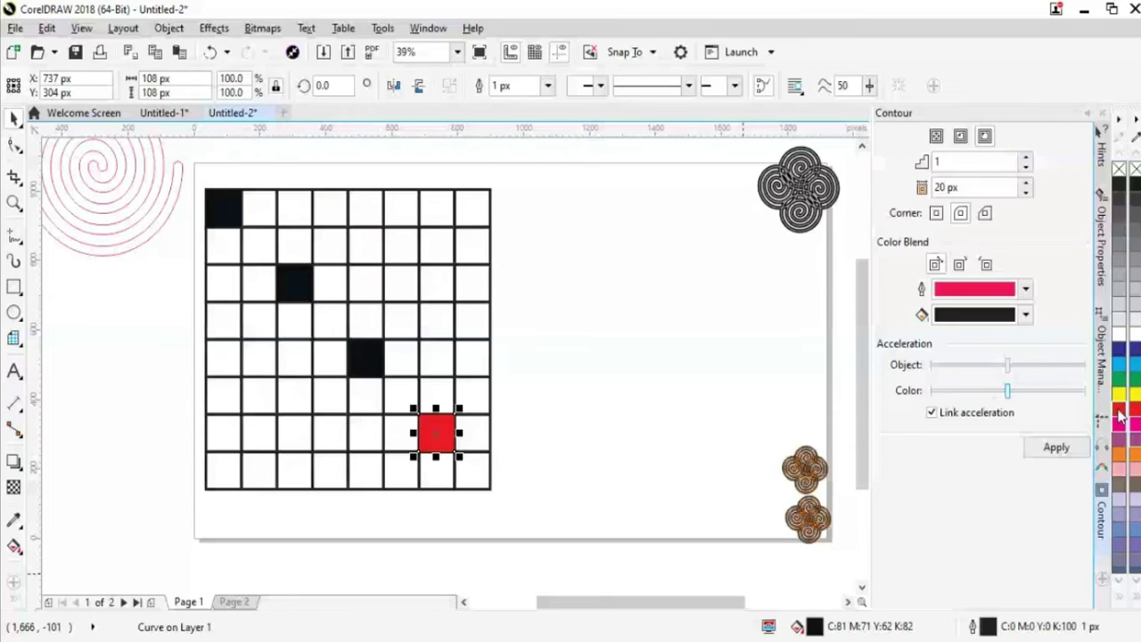
Select and deselect the red square, then select the whole grid
{"action": "key", "text": "Escape"}
{"action": "left_click", "coordinate": [427, 443]}
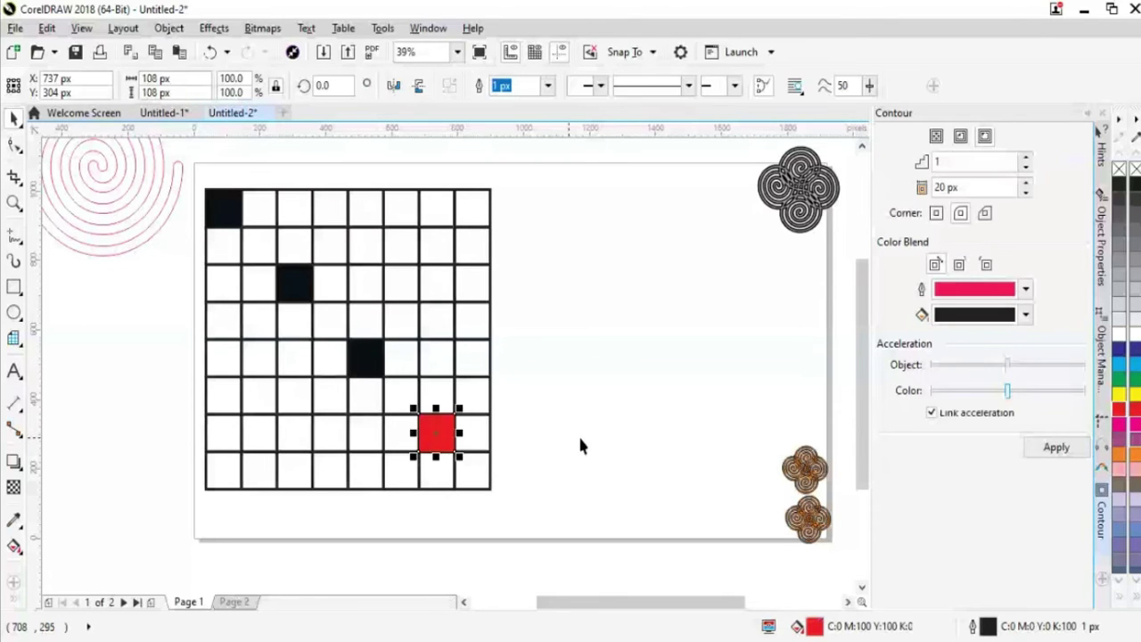
{"action": "left_click", "coordinate": [610, 476]}
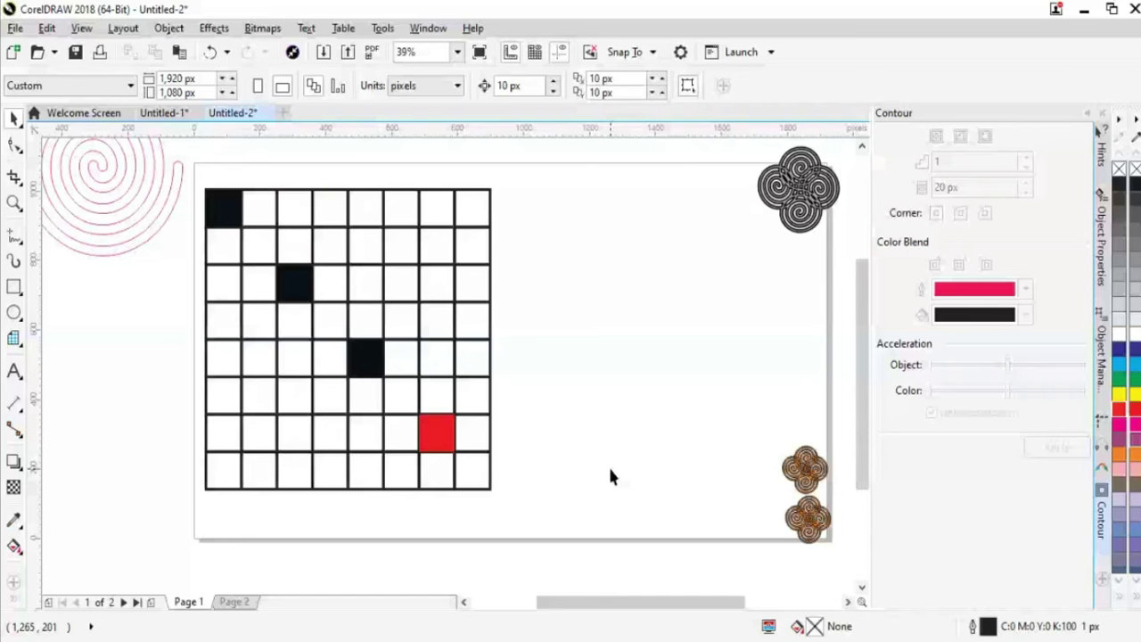
{"action": "key", "text": "Tab"}
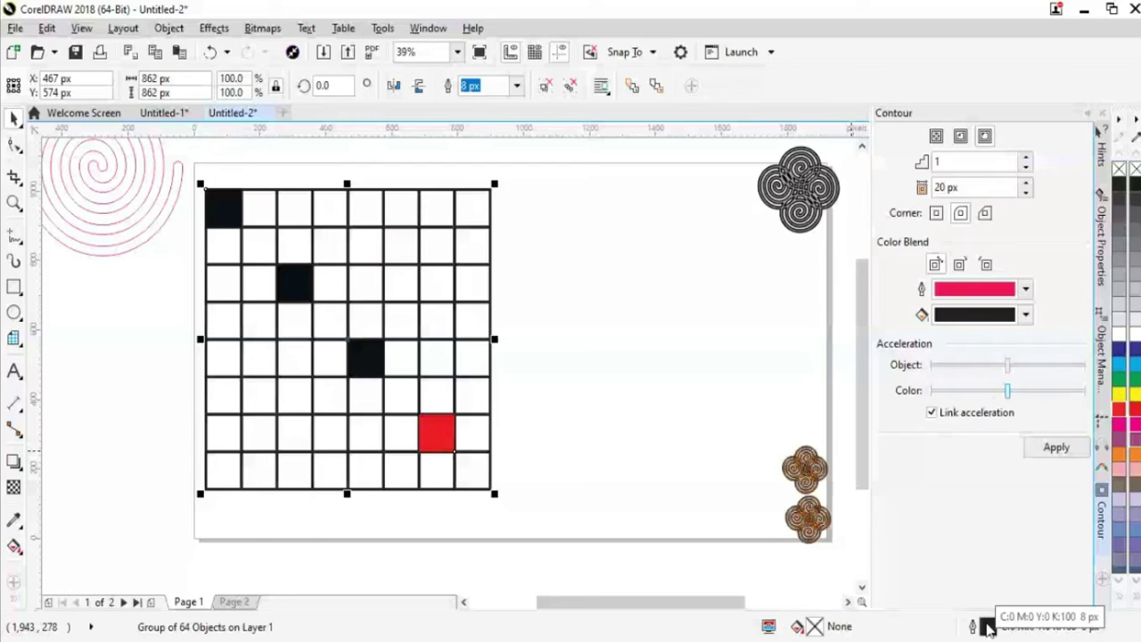
{"action": "double_click", "coordinate": [988, 628]}
{"action": "left_click", "coordinate": [490, 168]}
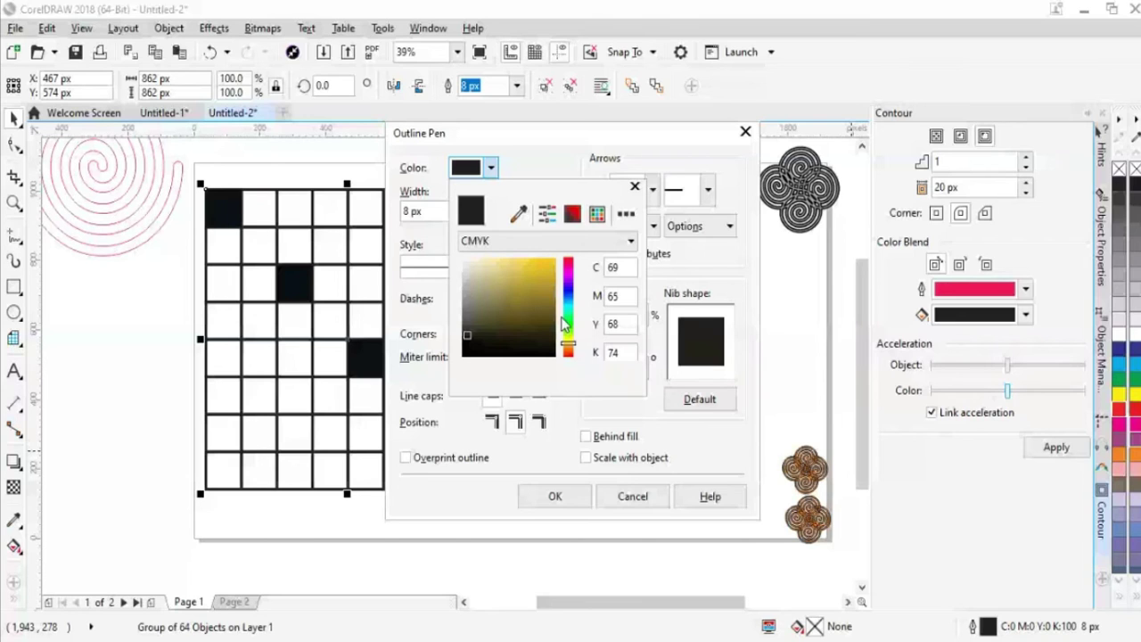
{"action": "left_click", "coordinate": [551, 262]}
{"action": "key", "text": "Return"}
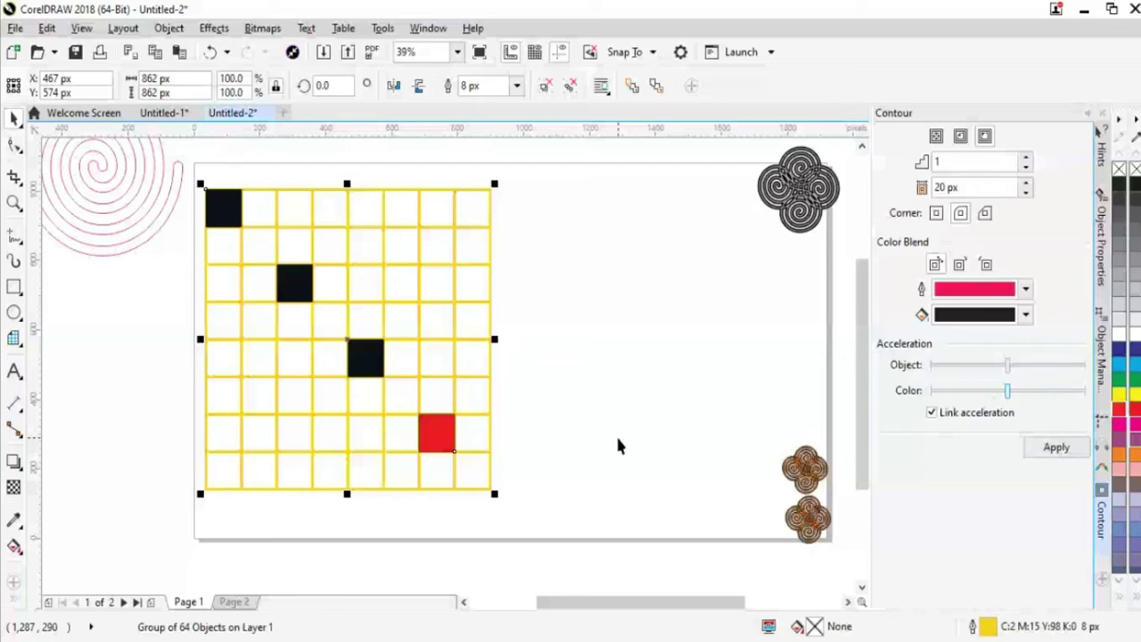
{"action": "left_click", "coordinate": [619, 446]}
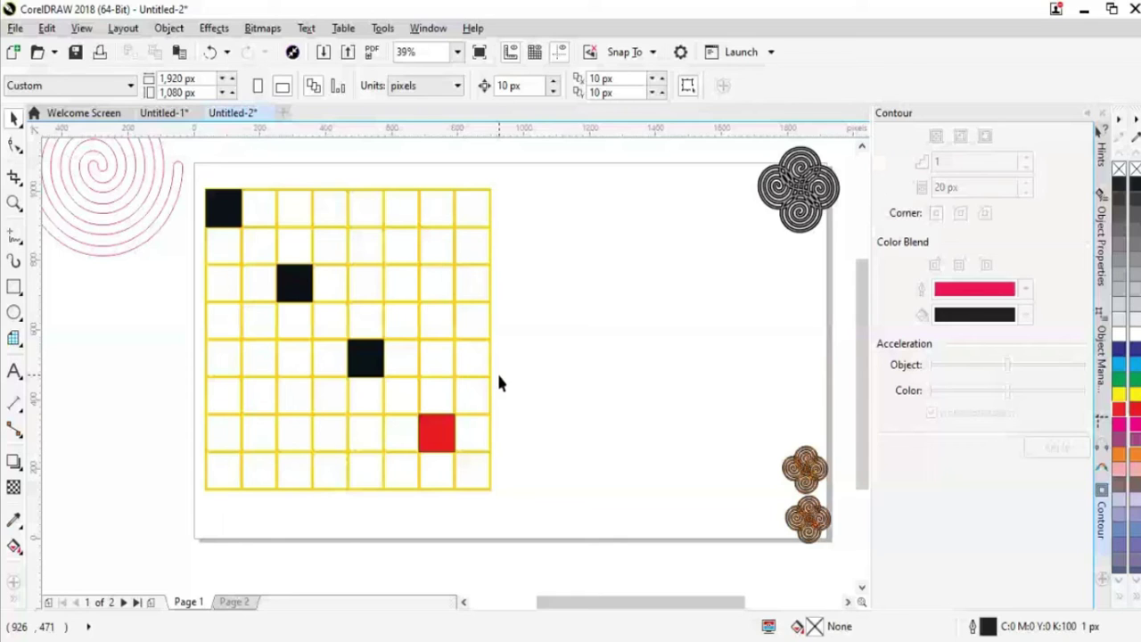
Recolour the grid's first square purple and second blue, and draw a small purple square beside it
{"action": "key", "text": "Tab"}
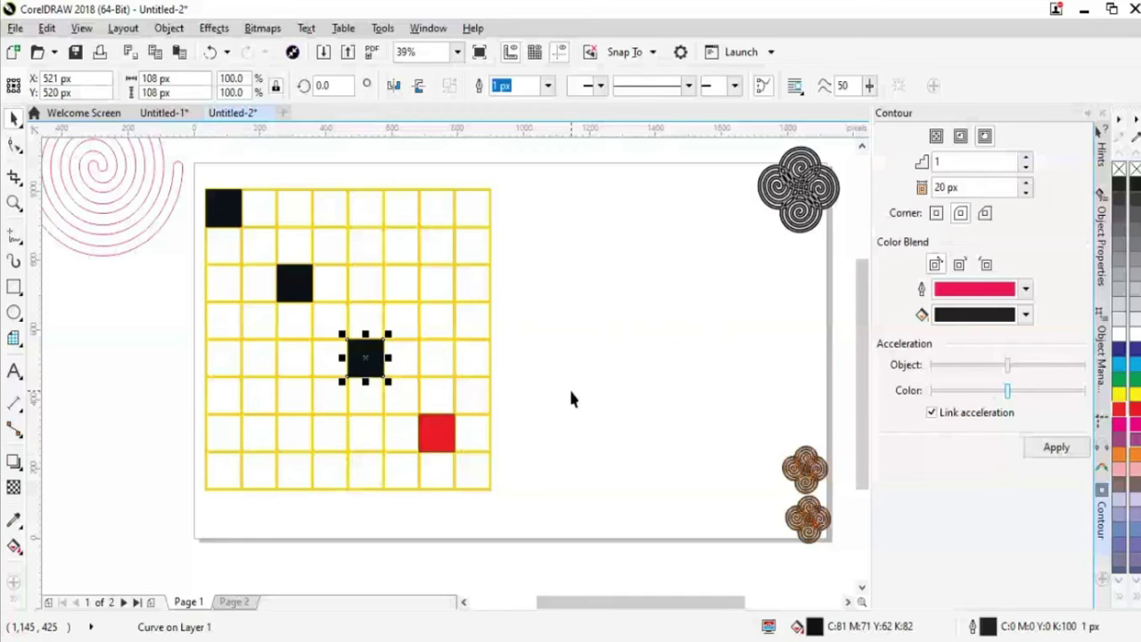
{"action": "key", "text": "Tab"}
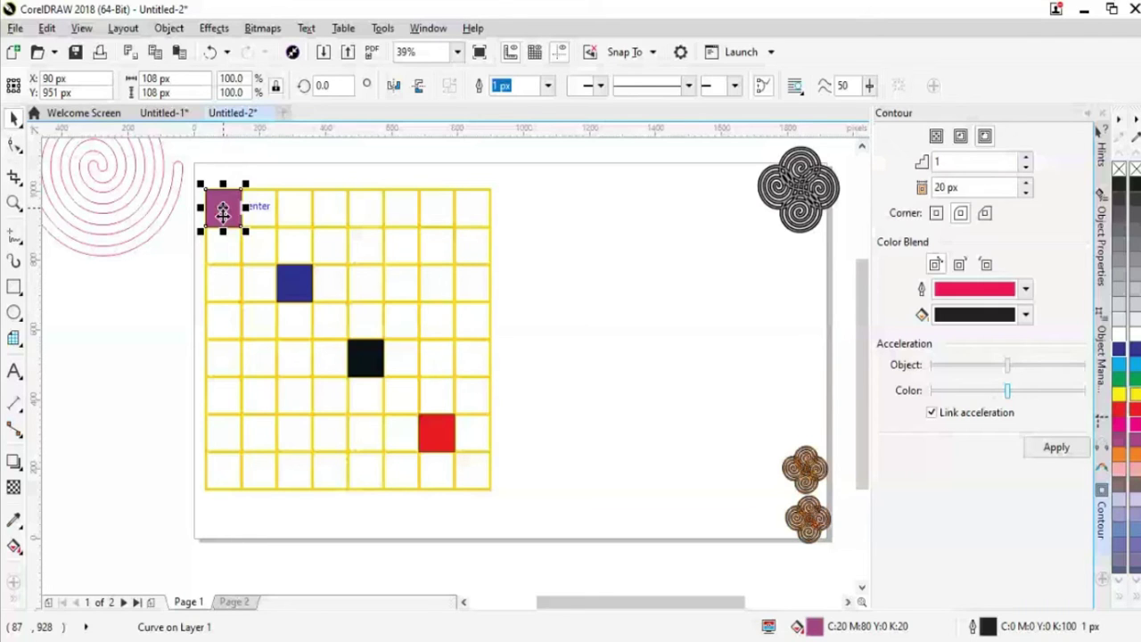
{"action": "key", "text": "F6"}
{"action": "left_click_drag", "start_coordinate": [644, 203], "coordinate": [676, 233]}
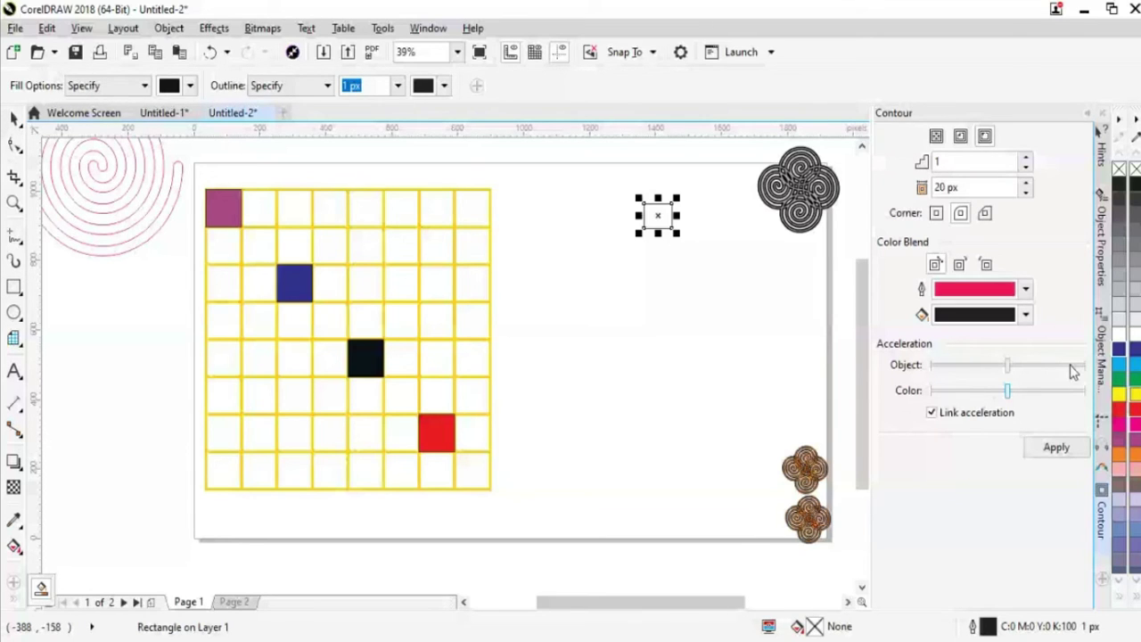
{"action": "left_click", "coordinate": [1124, 439]}
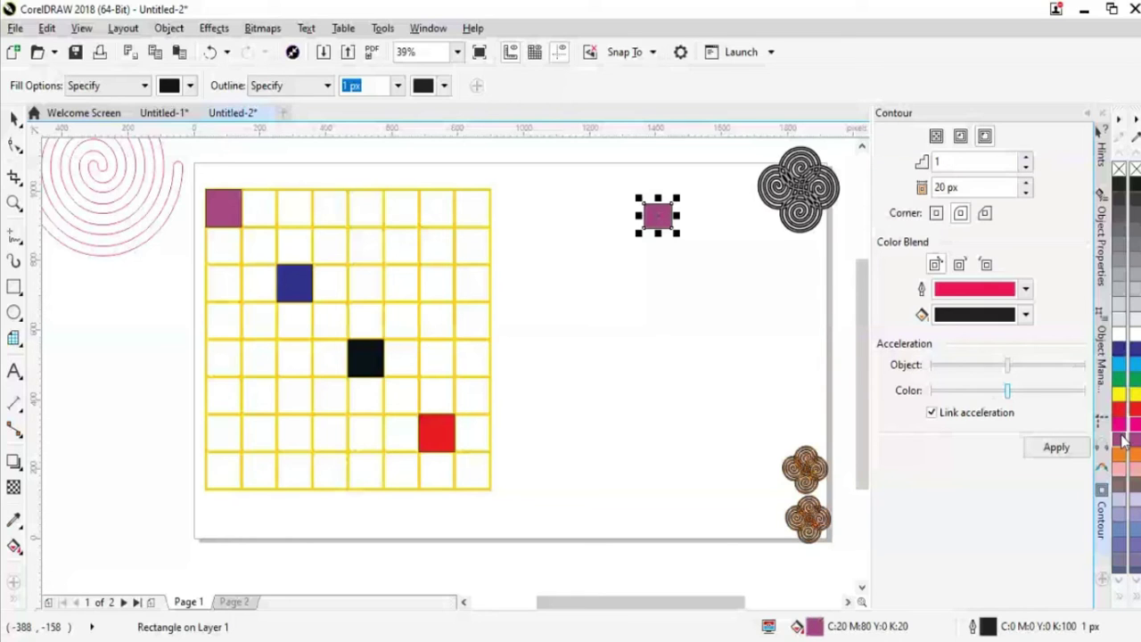
Copy the purple square downward into a column of purple, blue, black and red squares
{"action": "left_click", "coordinate": [682, 227]}
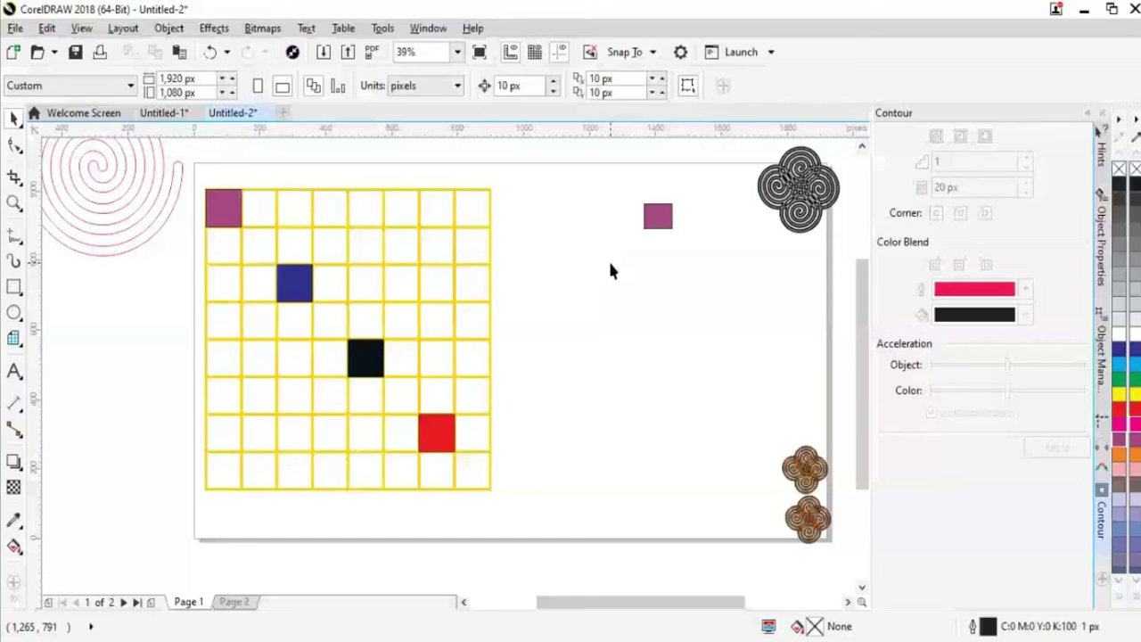
{"action": "key", "text": "ctrl+v"}
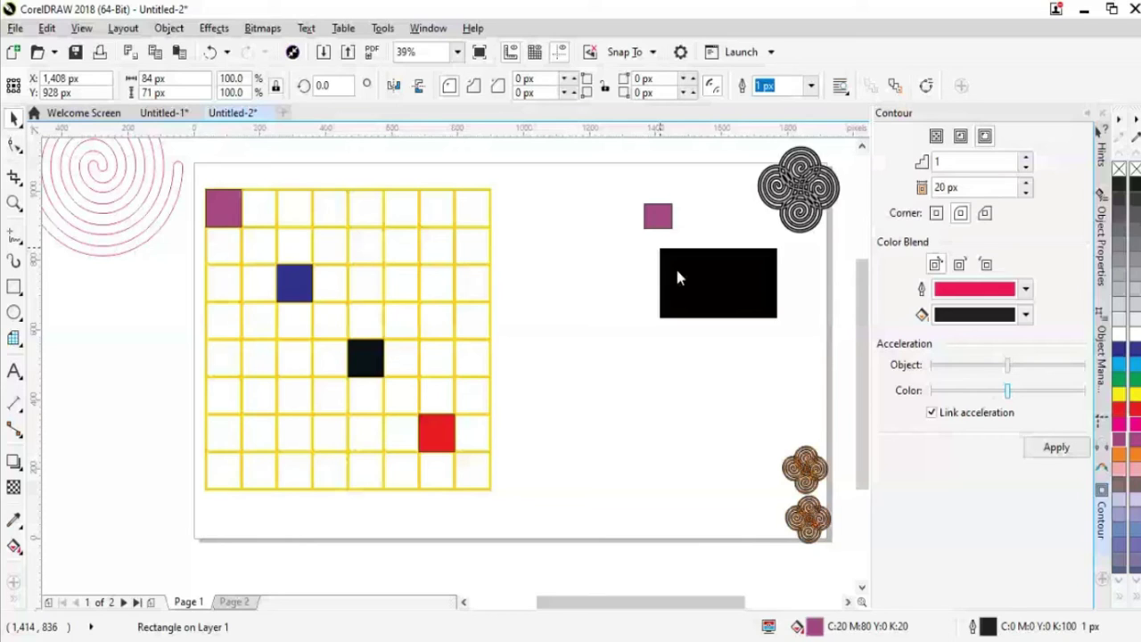
{"action": "left_click_drag", "start_coordinate": [676, 273], "coordinate": [656, 282]}
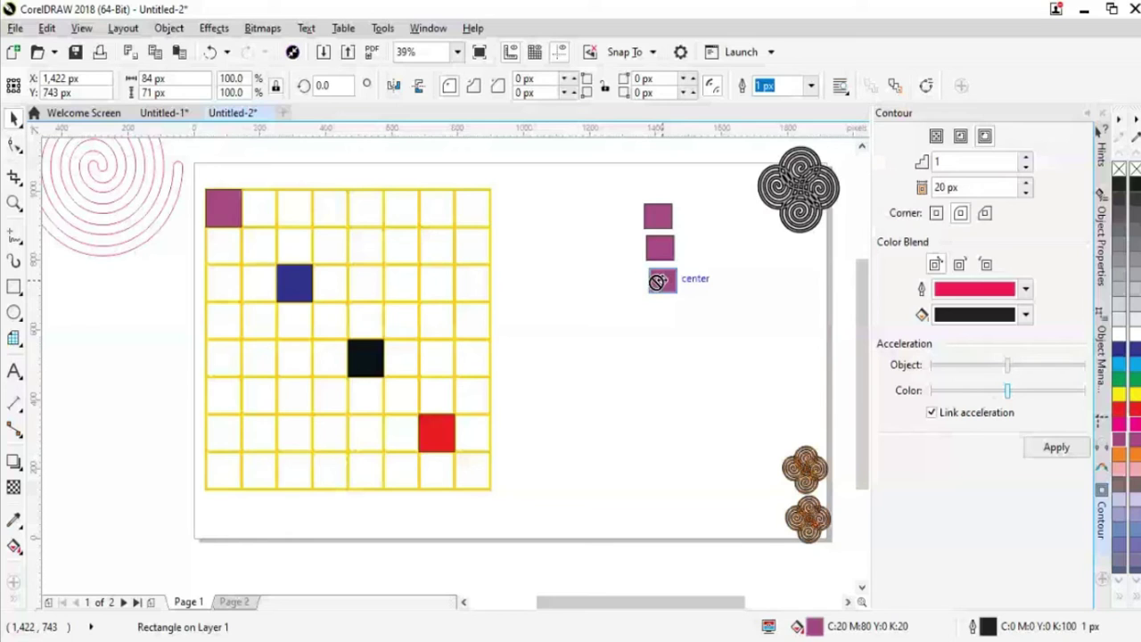
{"action": "left_click_drag", "start_coordinate": [656, 282], "coordinate": [660, 282]}
{"action": "key", "text": "Escape"}
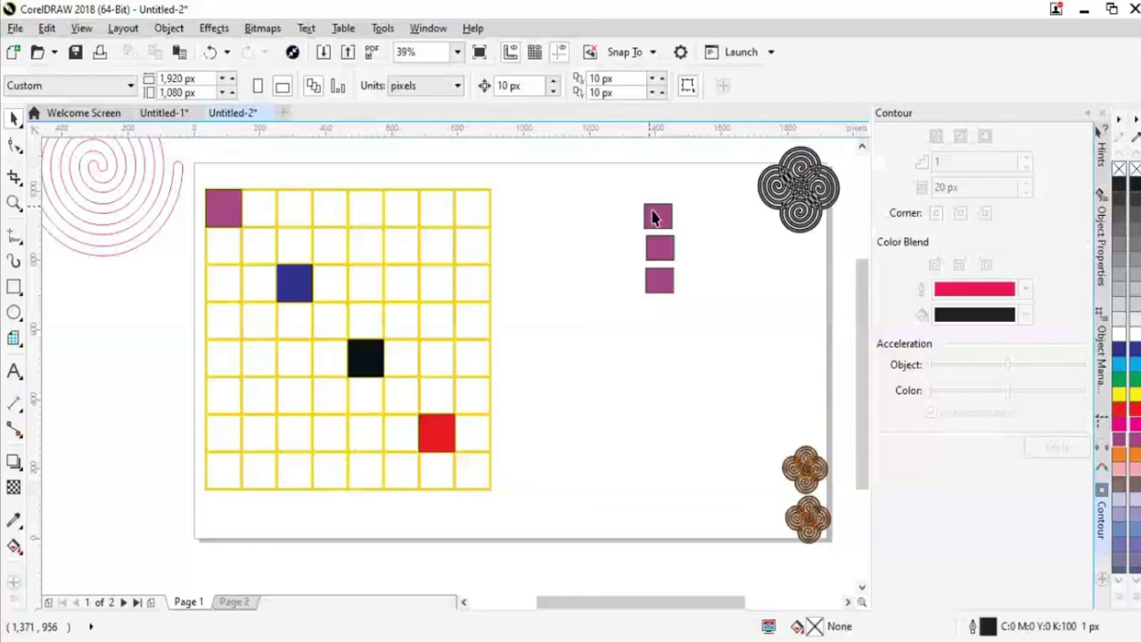
{"action": "left_click", "coordinate": [659, 281]}
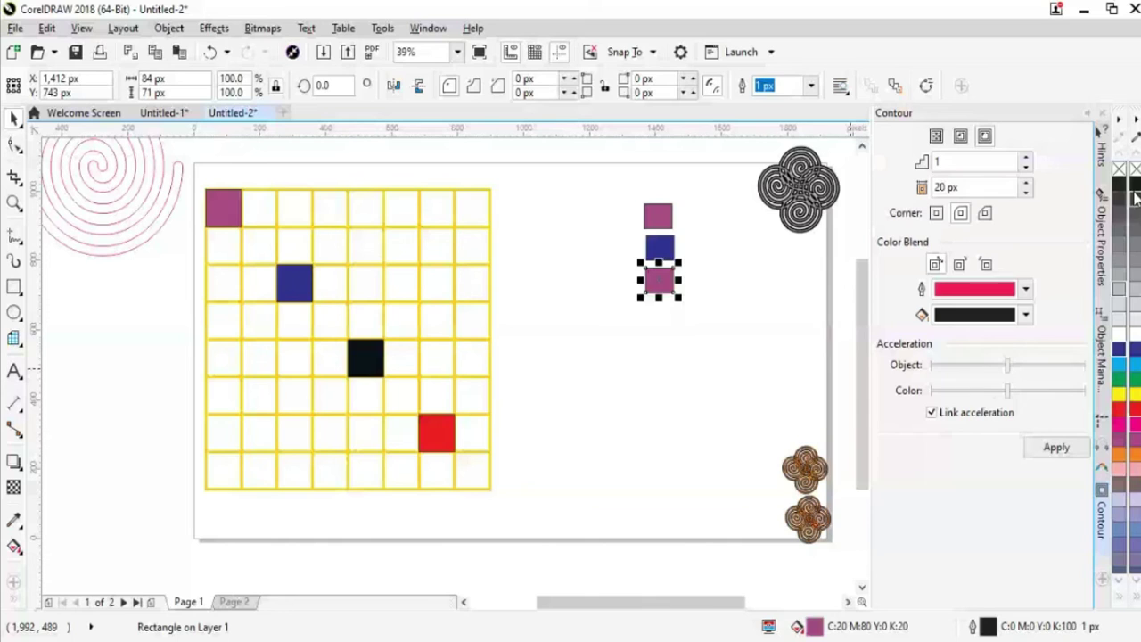
{"action": "left_click", "coordinate": [1135, 194]}
{"action": "left_click_drag", "start_coordinate": [659, 283], "coordinate": [669, 331]}
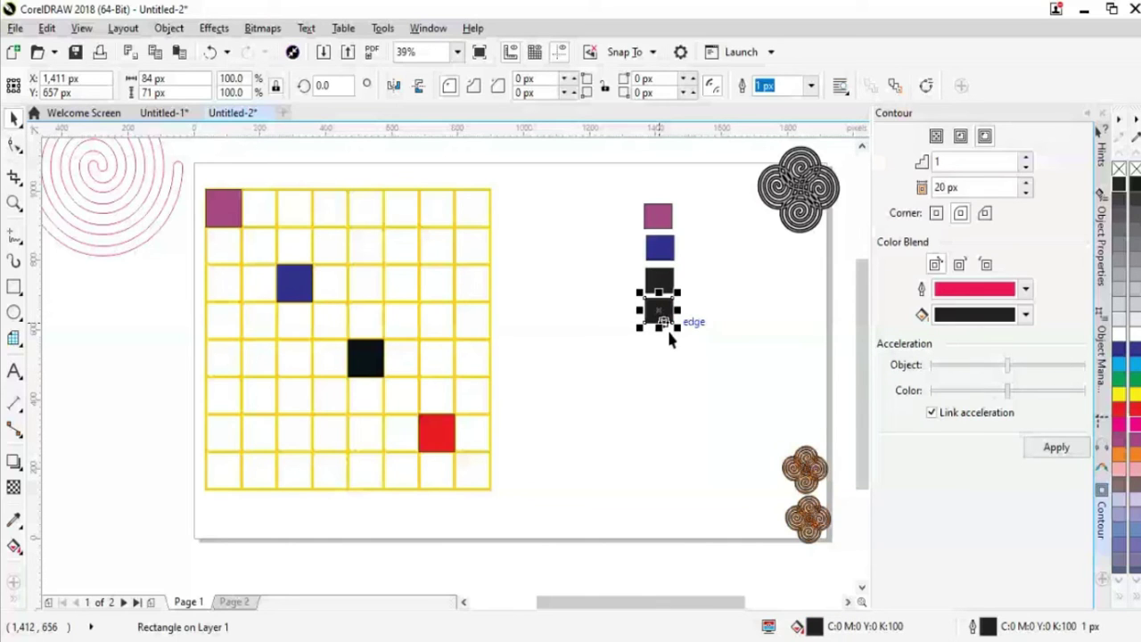
{"action": "left_click", "coordinate": [603, 451]}
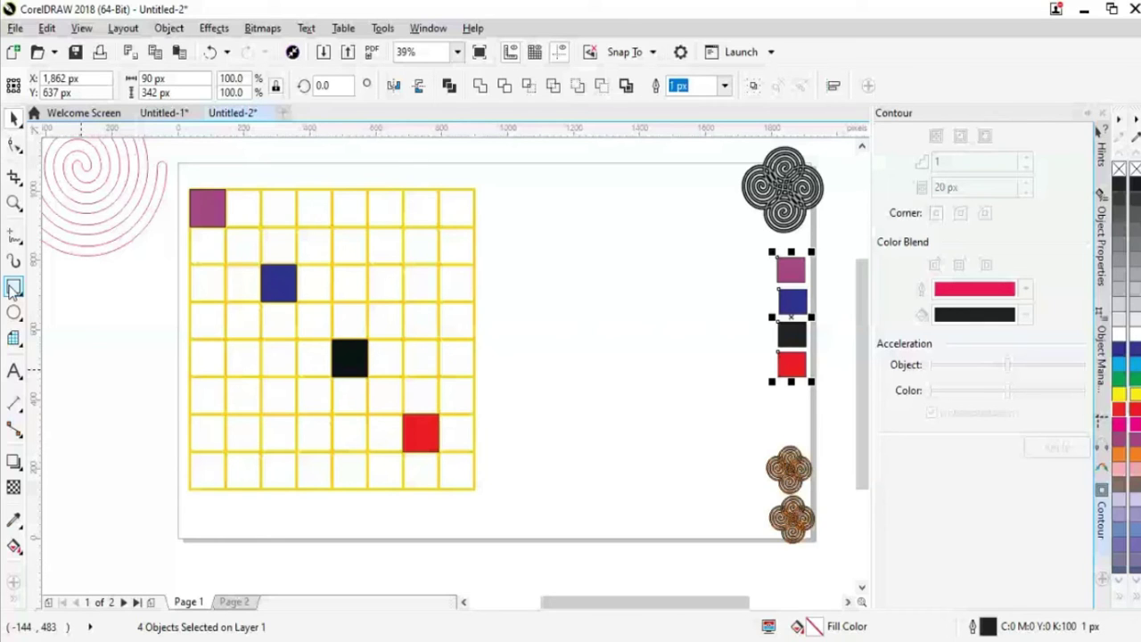
Choose the Graph Paper tool and set its columns and rows to 6
{"action": "left_click", "coordinate": [13, 337]}
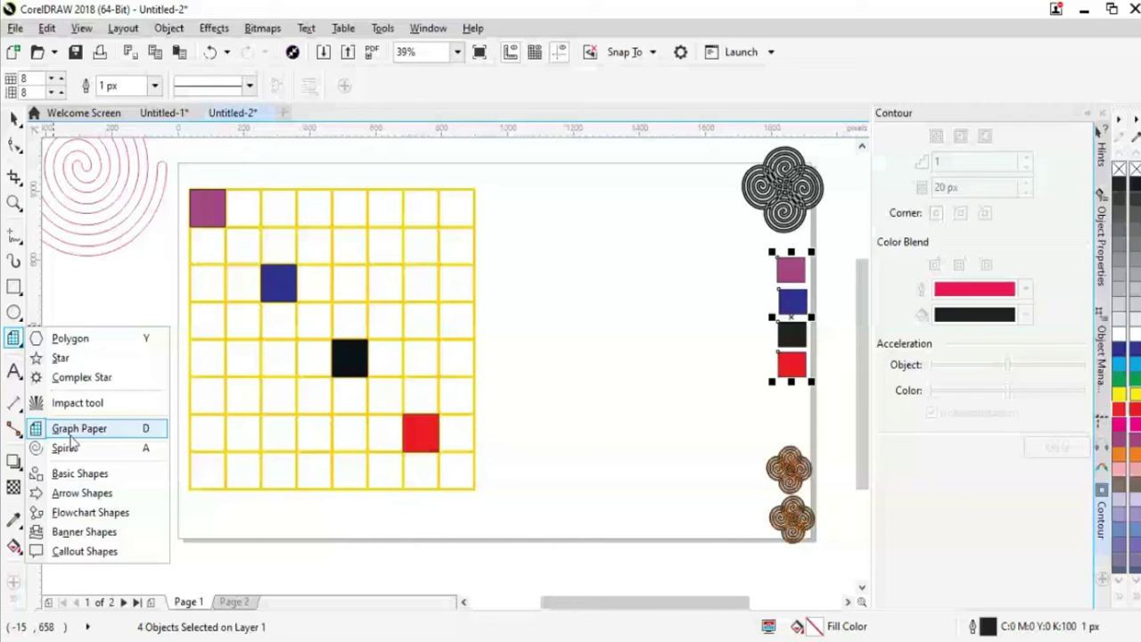
{"action": "left_click", "coordinate": [75, 430]}
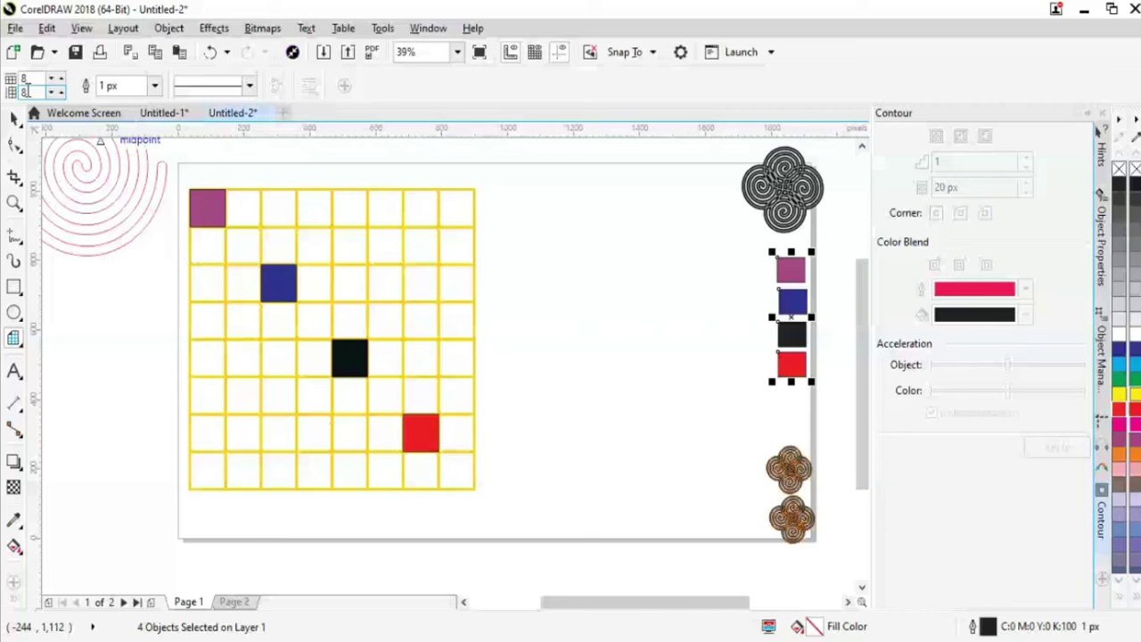
{"action": "left_click", "coordinate": [61, 93]}
{"action": "left_click", "coordinate": [60, 92]}
{"action": "left_click", "coordinate": [61, 93]}
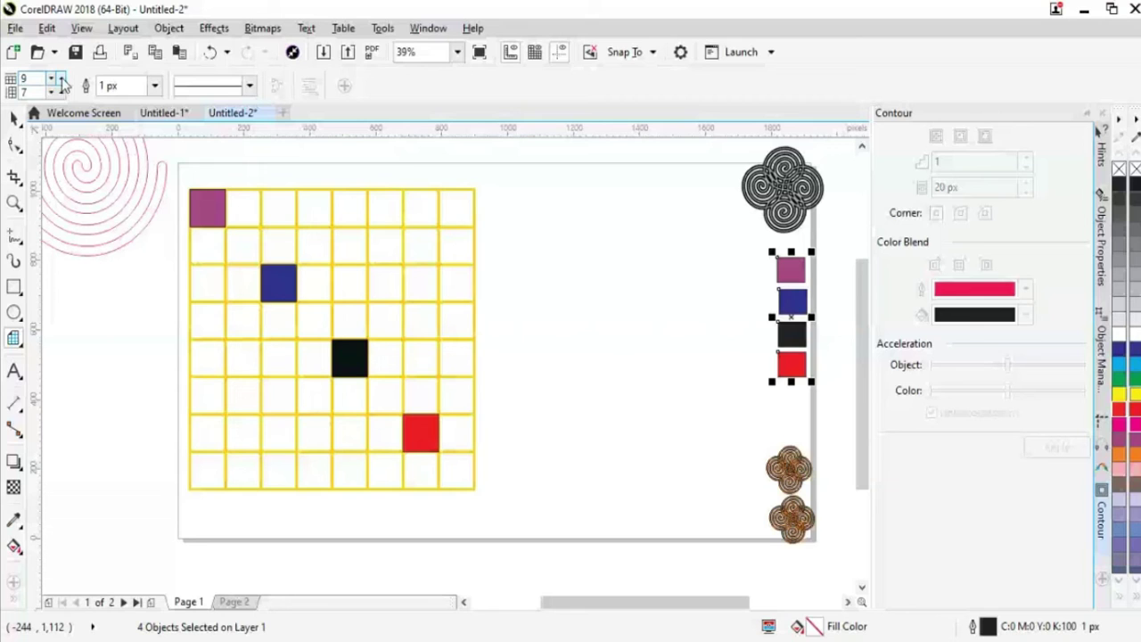
{"action": "left_click", "coordinate": [52, 91]}
{"action": "type", "text": "6"}
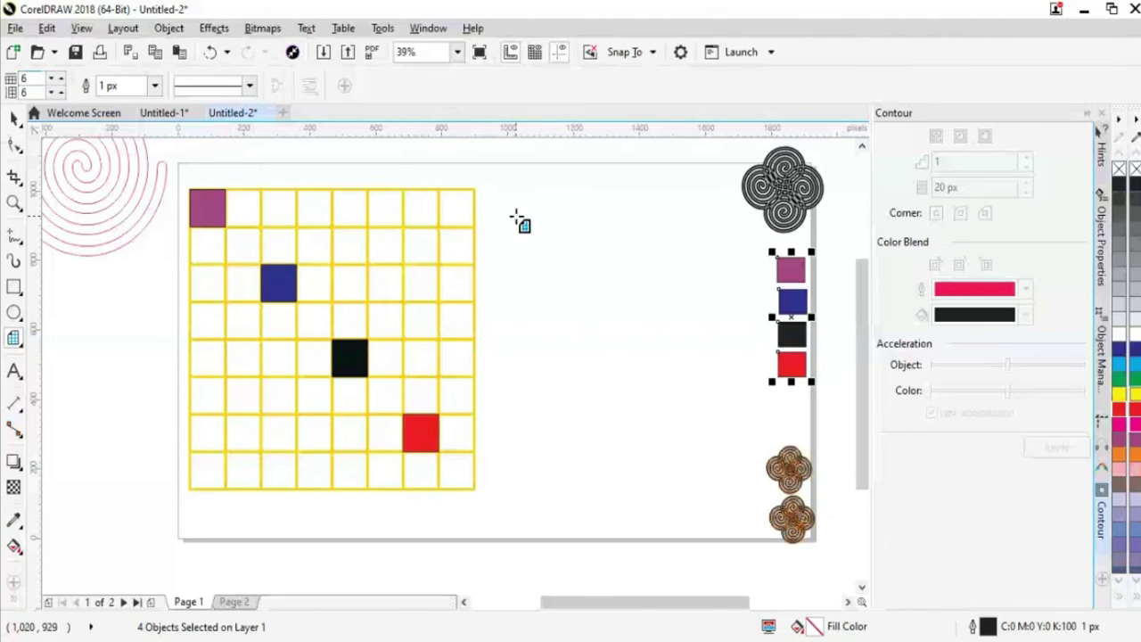
Draw the 6-by-6 grid at 714 px square and move it beside the yellow grid
{"action": "left_click_drag", "start_coordinate": [504, 195], "coordinate": [722, 425]}
{"action": "left_click_drag", "start_coordinate": [645, 446], "coordinate": [630, 452]}
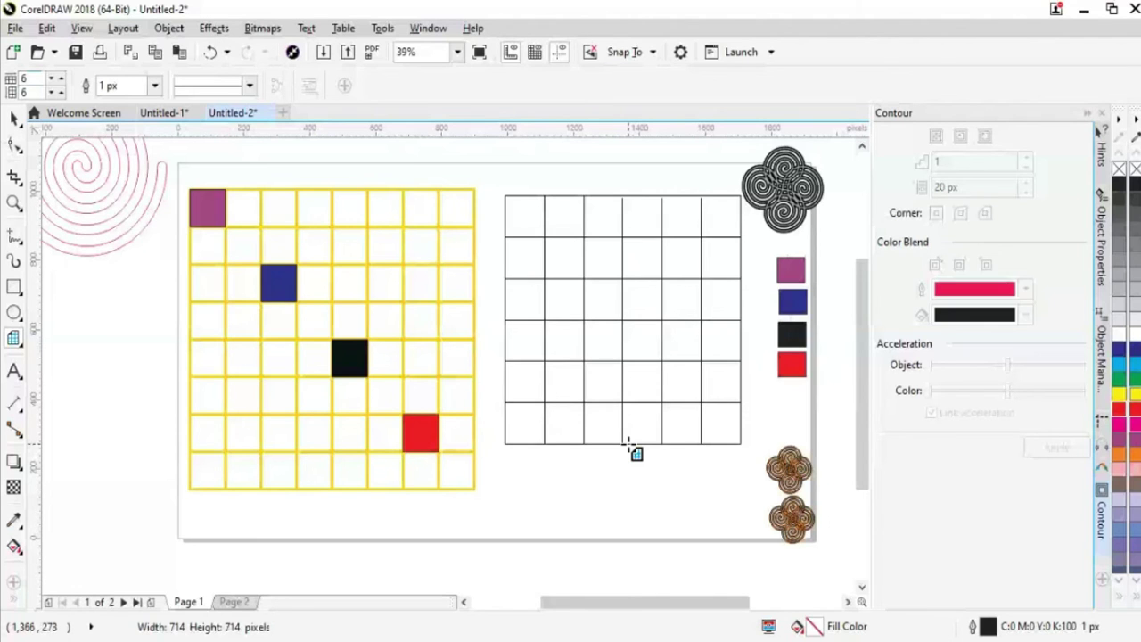
{"action": "left_click_drag", "start_coordinate": [630, 450], "coordinate": [629, 450]}
{"action": "left_click_drag", "start_coordinate": [661, 324], "coordinate": [661, 337]}
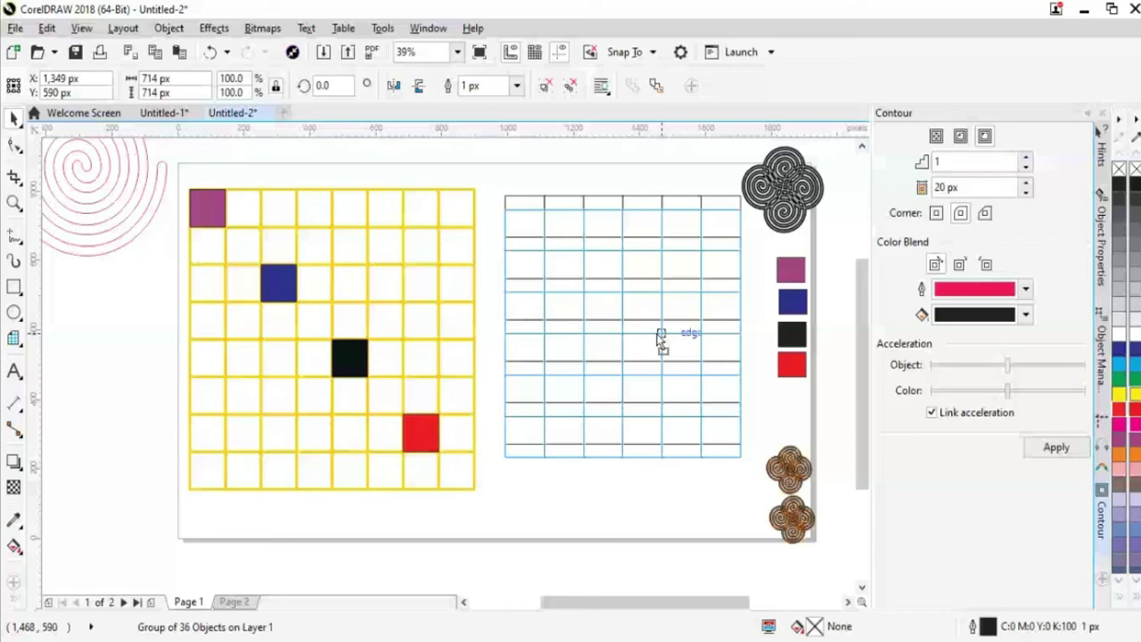
{"action": "left_click_drag", "start_coordinate": [661, 337], "coordinate": [632, 334]}
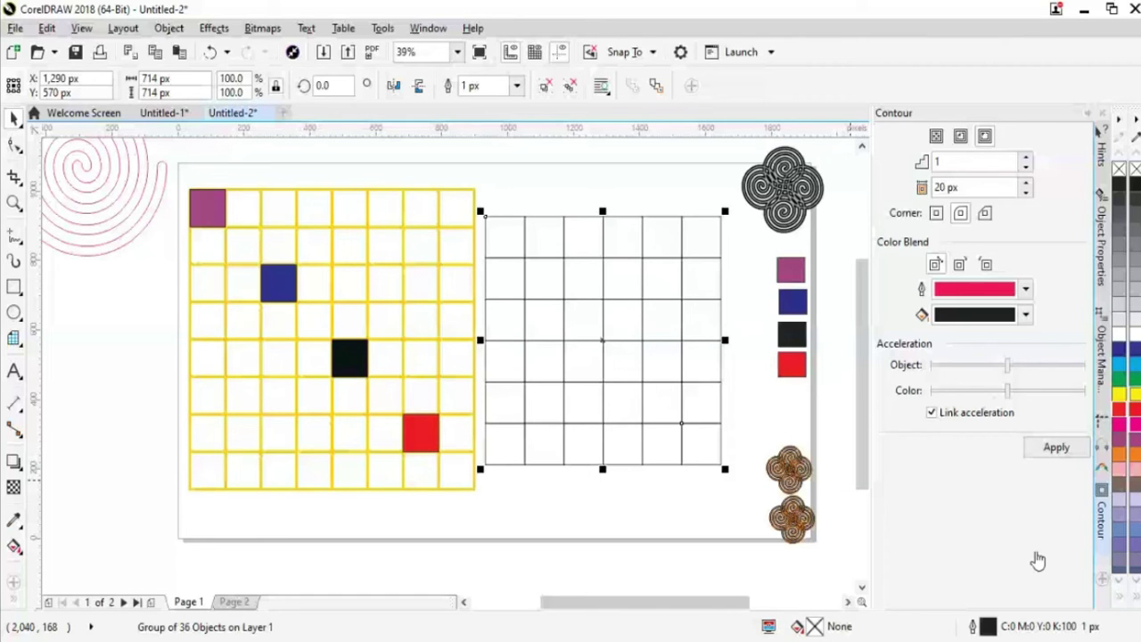
{"action": "left_click", "coordinate": [1120, 378]}
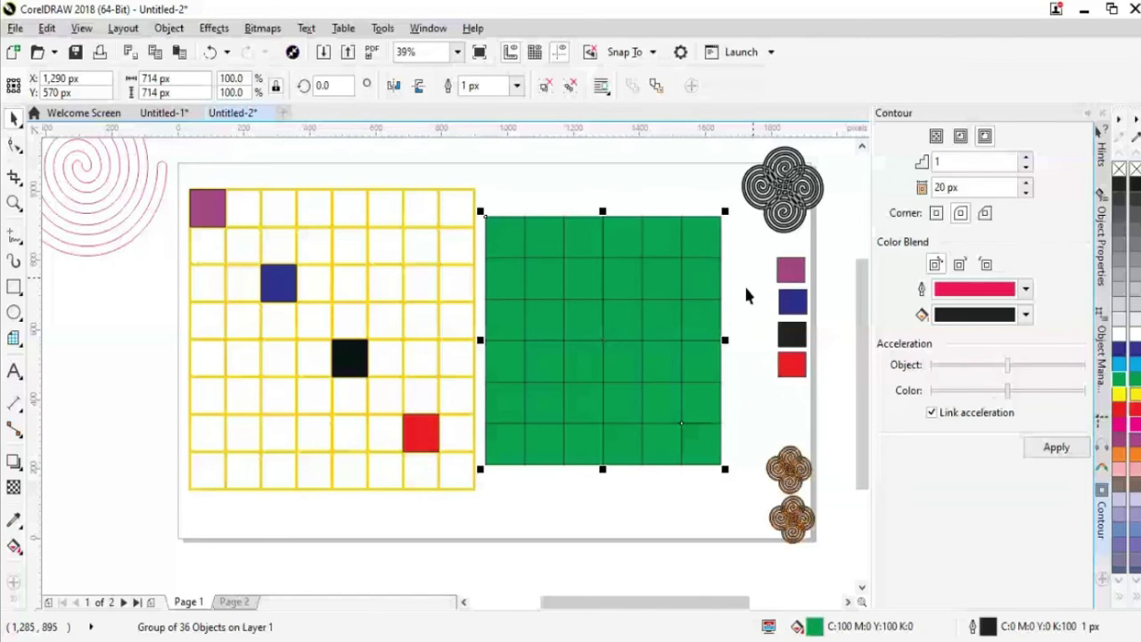
{"action": "key", "text": "ctrl+z"}
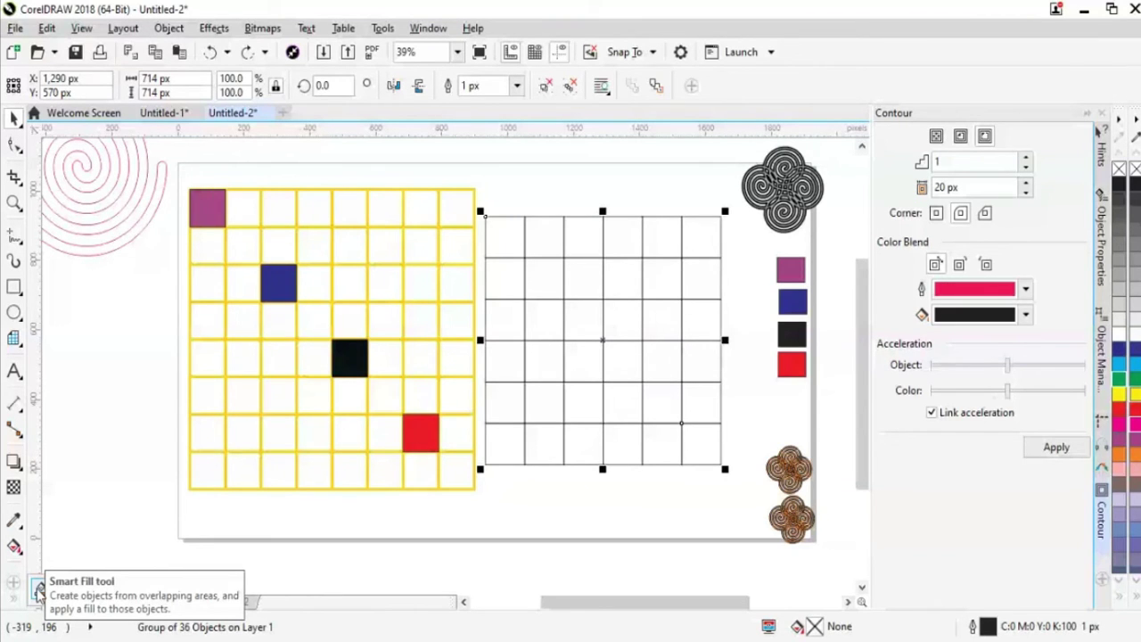
Fill five cells of the new grid black with Smart Fill, including both top corners
{"action": "left_click", "coordinate": [38, 591]}
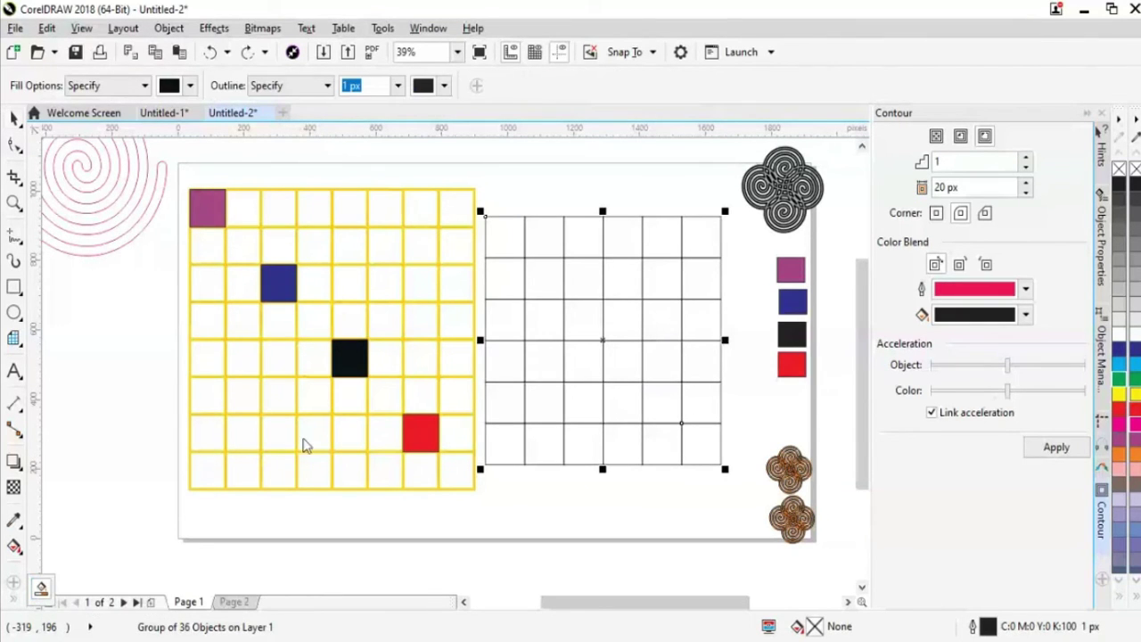
{"action": "left_click", "coordinate": [507, 237]}
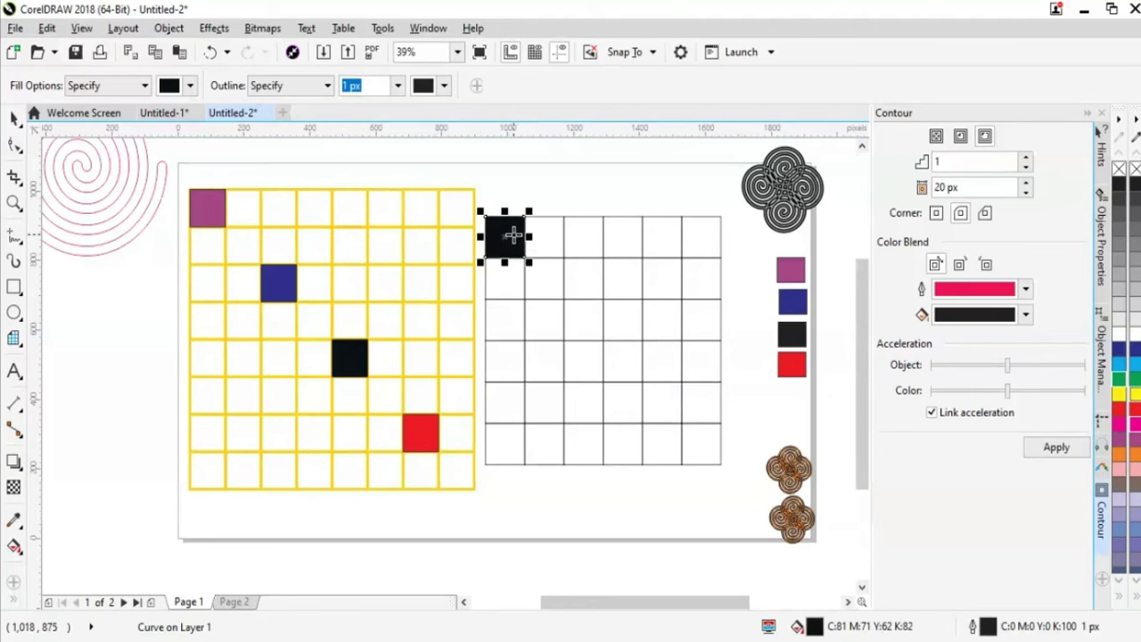
{"action": "left_click", "coordinate": [581, 327]}
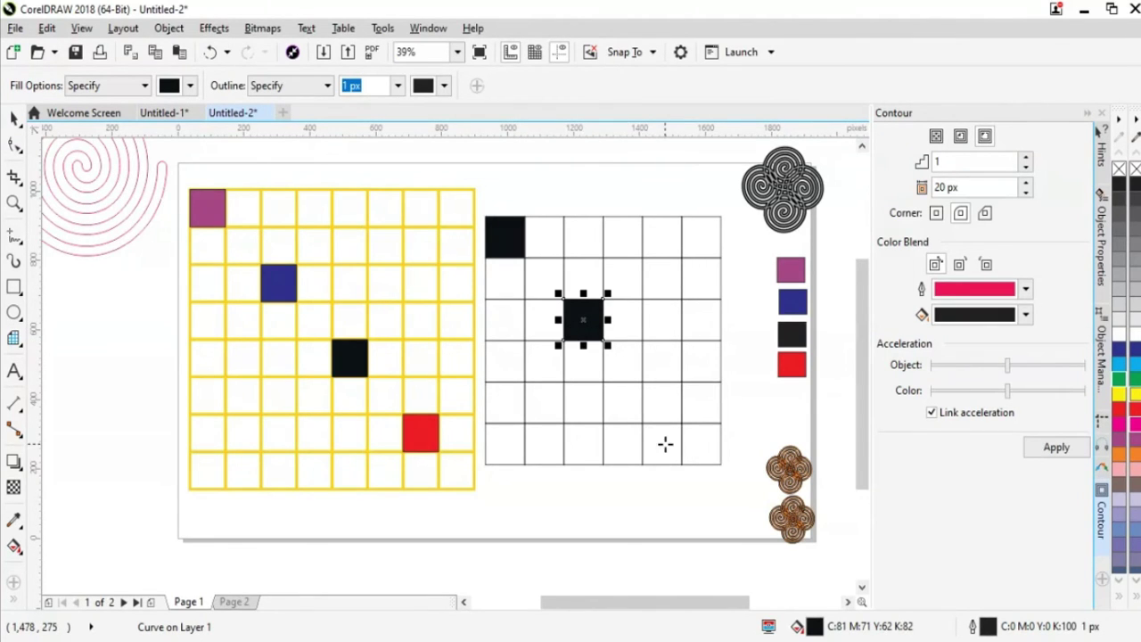
{"action": "left_click", "coordinate": [660, 410]}
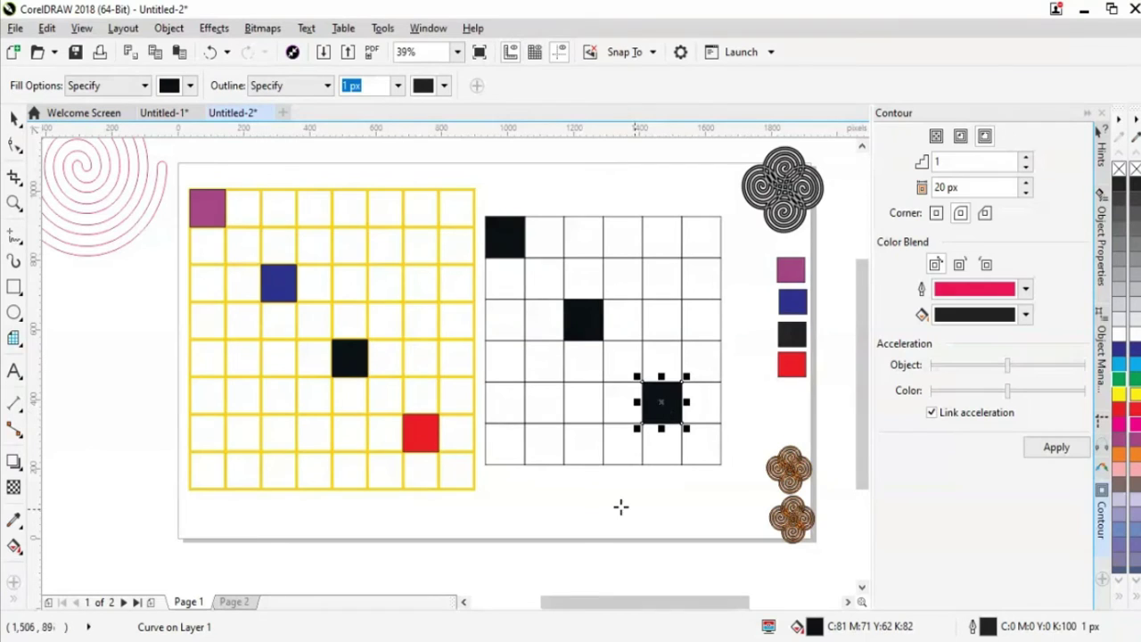
{"action": "left_click", "coordinate": [702, 238]}
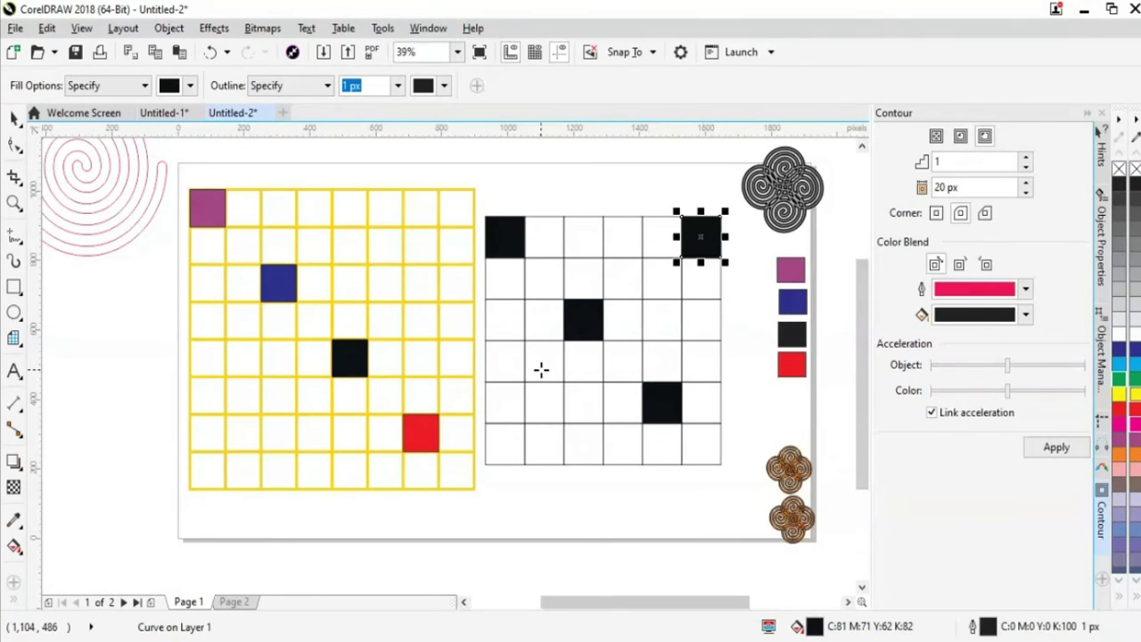
{"action": "left_click", "coordinate": [511, 408]}
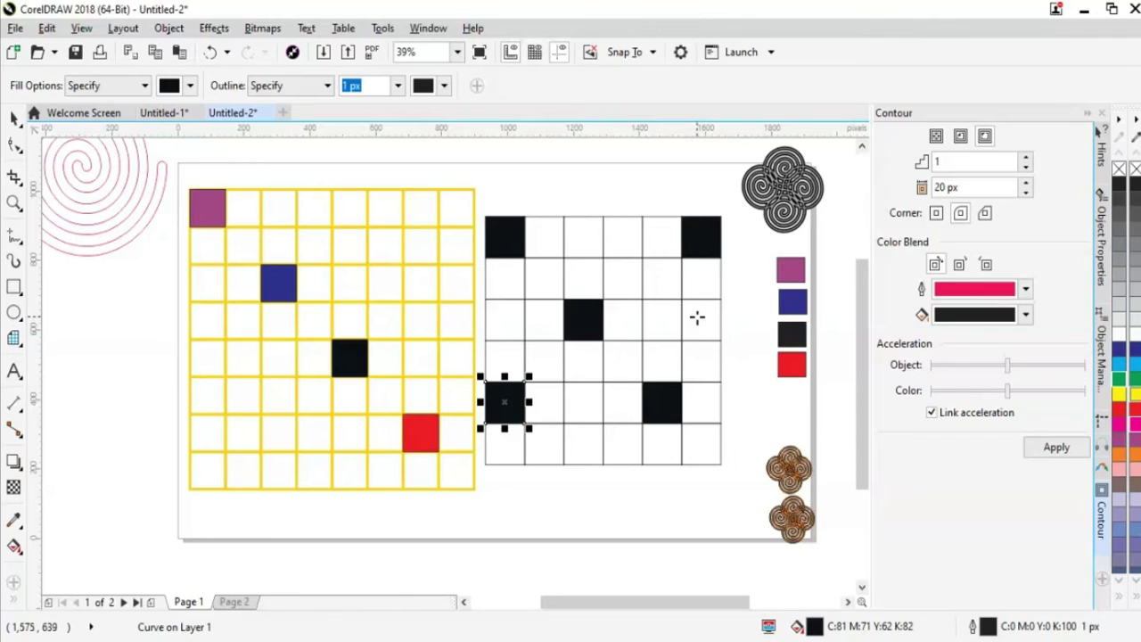
Paste more black square copies into grid cells, then deselect with the Pick tool
{"action": "left_click_drag", "start_coordinate": [697, 317], "coordinate": [700, 319]}
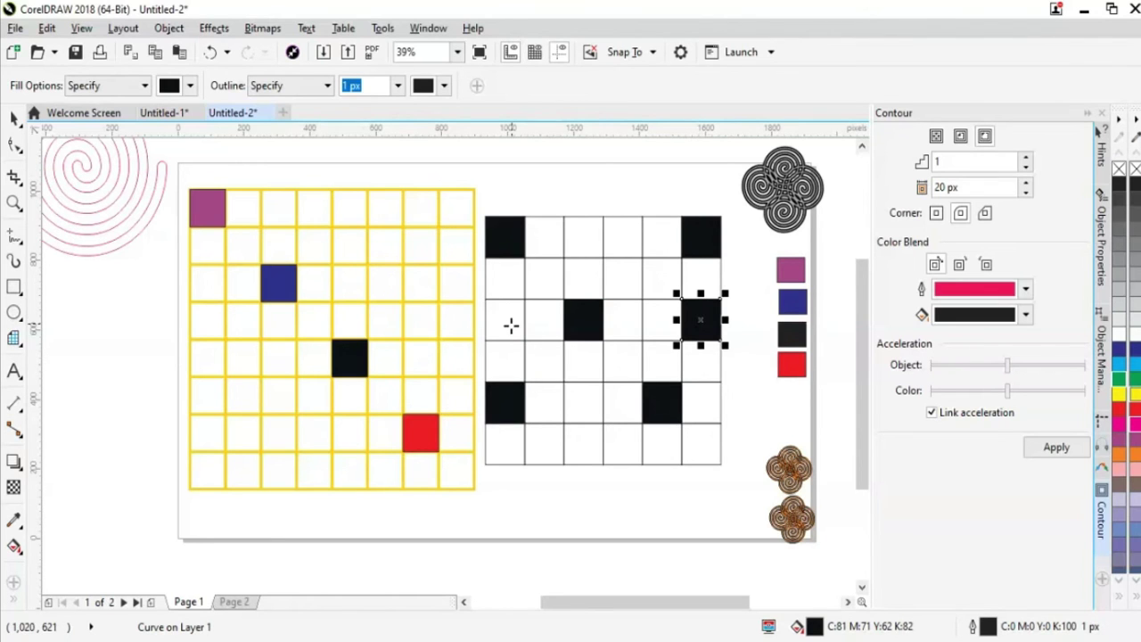
{"action": "key", "text": "ctrl+v"}
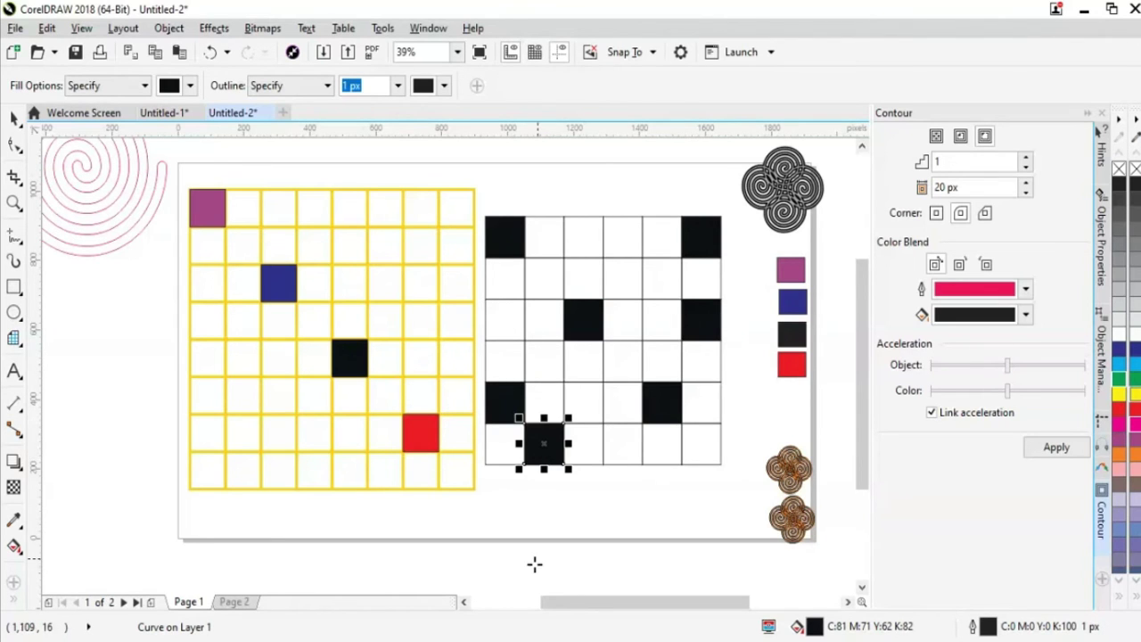
{"action": "key", "text": "ctrl+v"}
{"action": "key", "text": "ctrl+z"}
{"action": "key", "text": "ctrl+v"}
{"action": "key", "text": "ctrl+v"}
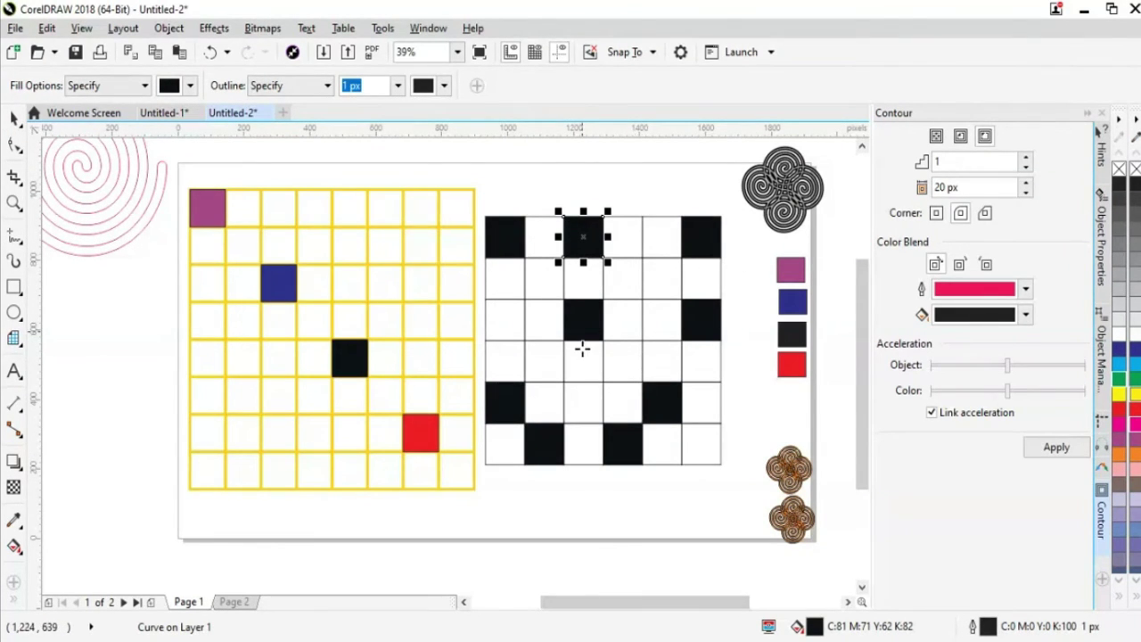
{"action": "left_click", "coordinate": [13, 118]}
{"action": "left_click", "coordinate": [126, 369]}
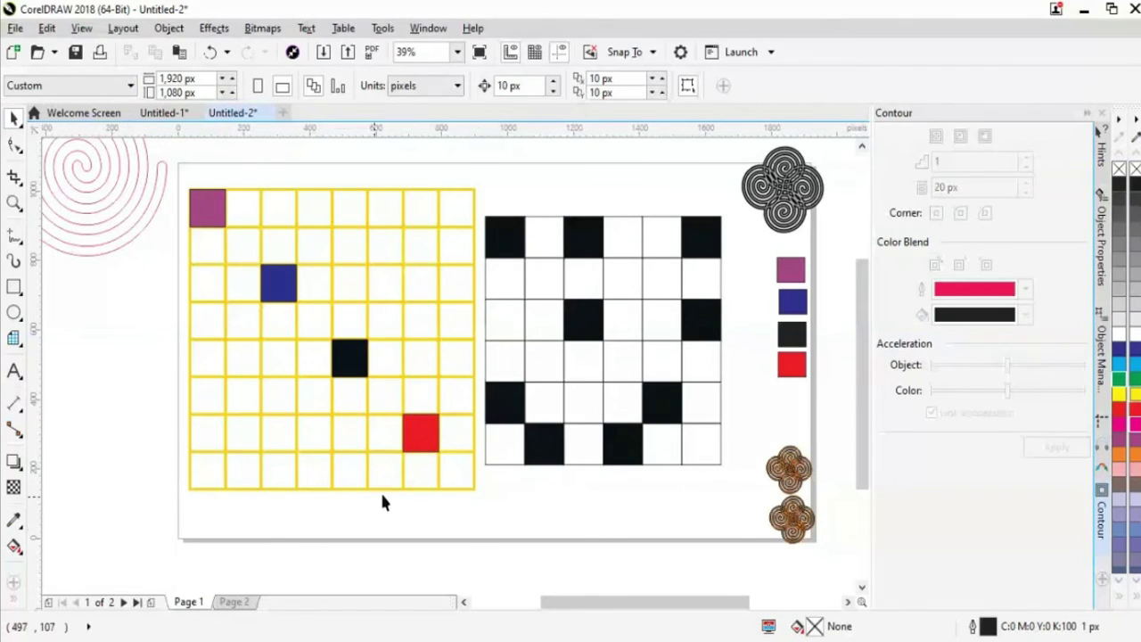
Combine the grid with Ctrl+L to drop the black squares, then reselect the empty grid
{"action": "left_click", "coordinate": [703, 462]}
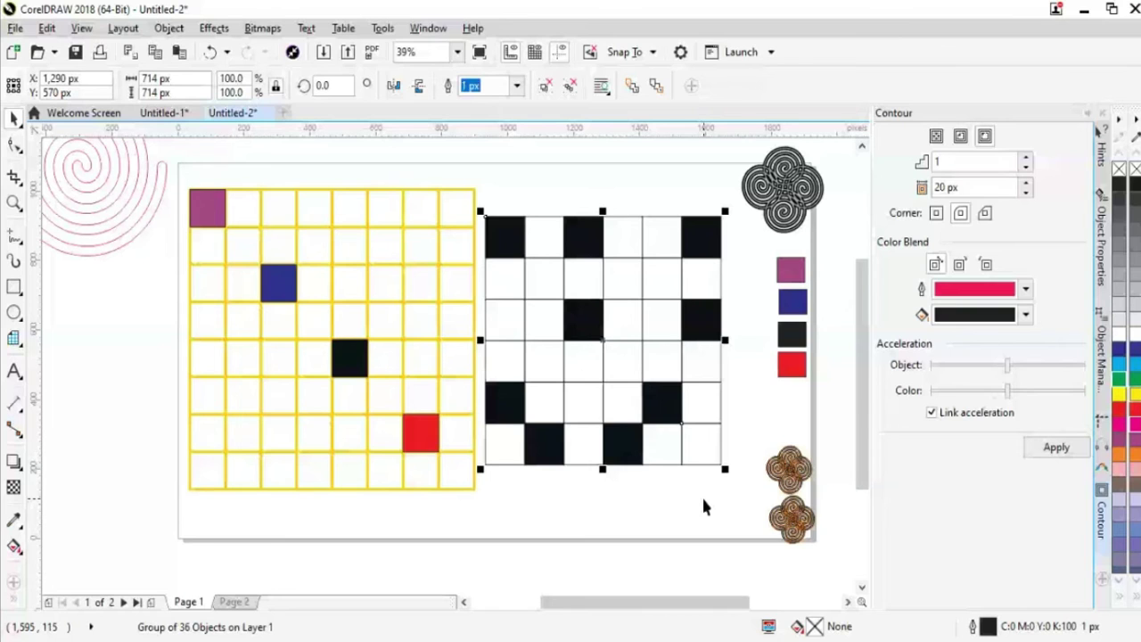
{"action": "key", "text": "ctrl+l"}
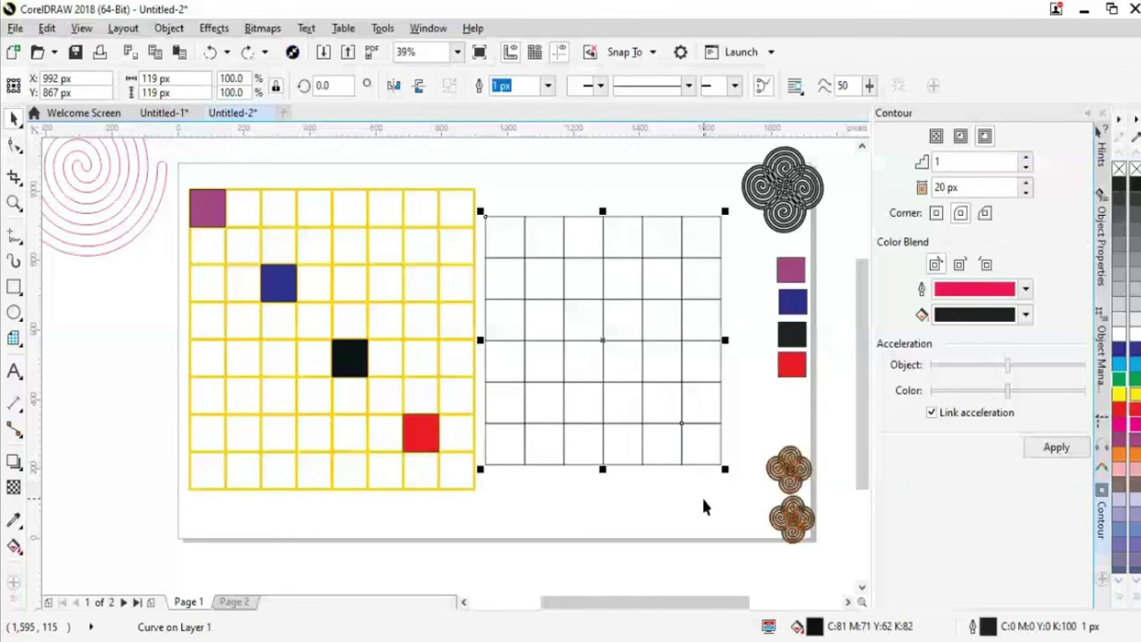
{"action": "left_click", "coordinate": [704, 499]}
{"action": "left_click", "coordinate": [571, 465]}
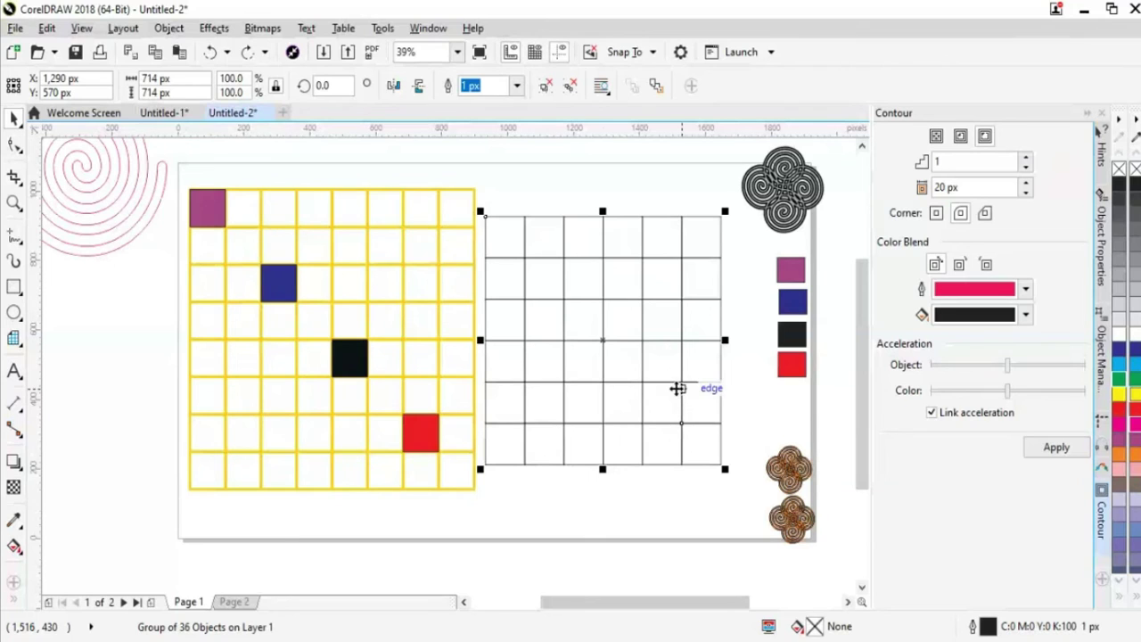
Fill six cells of the grid black with the Smart Fill tool, including both top corners
{"action": "left_click", "coordinate": [13, 602]}
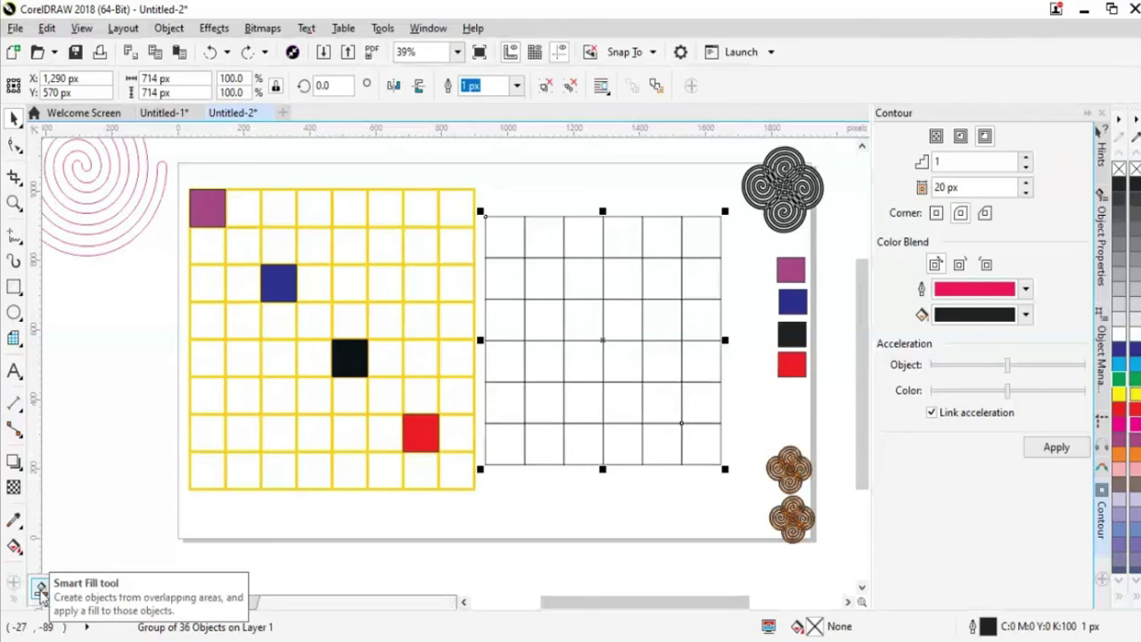
{"action": "left_click", "coordinate": [41, 590]}
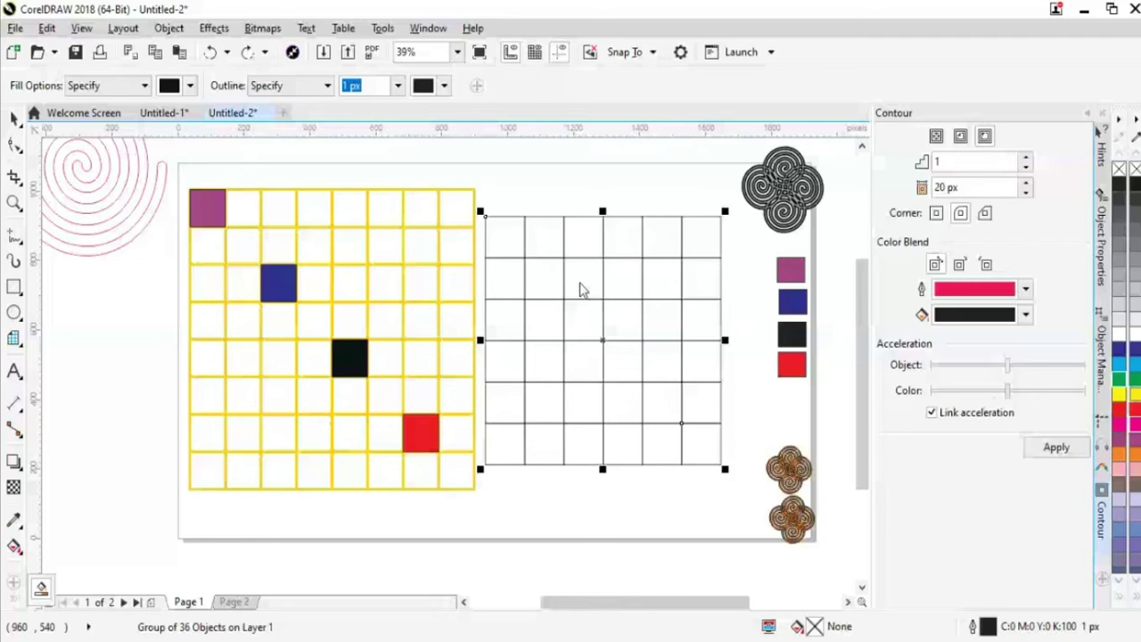
{"action": "left_click", "coordinate": [579, 290]}
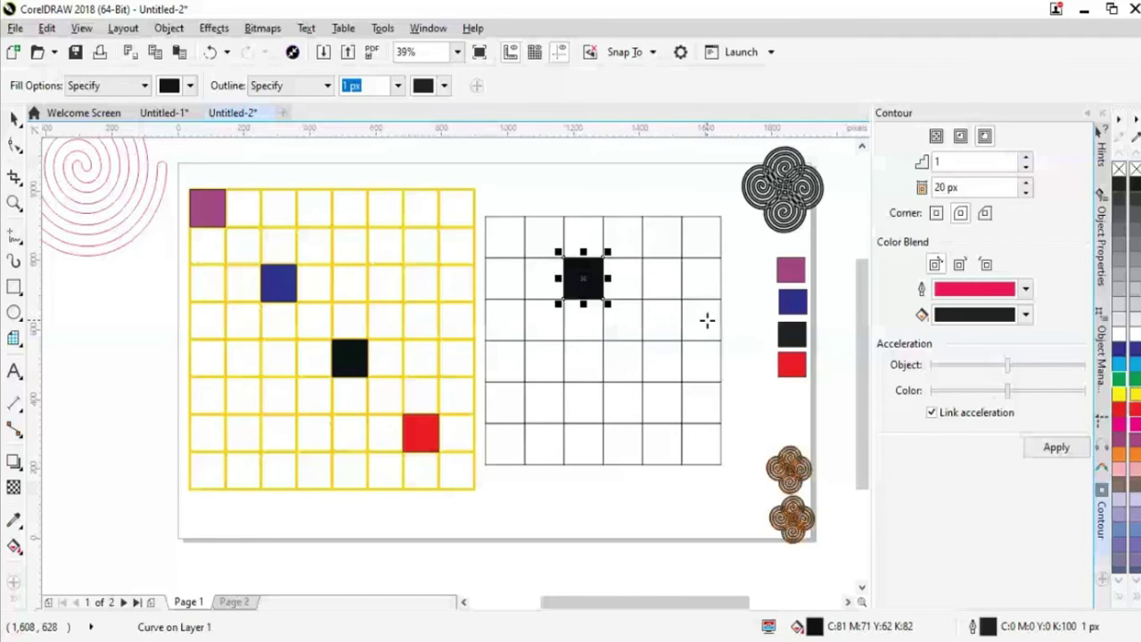
{"action": "left_click", "coordinate": [707, 320]}
{"action": "left_click", "coordinate": [622, 444]}
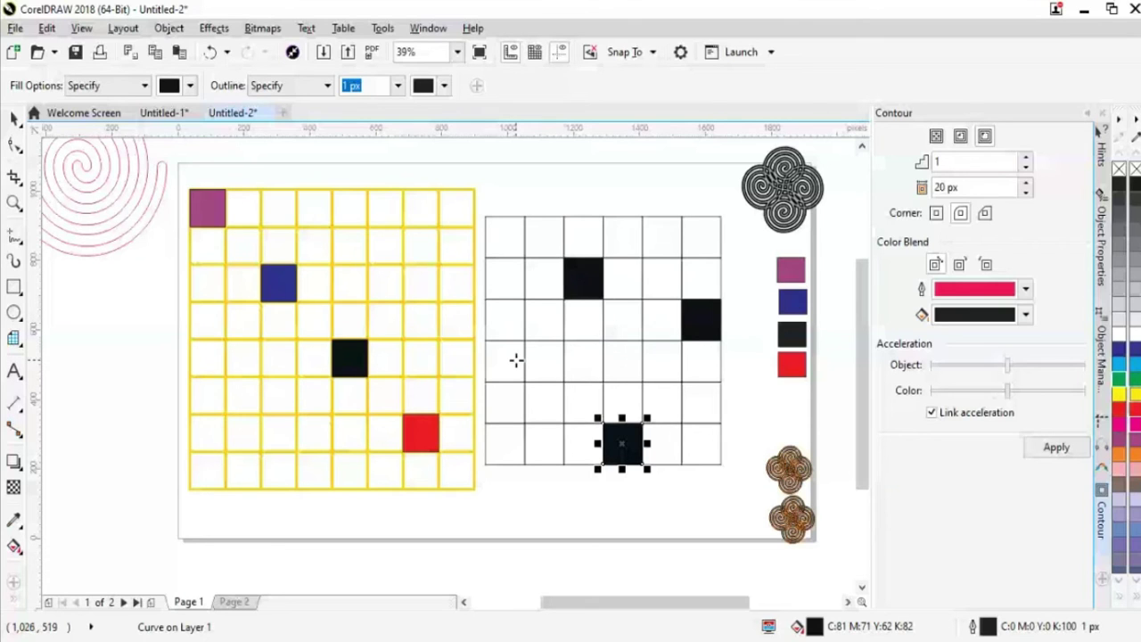
{"action": "left_click", "coordinate": [517, 360]}
{"action": "left_click", "coordinate": [701, 236]}
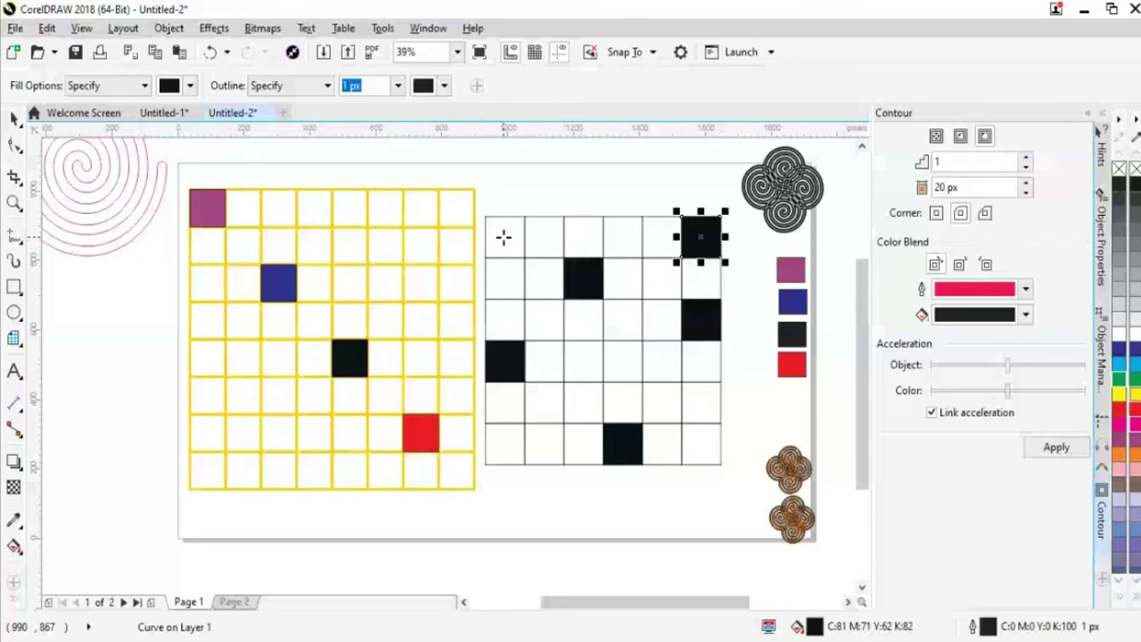
{"action": "left_click", "coordinate": [504, 236]}
Fill two cells red, including the bottom-left, then switch the fill colour to green
{"action": "left_click", "coordinate": [189, 85]}
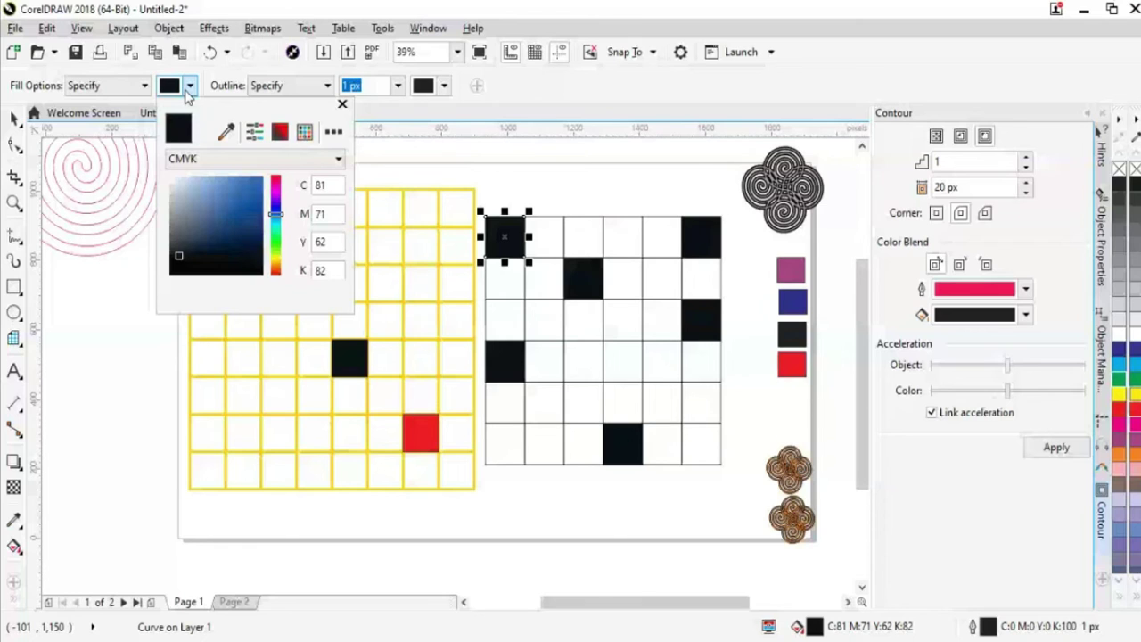
{"action": "left_click", "coordinate": [274, 179]}
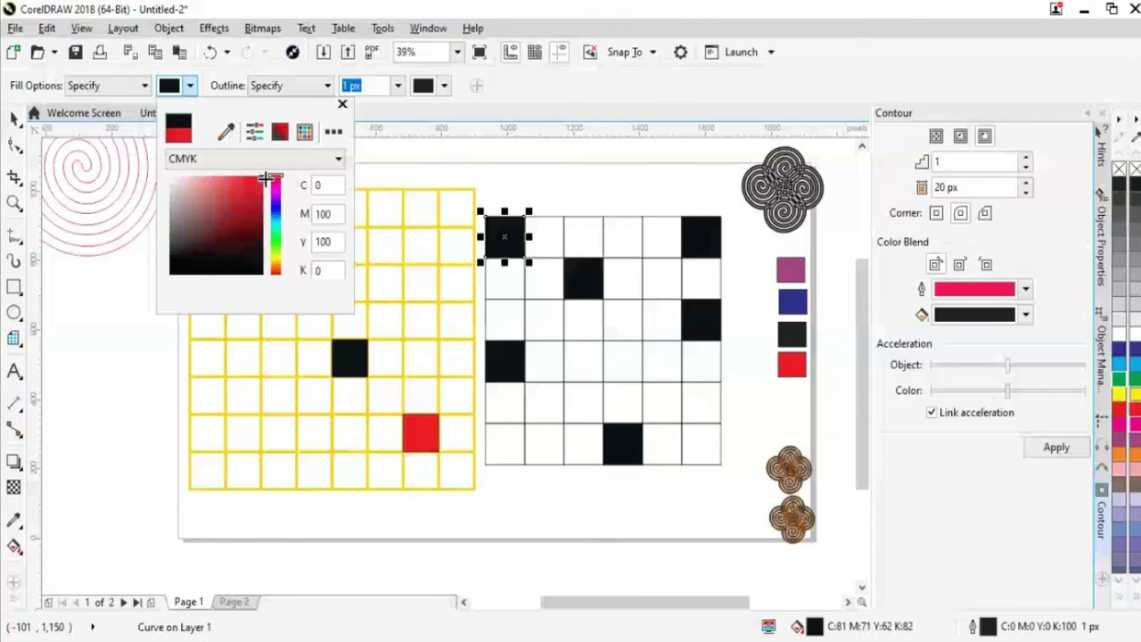
{"action": "key", "text": "Escape"}
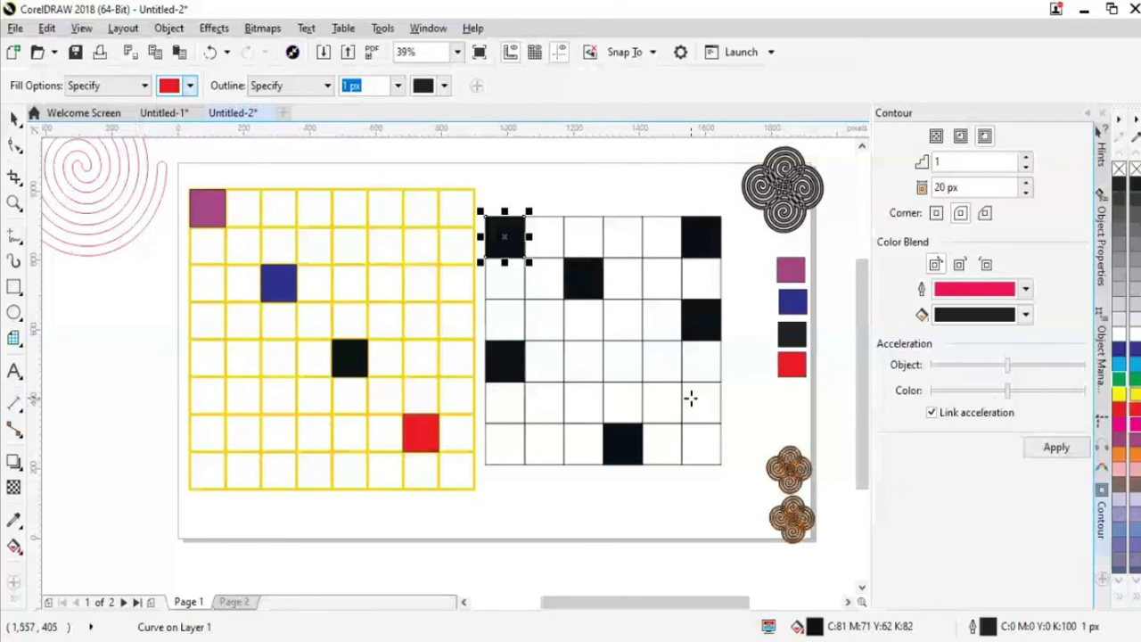
{"action": "left_click", "coordinate": [689, 400]}
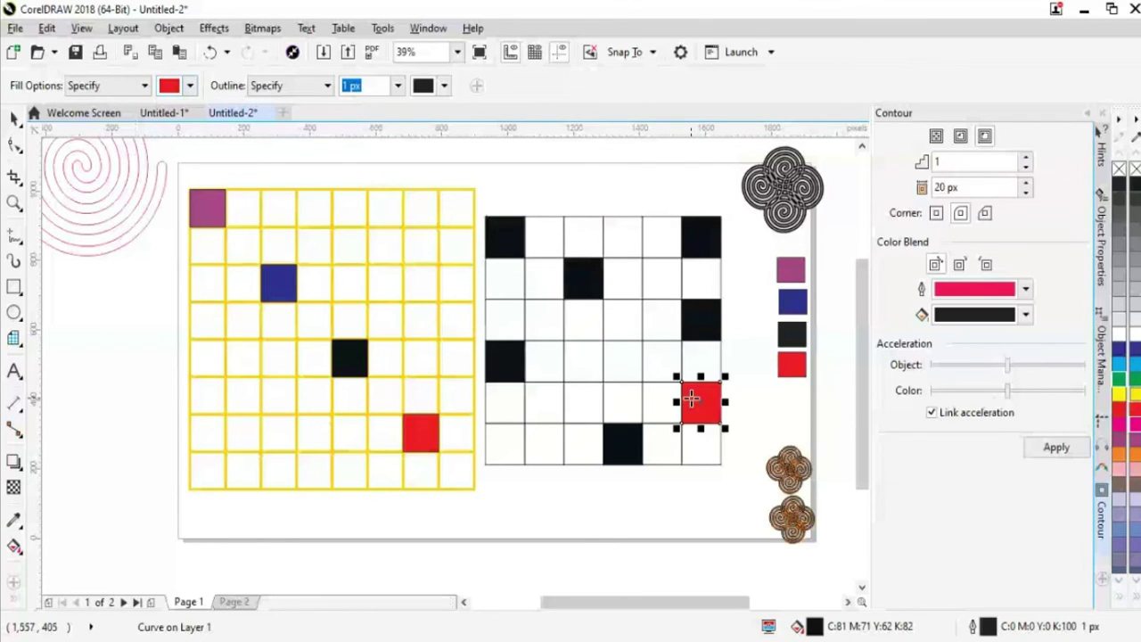
{"action": "left_click", "coordinate": [508, 455]}
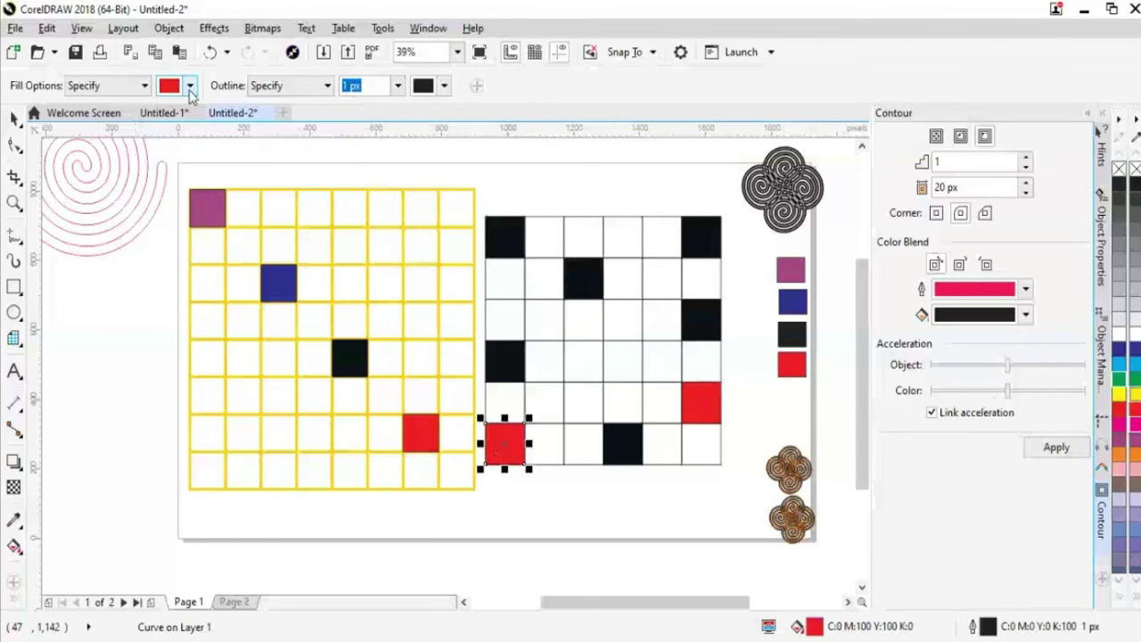
{"action": "left_click", "coordinate": [189, 87]}
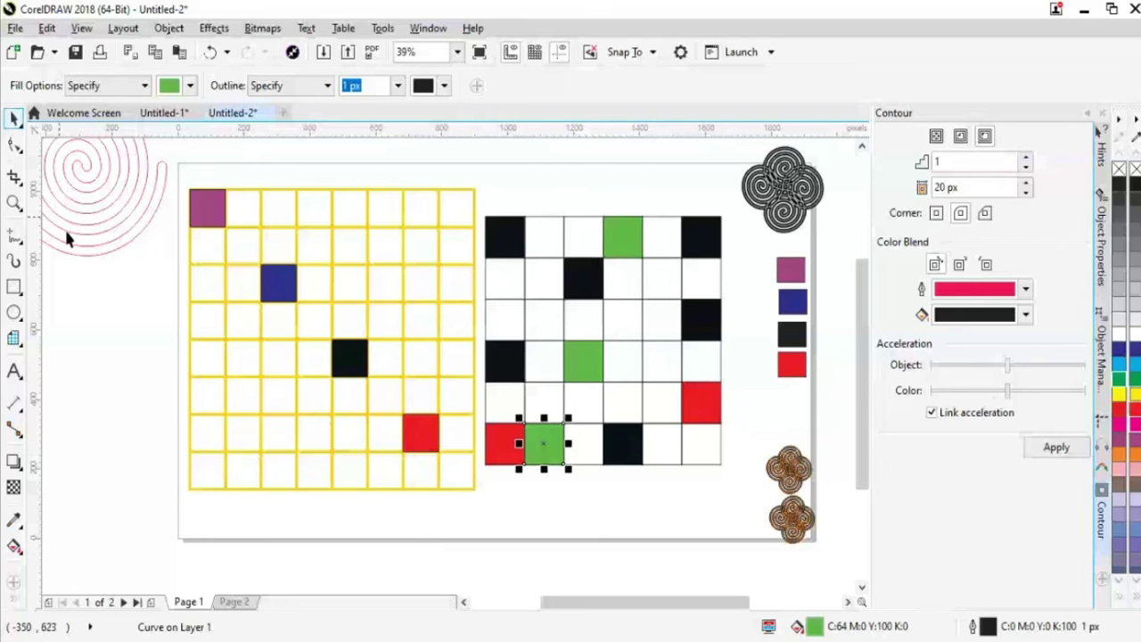
{"action": "left_click", "coordinate": [116, 330]}
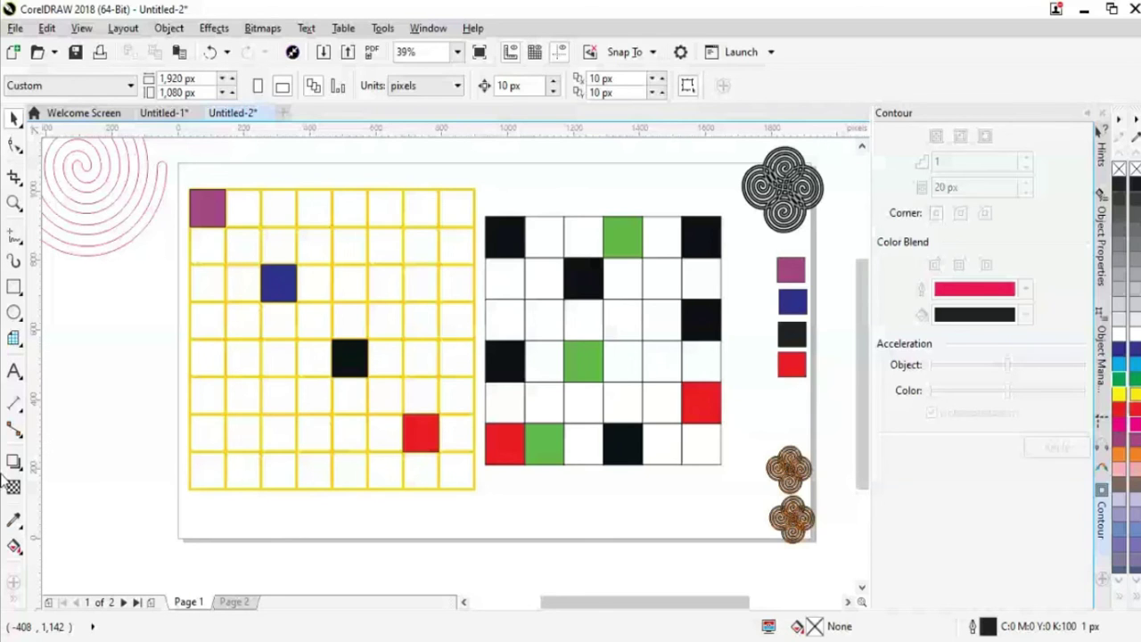
{"action": "left_click", "coordinate": [13, 582]}
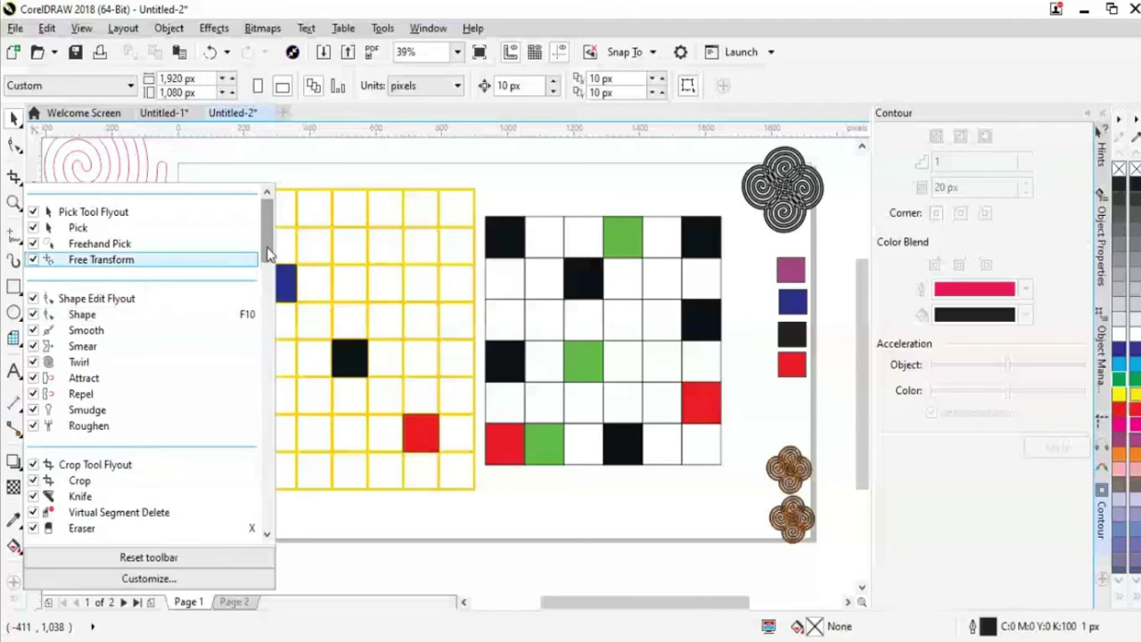
{"action": "left_click_drag", "start_coordinate": [270, 254], "coordinate": [267, 500]}
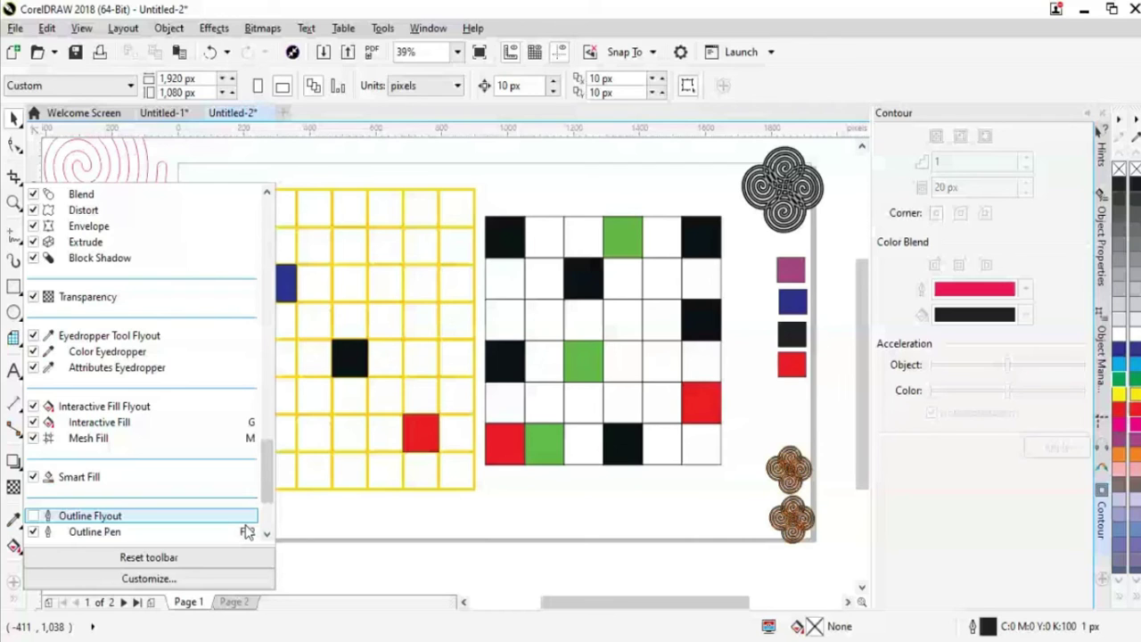
{"action": "left_click", "coordinate": [125, 465]}
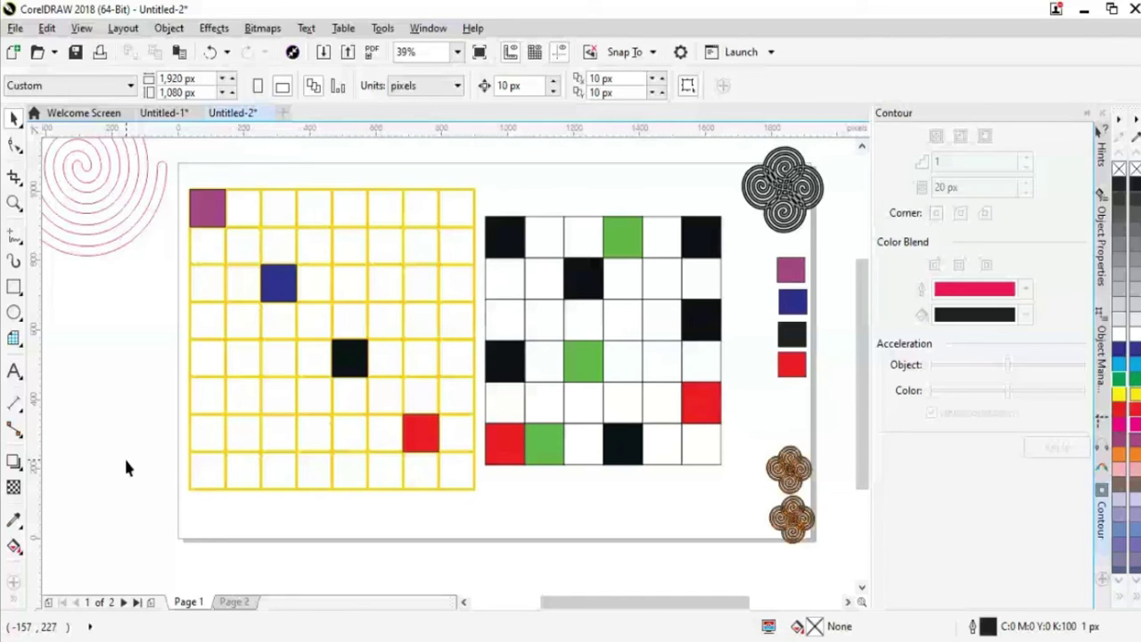
{"action": "left_click", "coordinate": [45, 588]}
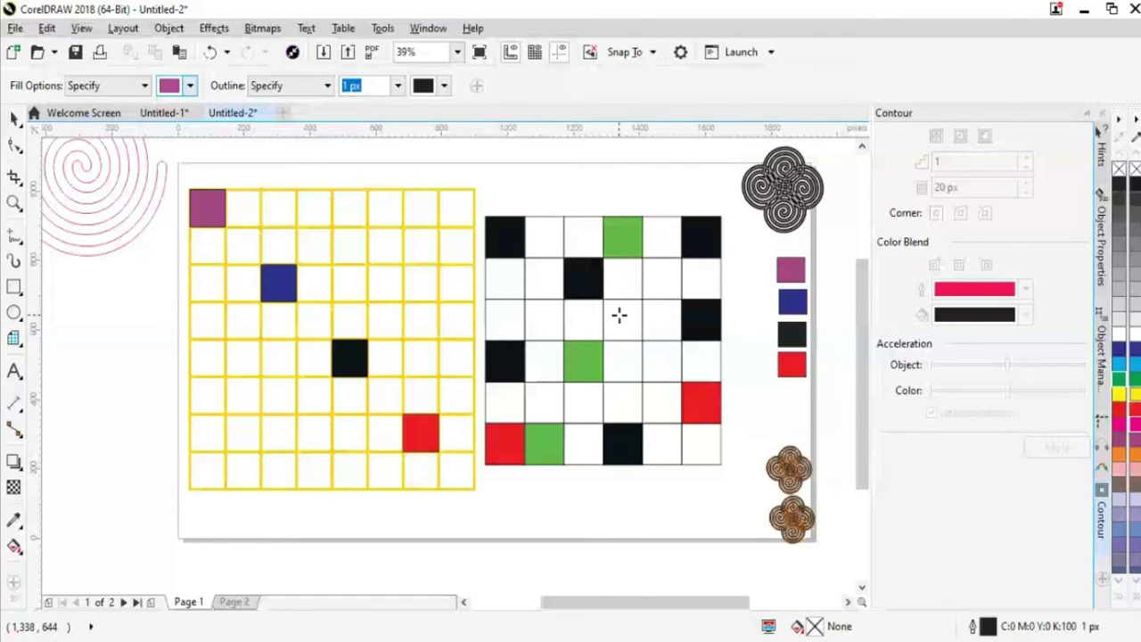
{"action": "left_click", "coordinate": [620, 315]}
{"action": "left_click", "coordinate": [623, 401]}
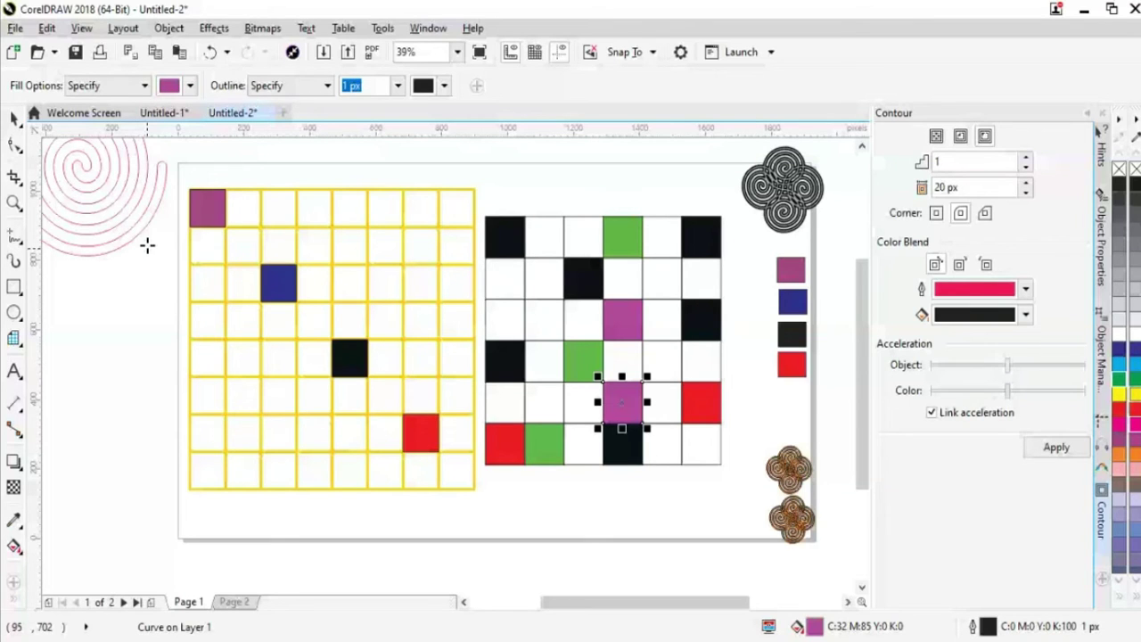
{"action": "key", "text": "F10"}
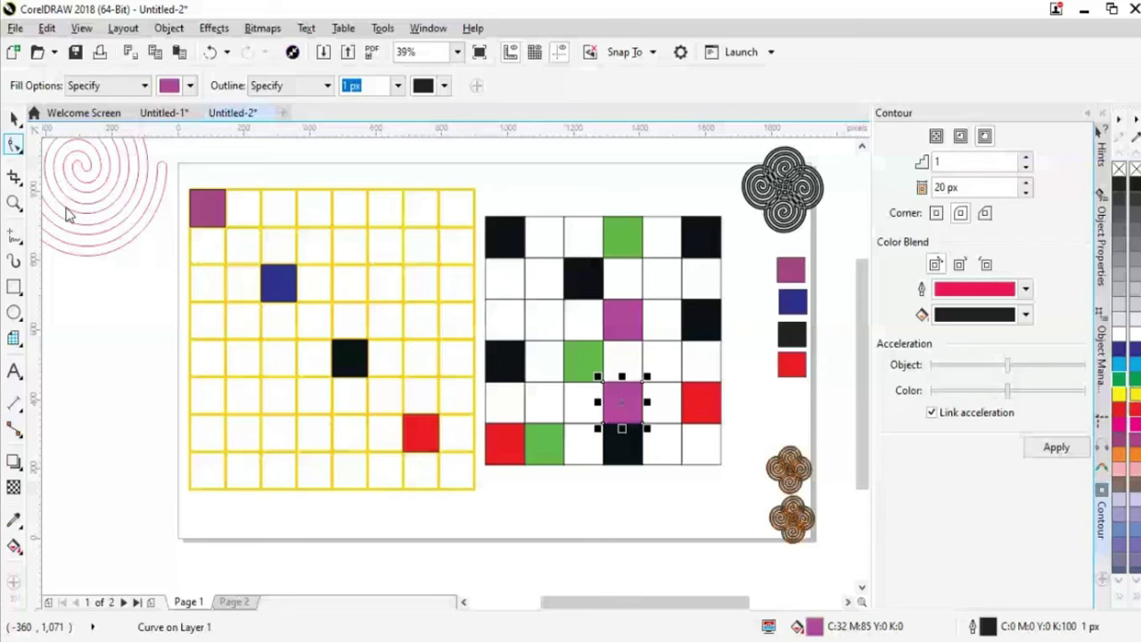
{"action": "key", "text": "space"}
{"action": "left_click", "coordinate": [63, 377]}
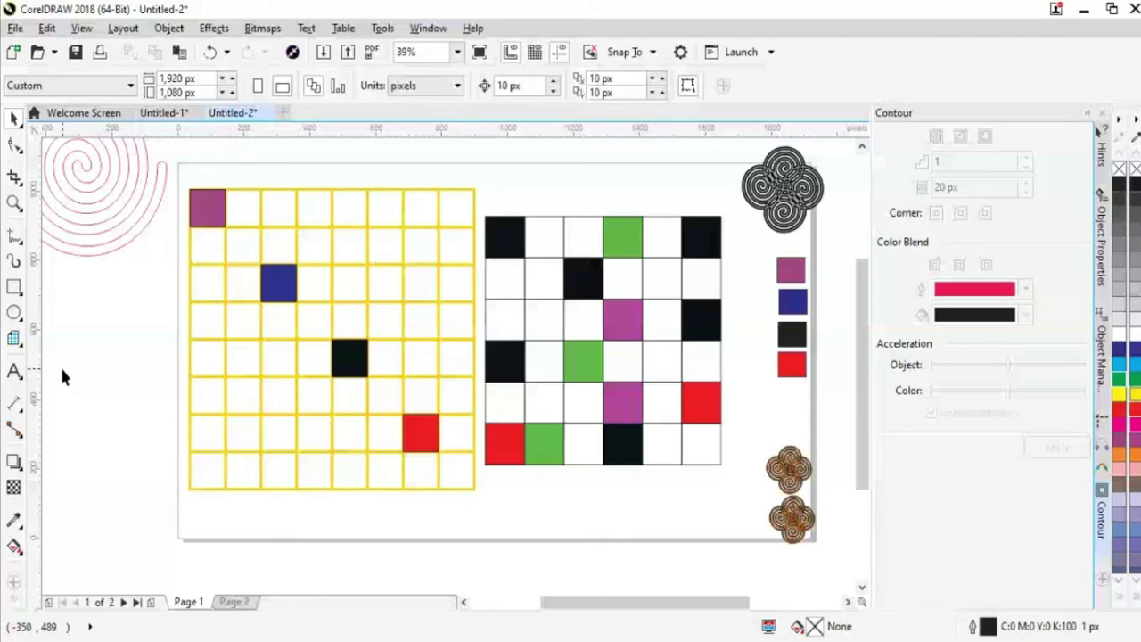
{"action": "scroll", "coordinate": [662, 608], "scroll_direction": "right", "scroll_amount": 3}
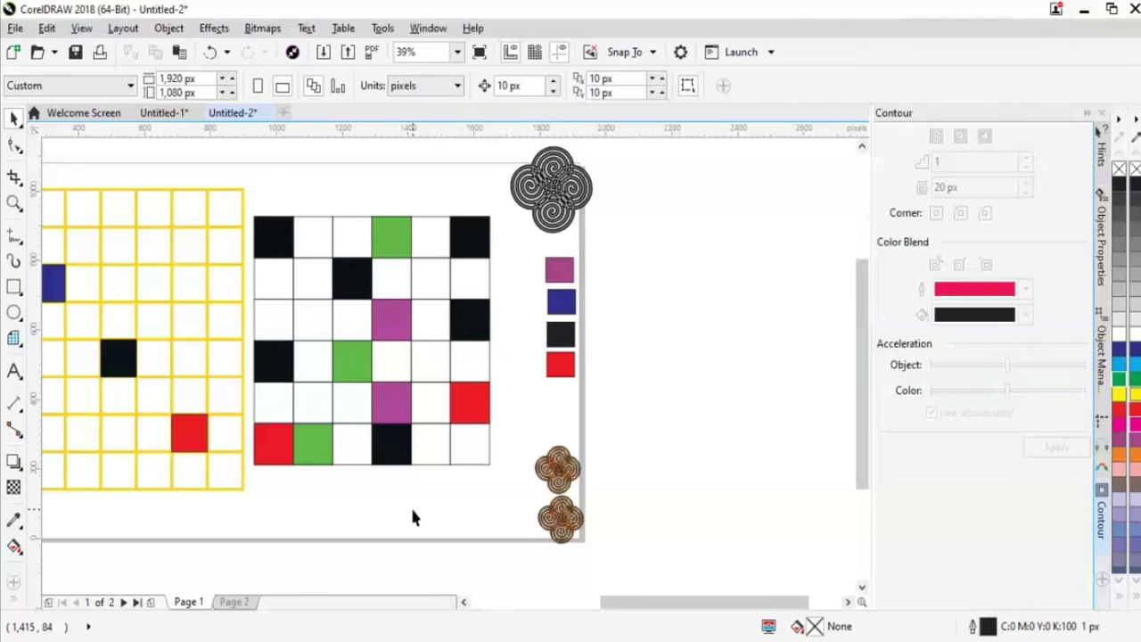
Fill three empty cells of the coloured 6x6 grid with magenta
{"action": "left_click", "coordinate": [459, 464]}
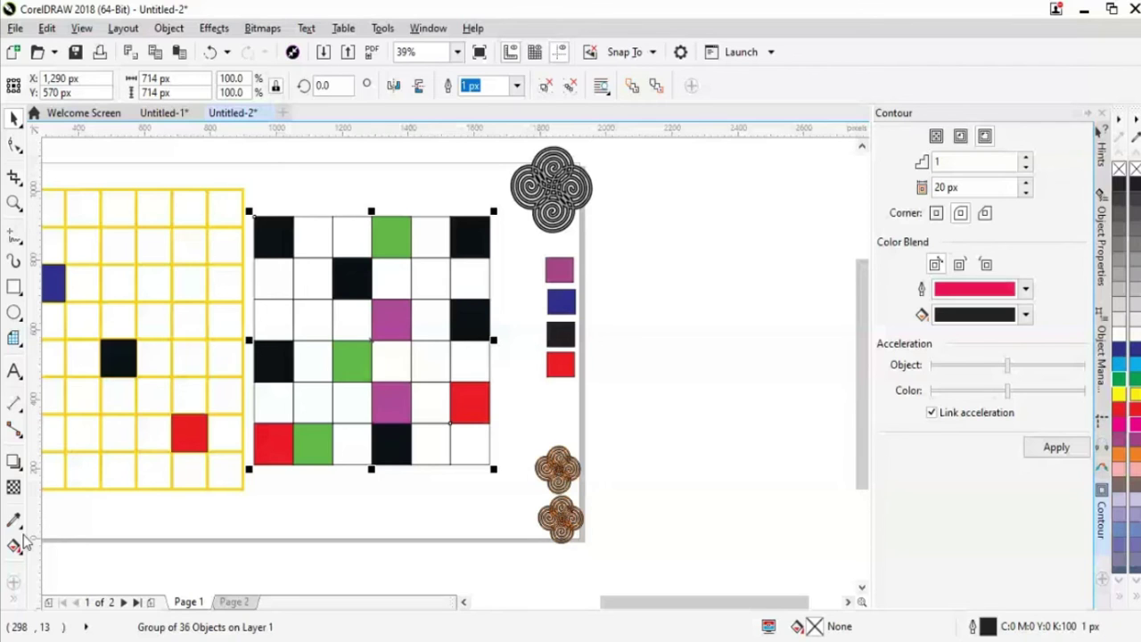
{"action": "left_click", "coordinate": [14, 546]}
{"action": "left_click", "coordinate": [312, 279]}
{"action": "left_click", "coordinate": [470, 443]}
{"action": "left_click", "coordinate": [273, 318]}
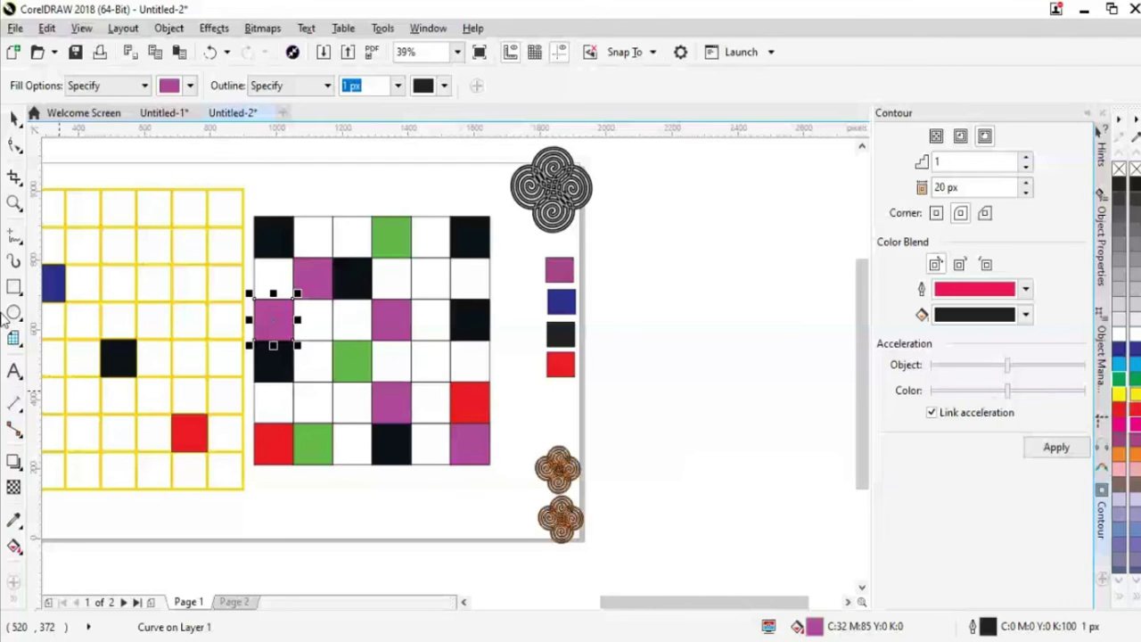
Return to the Pick tool and reselect the coloured grid group
{"action": "key", "text": "space"}
{"action": "left_click", "coordinate": [459, 510]}
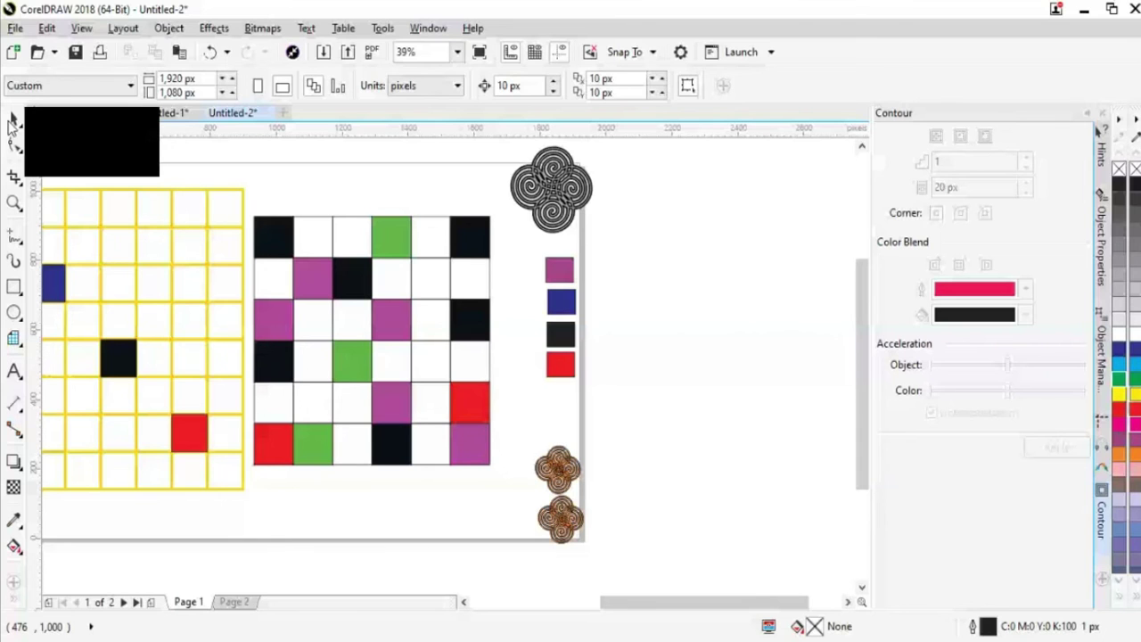
{"action": "left_click", "coordinate": [372, 340]}
{"action": "left_click_drag", "start_coordinate": [589, 602], "coordinate": [661, 599]}
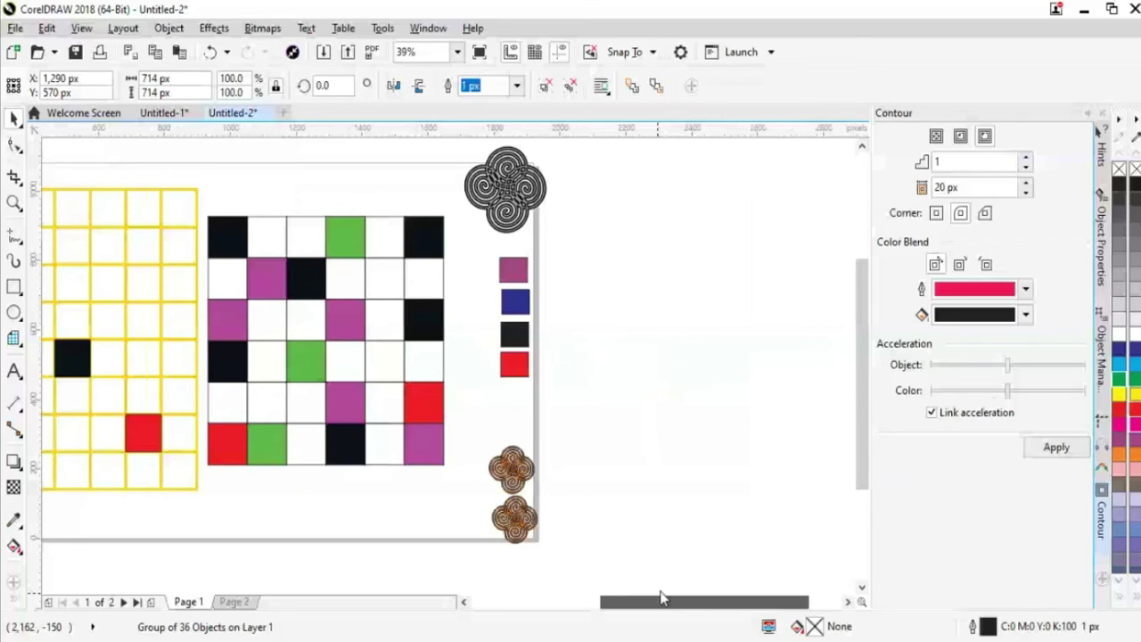
{"action": "left_click_drag", "start_coordinate": [662, 599], "coordinate": [675, 600]}
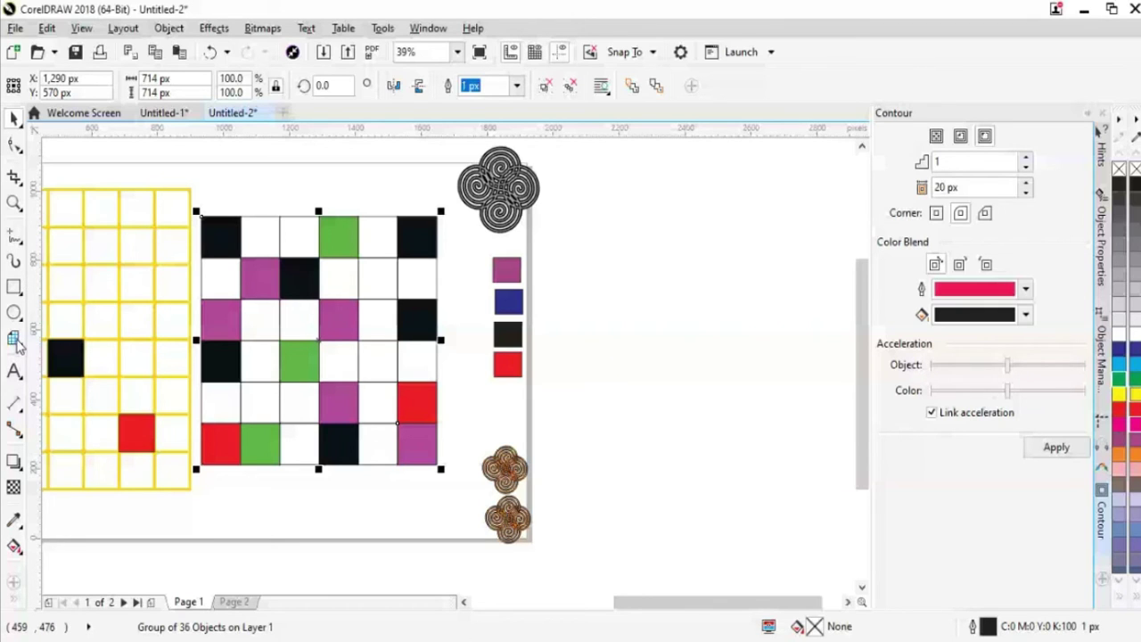
{"action": "left_click", "coordinate": [15, 339]}
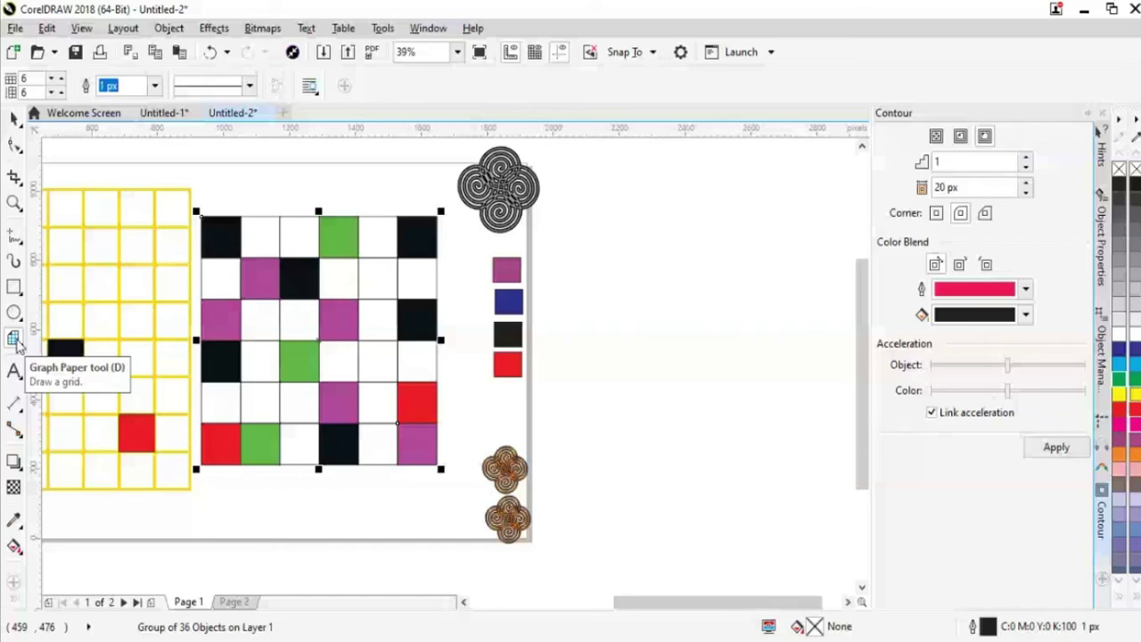
Switch back to the Pick tool with the Spacebar
{"action": "key", "text": "space"}
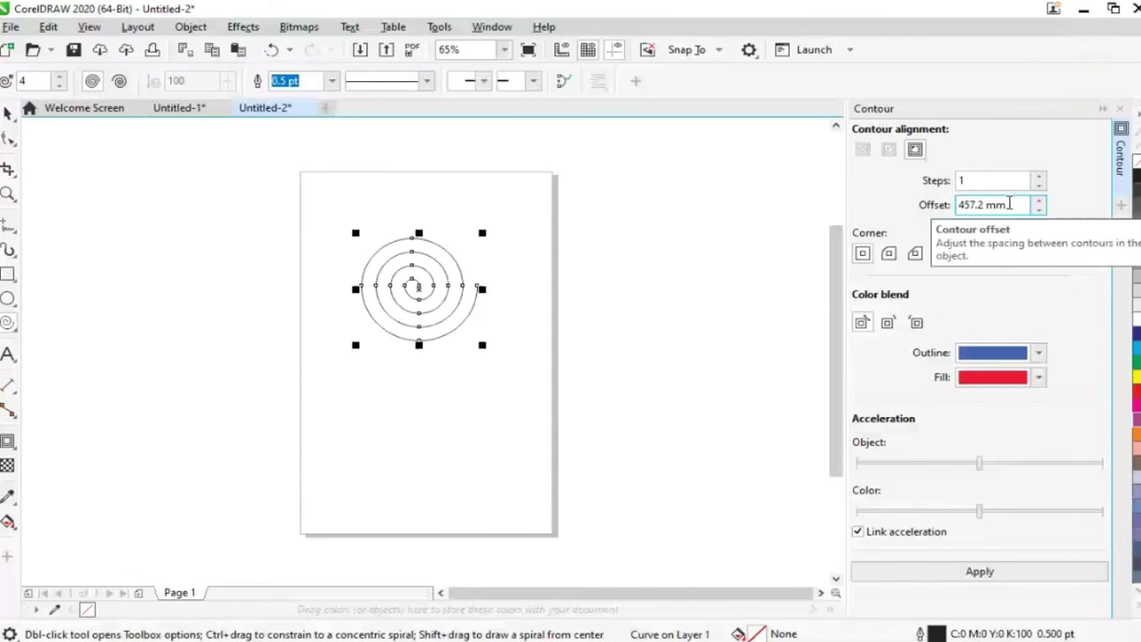
Set the Contour docker offset to 18 mm
{"action": "left_click", "coordinate": [1010, 204]}
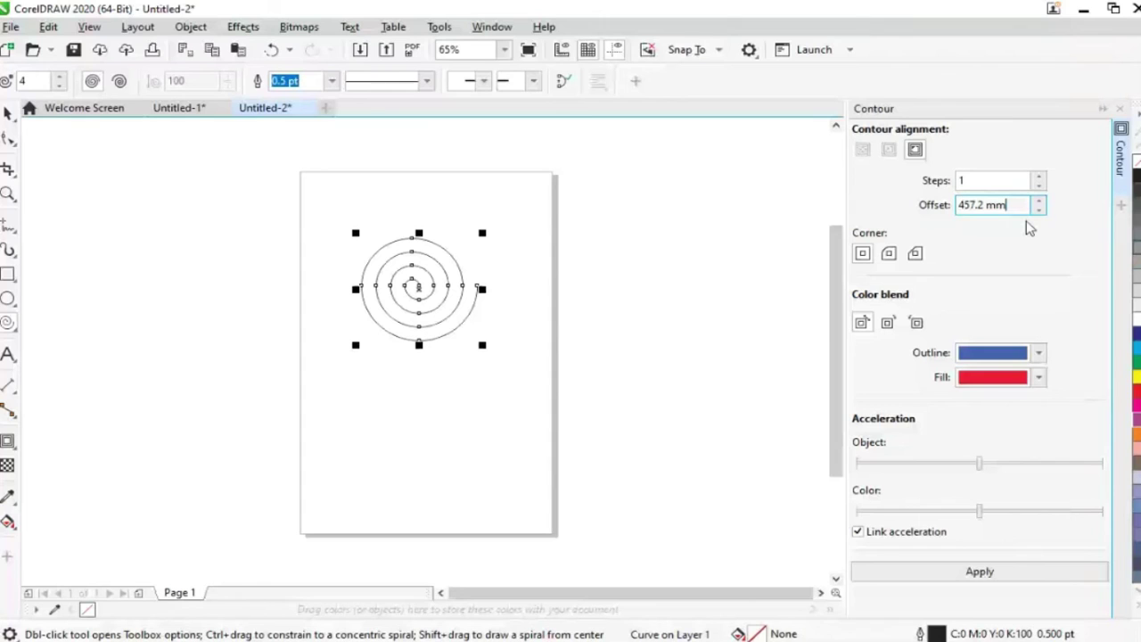
{"action": "key", "text": "ctrl+a"}
{"action": "key", "text": "BackSpace"}
{"action": "type", "text": "18"}
{"action": "key", "text": "Return"}
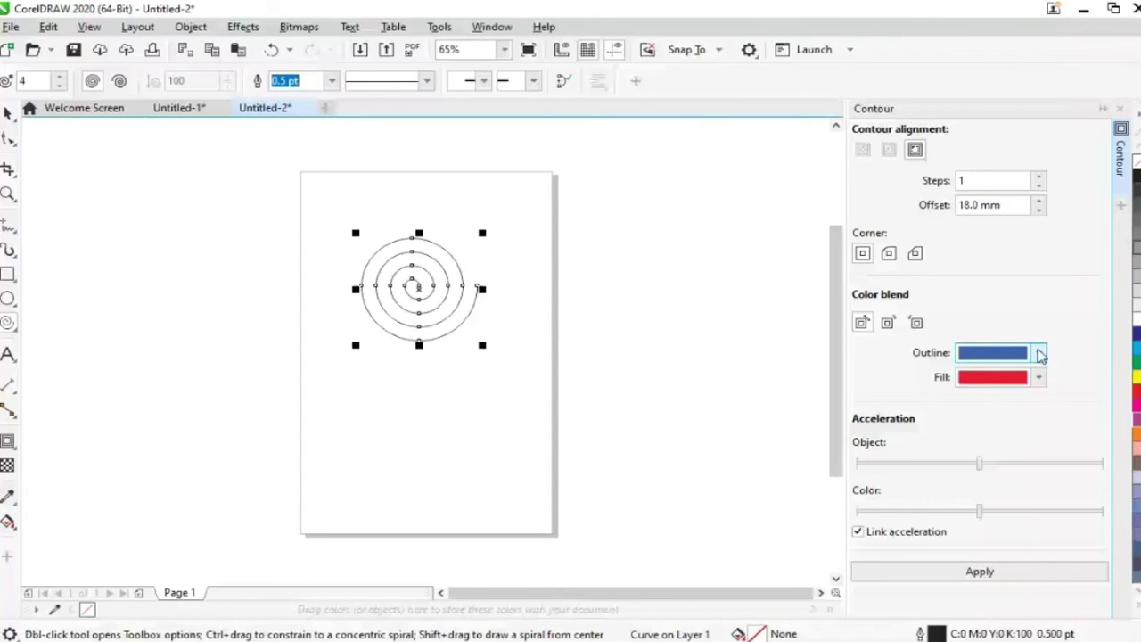
Choose green for the contour outline colour and blue for the contour fill colour
{"action": "left_click", "coordinate": [1039, 355]}
{"action": "left_click", "coordinate": [1061, 385]}
{"action": "left_click", "coordinate": [1039, 378]}
{"action": "left_click", "coordinate": [1041, 380]}
{"action": "left_click", "coordinate": [1039, 378]}
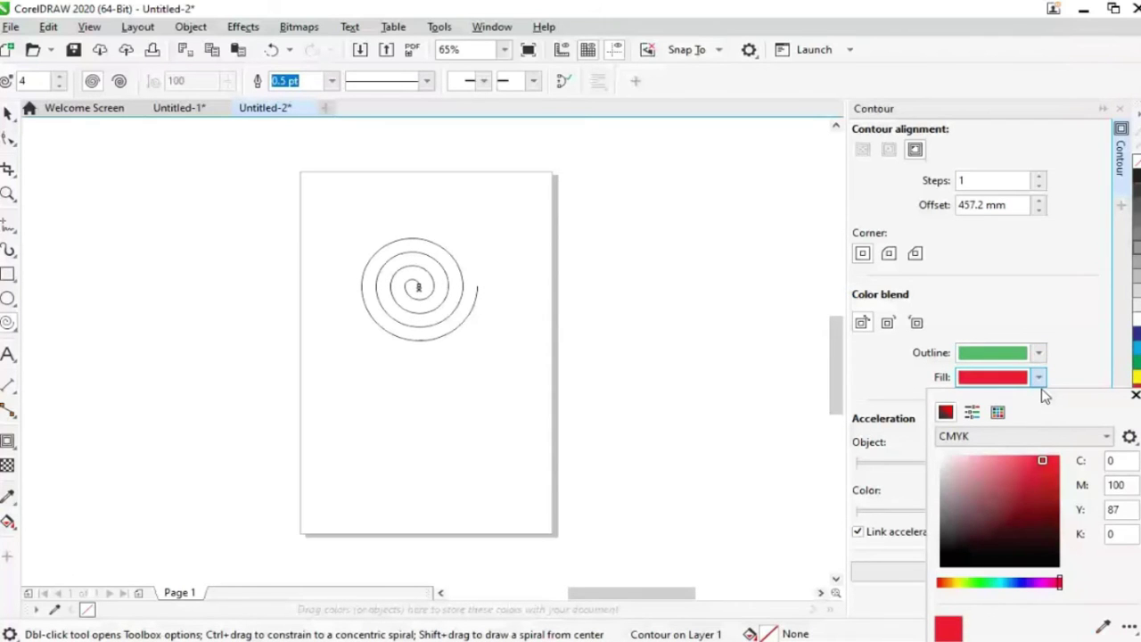
{"action": "left_click", "coordinate": [1025, 584]}
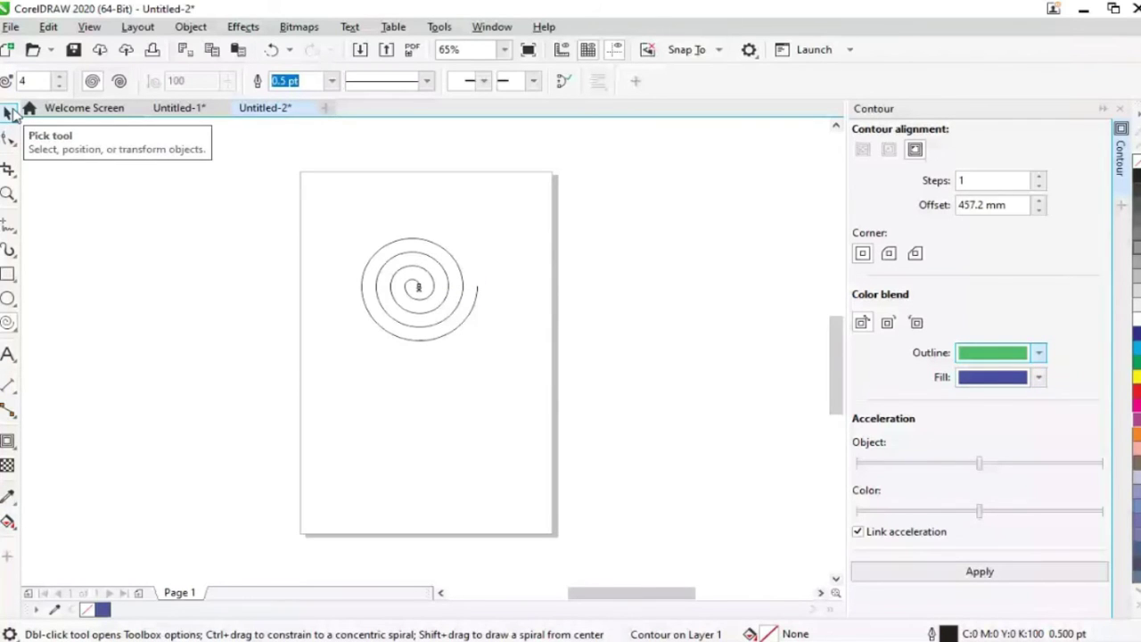
Select the spiral, drag it toward the top right, and undo the stray overlapping copy
{"action": "left_click", "coordinate": [9, 112]}
{"action": "left_click", "coordinate": [10, 112]}
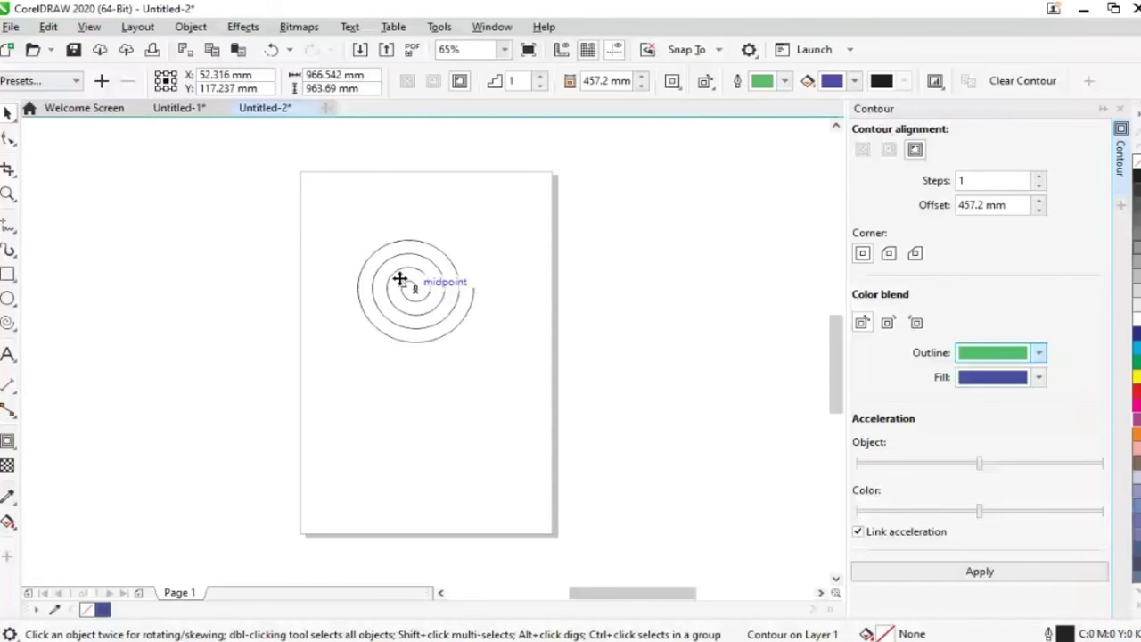
{"action": "left_click_drag", "start_coordinate": [400, 279], "coordinate": [492, 233]}
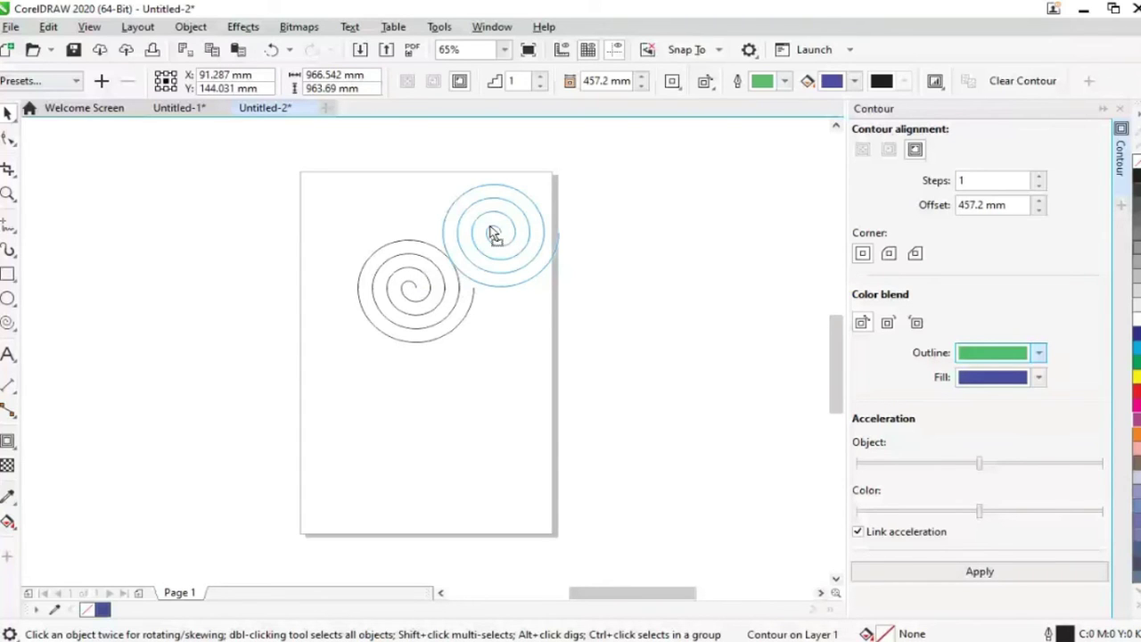
{"action": "left_click_drag", "start_coordinate": [493, 233], "coordinate": [491, 281]}
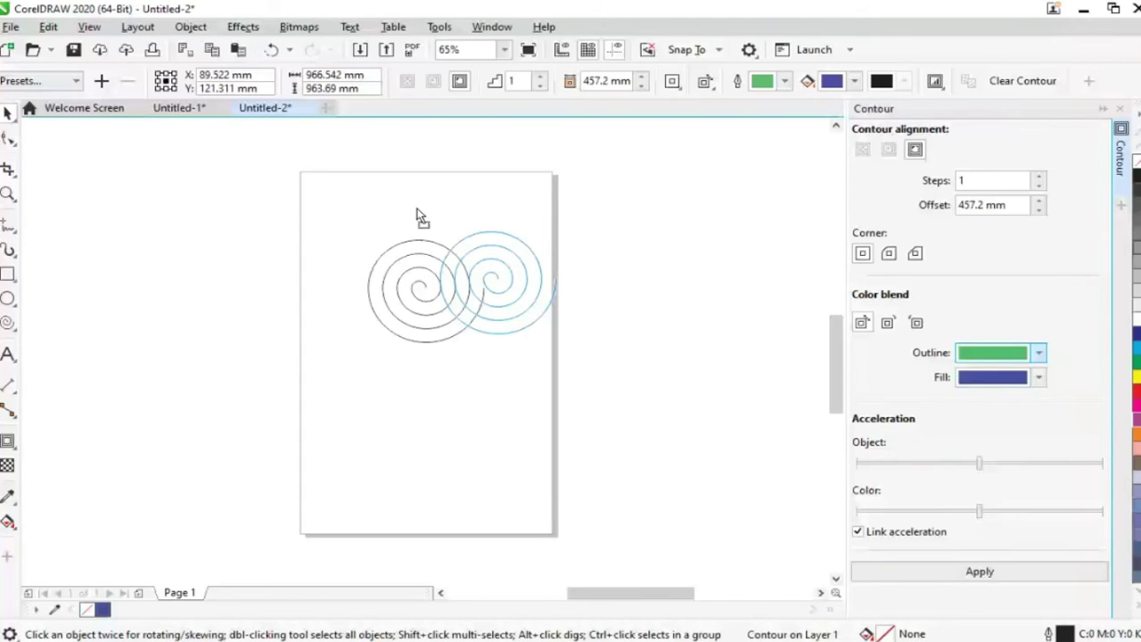
{"action": "key", "text": "ctrl+z"}
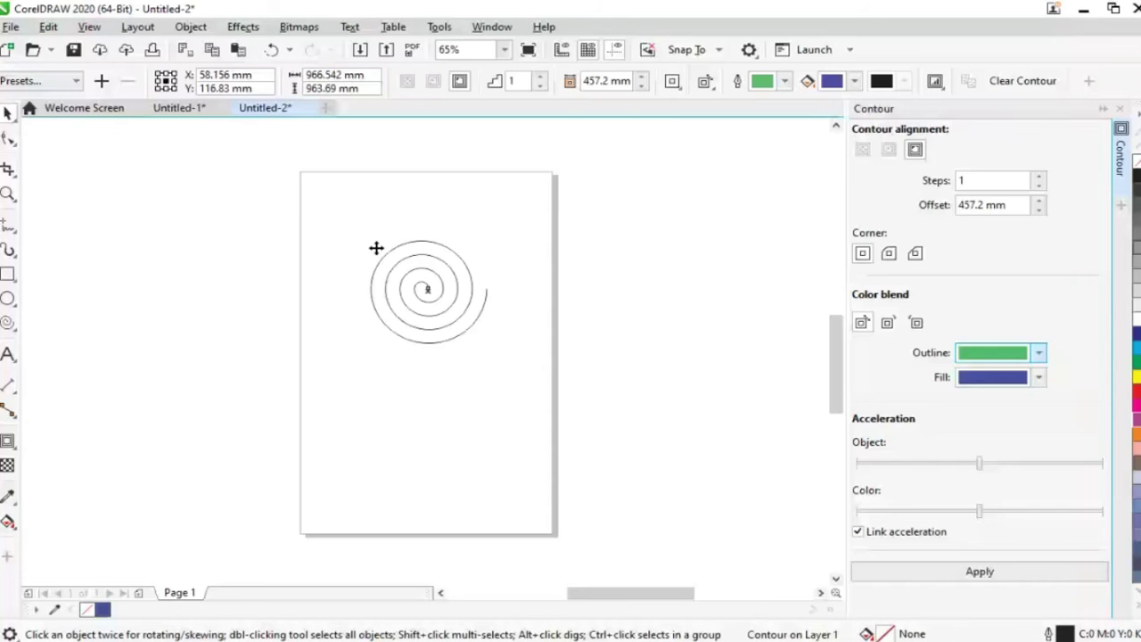
Reposition the spiral just inside the page near the top and show its nodes
{"action": "left_click_drag", "start_coordinate": [377, 248], "coordinate": [368, 276]}
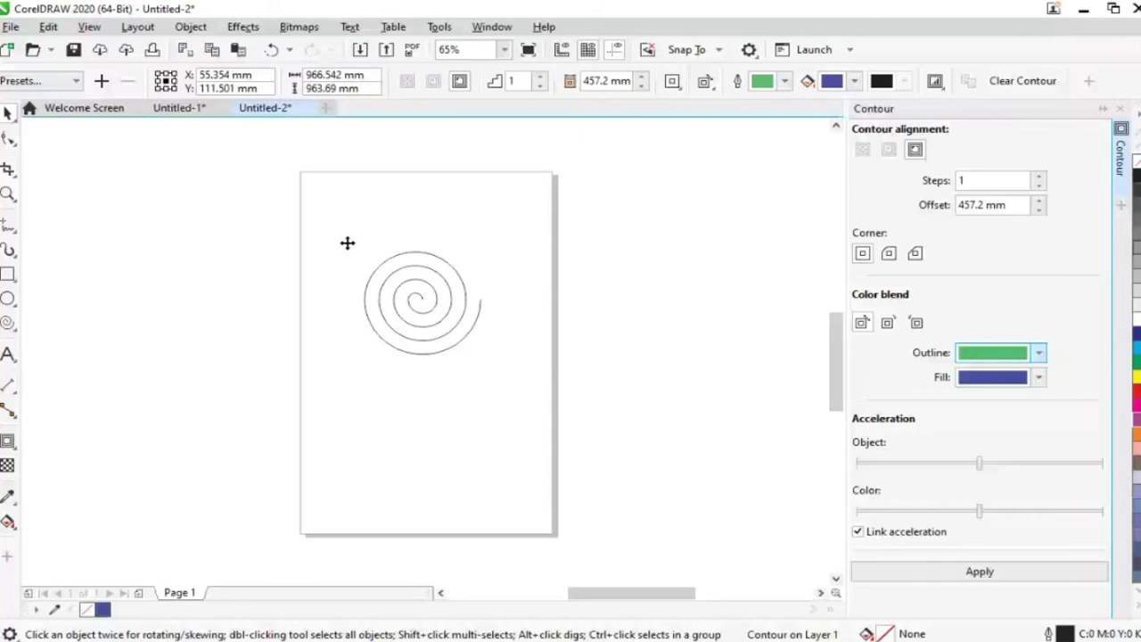
{"action": "left_click_drag", "start_coordinate": [460, 324], "coordinate": [601, 306]}
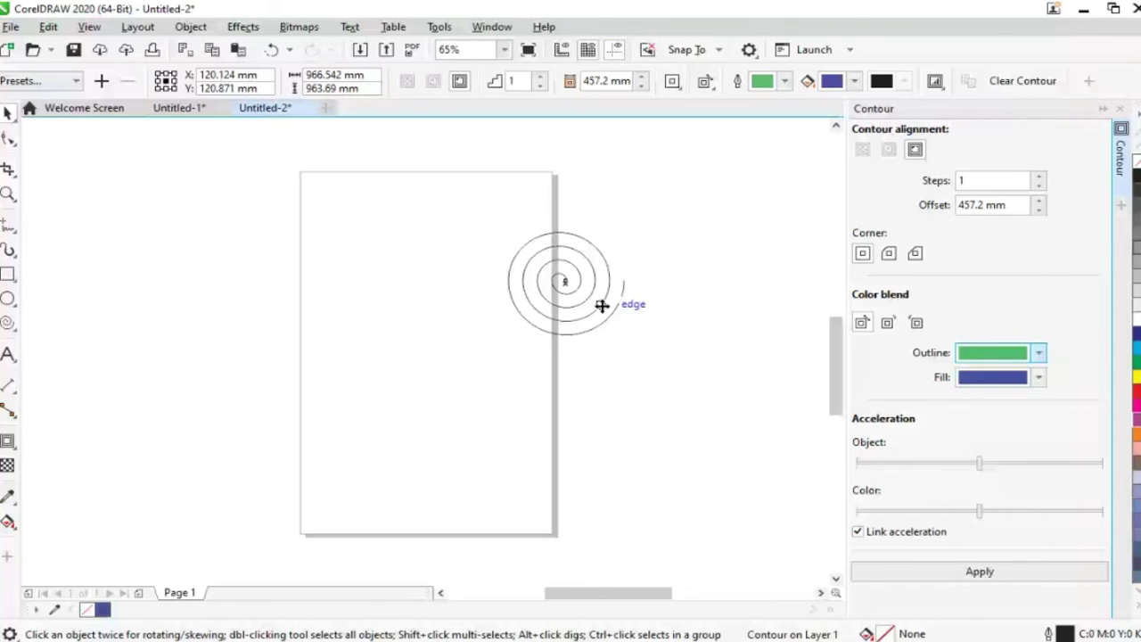
{"action": "left_click_drag", "start_coordinate": [602, 306], "coordinate": [472, 292]}
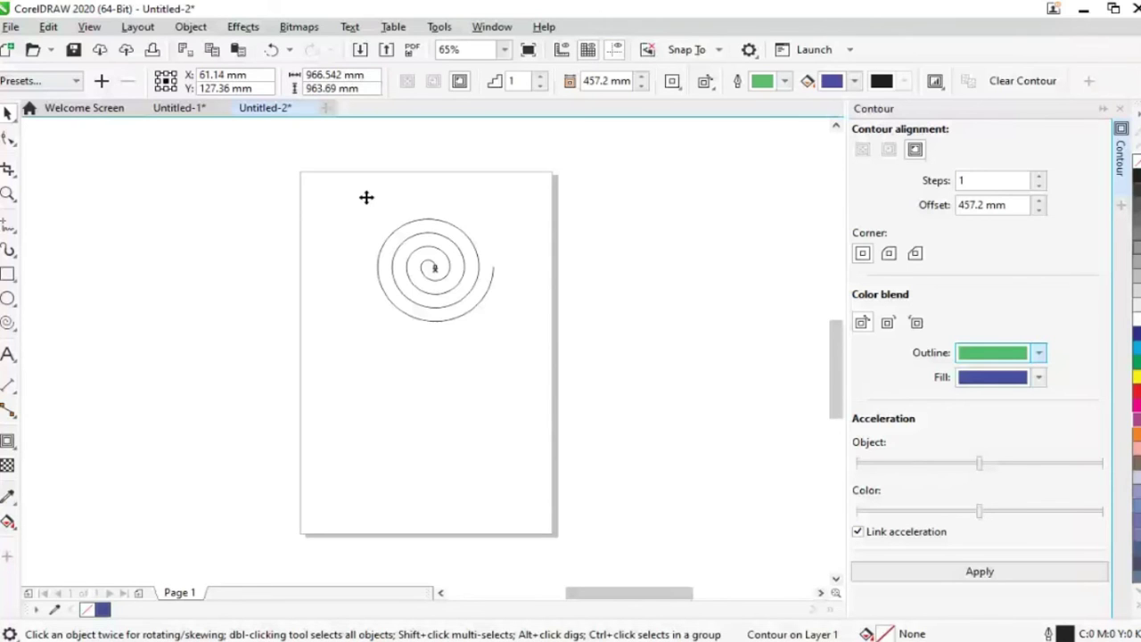
{"action": "left_click_drag", "start_coordinate": [366, 197], "coordinate": [381, 206]}
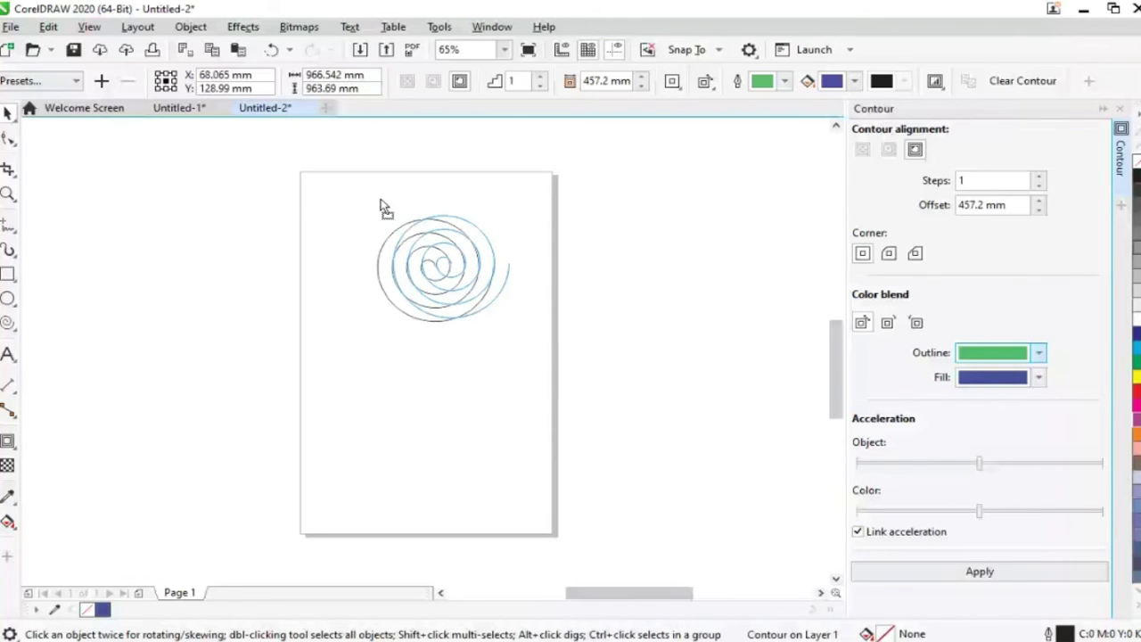
{"action": "key", "text": "F10"}
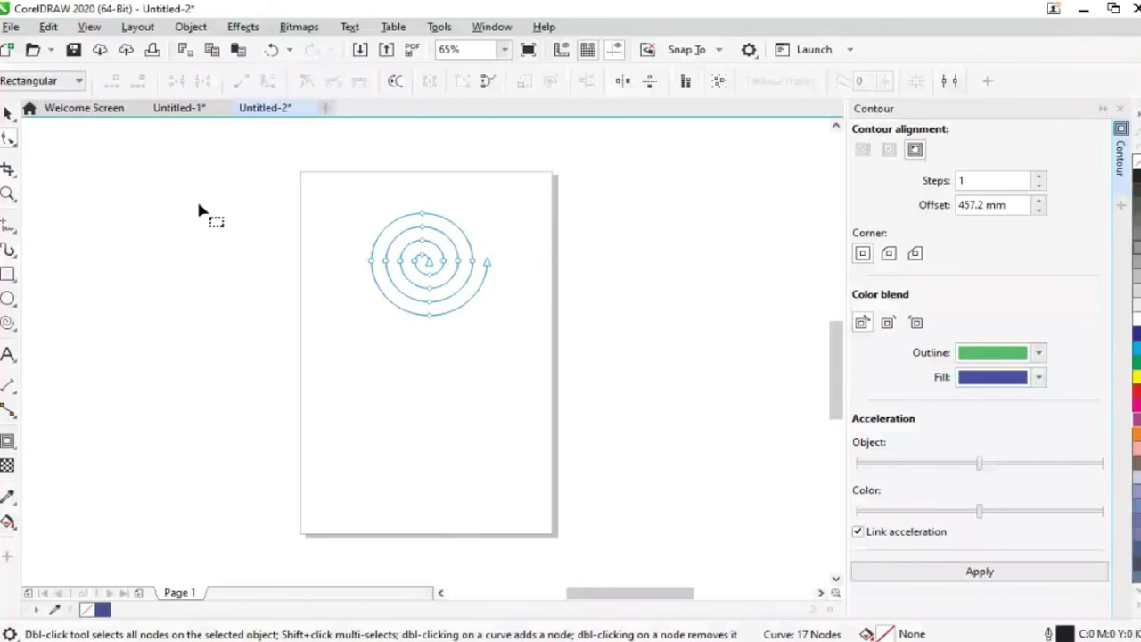
{"action": "left_click", "coordinate": [13, 115]}
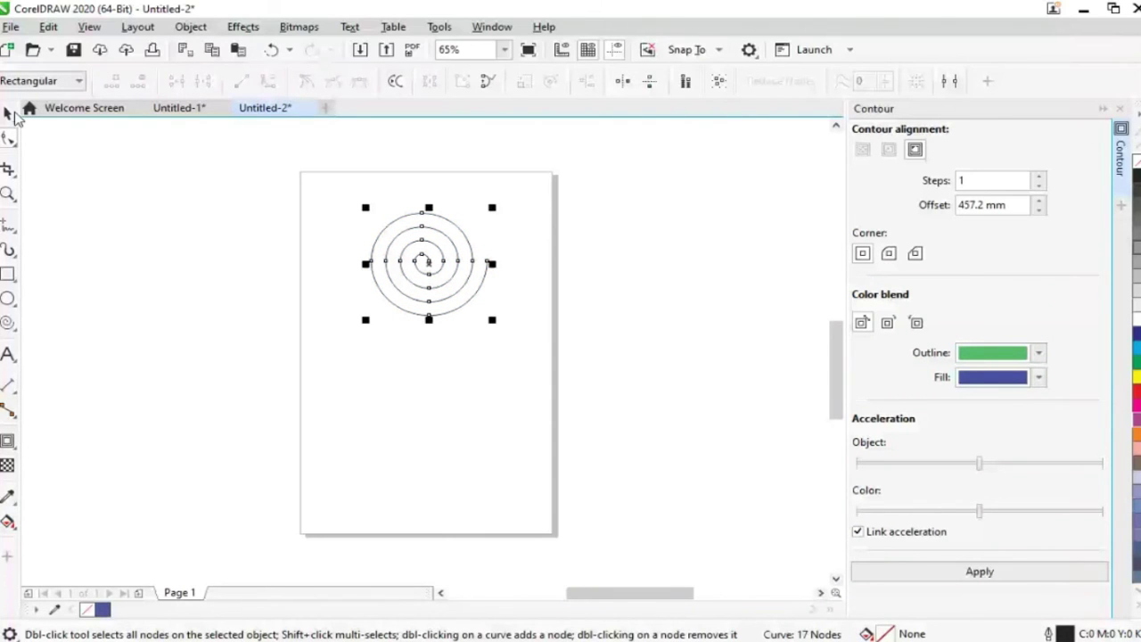
Apply a 20 mm contour offset around the spiral
{"action": "left_click", "coordinate": [13, 114]}
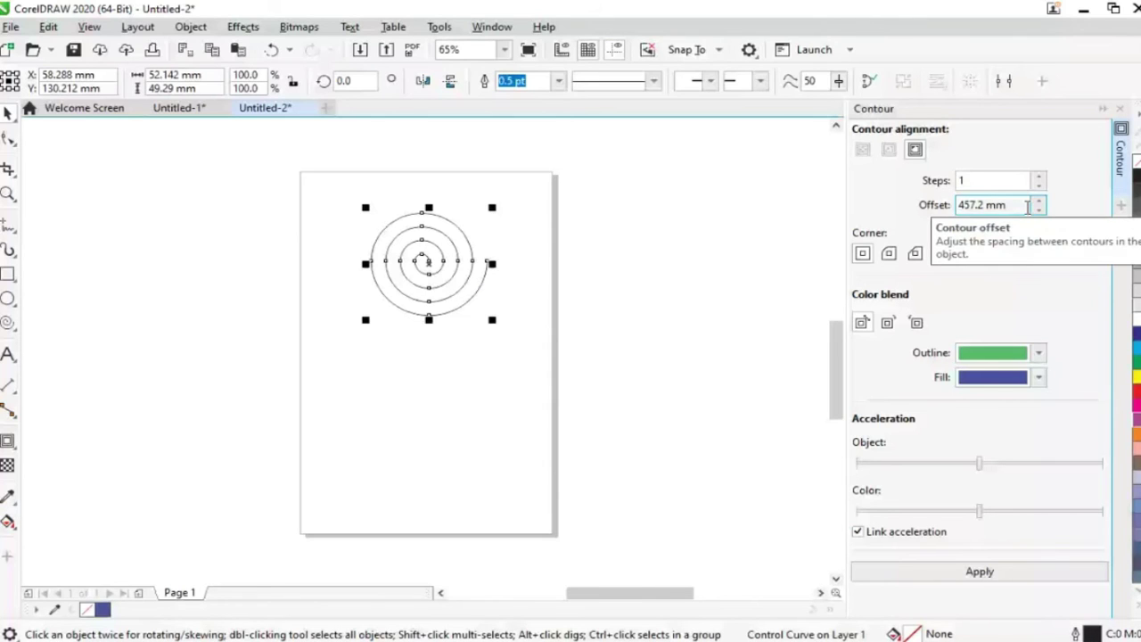
{"action": "triple_click", "coordinate": [1027, 205]}
{"action": "key", "text": "BackSpace"}
{"action": "type", "text": "20"}
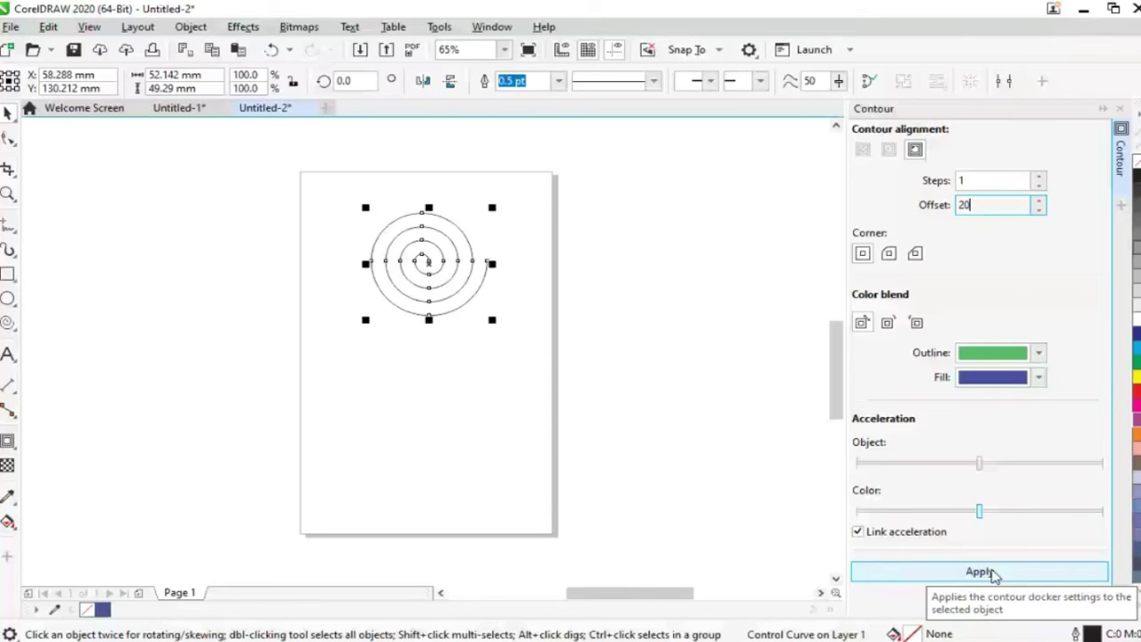
{"action": "left_click", "coordinate": [994, 575]}
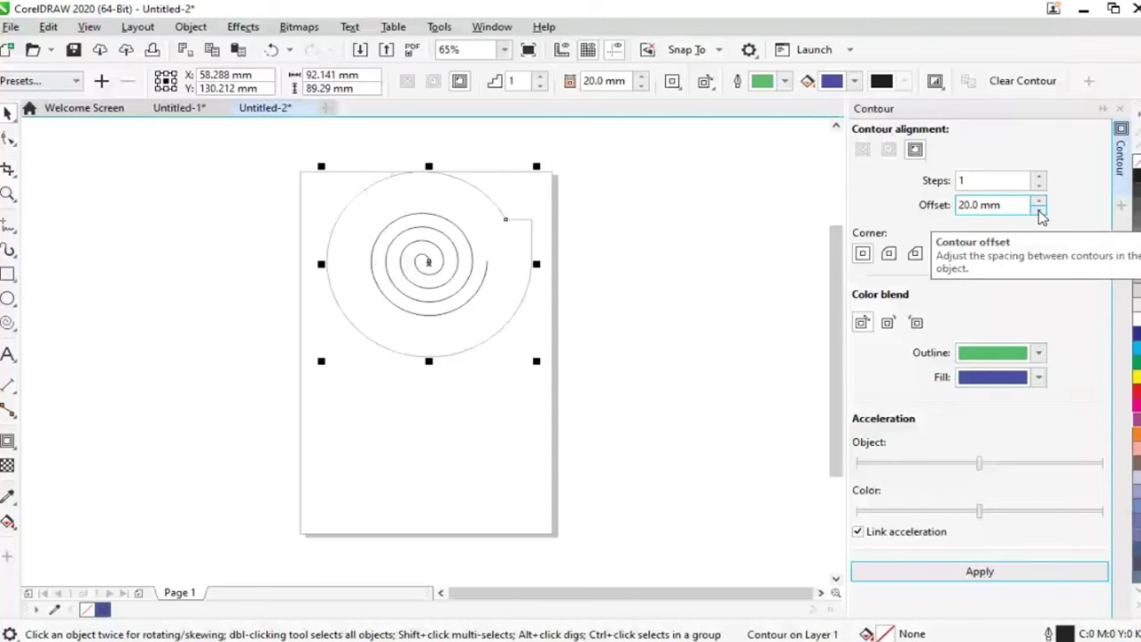
{"action": "left_click", "coordinate": [992, 210]}
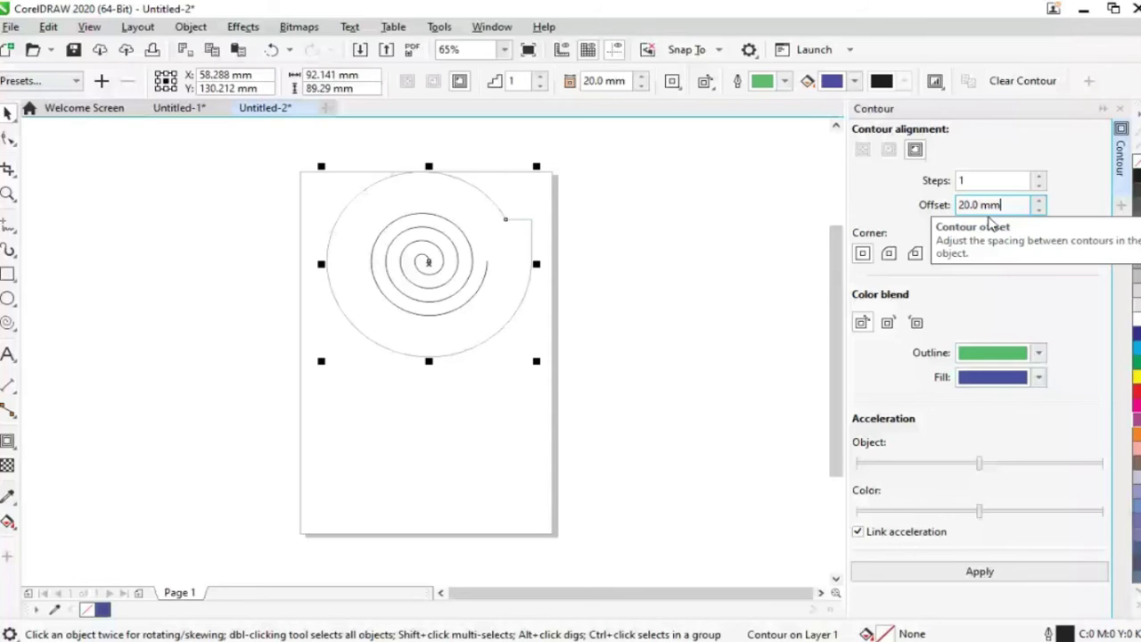
{"action": "key", "text": "BackSpace"}
{"action": "key", "text": "BackSpace"}
{"action": "key", "text": "BackSpace"}
{"action": "key", "text": "BackSpace"}
{"action": "key", "text": "BackSpace"}
{"action": "key", "text": "BackSpace"}
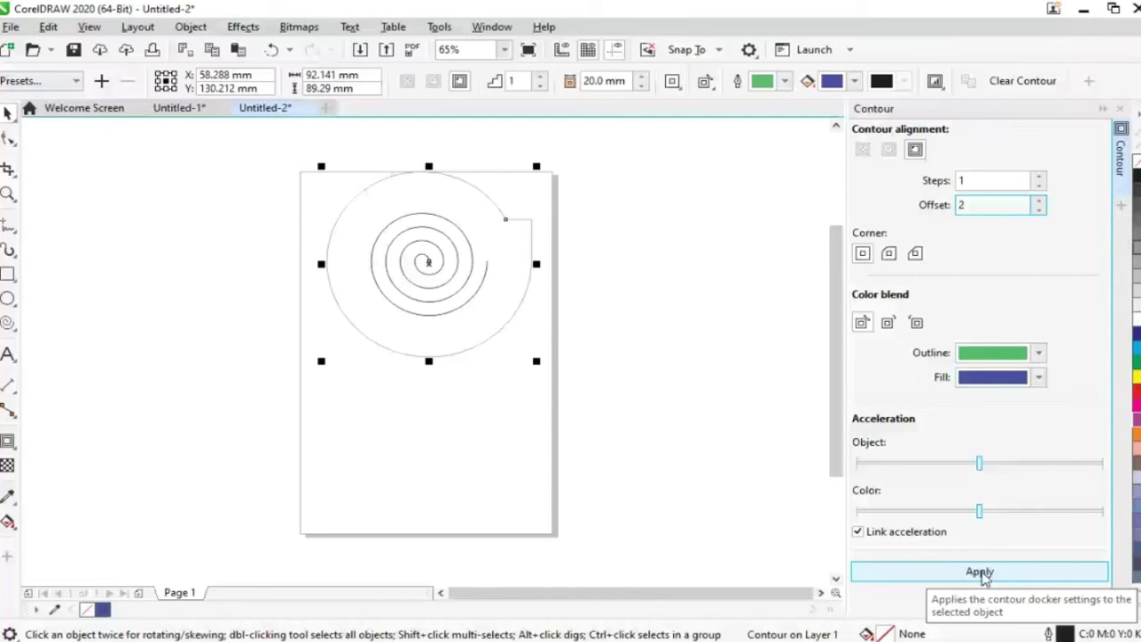
{"action": "left_click", "coordinate": [981, 575]}
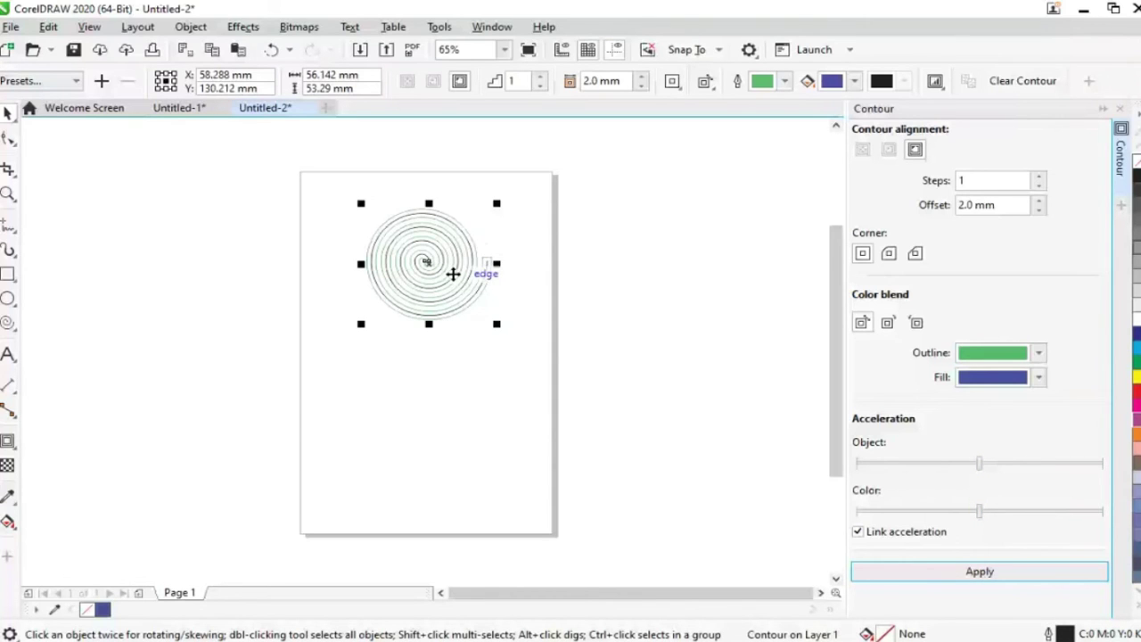
{"action": "left_click", "coordinate": [454, 281]}
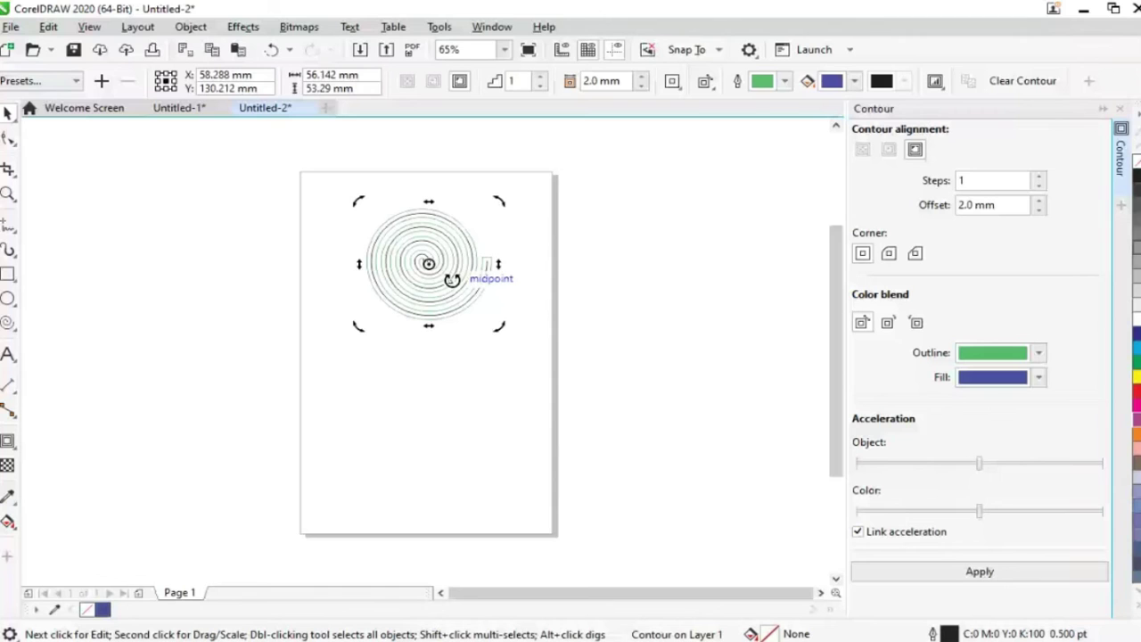
{"action": "left_click", "coordinate": [431, 260]}
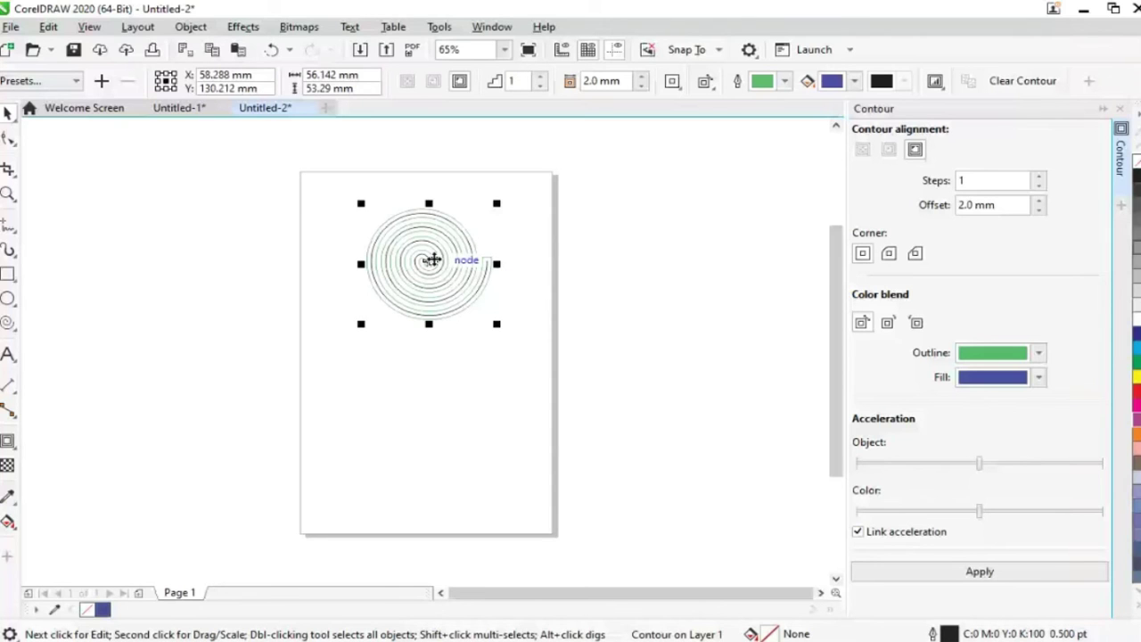
Break the contour apart from the spiral via Object > Break Contour Apart, then tilt it slightly
{"action": "left_click", "coordinate": [190, 27]}
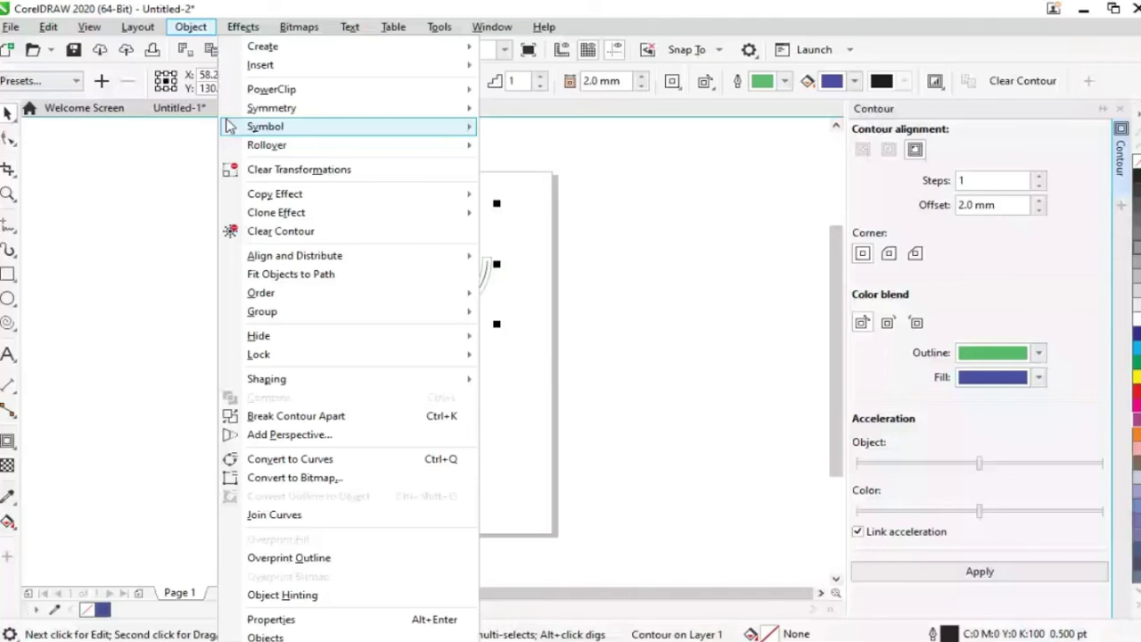
{"action": "left_click", "coordinate": [417, 284]}
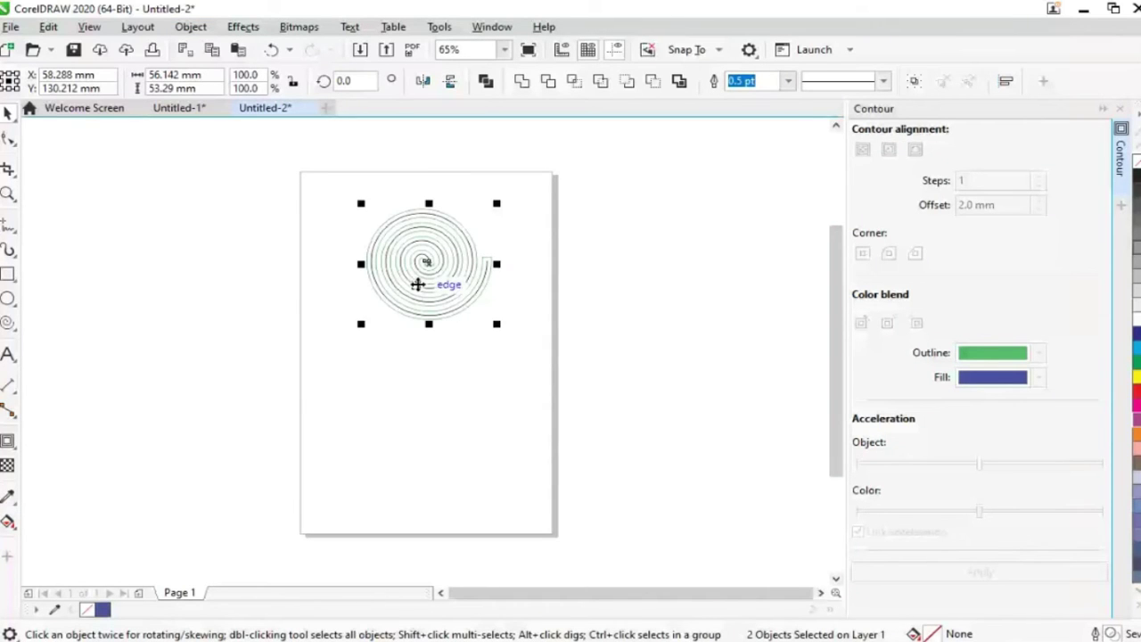
{"action": "left_click_drag", "start_coordinate": [417, 284], "coordinate": [429, 259]}
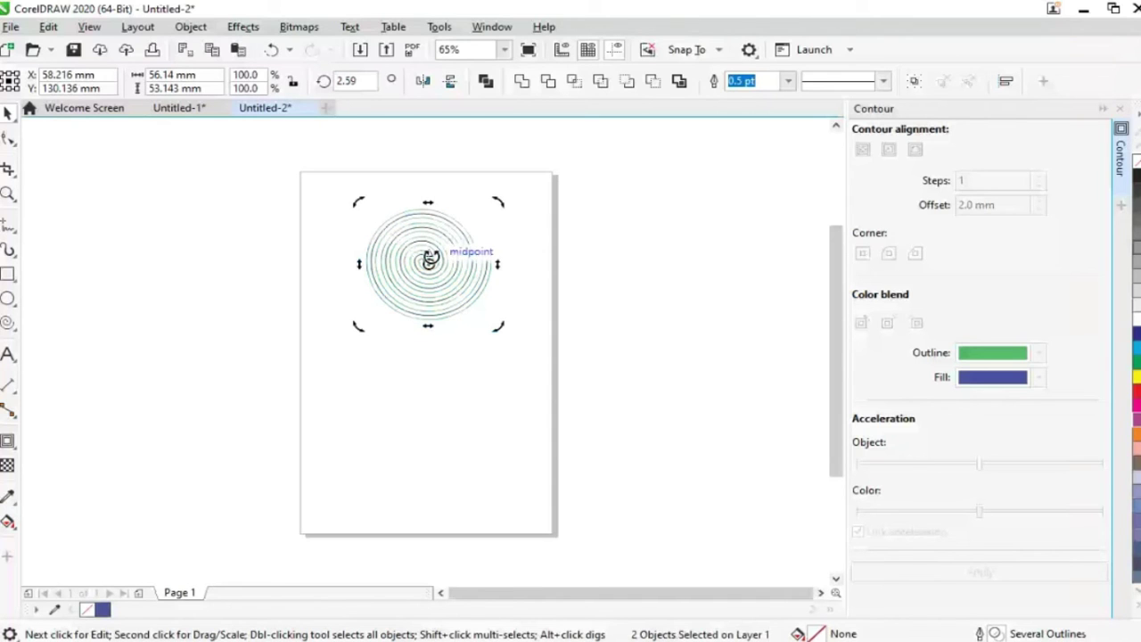
{"action": "left_click", "coordinate": [430, 258]}
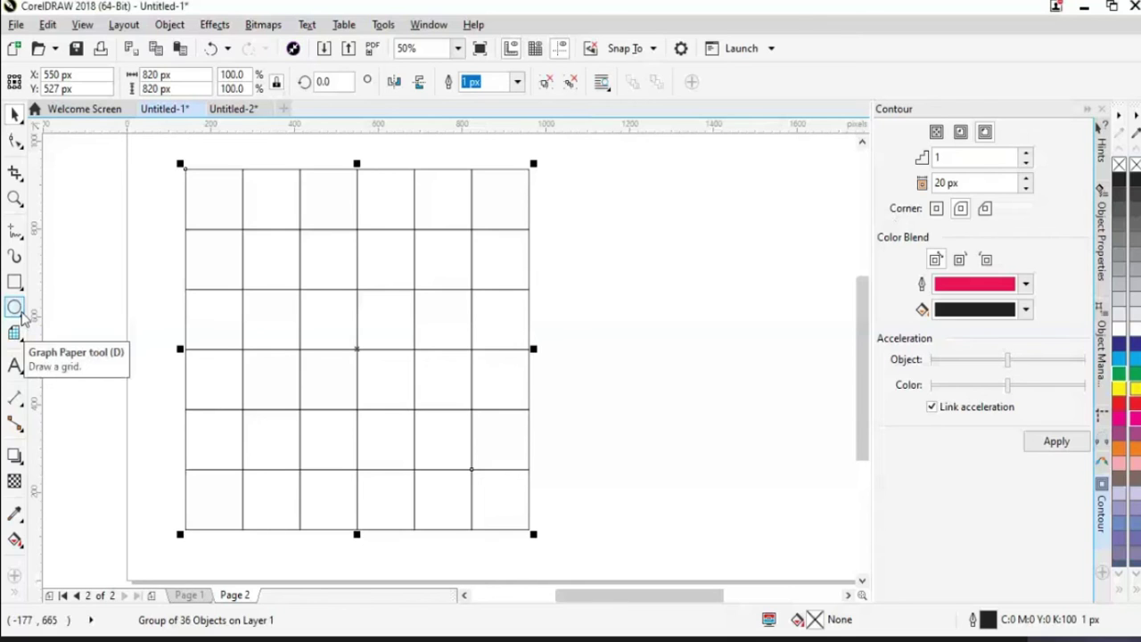
Choose the Smart Fill tool
{"action": "left_click", "coordinate": [22, 317]}
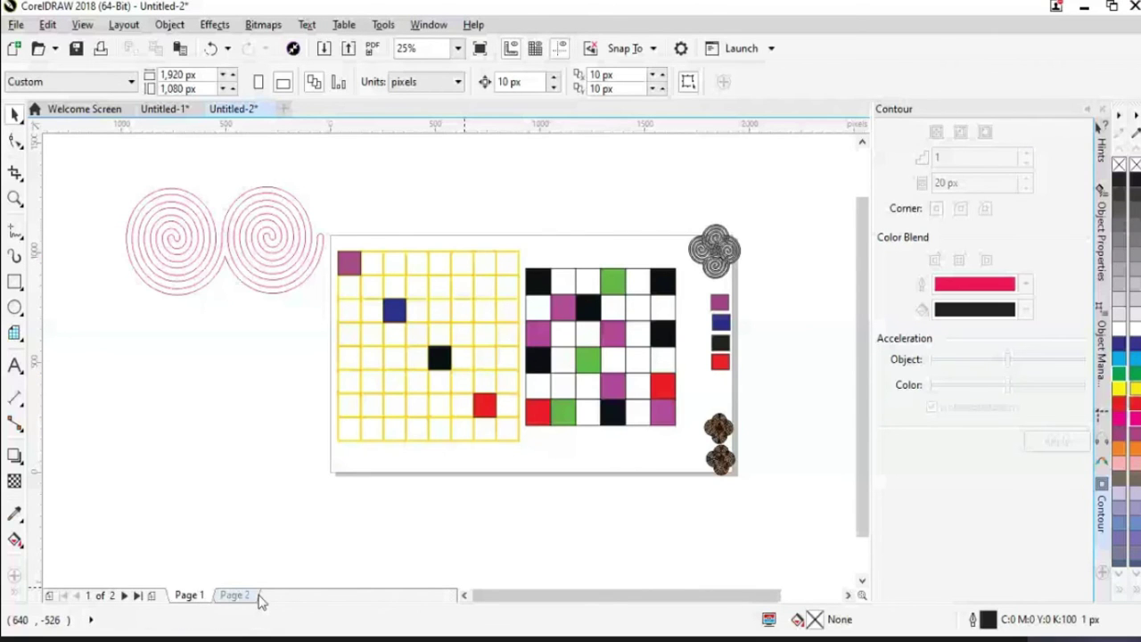
On Page 2, draw a 6×6 grid and fill two cells purple and two crimson
{"action": "left_click", "coordinate": [256, 595]}
{"action": "left_click", "coordinate": [13, 339]}
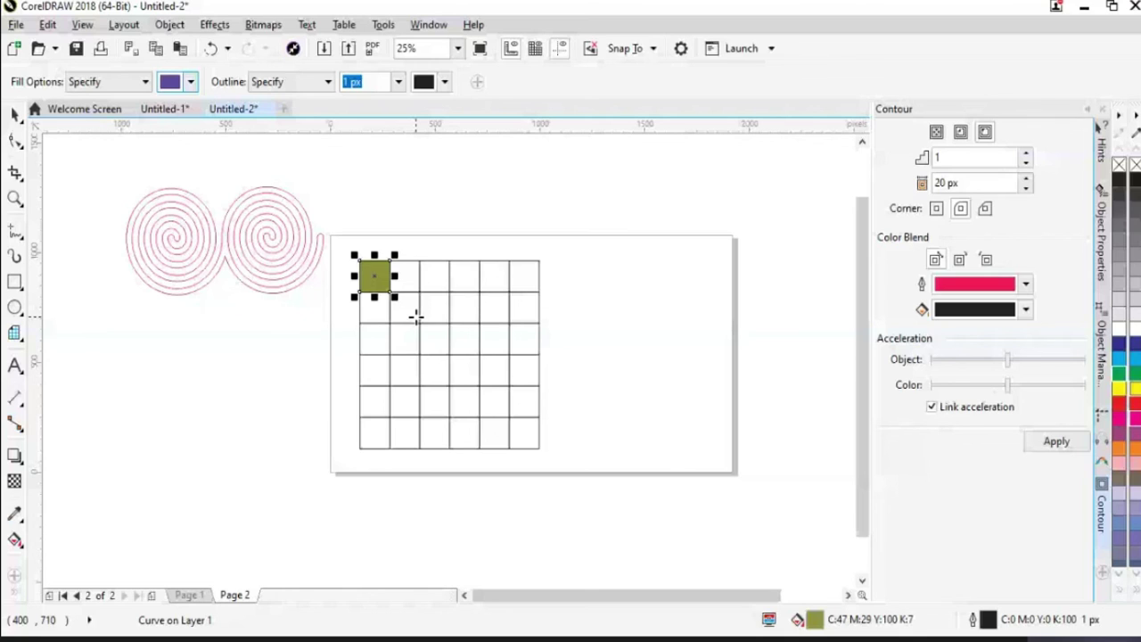
{"action": "left_click", "coordinate": [434, 339]}
{"action": "left_click", "coordinate": [494, 401]}
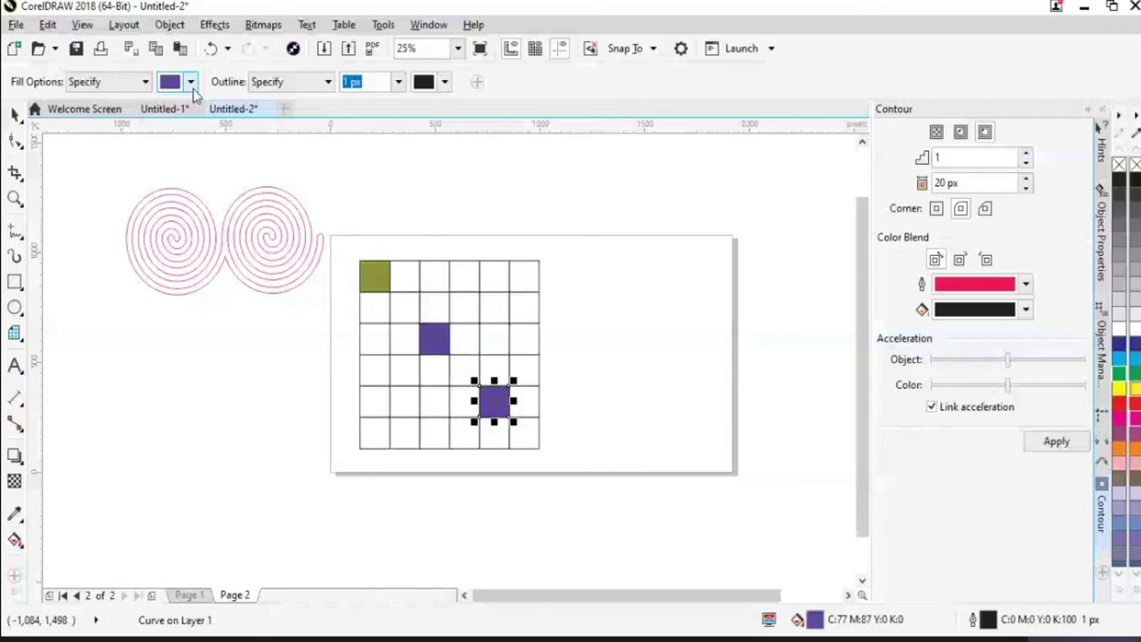
{"action": "left_click", "coordinate": [524, 276]}
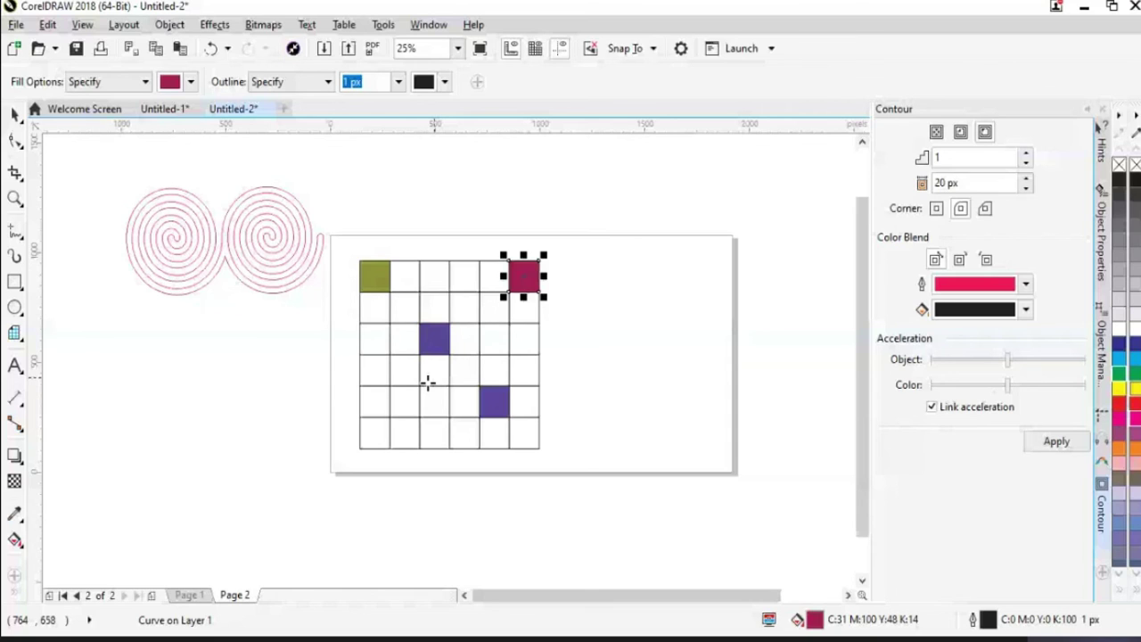
{"action": "left_click", "coordinate": [381, 376]}
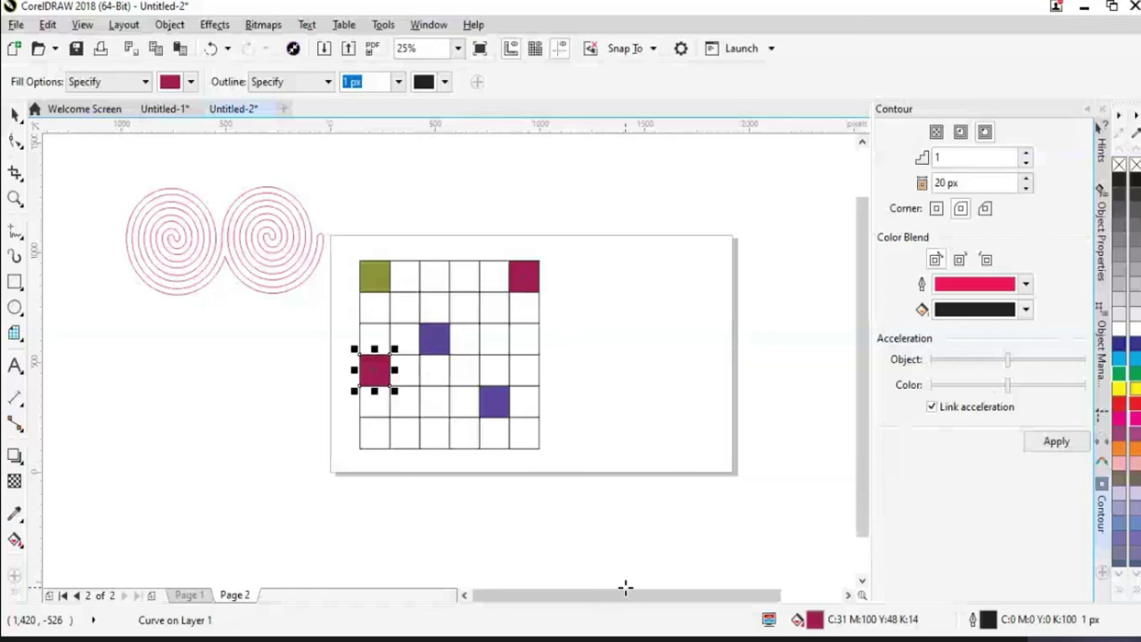
{"action": "left_click", "coordinate": [242, 410]}
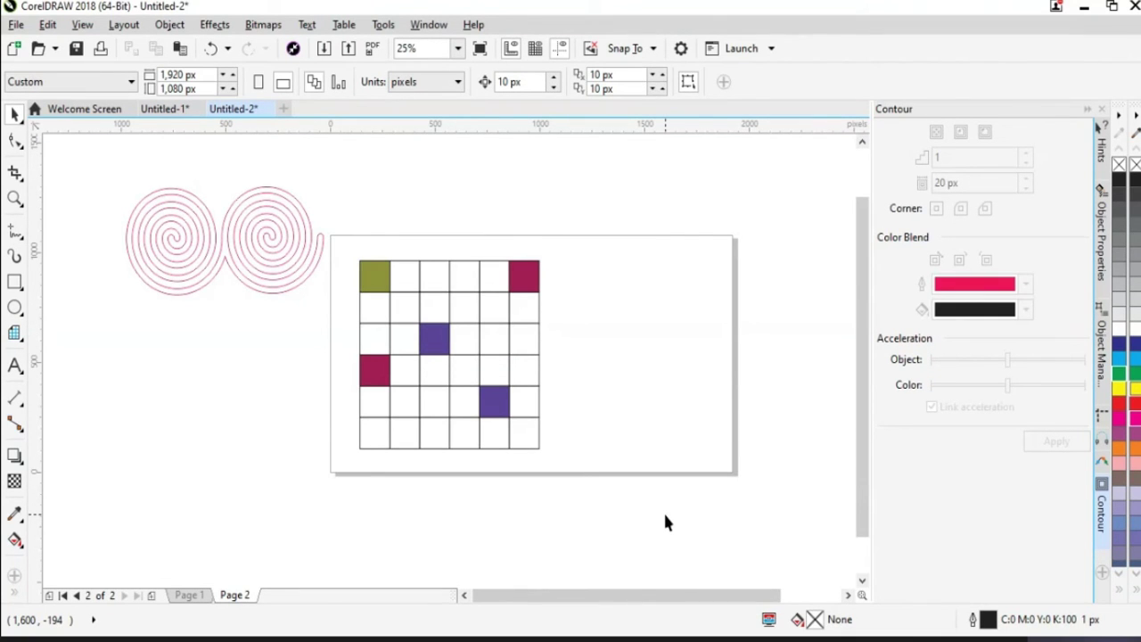
Return to the Pick tool, scroll the canvas, and start a new document with Ctrl+N
{"action": "left_click", "coordinate": [16, 547]}
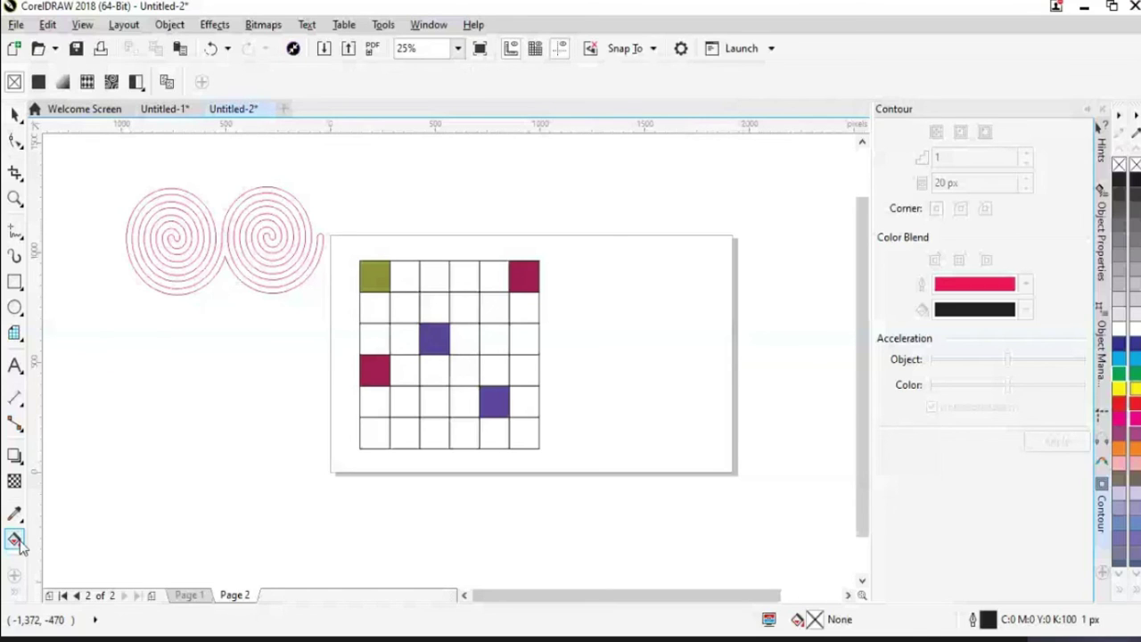
{"action": "left_click", "coordinate": [13, 597]}
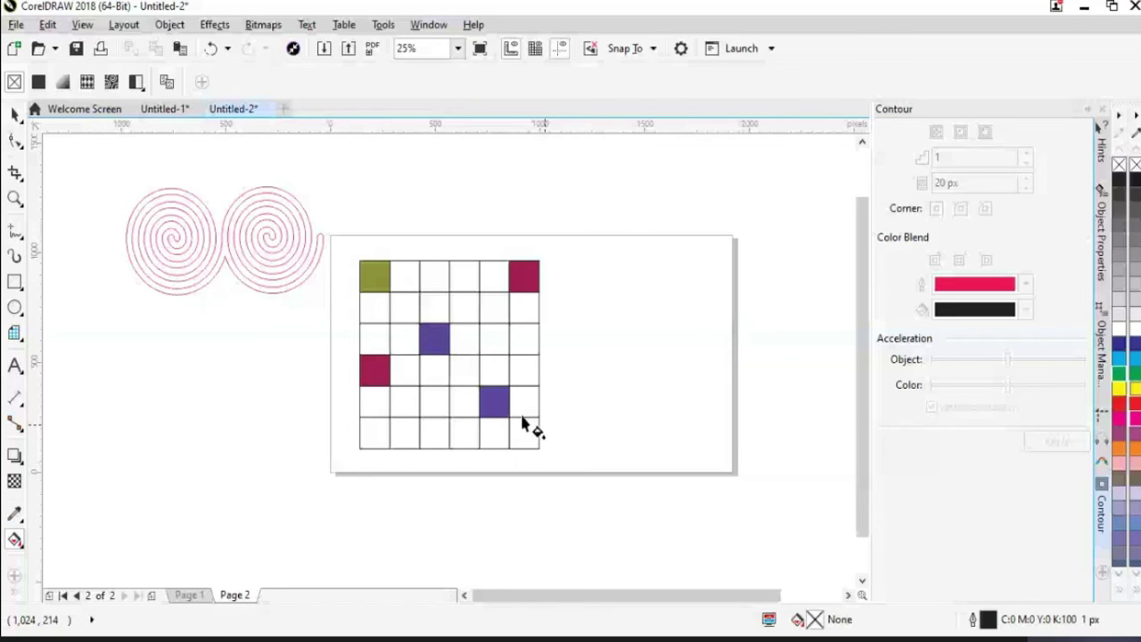
{"action": "left_click", "coordinate": [14, 115]}
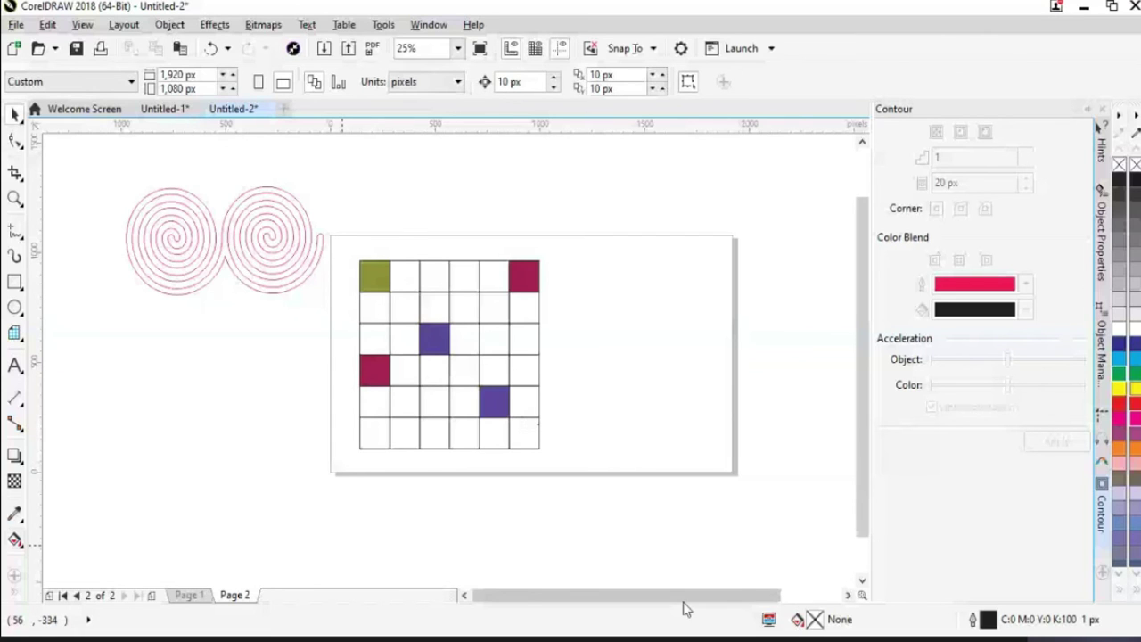
{"action": "left_click_drag", "start_coordinate": [685, 597], "coordinate": [746, 597]}
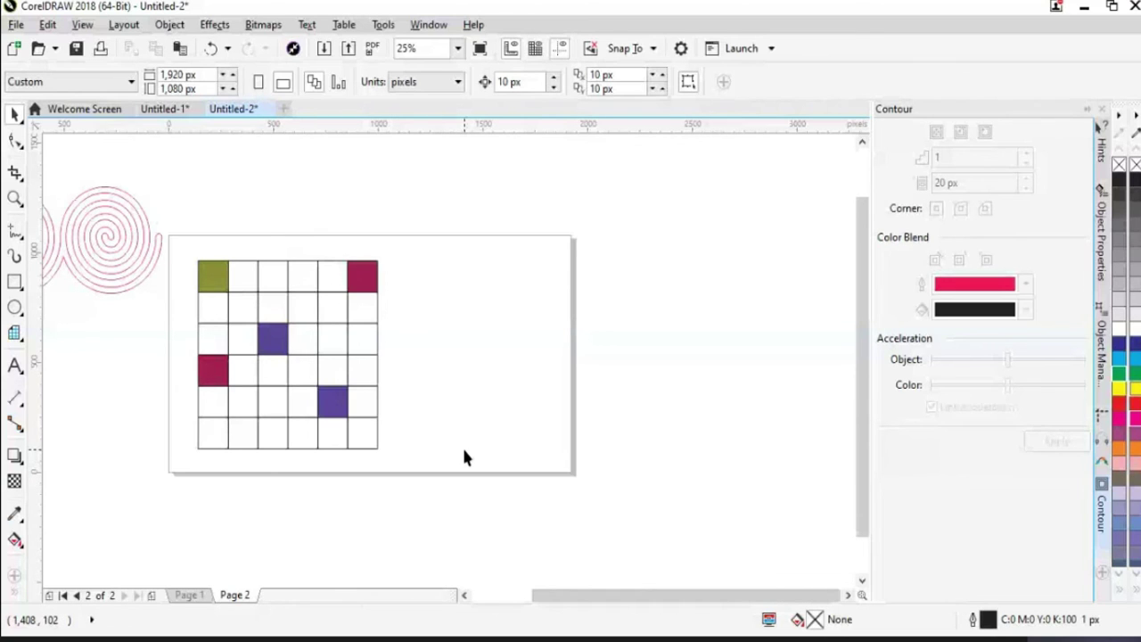
{"action": "key", "text": "ctrl+n"}
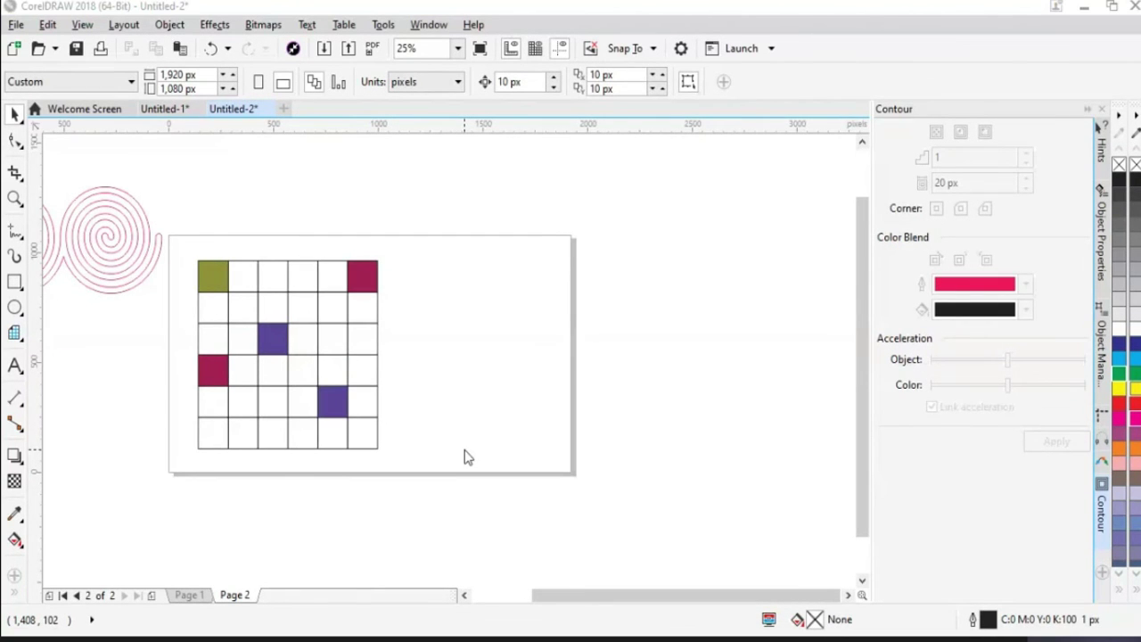
Create the new document, zoom out, and show the preset shape families from the Polygon flyout
{"action": "left_click", "coordinate": [567, 555]}
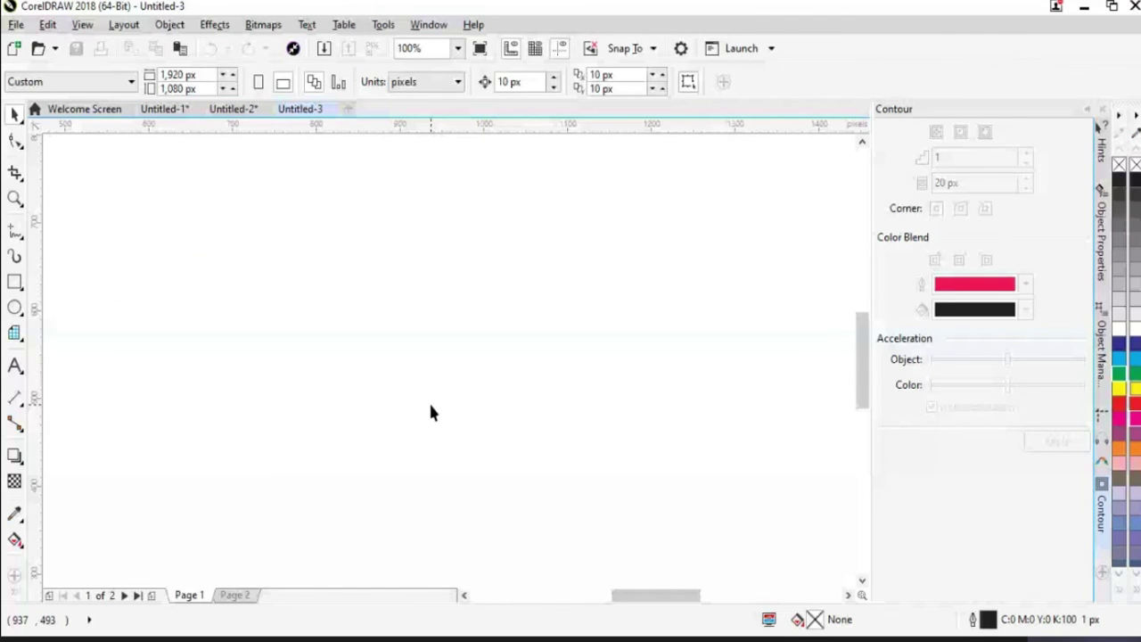
{"action": "scroll", "coordinate": [430, 412], "scroll_direction": "down", "scroll_amount": 3}
{"action": "left_click", "coordinate": [15, 307]}
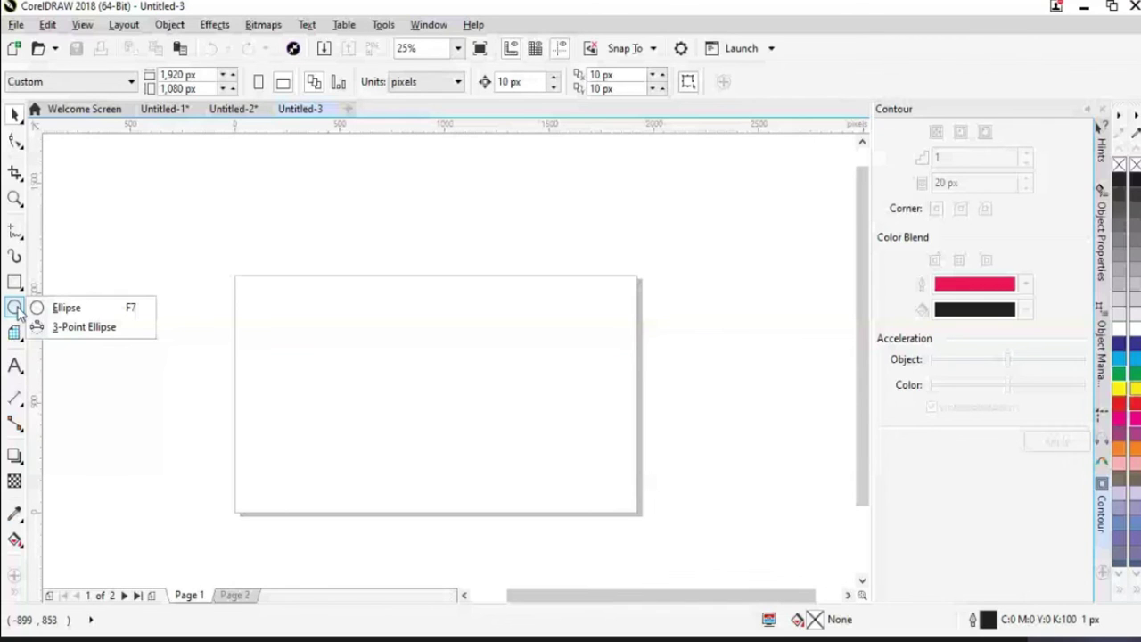
{"action": "left_click", "coordinate": [15, 332]}
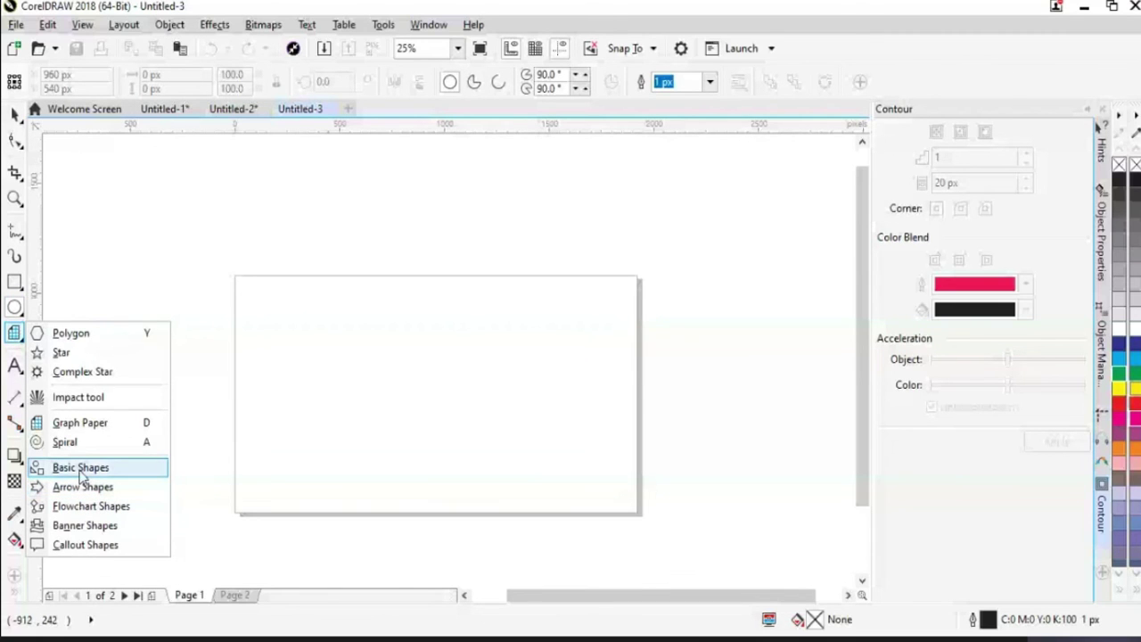
Draw a Basic Shapes parallelogram near the page's top-left and convert it to curves
{"action": "left_click", "coordinate": [80, 469]}
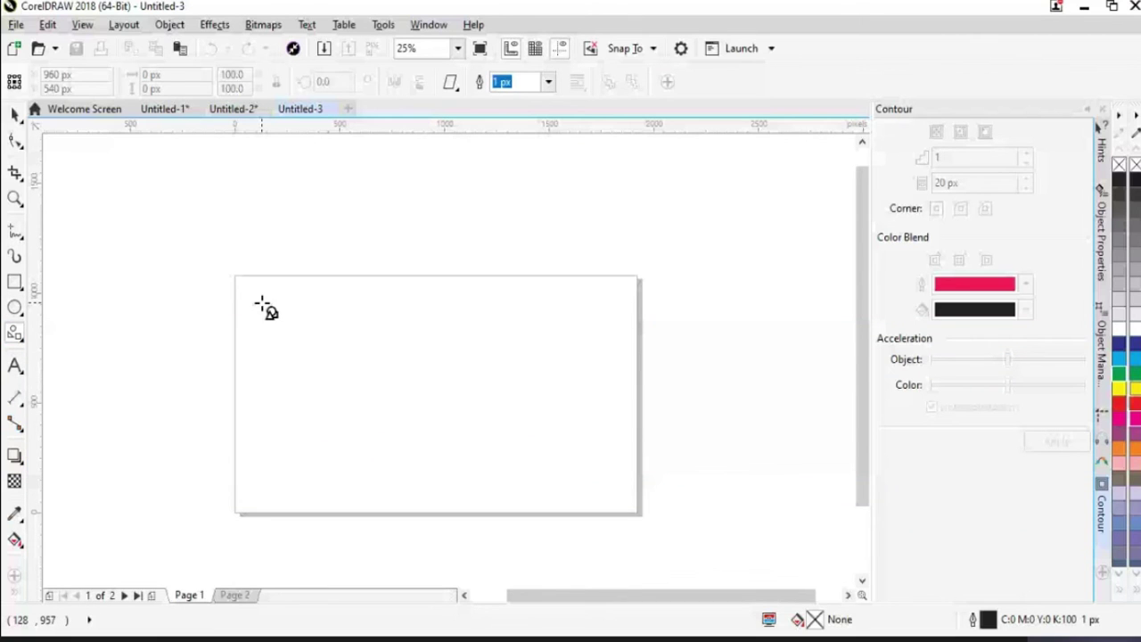
{"action": "left_click_drag", "start_coordinate": [256, 297], "coordinate": [342, 414]}
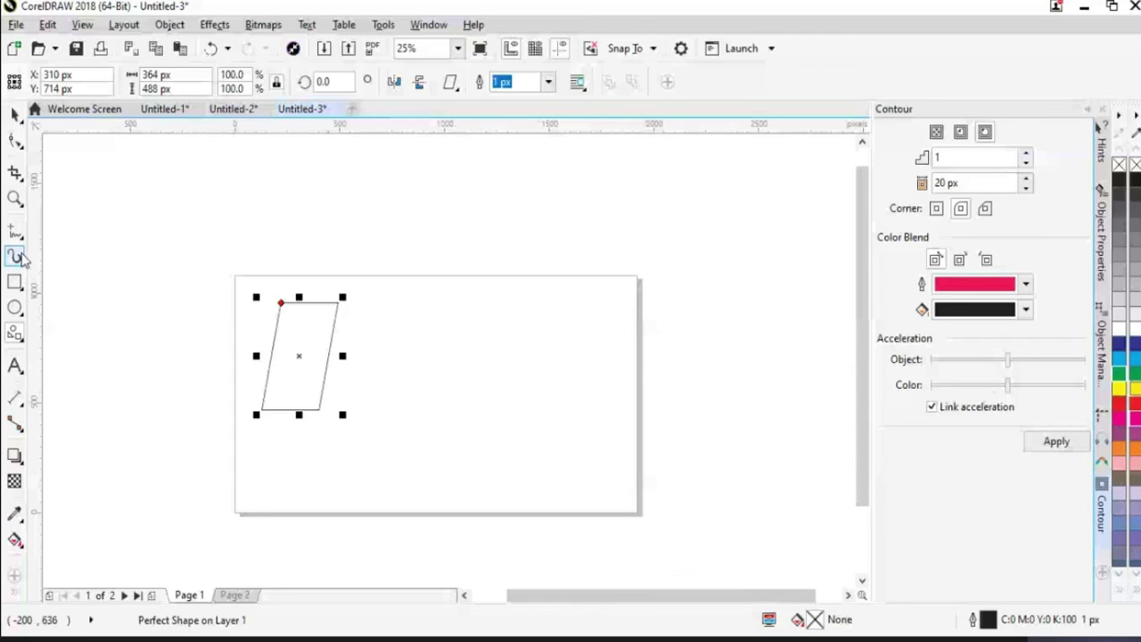
{"action": "key", "text": "F10"}
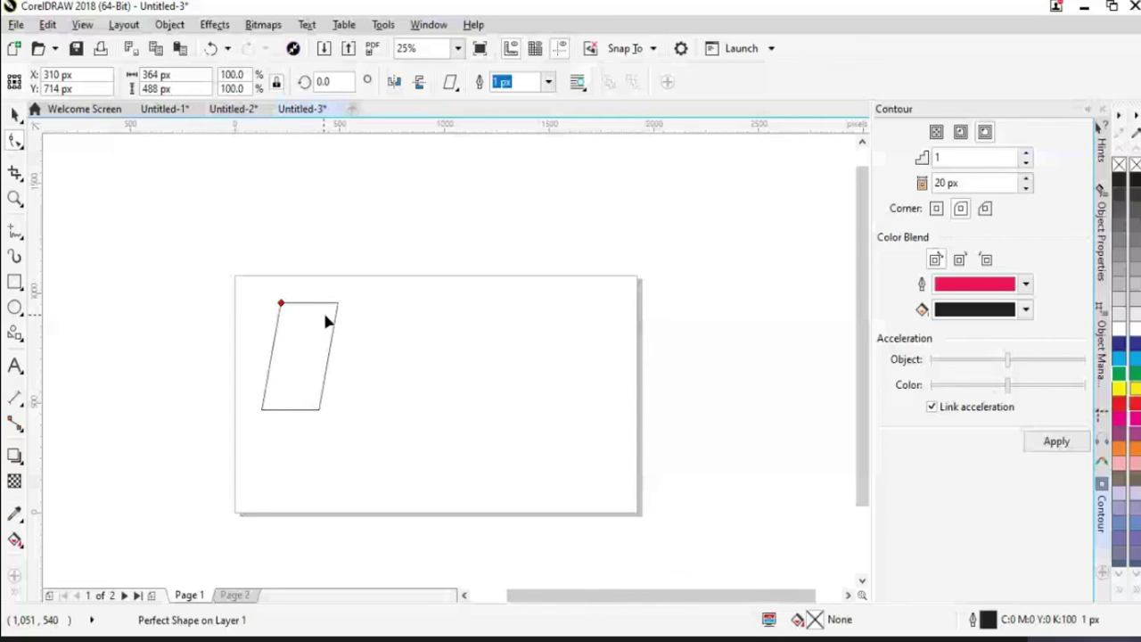
{"action": "key", "text": "ctrl+q"}
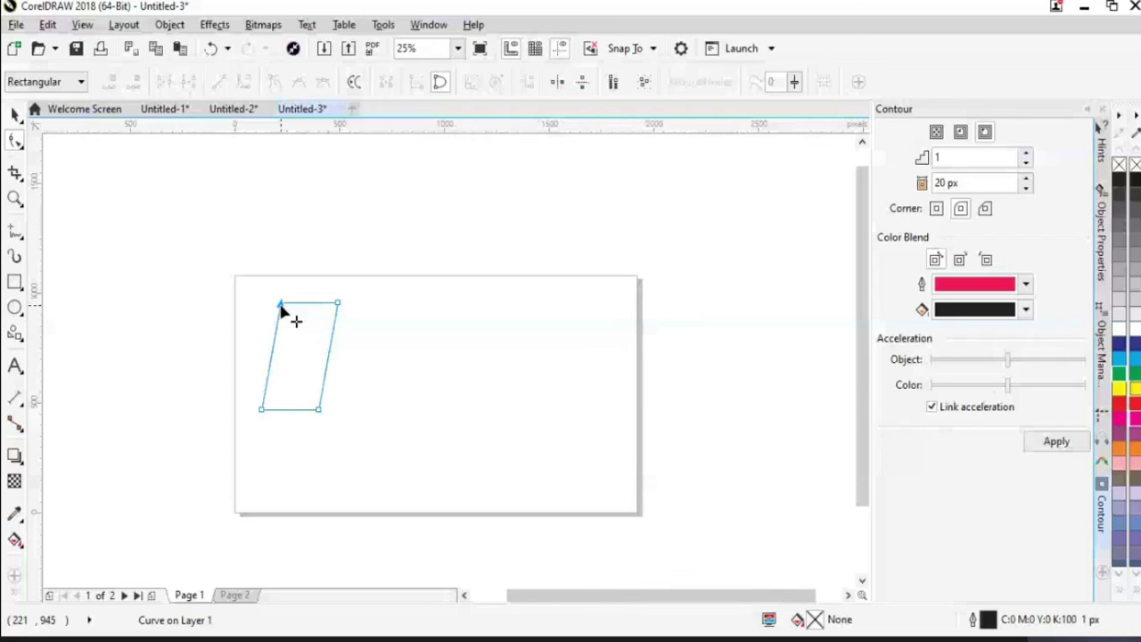
Undo the node moves on the first parallelogram and return to the Pick tool
{"action": "key", "text": "ctrl+z"}
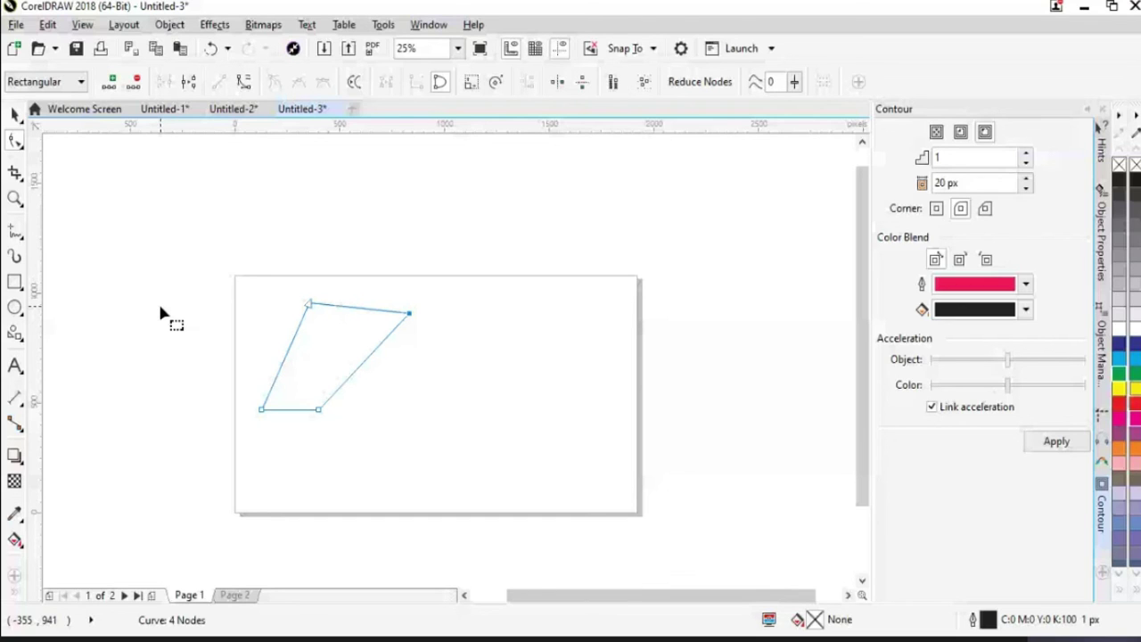
{"action": "key", "text": "ctrl+z"}
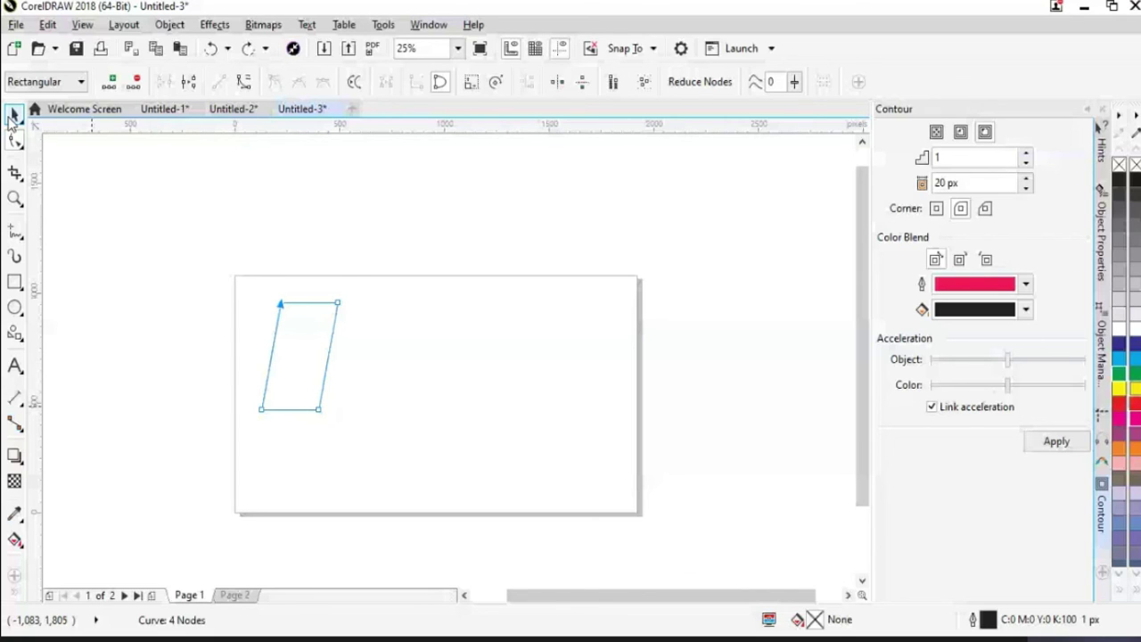
{"action": "left_click", "coordinate": [14, 116]}
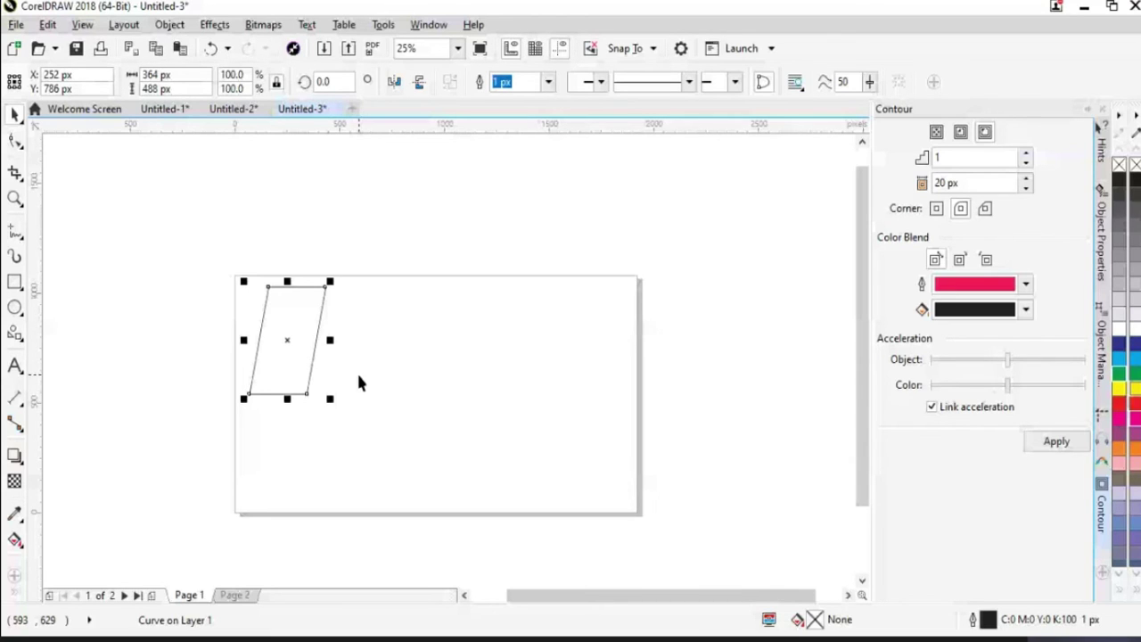
Add a second, larger 540 by 624 px parallelogram mid-page beside the first one
{"action": "left_click", "coordinate": [385, 188]}
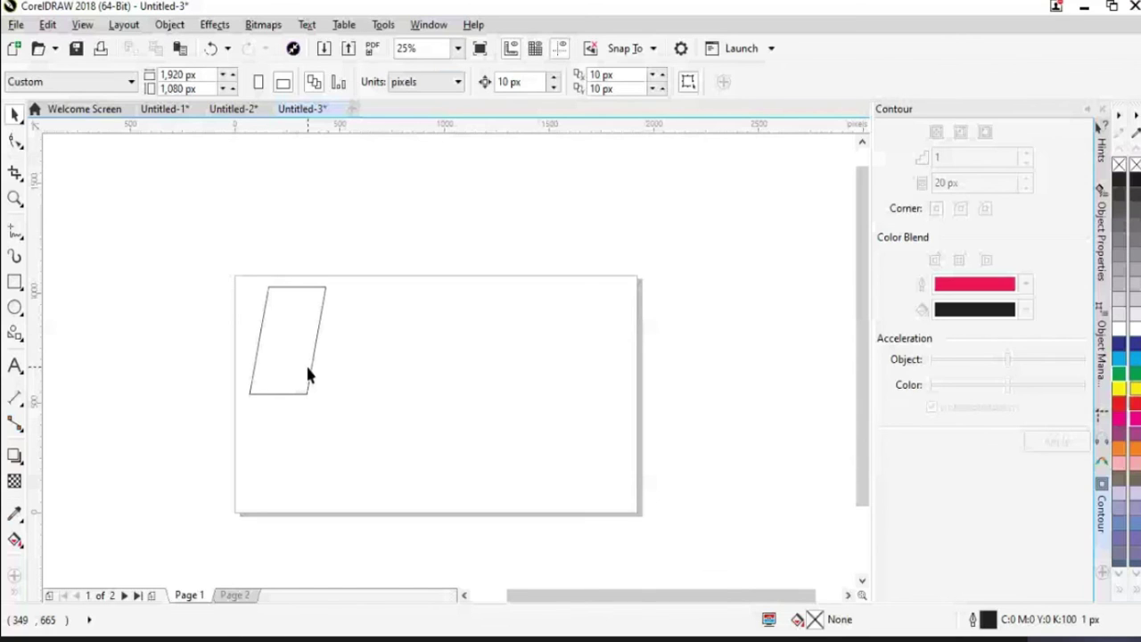
{"action": "key", "text": "ctrl+v"}
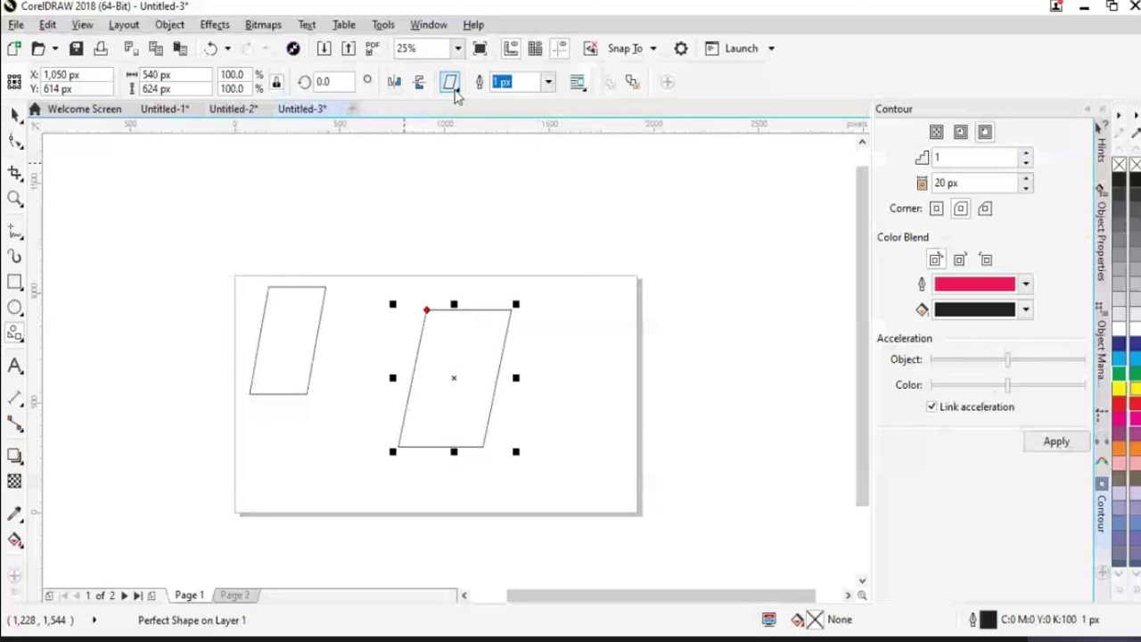
{"action": "left_click", "coordinate": [452, 87]}
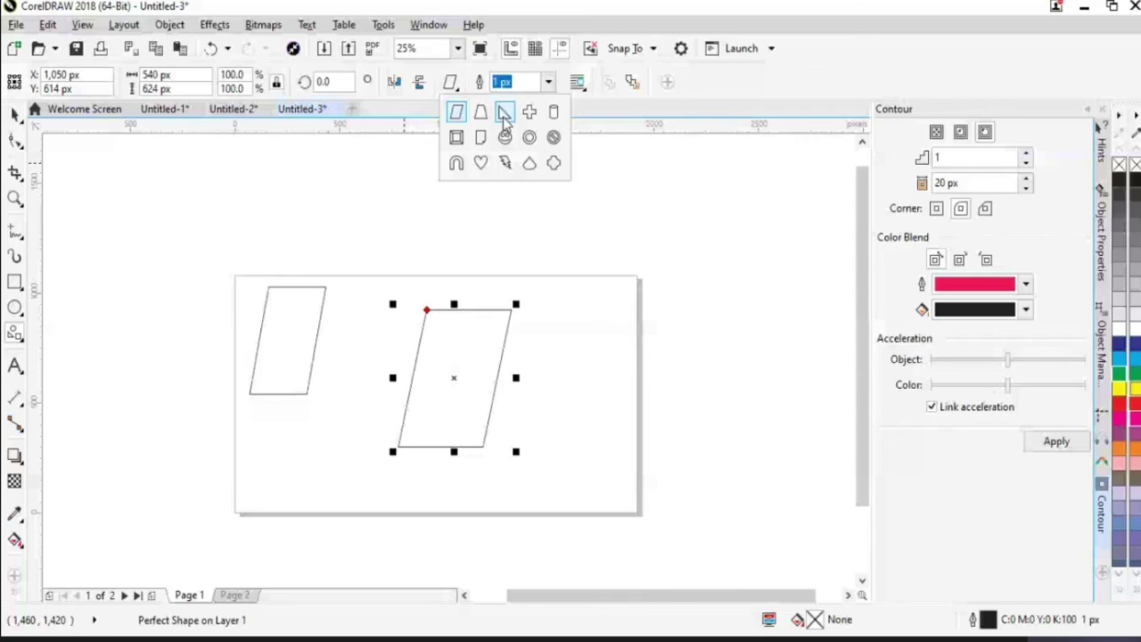
Draw a trapezoid perfect shape at the right and delete the middle parallelogram
{"action": "left_click", "coordinate": [486, 108]}
{"action": "left_click_drag", "start_coordinate": [555, 306], "coordinate": [622, 416]}
{"action": "left_click", "coordinate": [15, 114]}
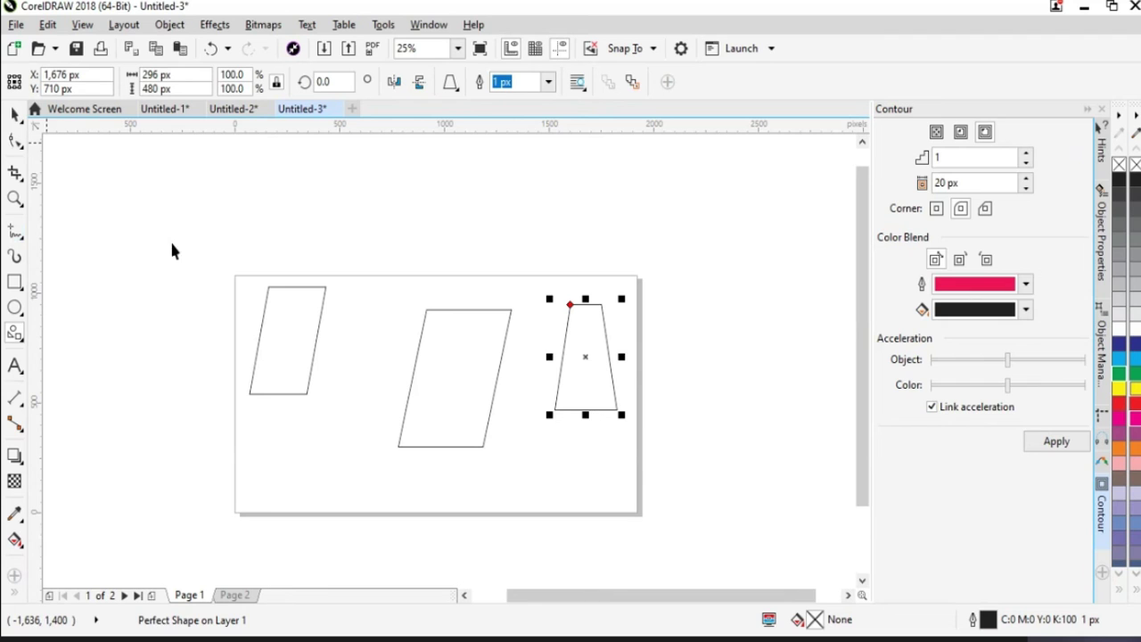
{"action": "left_click", "coordinate": [488, 434]}
{"action": "key", "text": "Delete"}
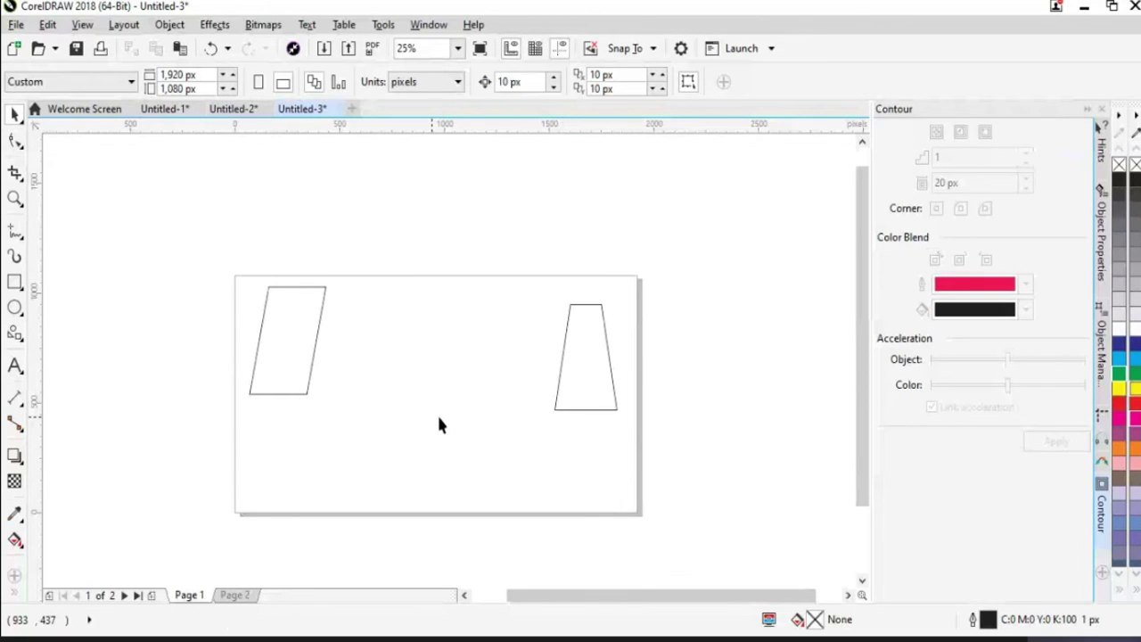
{"action": "key", "text": "ctrl+z"}
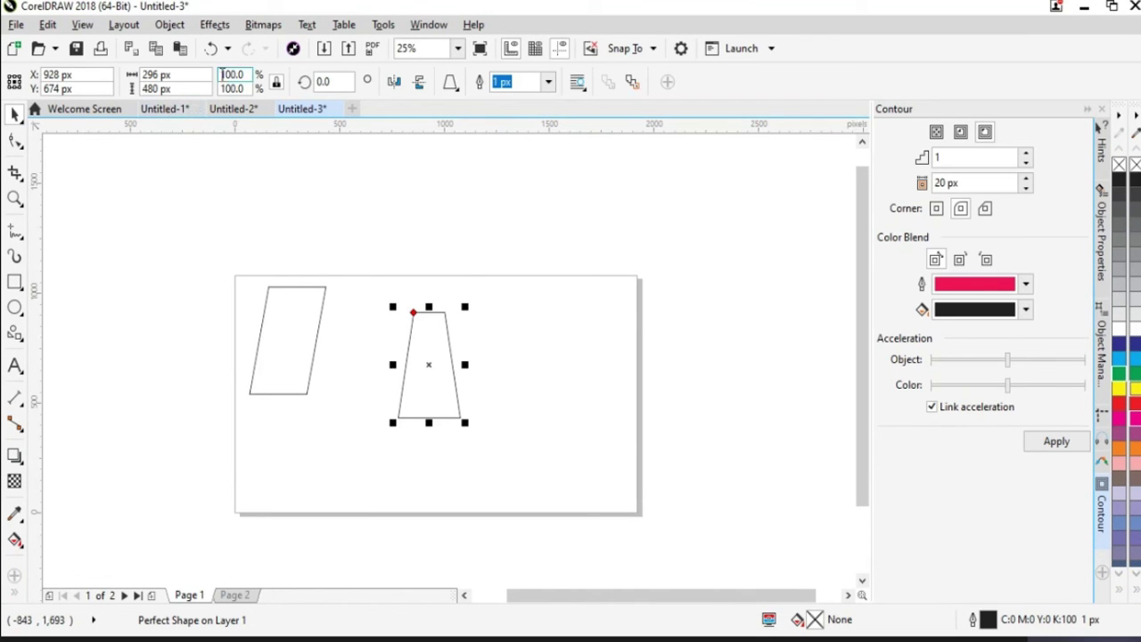
Unlock the ratio and resize the trapezoid to 300 px wide by 600 px tall
{"action": "left_click_drag", "start_coordinate": [189, 79], "coordinate": [129, 93]}
{"action": "type", "text": "25"}
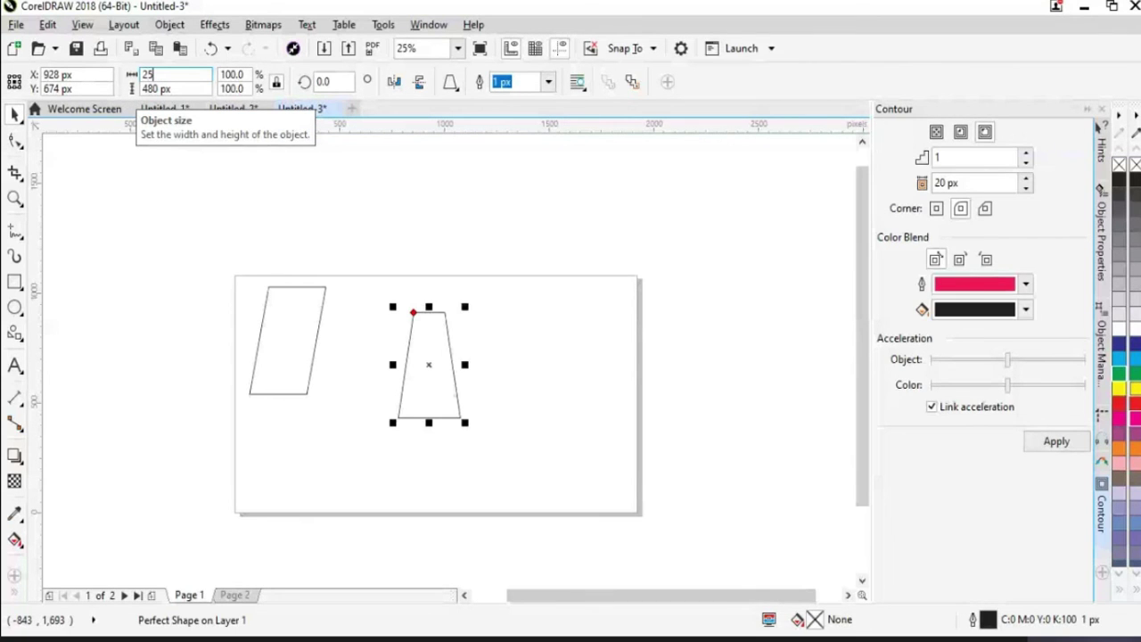
{"action": "type", "text": "0"}
{"action": "key", "text": "Return"}
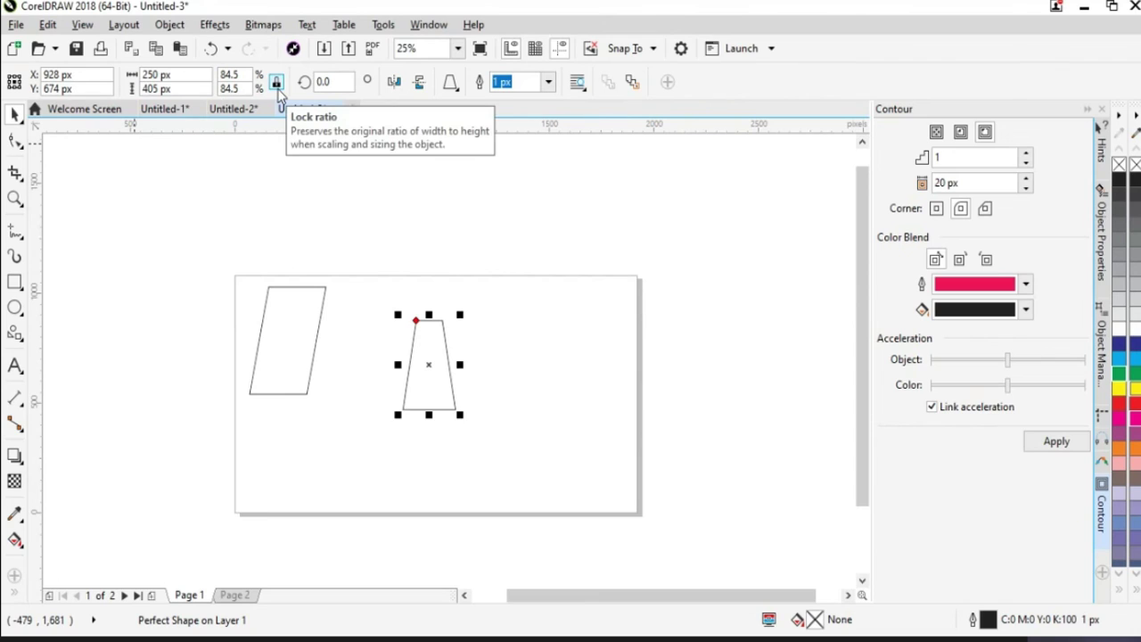
{"action": "left_click", "coordinate": [276, 86]}
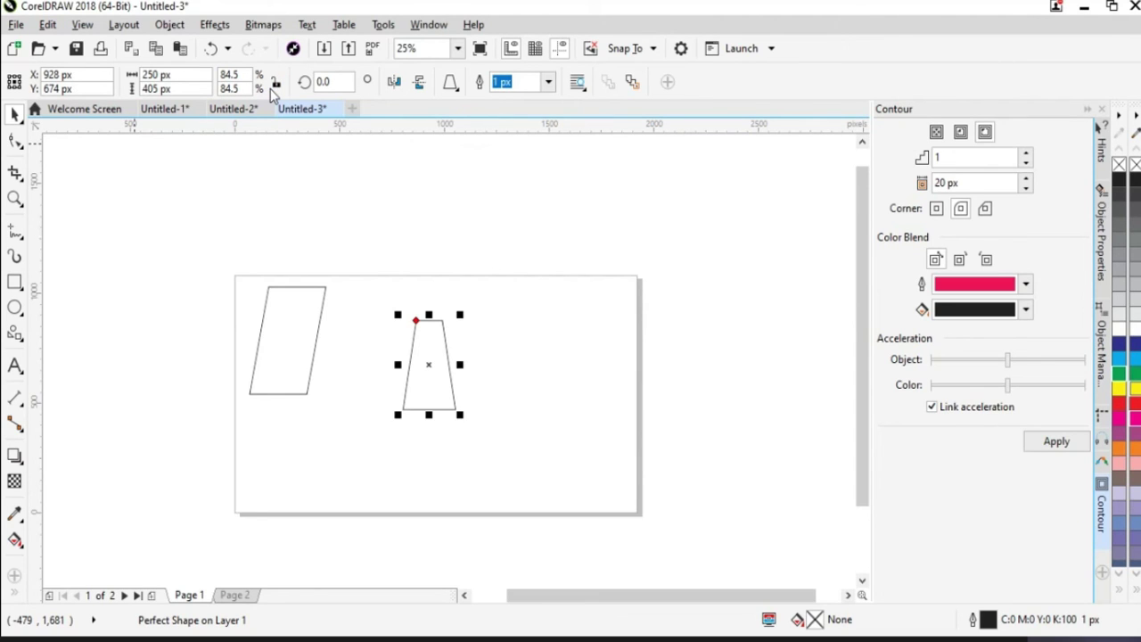
{"action": "double_click", "coordinate": [156, 75]}
{"action": "type", "text": "300"}
{"action": "key", "text": "Return"}
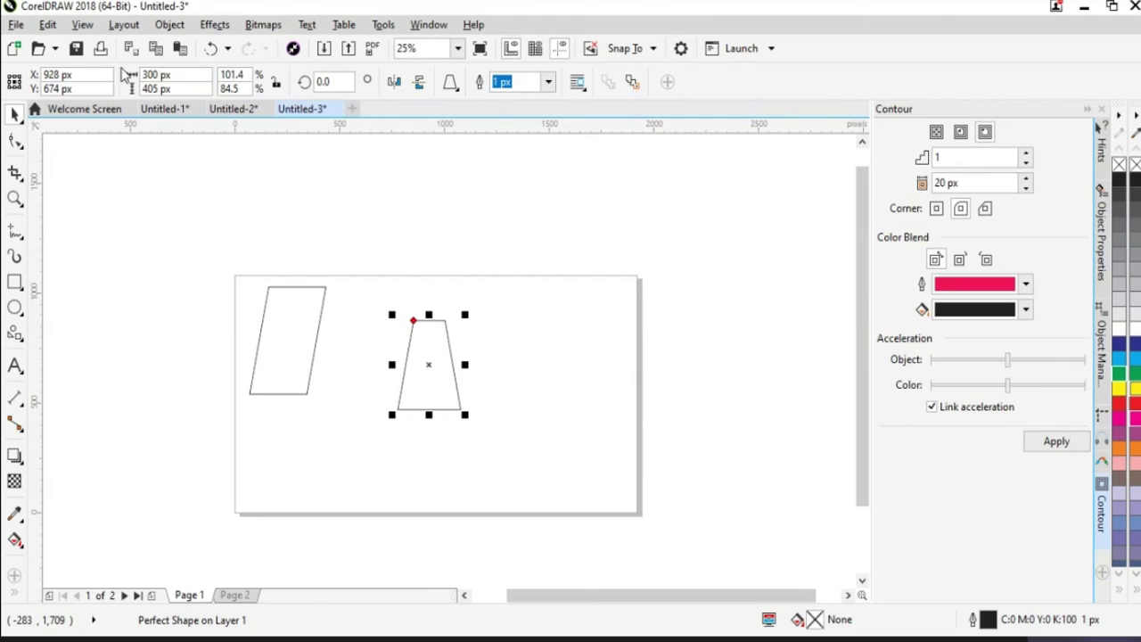
{"action": "left_click", "coordinate": [186, 88]}
{"action": "double_click", "coordinate": [187, 89]}
{"action": "type", "text": "600"}
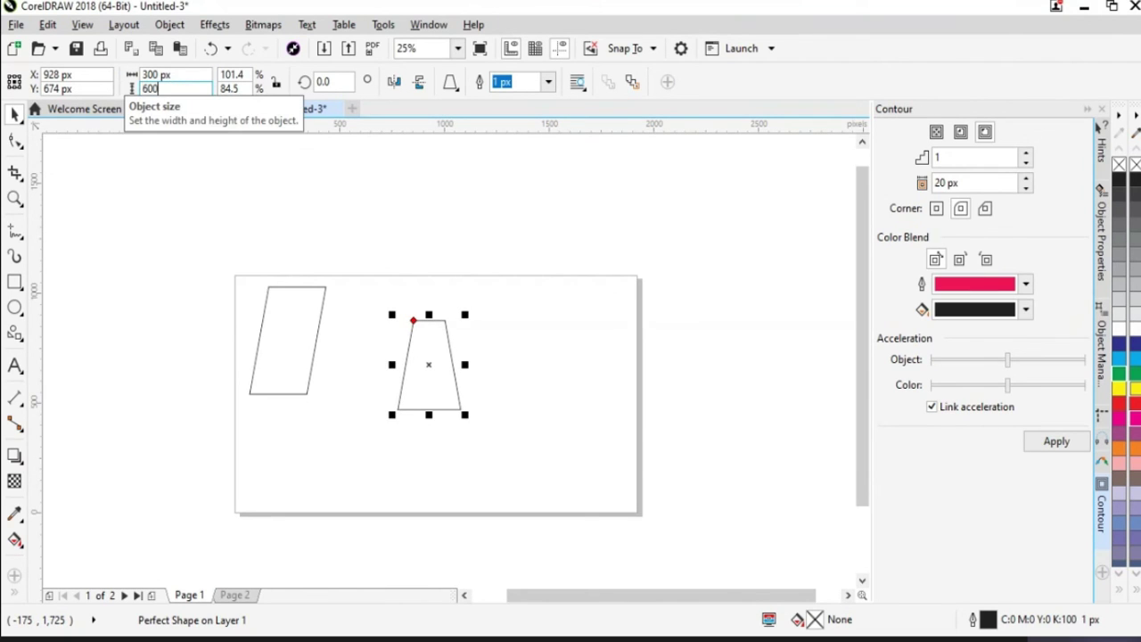
{"action": "key", "text": "Return"}
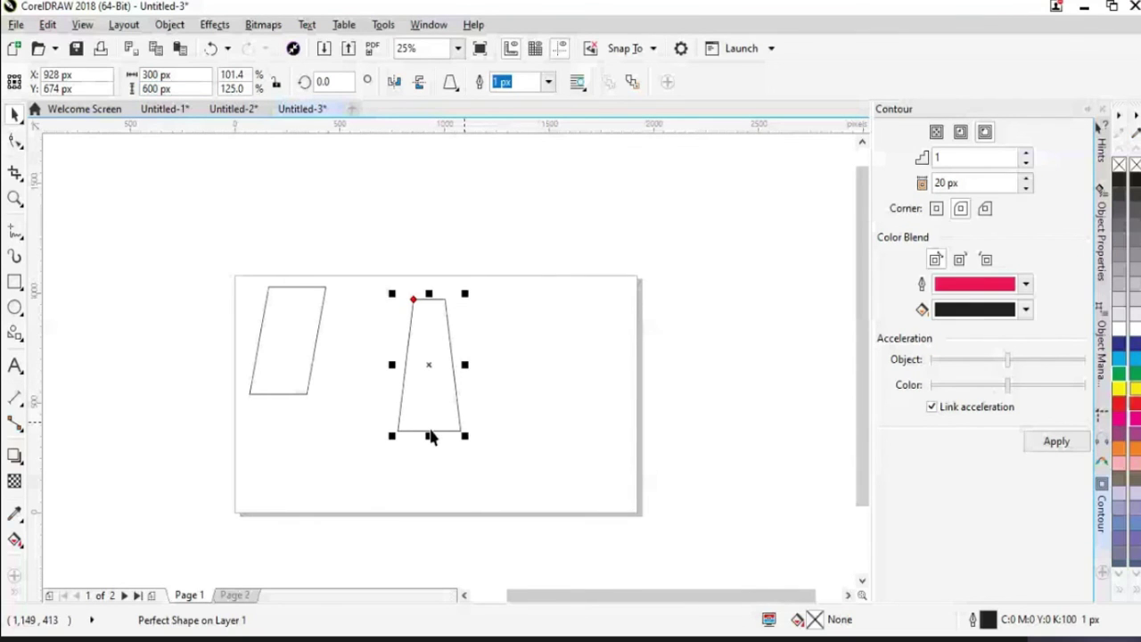
Set the trapezoid's rotation angle to 90 degrees so it lies on its side
{"action": "left_click", "coordinate": [308, 81]}
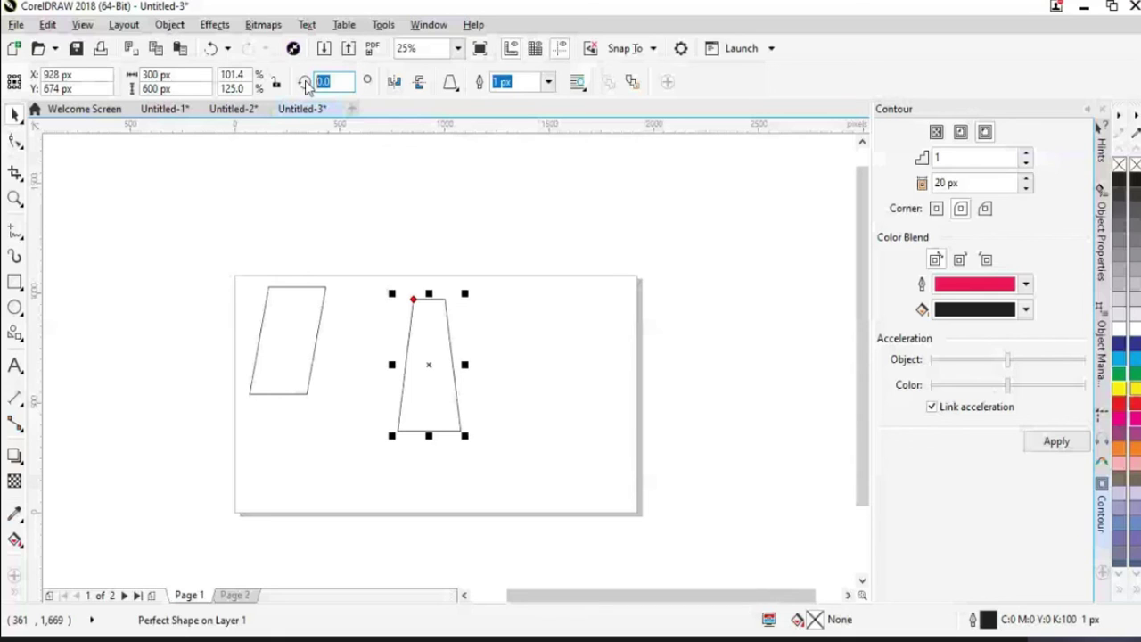
{"action": "type", "text": "180"}
{"action": "key", "text": "Return"}
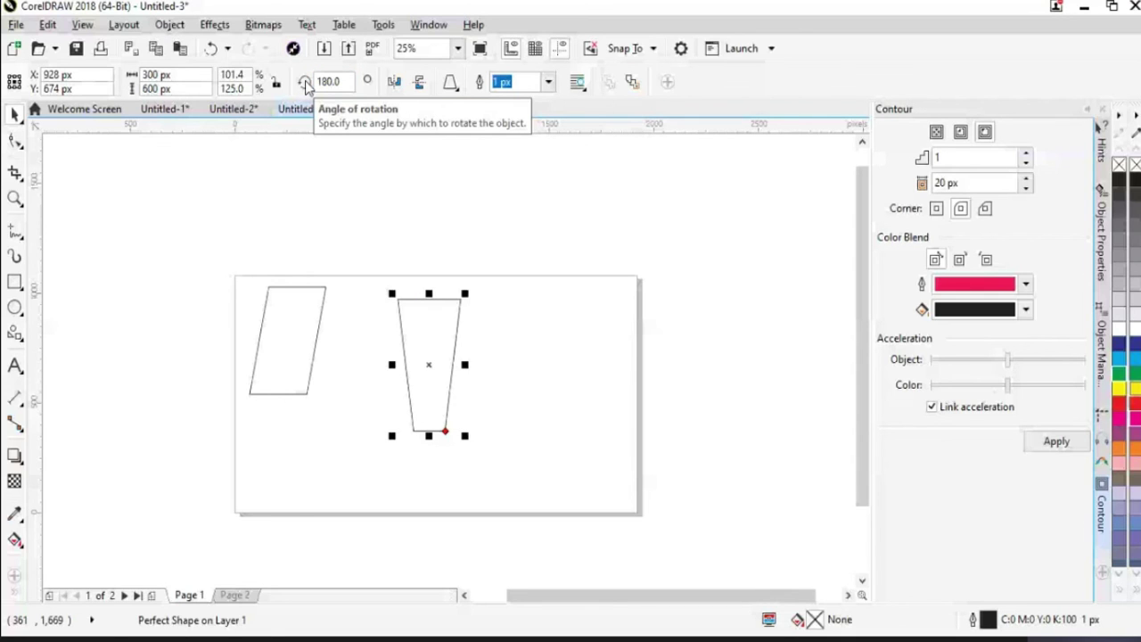
{"action": "left_click", "coordinate": [323, 81]}
{"action": "type", "text": "360"}
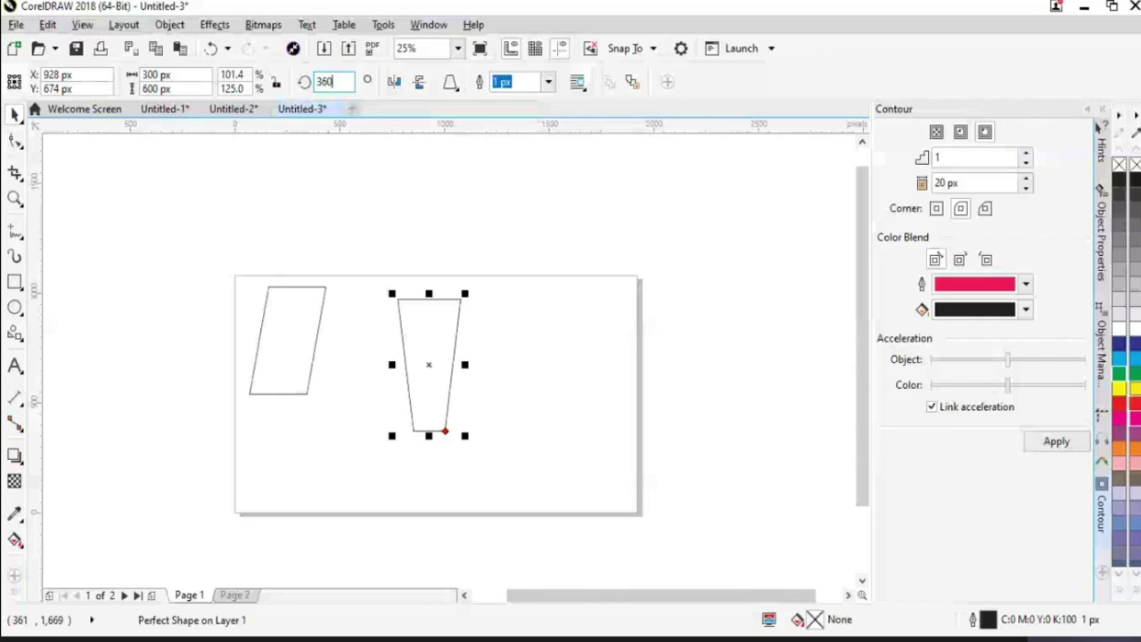
{"action": "key", "text": "Return"}
{"action": "left_click", "coordinate": [321, 82]}
{"action": "type", "text": "90"}
{"action": "key", "text": "Return"}
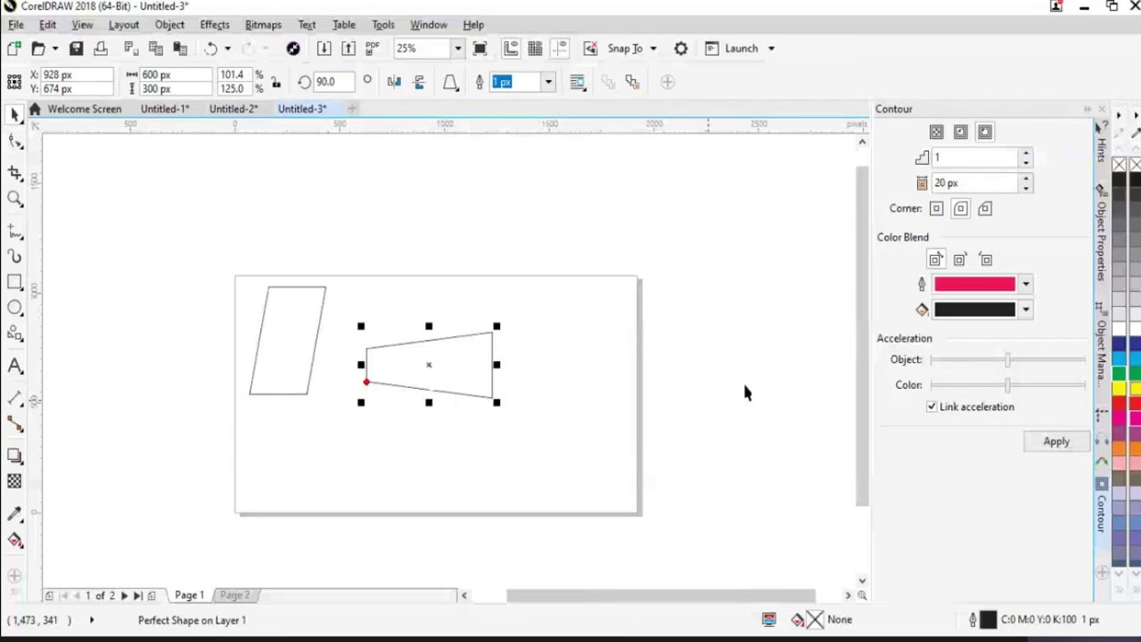
Smart Fill the trapezoid maroon, move it over the parallelogram, and delete the leftover outline
{"action": "left_click", "coordinate": [40, 583]}
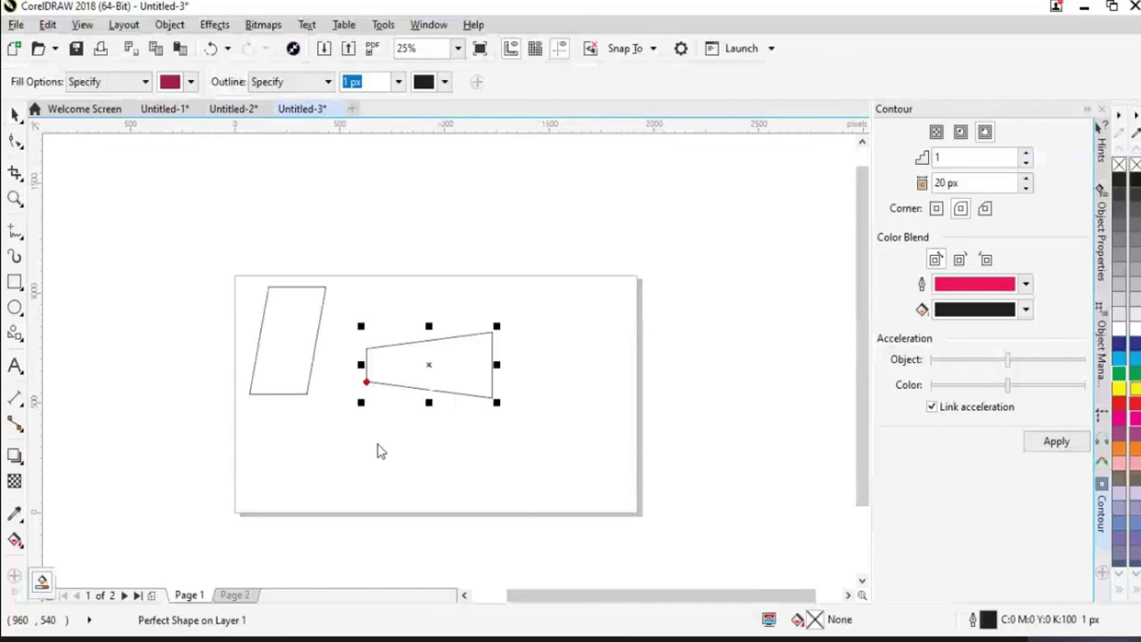
{"action": "left_click", "coordinate": [395, 375]}
{"action": "left_click", "coordinate": [14, 114]}
{"action": "left_click_drag", "start_coordinate": [463, 377], "coordinate": [338, 355]}
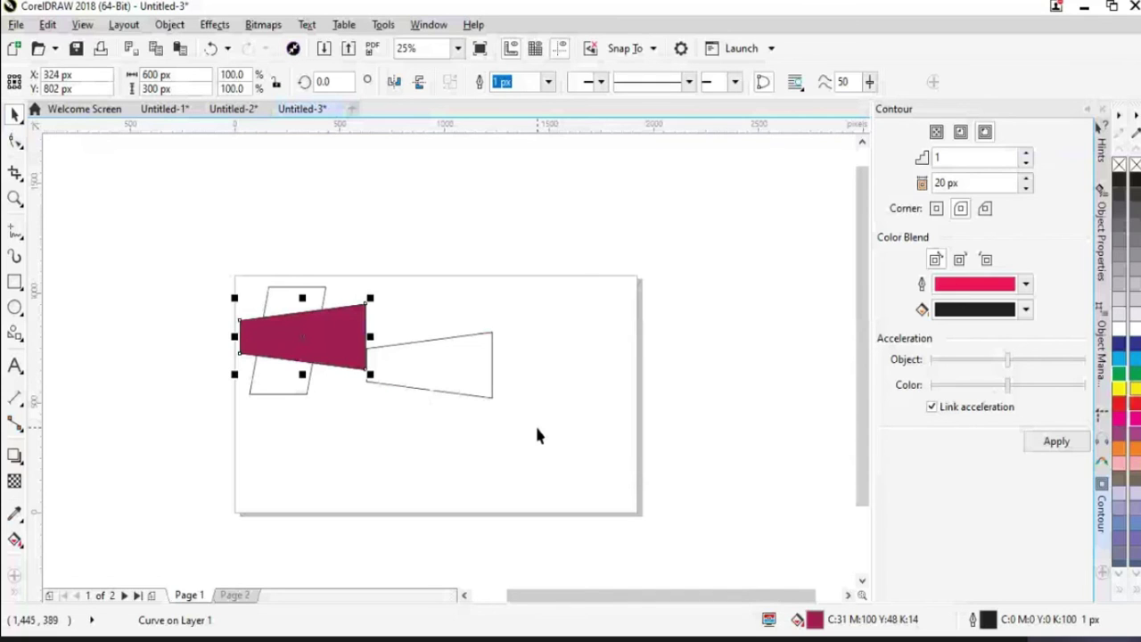
{"action": "left_click", "coordinate": [499, 397]}
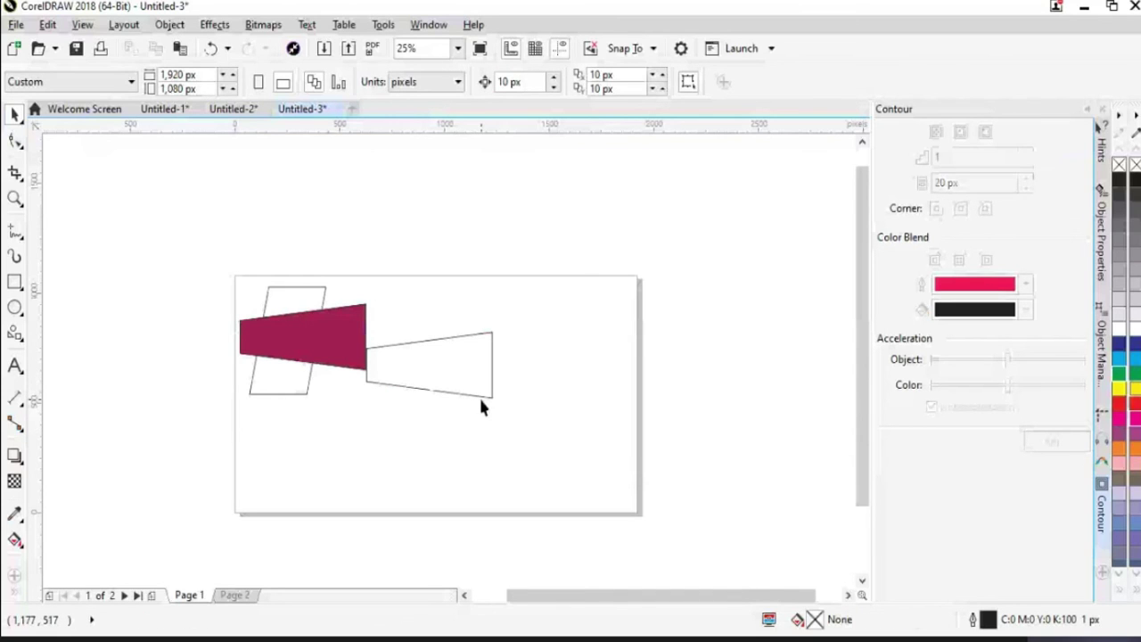
{"action": "left_click", "coordinate": [480, 395]}
{"action": "key", "text": "Delete"}
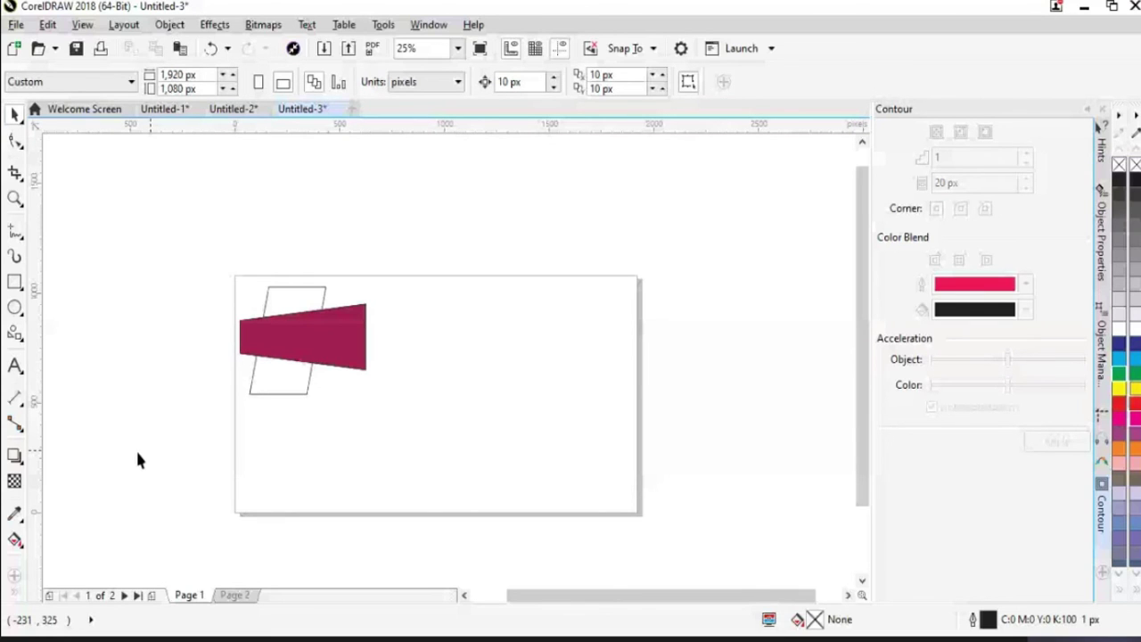
{"action": "left_click", "coordinate": [15, 333]}
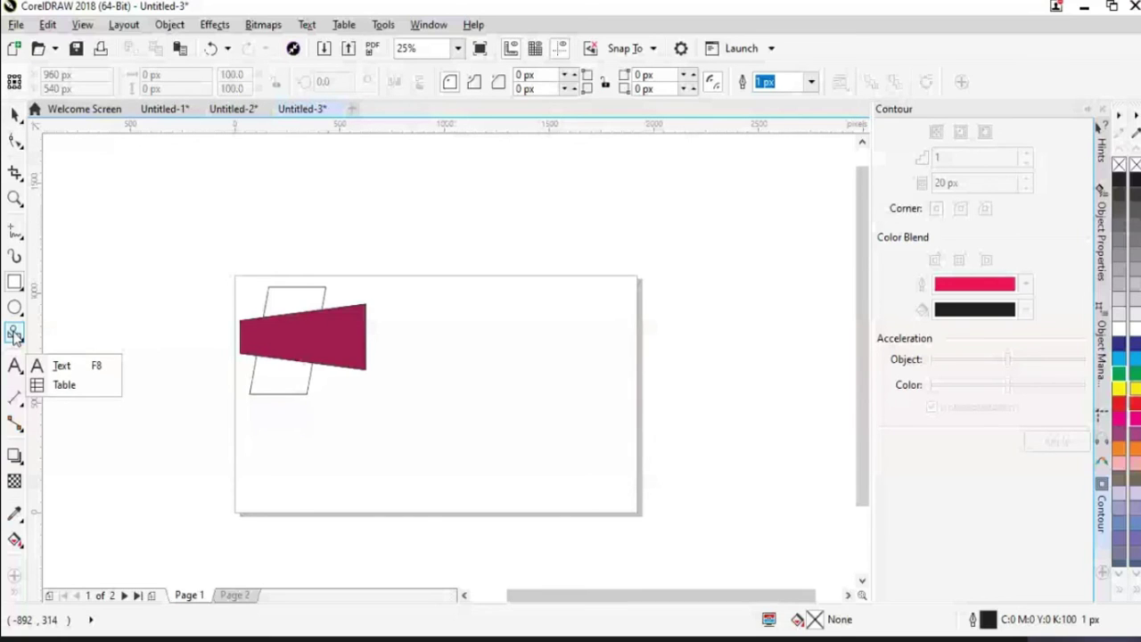
Draw a 532 by 532 px bevel frame perfect shape right of the maroon trapezoid
{"action": "left_click", "coordinate": [451, 81]}
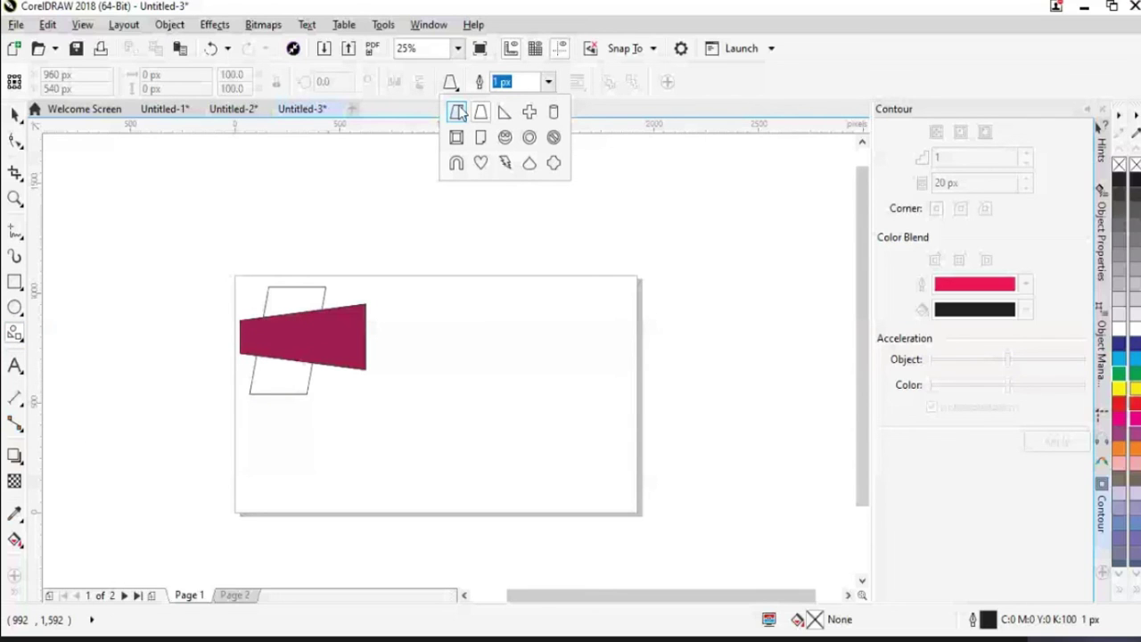
{"action": "left_click", "coordinate": [457, 112]}
{"action": "mouse_move", "coordinate": [445, 346]}
{"action": "left_mouse_down"}
{"action": "mouse_move", "coordinate": [567, 474]}
{"action": "mouse_move", "coordinate": [522, 410]}
{"action": "left_mouse_up"}
{"action": "key", "text": "space"}
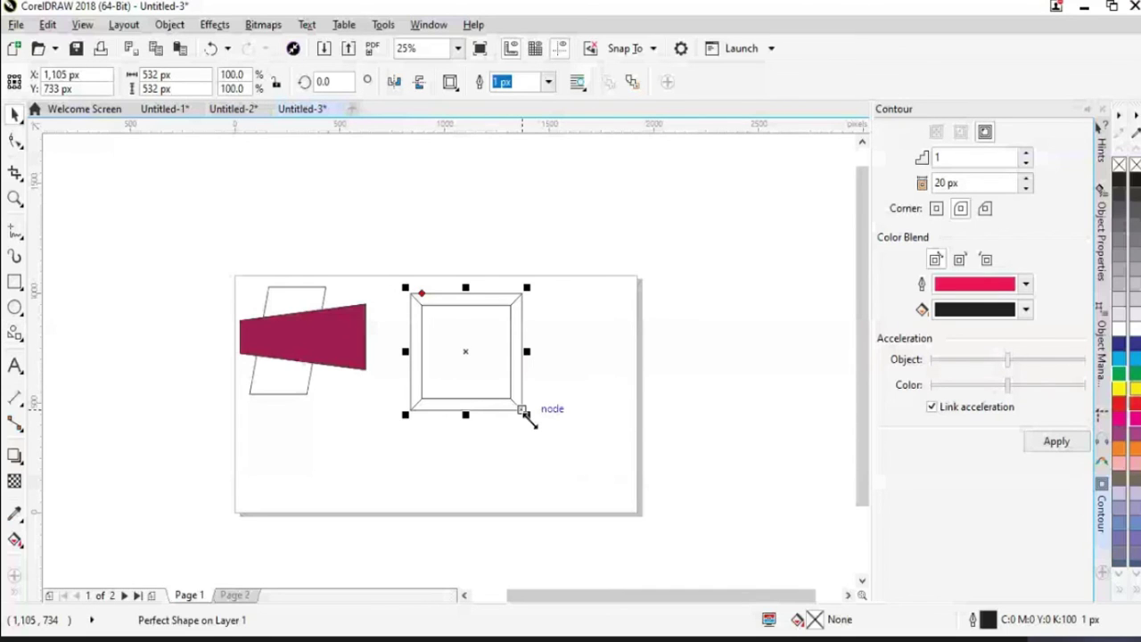
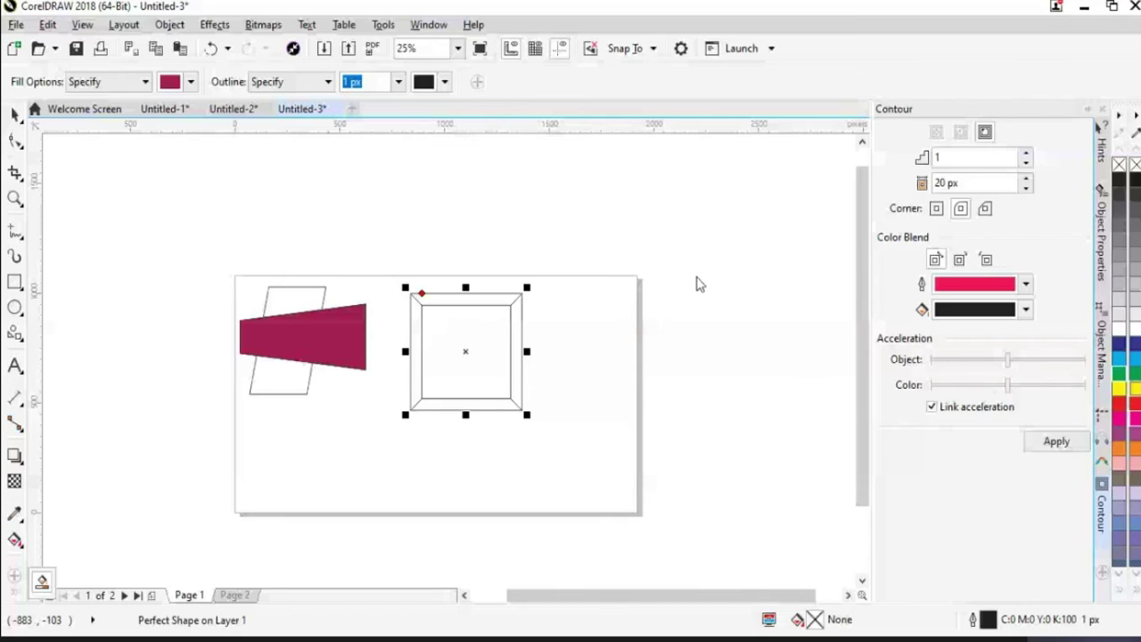
Fill the contoured square with crimson
{"action": "left_click", "coordinate": [190, 81]}
{"action": "left_click", "coordinate": [261, 213]}
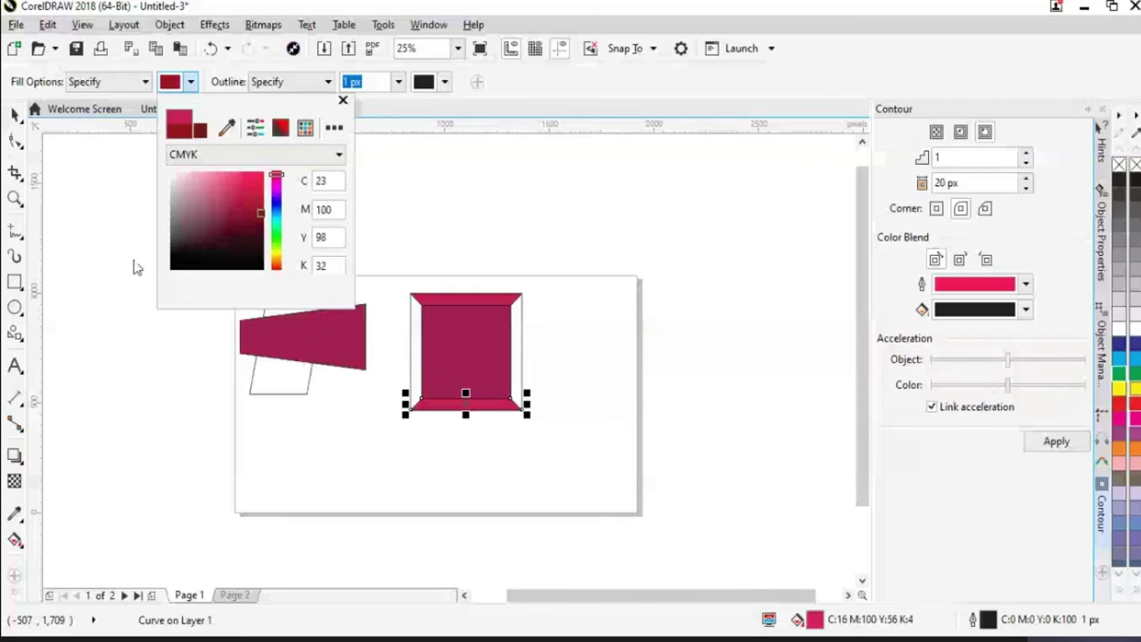
{"action": "left_click", "coordinate": [135, 267]}
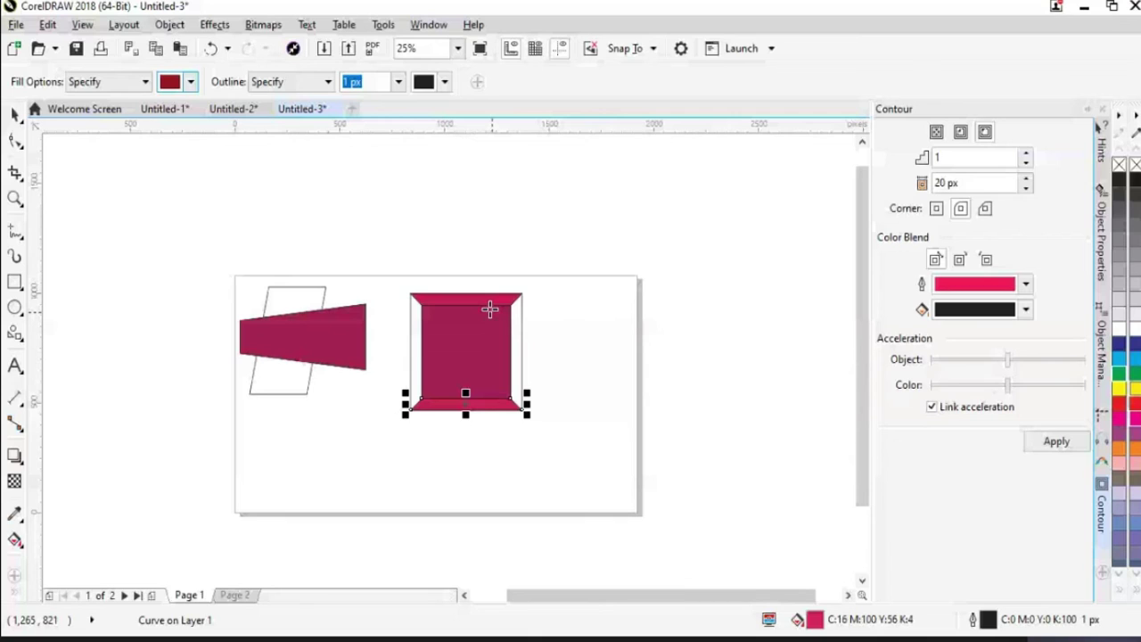
{"action": "left_click", "coordinate": [559, 468]}
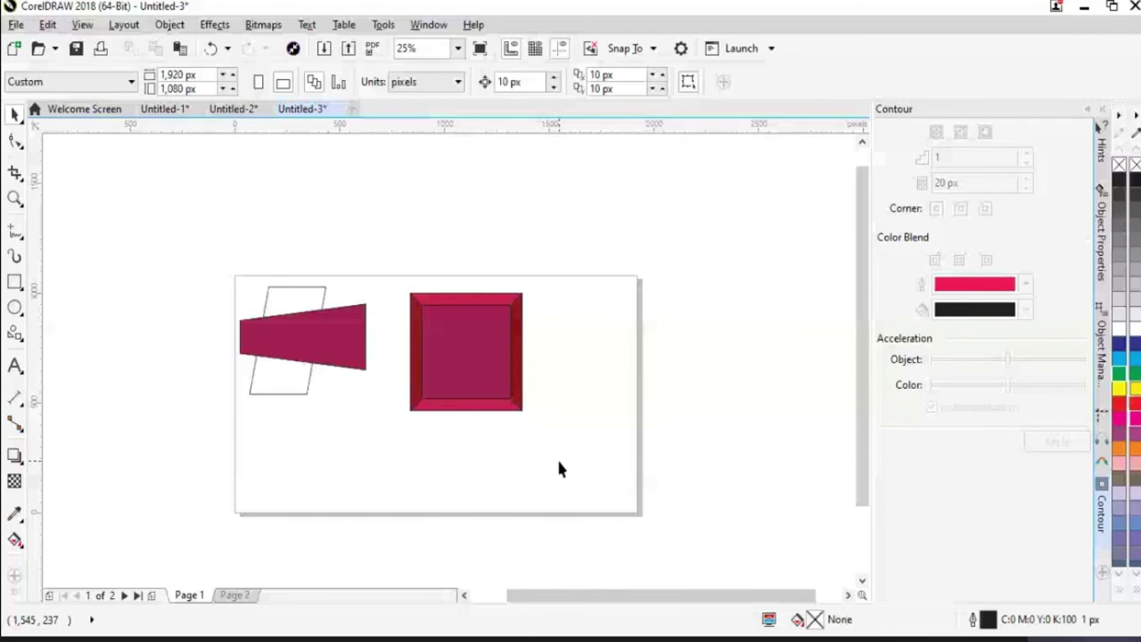
Move the crimson square to the page's top-left corner and scale it over the whole 1920 × 1080 px page
{"action": "key", "text": "Tab"}
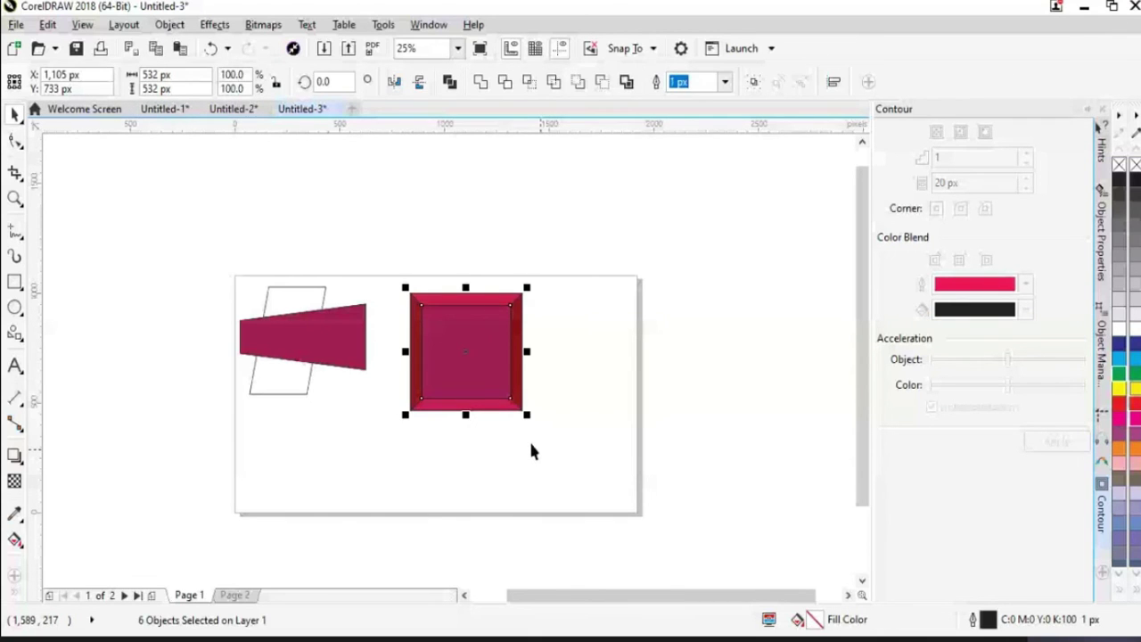
{"action": "left_click_drag", "start_coordinate": [473, 373], "coordinate": [588, 356]}
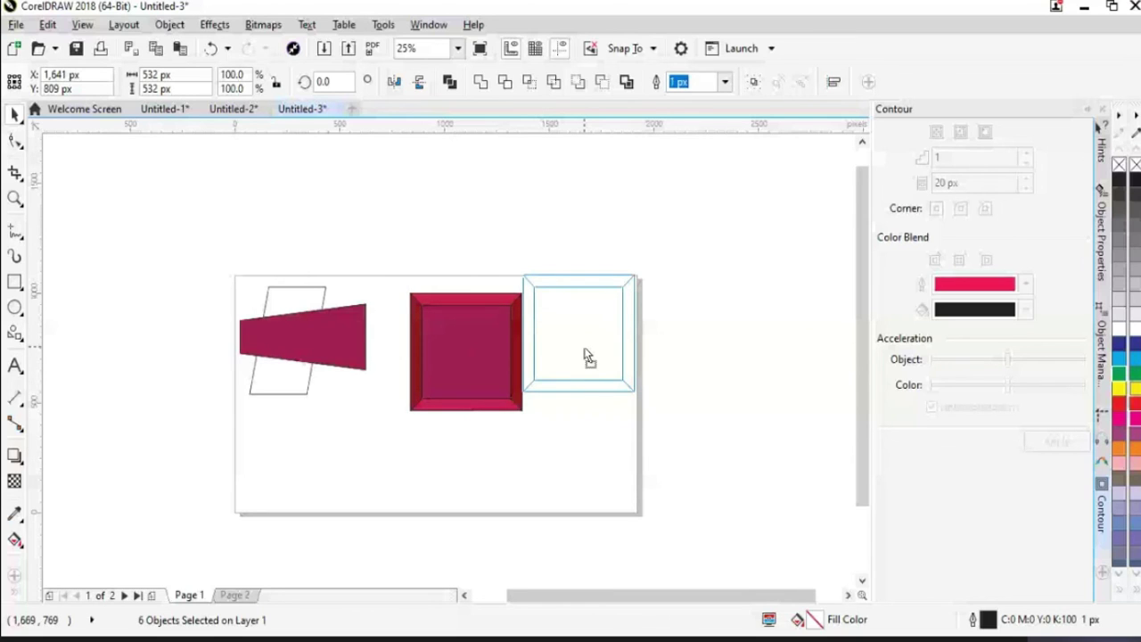
{"action": "left_click_drag", "start_coordinate": [589, 357], "coordinate": [575, 358]}
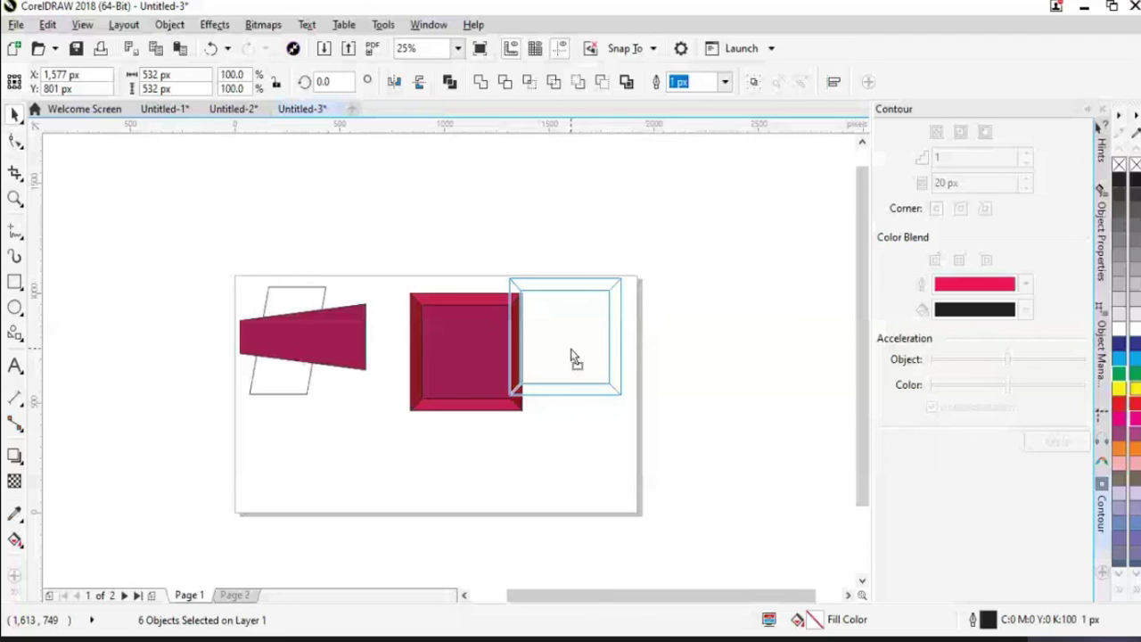
{"action": "left_click_drag", "start_coordinate": [575, 358], "coordinate": [575, 358]}
{"action": "left_click_drag", "start_coordinate": [575, 358], "coordinate": [301, 337]}
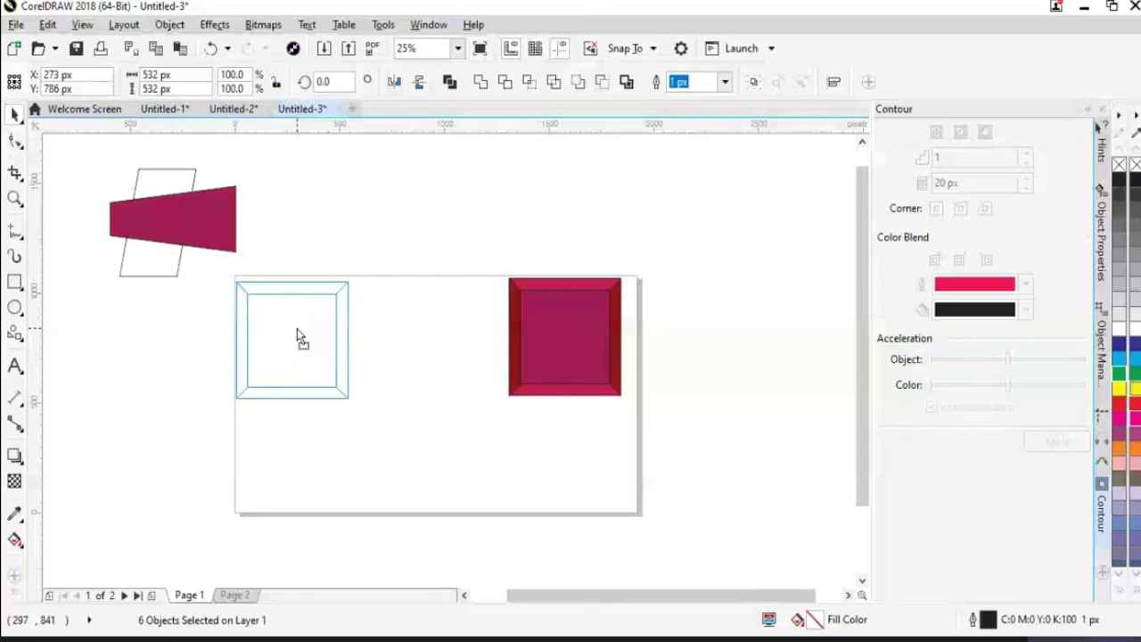
{"action": "left_click_drag", "start_coordinate": [300, 336], "coordinate": [299, 336]}
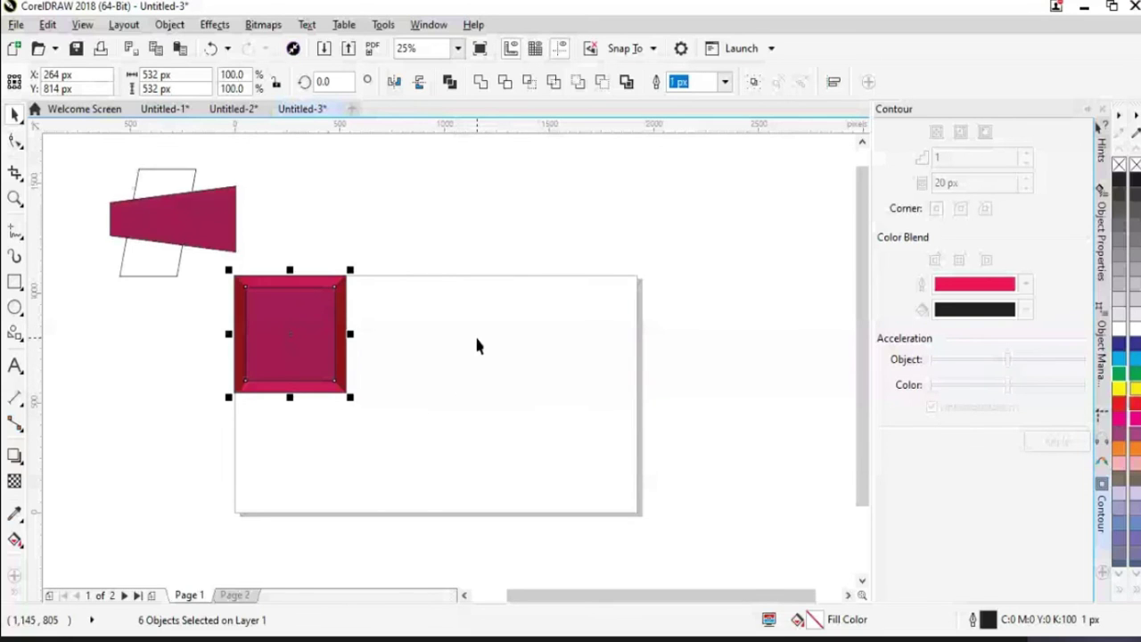
{"action": "left_click_drag", "start_coordinate": [347, 393], "coordinate": [583, 520]}
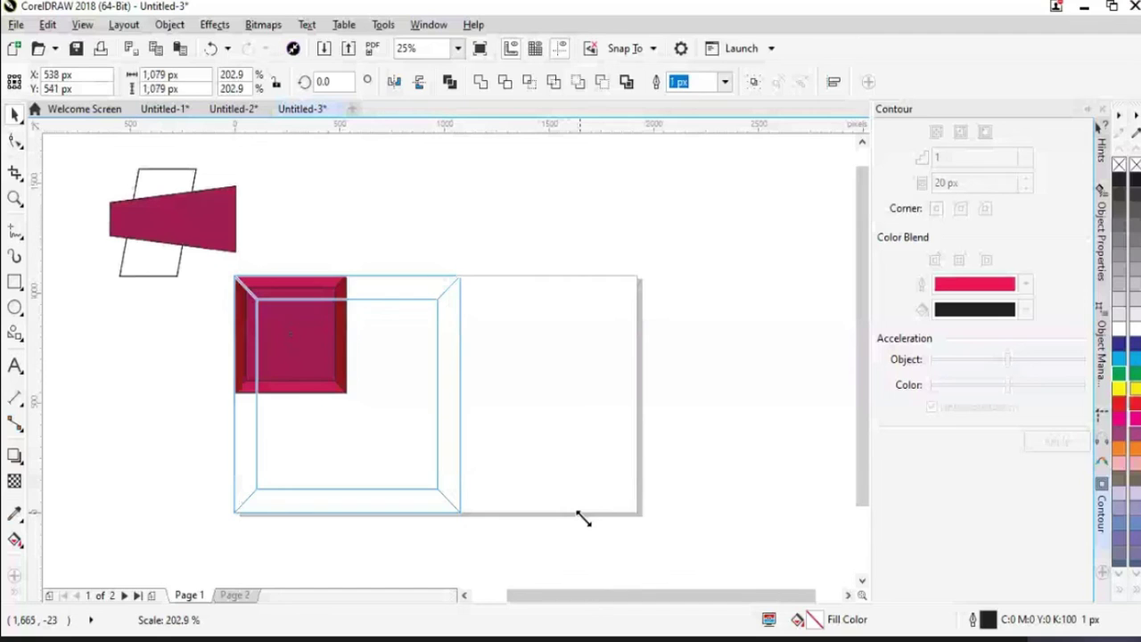
{"action": "left_click_drag", "start_coordinate": [583, 520], "coordinate": [621, 502]}
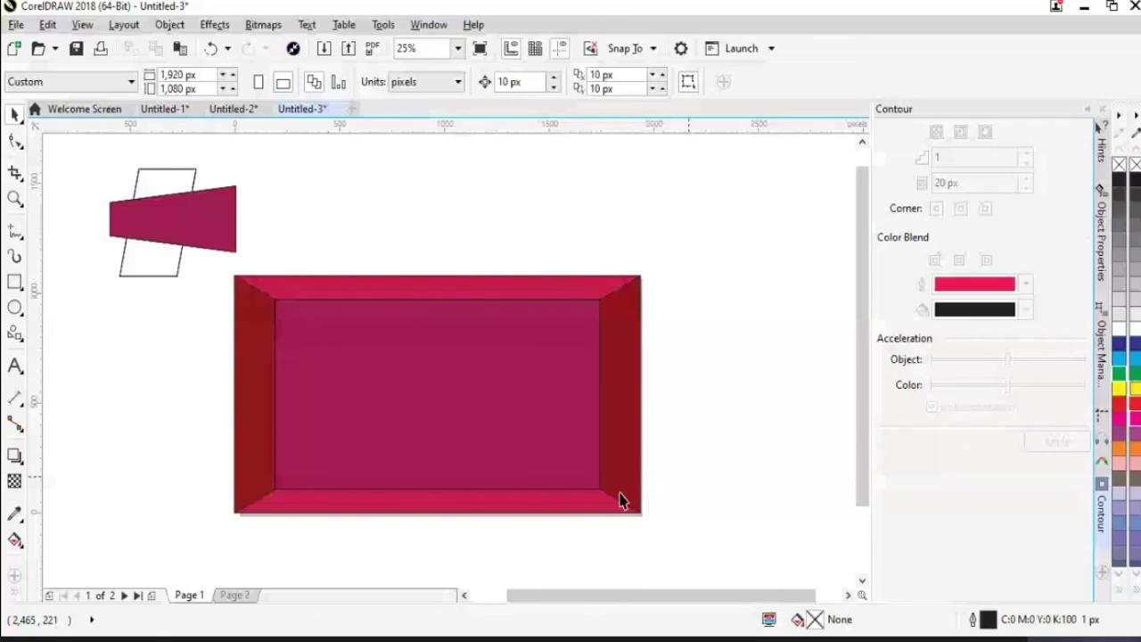
Add the title 'Creative Designing' inside the crimson panel
{"action": "key", "text": "F8"}
{"action": "left_click", "coordinate": [362, 373]}
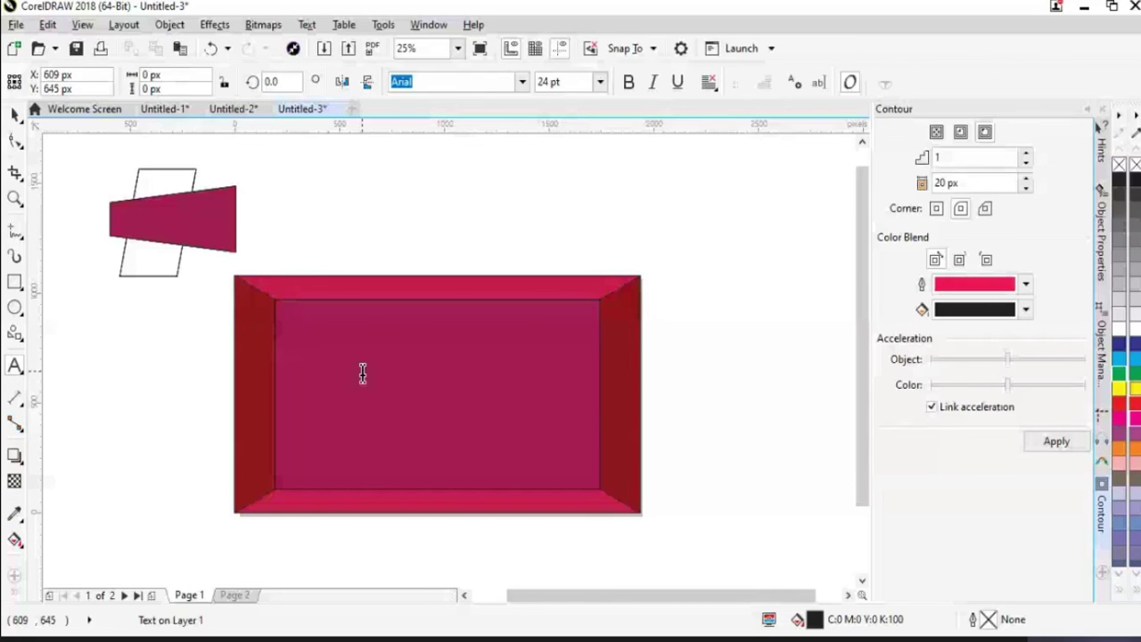
{"action": "key", "text": "ctrl+space"}
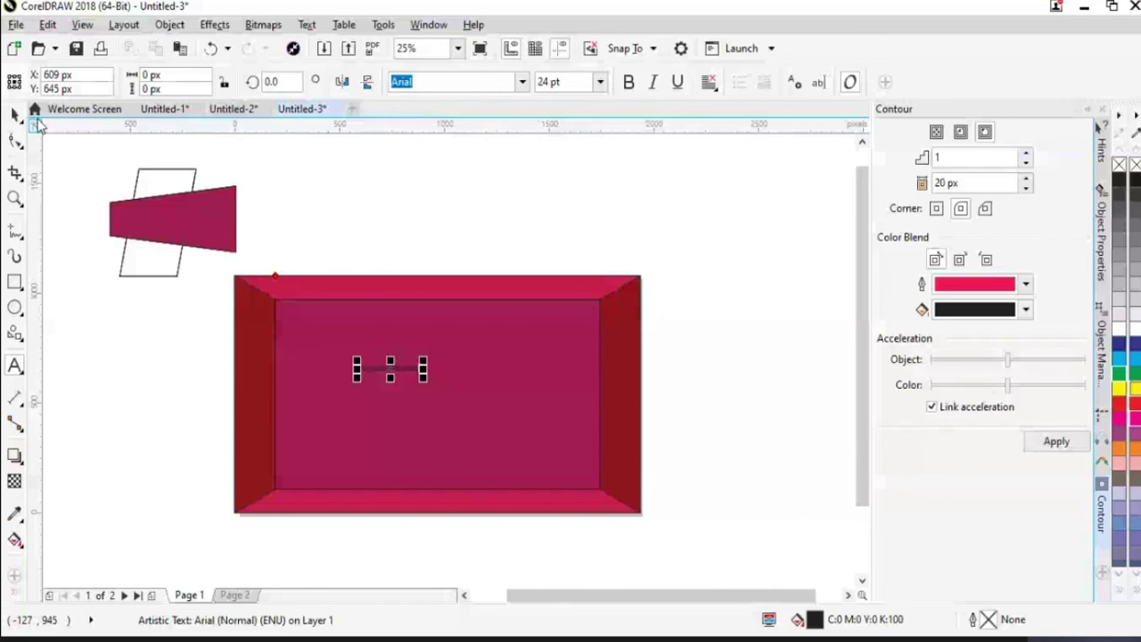
{"action": "key", "text": "ctrl+z"}
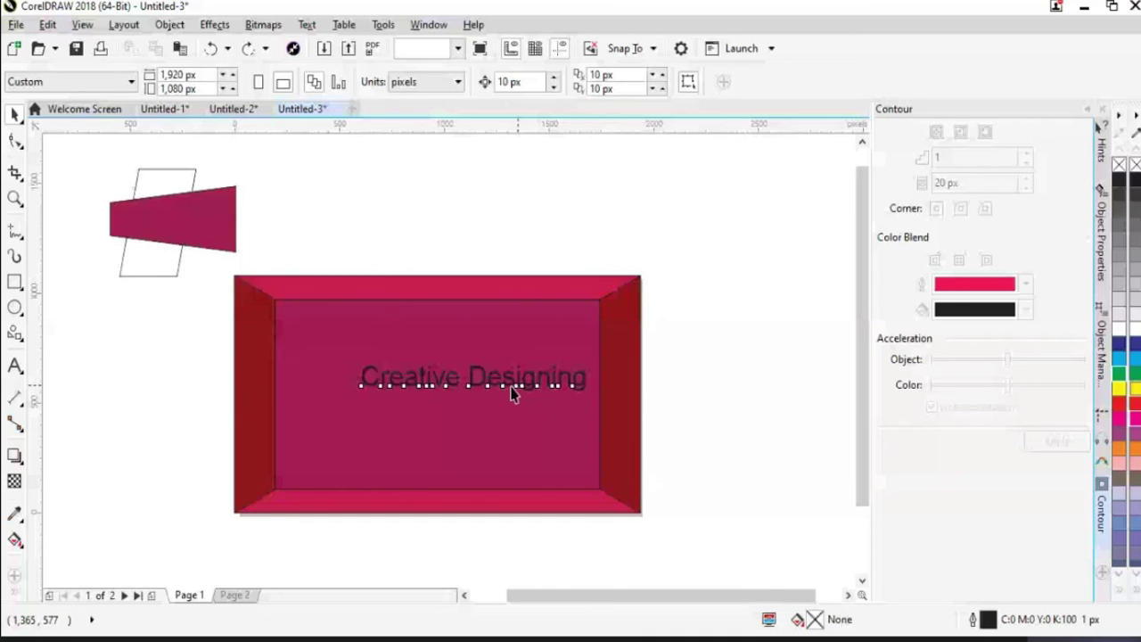
{"action": "left_click_drag", "start_coordinate": [513, 395], "coordinate": [473, 417]}
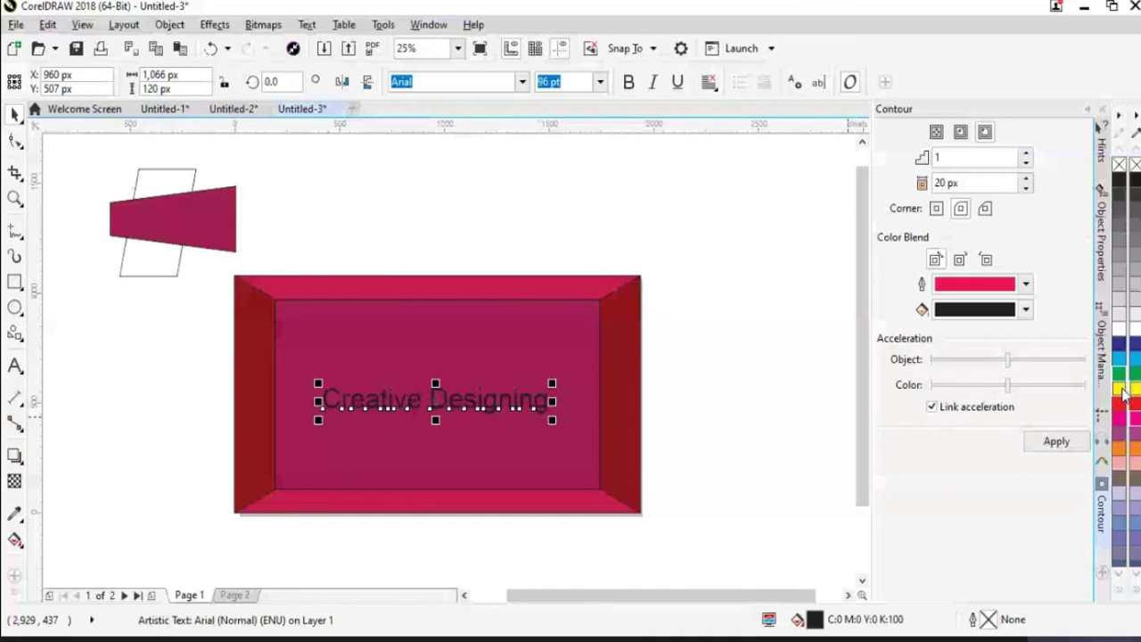
Make the title white and move it up, then undo the panel enlargement and title
{"action": "left_click", "coordinate": [1120, 327]}
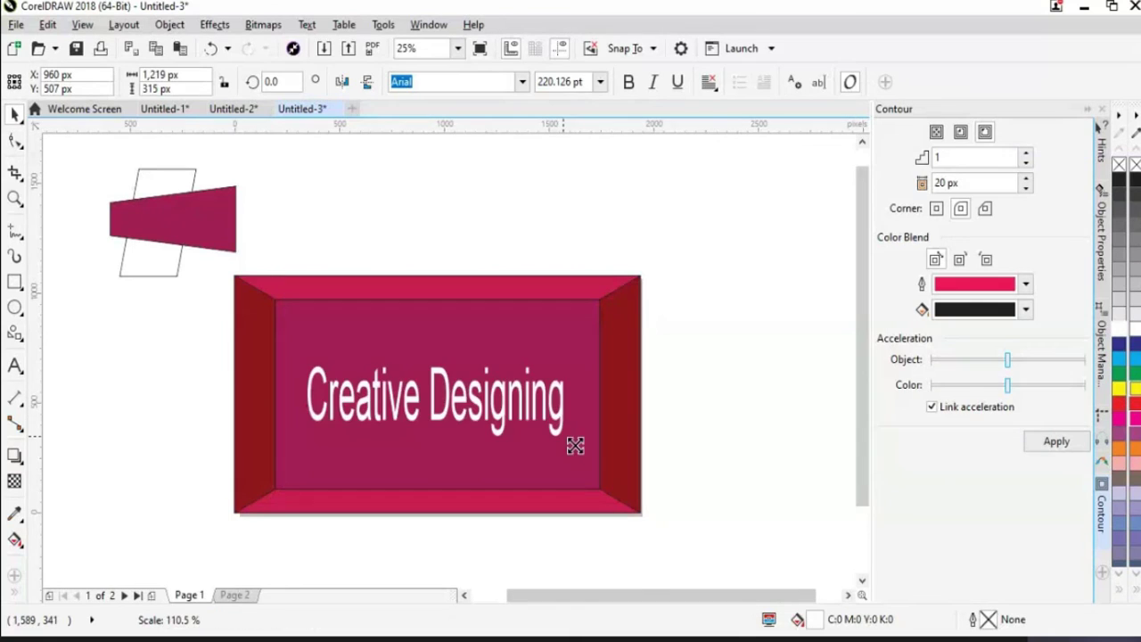
{"action": "key", "text": "Escape"}
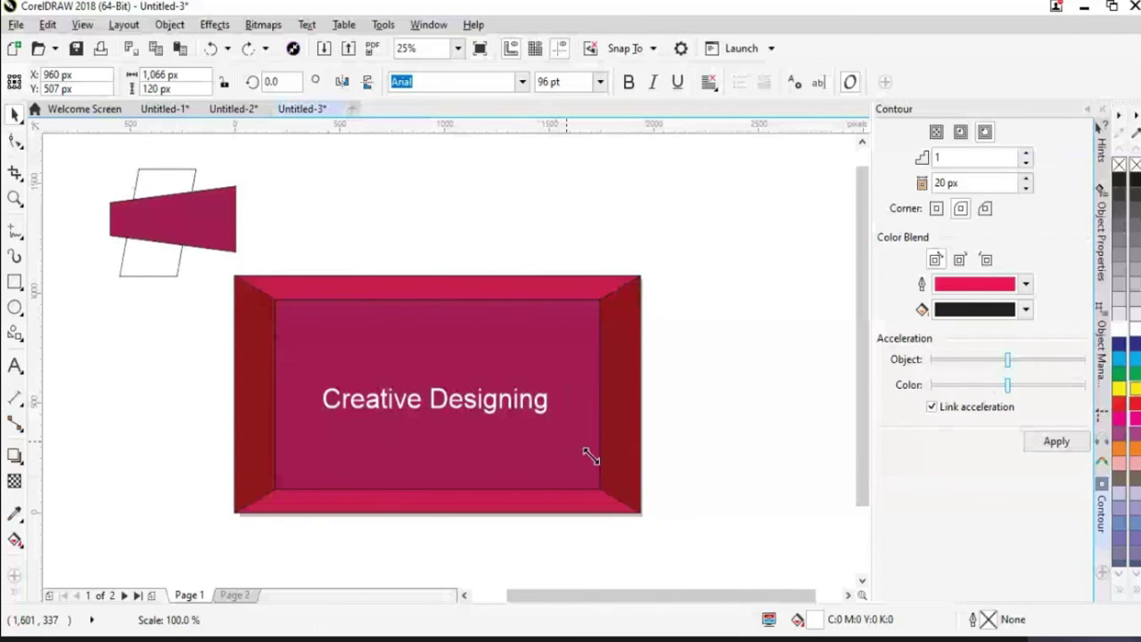
{"action": "left_click", "coordinate": [459, 401]}
{"action": "left_click_drag", "start_coordinate": [459, 401], "coordinate": [464, 354]}
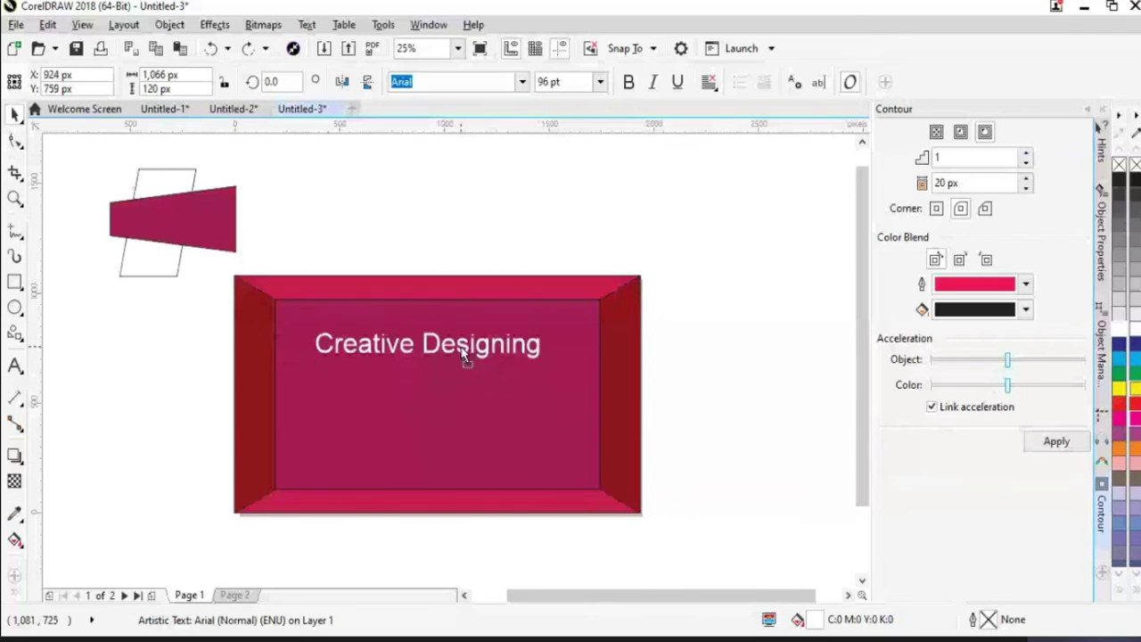
{"action": "left_click", "coordinate": [745, 406]}
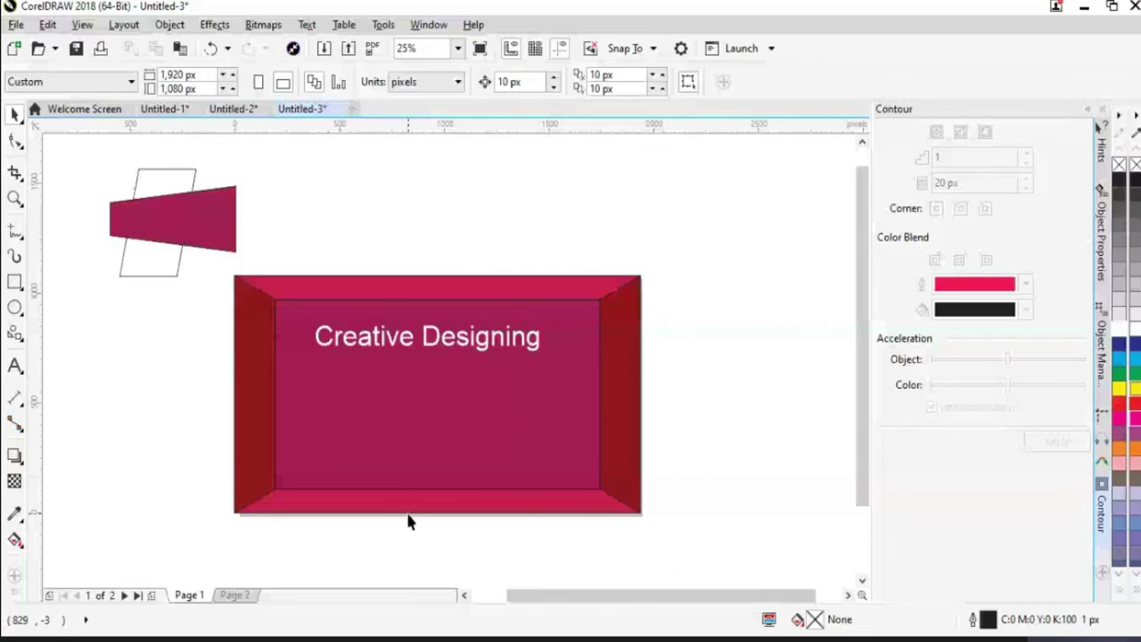
{"action": "key", "text": "ctrl+z"}
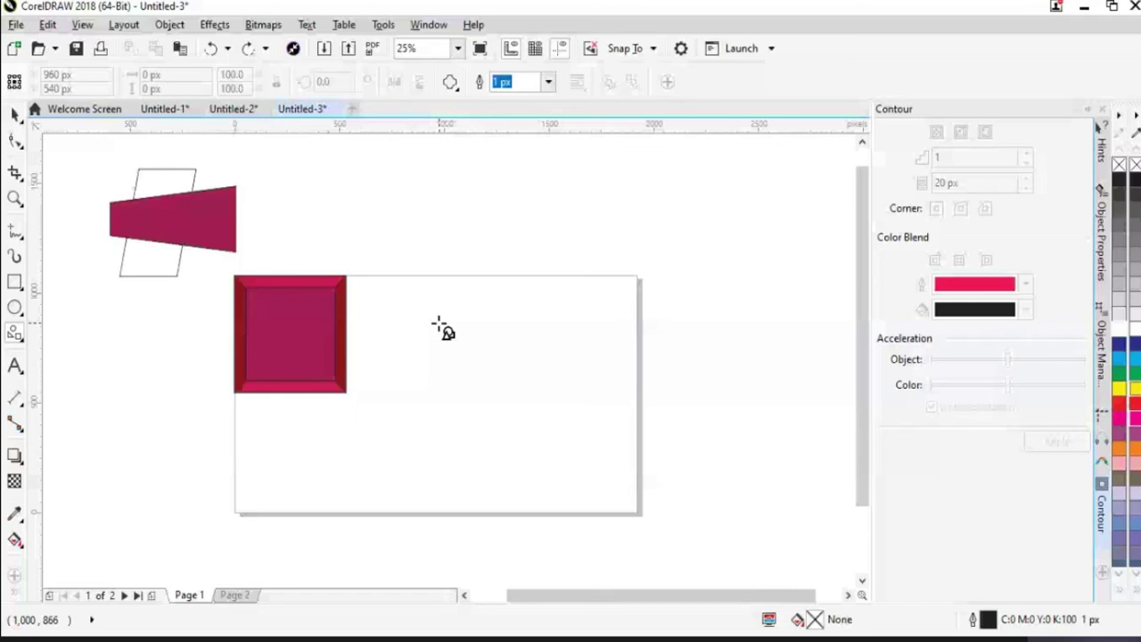
Draw a red scooped-corner square at the page's top-right, at X 1,604 px, Y 782 px
{"action": "left_click_drag", "start_coordinate": [420, 307], "coordinate": [563, 455]}
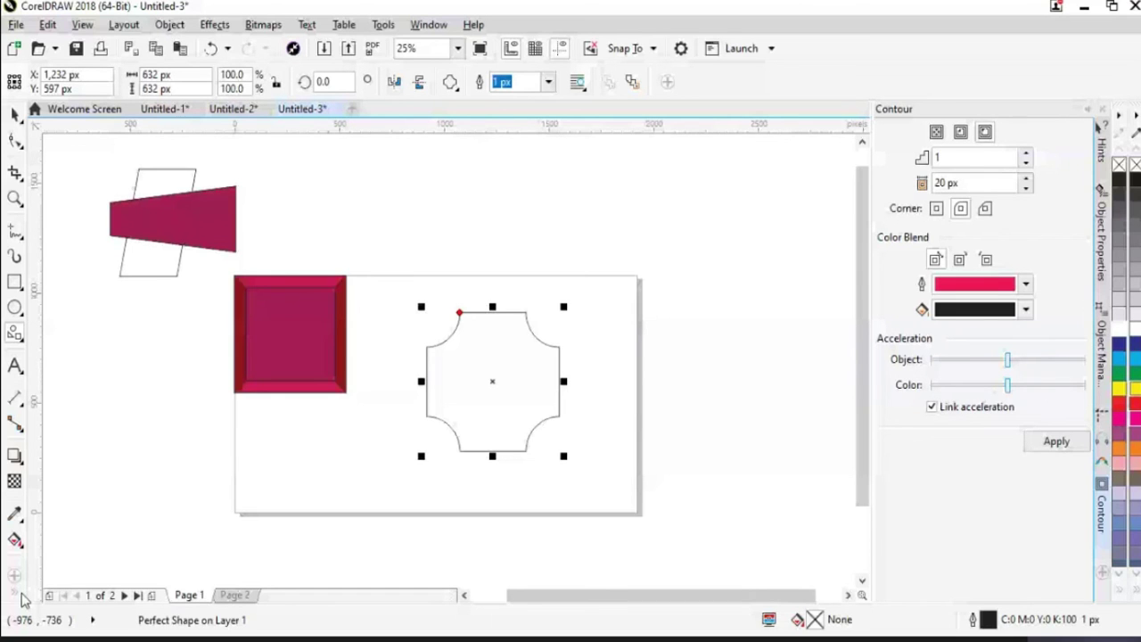
{"action": "left_click", "coordinate": [1120, 406]}
{"action": "left_click", "coordinate": [669, 392]}
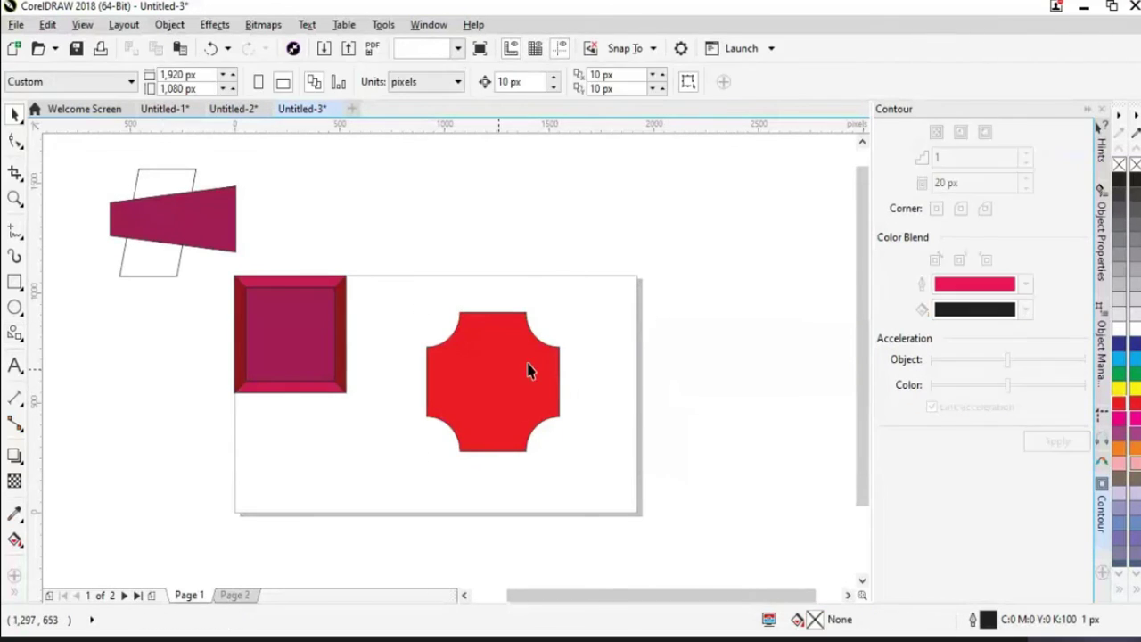
{"action": "left_click_drag", "start_coordinate": [528, 370], "coordinate": [575, 340]}
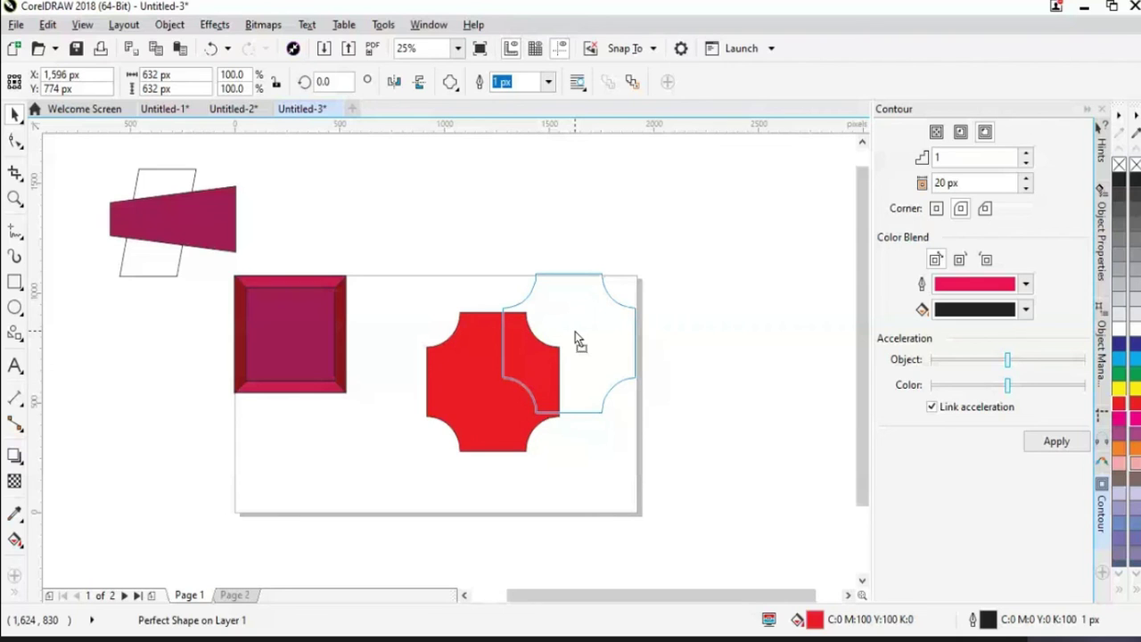
{"action": "left_click_drag", "start_coordinate": [575, 340], "coordinate": [578, 342]}
{"action": "left_click", "coordinate": [712, 424]}
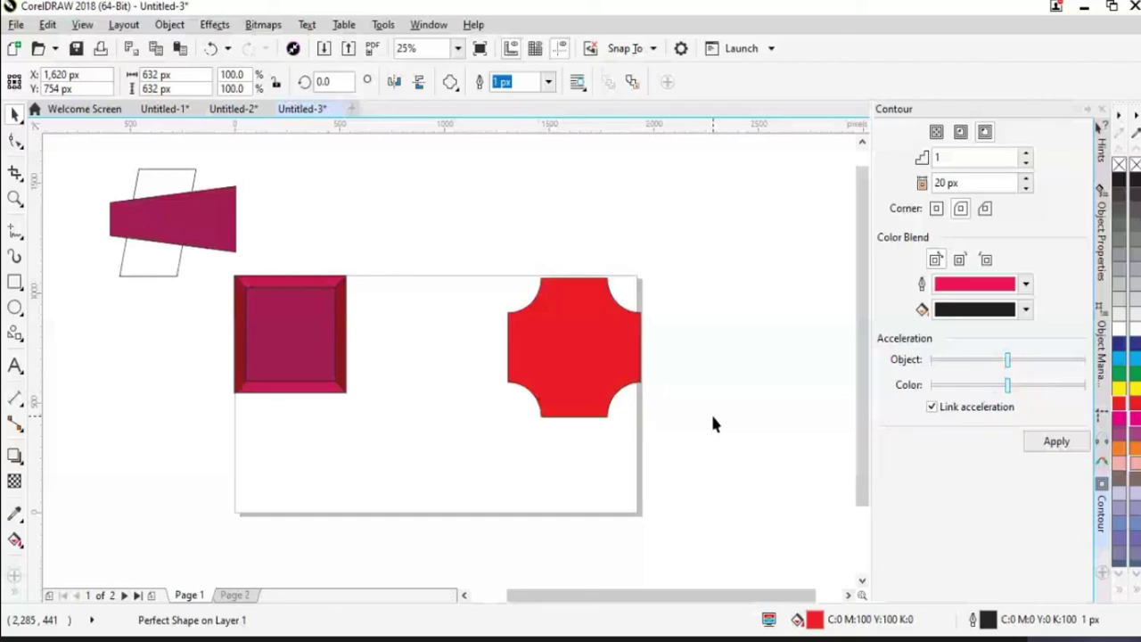
{"action": "left_click_drag", "start_coordinate": [597, 358], "coordinate": [592, 352]}
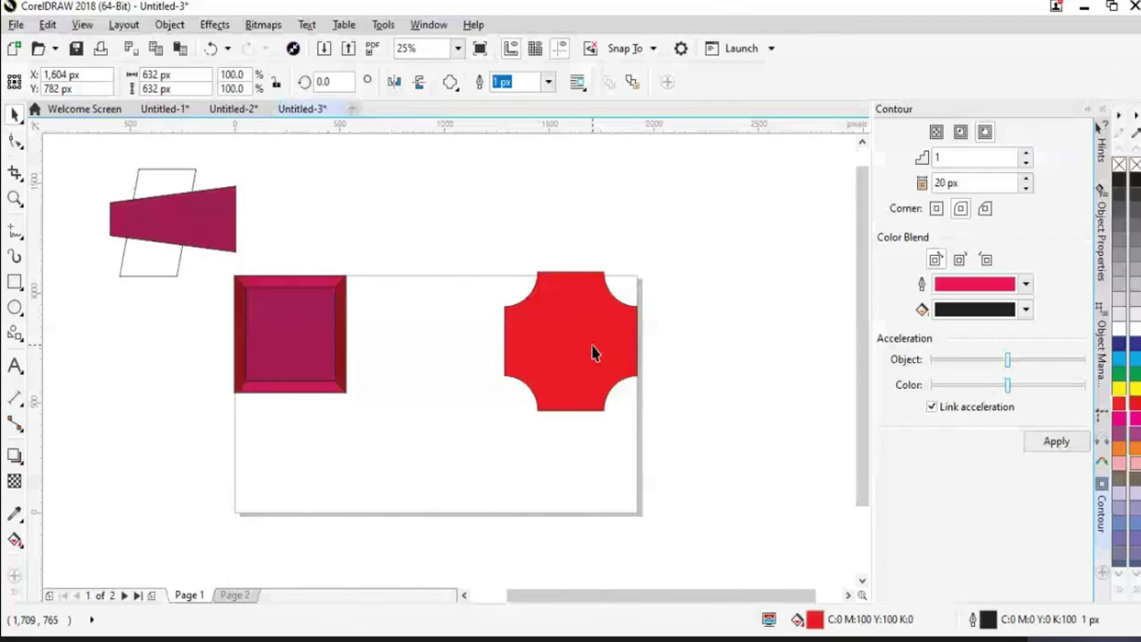
{"action": "left_click", "coordinate": [628, 358]}
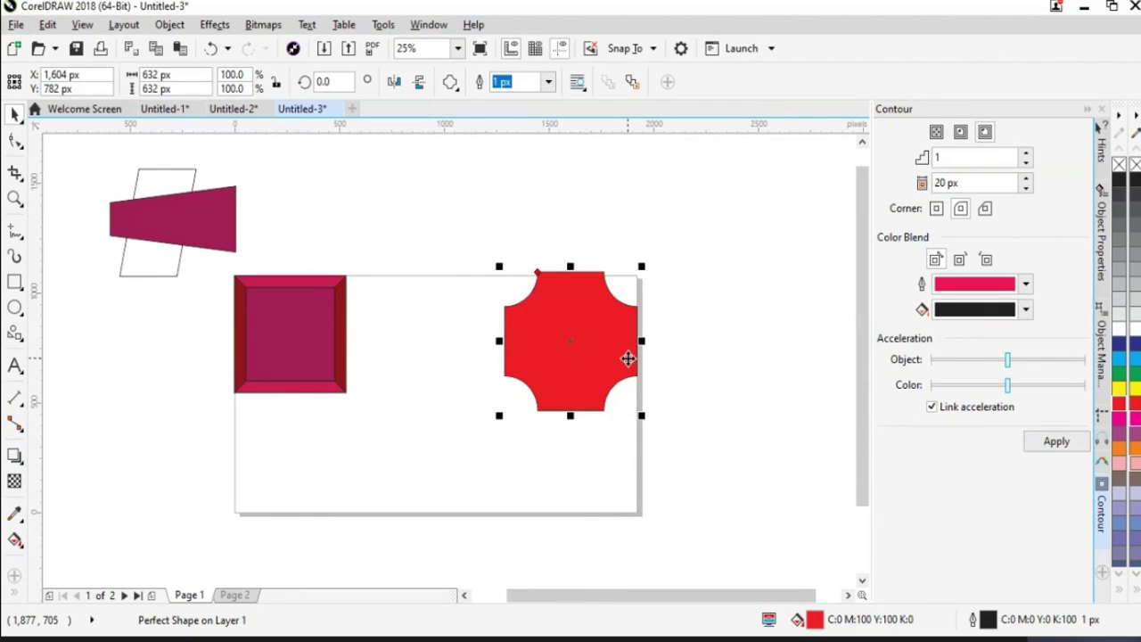
Draw a heart from the Perfect Shapes list in the page's middle and fill it dark blue
{"action": "left_click", "coordinate": [450, 81]}
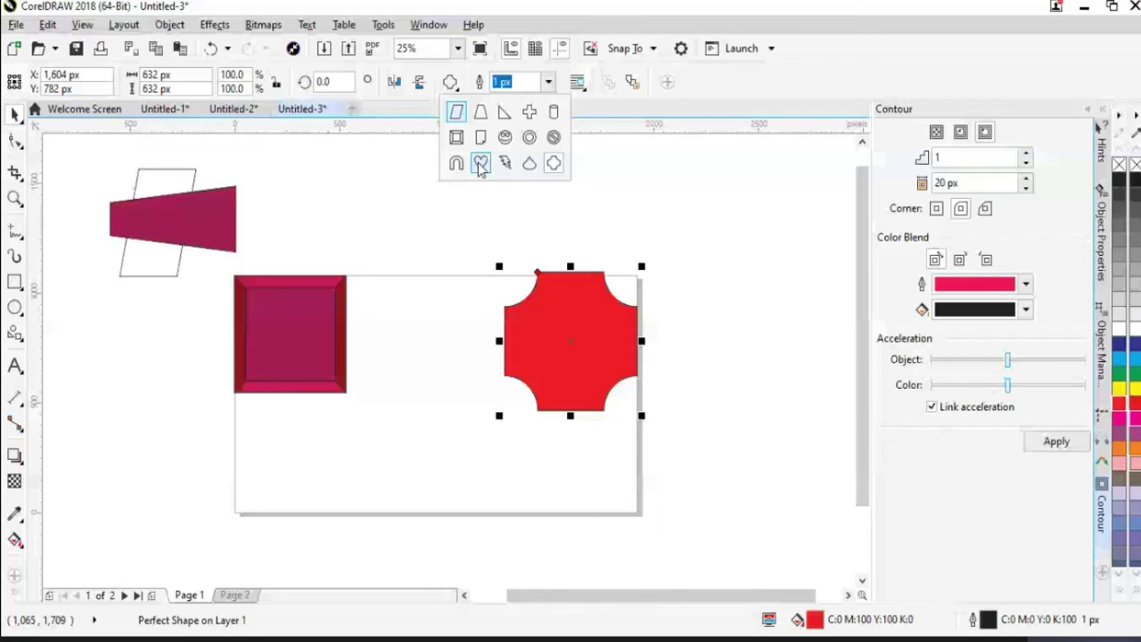
{"action": "left_click", "coordinate": [481, 163]}
{"action": "left_click_drag", "start_coordinate": [384, 371], "coordinate": [496, 491]}
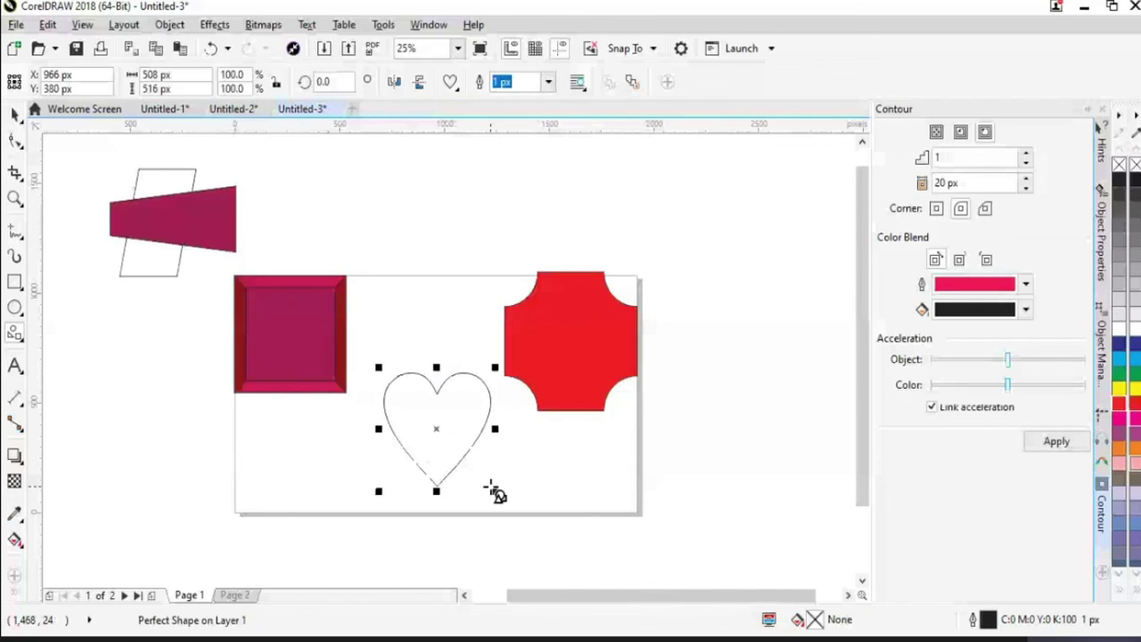
{"action": "left_click", "coordinate": [1119, 344]}
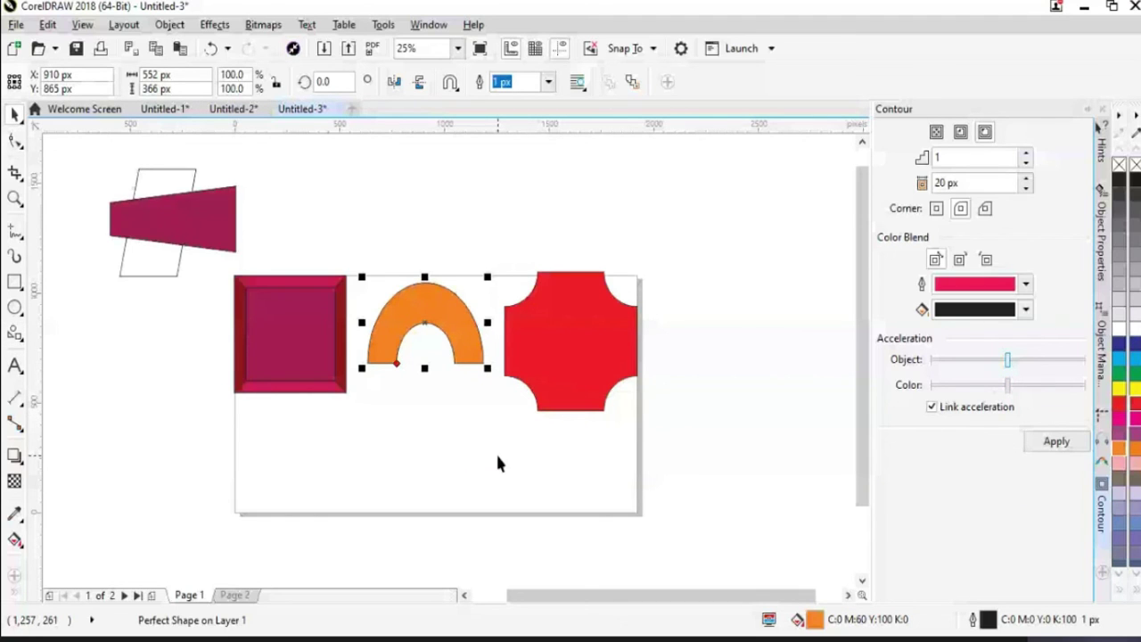
Nudge the orange arch slightly right and up
{"action": "key", "text": "Right"}
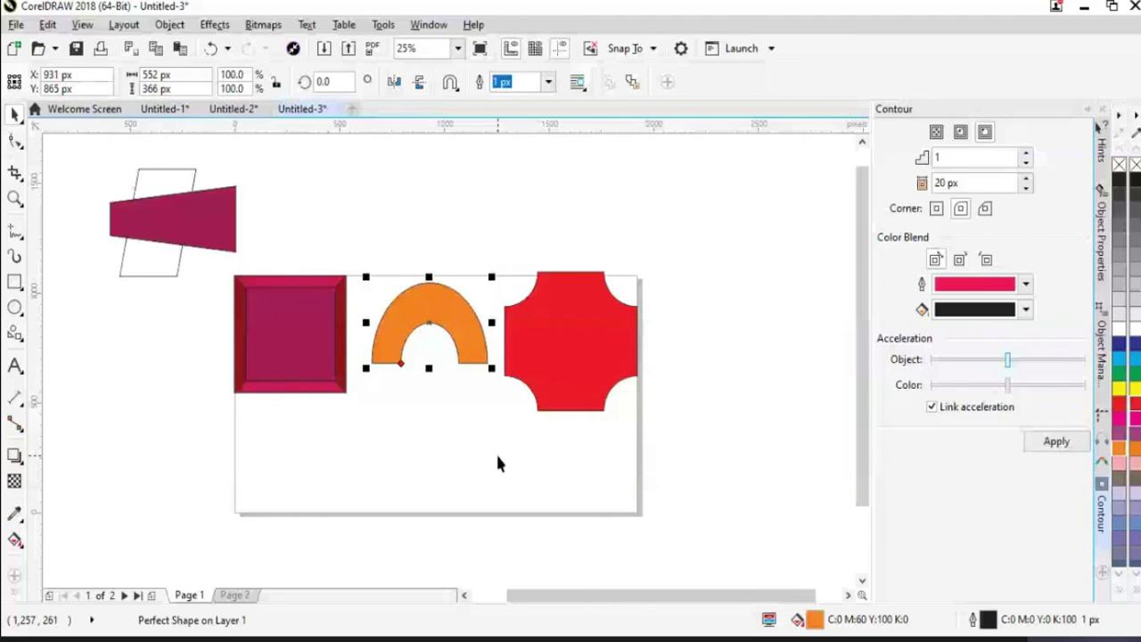
{"action": "key", "text": "Right"}
{"action": "key", "text": "Up"}
{"action": "key", "text": "Up"}
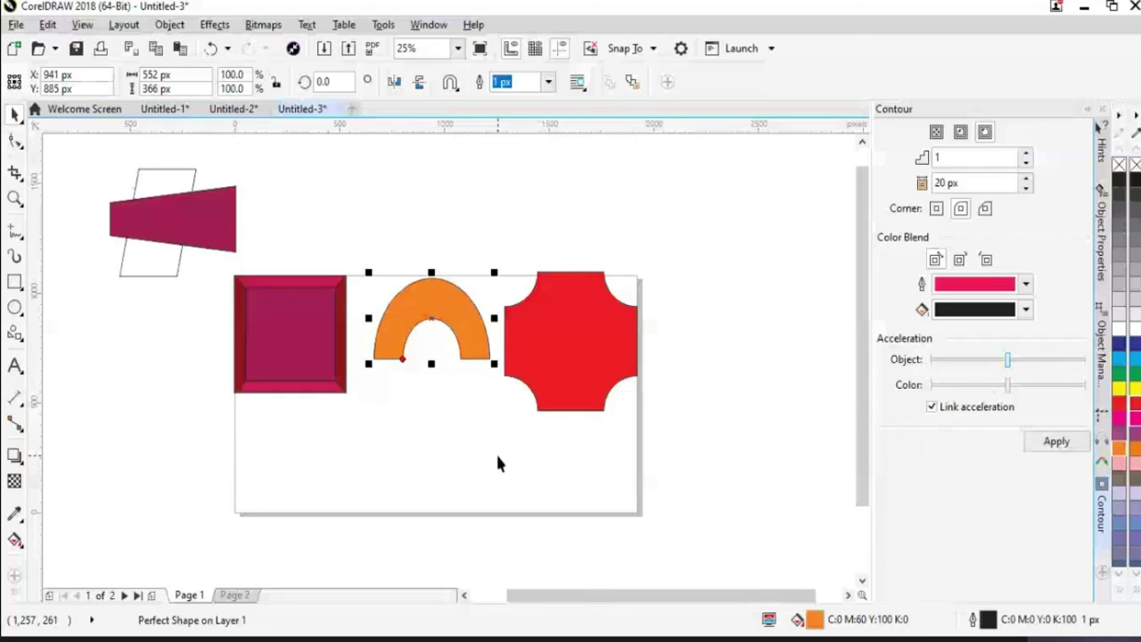
Draw an unfilled cross shape below the orange arch
{"action": "left_click", "coordinate": [450, 81]}
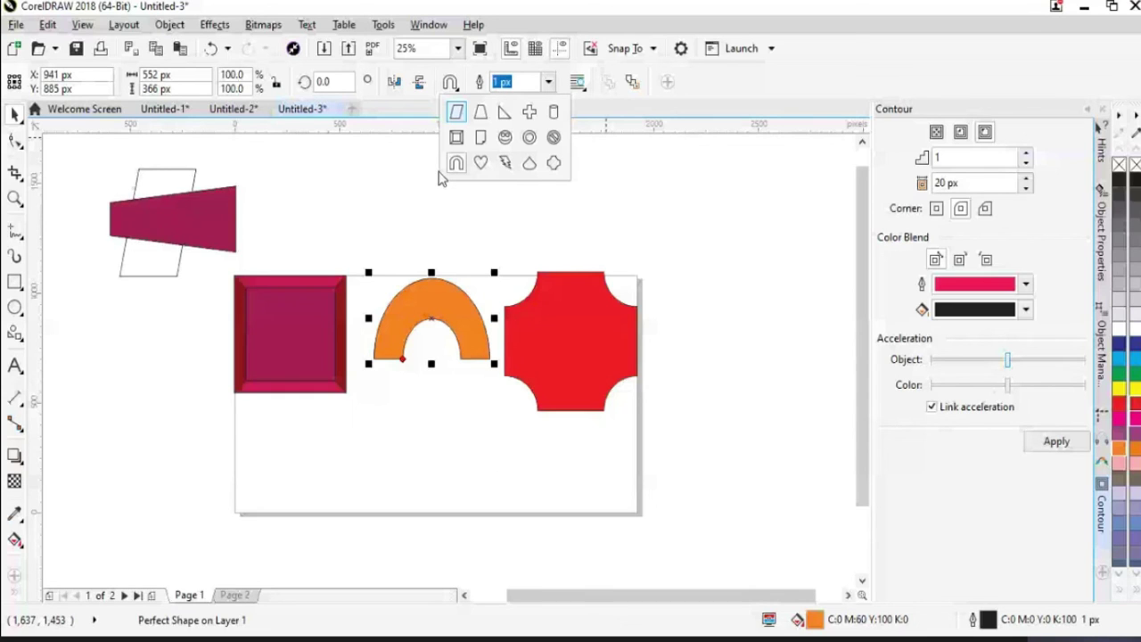
{"action": "left_click", "coordinate": [529, 112]}
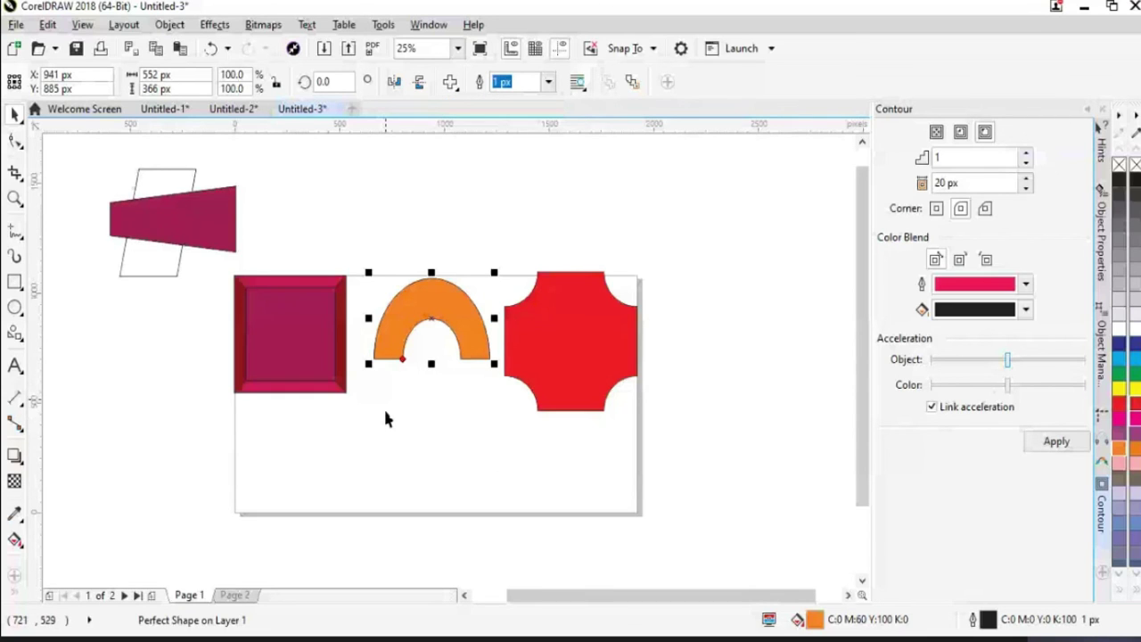
{"action": "left_click_drag", "start_coordinate": [385, 417], "coordinate": [438, 490]}
{"action": "key", "text": "Escape"}
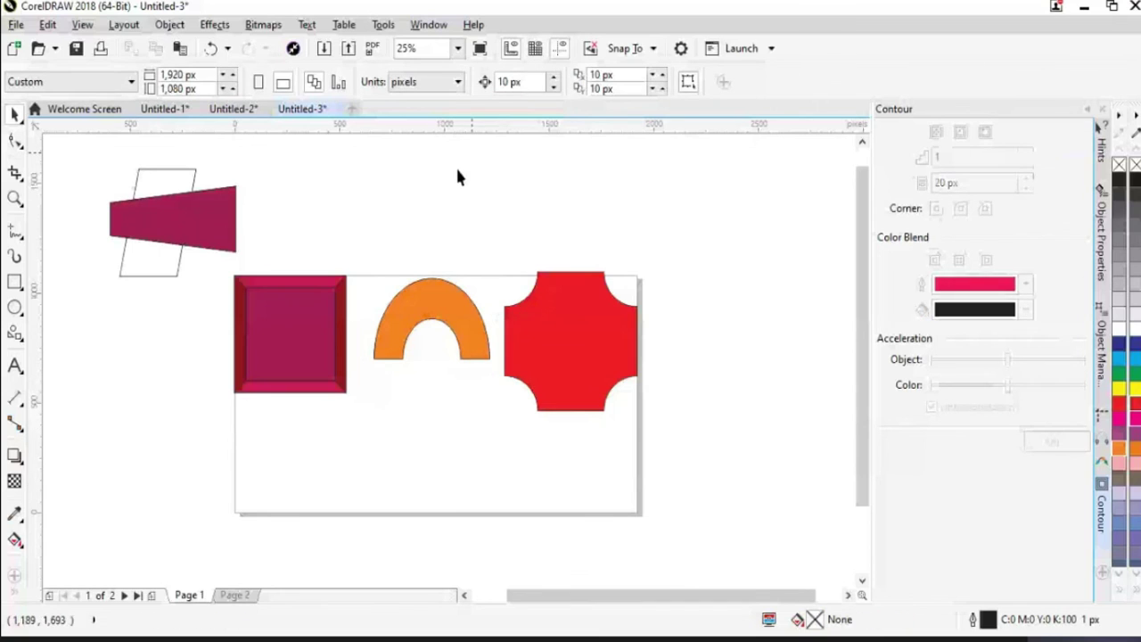
{"action": "key", "text": "ctrl+F9"}
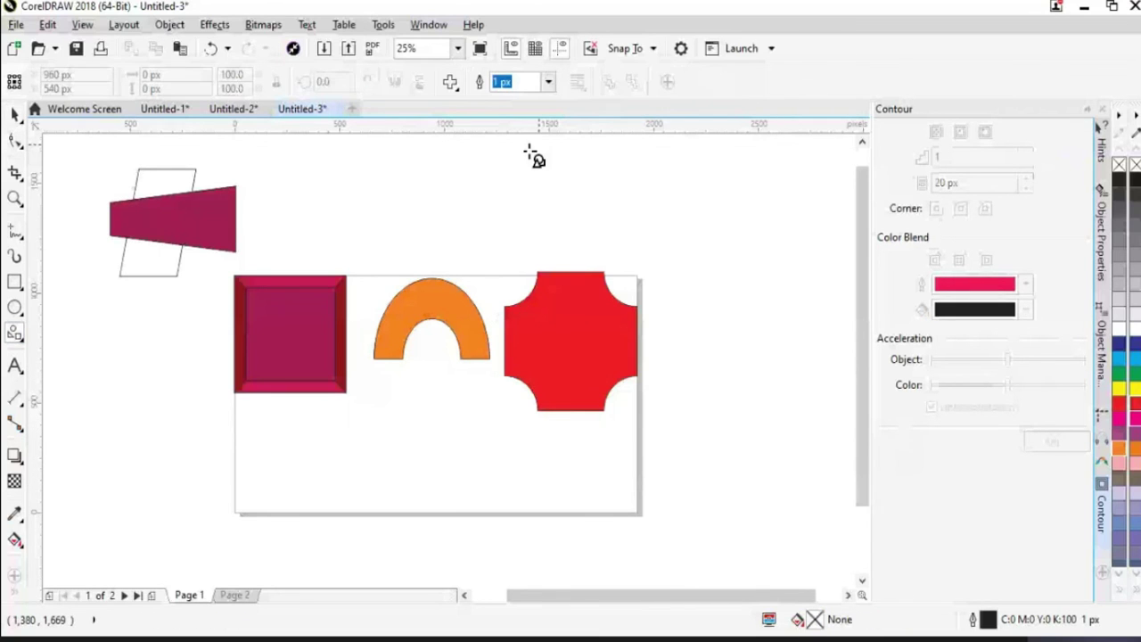
{"action": "key", "text": "ctrl+z"}
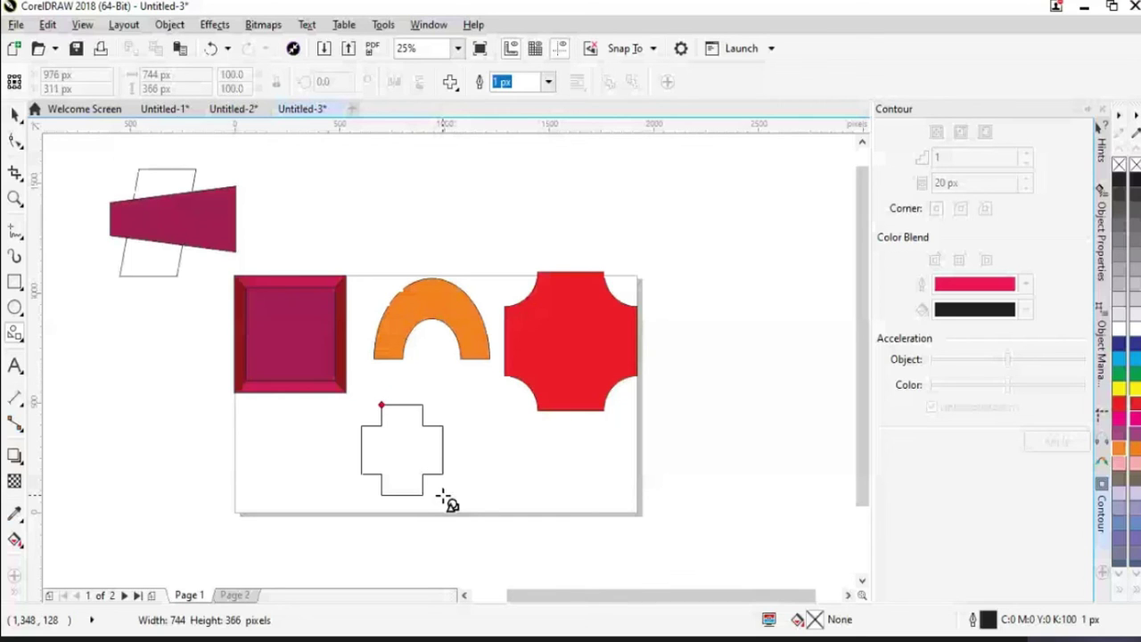
Stretch the cross into a 1,232 × 264 px bar along the page bottom and fill it green
{"action": "left_click_drag", "start_coordinate": [443, 497], "coordinate": [551, 487]}
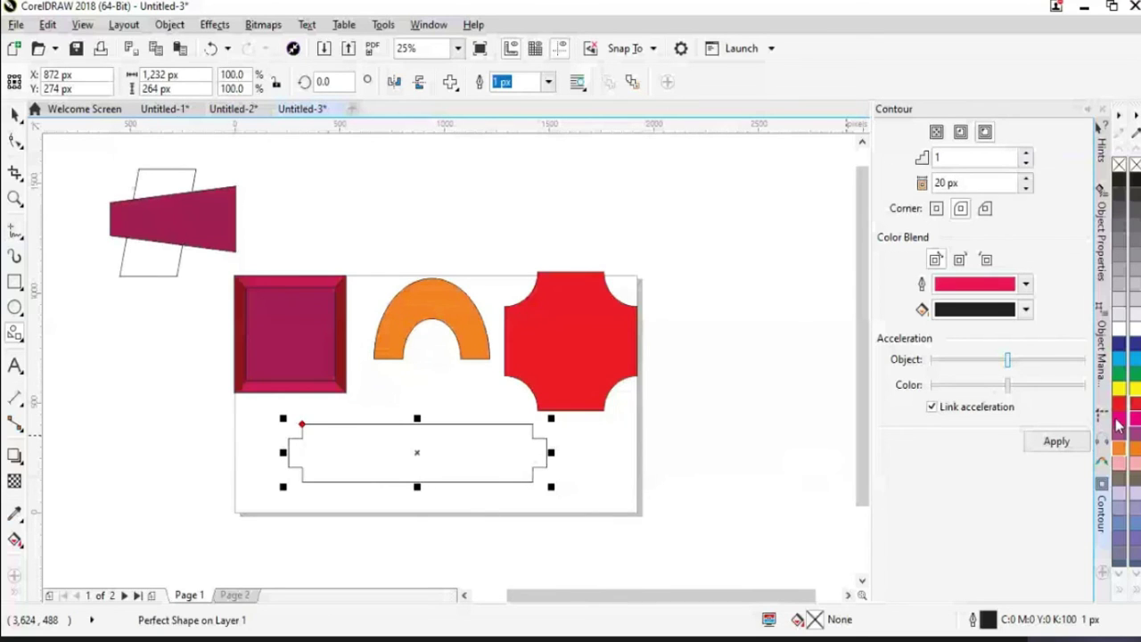
{"action": "left_click", "coordinate": [1125, 378]}
{"action": "key", "text": "space"}
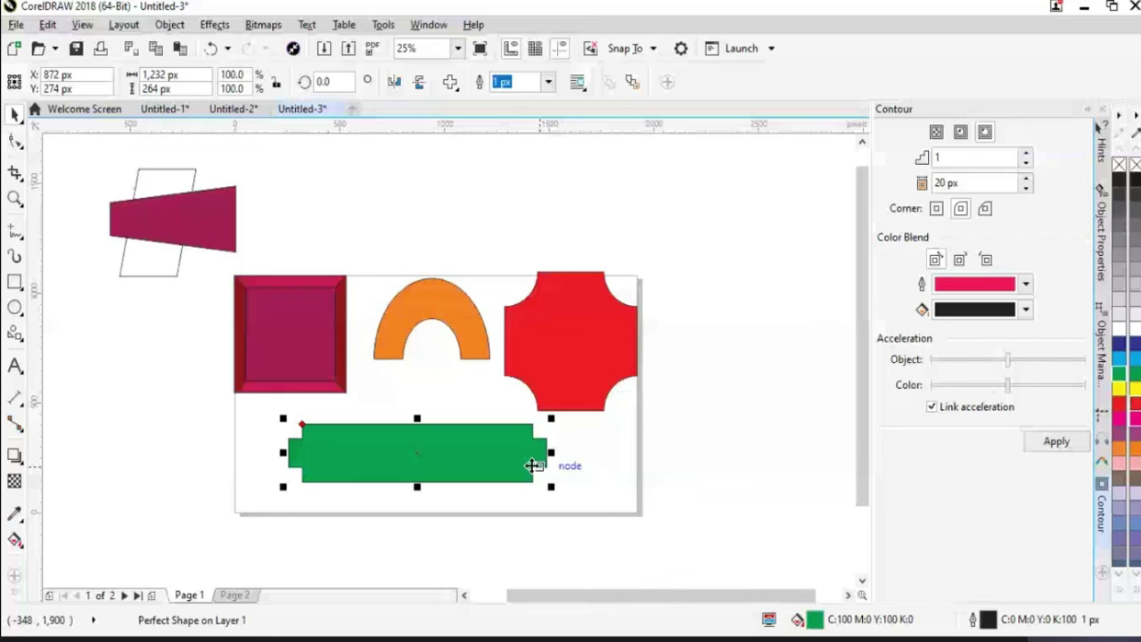
{"action": "key", "text": "Escape"}
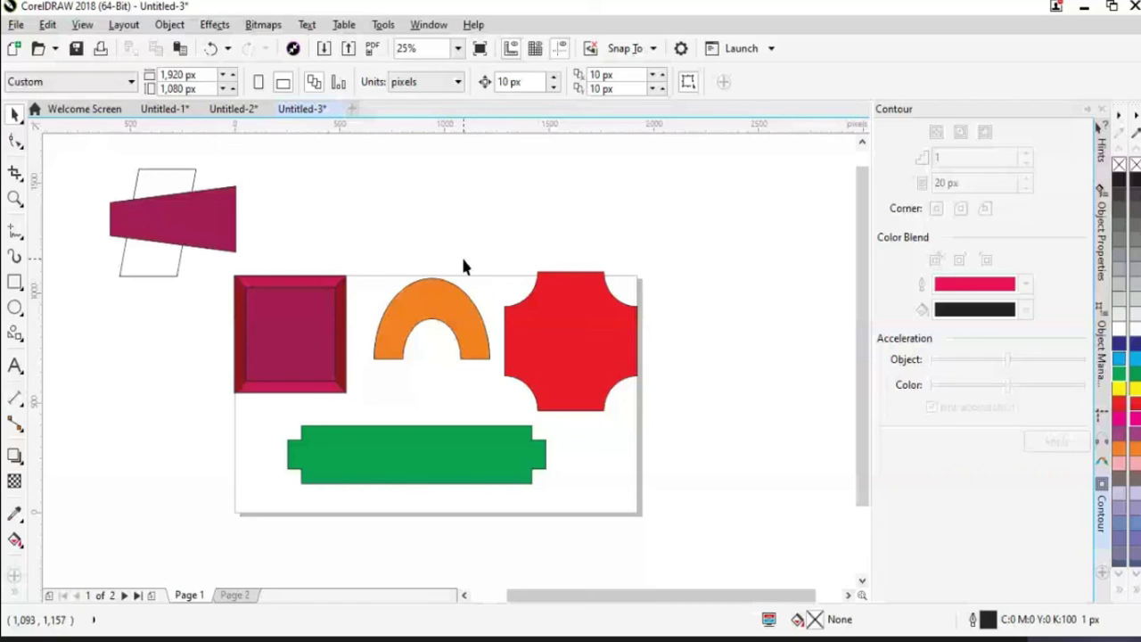
{"action": "left_click", "coordinate": [413, 469]}
{"action": "left_click", "coordinate": [390, 457]}
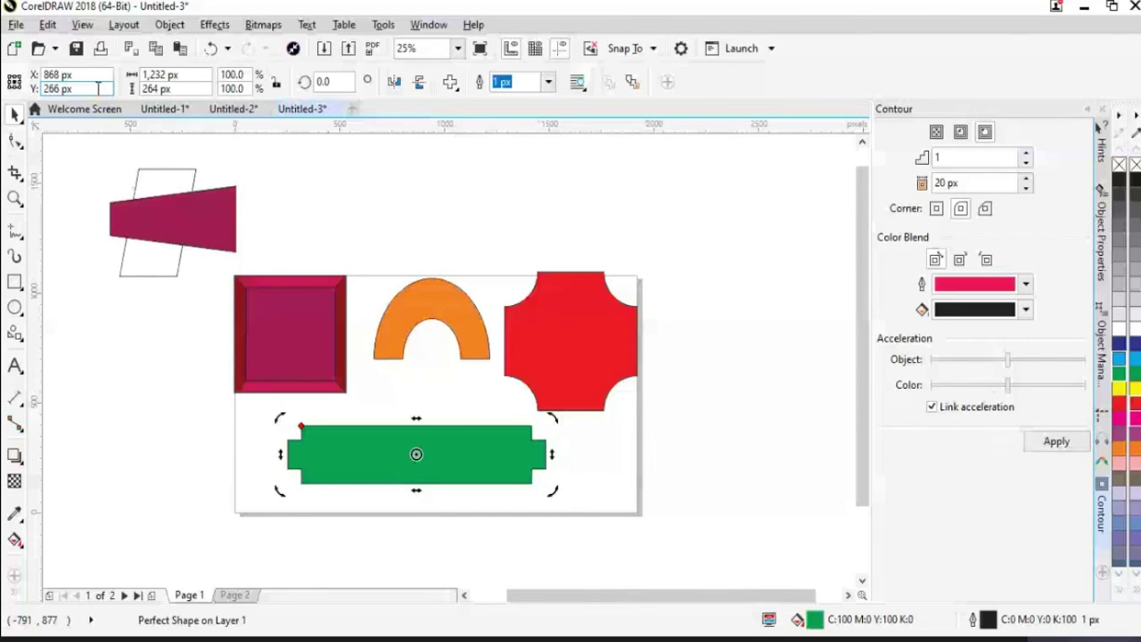
{"action": "left_click", "coordinate": [305, 82]}
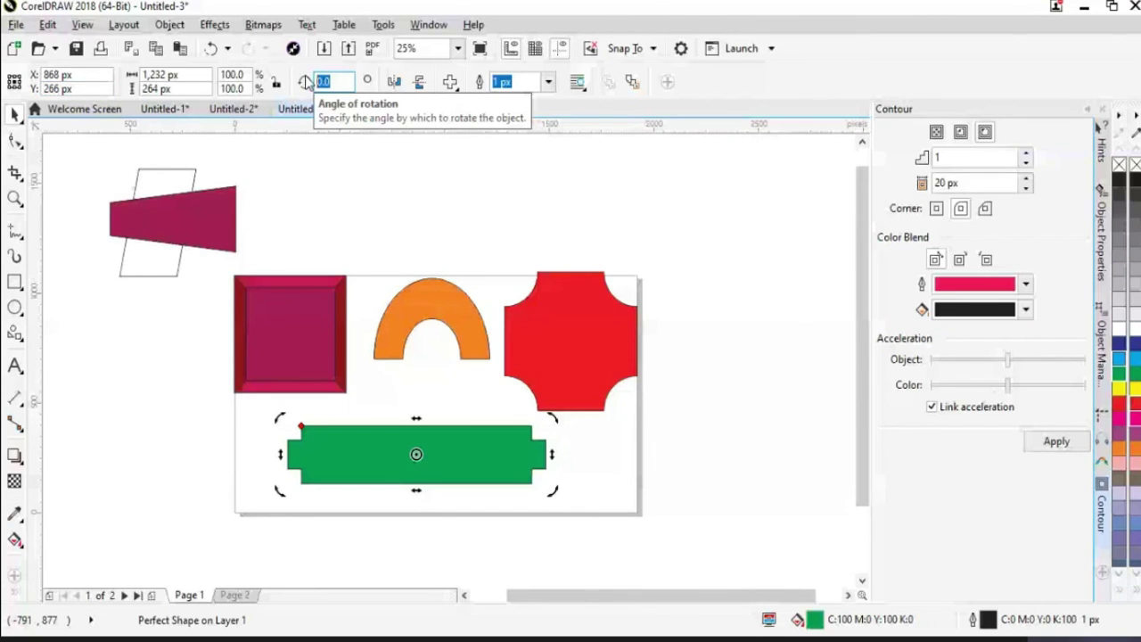
{"action": "key", "text": "Return"}
{"action": "left_click", "coordinate": [543, 336]}
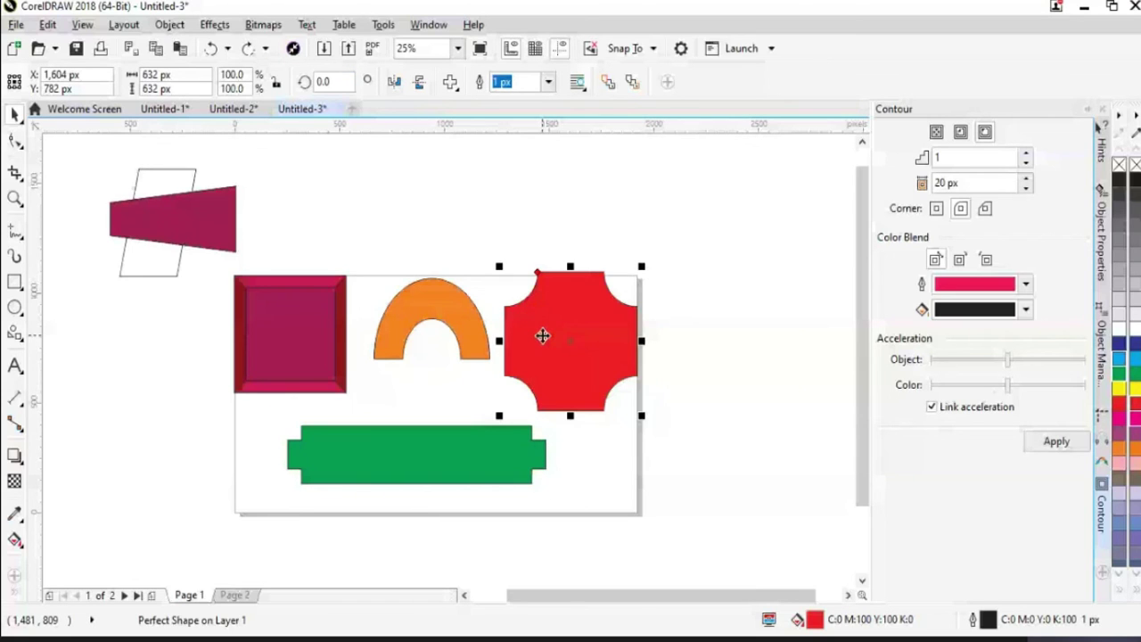
{"action": "left_click", "coordinate": [250, 336]}
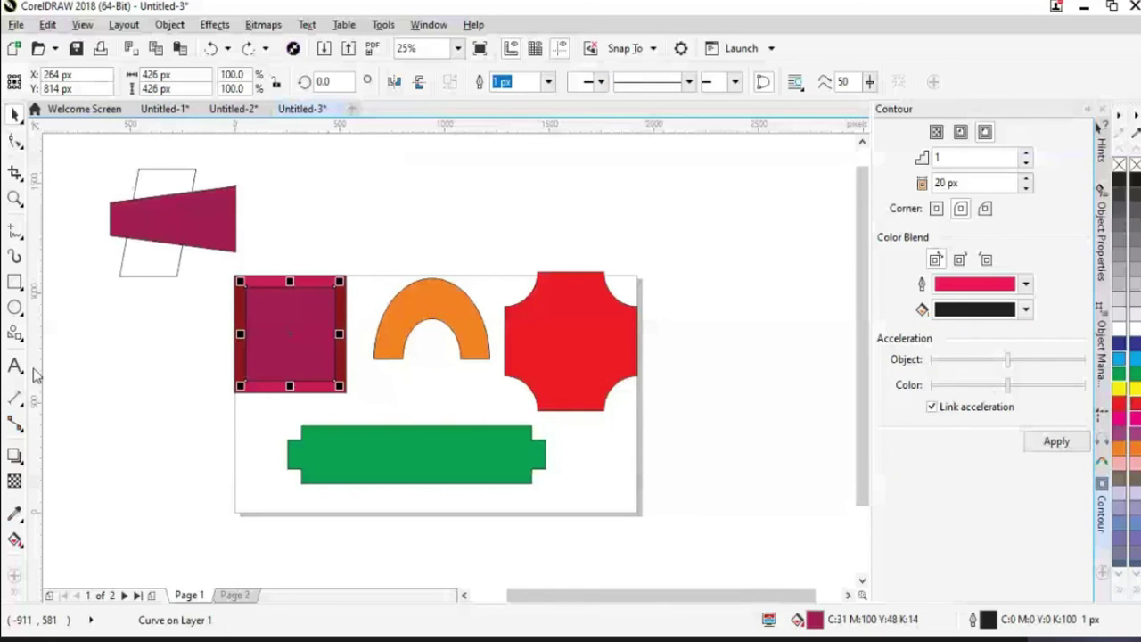
{"action": "left_click", "coordinate": [153, 399]}
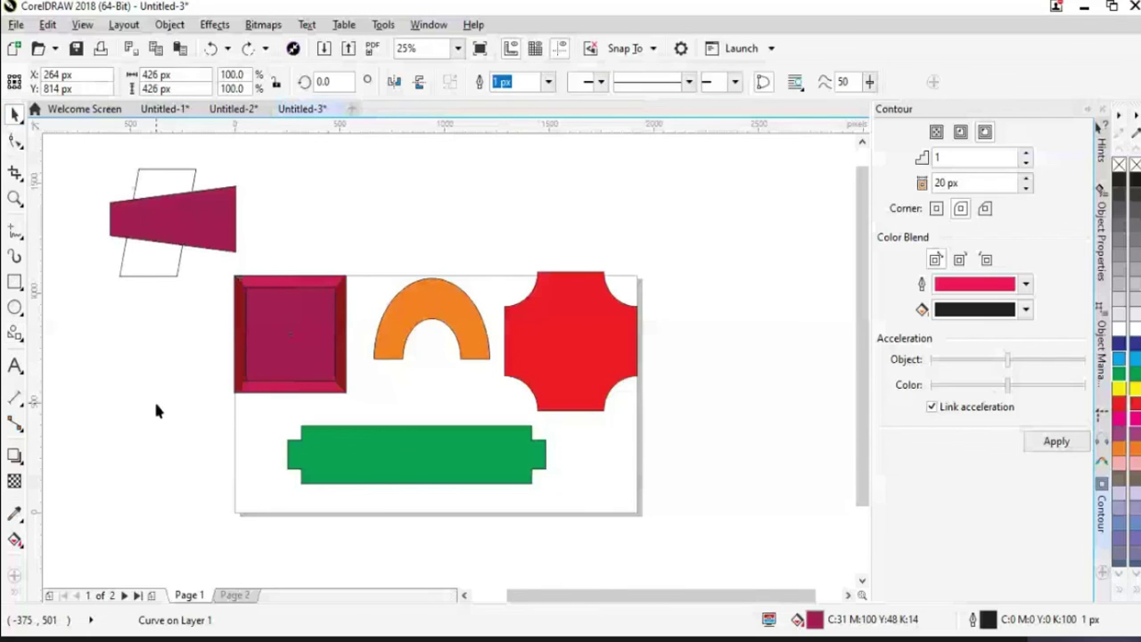
{"action": "left_click", "coordinate": [14, 332]}
{"action": "left_click", "coordinate": [451, 82]}
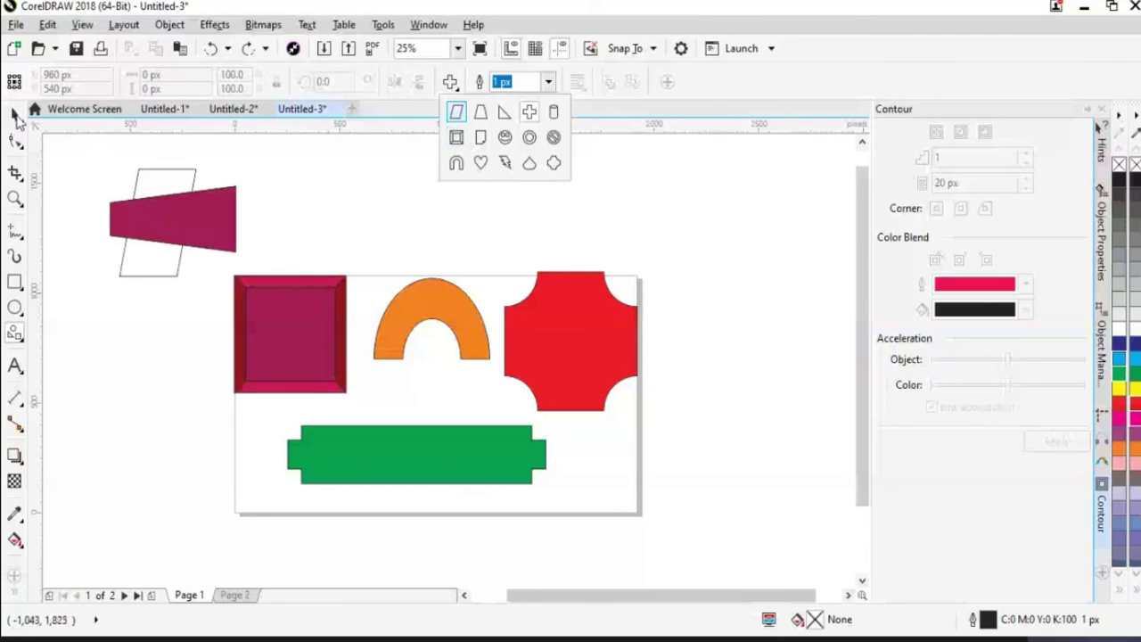
{"action": "left_click", "coordinate": [15, 114]}
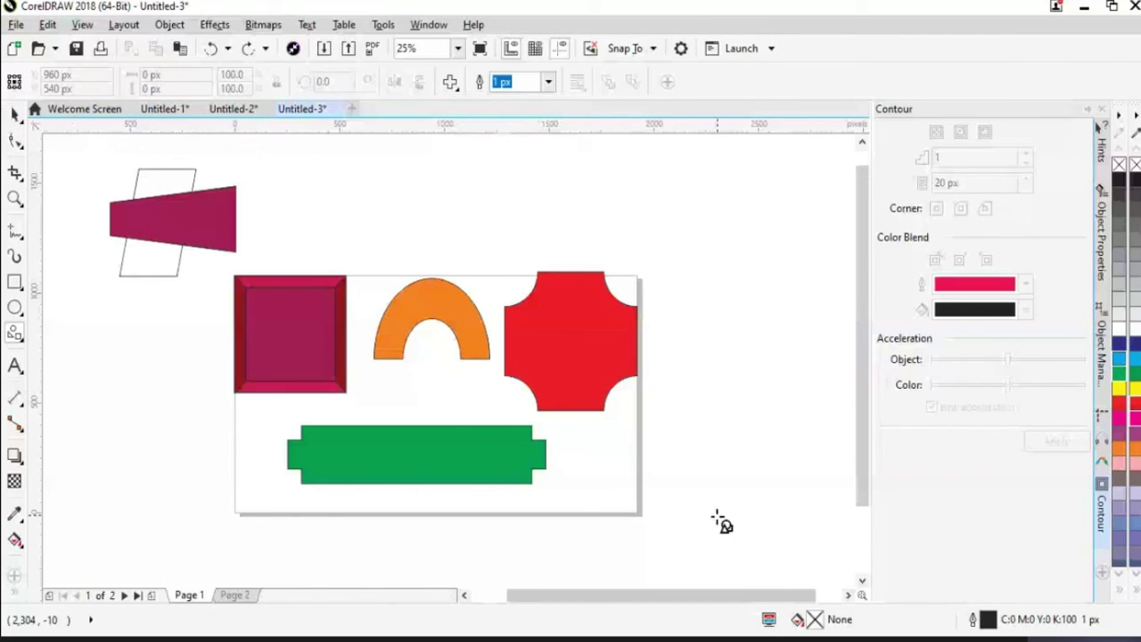
{"action": "key", "text": "space"}
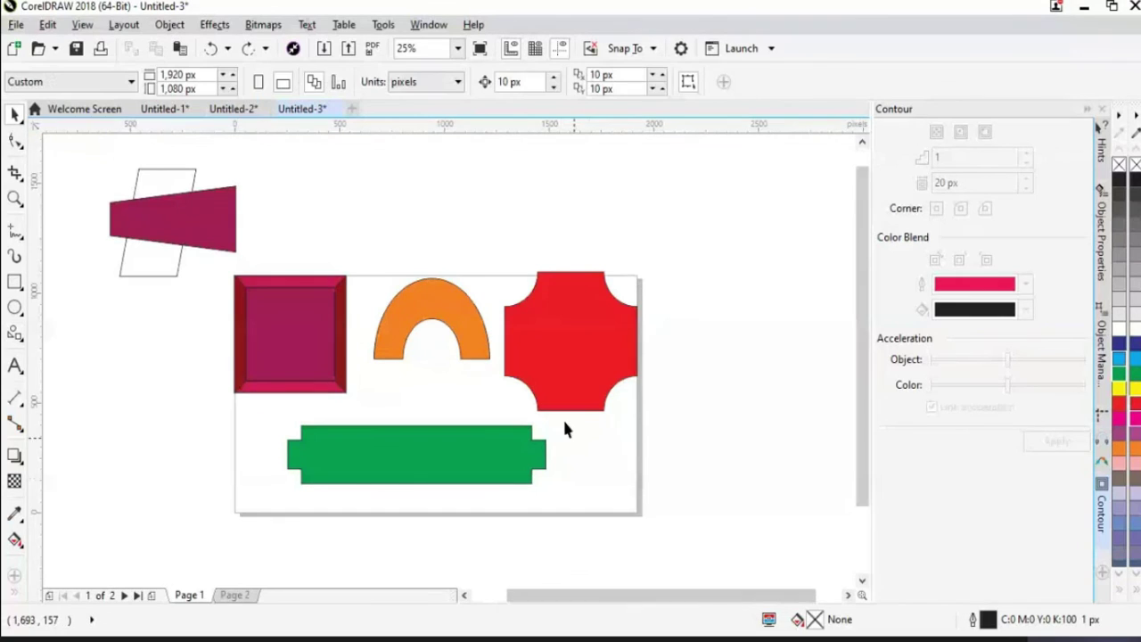
Move the red shape and orange arch above the page and the green bar beside the square
{"action": "left_click_drag", "start_coordinate": [557, 348], "coordinate": [524, 247]}
{"action": "left_click_drag", "start_coordinate": [486, 348], "coordinate": [444, 216]}
{"action": "left_click_drag", "start_coordinate": [488, 456], "coordinate": [346, 425]}
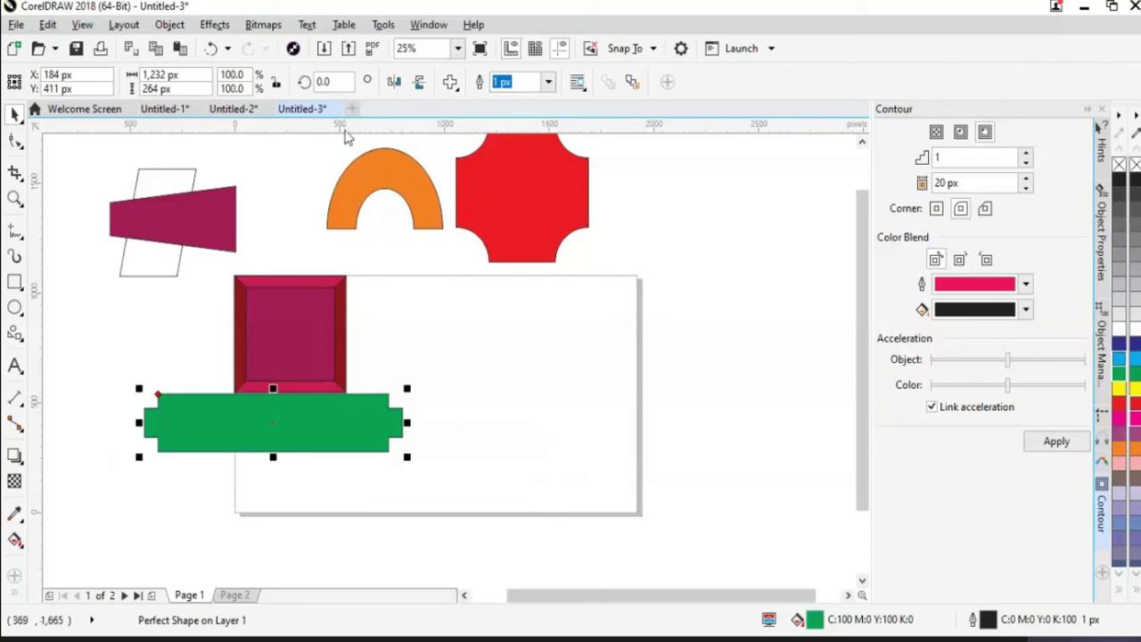
{"action": "left_click", "coordinate": [452, 84]}
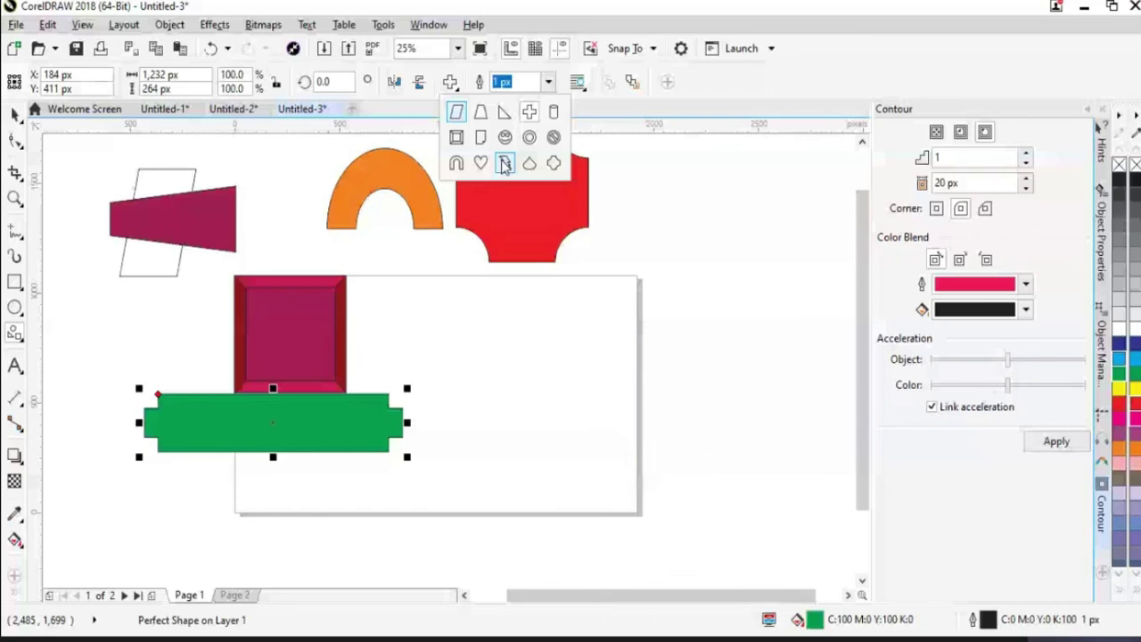
{"action": "key", "text": "ctrl+z"}
{"action": "left_click", "coordinate": [306, 351]}
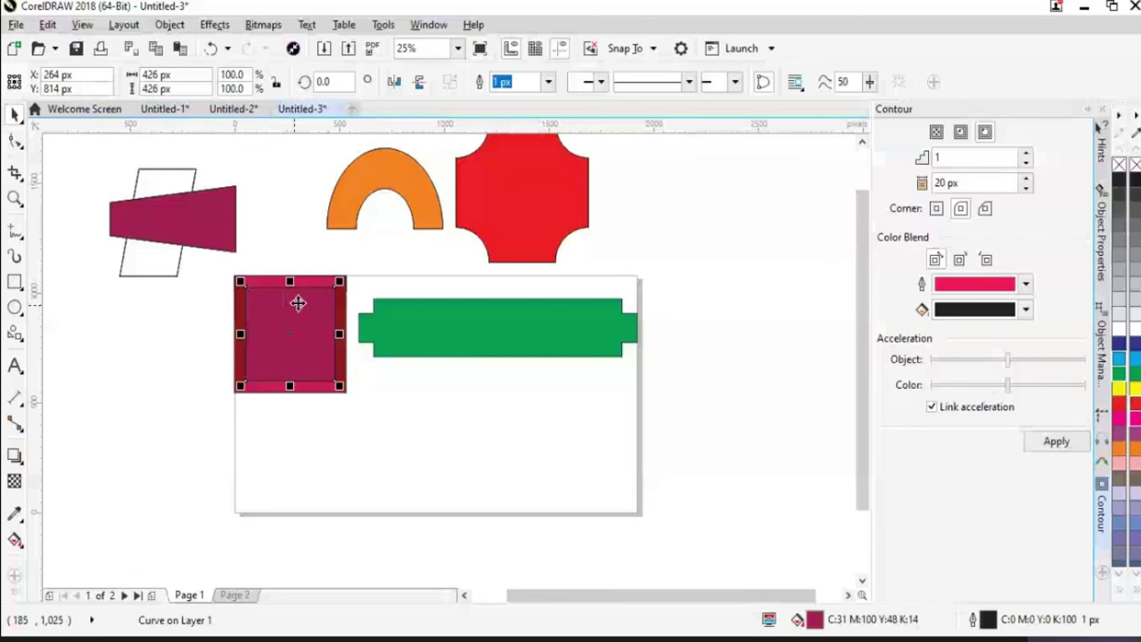
Draw a bevelled square frame below the green bar and position it on the page
{"action": "left_click", "coordinate": [403, 416]}
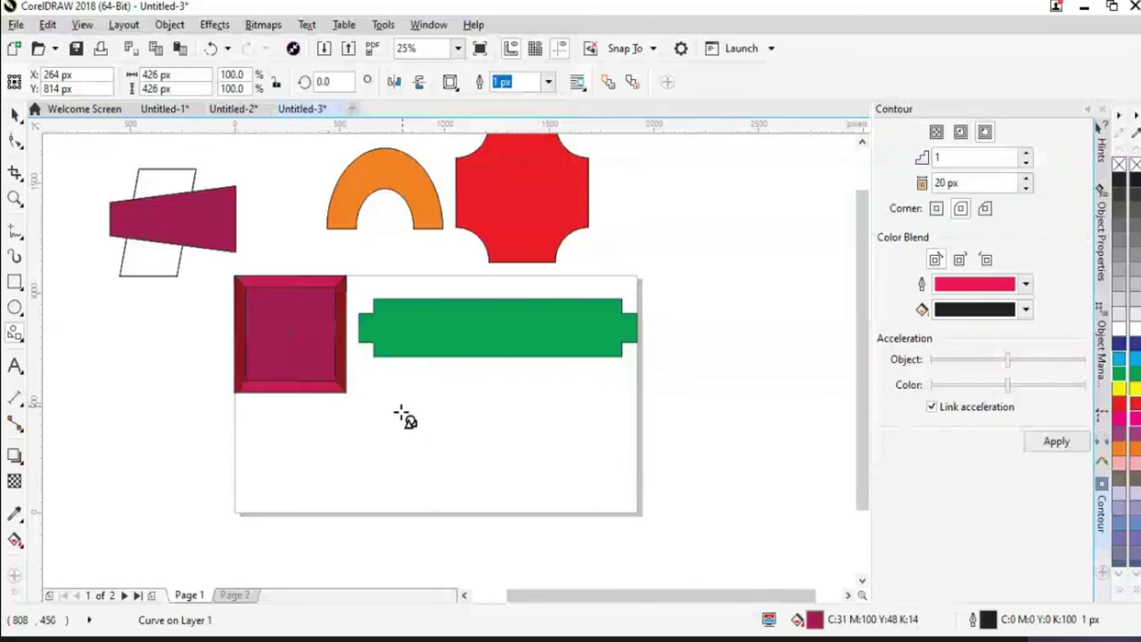
{"action": "left_click_drag", "start_coordinate": [443, 472], "coordinate": [523, 533]}
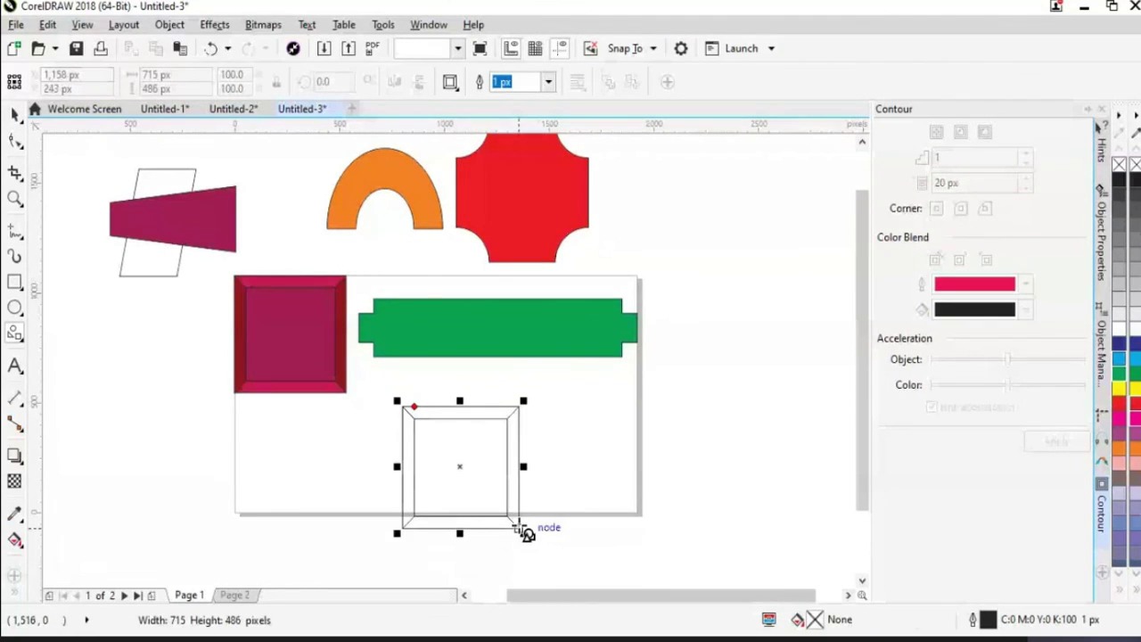
{"action": "left_click_drag", "start_coordinate": [461, 464], "coordinate": [446, 428]}
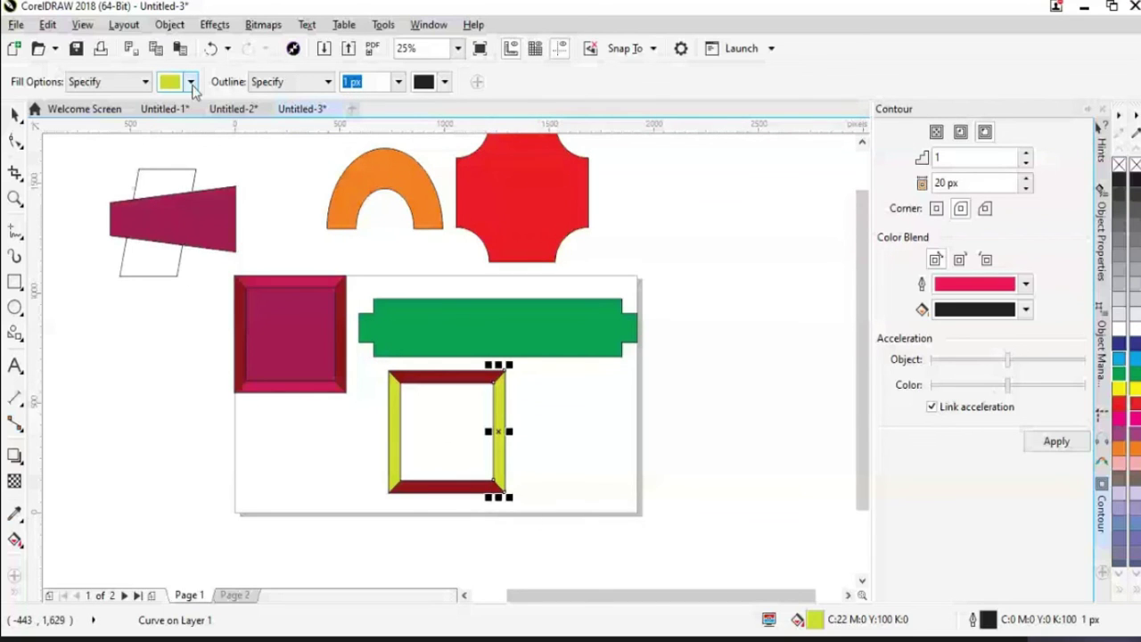
Give the bevelled frame's centre a cyan fill of C69 M0 Y0 K0
{"action": "left_click", "coordinate": [191, 82]}
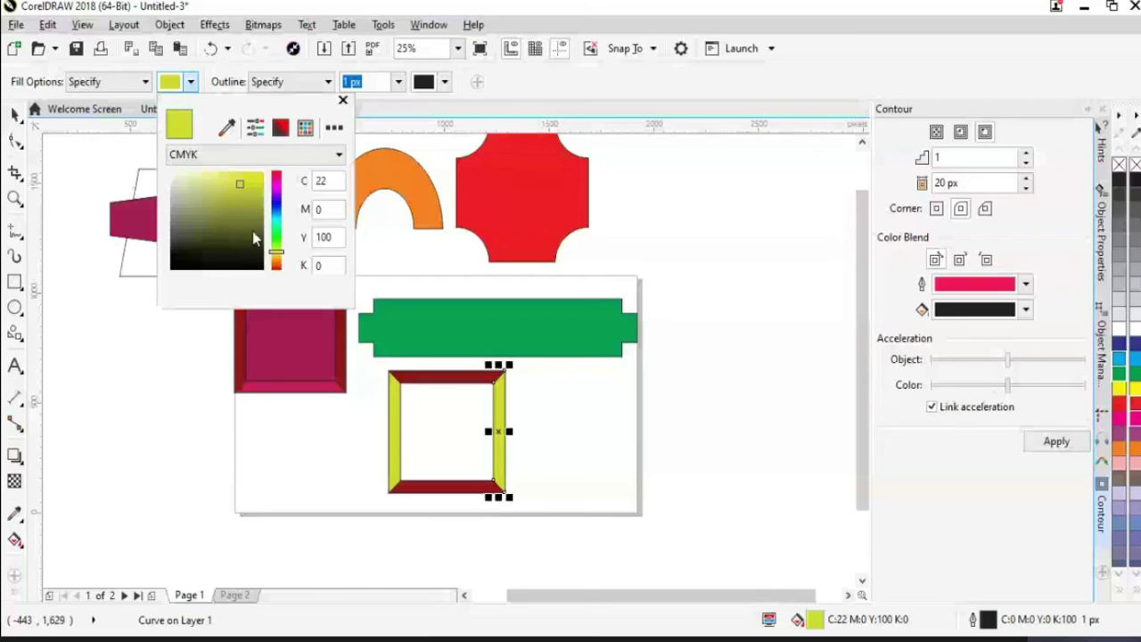
{"action": "left_click", "coordinate": [277, 233]}
{"action": "left_click_drag", "start_coordinate": [276, 234], "coordinate": [276, 214]}
{"action": "left_click", "coordinate": [260, 178]}
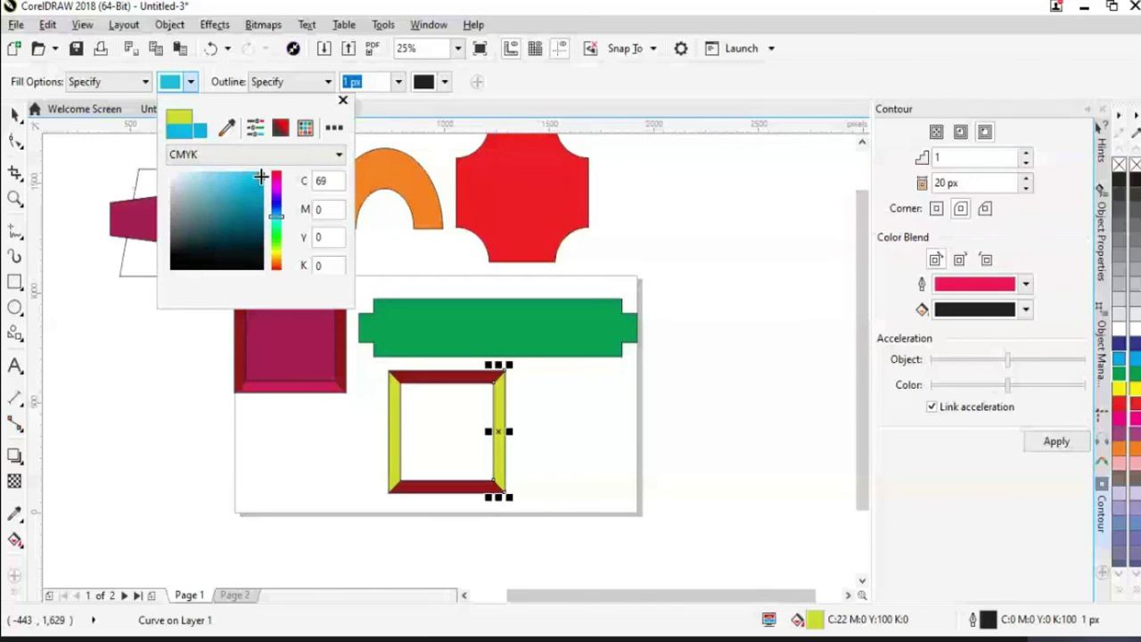
{"action": "left_click", "coordinate": [430, 426]}
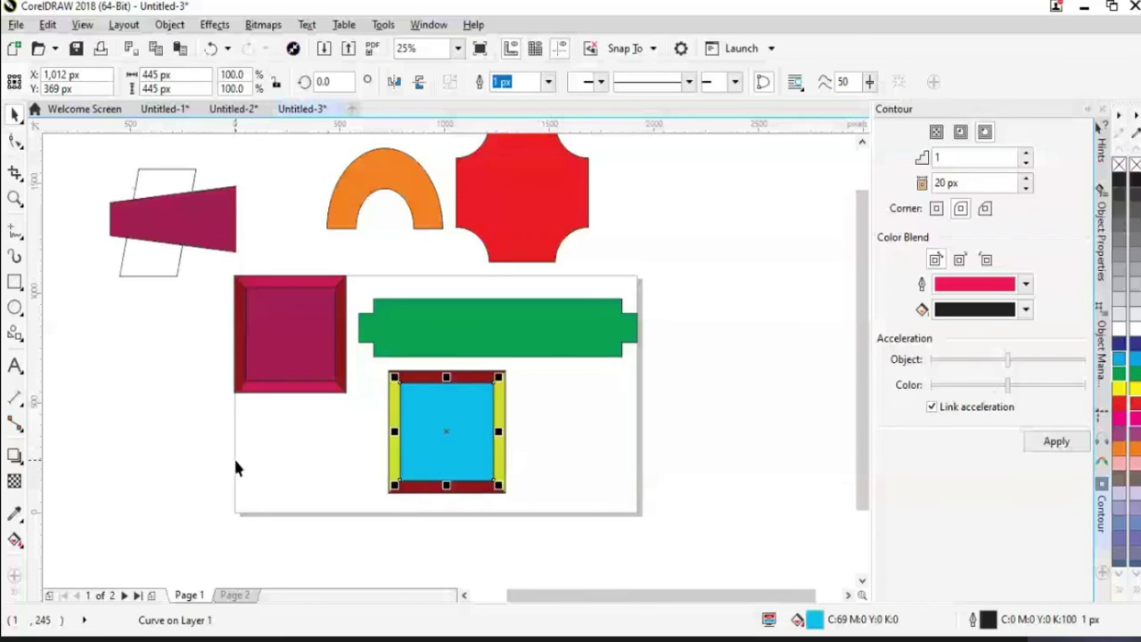
{"action": "left_click", "coordinate": [236, 468]}
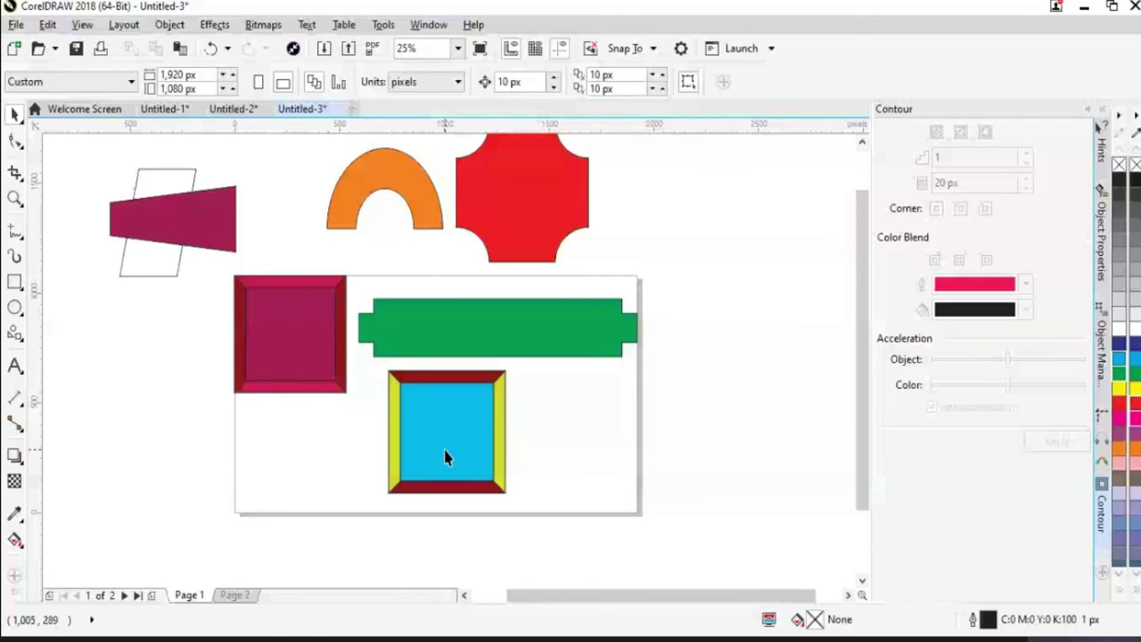
Undo the cyan centre fill so the frame's centre and sides show white
{"action": "key", "text": "ctrl+z"}
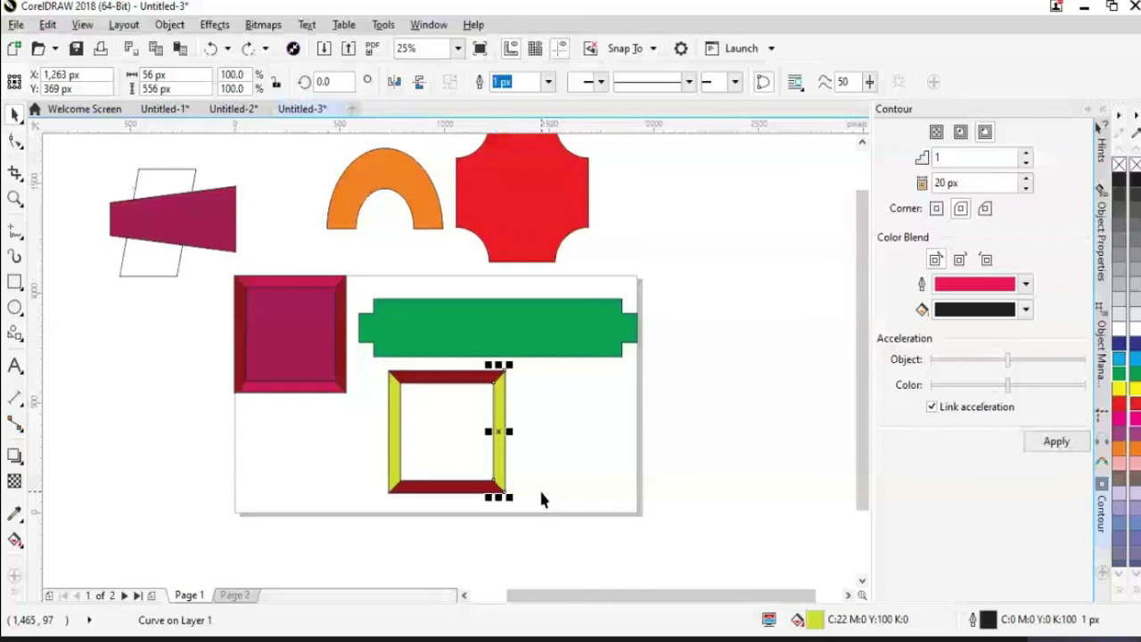
{"action": "left_click", "coordinate": [570, 486]}
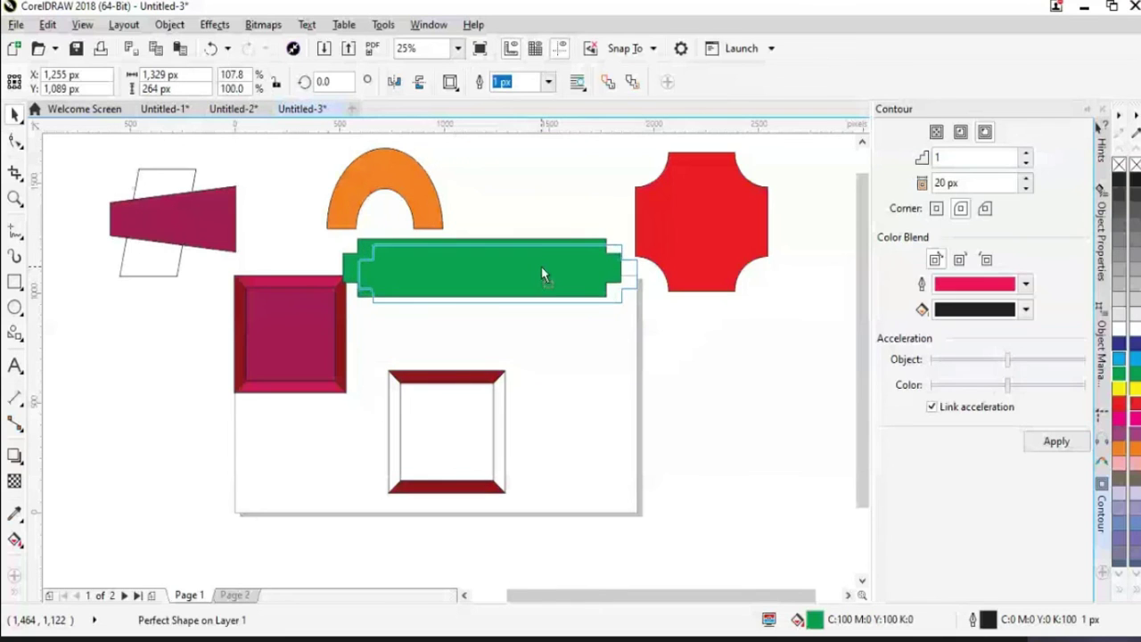
Move the green bar to the page's top edge and shift the three-part framed square up and right
{"action": "left_click_drag", "start_coordinate": [542, 273], "coordinate": [544, 273]}
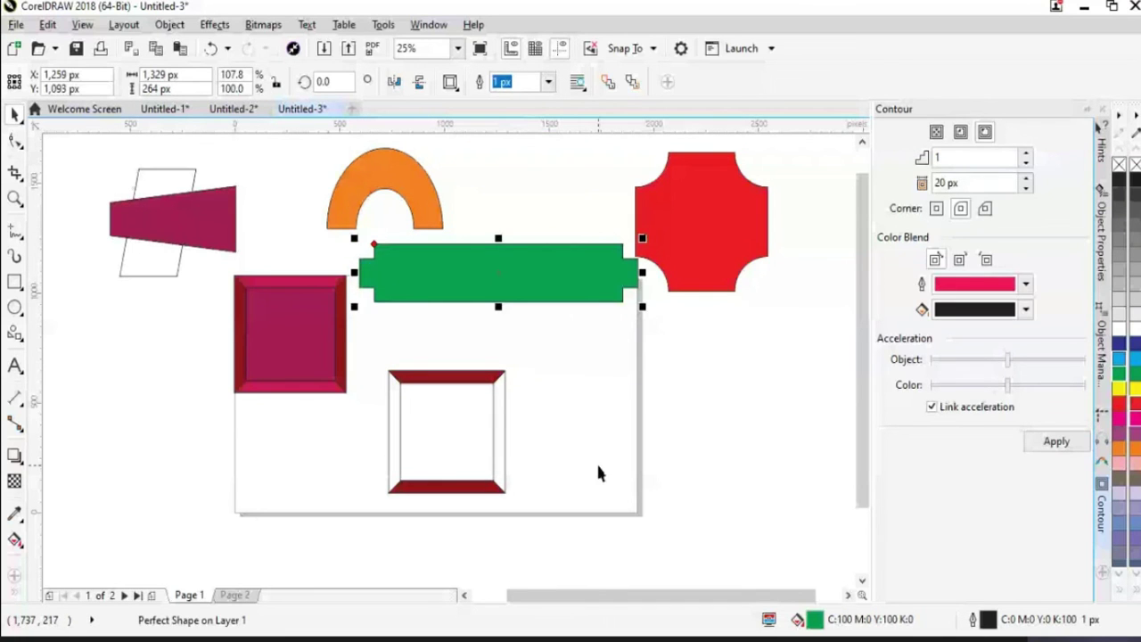
{"action": "left_click", "coordinate": [375, 374]}
{"action": "left_click_drag", "start_coordinate": [375, 349], "coordinate": [526, 522]}
{"action": "left_click_drag", "start_coordinate": [467, 489], "coordinate": [614, 431]}
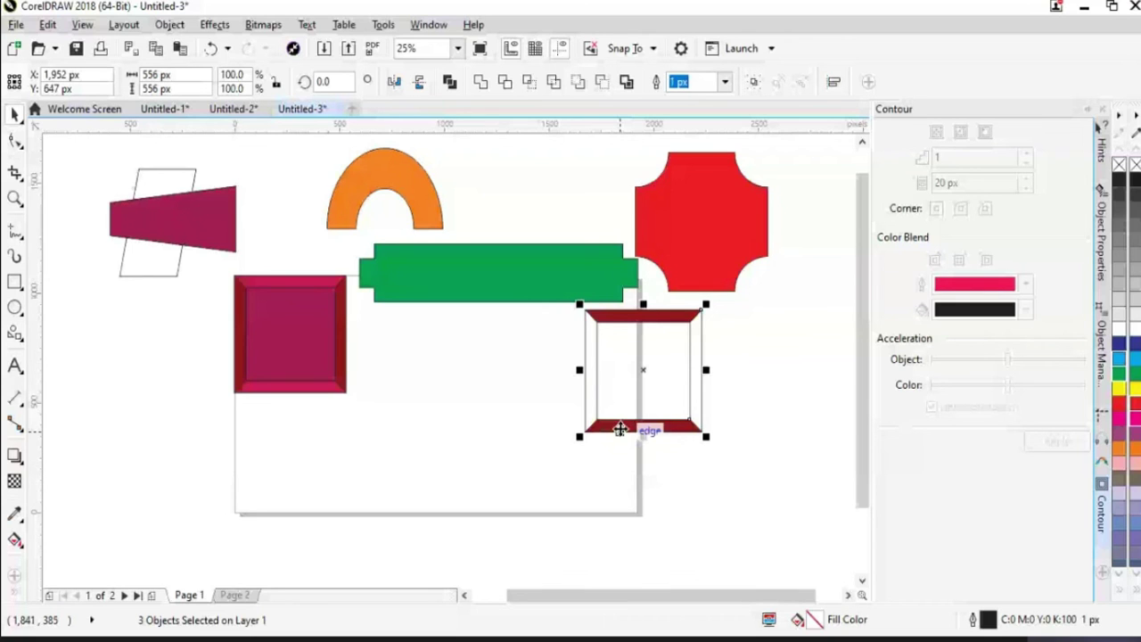
Nudge the framed square, browse the shape and dimension tool flyouts, then return the square to the page's lower middle
{"action": "left_click_drag", "start_coordinate": [619, 428], "coordinate": [637, 428]}
{"action": "left_click", "coordinate": [16, 330]}
{"action": "left_click", "coordinate": [15, 398]}
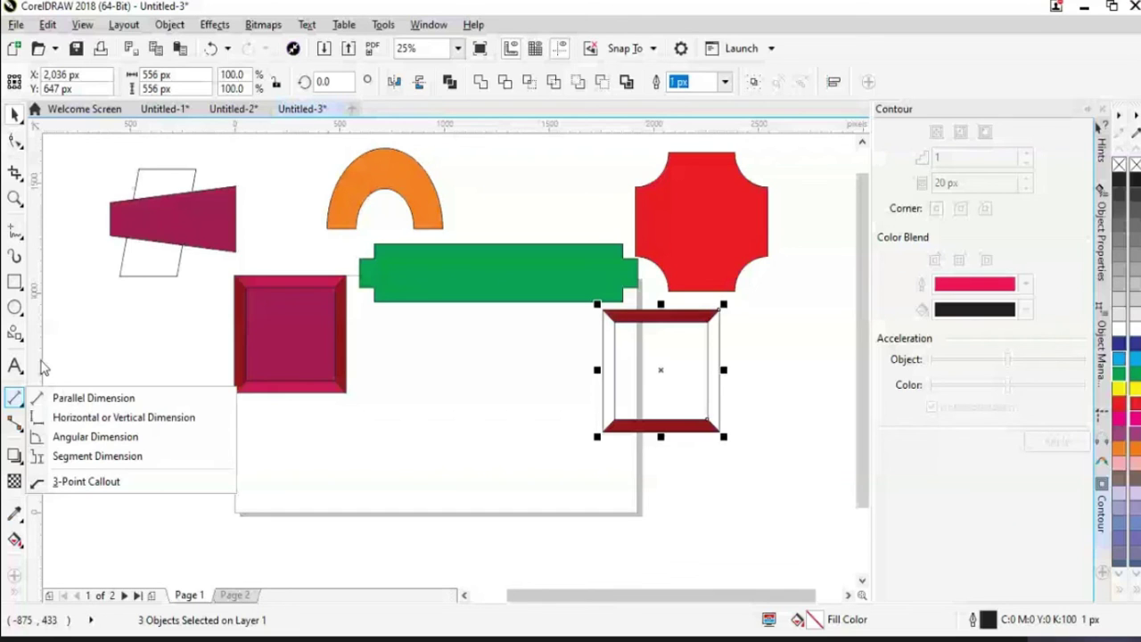
{"action": "left_click", "coordinate": [18, 336]}
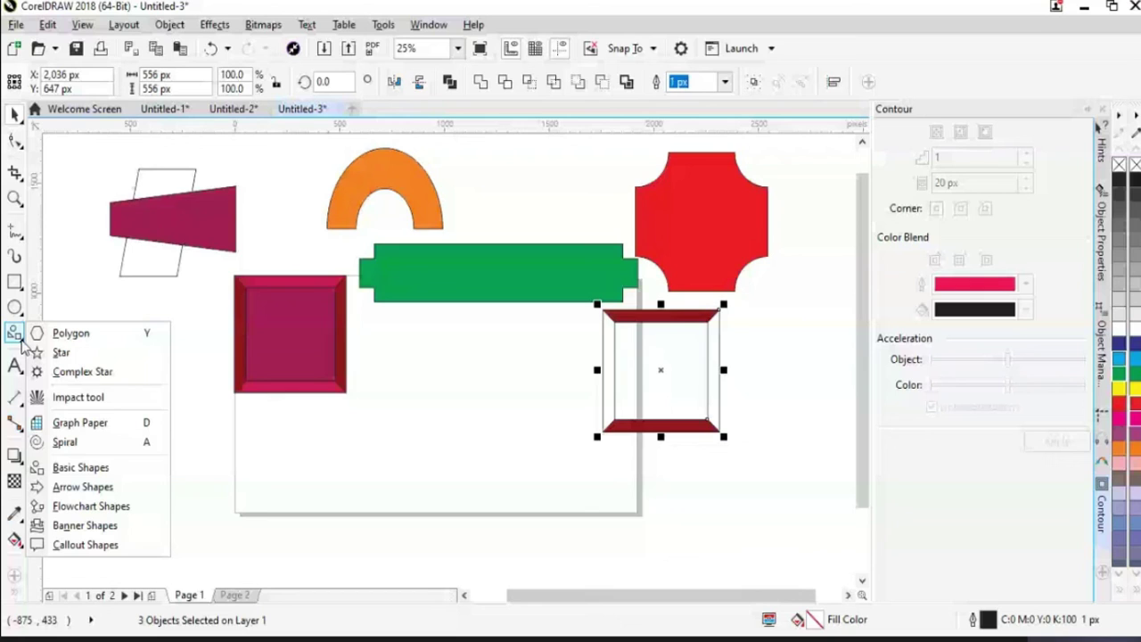
{"action": "left_click", "coordinate": [16, 340]}
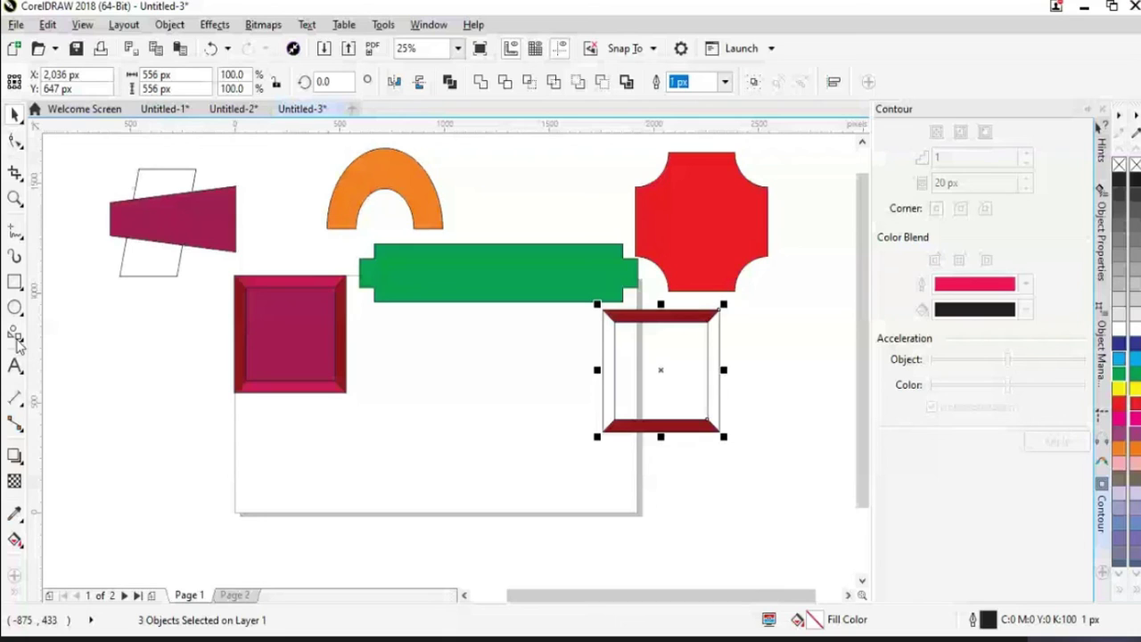
{"action": "left_click", "coordinate": [17, 340]}
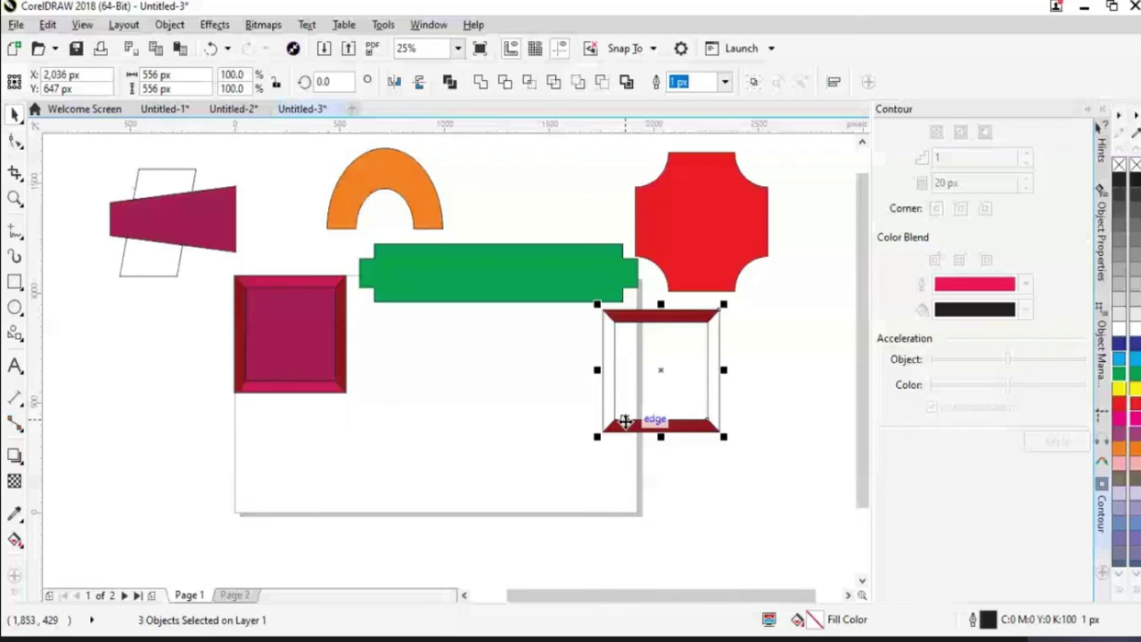
{"action": "left_click_drag", "start_coordinate": [625, 422], "coordinate": [437, 459]}
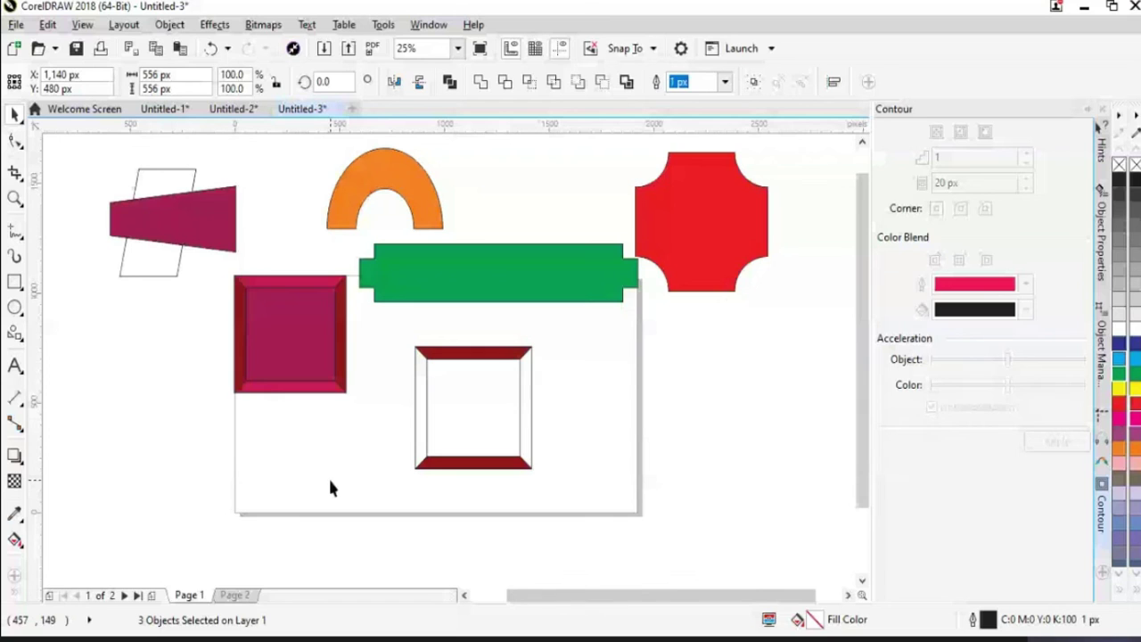
{"action": "left_click", "coordinate": [330, 488]}
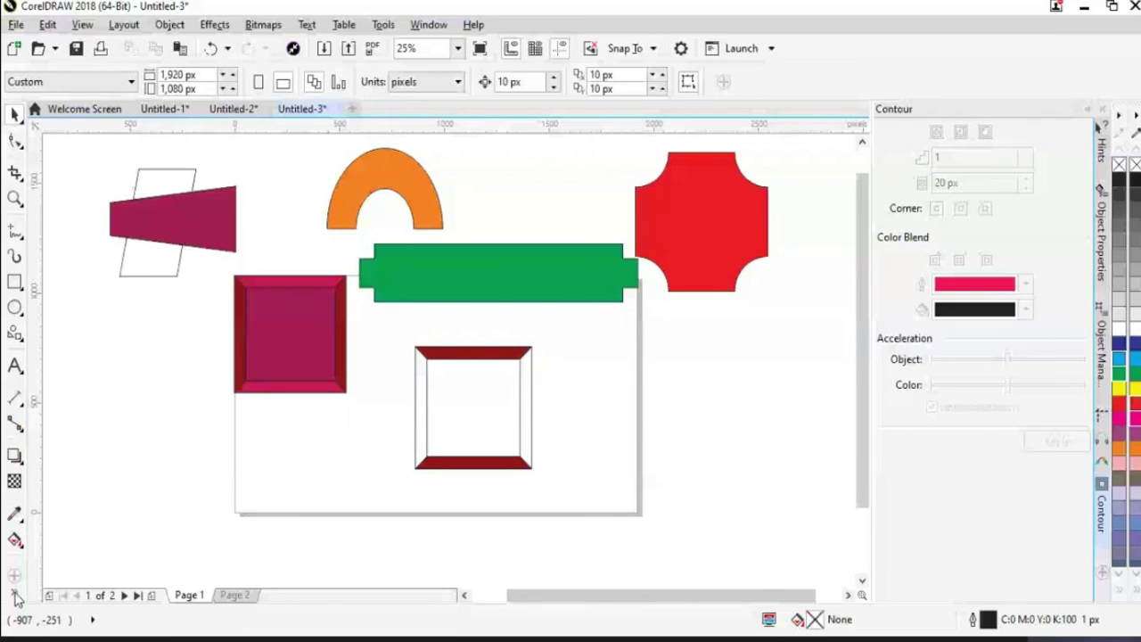
Smart Fill the frame's left strip and interior cyan, then return to the Pick tool
{"action": "left_click", "coordinate": [41, 582]}
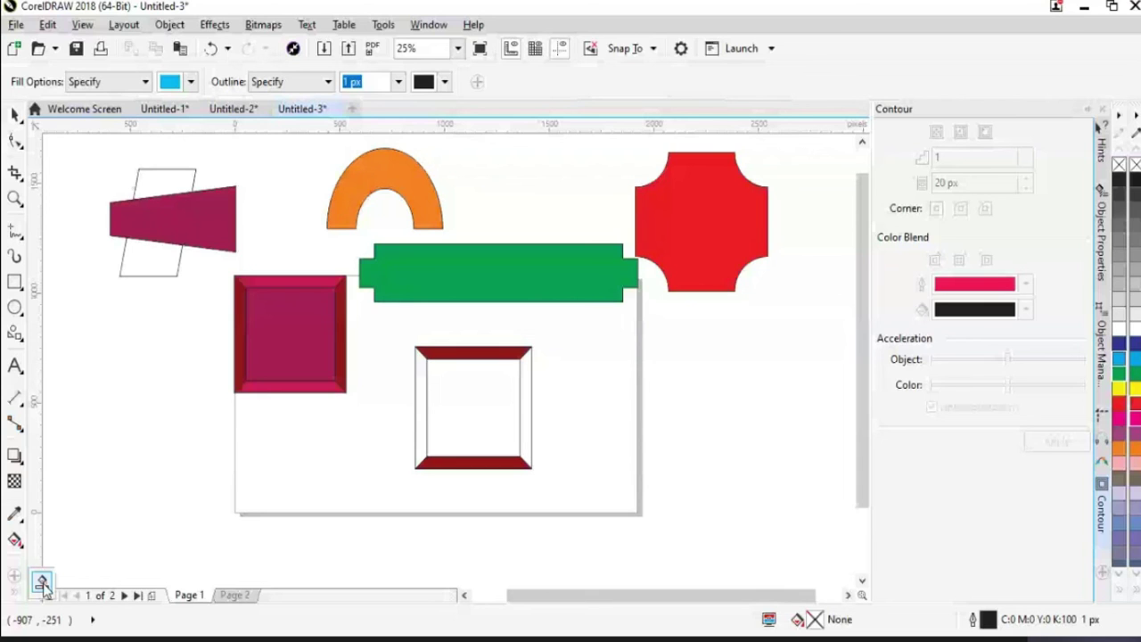
{"action": "left_click", "coordinate": [421, 426]}
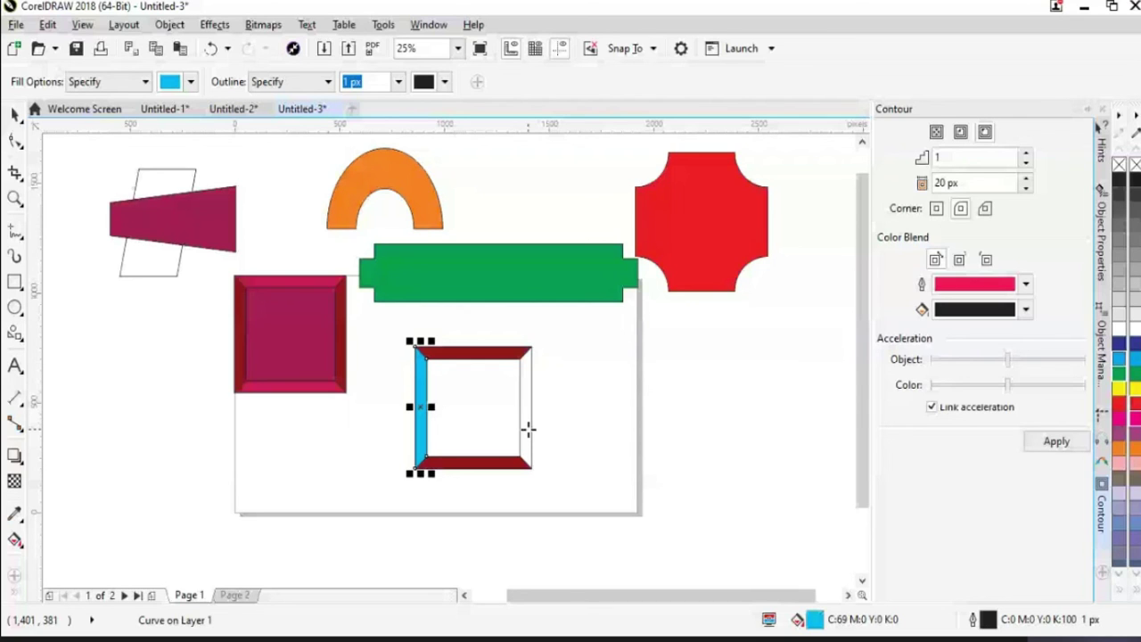
{"action": "left_click", "coordinate": [529, 430]}
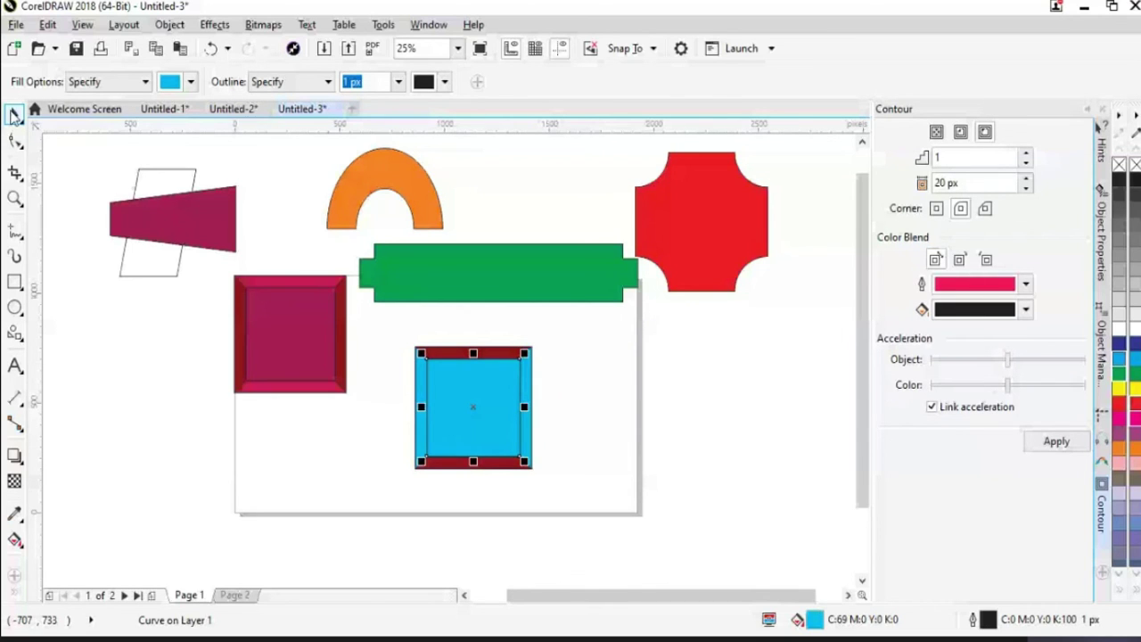
{"action": "left_click", "coordinate": [13, 114]}
{"action": "left_click", "coordinate": [378, 362]}
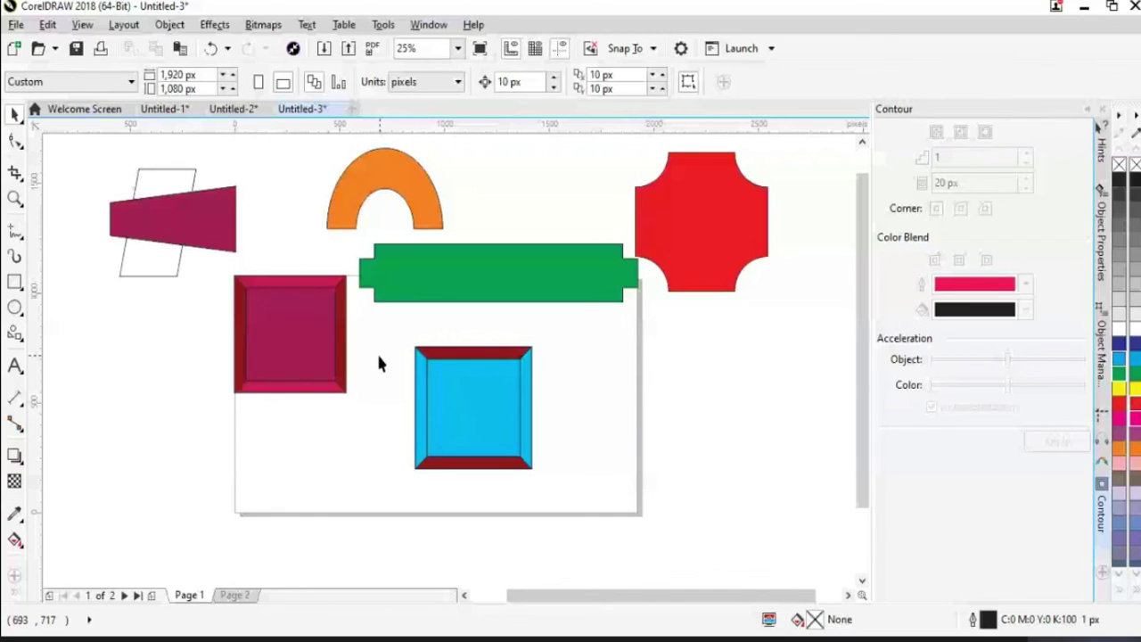
Drag the cyan-filled frame off the page to the right, just below the red shape
{"action": "left_click_drag", "start_coordinate": [446, 370], "coordinate": [699, 347]}
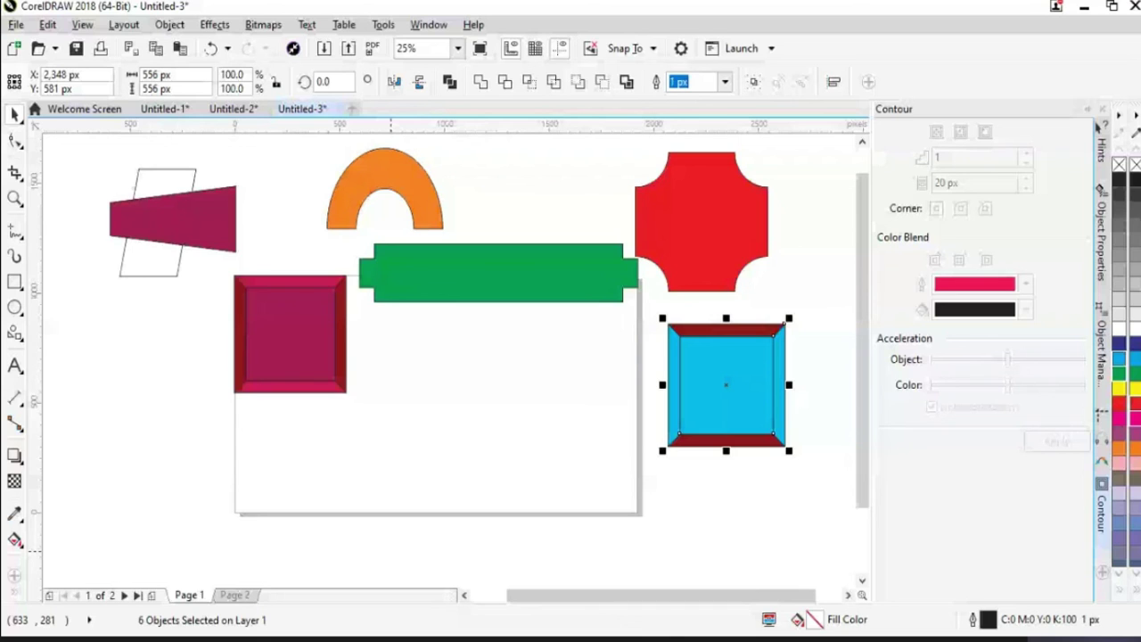
{"action": "left_click", "coordinate": [14, 331]}
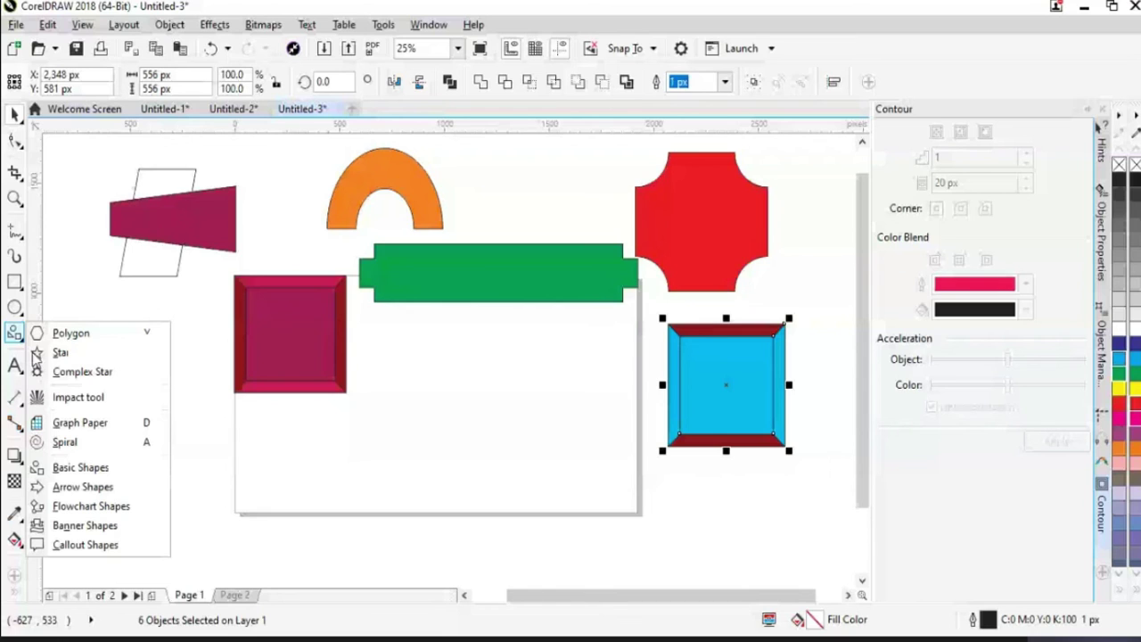
Draw a rectangle on the page using a Basic Shapes preset
{"action": "left_click", "coordinate": [105, 471]}
{"action": "left_click", "coordinate": [450, 81]}
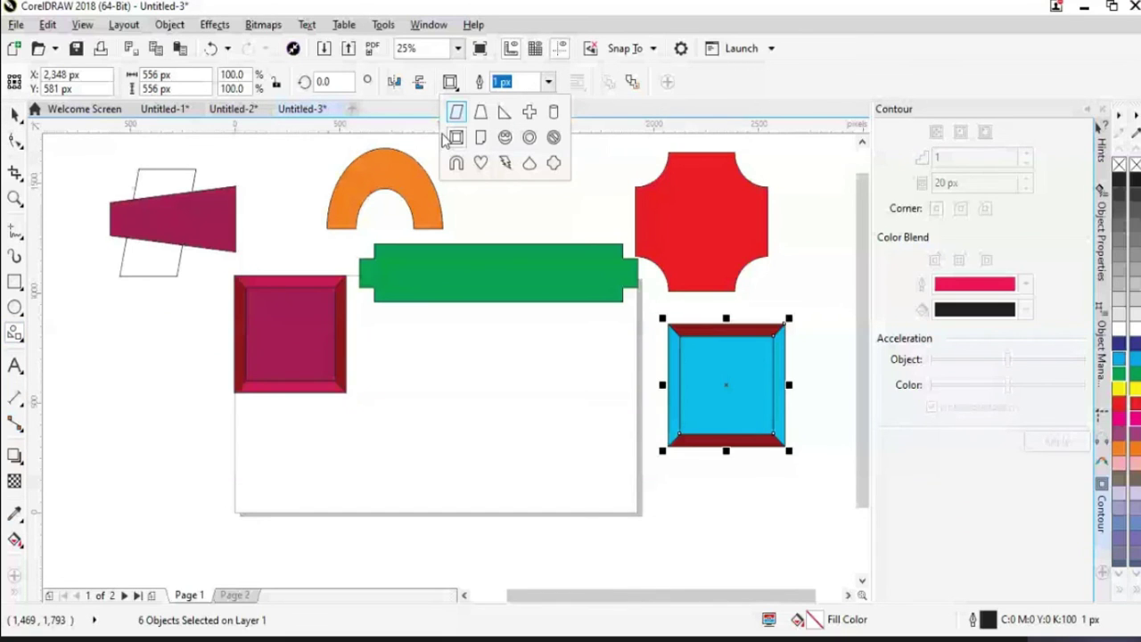
{"action": "left_click", "coordinate": [453, 138]}
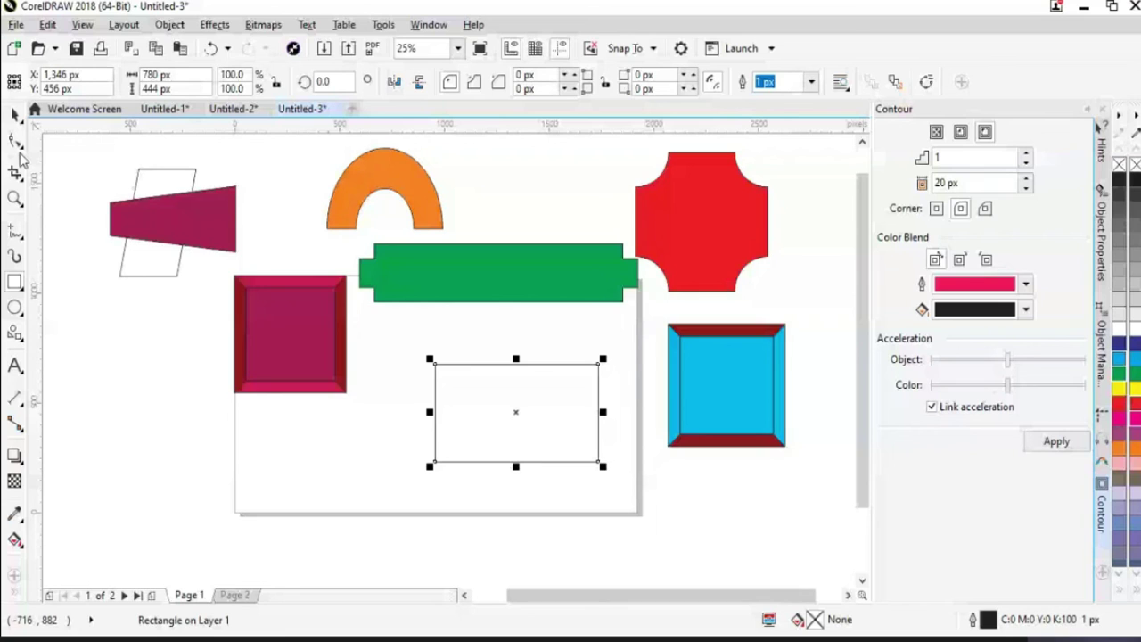
{"action": "left_click", "coordinate": [16, 198]}
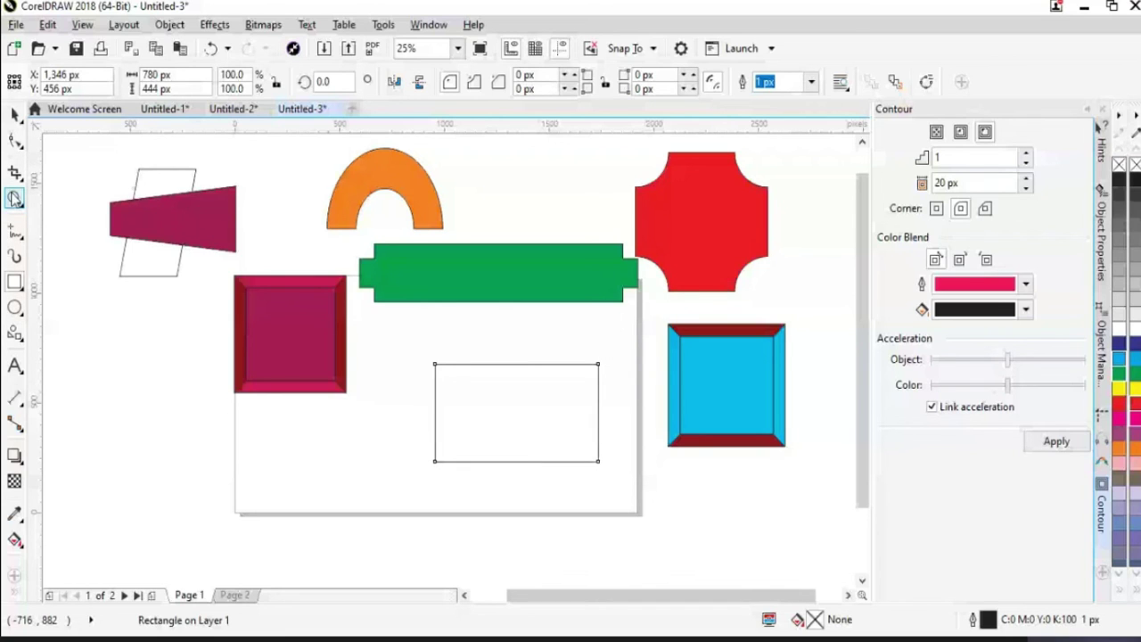
Draw a wavy freehand line across the rectangle and fill the region above it cyan
{"action": "left_click", "coordinate": [16, 230]}
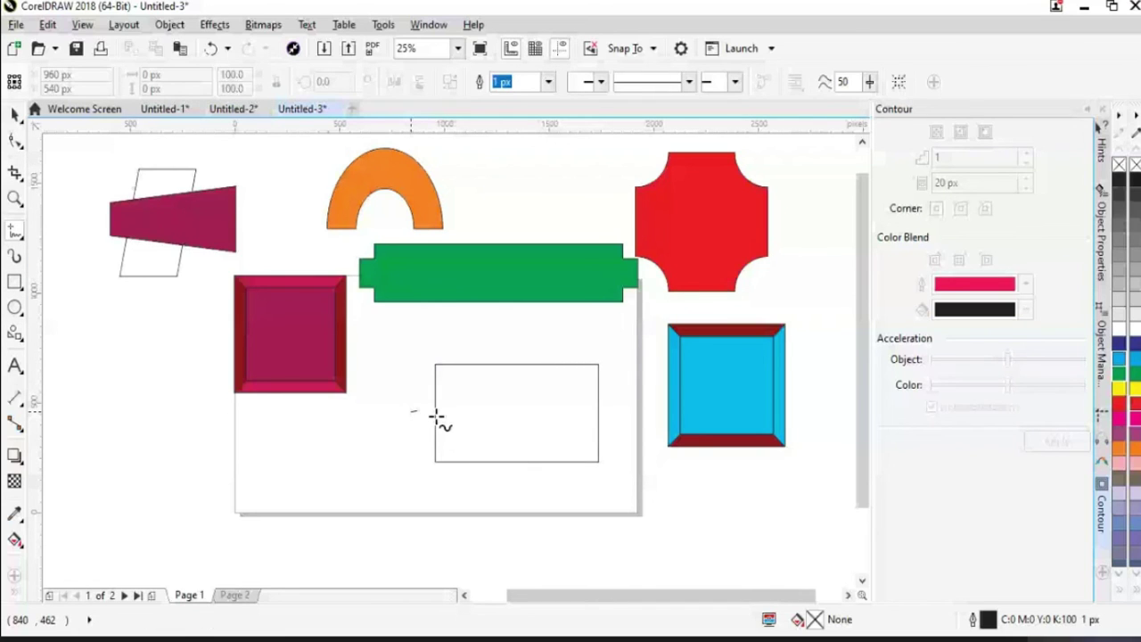
{"action": "left_click_drag", "start_coordinate": [437, 416], "coordinate": [622, 413]}
{"action": "key", "text": "space"}
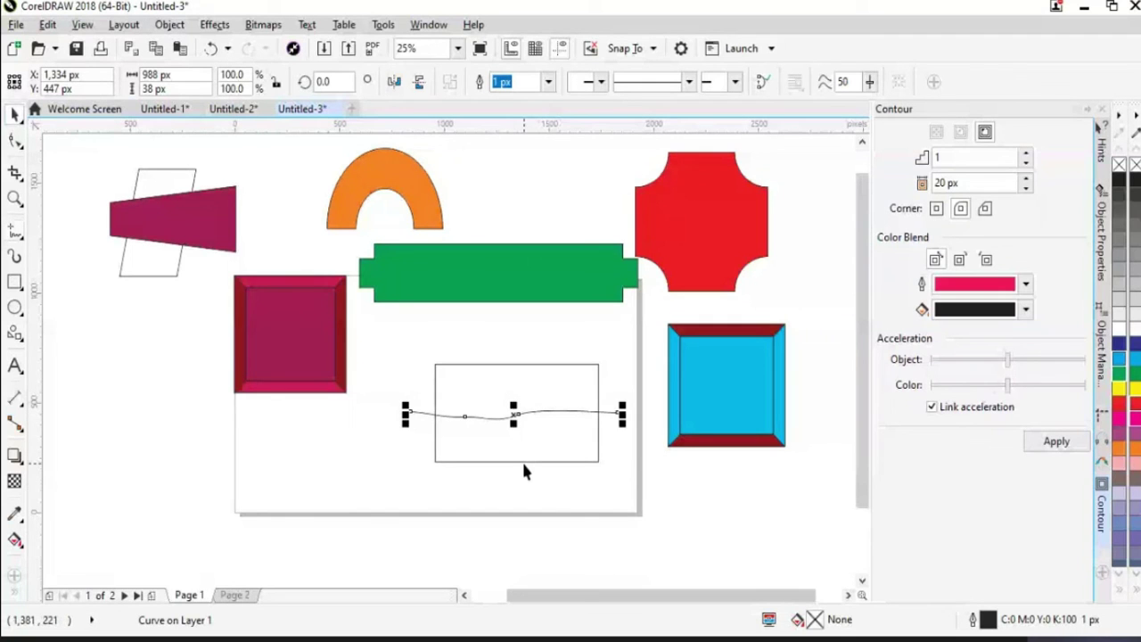
{"action": "left_click", "coordinate": [531, 462]}
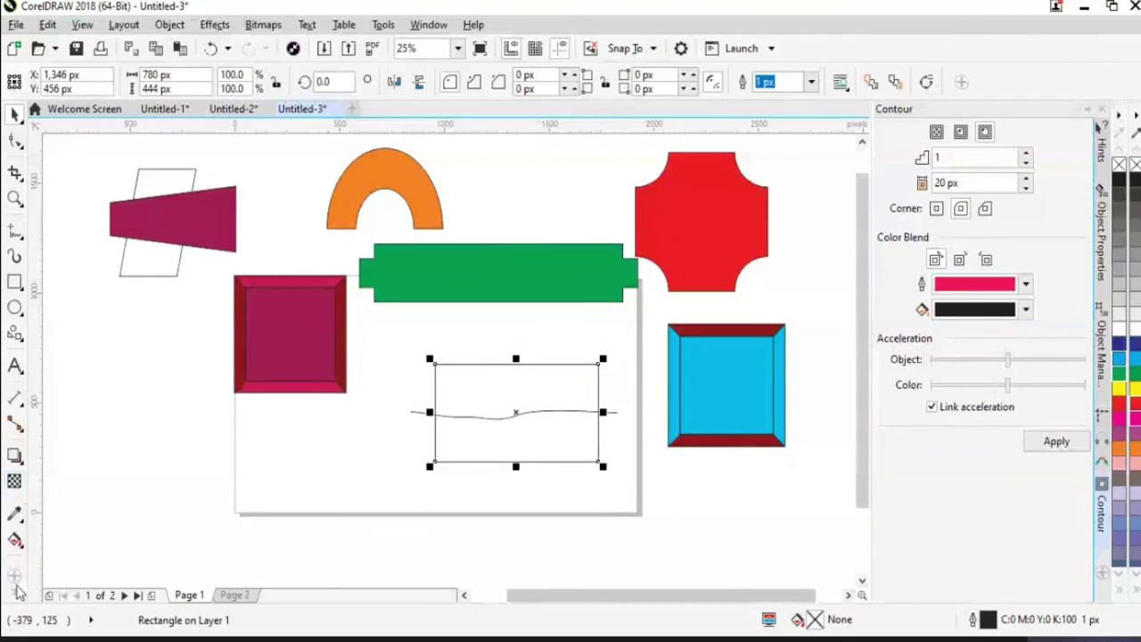
{"action": "left_click", "coordinate": [493, 381]}
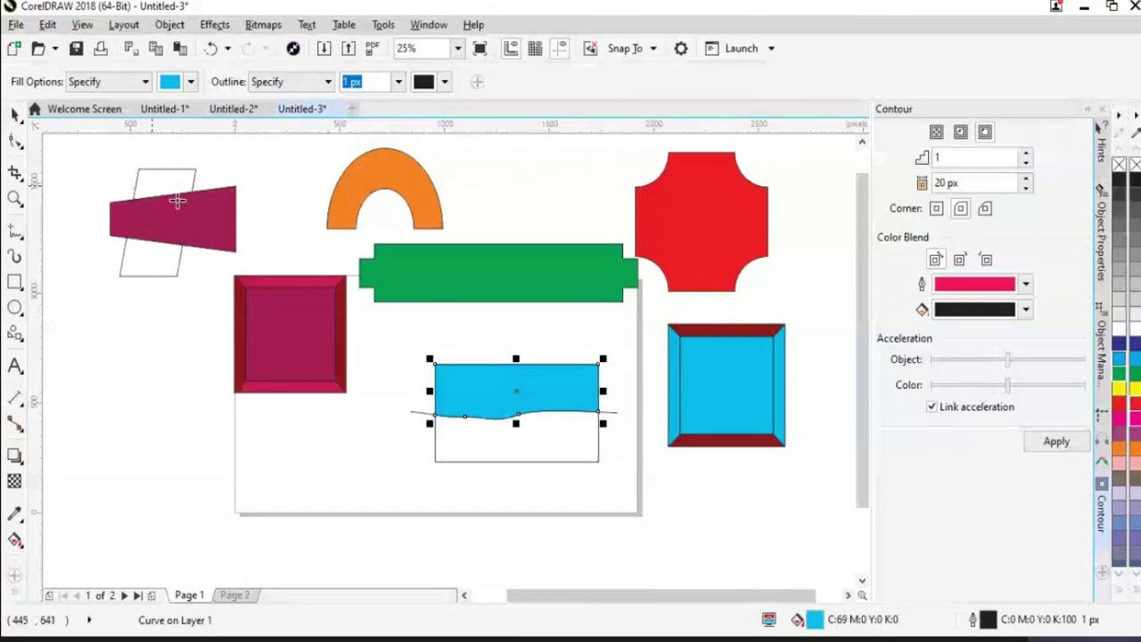
Set the Smart Fill colour to red and delete the cyan-filled piece
{"action": "left_click", "coordinate": [190, 81]}
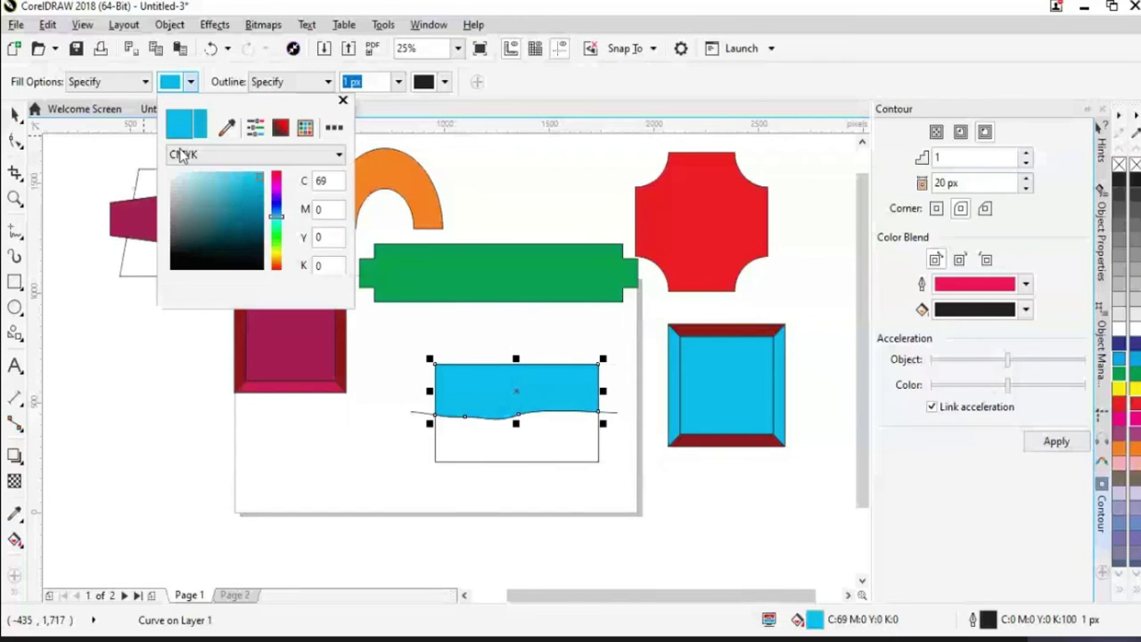
{"action": "left_click", "coordinate": [277, 172]}
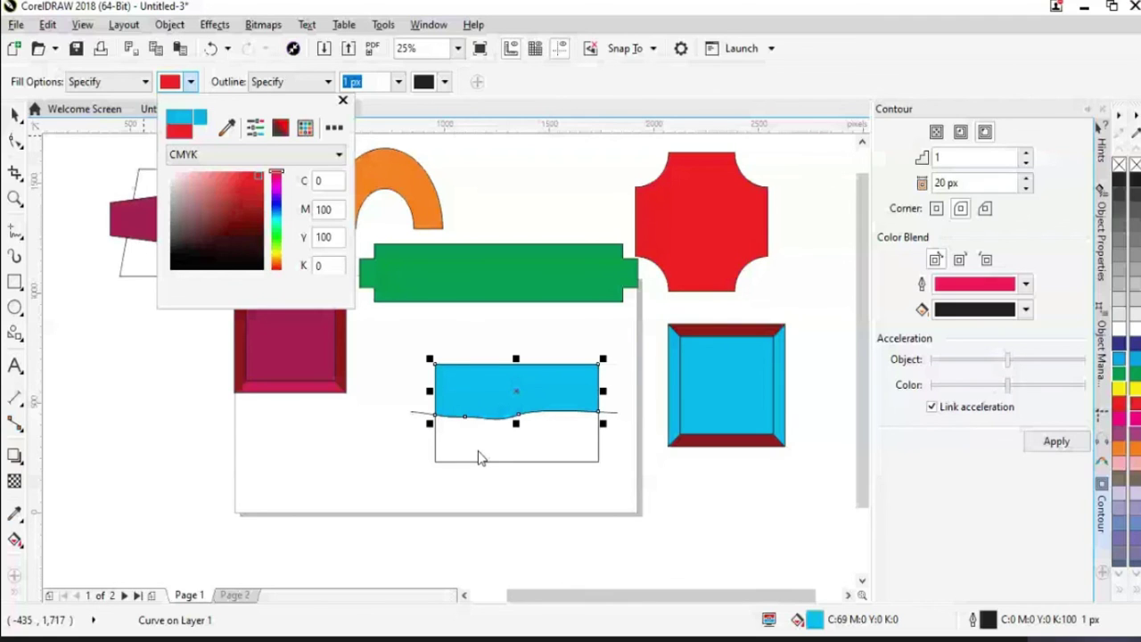
{"action": "key", "text": "Delete"}
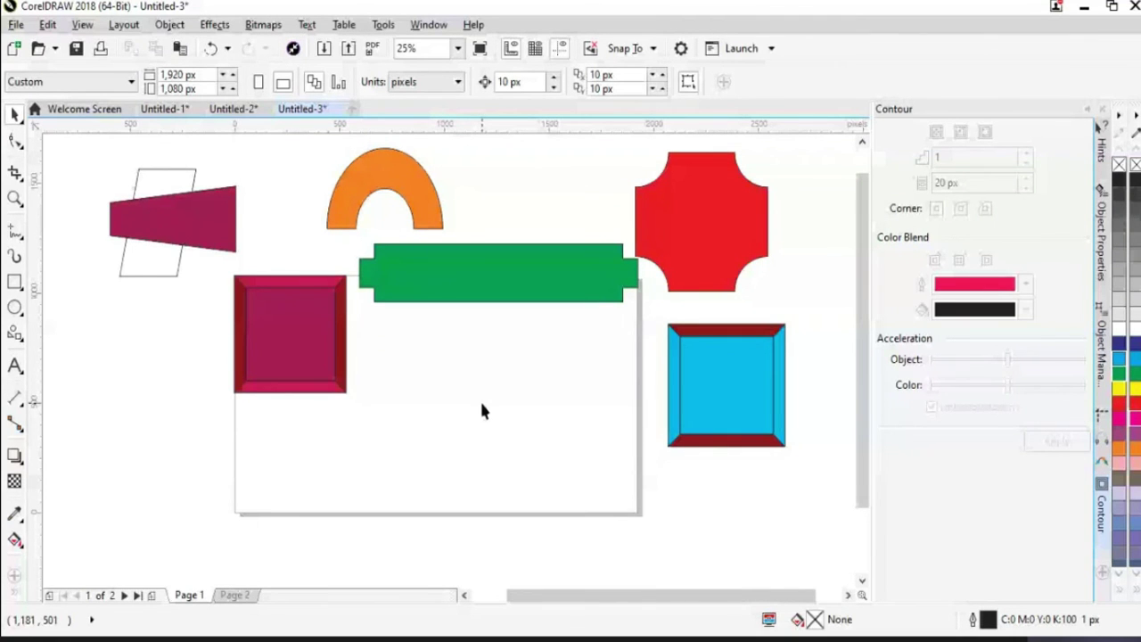
Drag the green bar down onto the page, cut it with a near-vertical freehand line, and select it
{"action": "left_click_drag", "start_coordinate": [487, 283], "coordinate": [493, 404]}
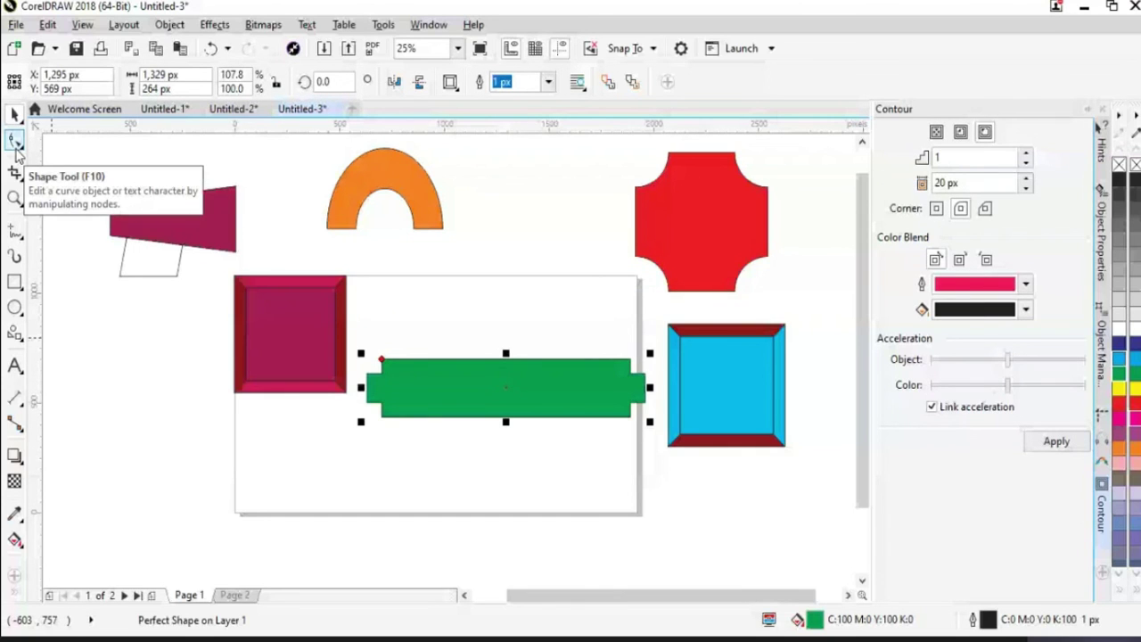
{"action": "left_click", "coordinate": [14, 230]}
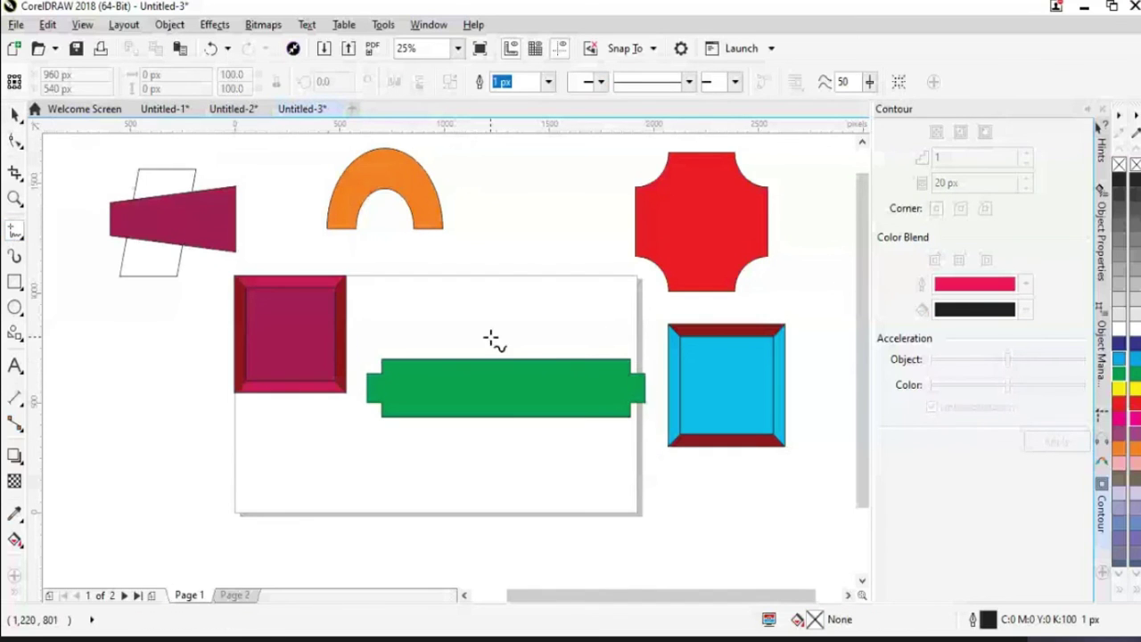
{"action": "left_click_drag", "start_coordinate": [508, 332], "coordinate": [520, 435]}
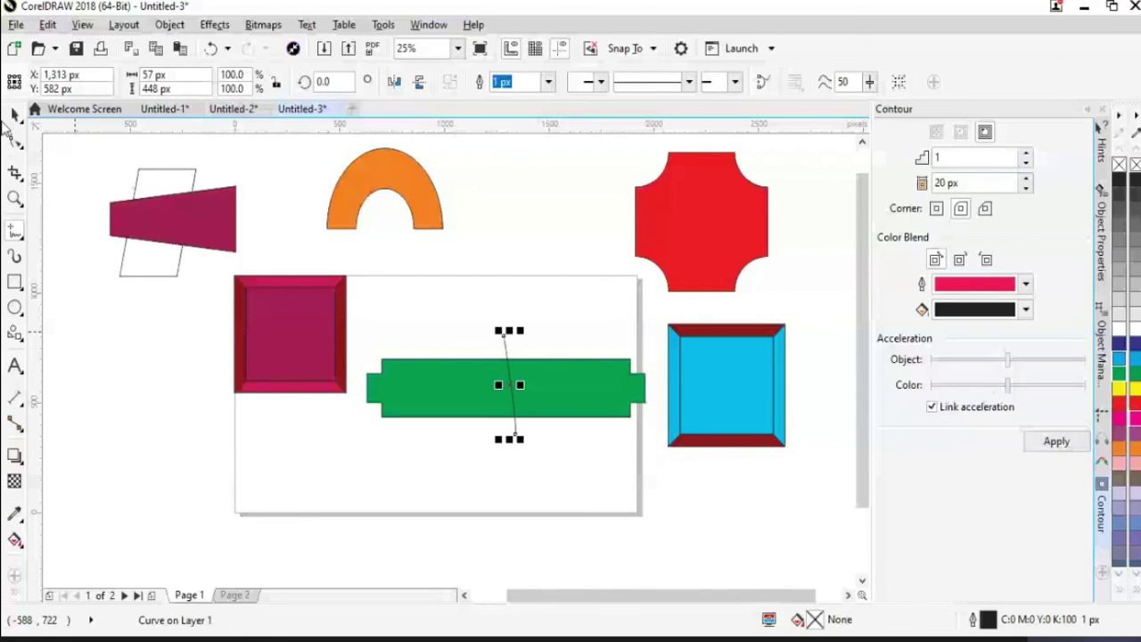
{"action": "left_click", "coordinate": [15, 116]}
{"action": "left_click", "coordinate": [570, 402]}
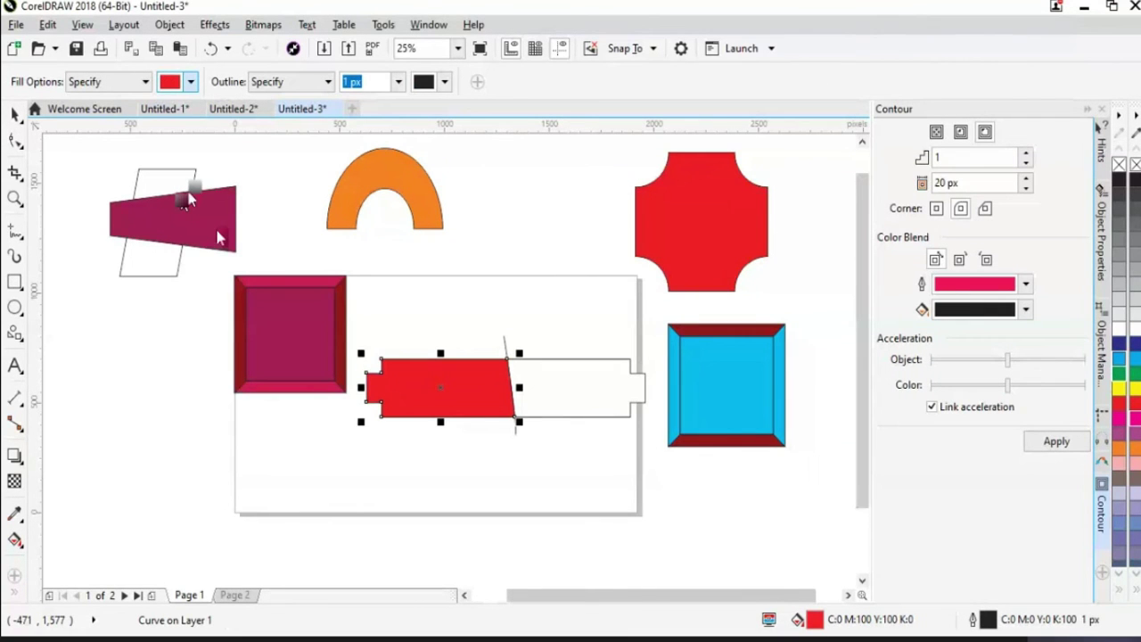
Fill the bar's white right section dark maroon (CMYK 44/77/65/48), then deselect
{"action": "left_click", "coordinate": [191, 81]}
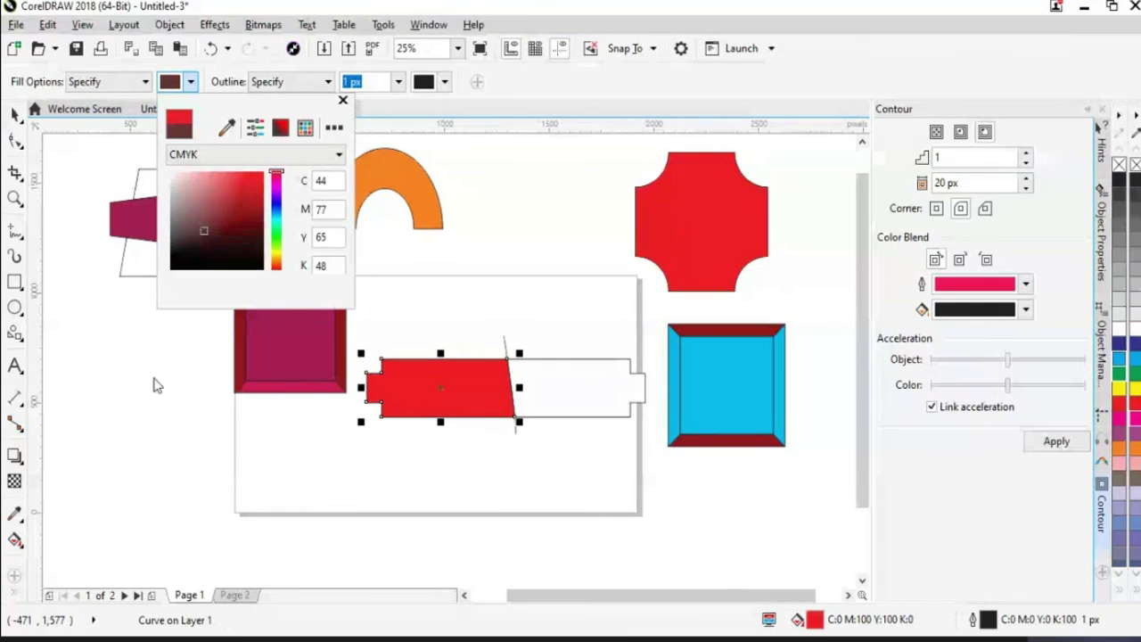
{"action": "left_click", "coordinate": [556, 391]}
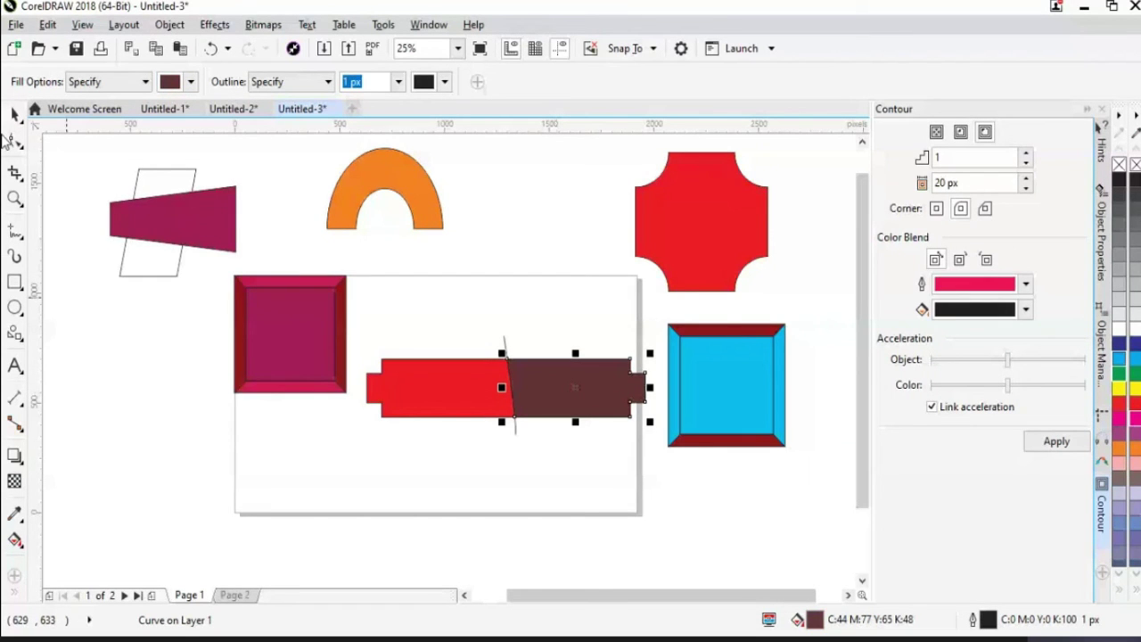
{"action": "left_click", "coordinate": [15, 114]}
{"action": "left_click", "coordinate": [562, 524]}
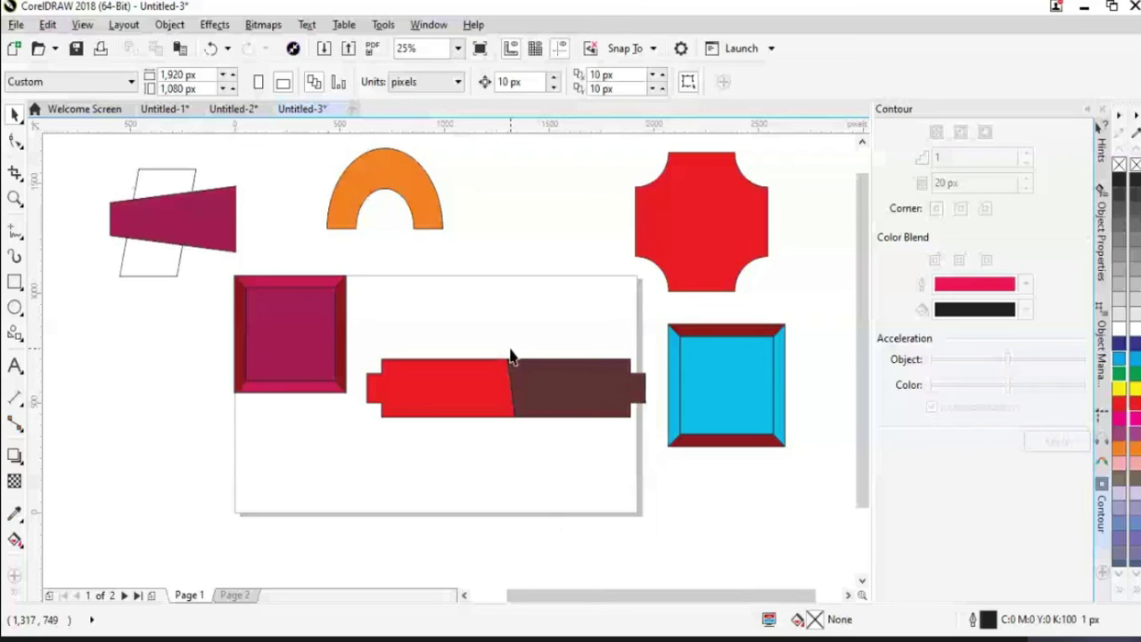
Select the red-and-maroon bar pieces, undo an accidental move, and remove the whole bar
{"action": "left_click_drag", "start_coordinate": [485, 326], "coordinate": [530, 483]}
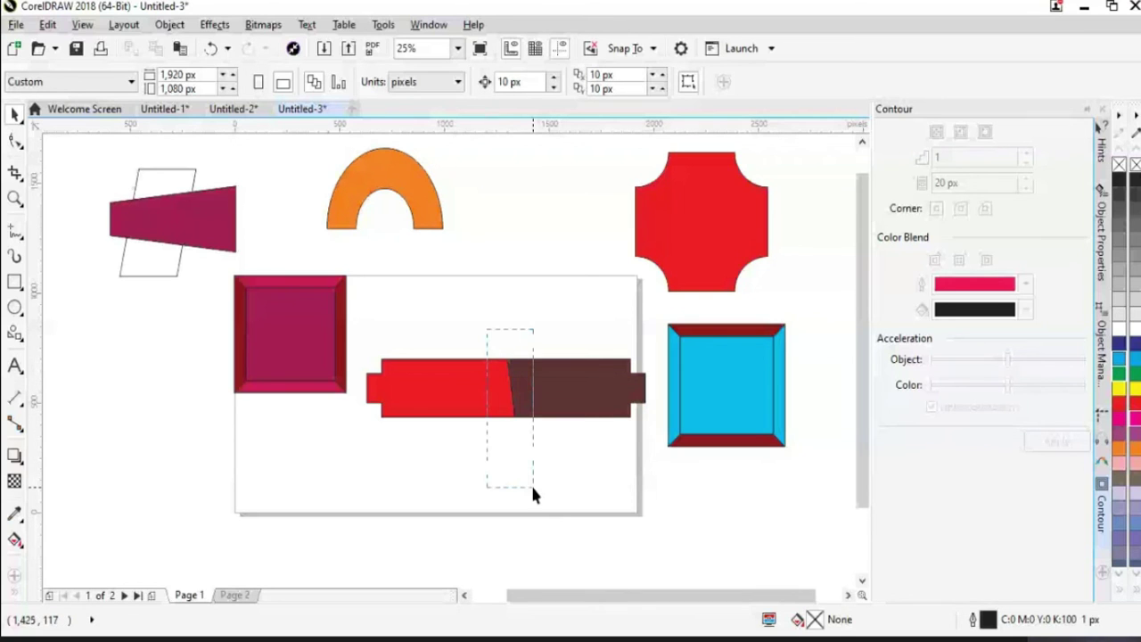
{"action": "left_click_drag", "start_coordinate": [377, 300], "coordinate": [611, 456]}
{"action": "left_click_drag", "start_coordinate": [433, 336], "coordinate": [499, 429]}
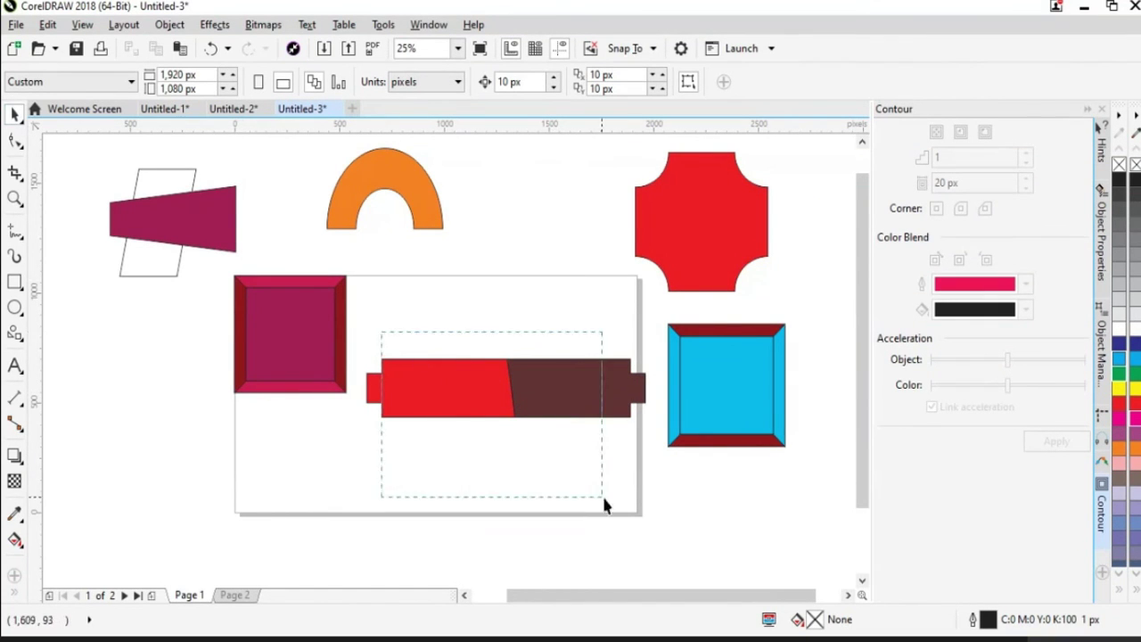
{"action": "left_click_drag", "start_coordinate": [491, 397], "coordinate": [492, 284]}
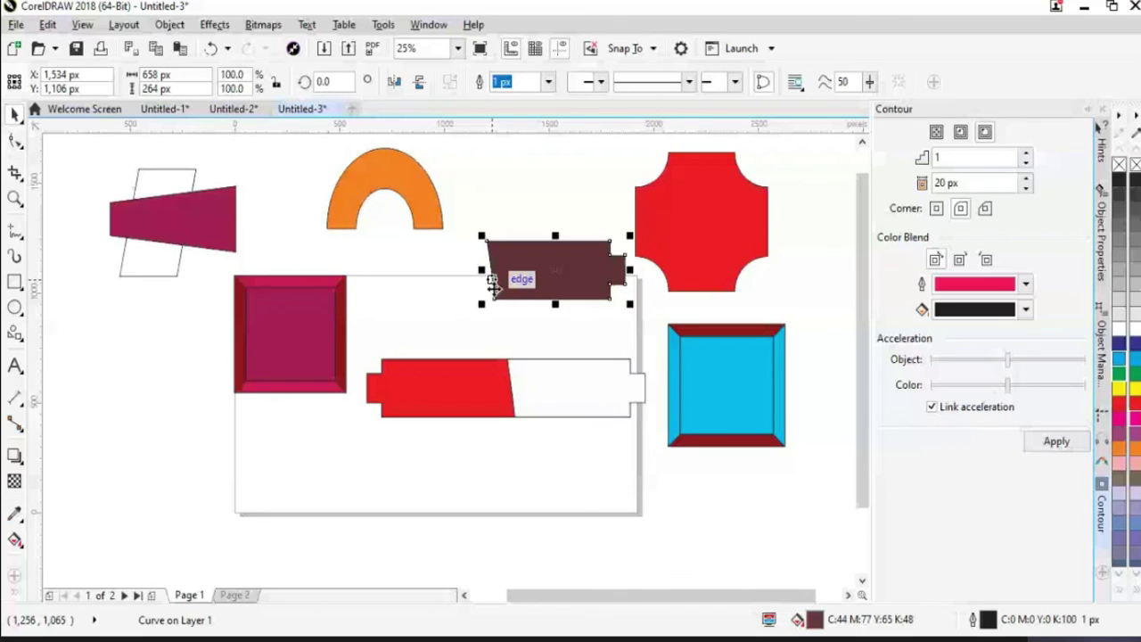
{"action": "key", "text": "ctrl+z"}
{"action": "left_click_drag", "start_coordinate": [366, 352], "coordinate": [488, 451]}
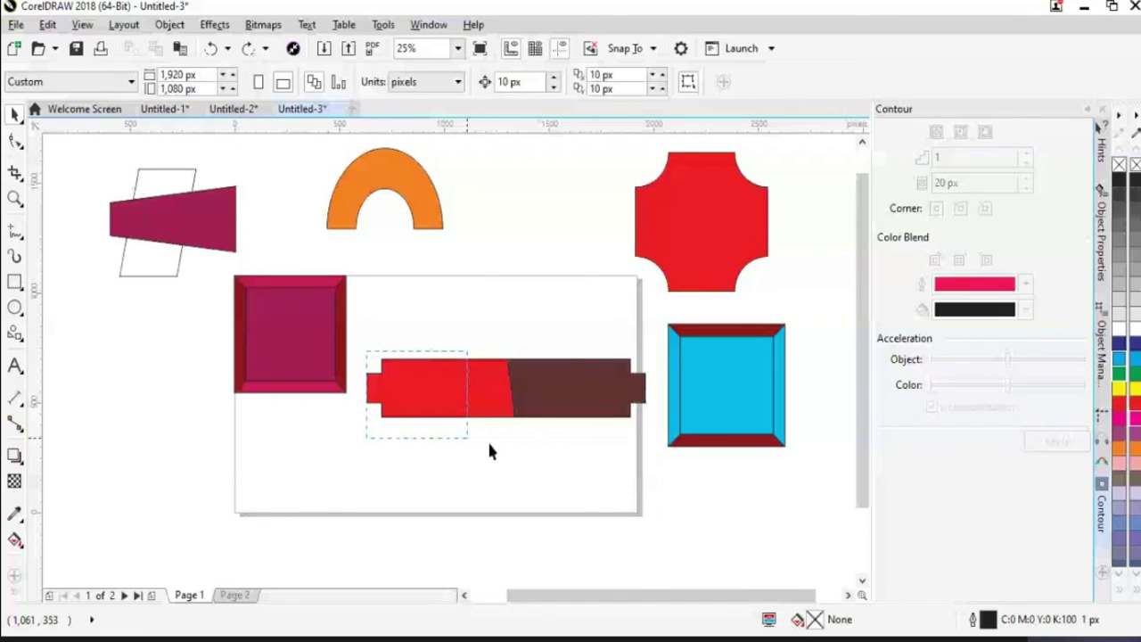
{"action": "left_click_drag", "start_coordinate": [487, 439], "coordinate": [486, 438]}
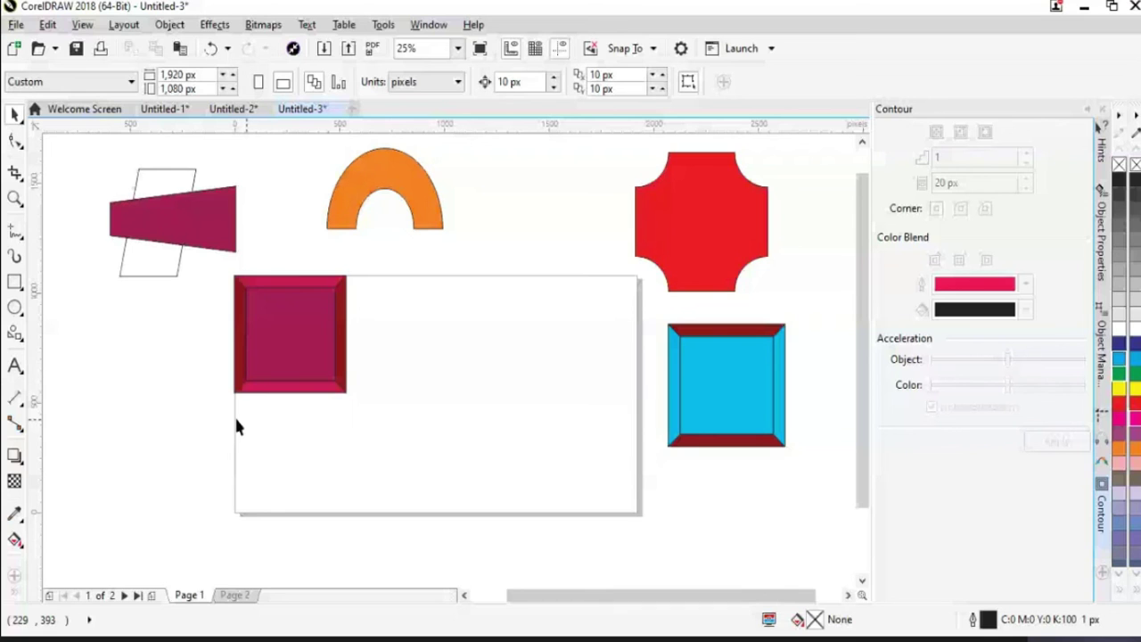
{"action": "left_click", "coordinate": [15, 334]}
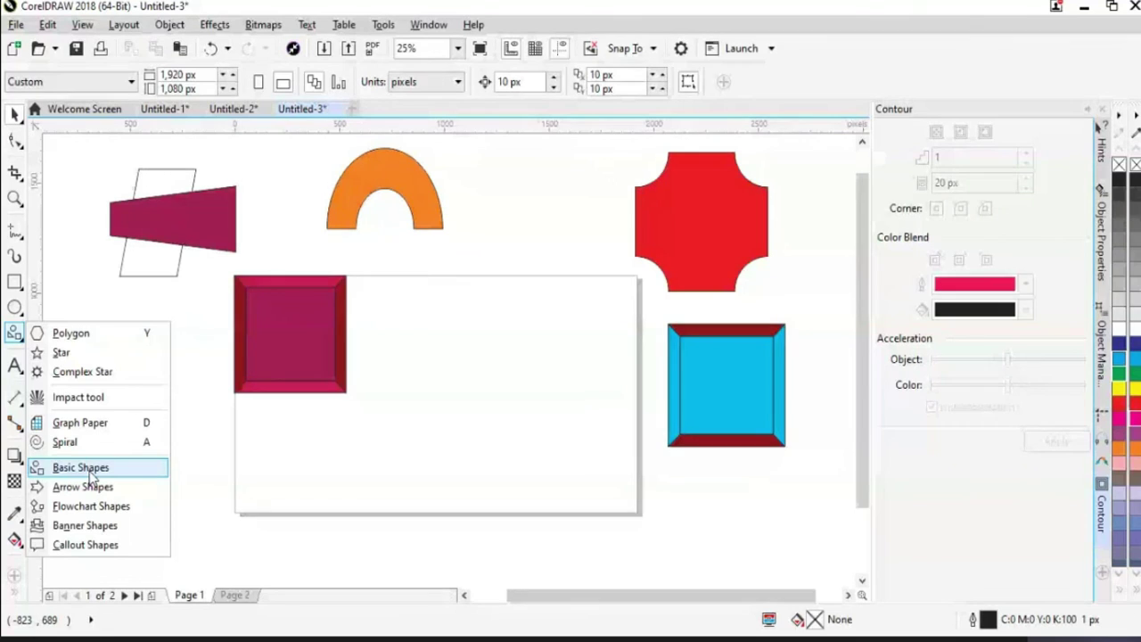
Draw an unfilled 624 × 624 px bevelled-square frame right of the magenta square, then deselect
{"action": "left_click", "coordinate": [91, 473]}
{"action": "left_click", "coordinate": [451, 85]}
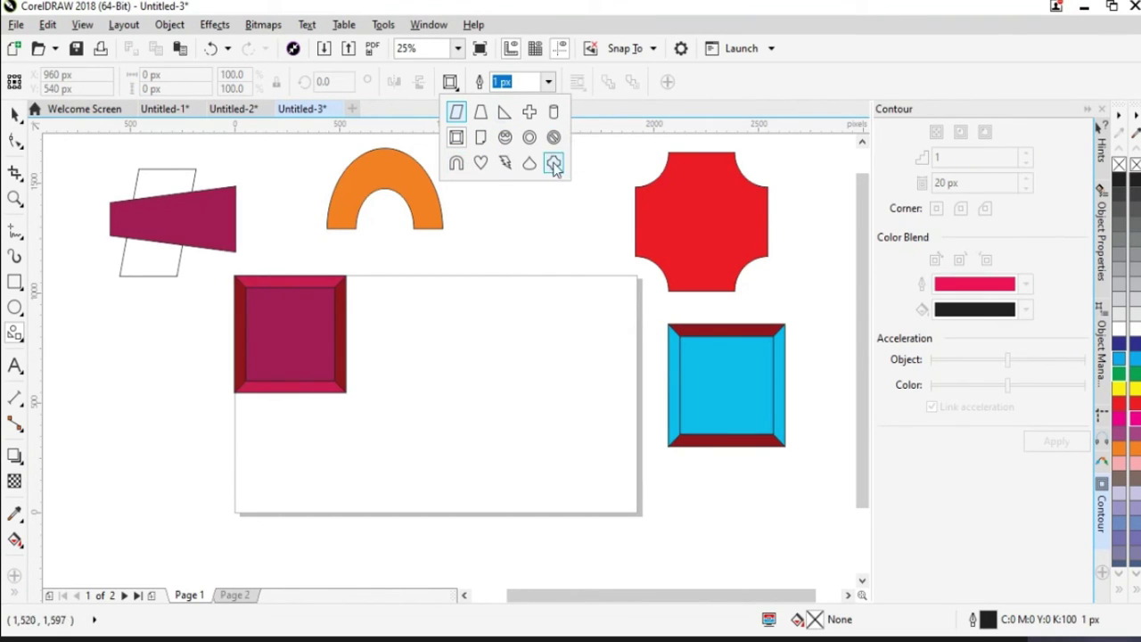
{"action": "left_click", "coordinate": [456, 137]}
{"action": "mouse_move", "coordinate": [466, 308]}
{"action": "left_mouse_down"}
{"action": "mouse_move", "coordinate": [524, 367]}
{"action": "mouse_move", "coordinate": [526, 428]}
{"action": "mouse_move", "coordinate": [546, 445]}
{"action": "left_mouse_up"}
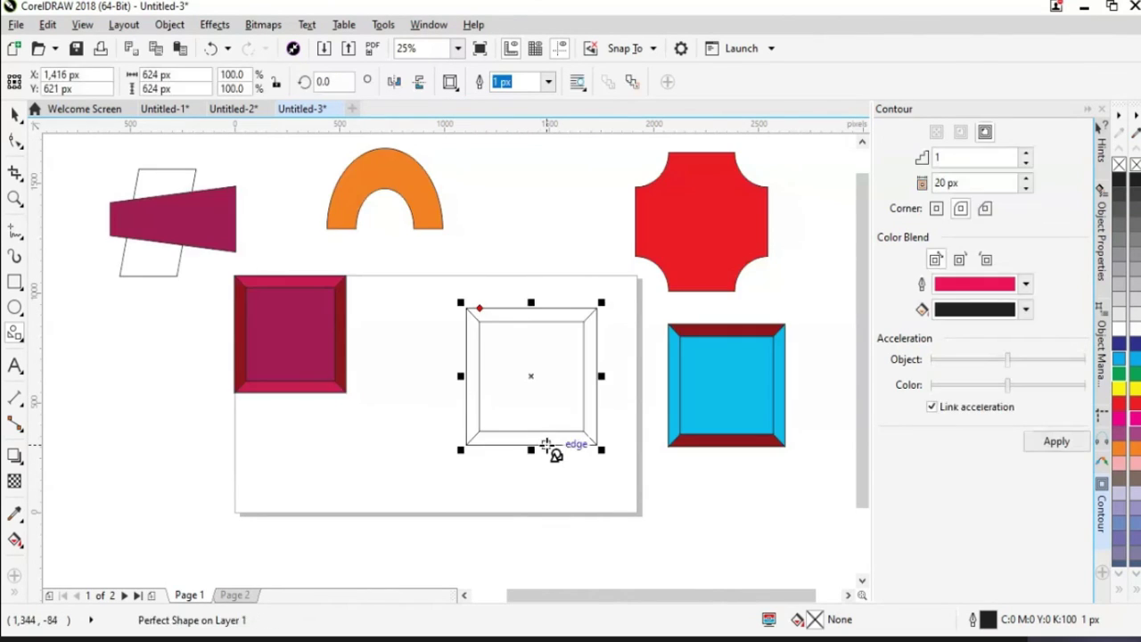
{"action": "left_click", "coordinate": [14, 114]}
{"action": "left_click", "coordinate": [430, 438]}
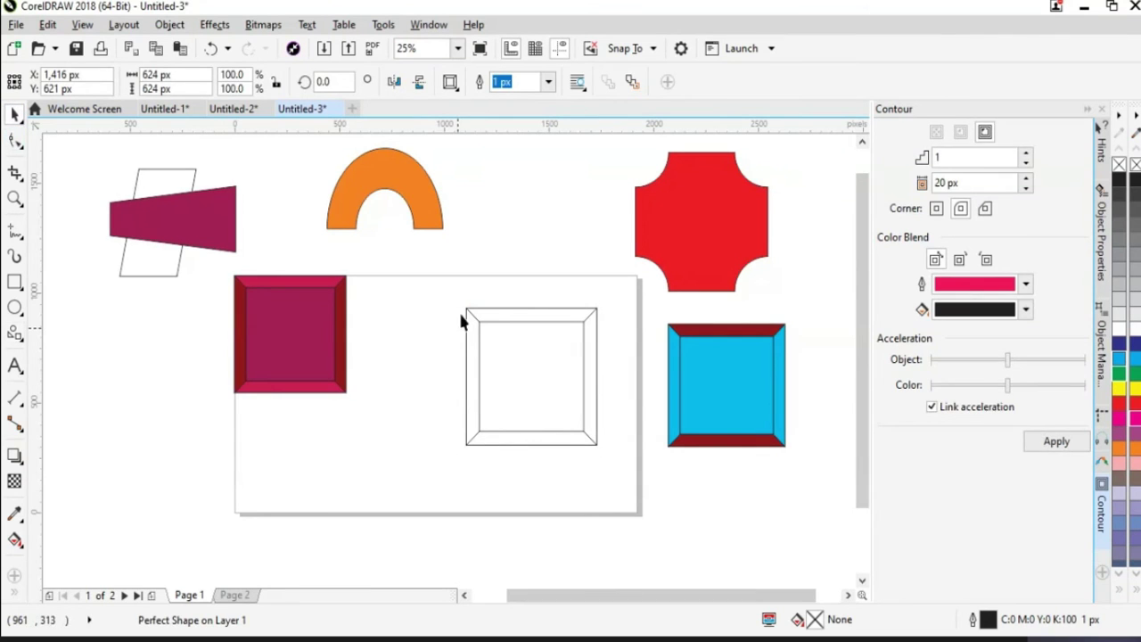
{"action": "left_click", "coordinate": [461, 321]}
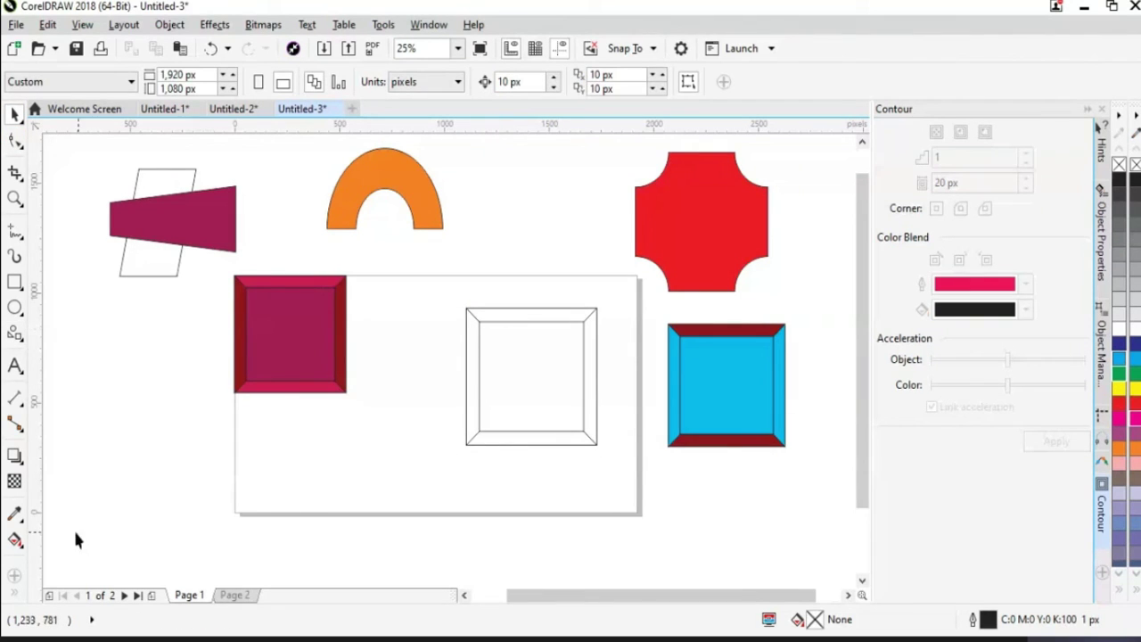
{"action": "left_click", "coordinate": [14, 596]}
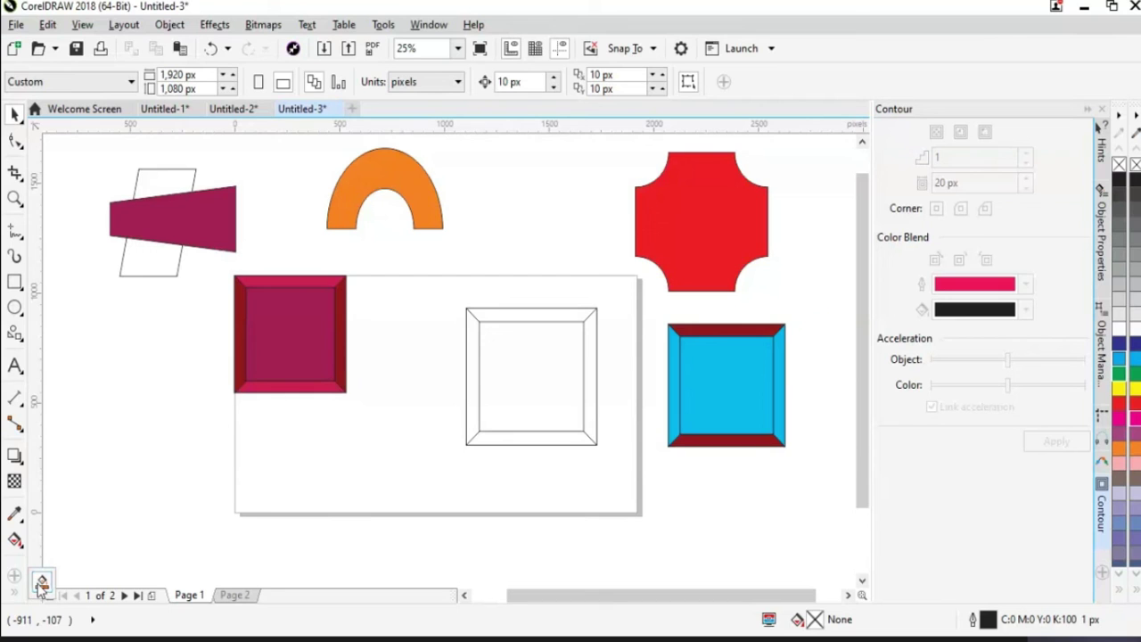
Fill the frame's top and bottom bands maroon with Smart Fill
{"action": "left_click", "coordinate": [42, 584]}
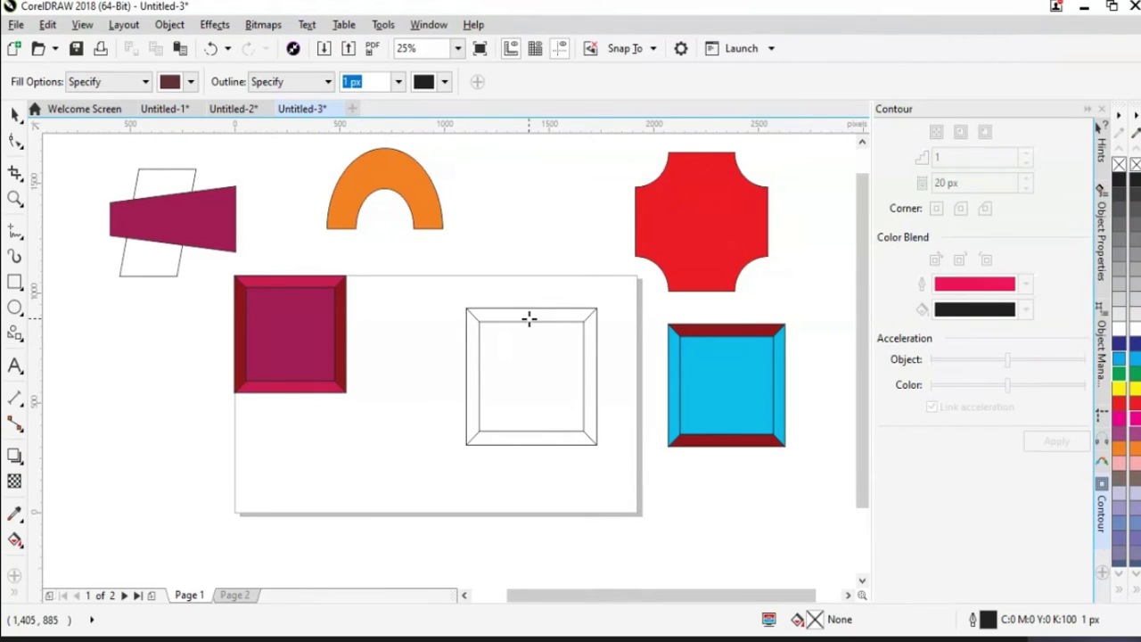
{"action": "left_click", "coordinate": [531, 316]}
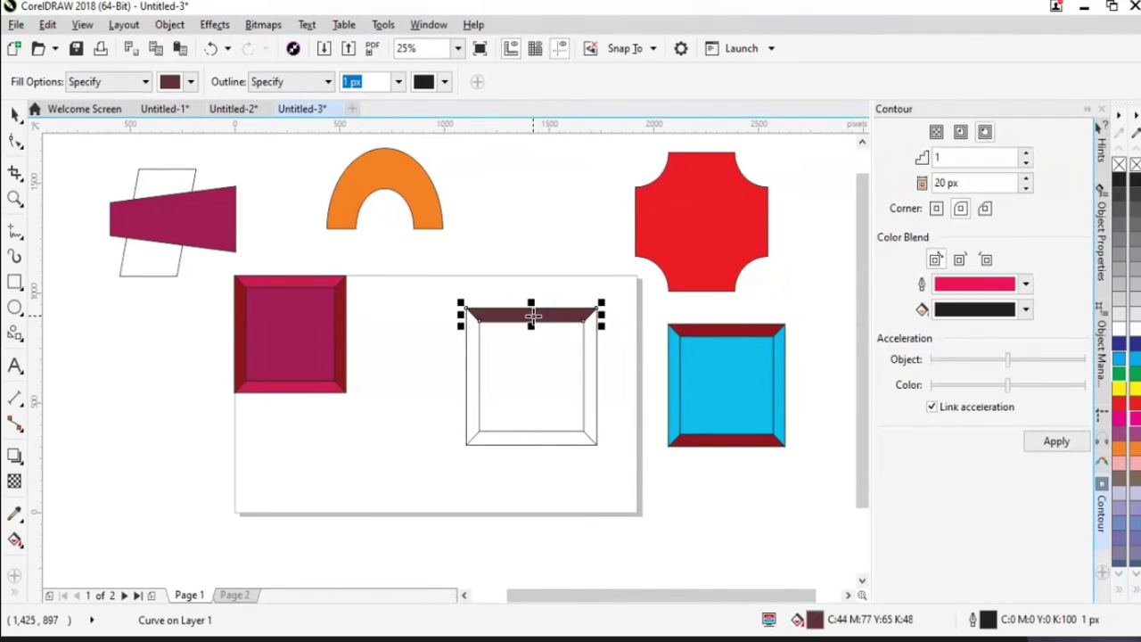
{"action": "left_click", "coordinate": [538, 439]}
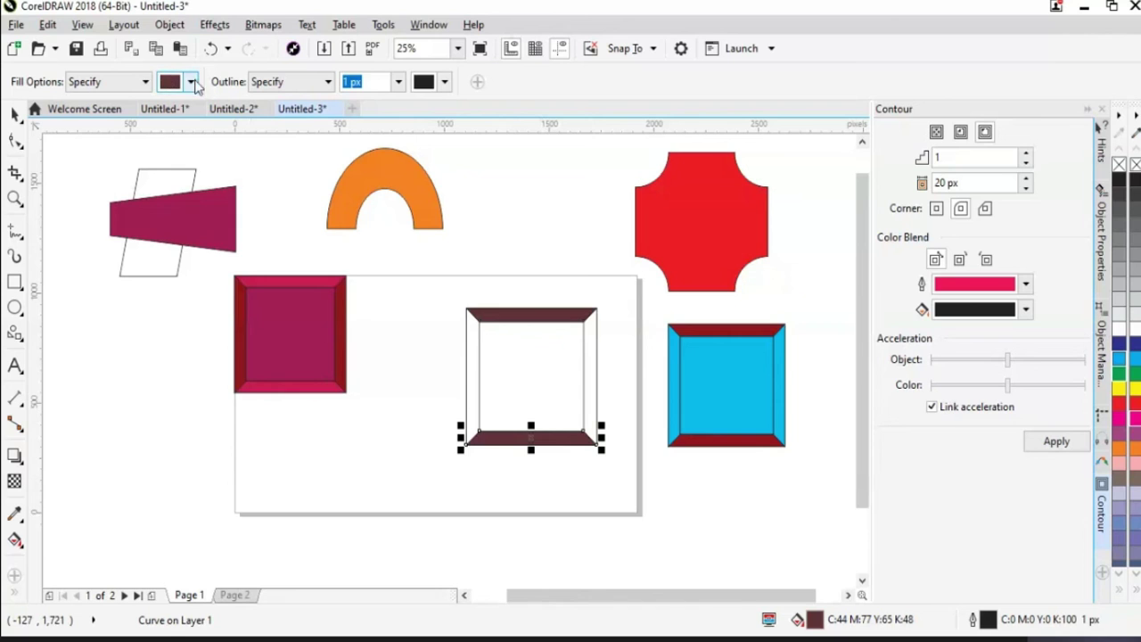
Set the fill colour to light green and fill the frame's left and right bands
{"action": "left_click", "coordinate": [191, 82]}
{"action": "left_click", "coordinate": [144, 82]}
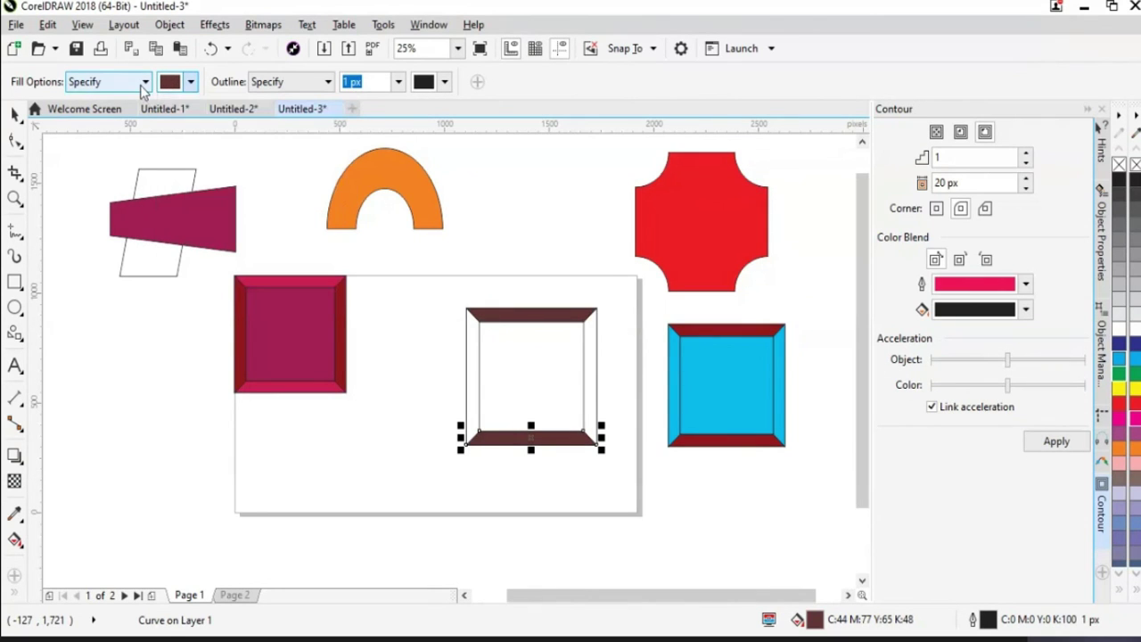
{"action": "left_click", "coordinate": [143, 82]}
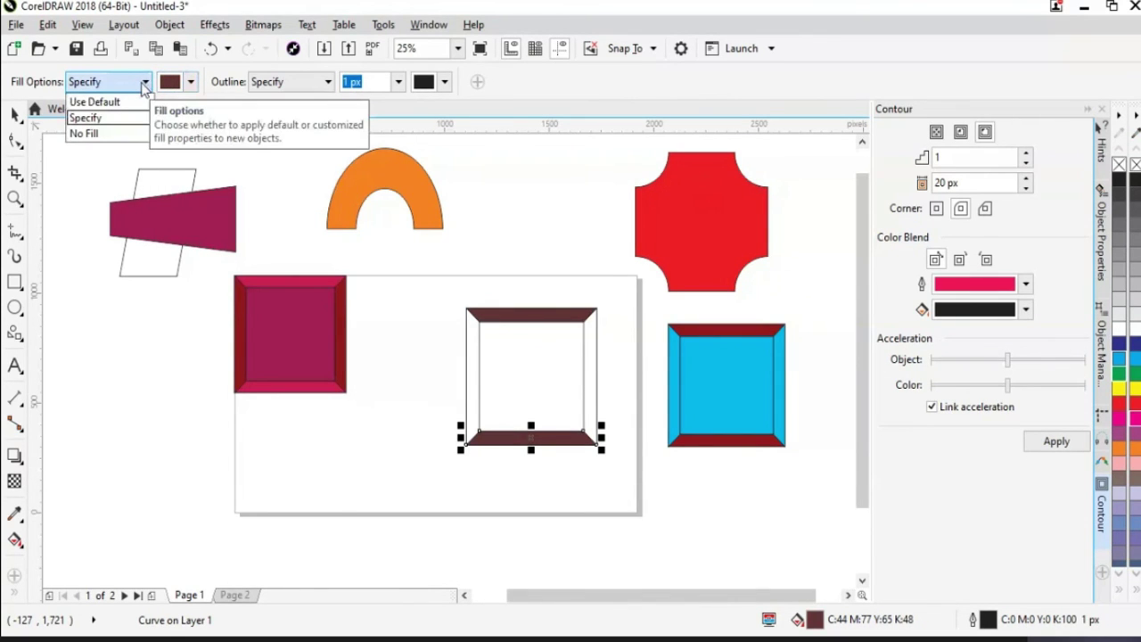
{"action": "left_click", "coordinate": [190, 82]}
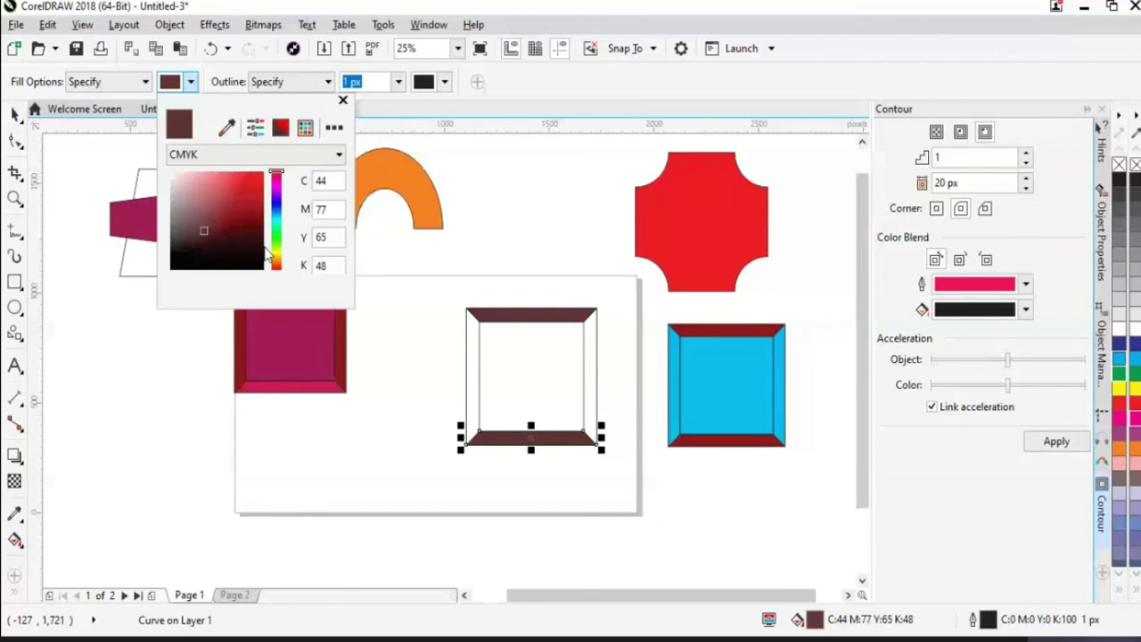
{"action": "left_click", "coordinate": [475, 386]}
{"action": "left_click", "coordinate": [475, 386]}
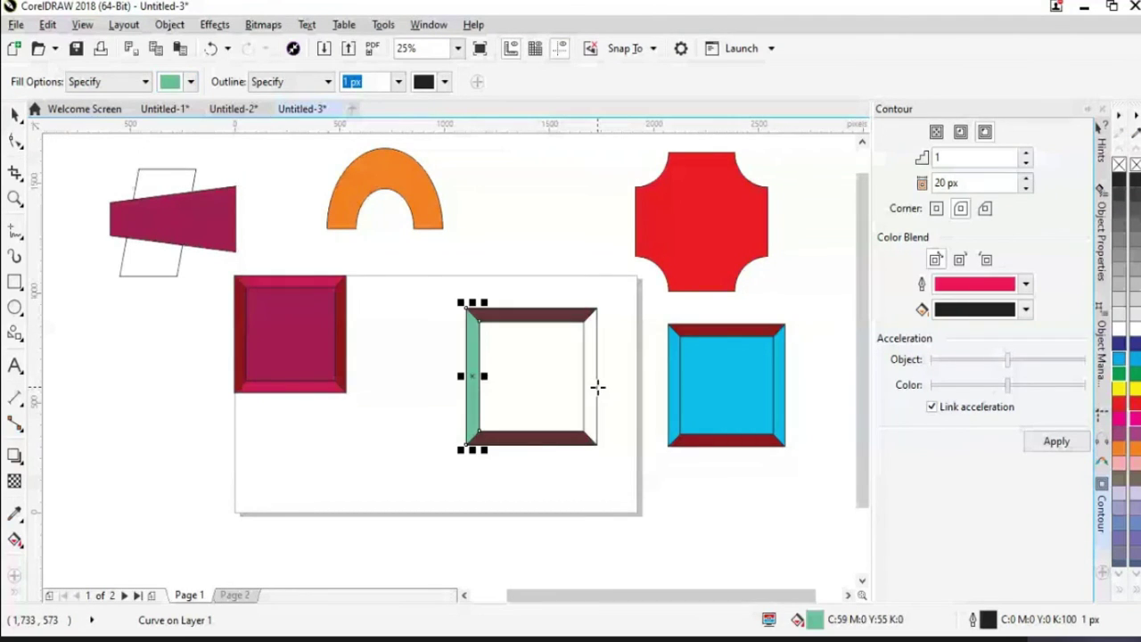
{"action": "left_click", "coordinate": [596, 386]}
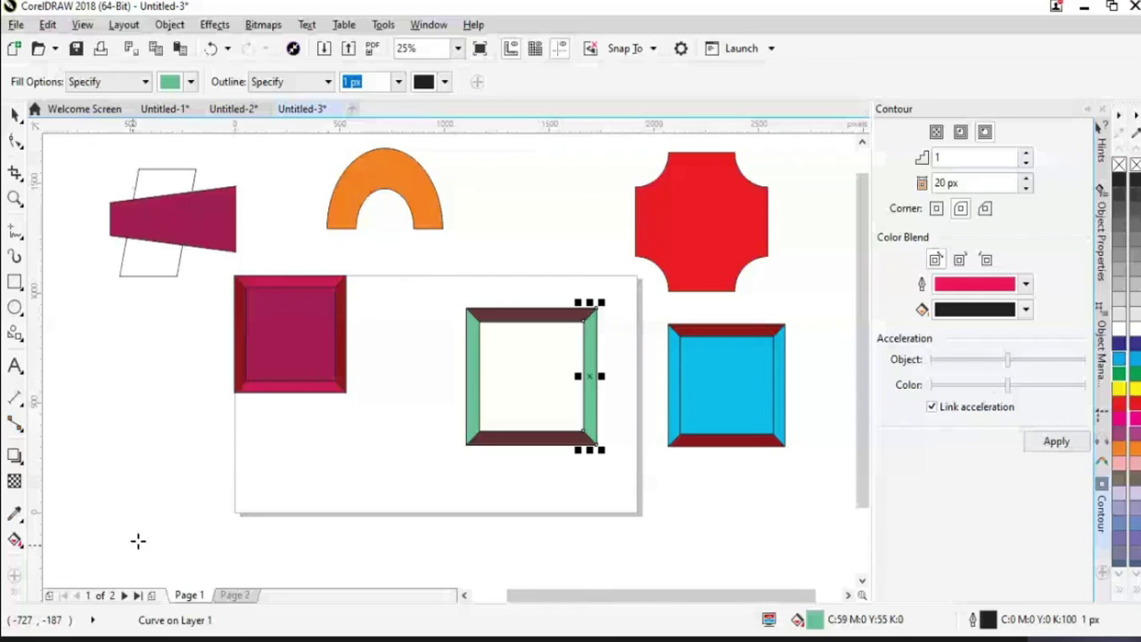
Fill the frame's centre green, then lighten the colour and refill it pale green
{"action": "left_click", "coordinate": [15, 541]}
{"action": "left_click", "coordinate": [555, 407]}
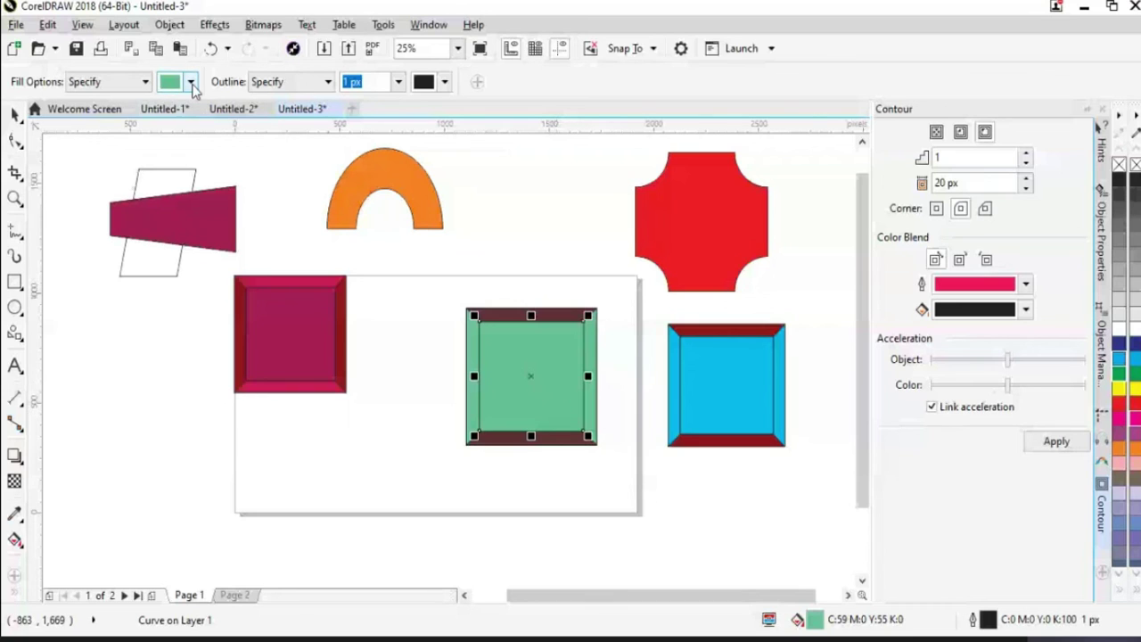
{"action": "left_click", "coordinate": [191, 81]}
{"action": "left_click_drag", "start_coordinate": [211, 192], "coordinate": [200, 174]}
{"action": "left_click", "coordinate": [184, 382]}
{"action": "left_click", "coordinate": [496, 394]}
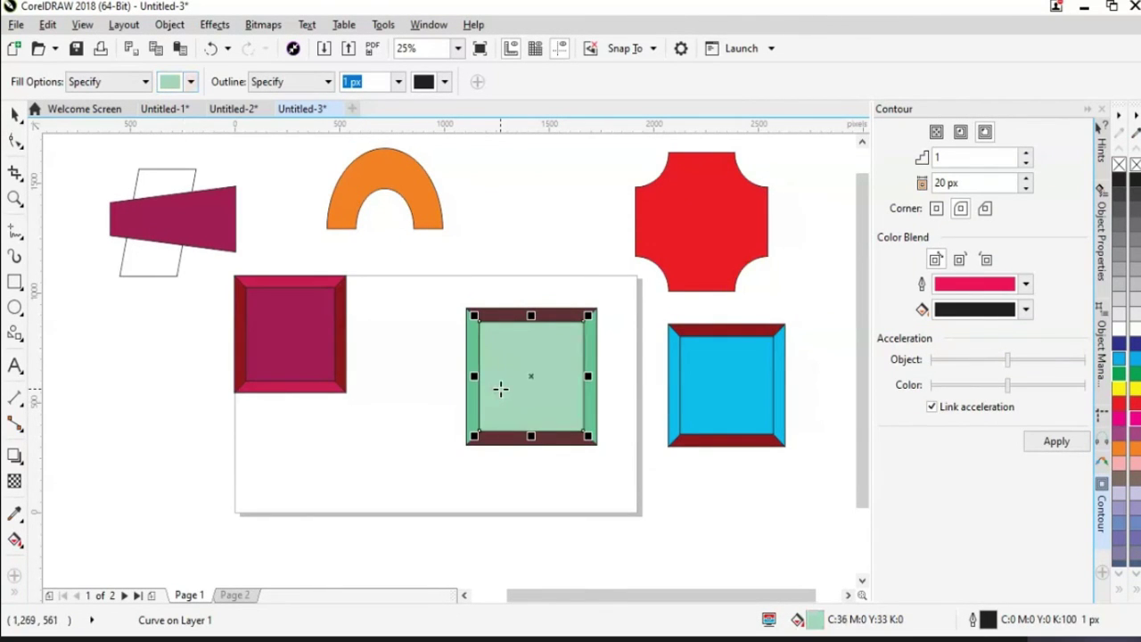
{"action": "left_click", "coordinate": [14, 114]}
{"action": "left_click", "coordinate": [434, 464]}
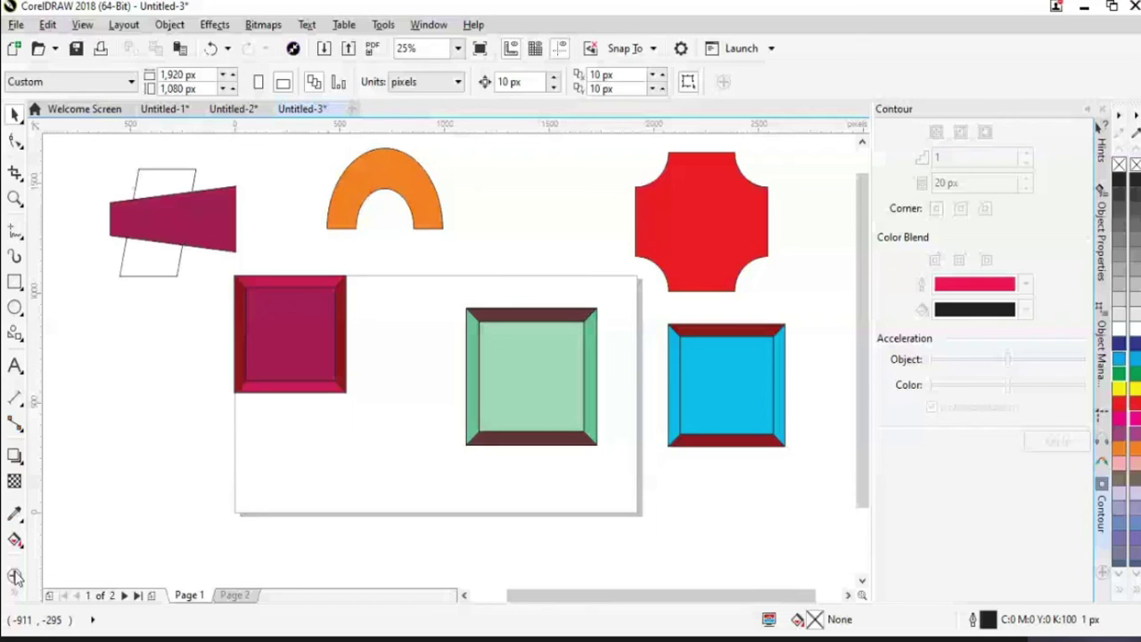
{"action": "right_click", "coordinate": [16, 578]}
{"action": "mouse_move", "coordinate": [107, 256]}
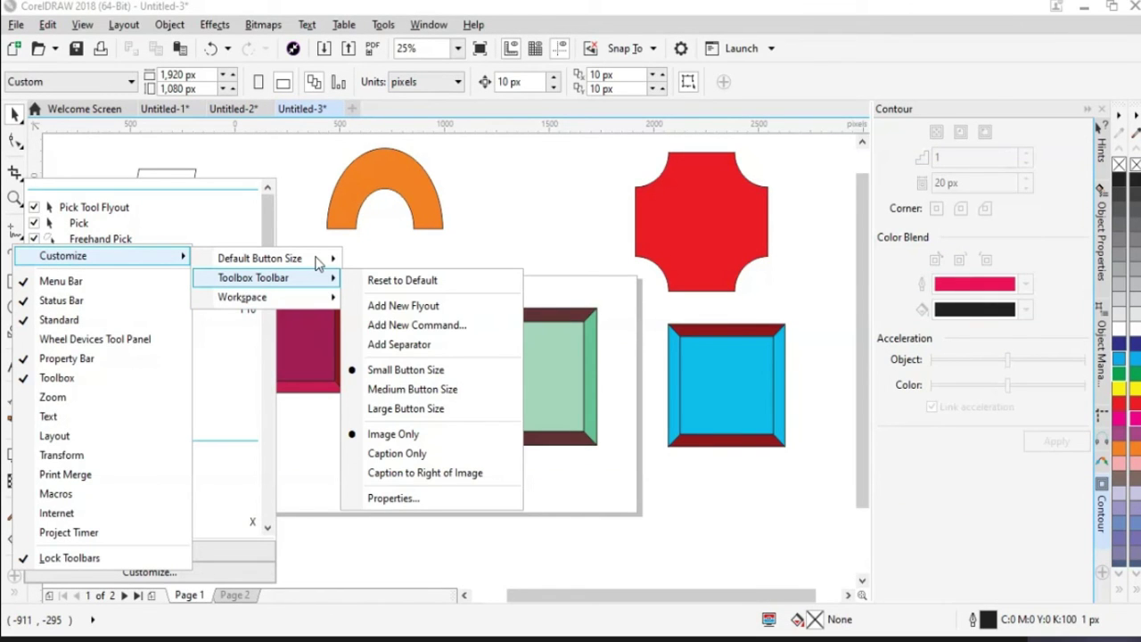
{"action": "mouse_move", "coordinate": [317, 260]}
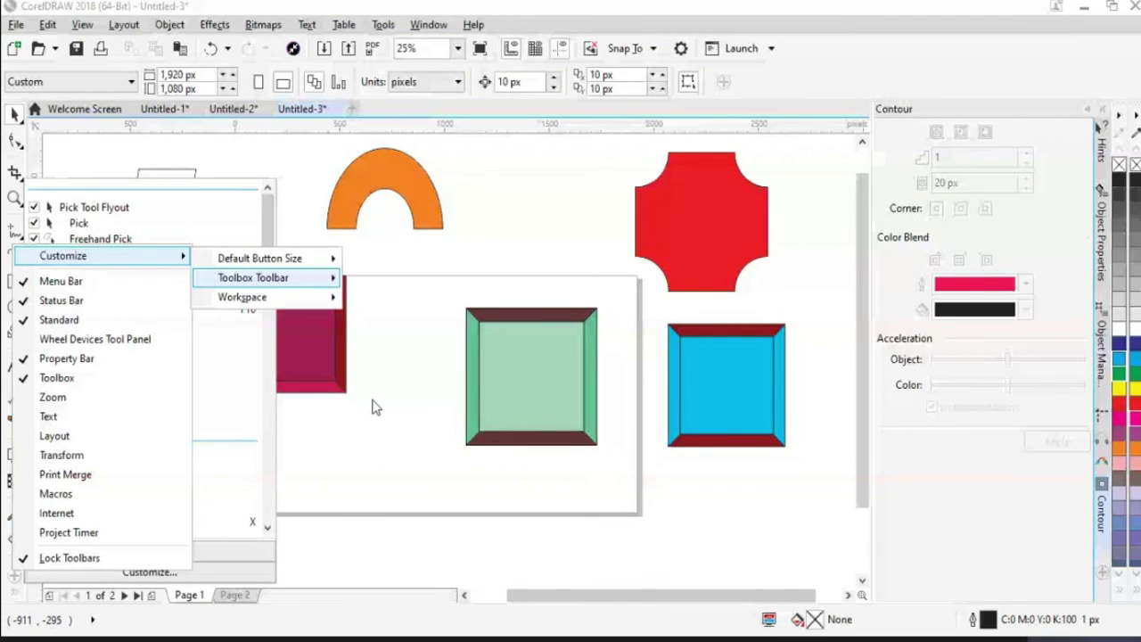
{"action": "left_click", "coordinate": [526, 409]}
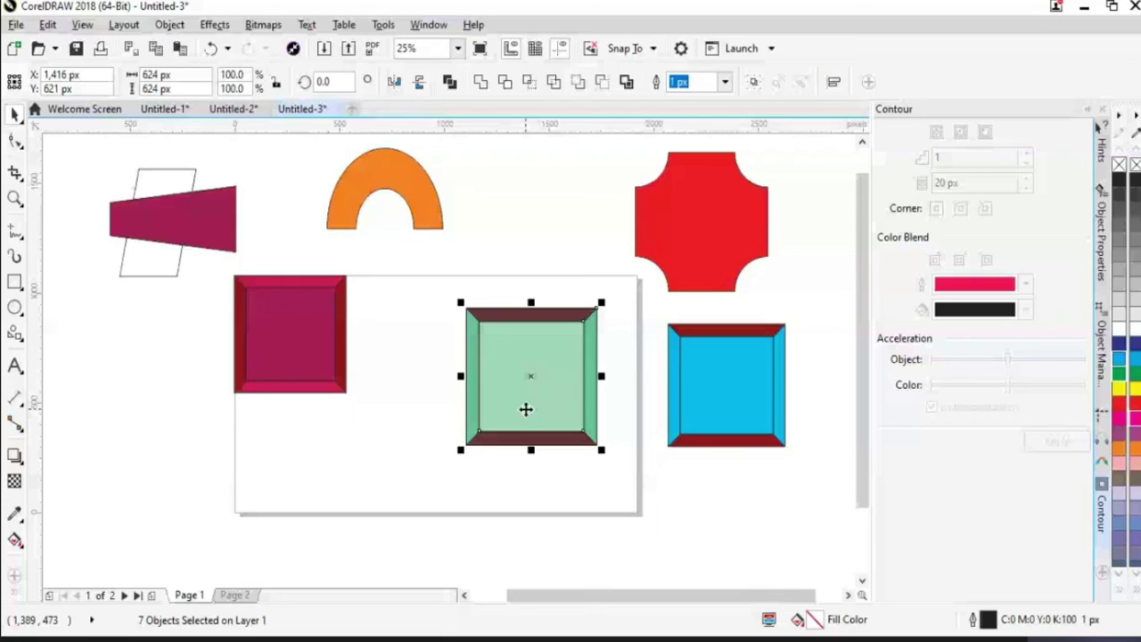
Undo the last change and open a new blank 1,920 × 1,080 px document, Untitled-4
{"action": "key", "text": "ctrl+z"}
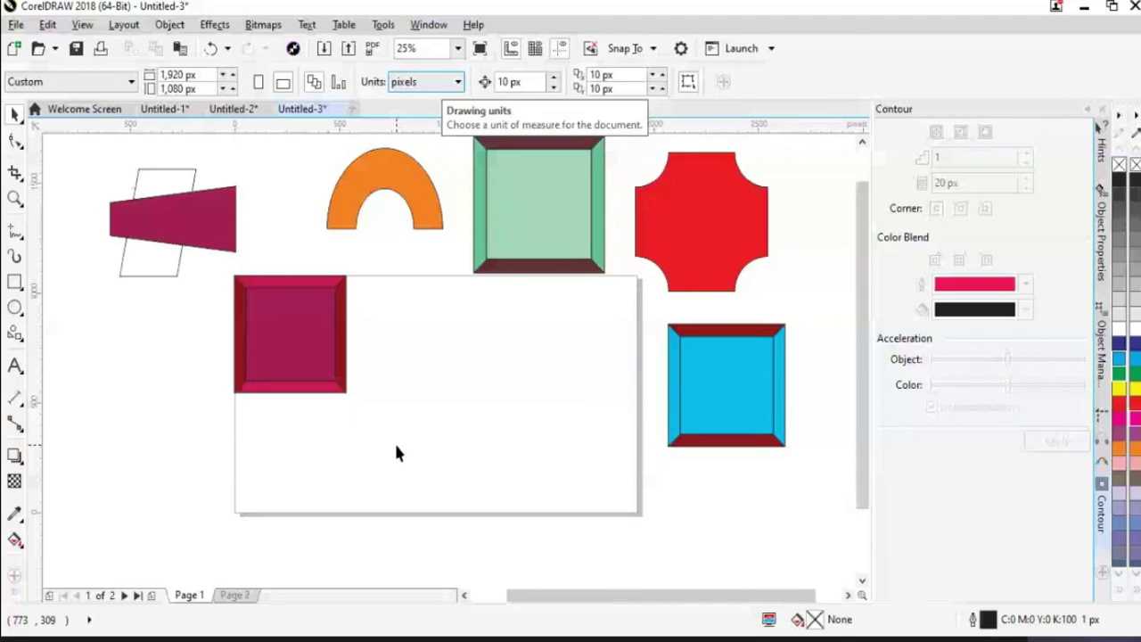
{"action": "left_click", "coordinate": [15, 335]}
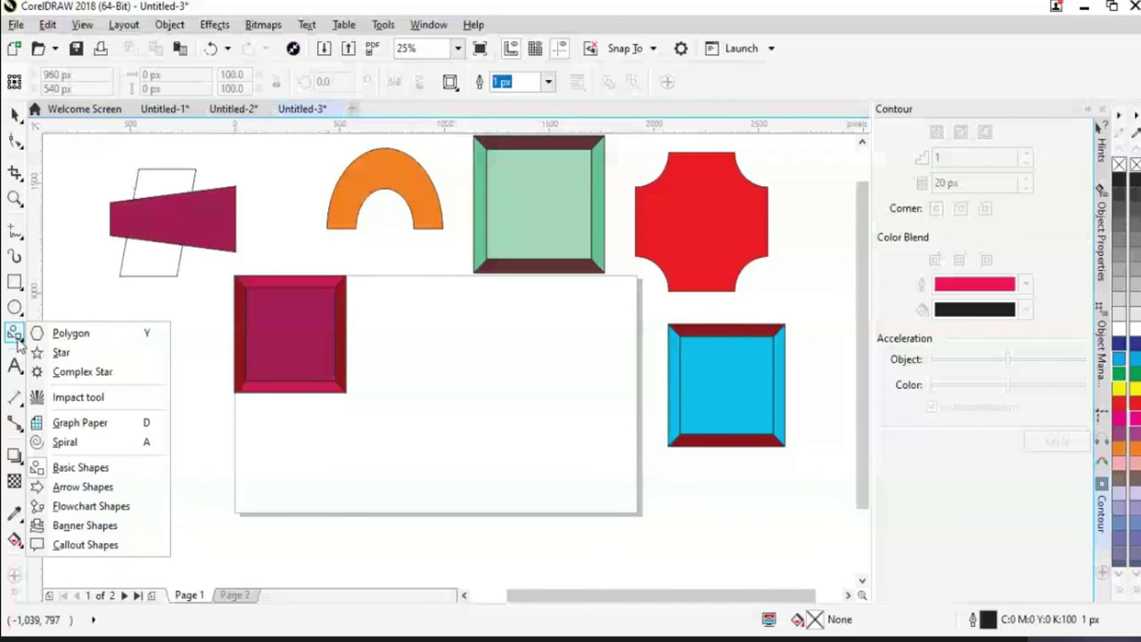
{"action": "left_click", "coordinate": [80, 467]}
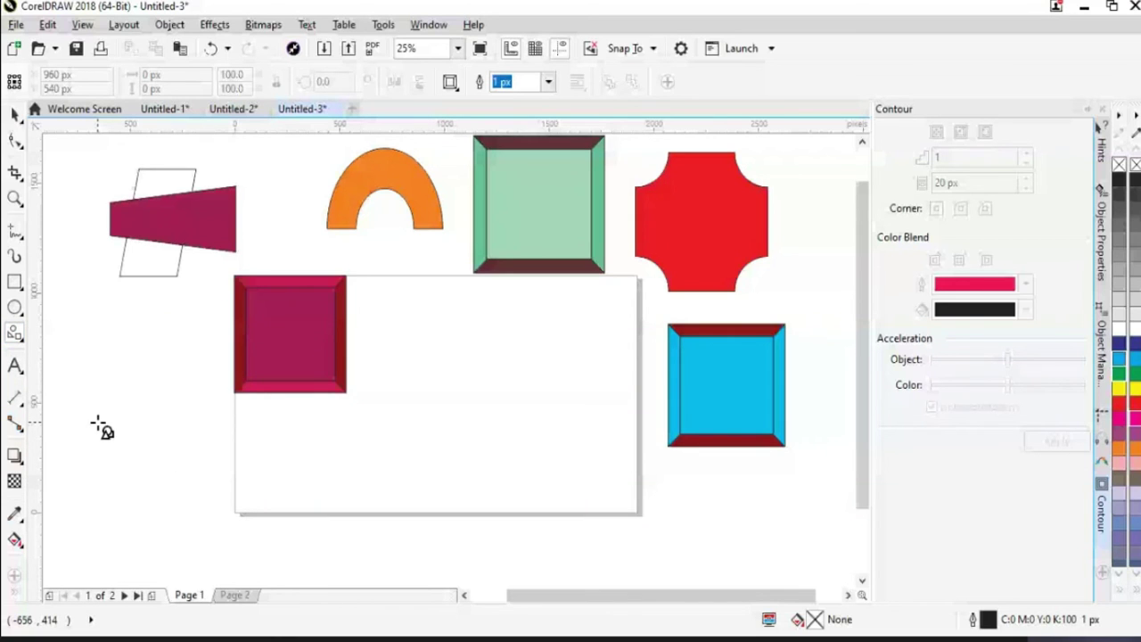
{"action": "key", "text": "ctrl+n"}
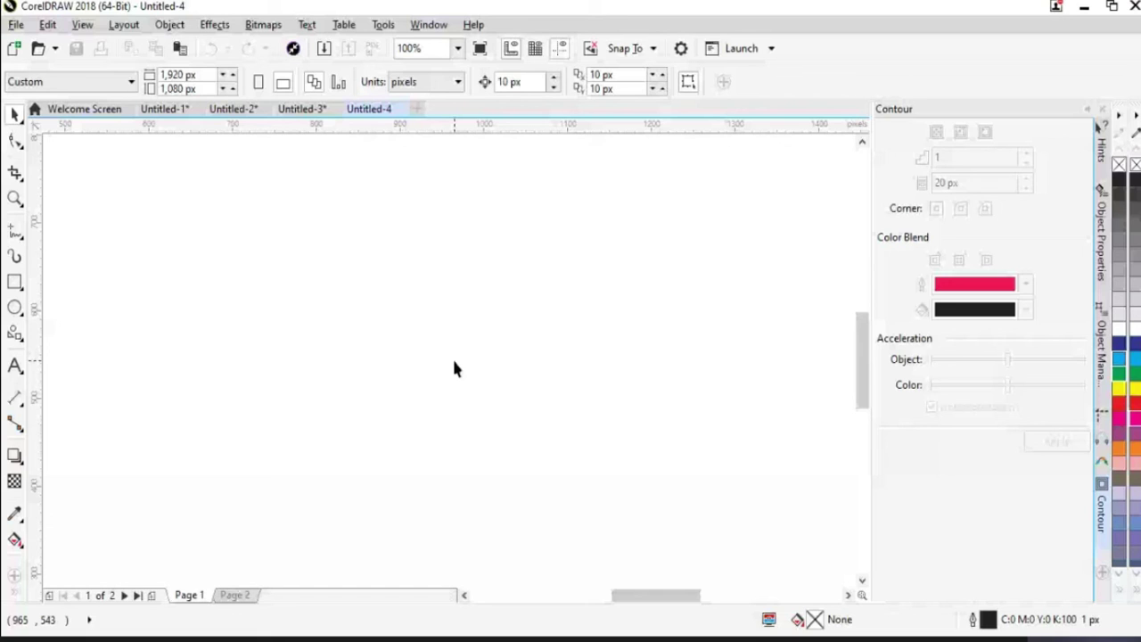
Choose Arrow Shapes from the Polygon flyout and draw a right arrow on the page
{"action": "scroll", "coordinate": [454, 368], "scroll_direction": "down", "scroll_amount": 2}
{"action": "left_click", "coordinate": [18, 369]}
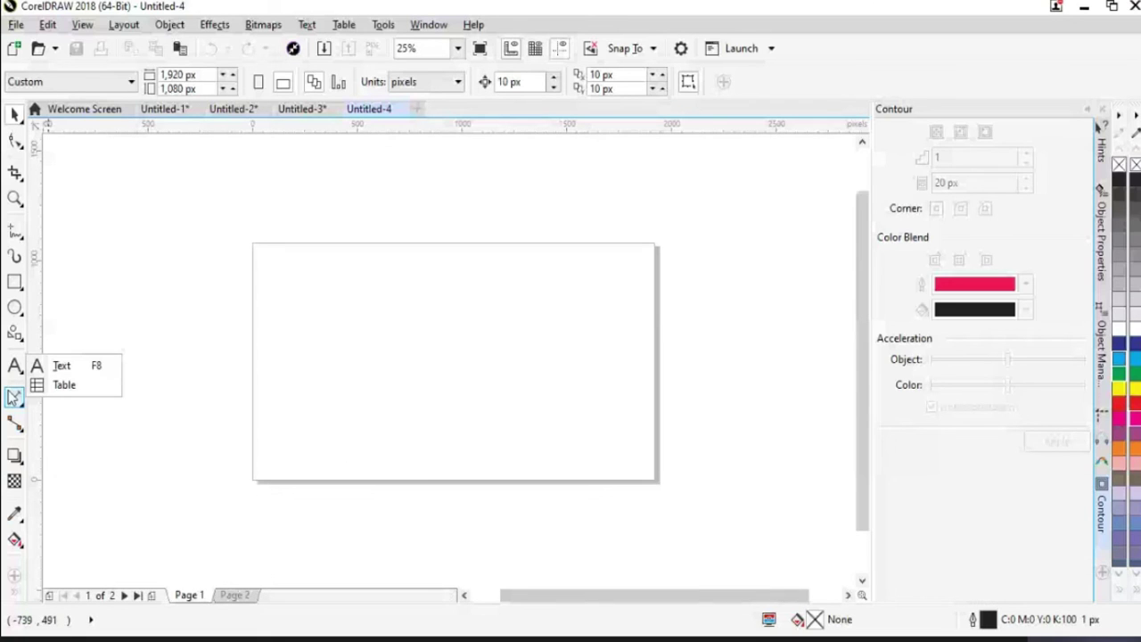
{"action": "left_click", "coordinate": [14, 333]}
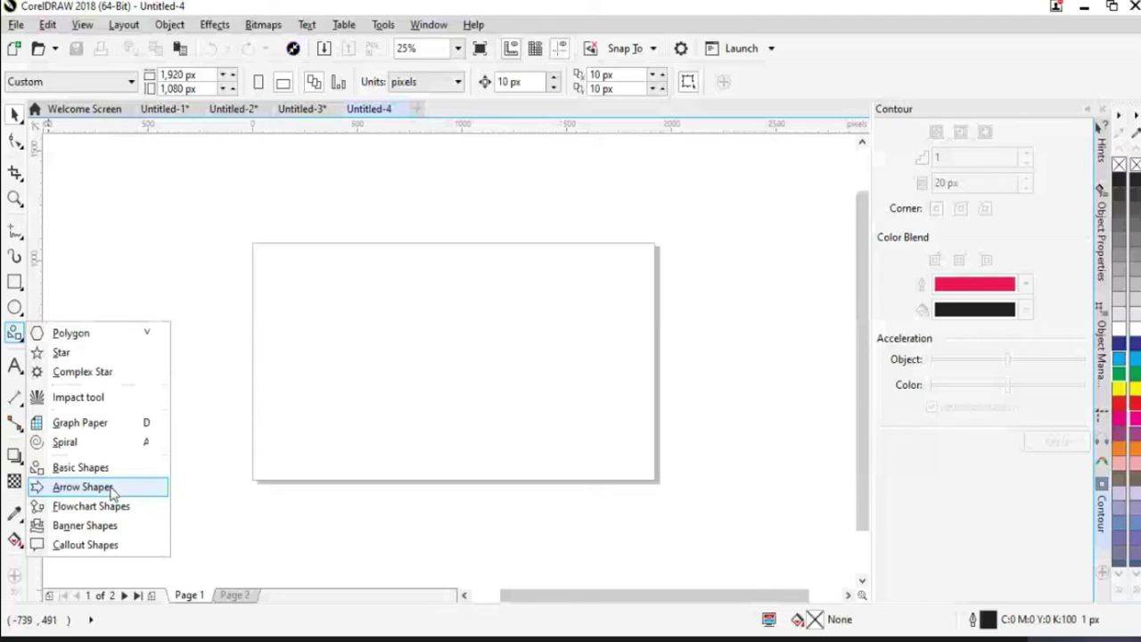
{"action": "left_click", "coordinate": [82, 486]}
{"action": "left_click_drag", "start_coordinate": [294, 303], "coordinate": [431, 317]}
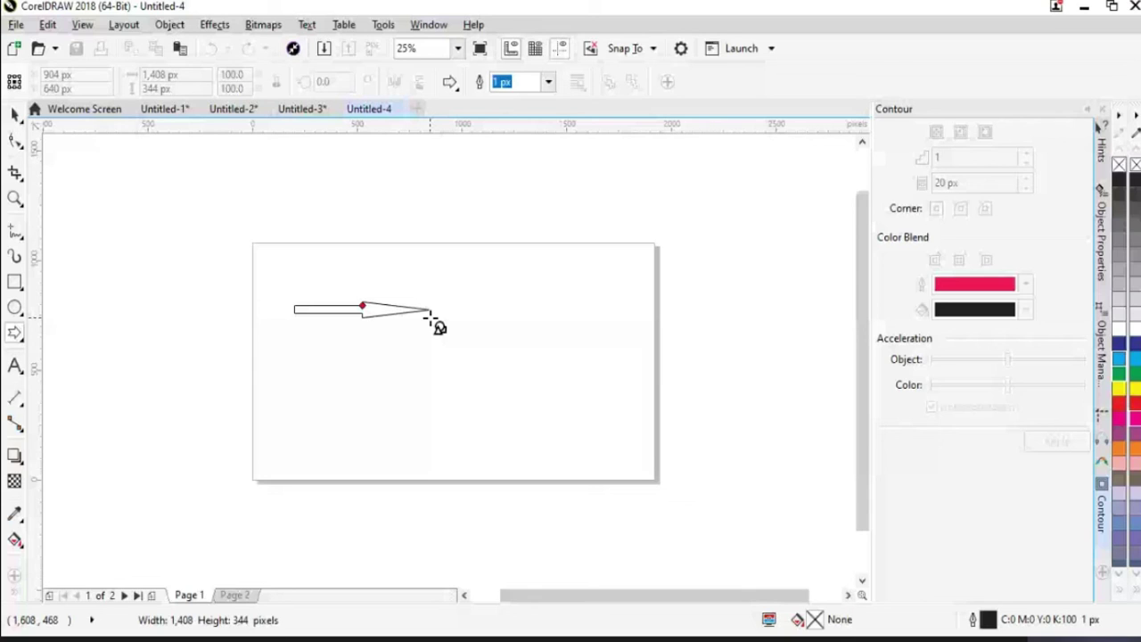
{"action": "left_click_drag", "start_coordinate": [432, 317], "coordinate": [403, 375]}
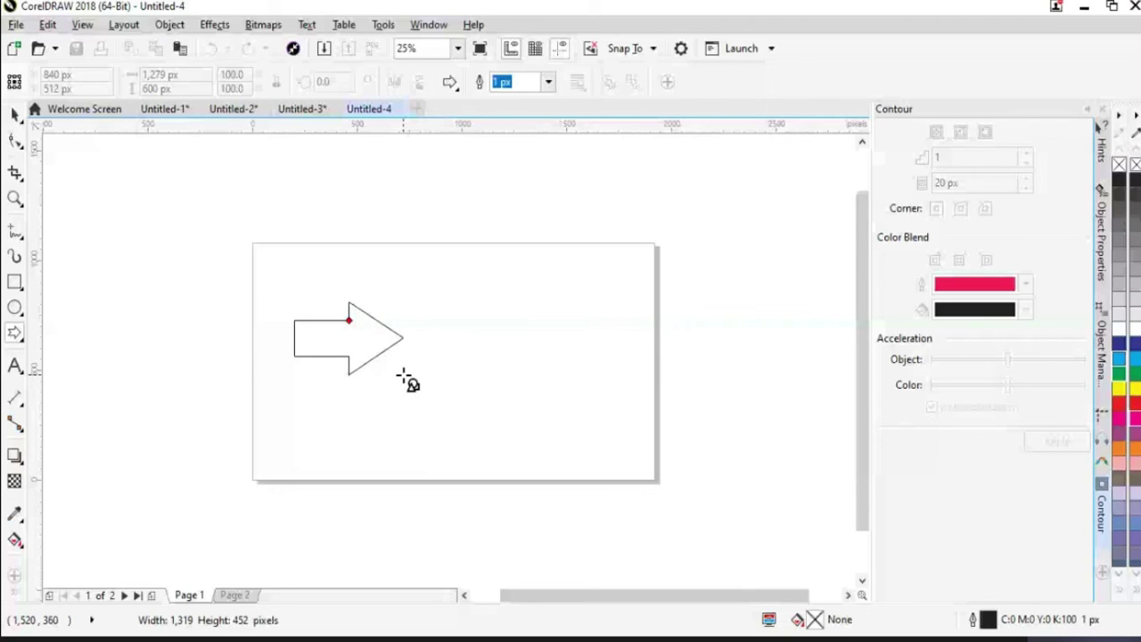
{"action": "left_click_drag", "start_coordinate": [403, 375], "coordinate": [427, 390]}
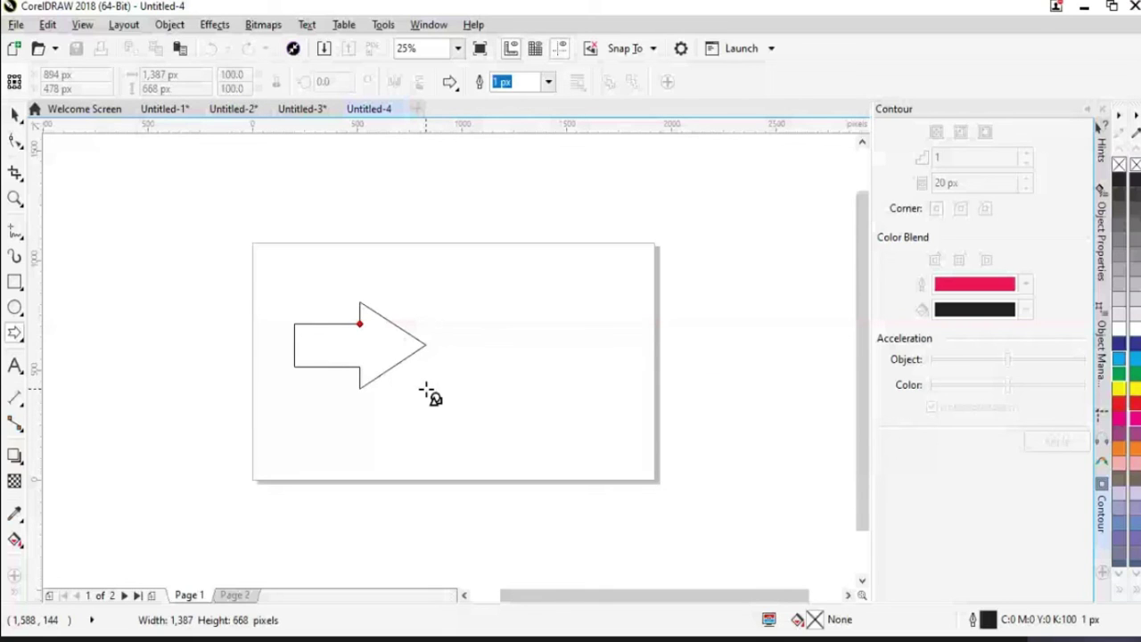
{"action": "left_click_drag", "start_coordinate": [427, 390], "coordinate": [427, 390]}
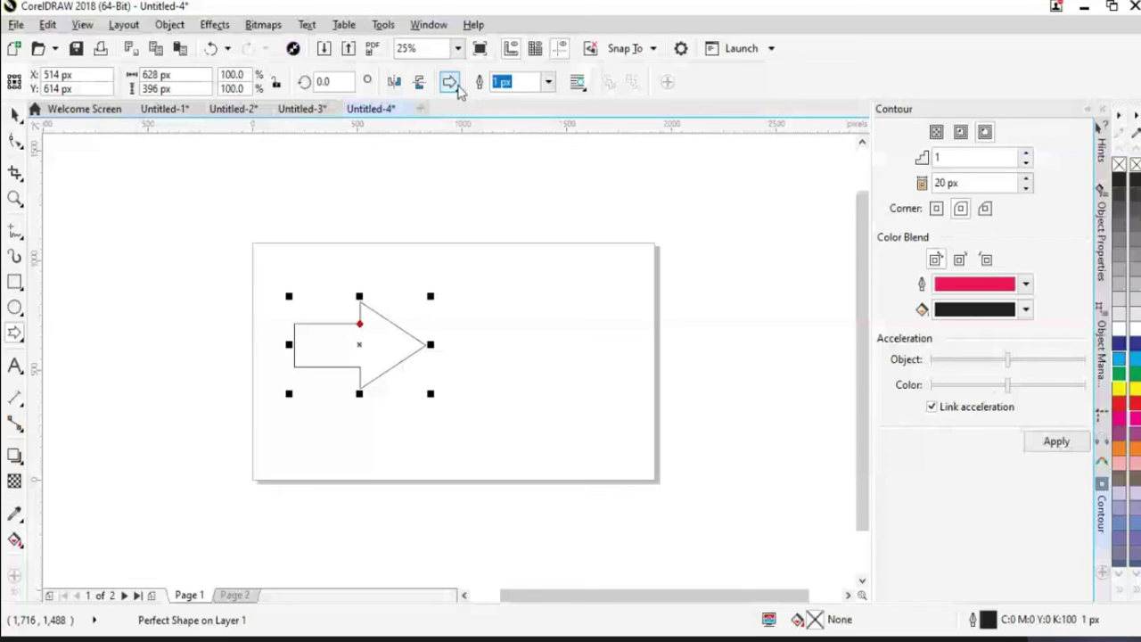
Add a down arrow right of the first arrow and a small chevron below it
{"action": "left_click", "coordinate": [454, 86]}
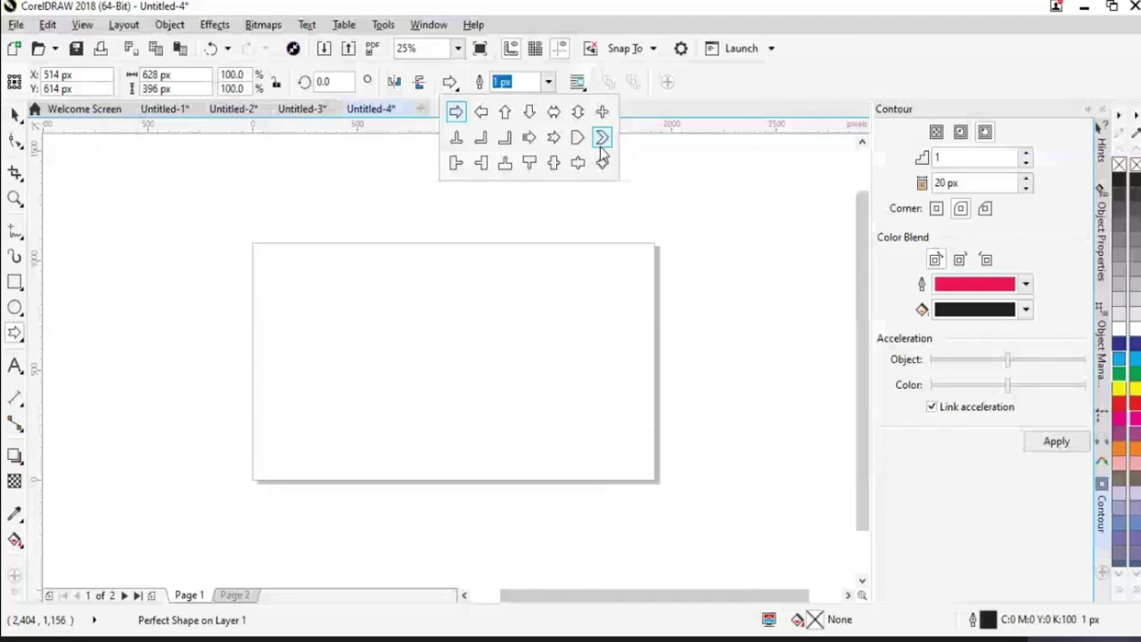
{"action": "left_click", "coordinate": [600, 146]}
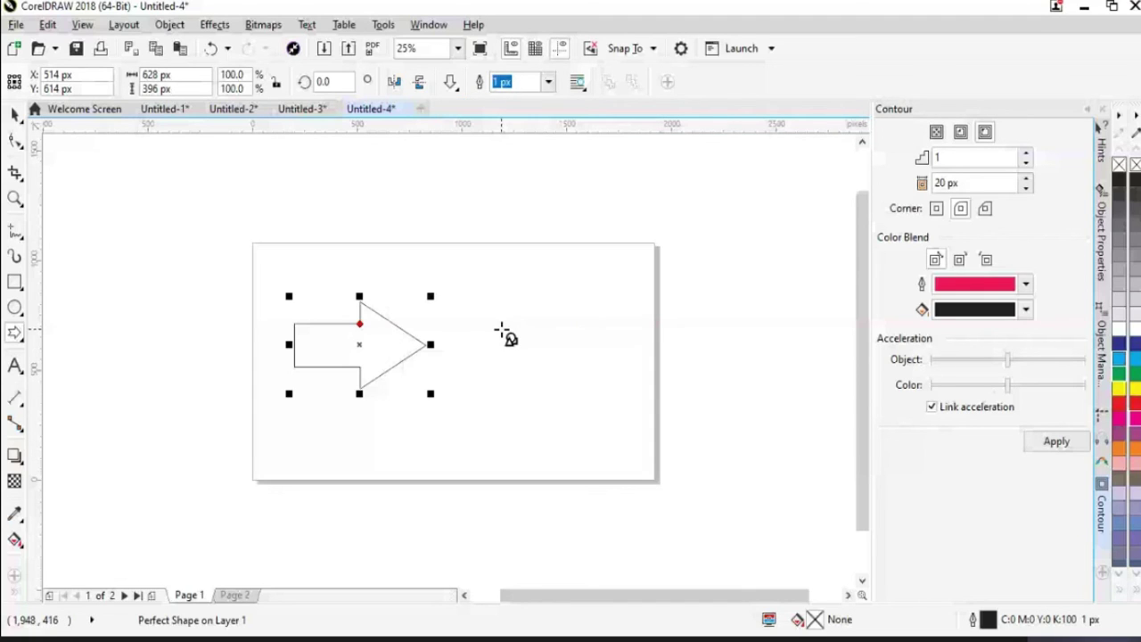
{"action": "left_click_drag", "start_coordinate": [488, 288], "coordinate": [586, 416]}
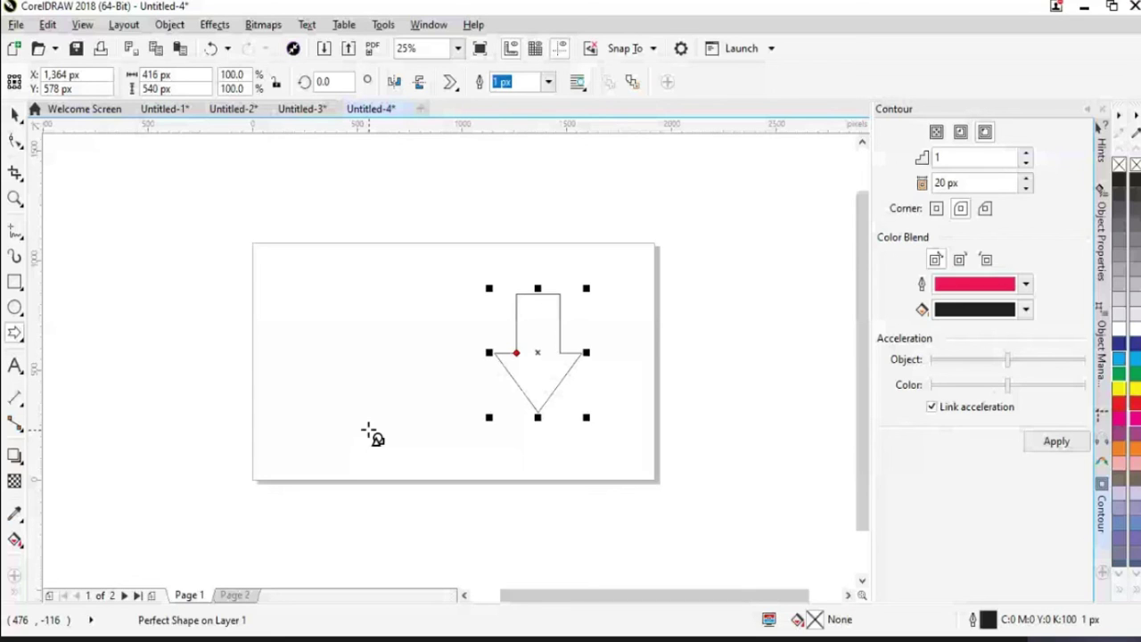
{"action": "left_click_drag", "start_coordinate": [358, 408], "coordinate": [436, 466]}
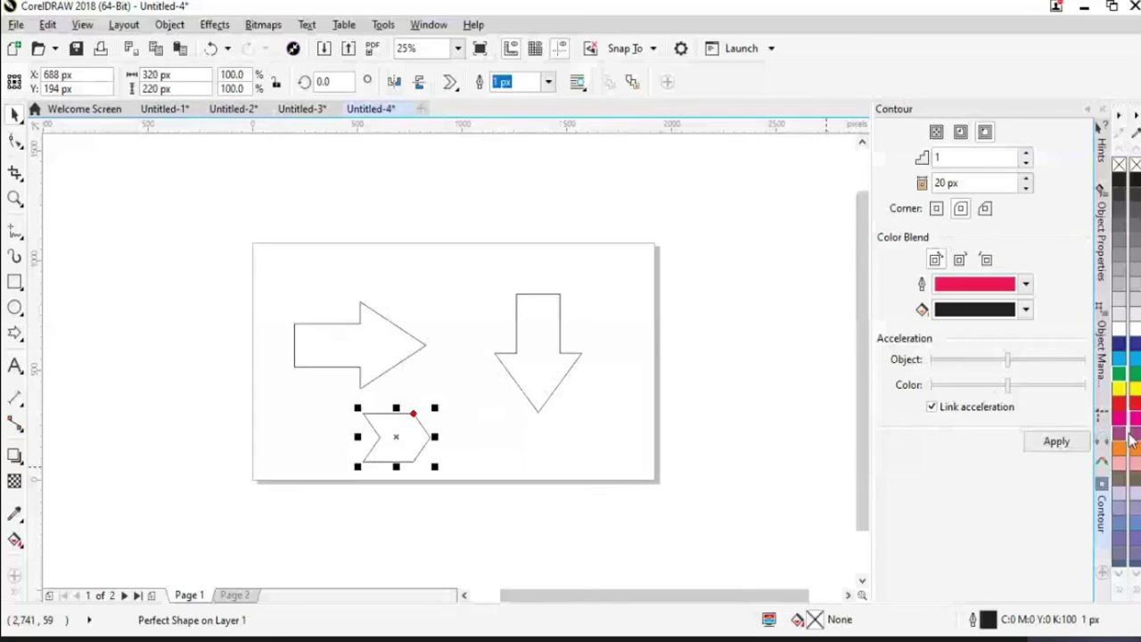
{"action": "left_click", "coordinate": [17, 594]}
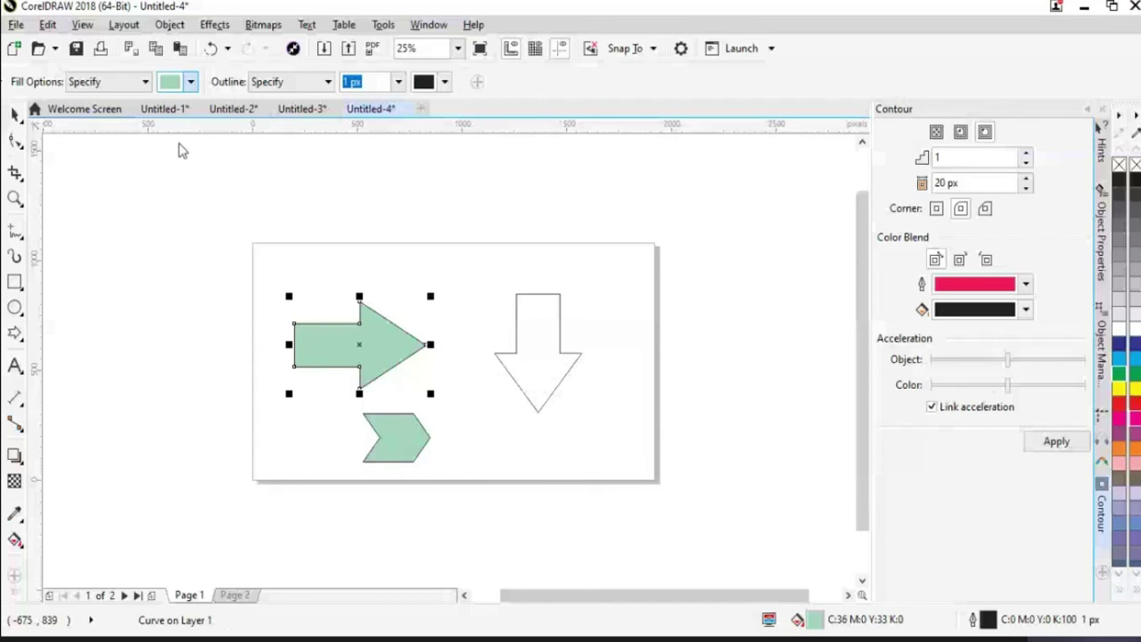
Fill the down arrow dark green with Smart Fill
{"action": "left_click", "coordinate": [542, 375]}
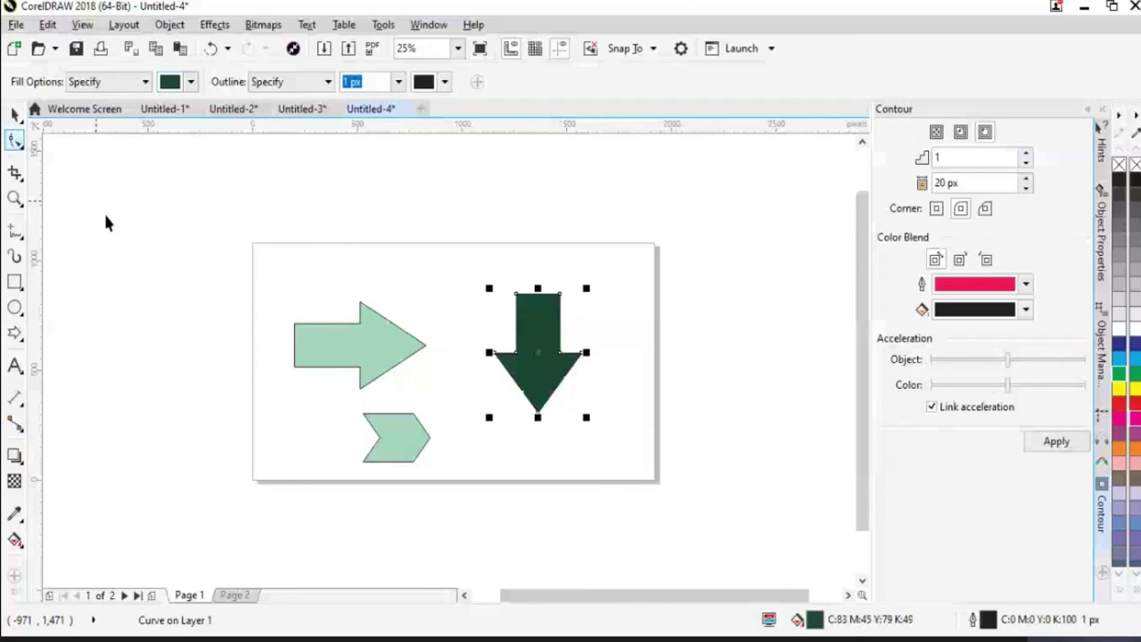
{"action": "key", "text": "space"}
{"action": "left_click_drag", "start_coordinate": [371, 341], "coordinate": [340, 288]}
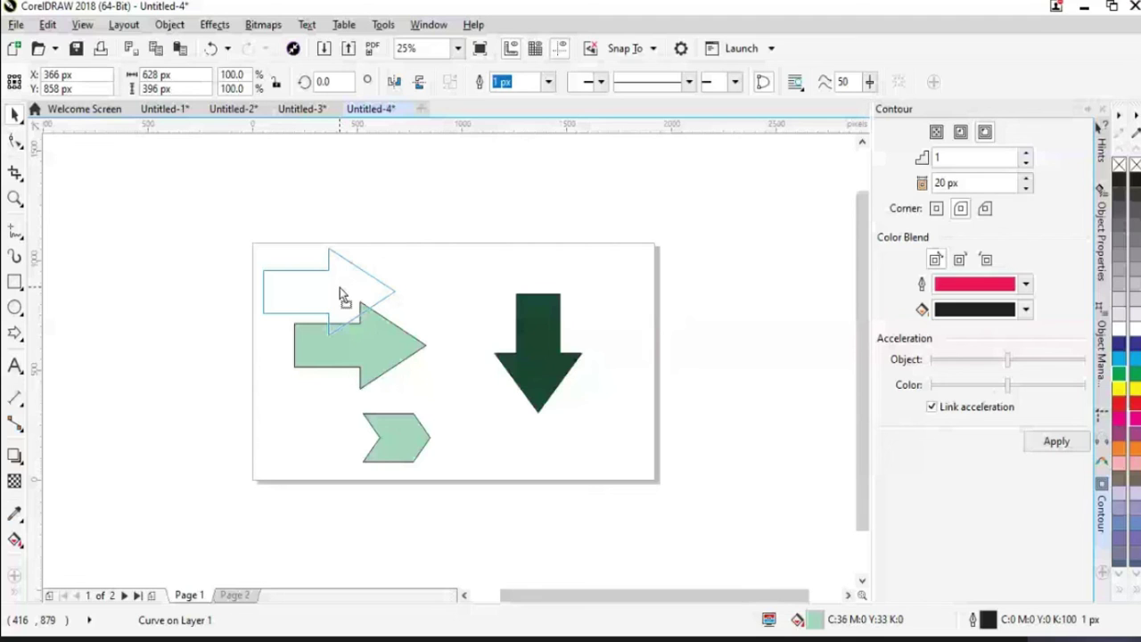
{"action": "key", "text": "Escape"}
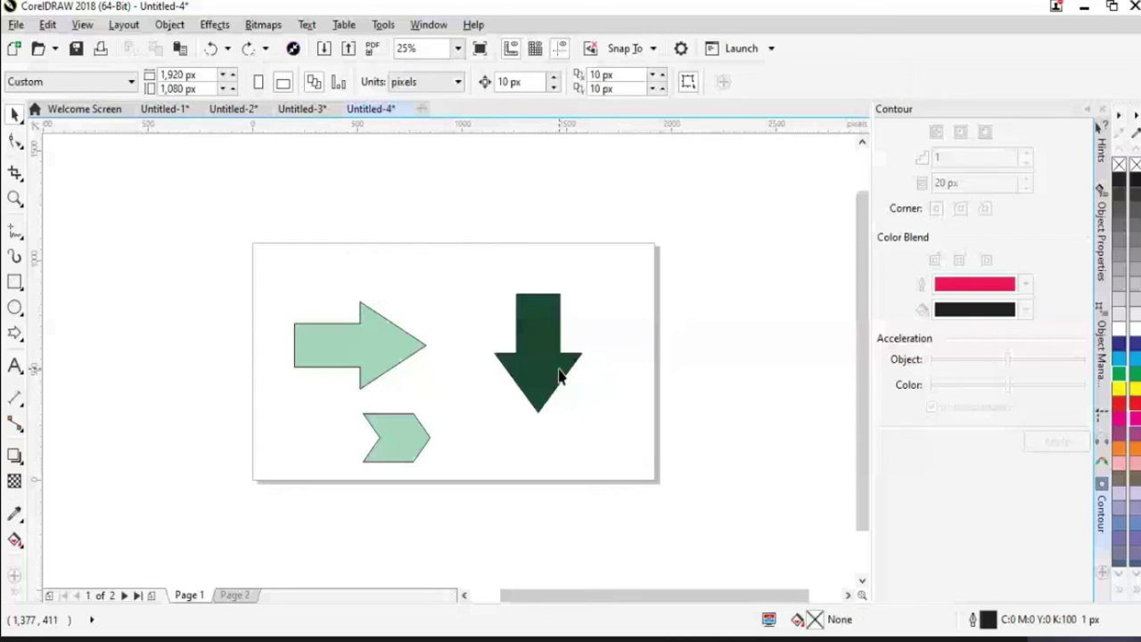
Move the dark green arrow above the page, shift the chevron left, and draw an up-arrow-on-box shape
{"action": "left_click_drag", "start_coordinate": [560, 375], "coordinate": [373, 270]}
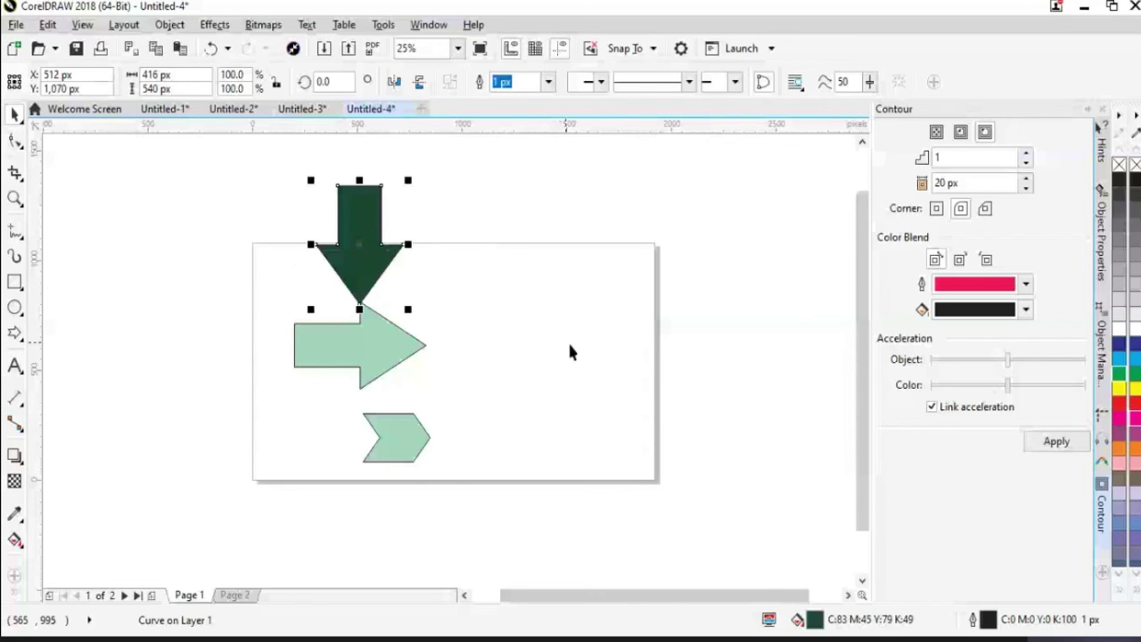
{"action": "left_click", "coordinate": [570, 353]}
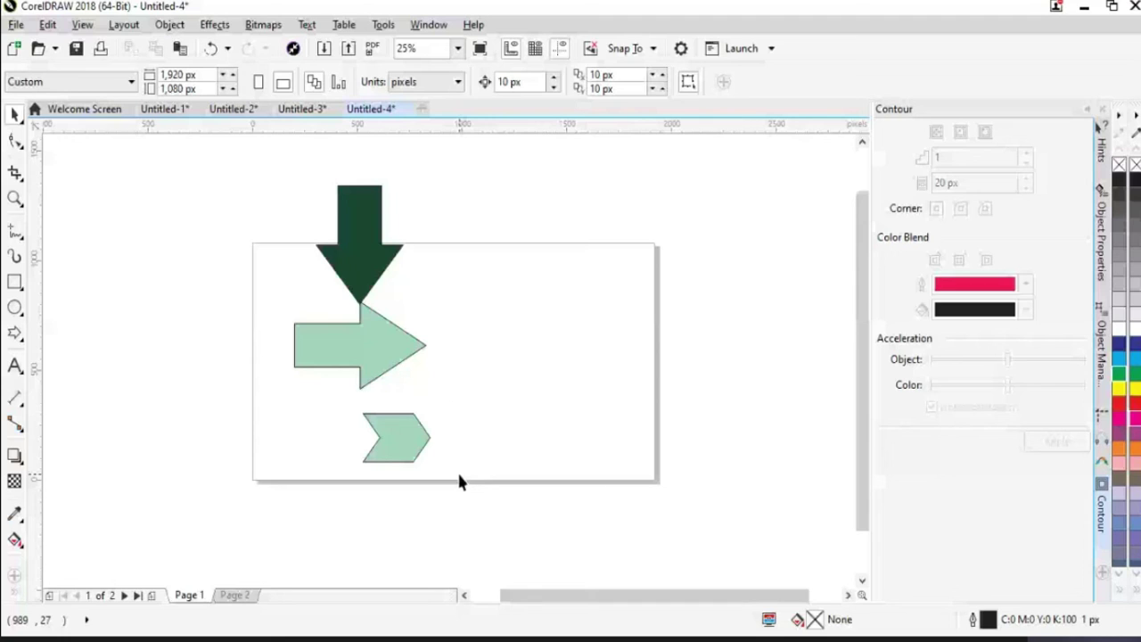
{"action": "key", "text": "ctrl+z"}
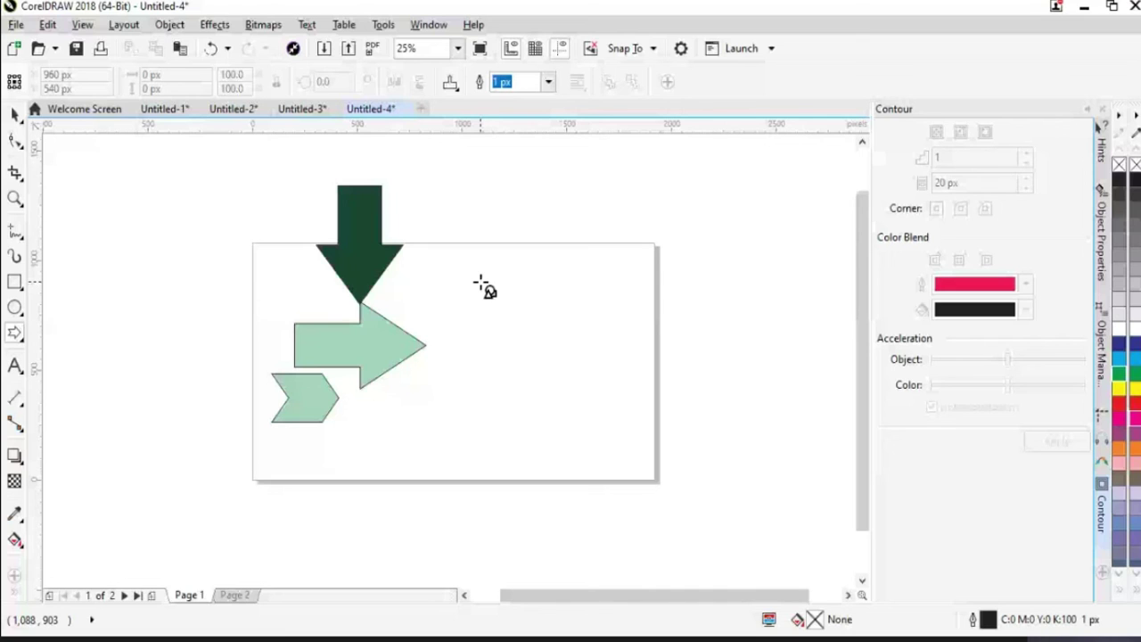
{"action": "left_click_drag", "start_coordinate": [479, 283], "coordinate": [573, 382]}
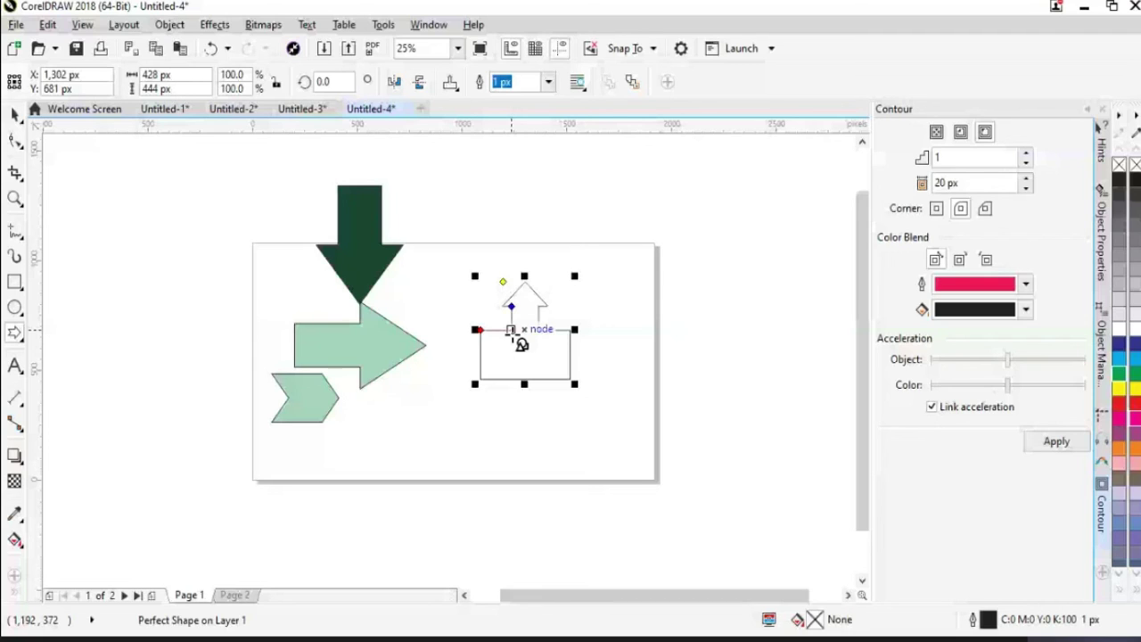
Fill the up-arrow-on-box shape blue (C91 M82 Y0 K0) with Smart Fill
{"action": "left_click", "coordinate": [18, 594]}
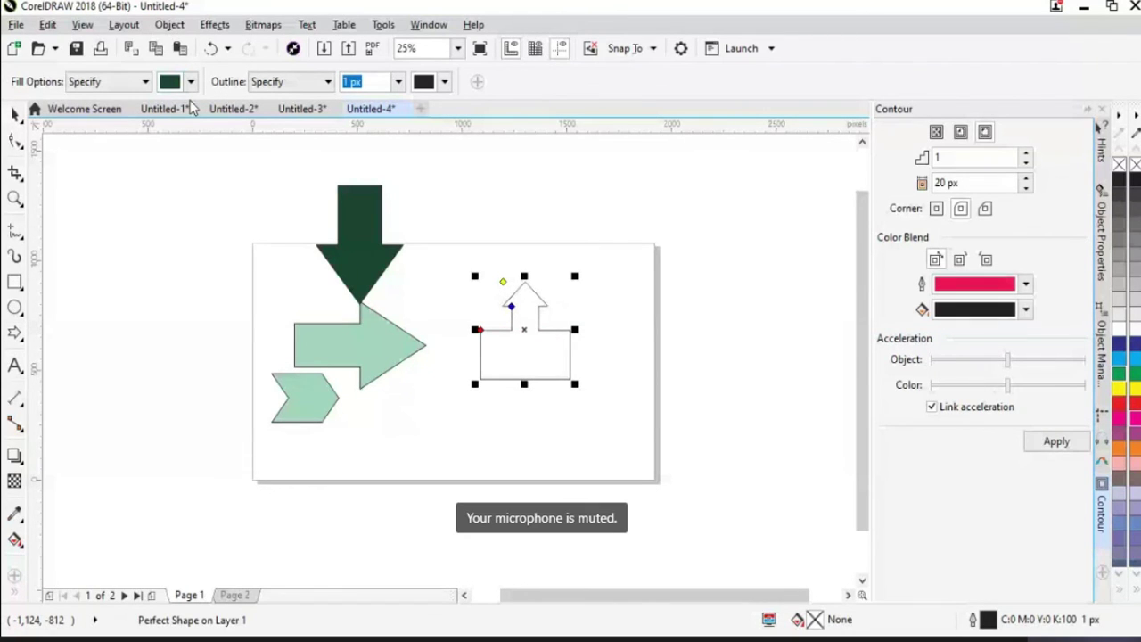
{"action": "left_click", "coordinate": [190, 81]}
{"action": "left_click", "coordinate": [262, 178]}
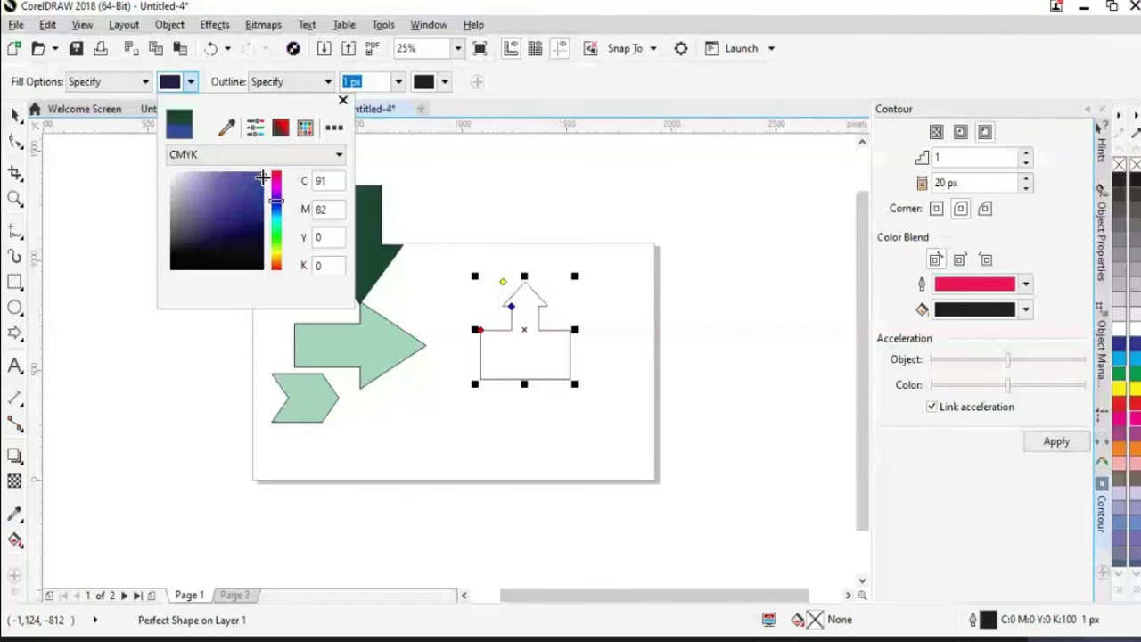
{"action": "left_click", "coordinate": [96, 185]}
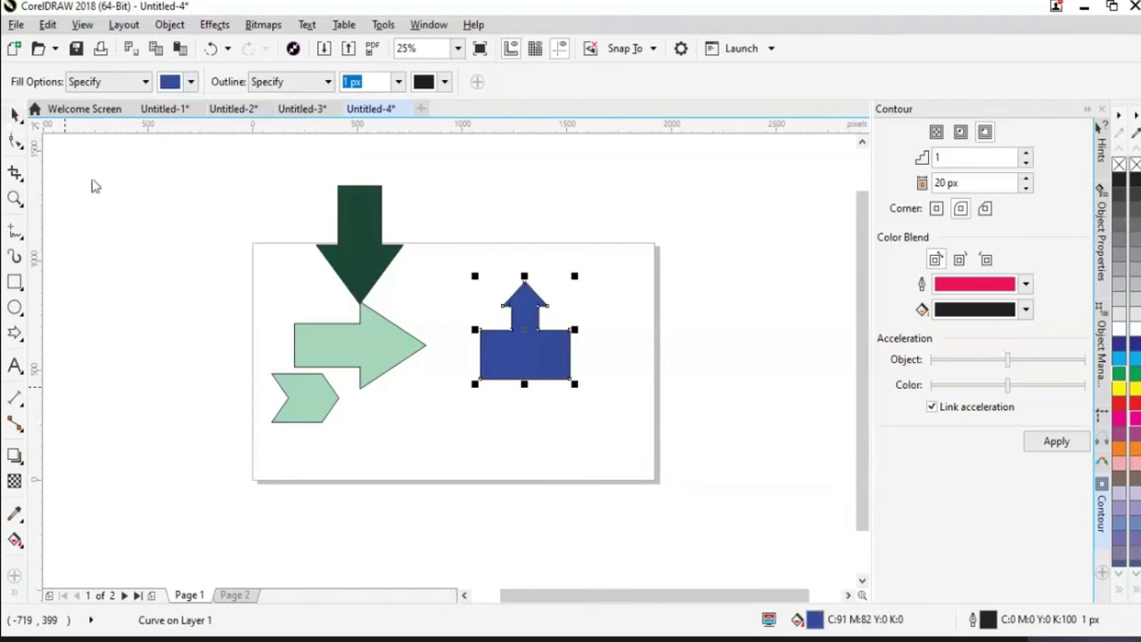
{"action": "key", "text": "F7"}
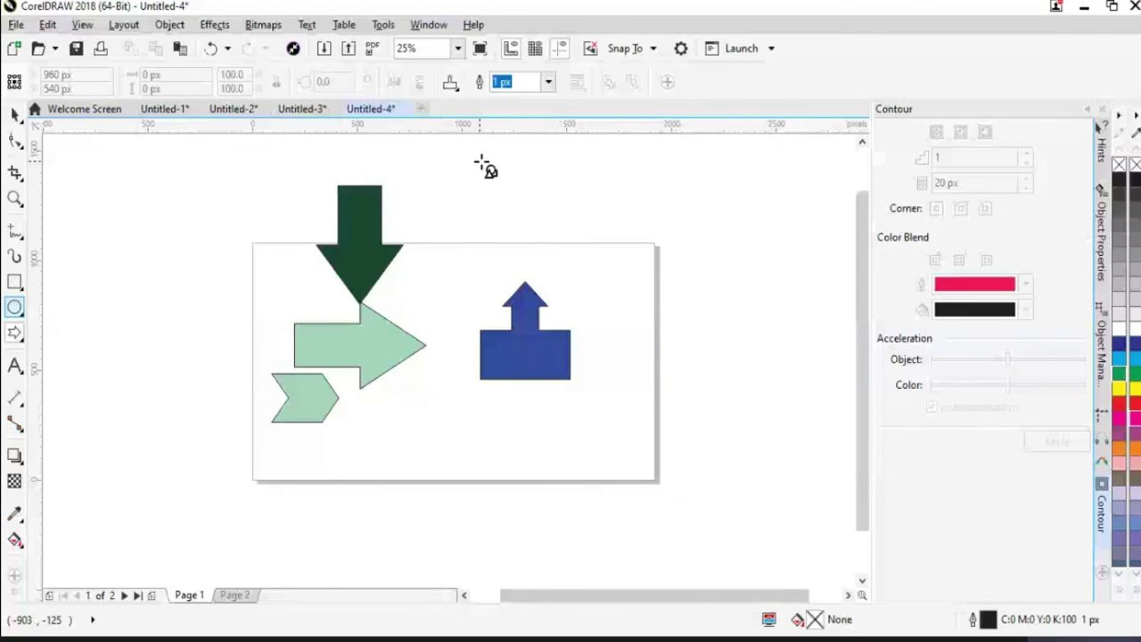
Draw a double-headed left-right arrow at the page's right edge
{"action": "left_click", "coordinate": [450, 83]}
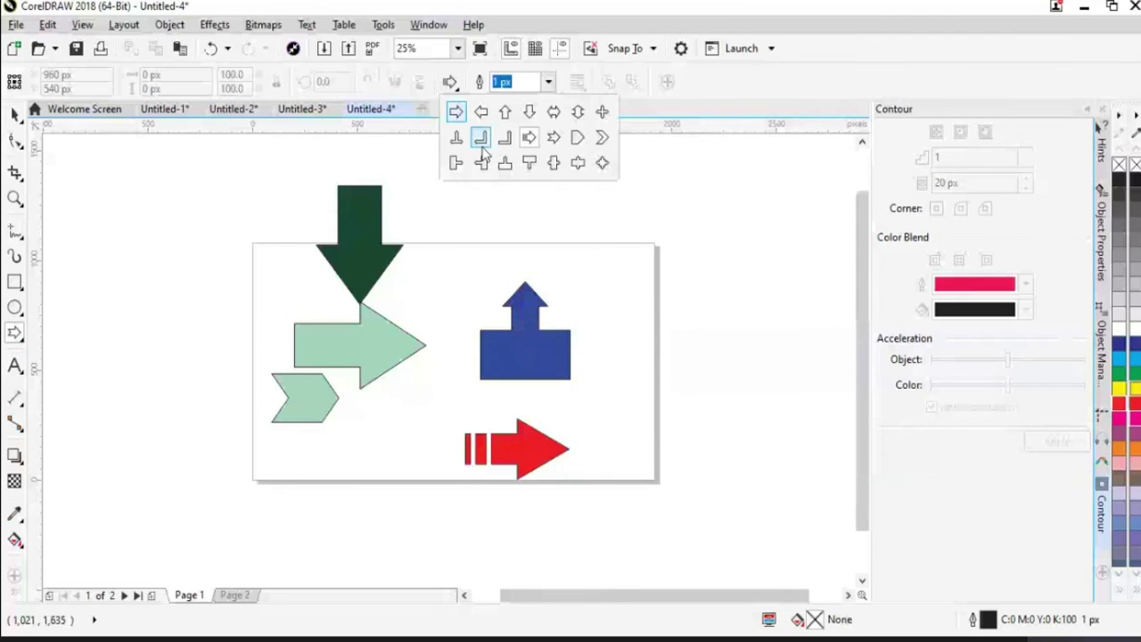
{"action": "left_click", "coordinate": [481, 145]}
{"action": "left_click_drag", "start_coordinate": [603, 266], "coordinate": [661, 361]}
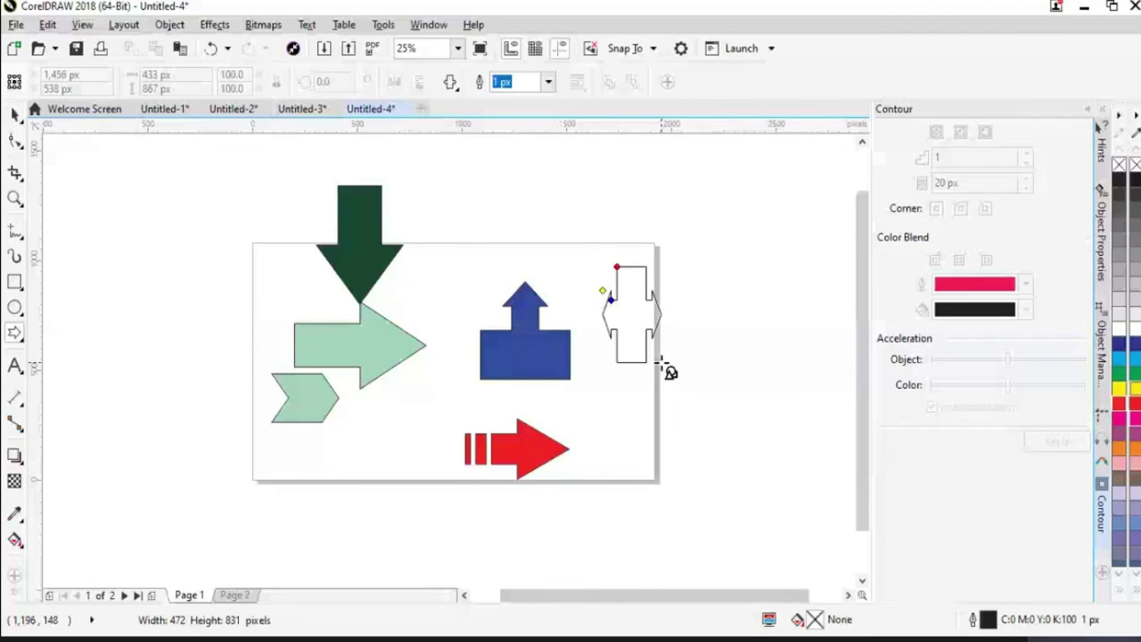
{"action": "left_click_drag", "start_coordinate": [663, 361], "coordinate": [686, 352]}
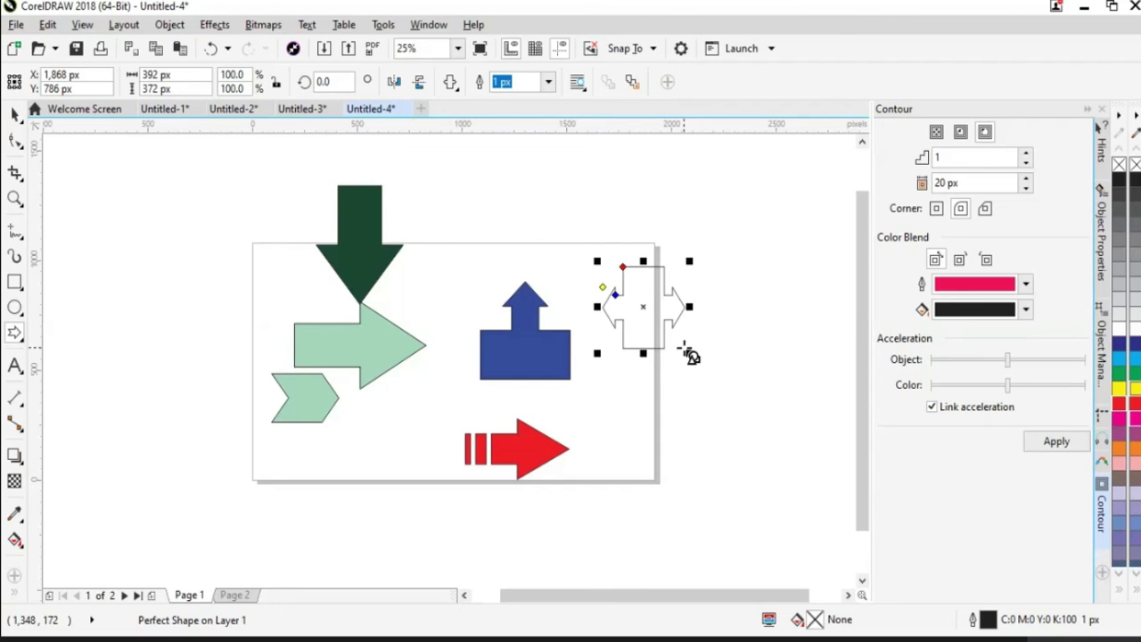
Pick another arrow style from the property bar and start dragging a new arrow
{"action": "left_click", "coordinate": [451, 81]}
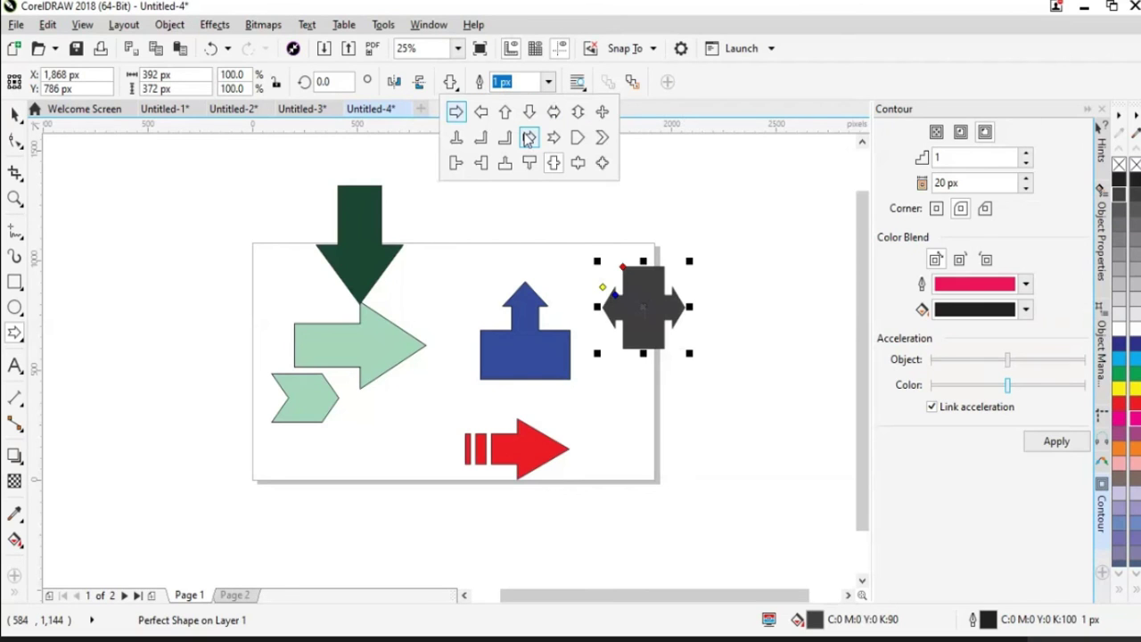
{"action": "left_click", "coordinate": [529, 137]}
{"action": "left_click_drag", "start_coordinate": [450, 174], "coordinate": [544, 241]}
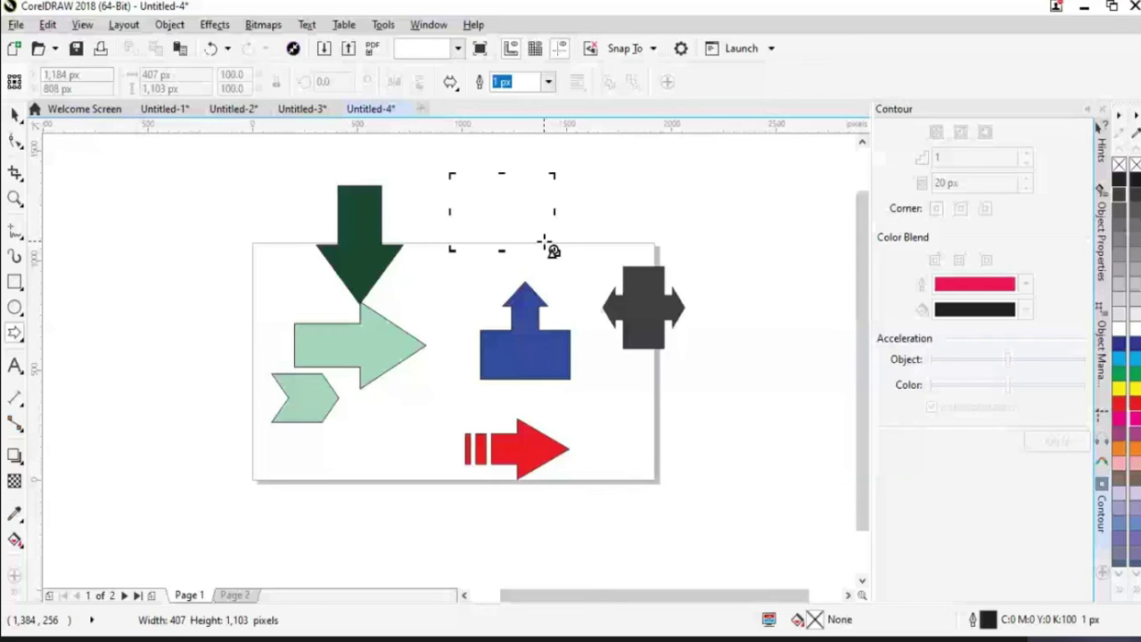
Draw a double-headed arrow above the page, fill it orange, and set its width to 350 px
{"action": "left_click_drag", "start_coordinate": [544, 241], "coordinate": [552, 249]}
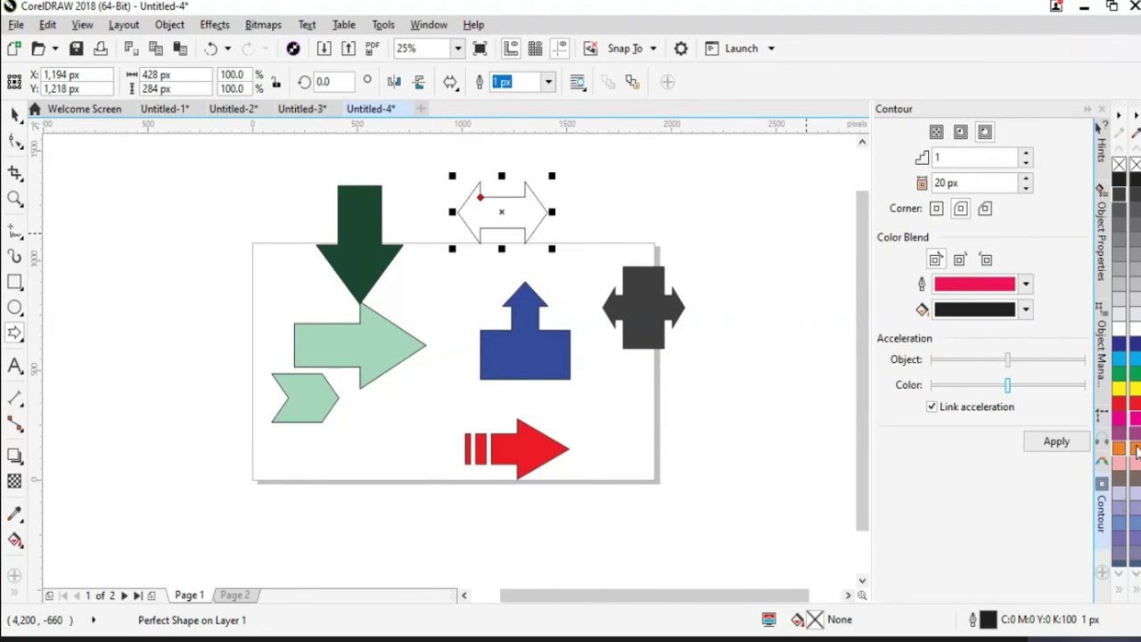
{"action": "left_click", "coordinate": [1137, 450]}
{"action": "left_click_drag", "start_coordinate": [176, 78], "coordinate": [131, 80]}
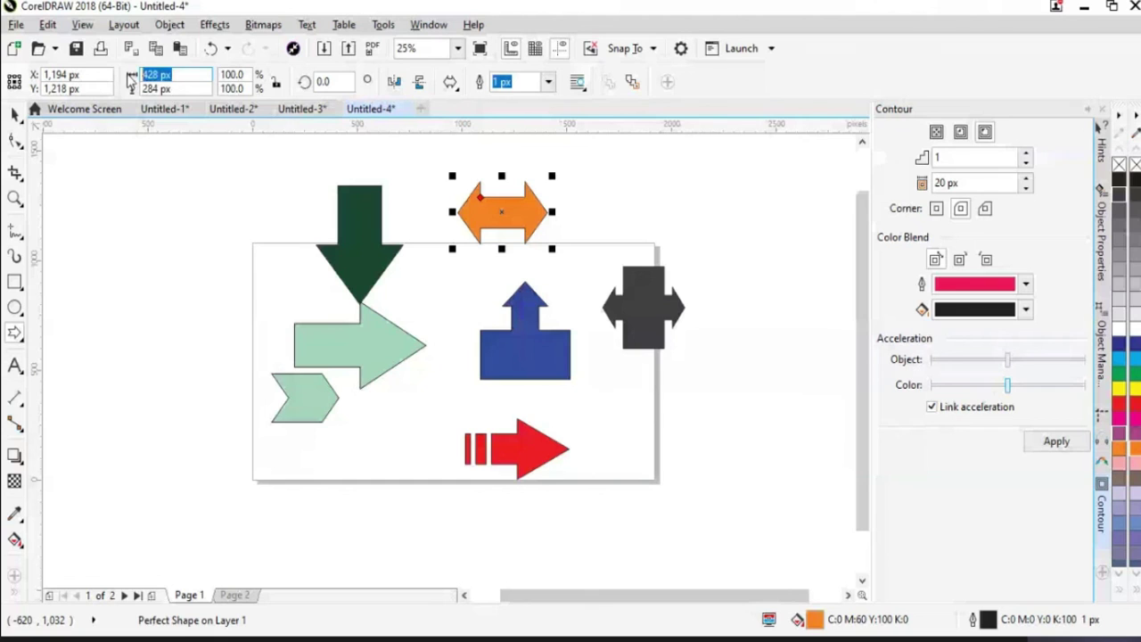
{"action": "type", "text": "30"}
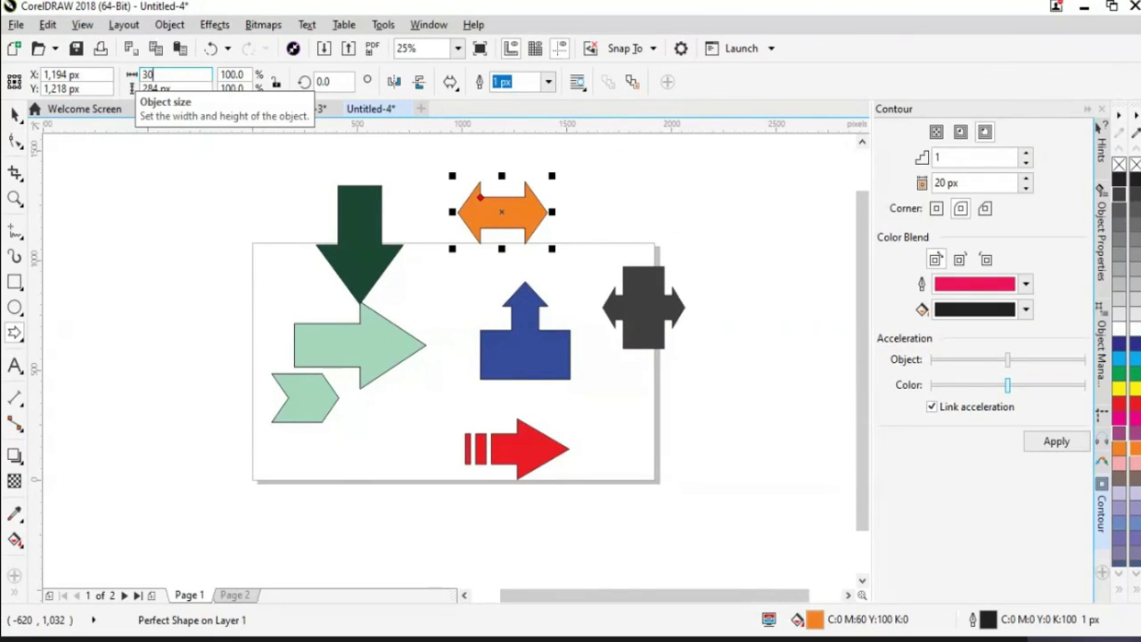
{"action": "type", "text": "0"}
{"action": "key", "text": "Return"}
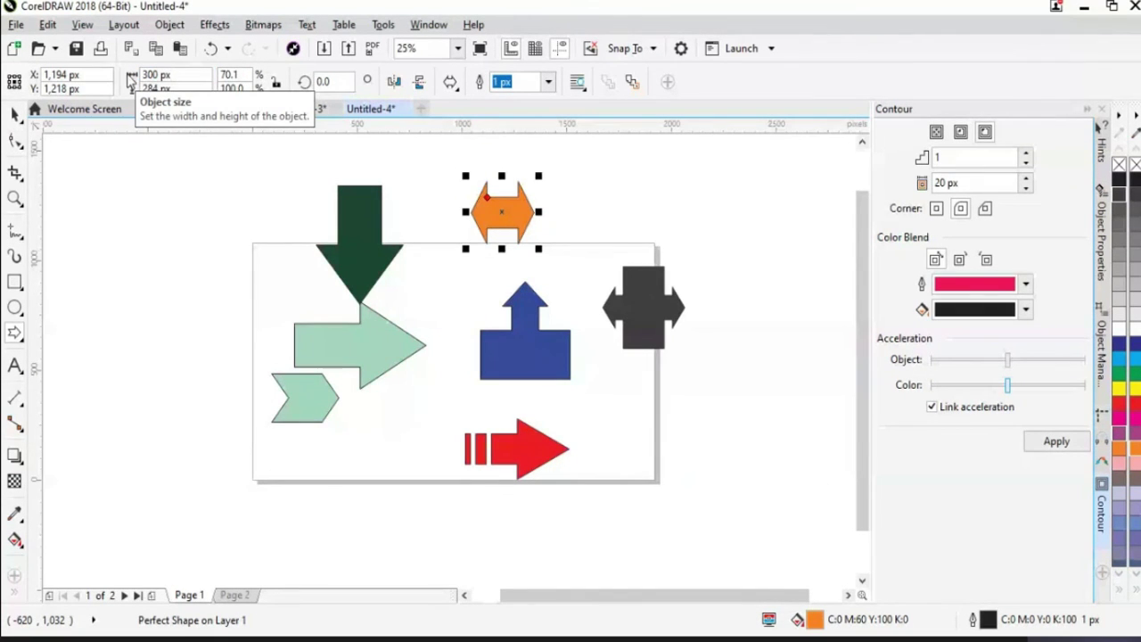
{"action": "left_click", "coordinate": [129, 77]}
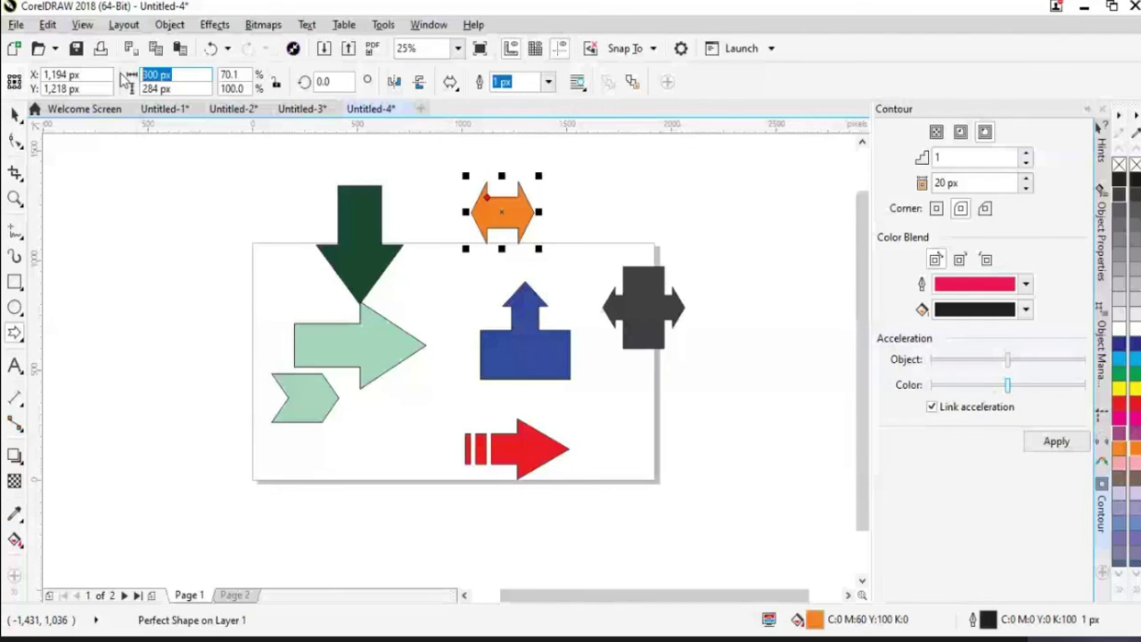
{"action": "type", "text": "350"}
{"action": "key", "text": "Return"}
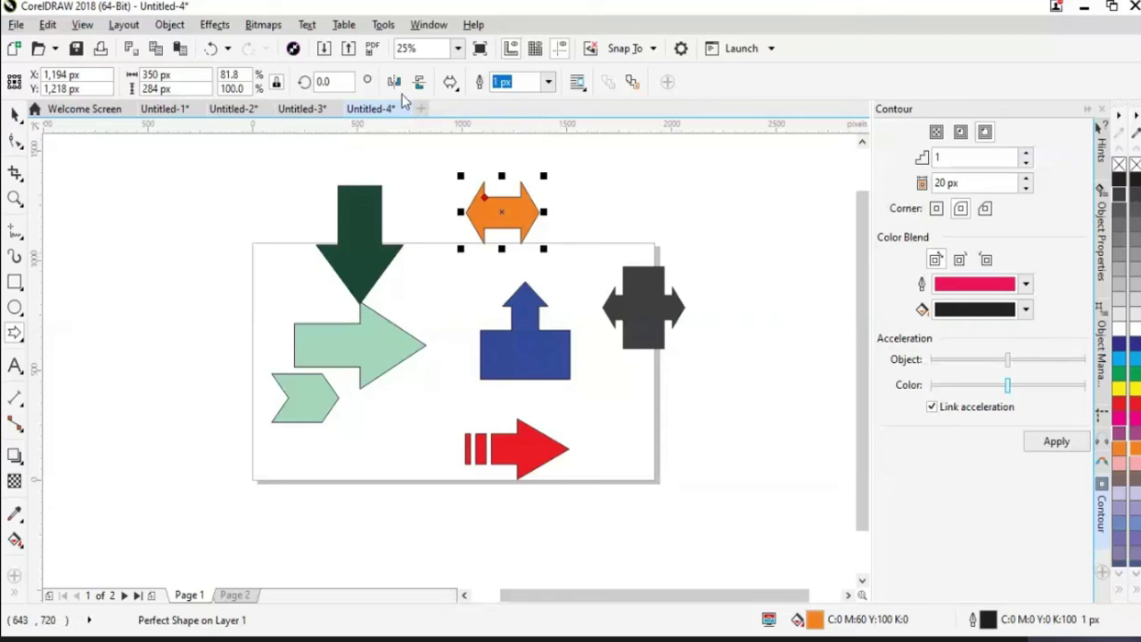
{"action": "left_click", "coordinate": [421, 82]}
{"action": "left_click", "coordinate": [420, 82]}
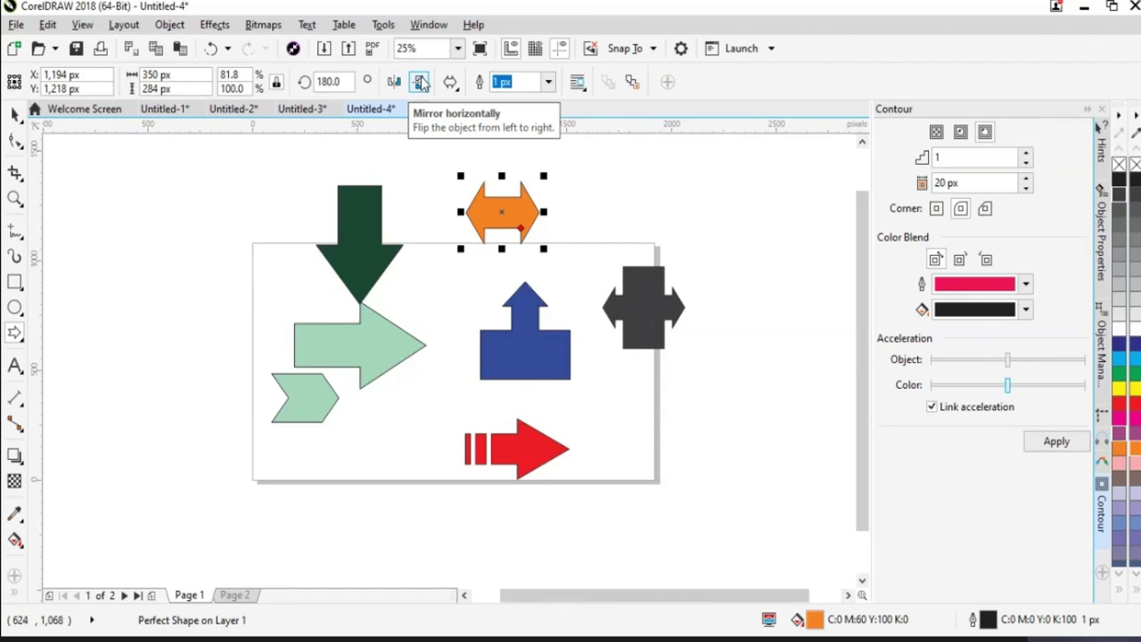
{"action": "left_click", "coordinate": [392, 82]}
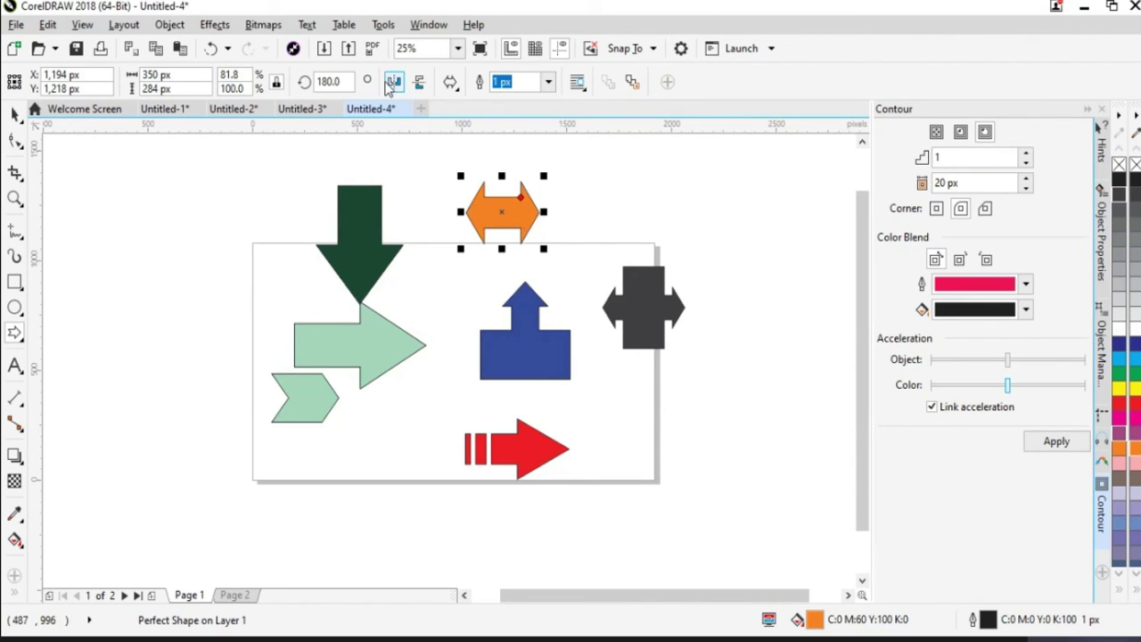
{"action": "key", "text": "space"}
{"action": "left_click", "coordinate": [419, 83]}
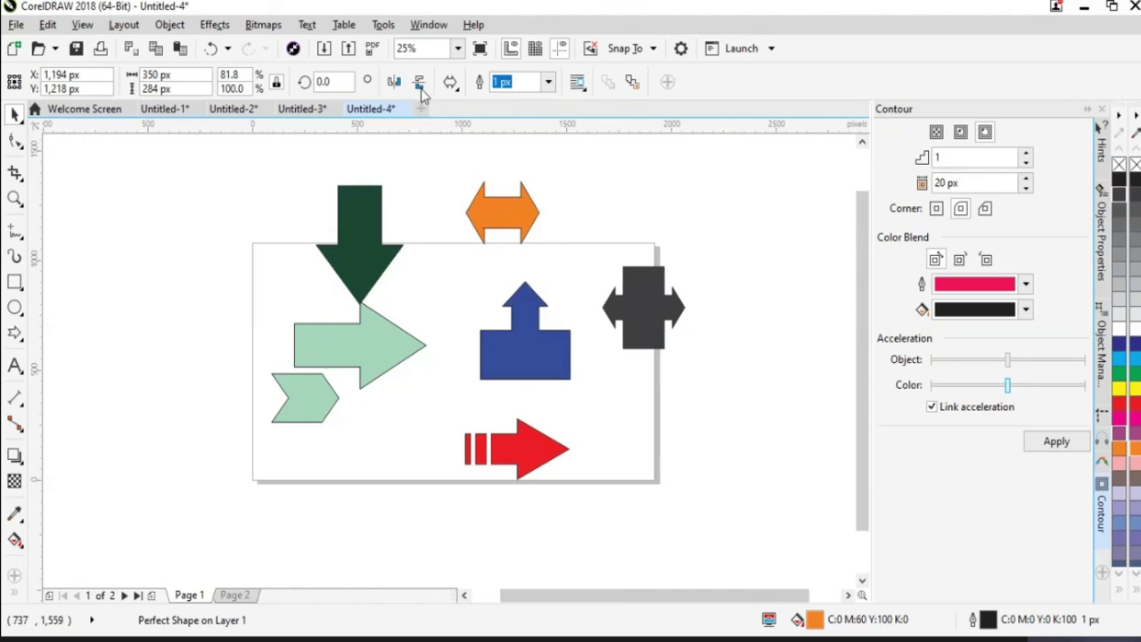
{"action": "key", "text": "Escape"}
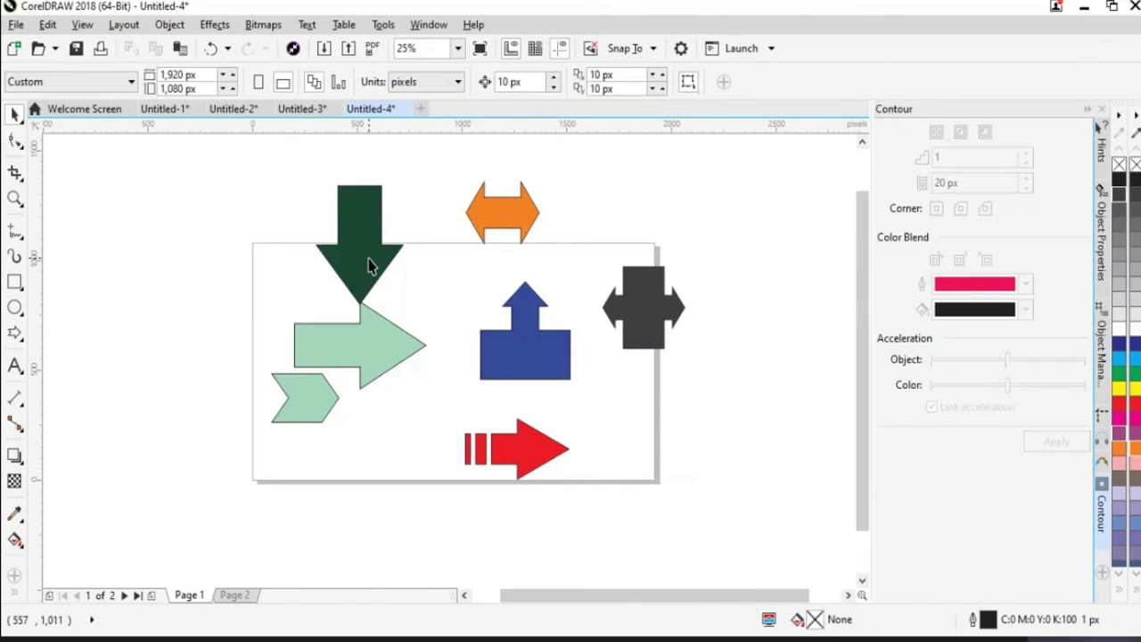
Select the dark green arrow and set its rotation angle to 90° so it points right
{"action": "left_click", "coordinate": [370, 266]}
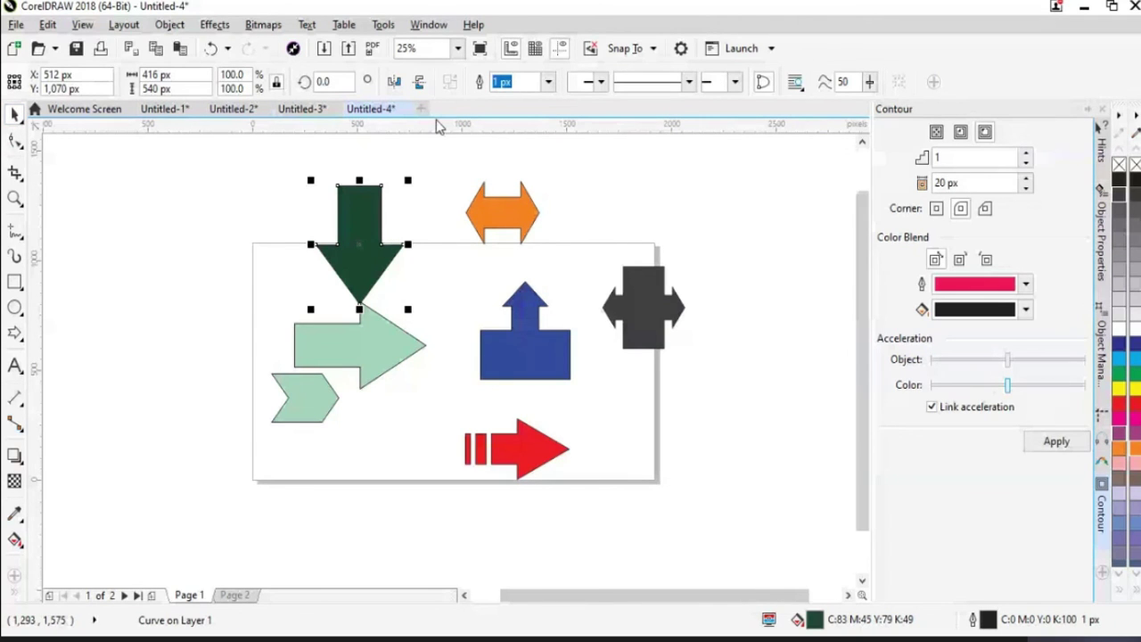
{"action": "key", "text": "ctrl+r"}
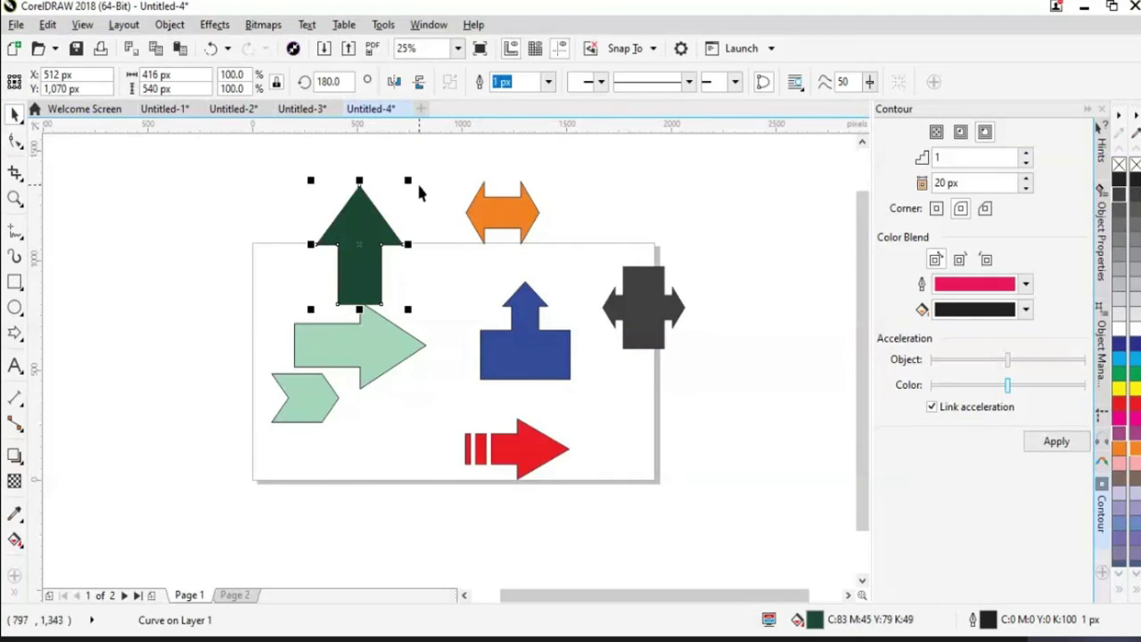
{"action": "left_click_drag", "start_coordinate": [335, 241], "coordinate": [289, 261]}
{"action": "left_click", "coordinate": [395, 83]}
{"action": "left_click", "coordinate": [419, 82]}
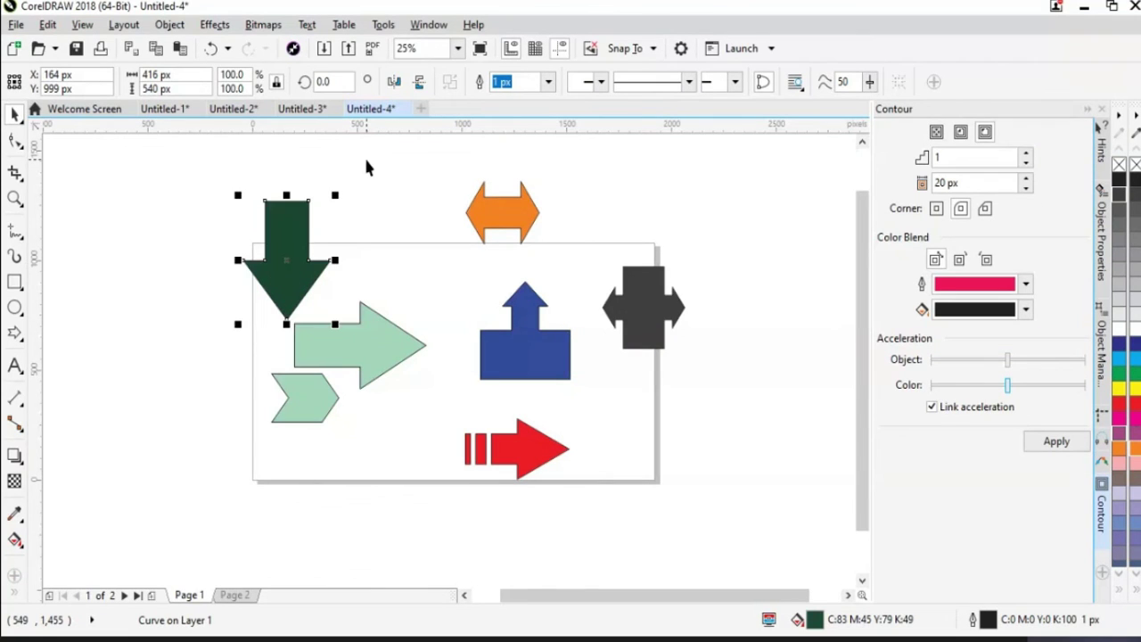
{"action": "left_click", "coordinate": [323, 81]}
{"action": "type", "text": "70"}
{"action": "key", "text": "Return"}
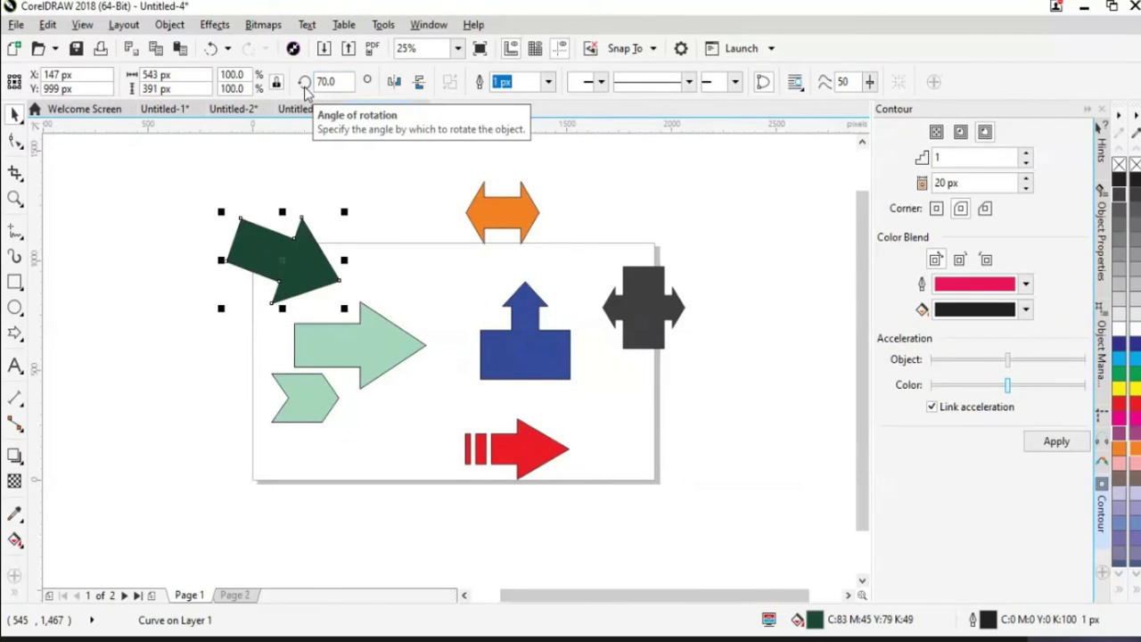
{"action": "left_click", "coordinate": [313, 83]}
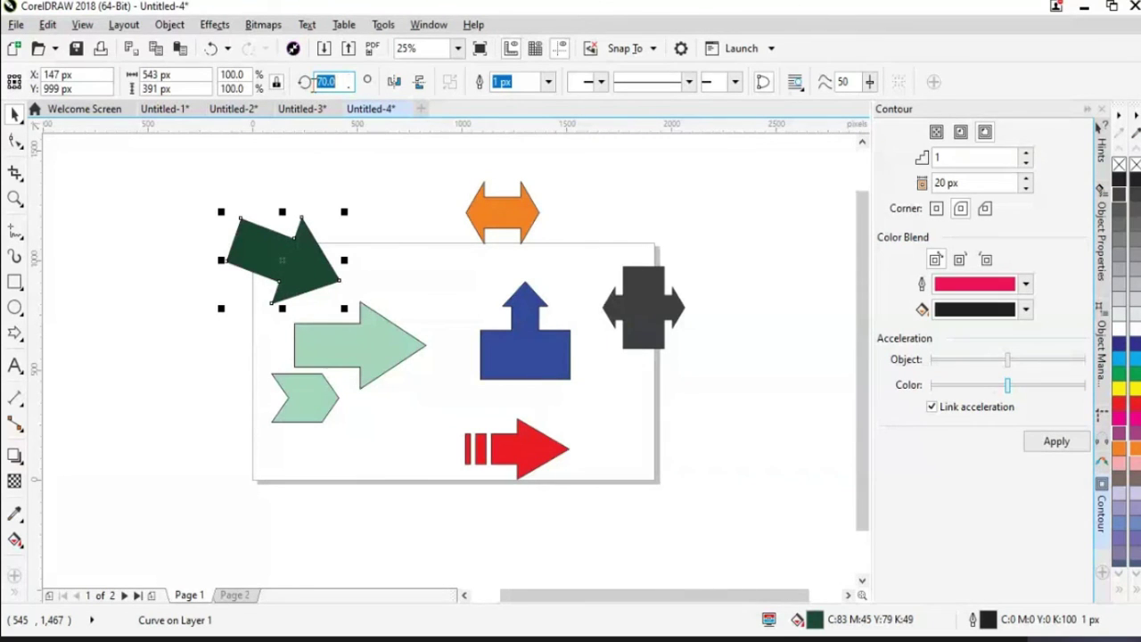
{"action": "type", "text": "90"}
{"action": "key", "text": "Return"}
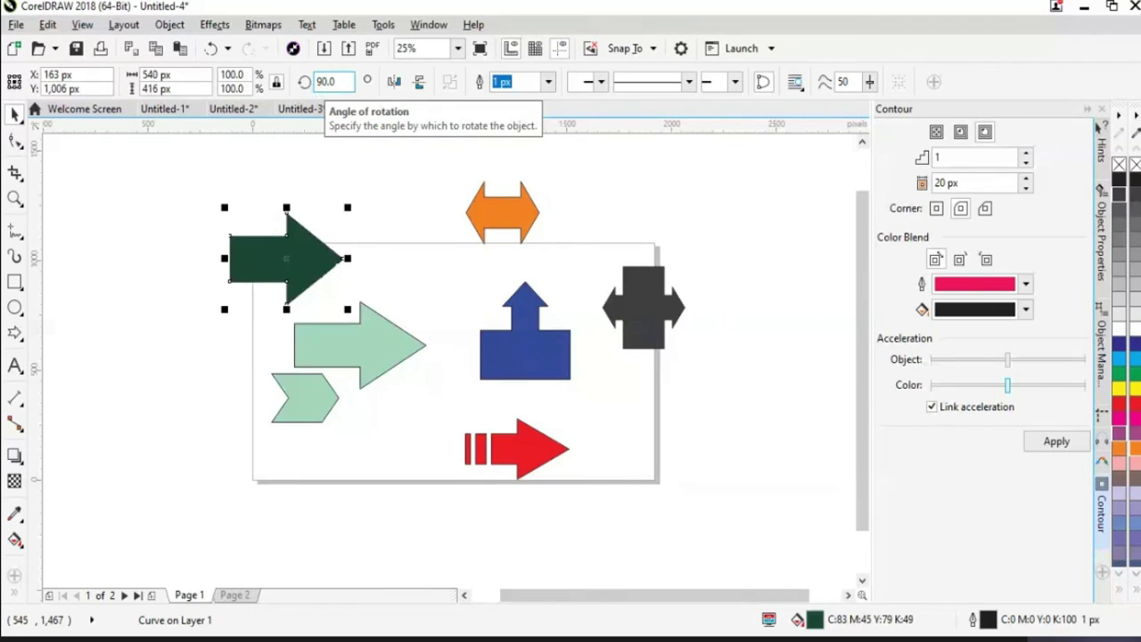
Set the arrow's horizontal position to 170 px
{"action": "double_click", "coordinate": [76, 88]}
{"action": "triple_click", "coordinate": [76, 89]}
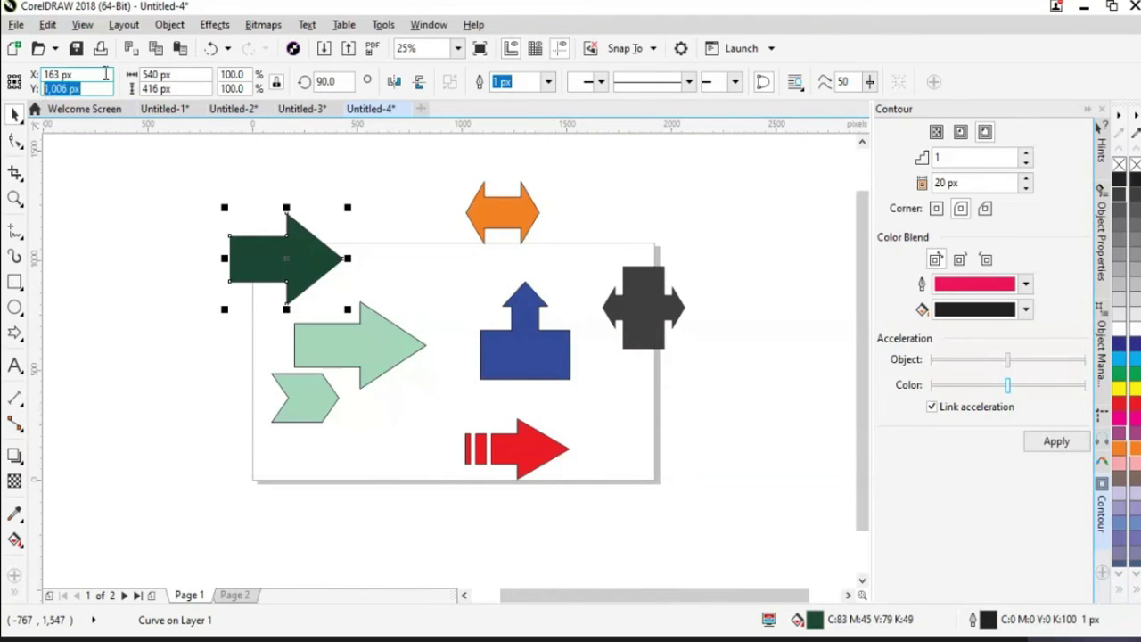
{"action": "triple_click", "coordinate": [105, 75]}
{"action": "type", "text": "1"}
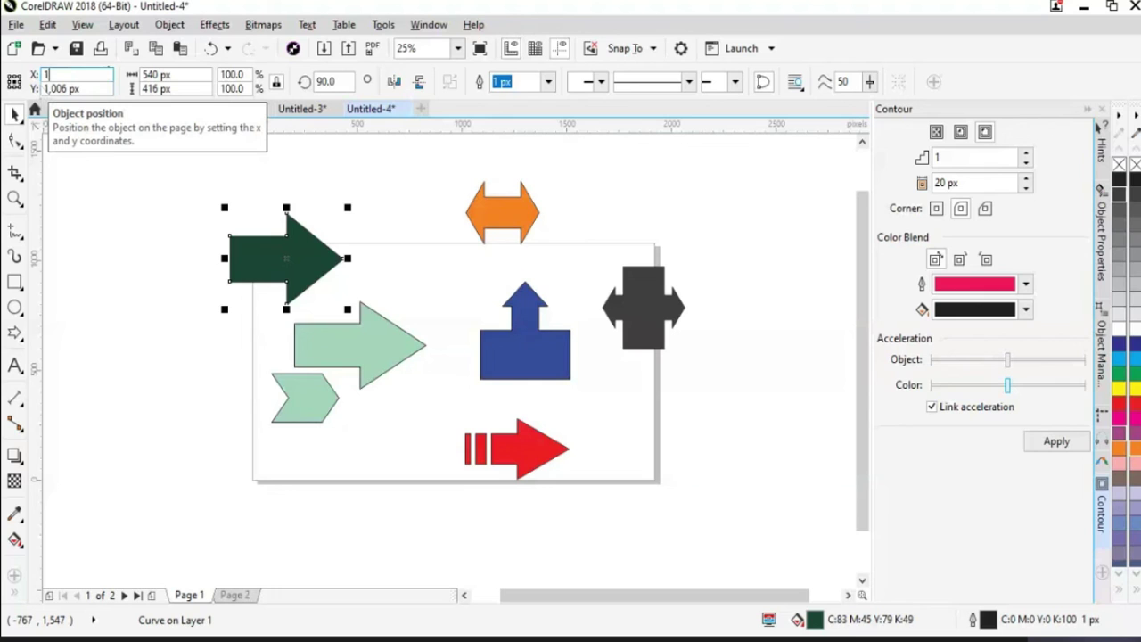
{"action": "type", "text": "70"}
{"action": "key", "text": "Return"}
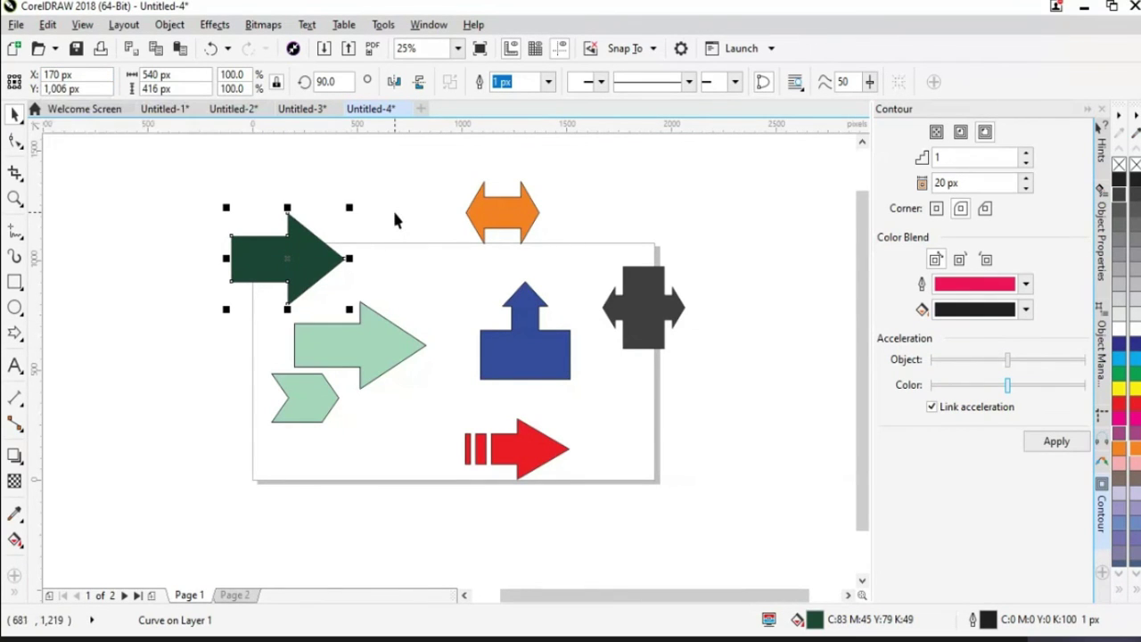
Set the dark green arrow's outline width to 25 px and drag it up beside the orange arrow
{"action": "left_click", "coordinate": [548, 81]}
{"action": "left_click", "coordinate": [523, 208]}
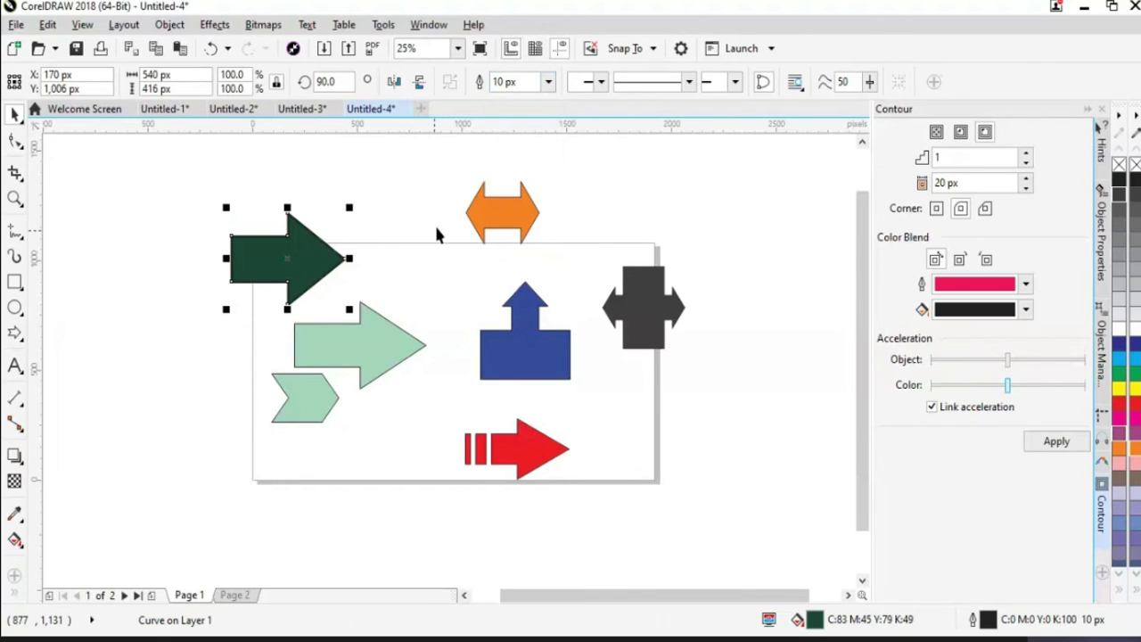
{"action": "left_click", "coordinate": [548, 81]}
{"action": "left_click", "coordinate": [502, 247]}
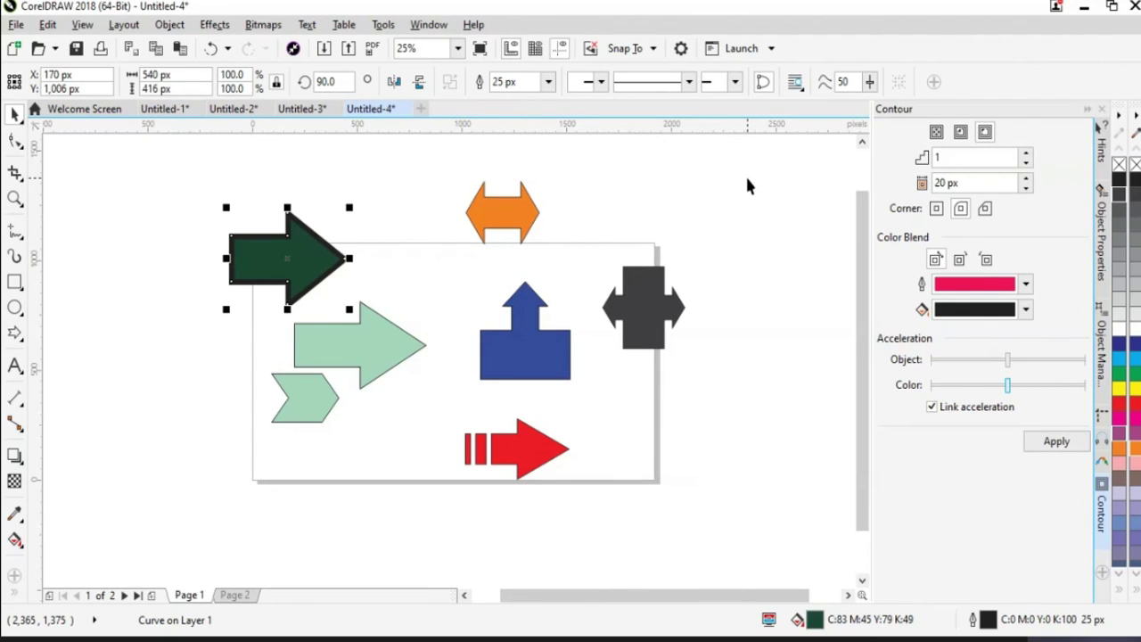
{"action": "left_click_drag", "start_coordinate": [312, 271], "coordinate": [381, 222]}
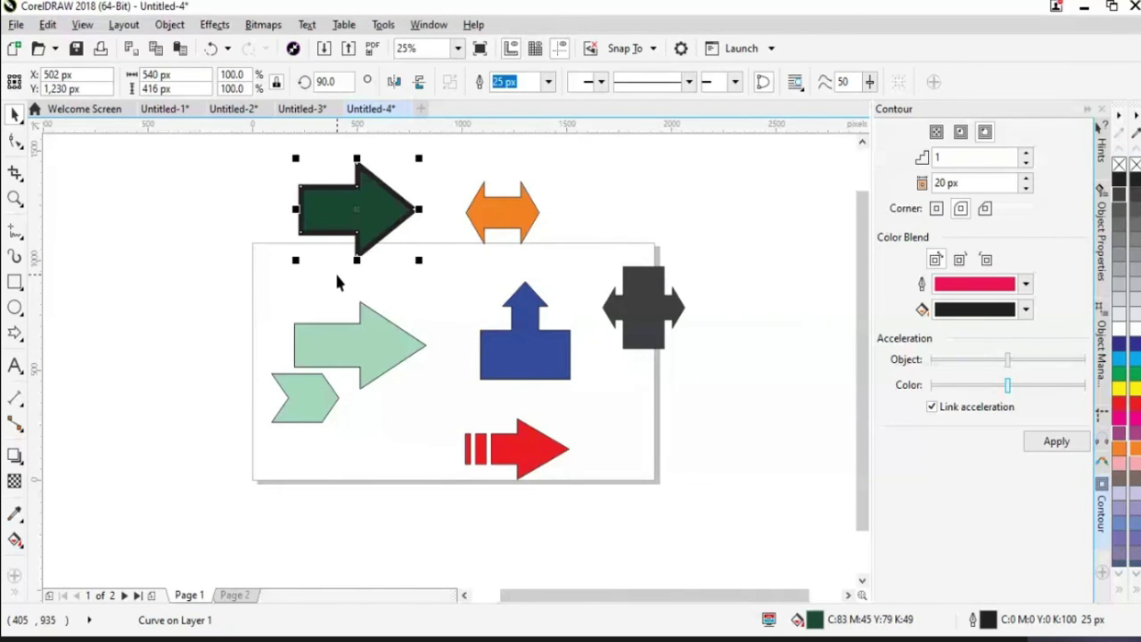
{"action": "left_click", "coordinate": [15, 333]}
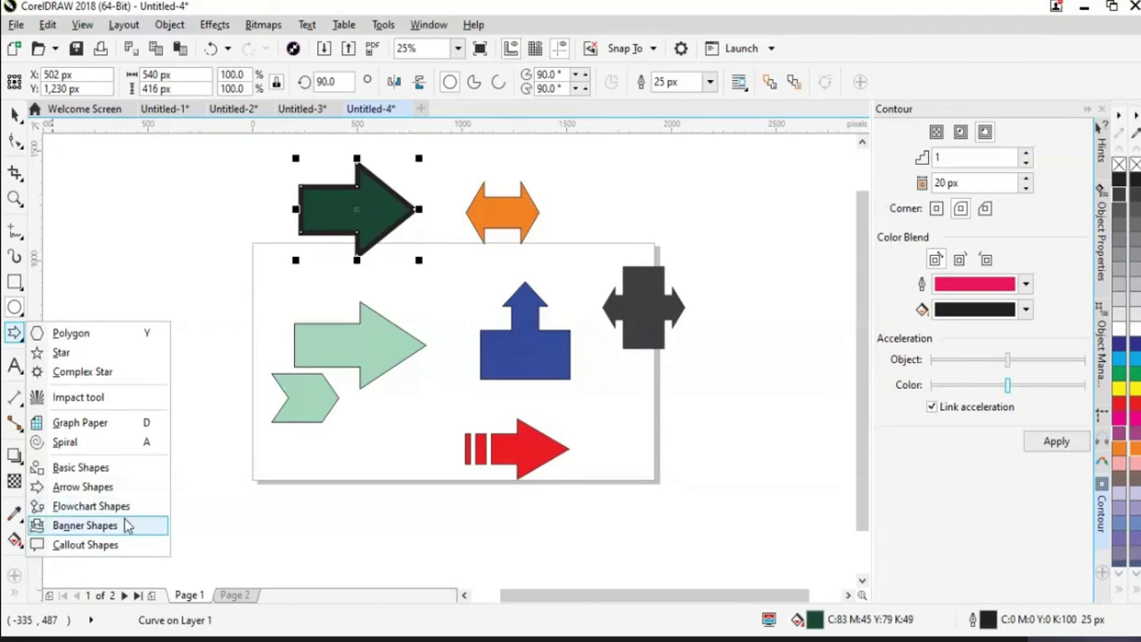
{"action": "left_click", "coordinate": [178, 223]}
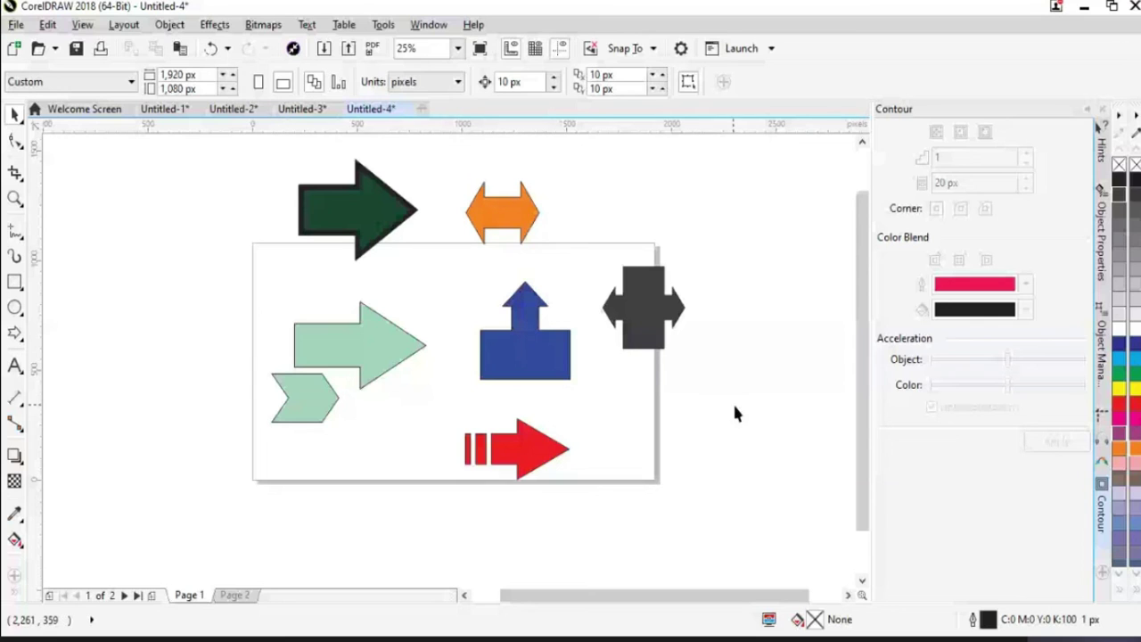
{"action": "mouse_move", "coordinate": [859, 470]}
{"action": "left_mouse_down"}
{"action": "mouse_move", "coordinate": [859, 481]}
{"action": "mouse_move", "coordinate": [859, 468]}
{"action": "left_mouse_up"}
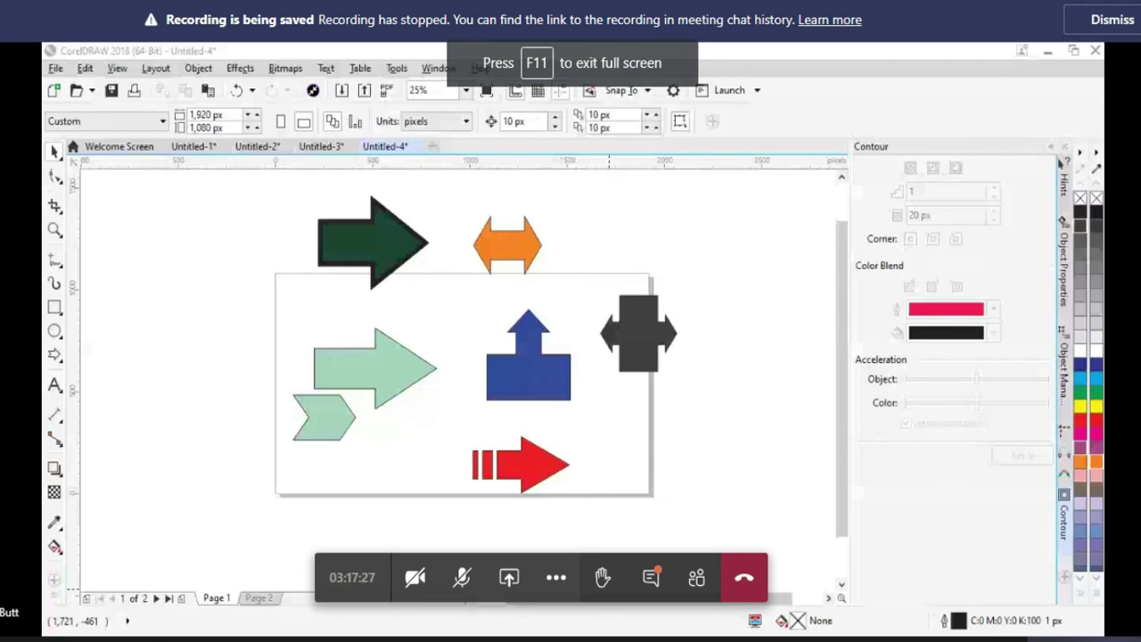
Dismiss the Teams 'Recording is being saved' banner
{"action": "left_click", "coordinate": [1125, 32]}
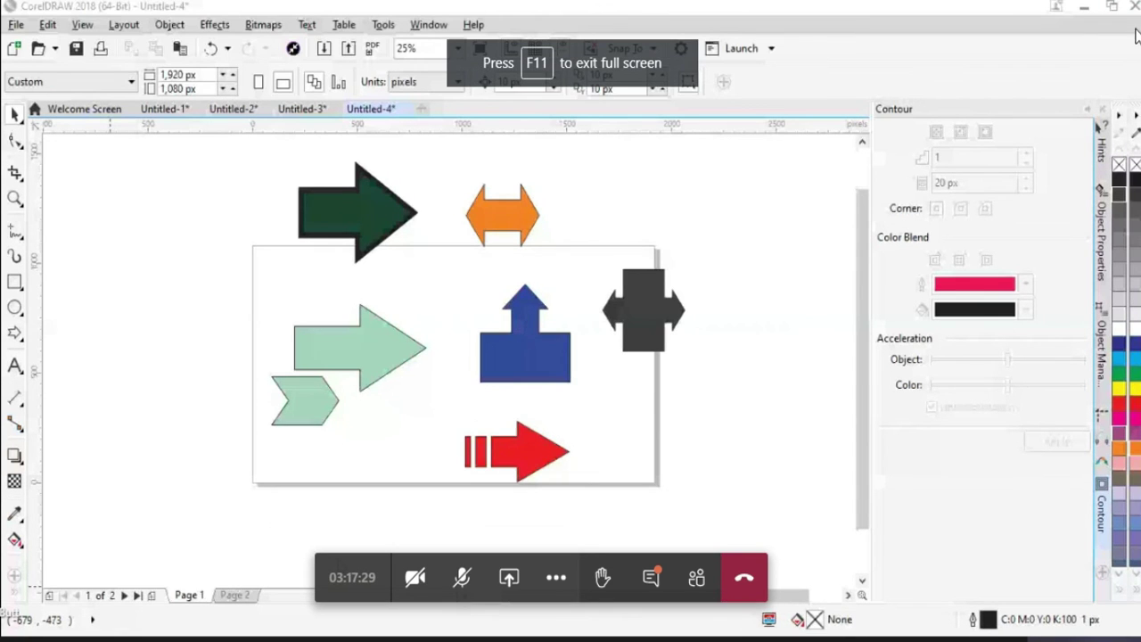